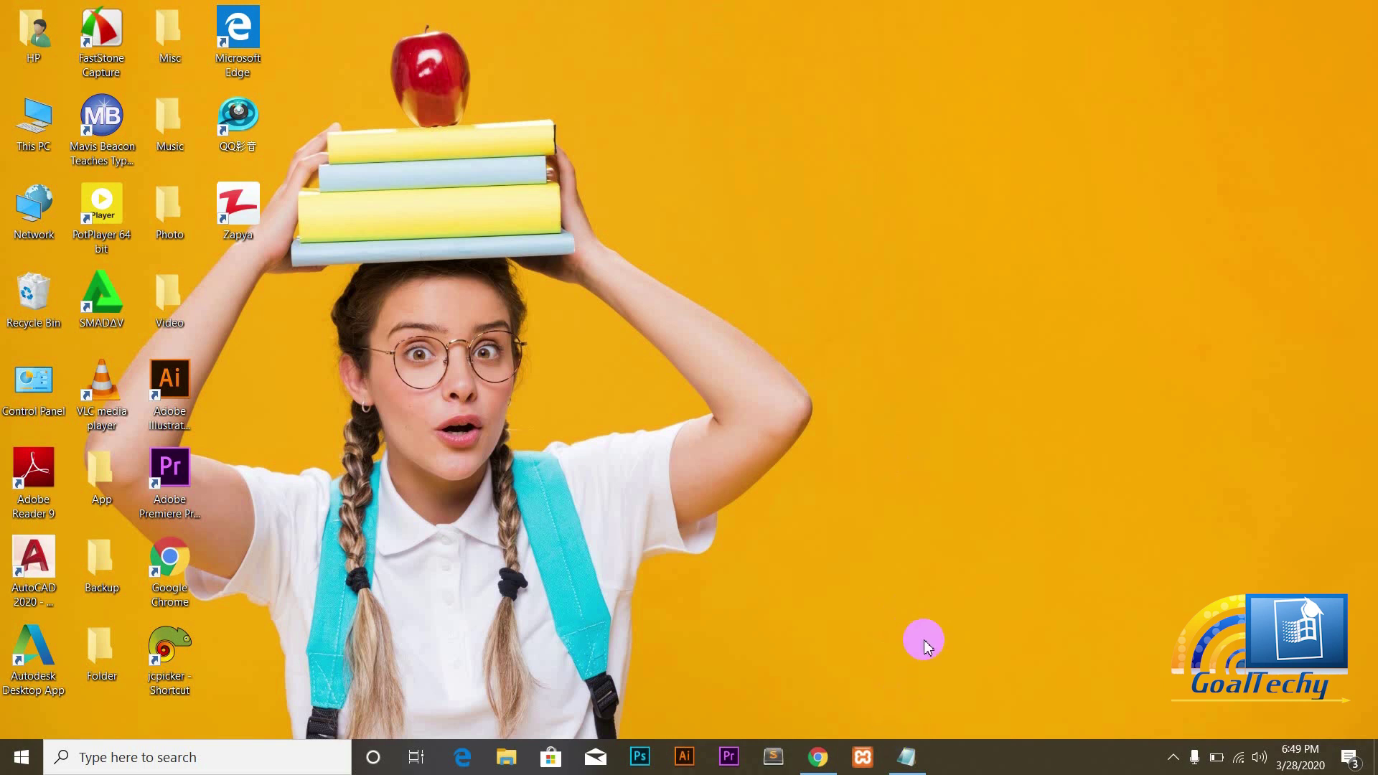
Step: Type 'Design your homepage' as the first topic line in Notepad
{"action": "left_click", "coordinate": [906, 756]}
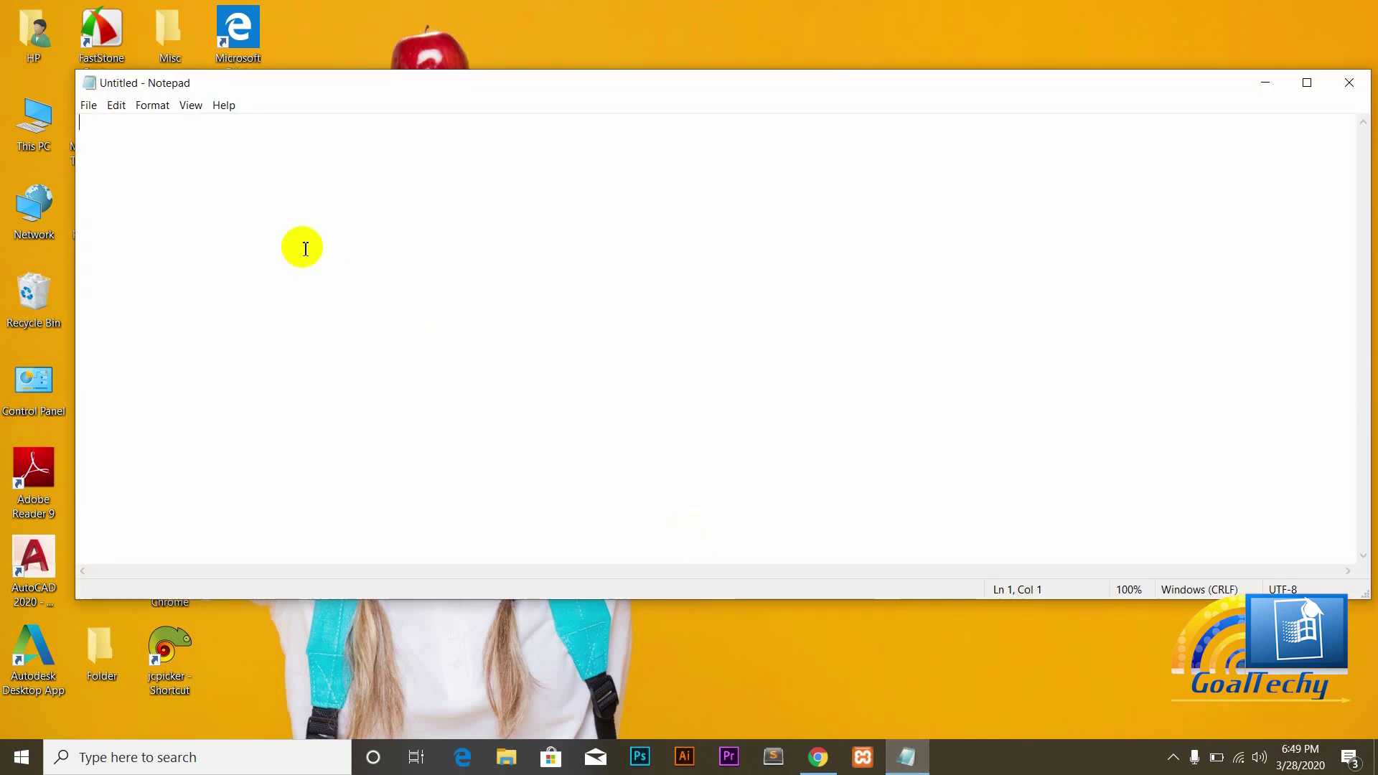
{"action": "type", "text": "Des"}
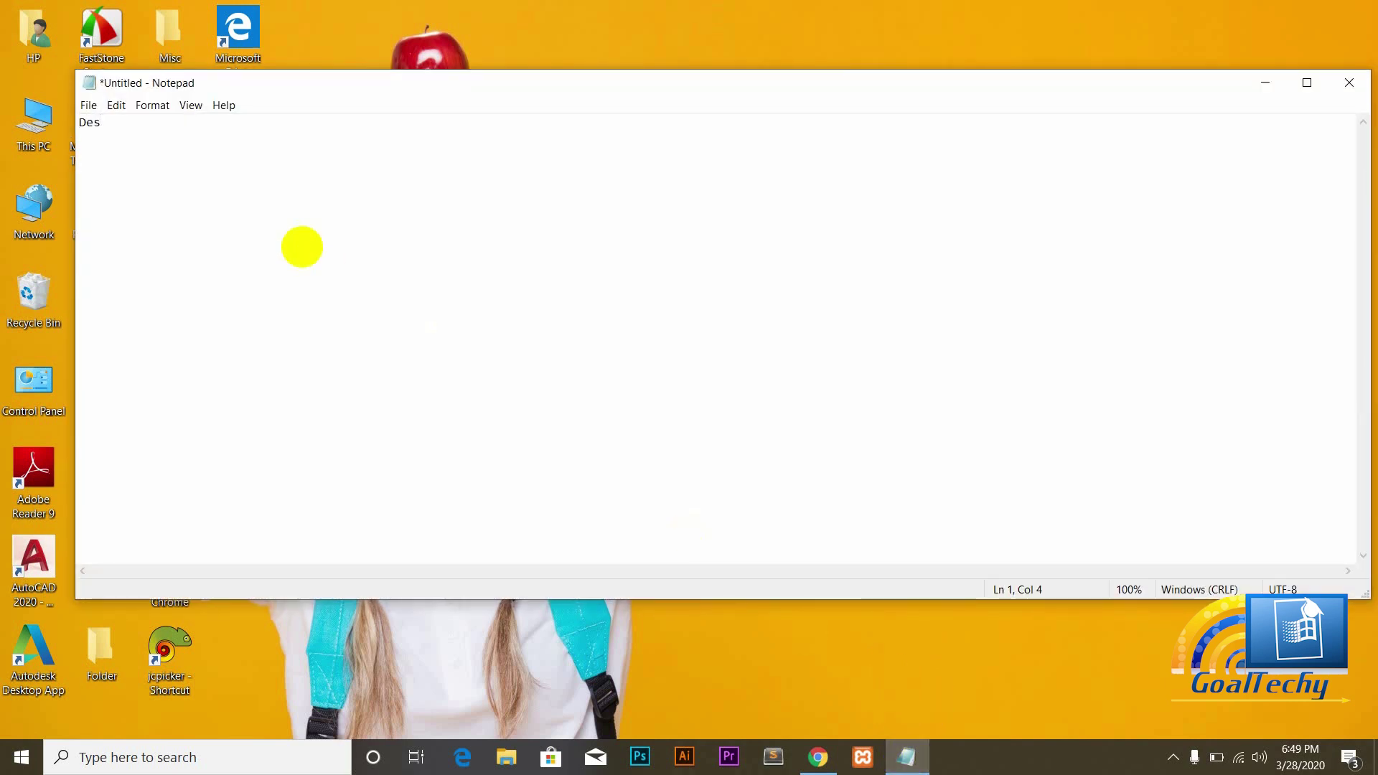
{"action": "type", "text": "ign your homepage"}
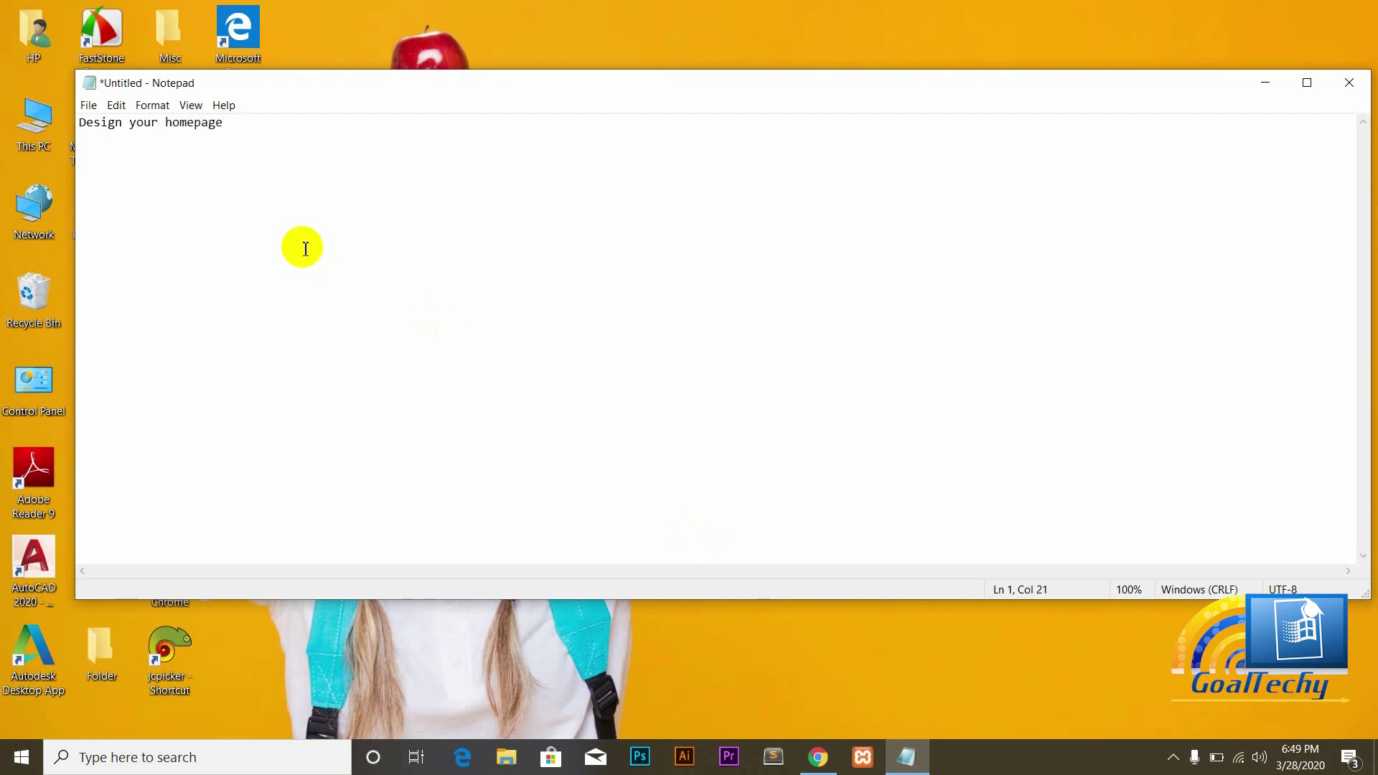
{"action": "key", "text": "Return"}
Step: Add the second topic line 'How to add other useful plugins'
{"action": "type", "text": "How to add other useful plu"}
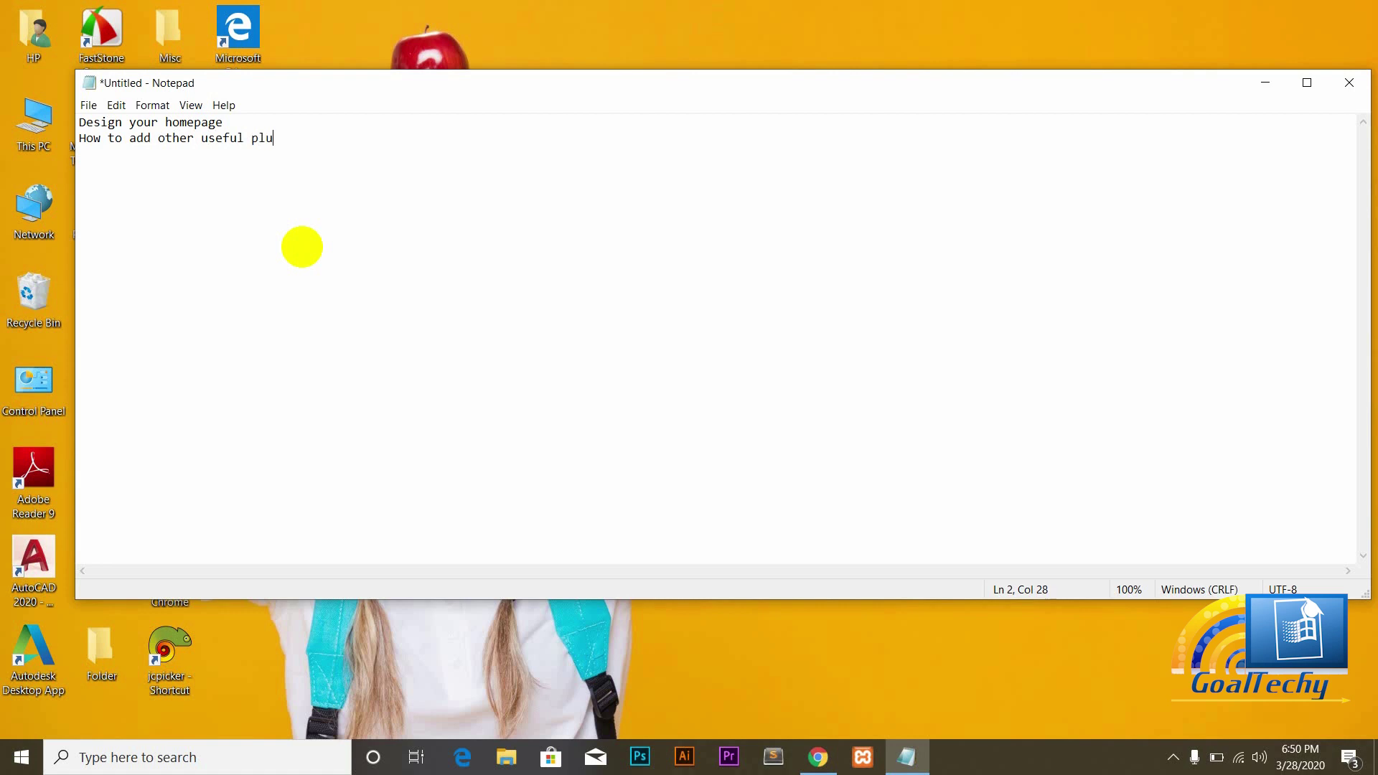
{"action": "type", "text": "gind"}
{"action": "key", "text": "BackSpace"}
{"action": "type", "text": "s"}
{"action": "key", "text": "Return"}
Step: Add the third line 'how to add different contents' and minimize Notepad
{"action": "type", "text": "how to add diffr"}
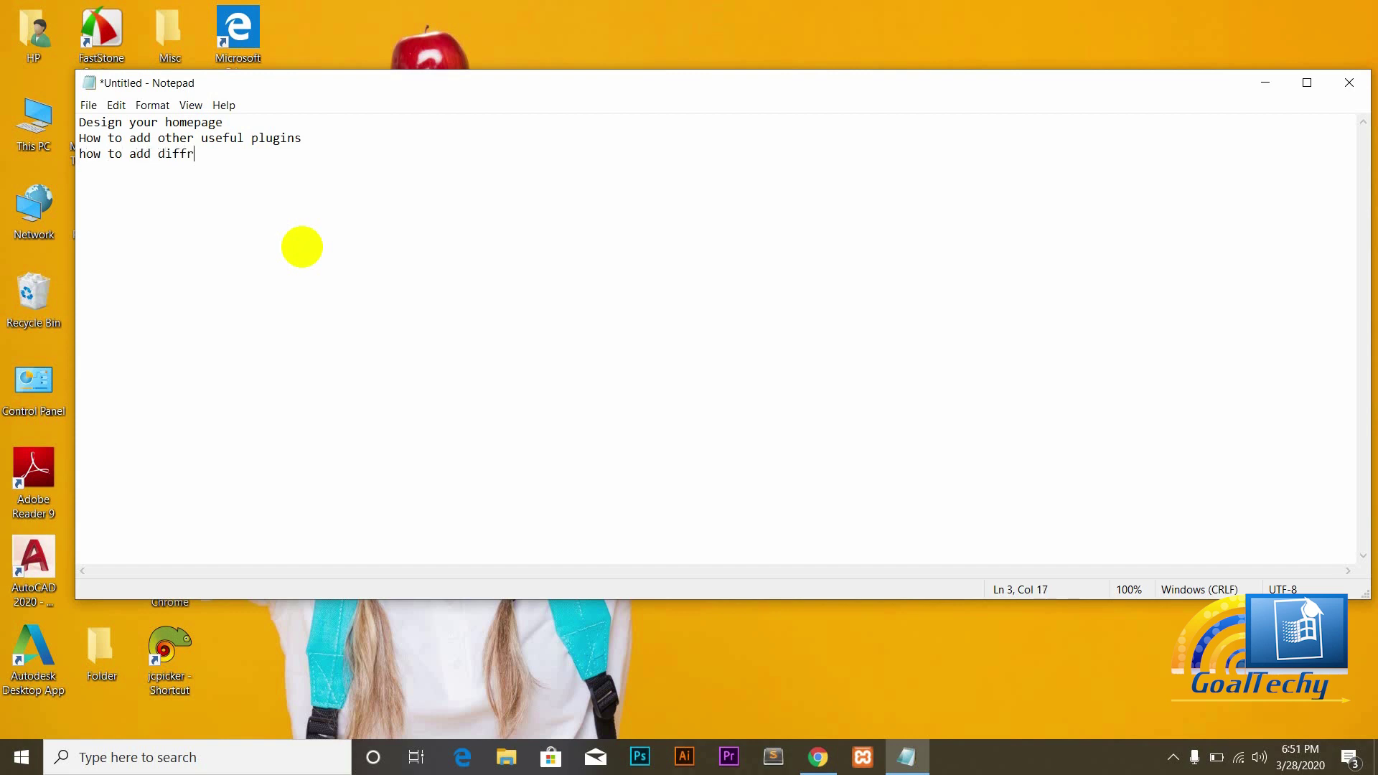
{"action": "type", "text": "ent"}
{"action": "key", "text": "BackSpace"}
{"action": "key", "text": "BackSpace"}
{"action": "key", "text": "BackSpace"}
{"action": "key", "text": "BackSpace"}
{"action": "type", "text": "erent contents"}
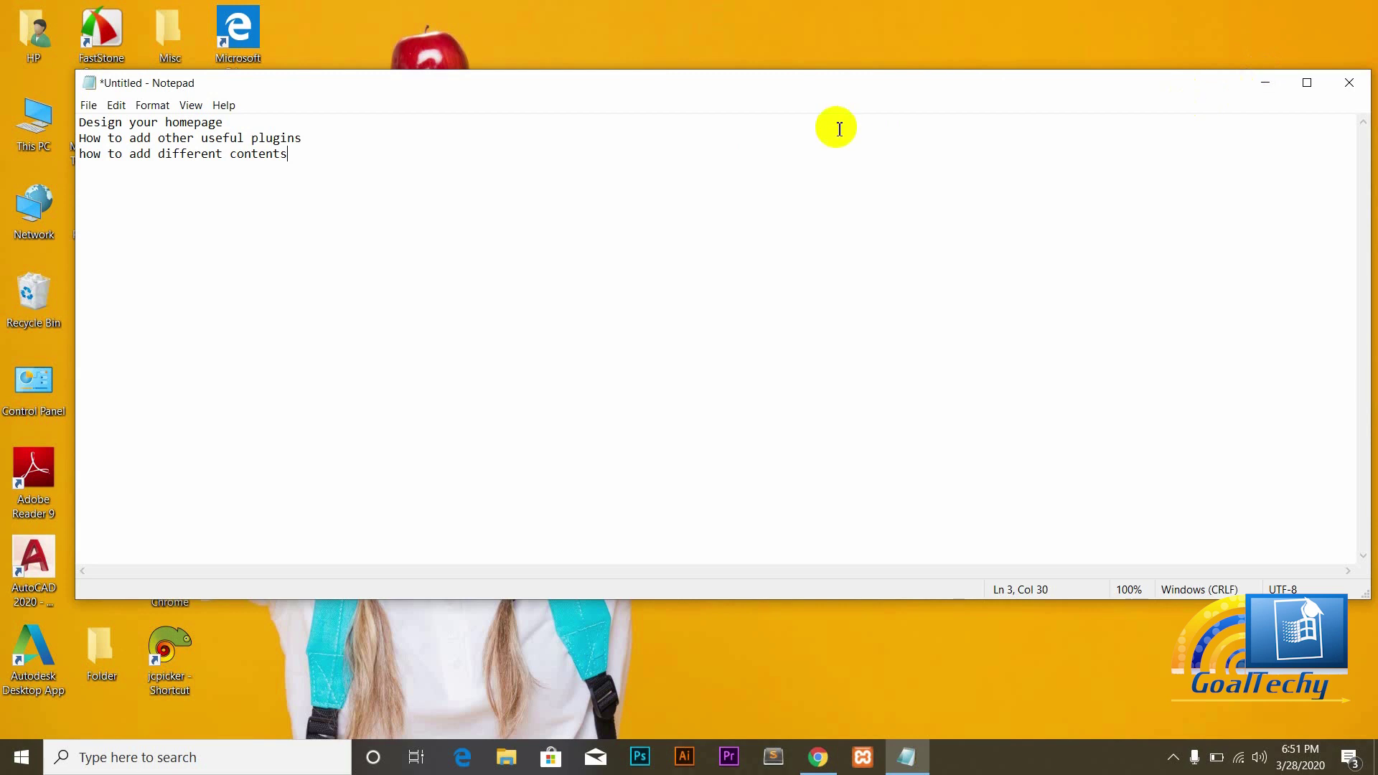
{"action": "left_click", "coordinate": [1263, 80]}
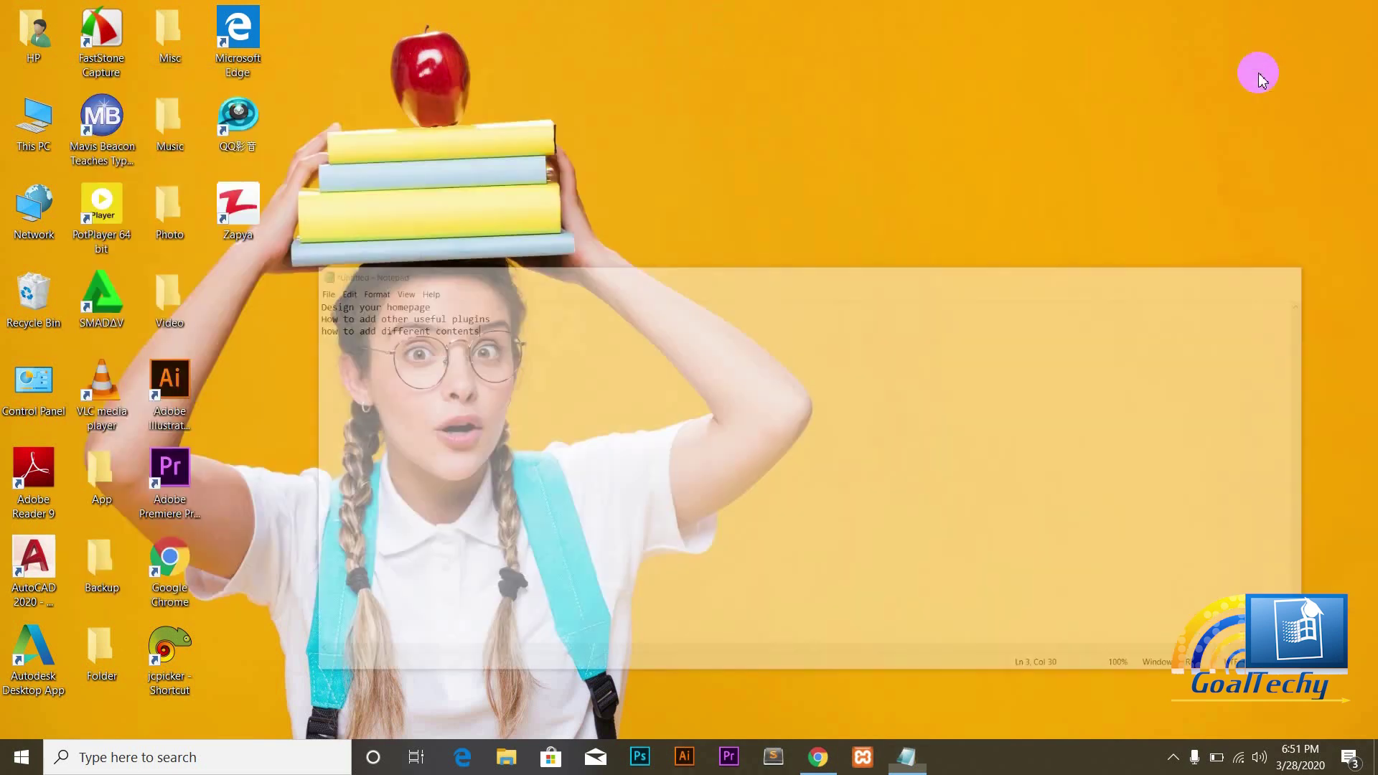
Step: Refresh the desktop, start Apache and MySQL in XAMPP Control Panel, then minimize it
{"action": "right_click", "coordinate": [873, 135]}
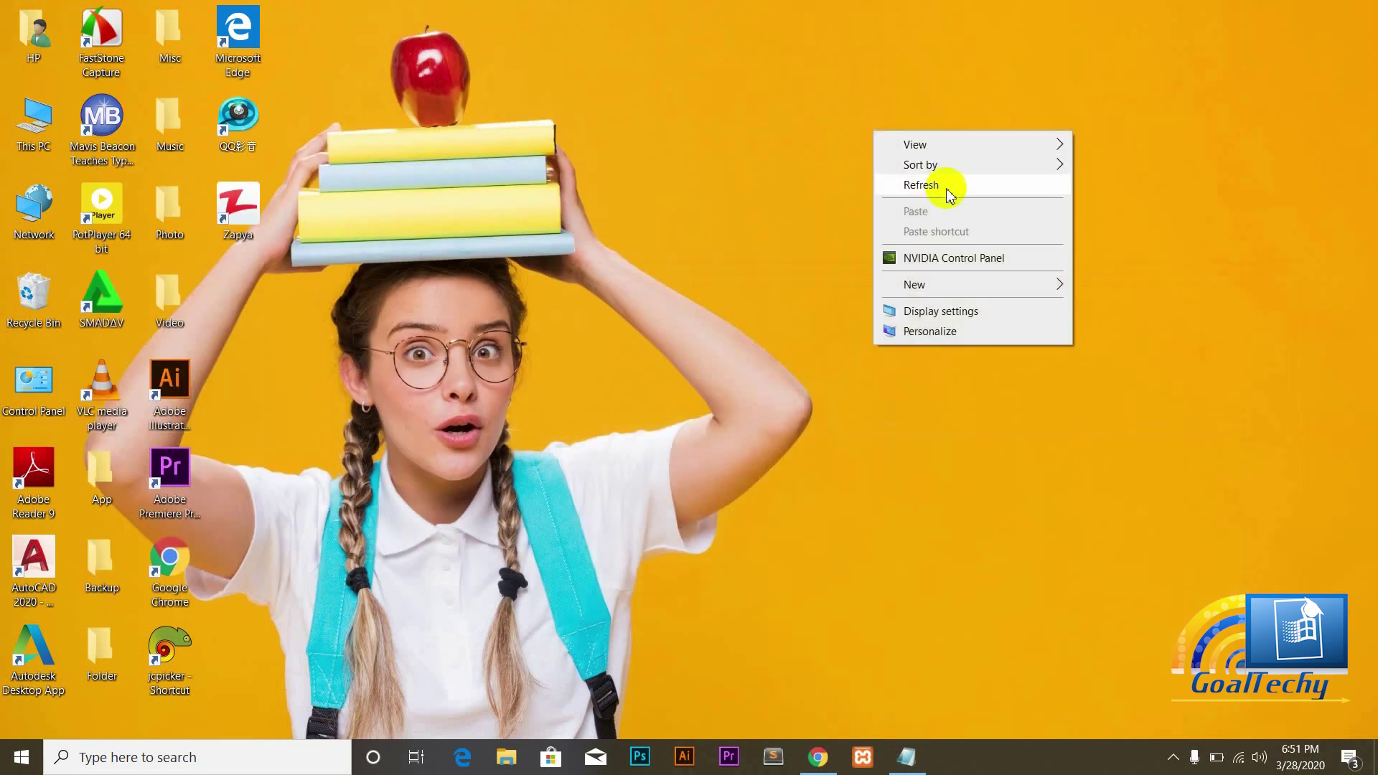
{"action": "left_click", "coordinate": [924, 185]}
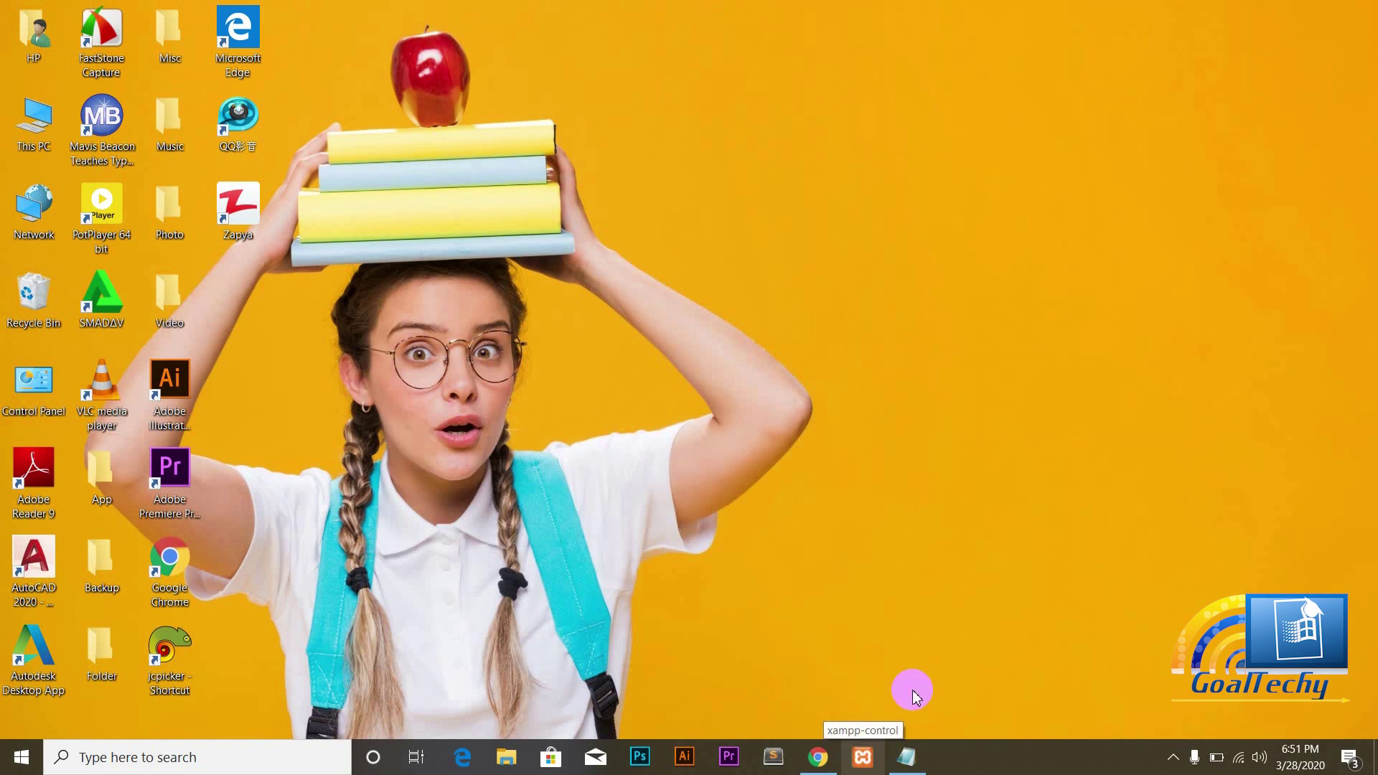
{"action": "left_click", "coordinate": [864, 760]}
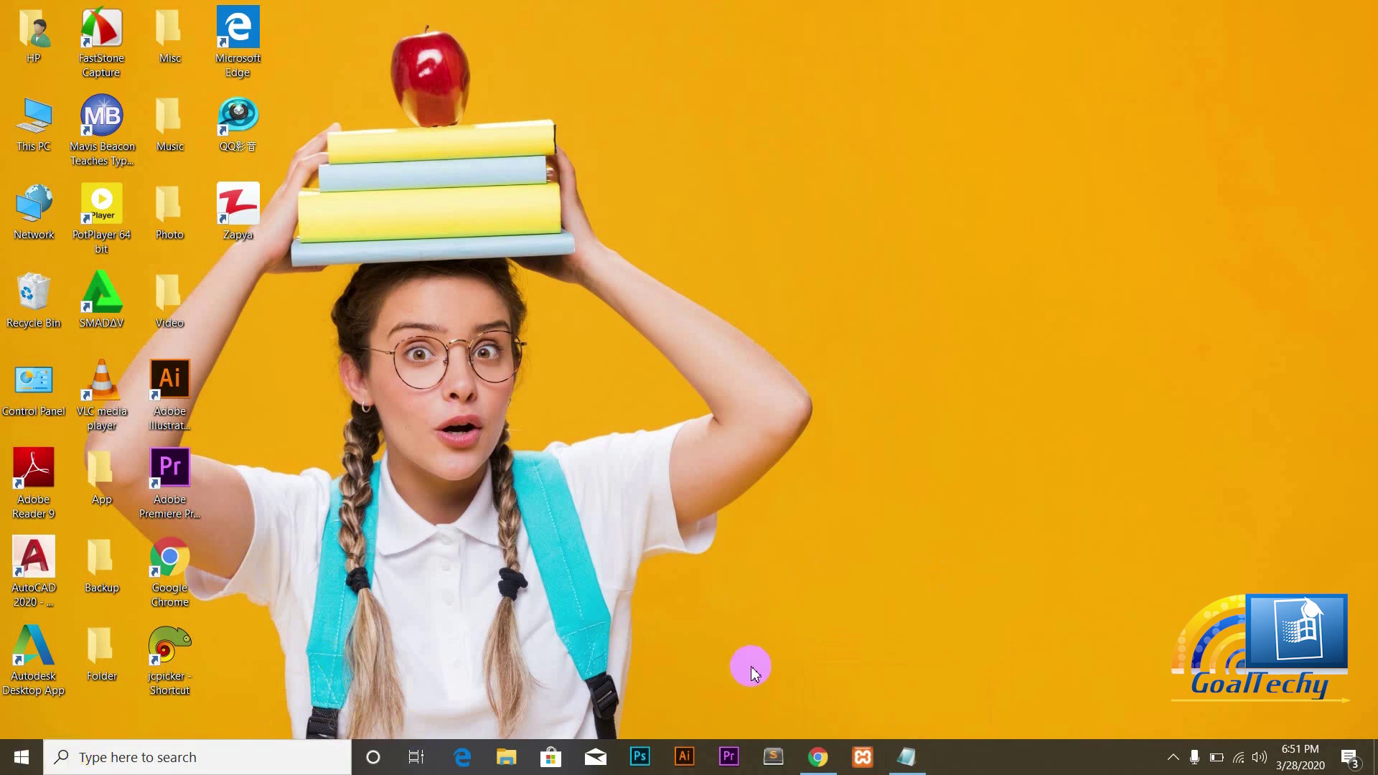
{"action": "left_click", "coordinate": [862, 759]}
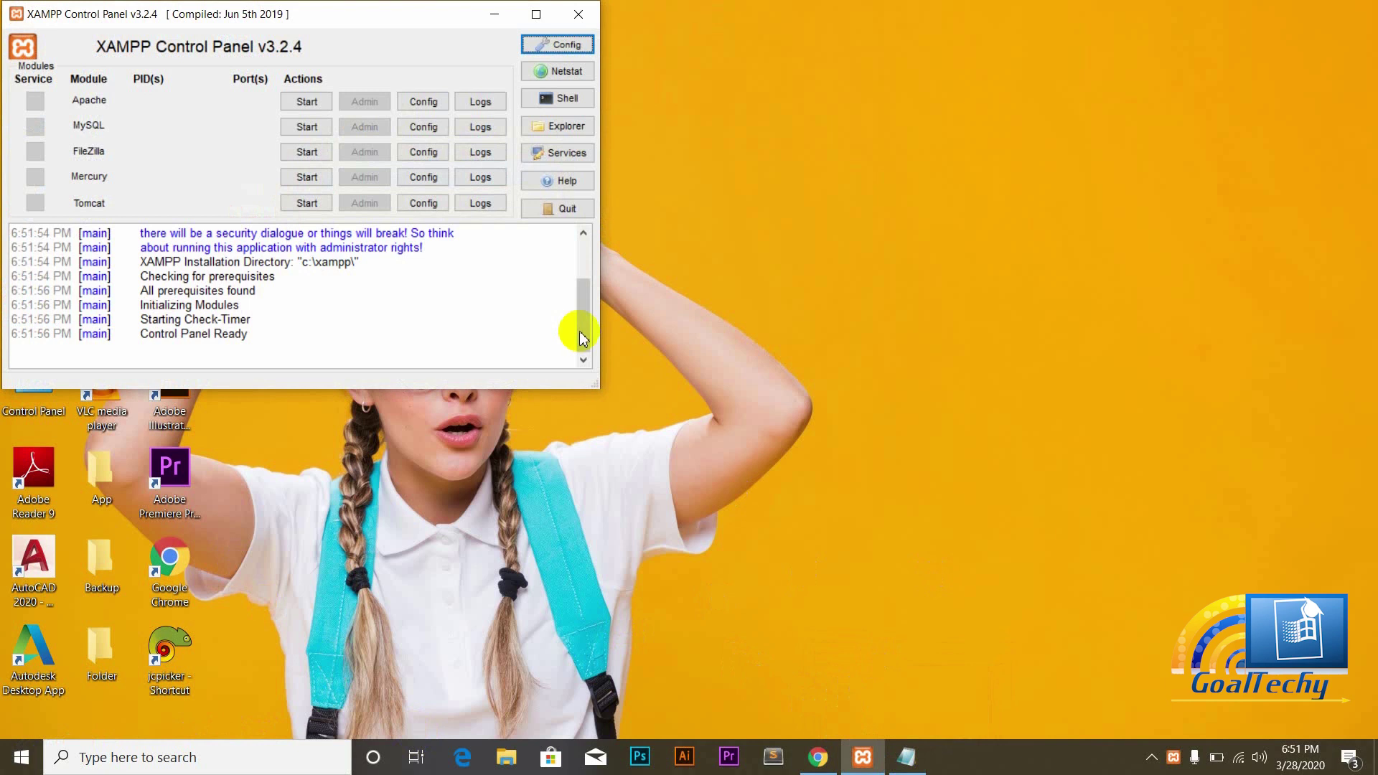
{"action": "left_click", "coordinate": [306, 104]}
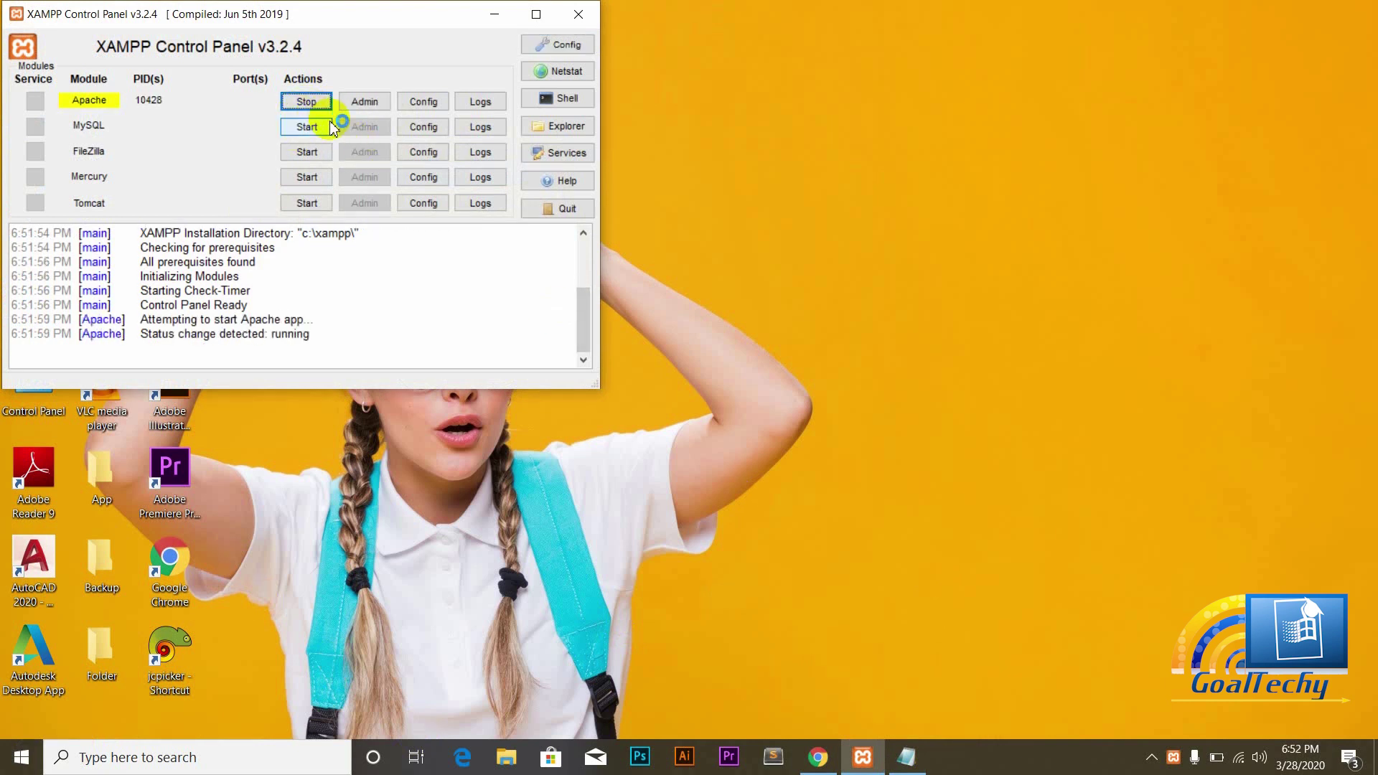
{"action": "left_click", "coordinate": [307, 128]}
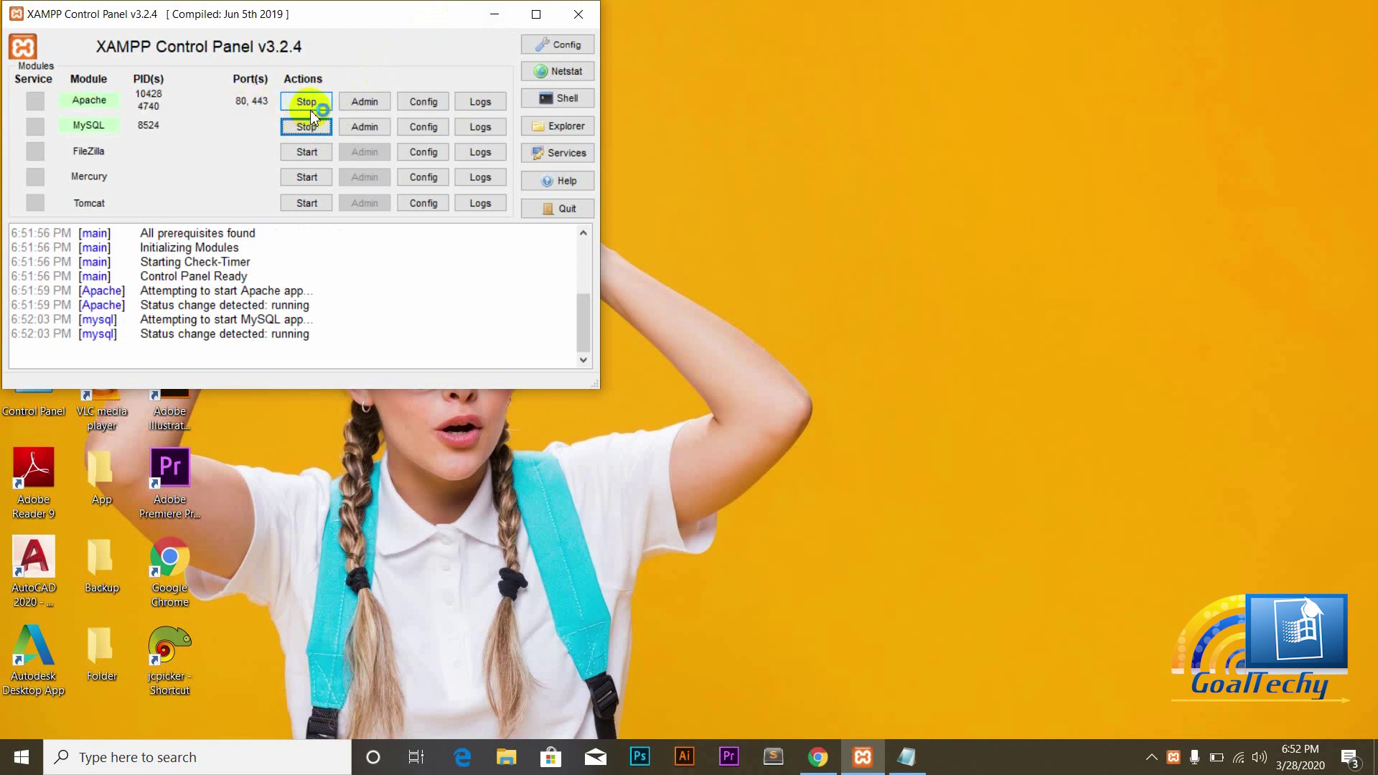
{"action": "left_click", "coordinate": [495, 16]}
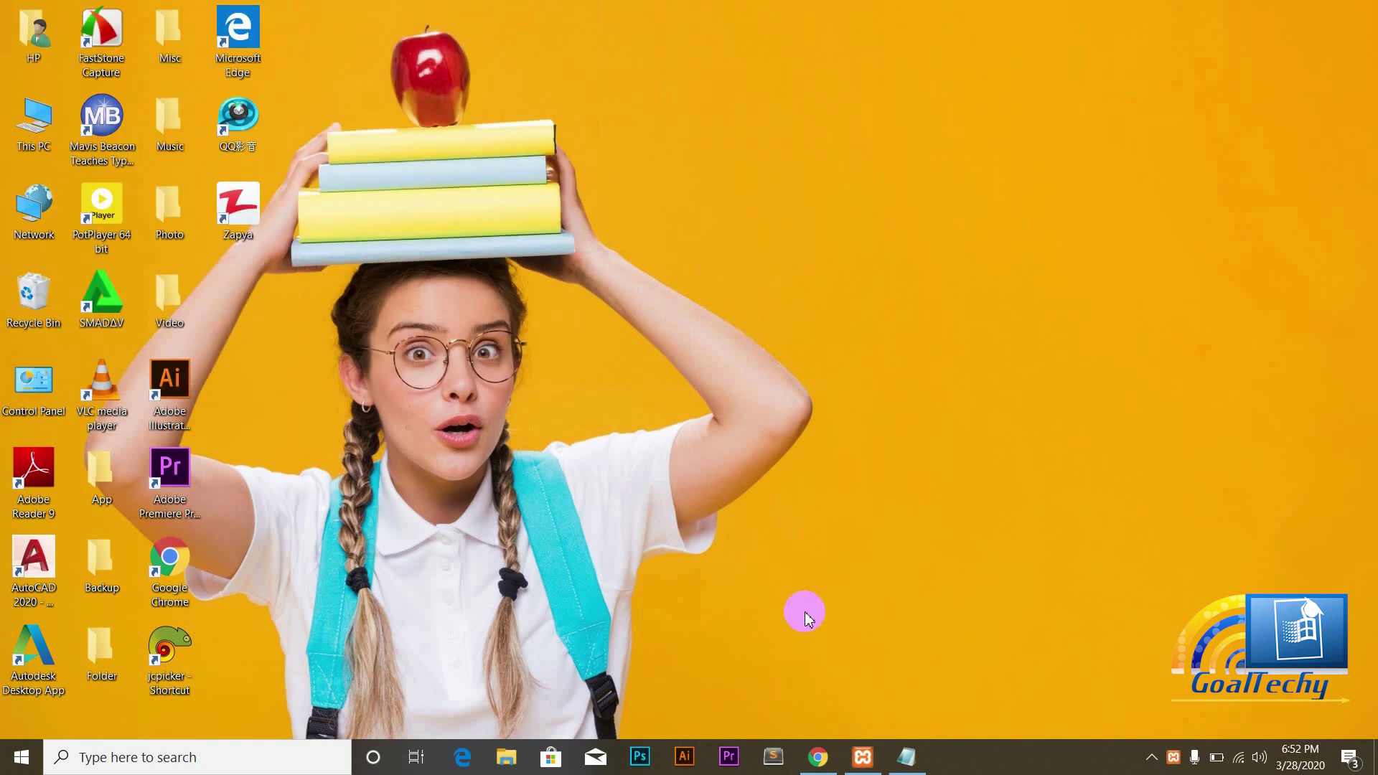
Step: Load the local site at localhost/Goaltechy in Chrome
{"action": "left_click", "coordinate": [819, 757]}
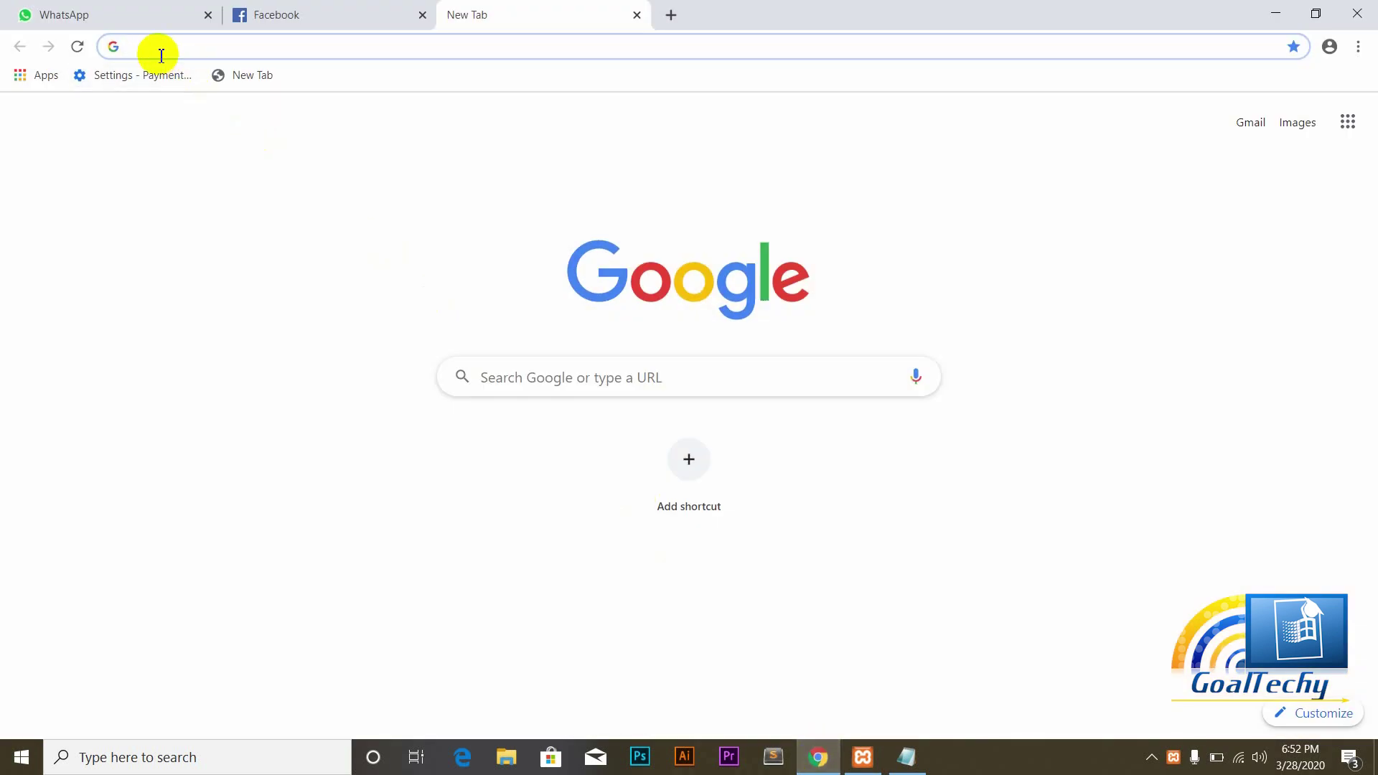
{"action": "type", "text": "localho"}
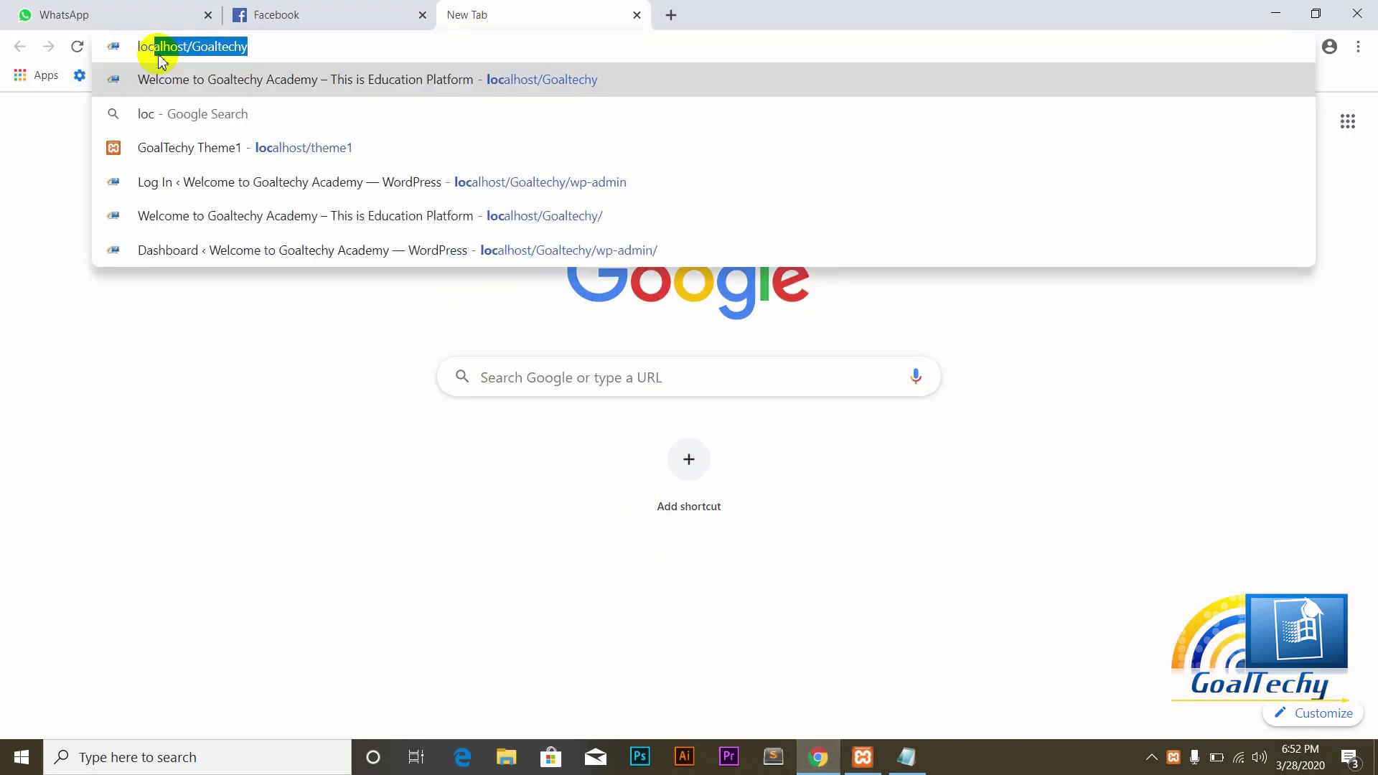
{"action": "type", "text": "st"}
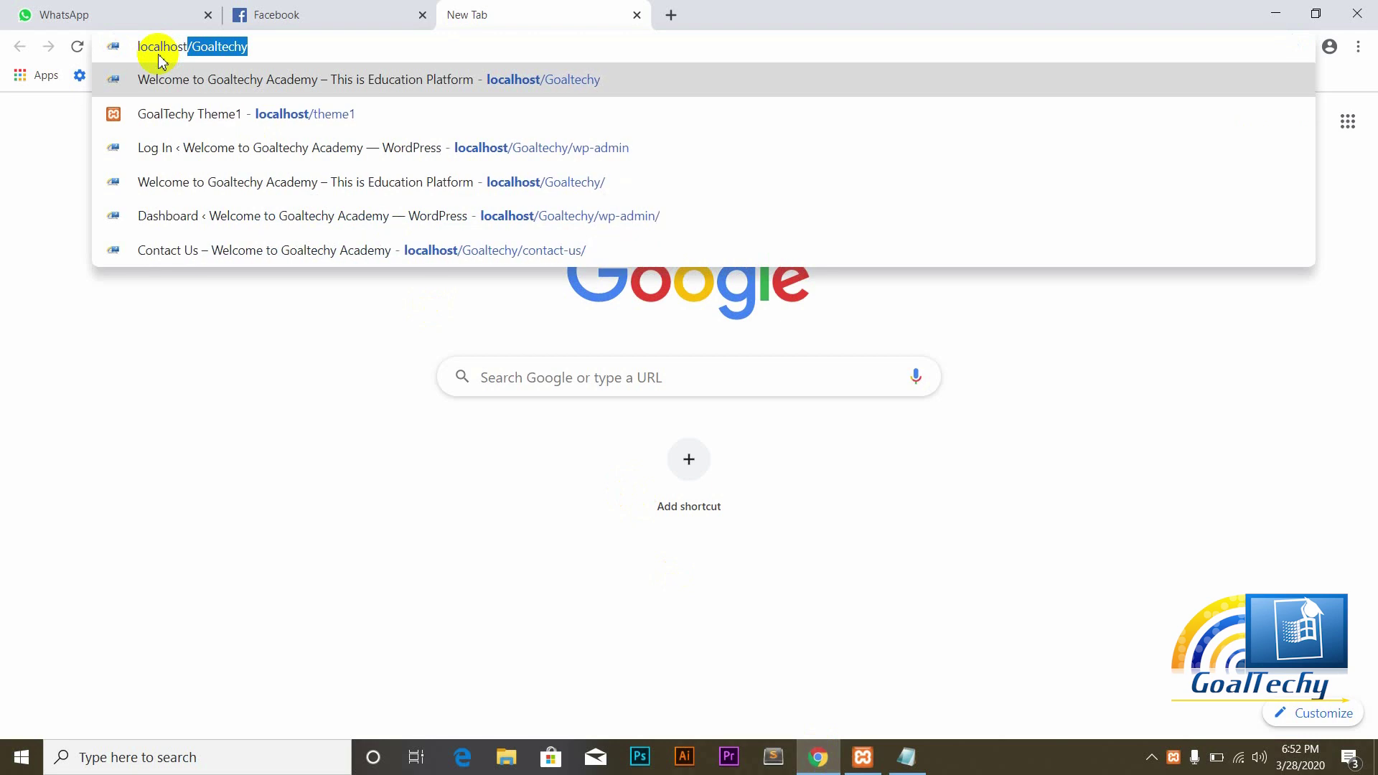
{"action": "type", "text": "/"}
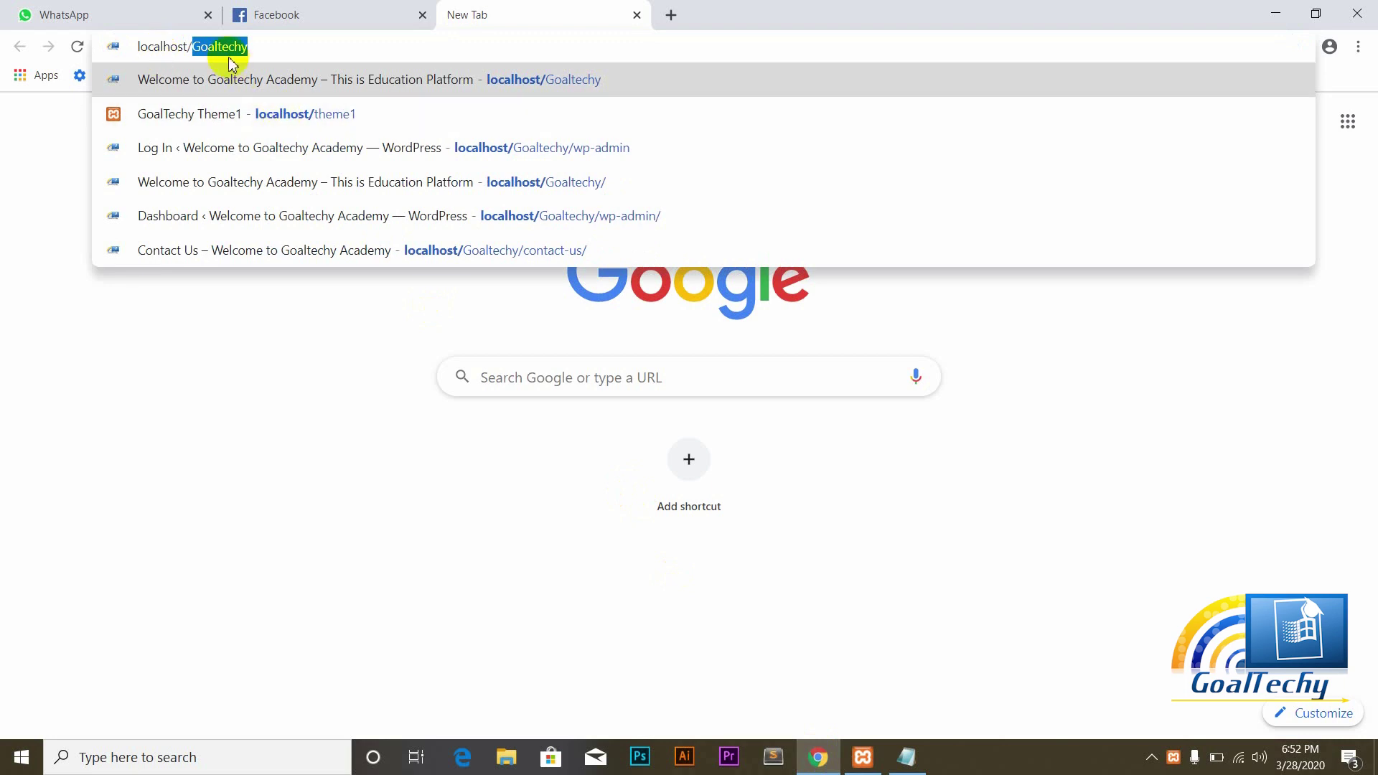
{"action": "key", "text": "Return"}
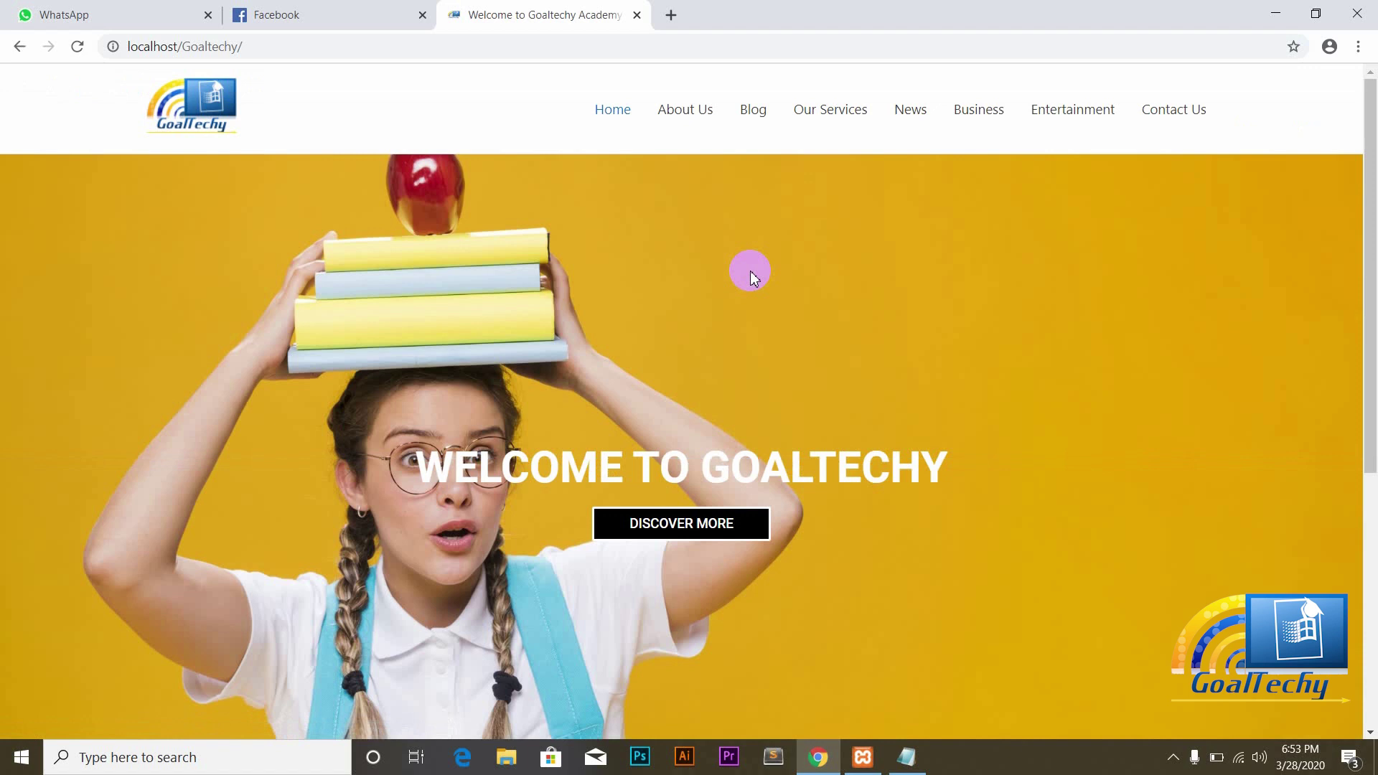
Step: Scroll through the Goaltechy homepage down to the footer and back up
{"action": "left_click_drag", "start_coordinate": [1372, 212], "coordinate": [1373, 544]}
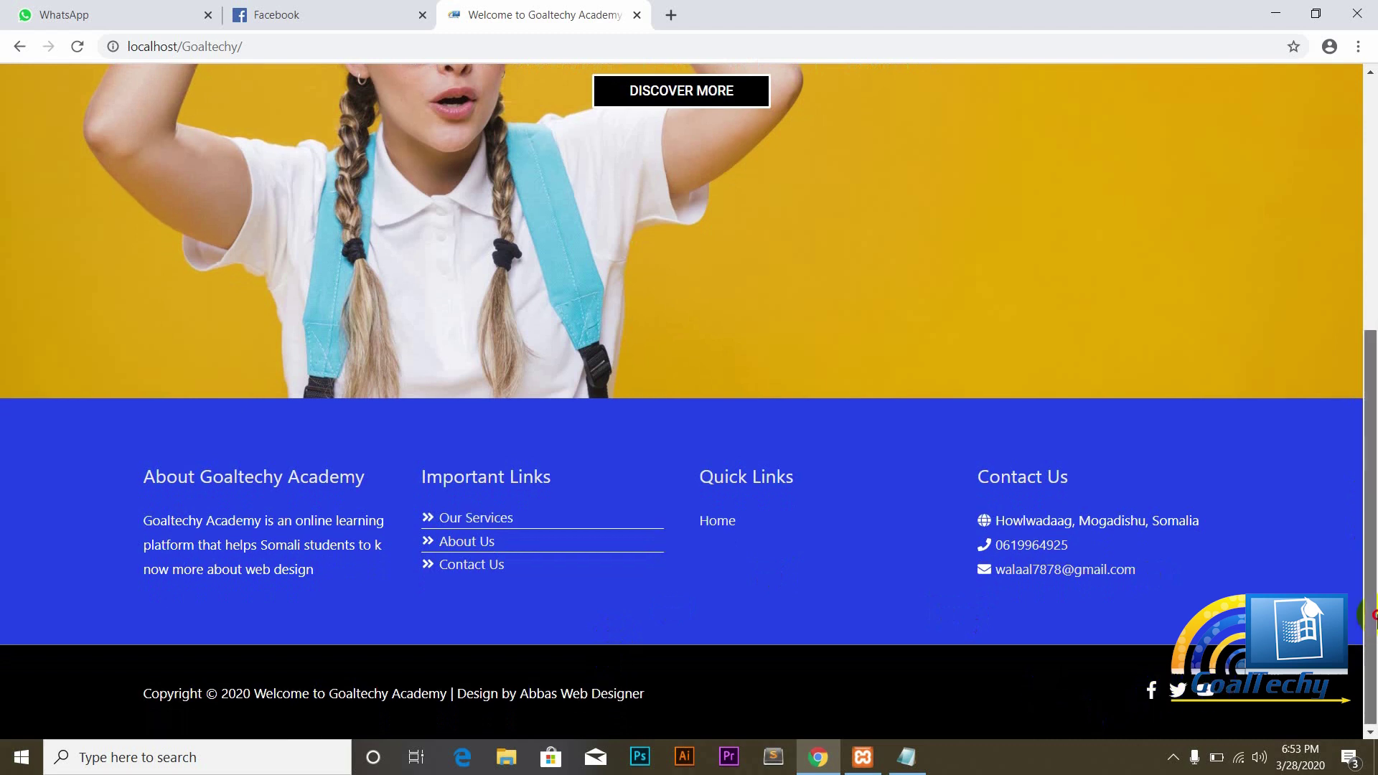
{"action": "mouse_move", "coordinate": [1373, 623]}
{"action": "left_mouse_down"}
{"action": "mouse_move", "coordinate": [1373, 584]}
{"action": "mouse_move", "coordinate": [1373, 625]}
{"action": "left_mouse_up"}
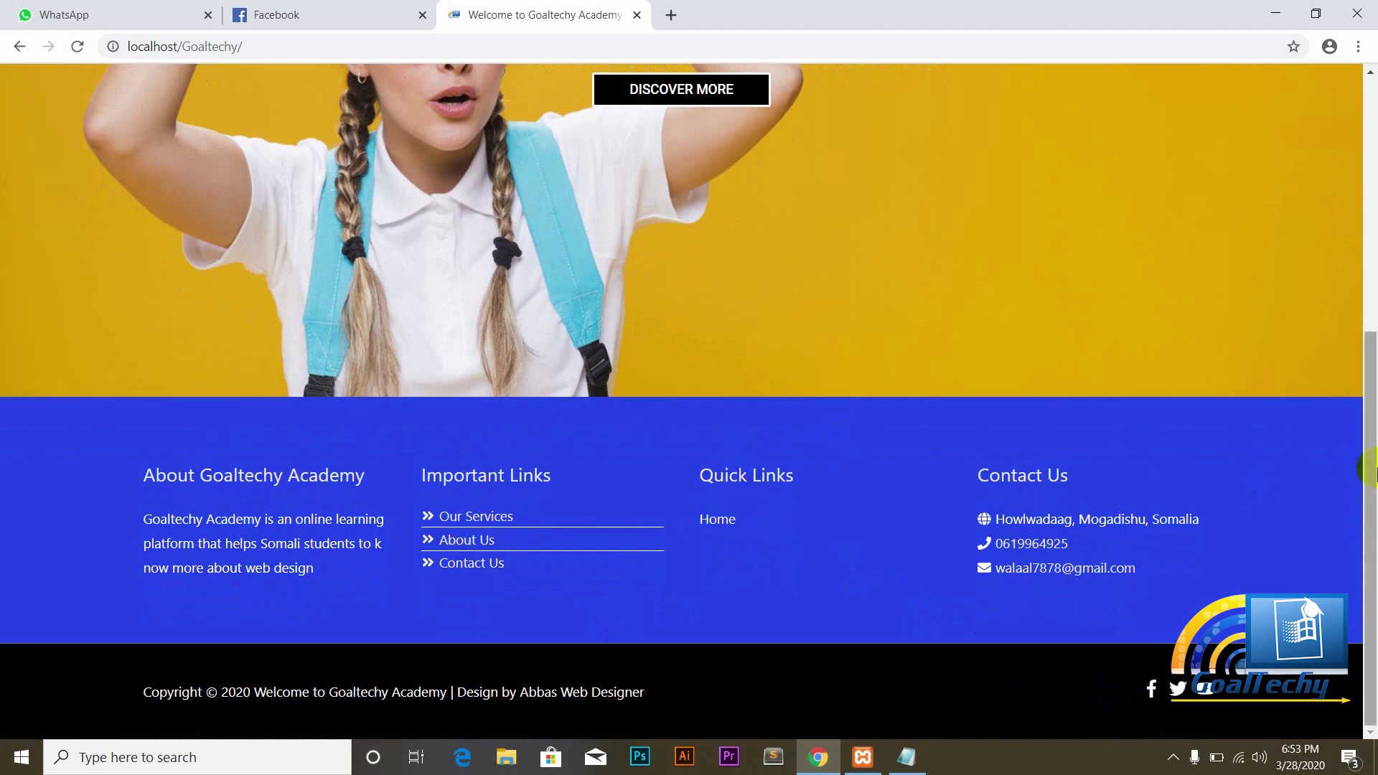
{"action": "left_click_drag", "start_coordinate": [1367, 482], "coordinate": [1357, 203]}
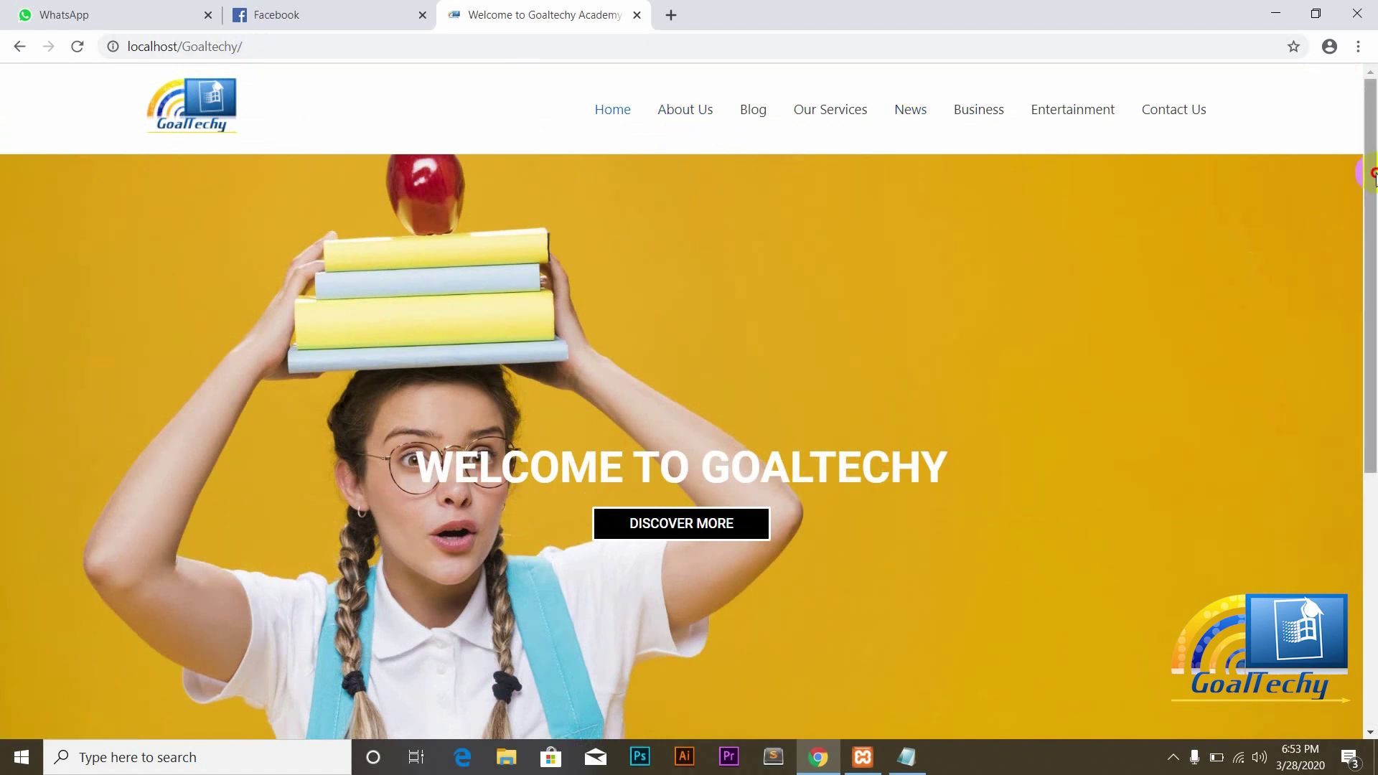
{"action": "left_click_drag", "start_coordinate": [1369, 186], "coordinate": [1368, 123]}
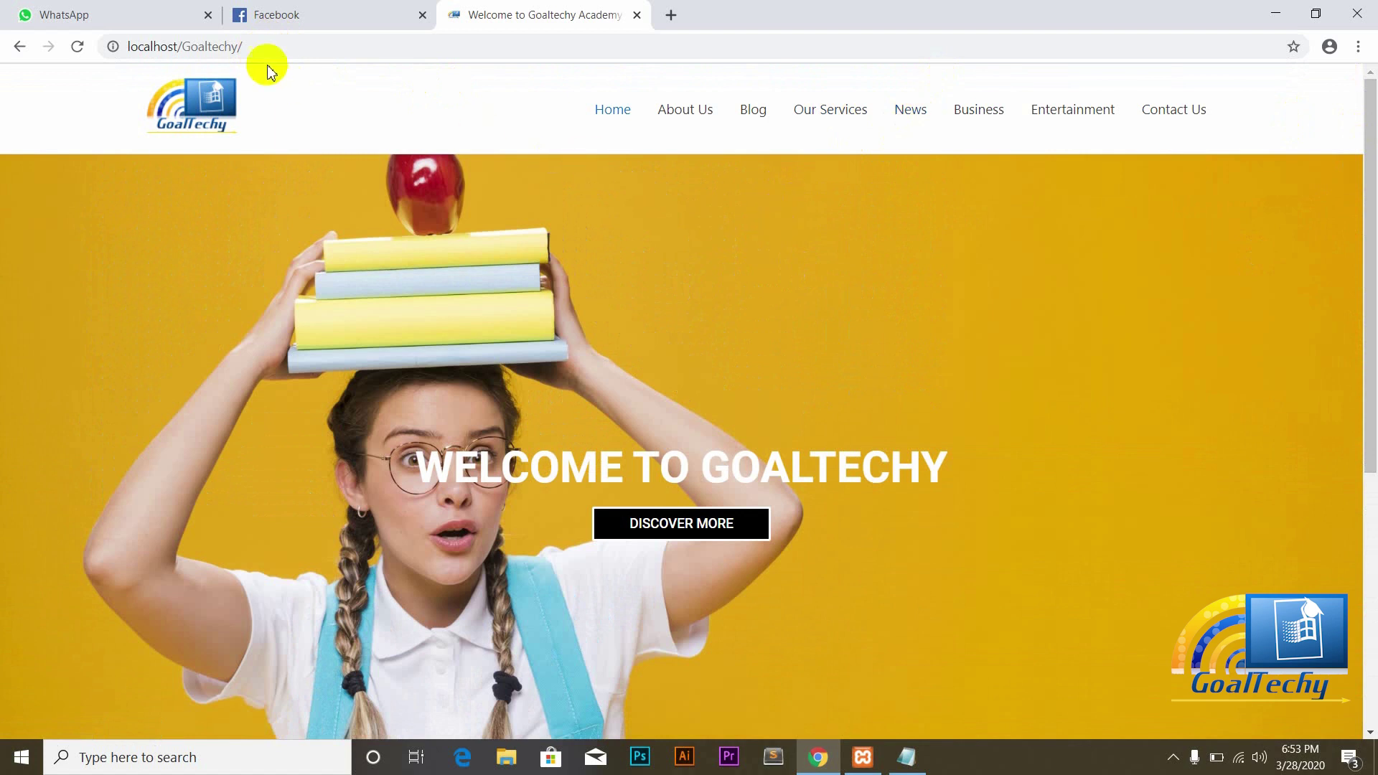
{"action": "left_click", "coordinate": [254, 51]}
Step: Go to localhost/Goaltechy/wp-admin and log in with the admin username and password
{"action": "left_click", "coordinate": [258, 49]}
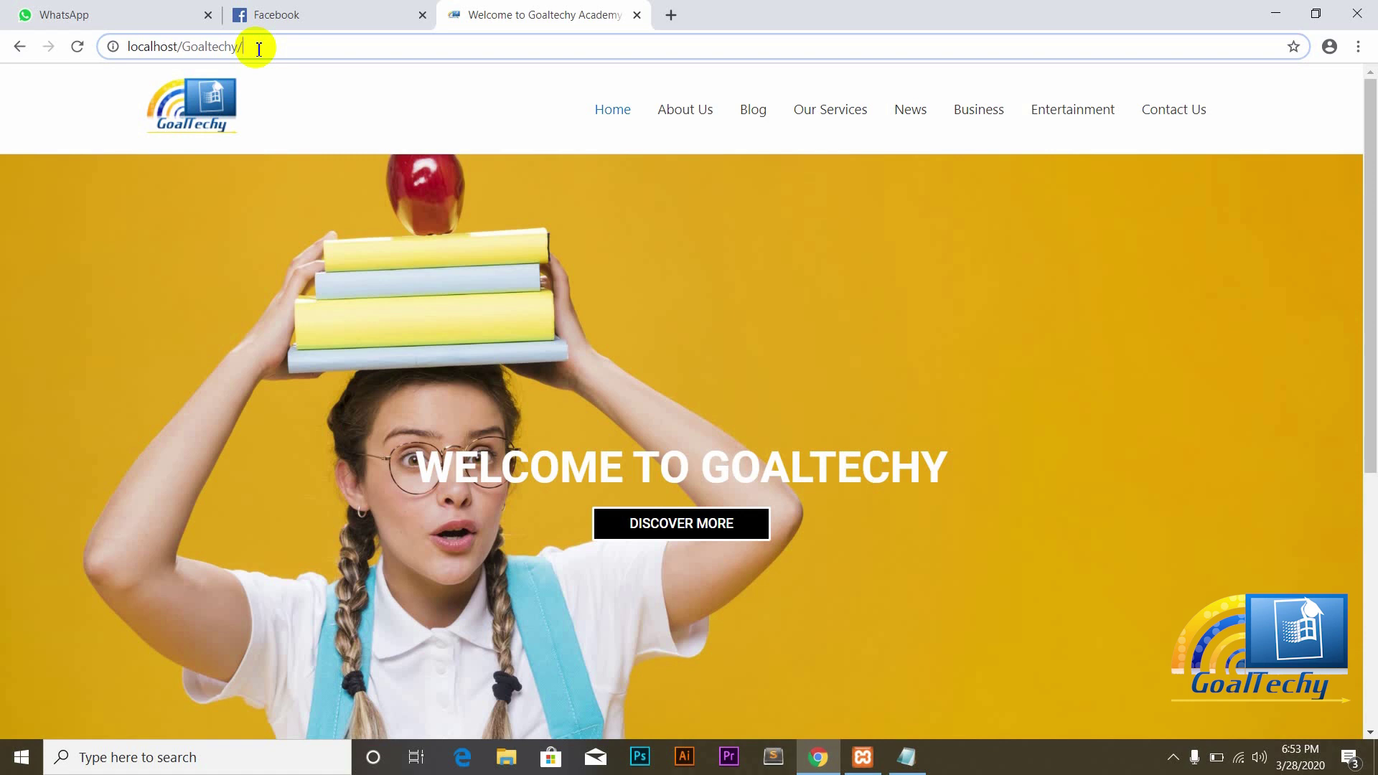
{"action": "type", "text": "wp-admin"}
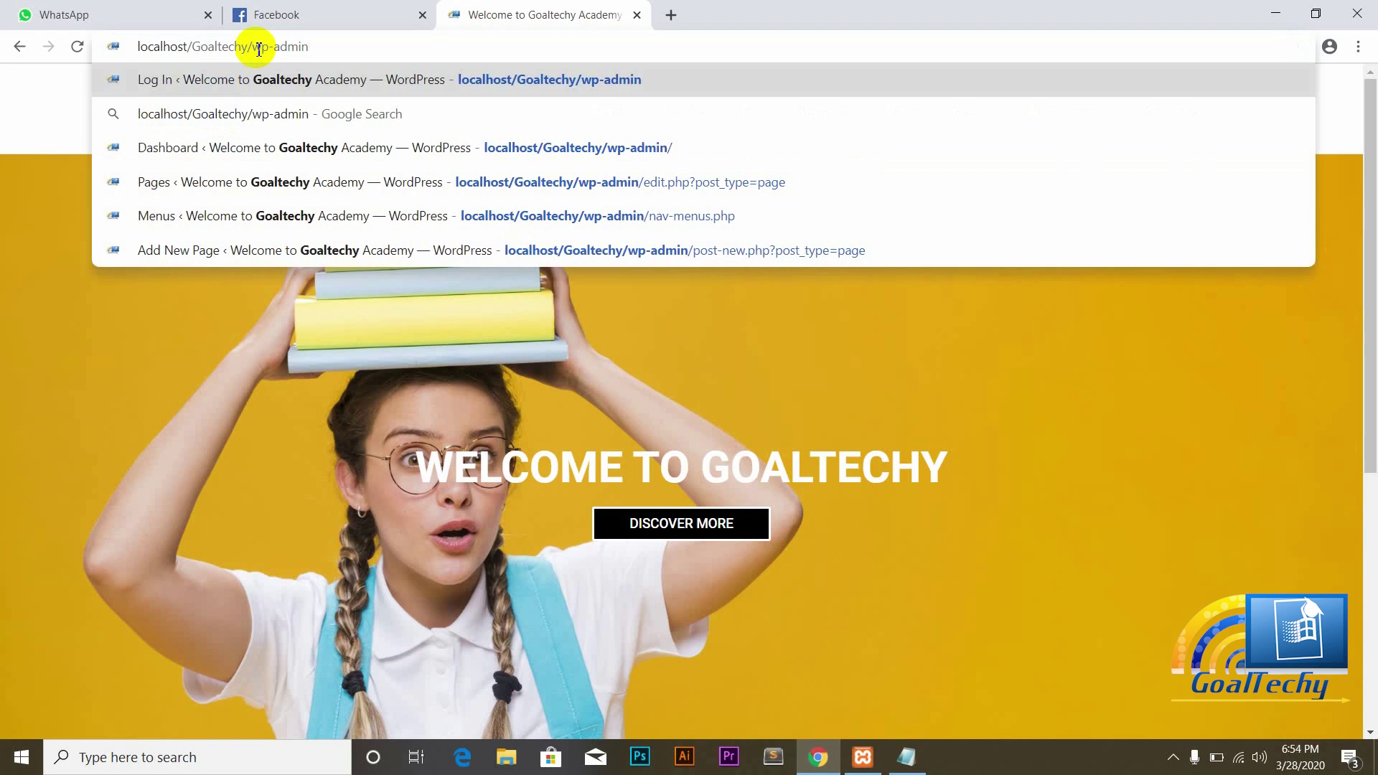
{"action": "key", "text": "Return"}
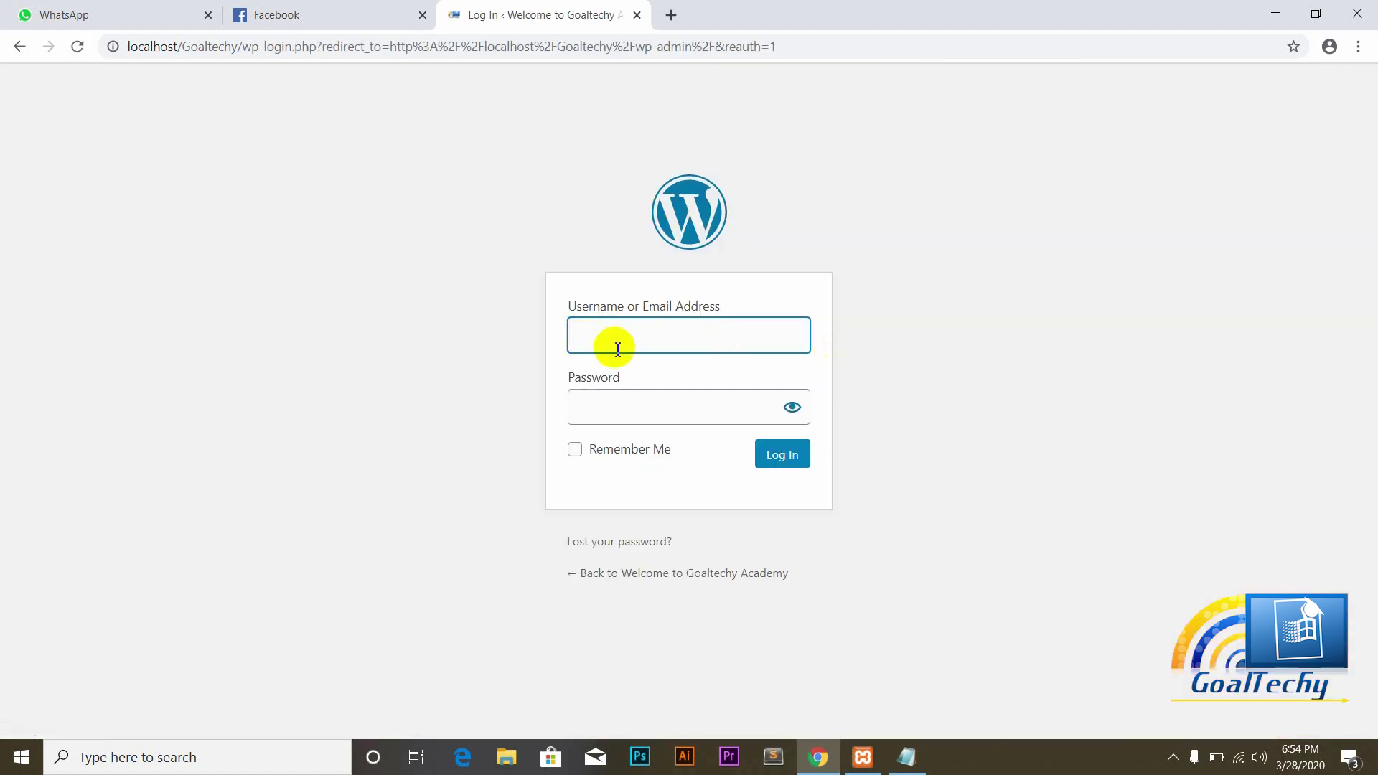
{"action": "type", "text": "admin"}
{"action": "left_click", "coordinate": [603, 407]}
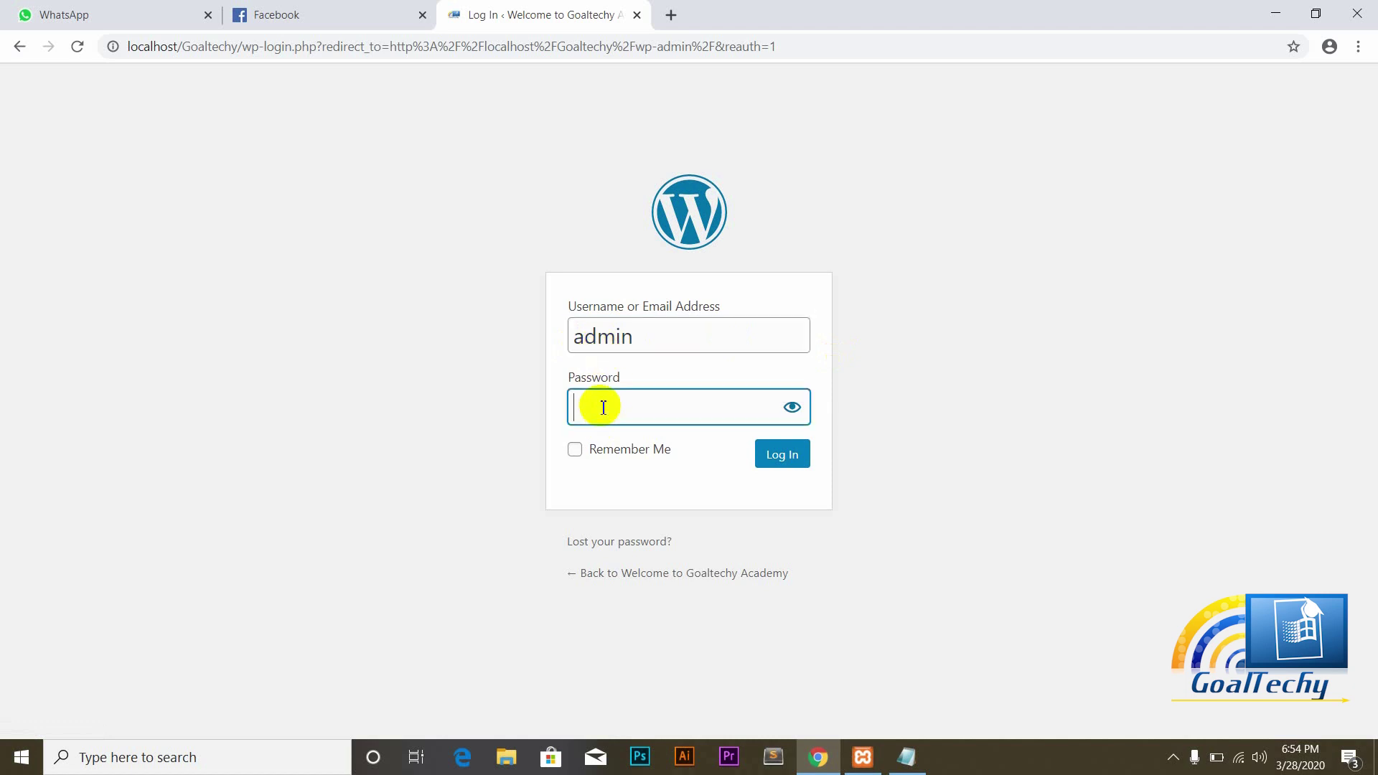
{"action": "type", "text": "admin1233"}
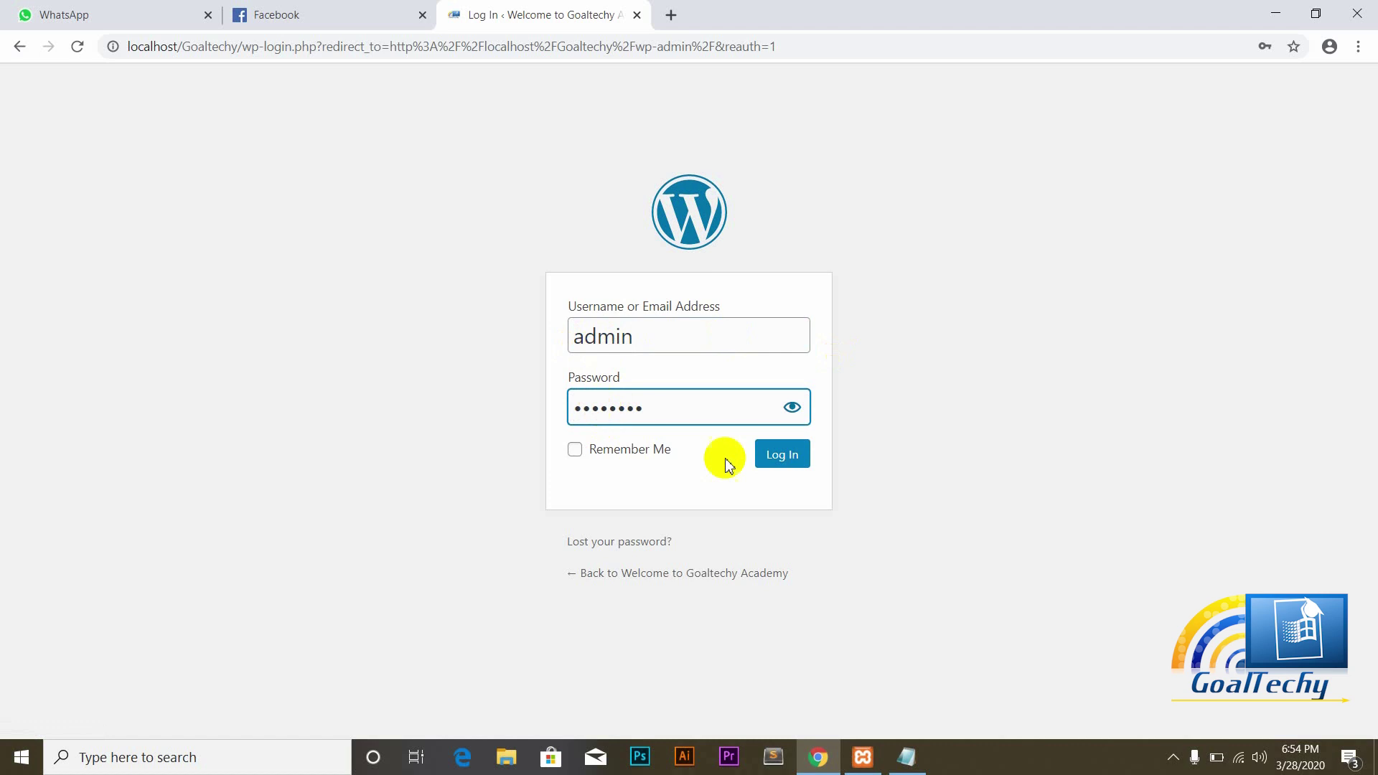
{"action": "left_click", "coordinate": [793, 459]}
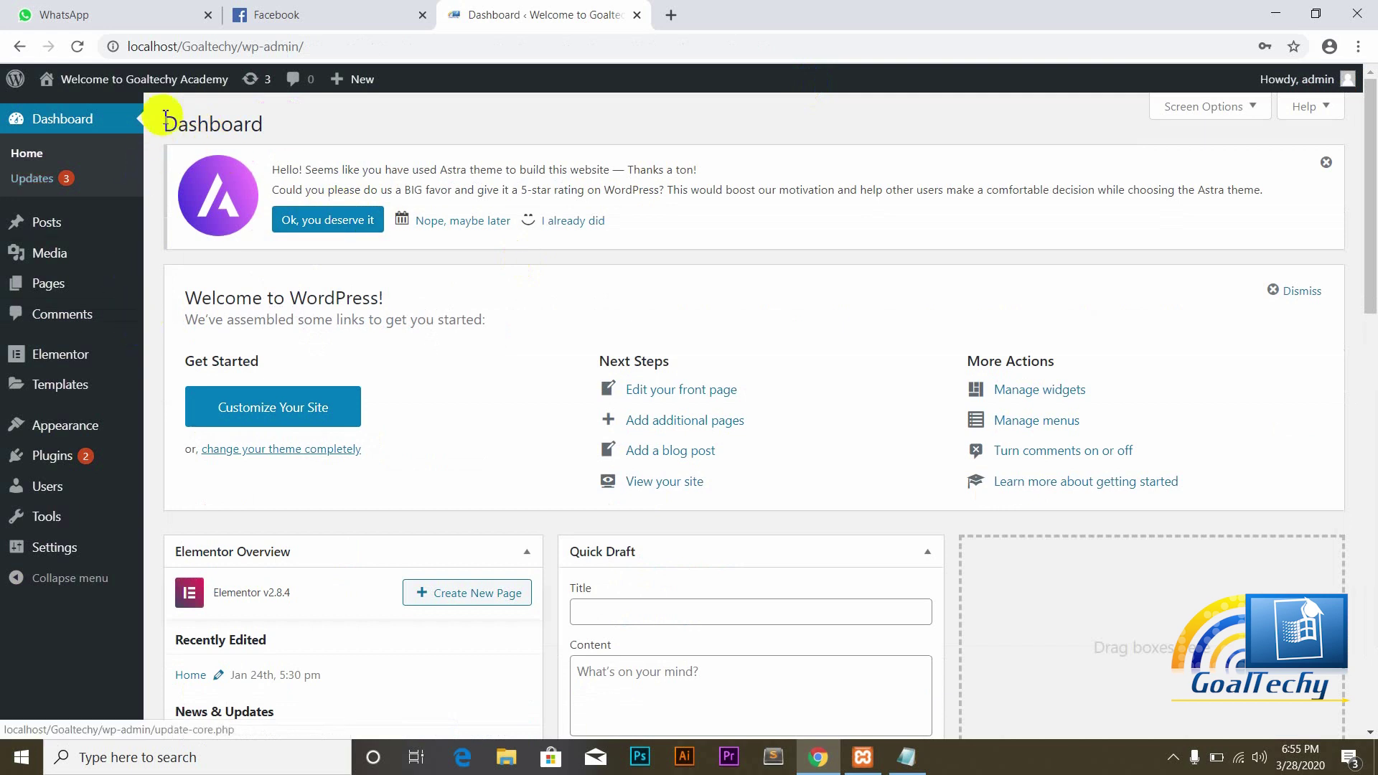
Step: Open the live Goaltechy site in a new browser tab
{"action": "mouse_move", "coordinate": [92, 91]}
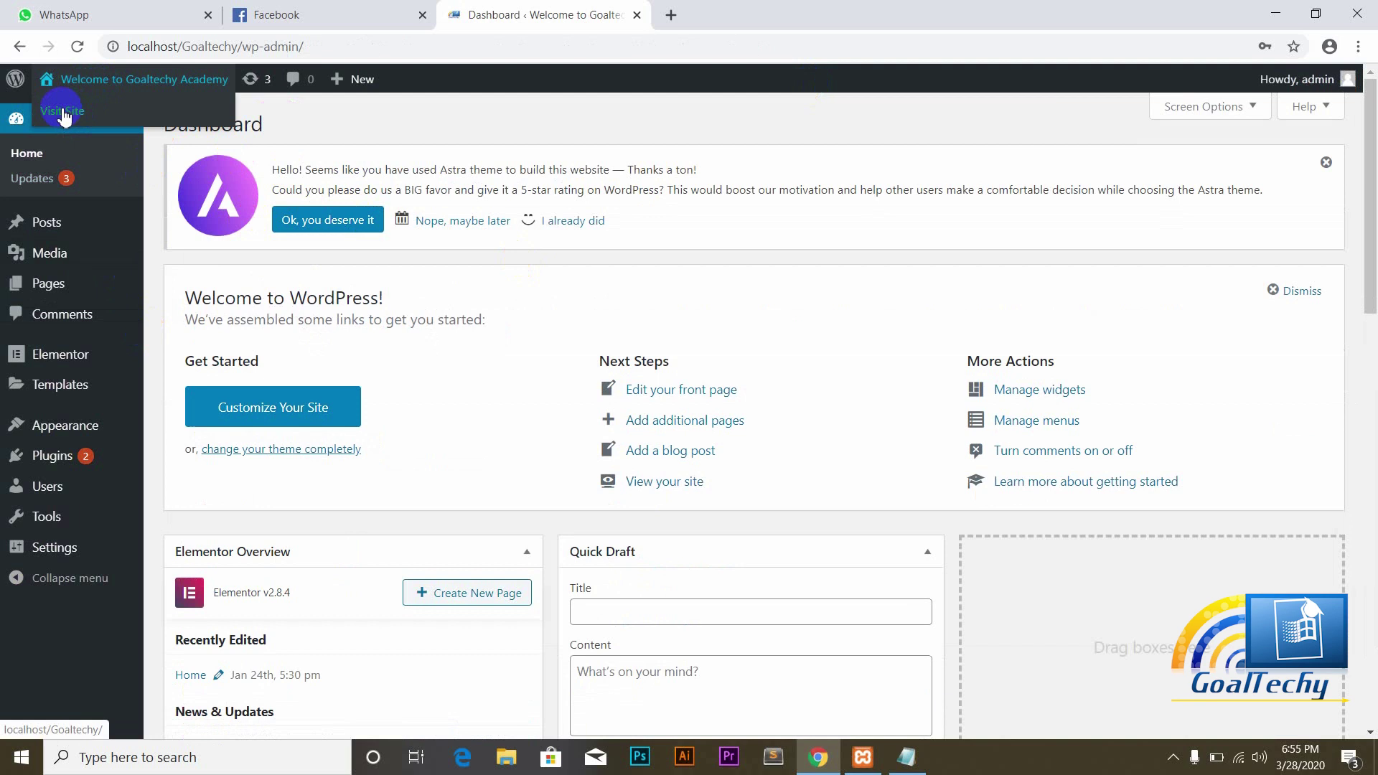
{"action": "right_click", "coordinate": [63, 114]}
{"action": "left_click", "coordinate": [106, 120]}
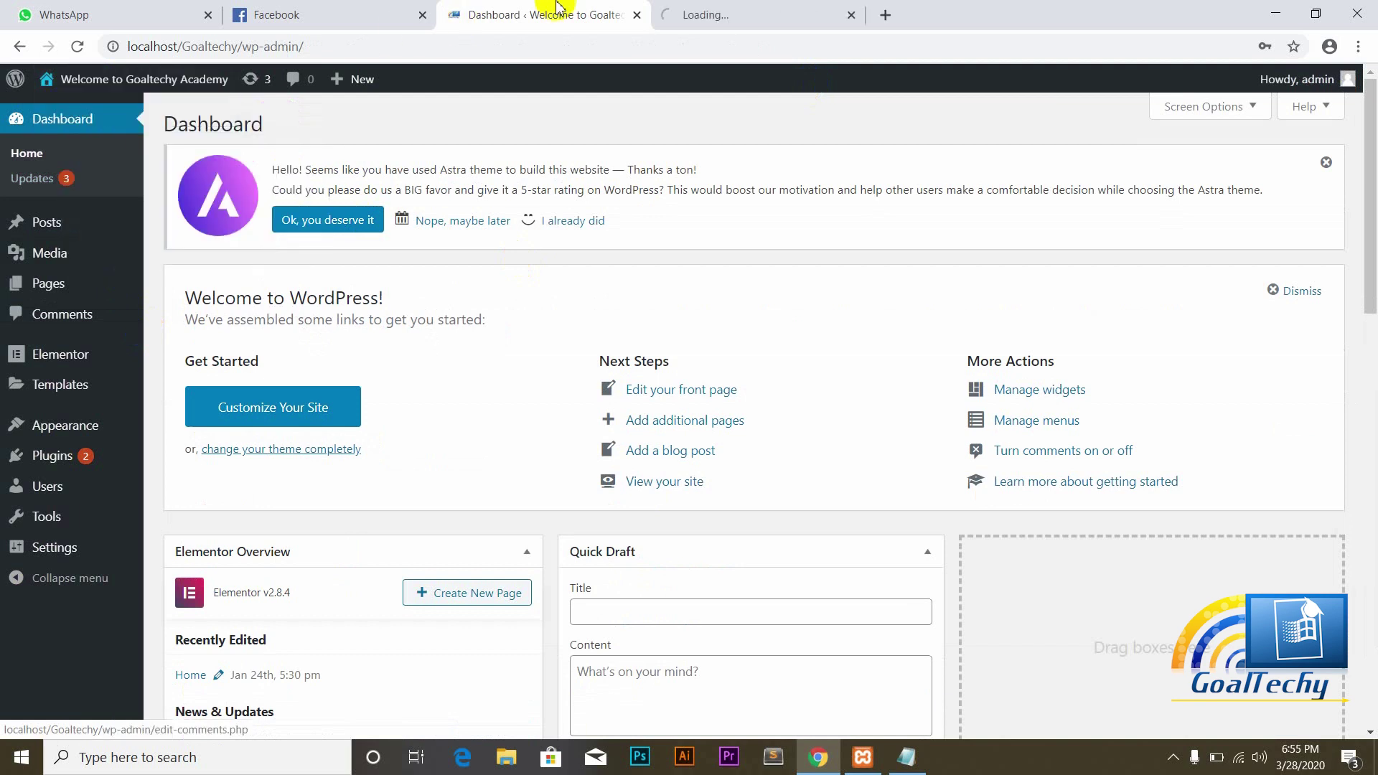
{"action": "left_click", "coordinate": [686, 12]}
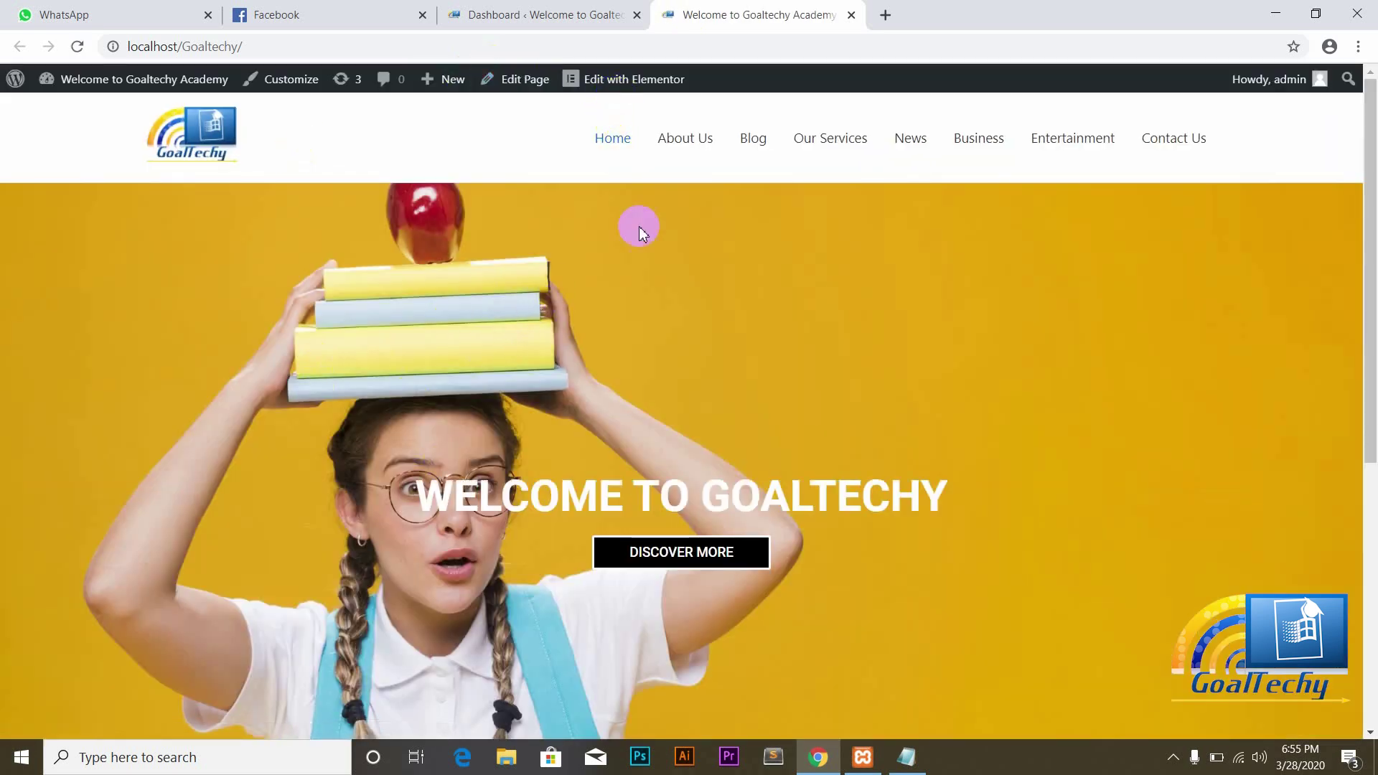
Step: Open the Home page's Edit with Elementor link in a new tab and switch to it
{"action": "left_click", "coordinate": [638, 85]}
{"action": "right_click", "coordinate": [643, 85]}
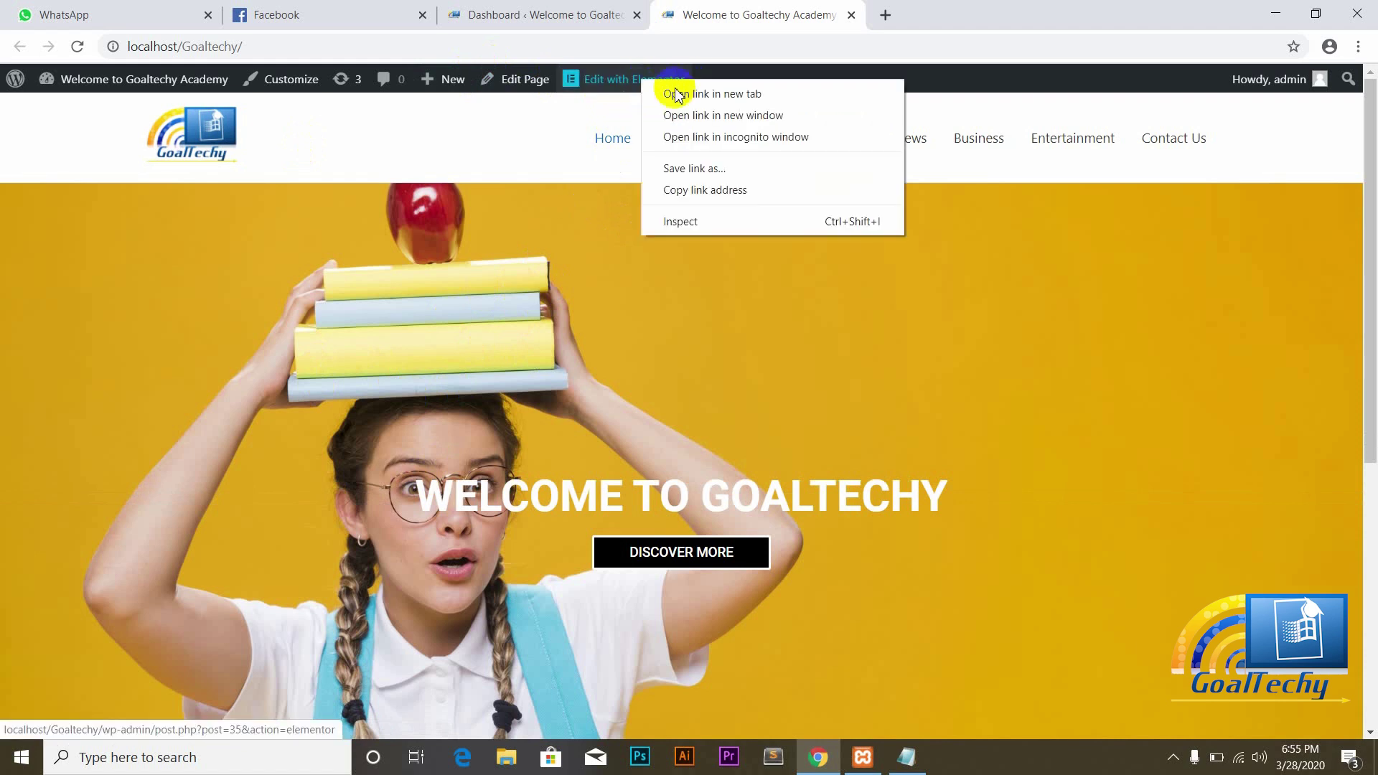
{"action": "left_click", "coordinate": [698, 91]}
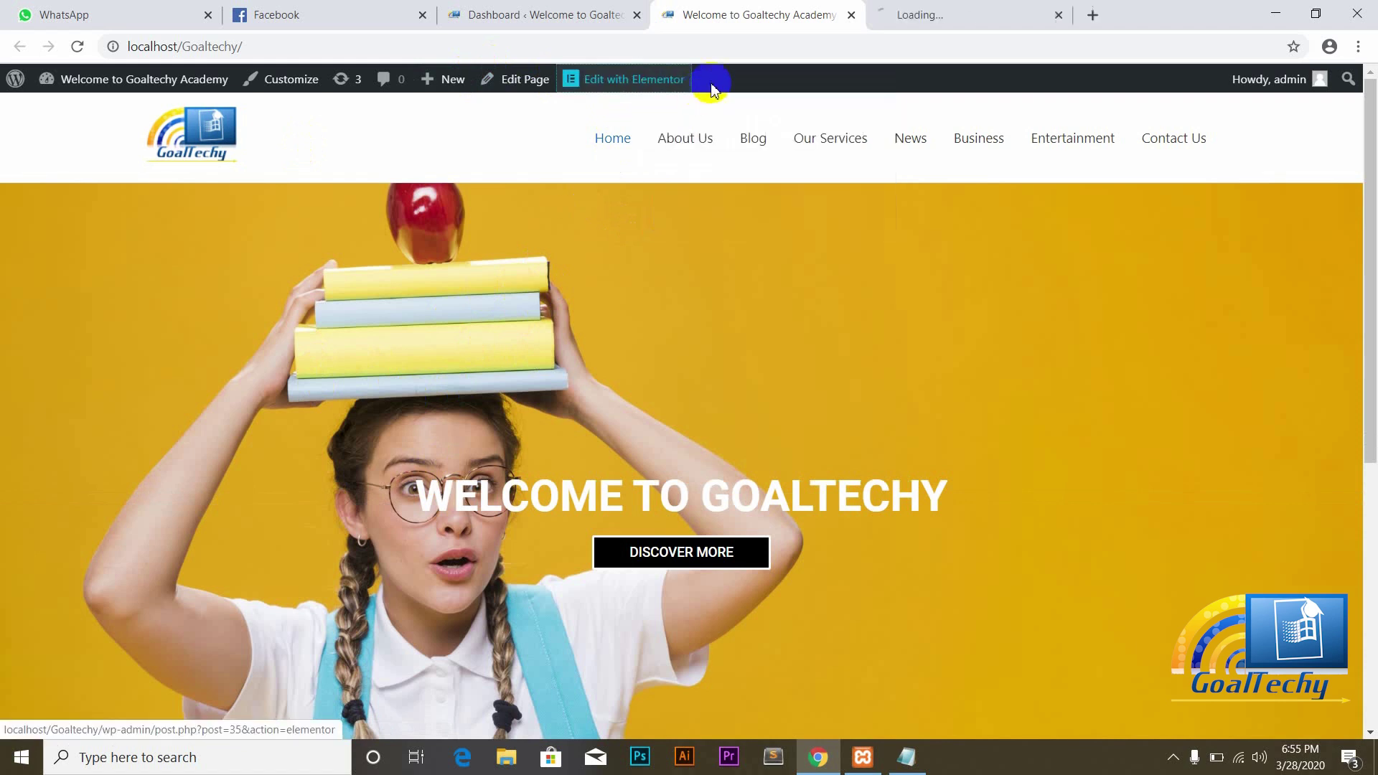
{"action": "left_click", "coordinate": [929, 16]}
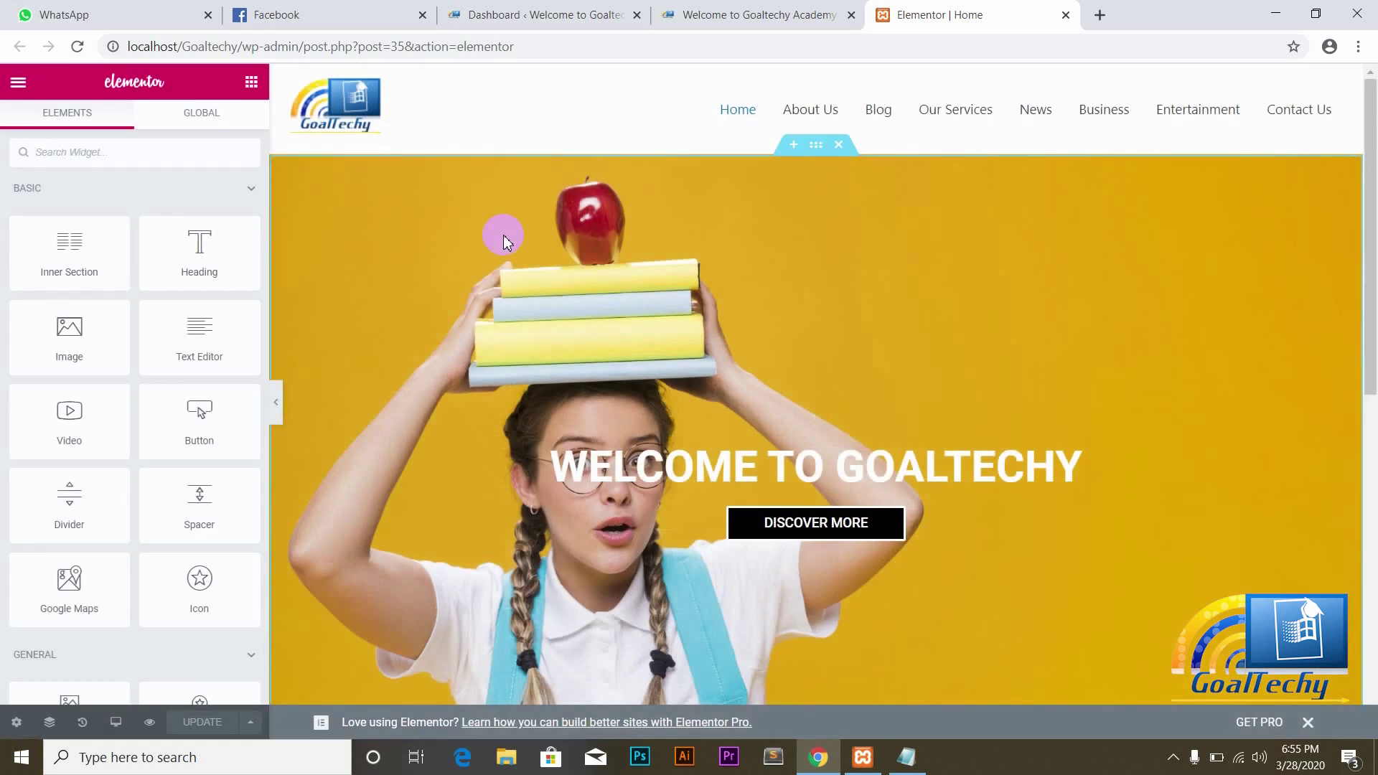
{"action": "left_click_drag", "start_coordinate": [1367, 323], "coordinate": [1369, 355]}
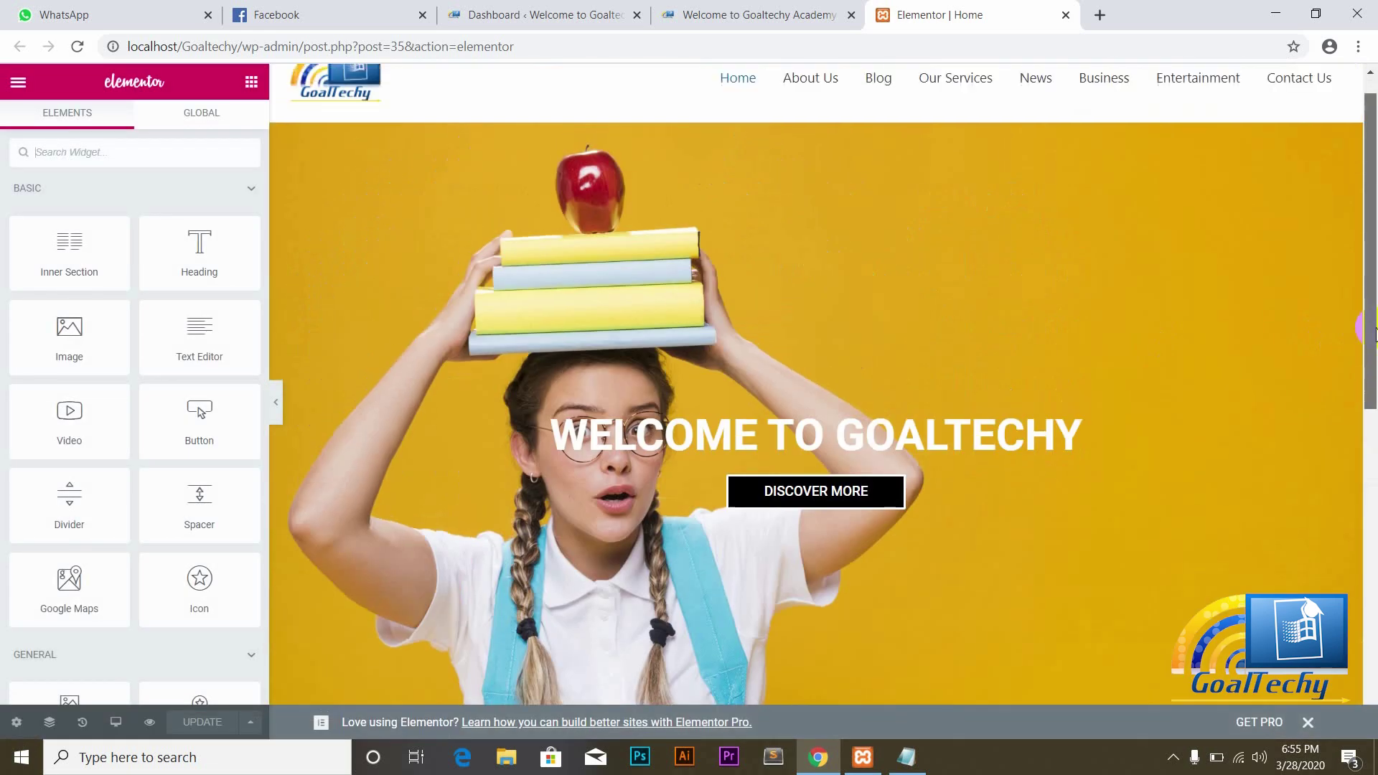
Step: Delete the final Y so the hero heading reads 'WELCOME TO GOALTECH'
{"action": "left_click", "coordinate": [819, 431]}
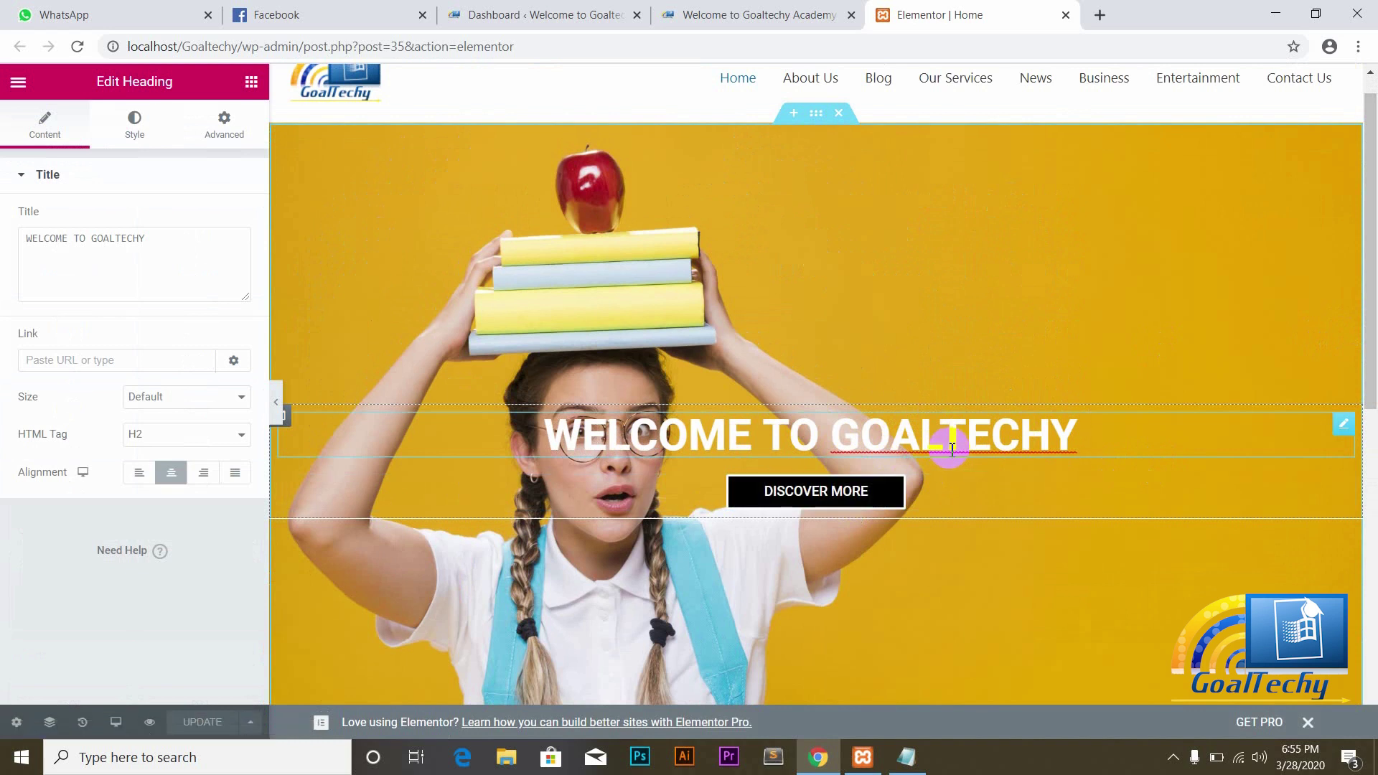
{"action": "left_click", "coordinate": [1005, 441]}
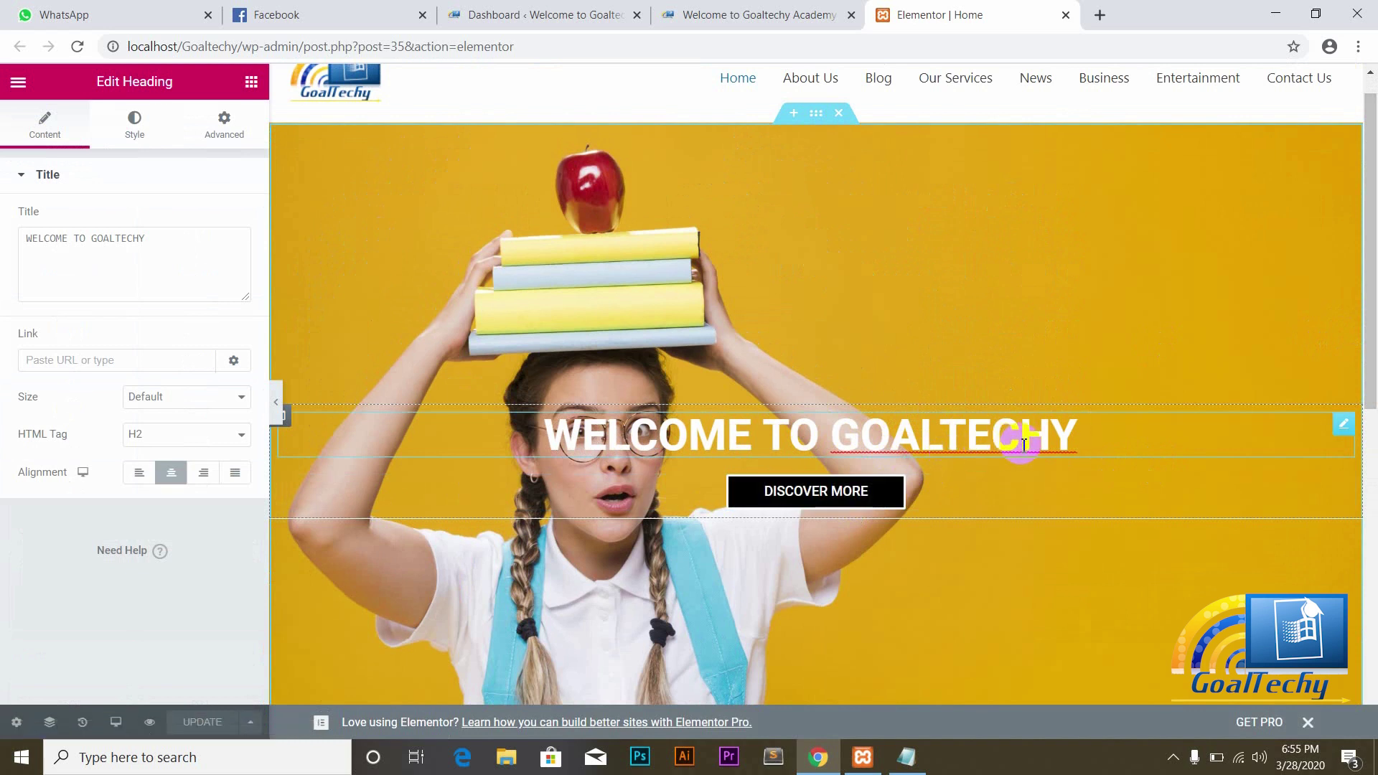
{"action": "key", "text": "BackSpace"}
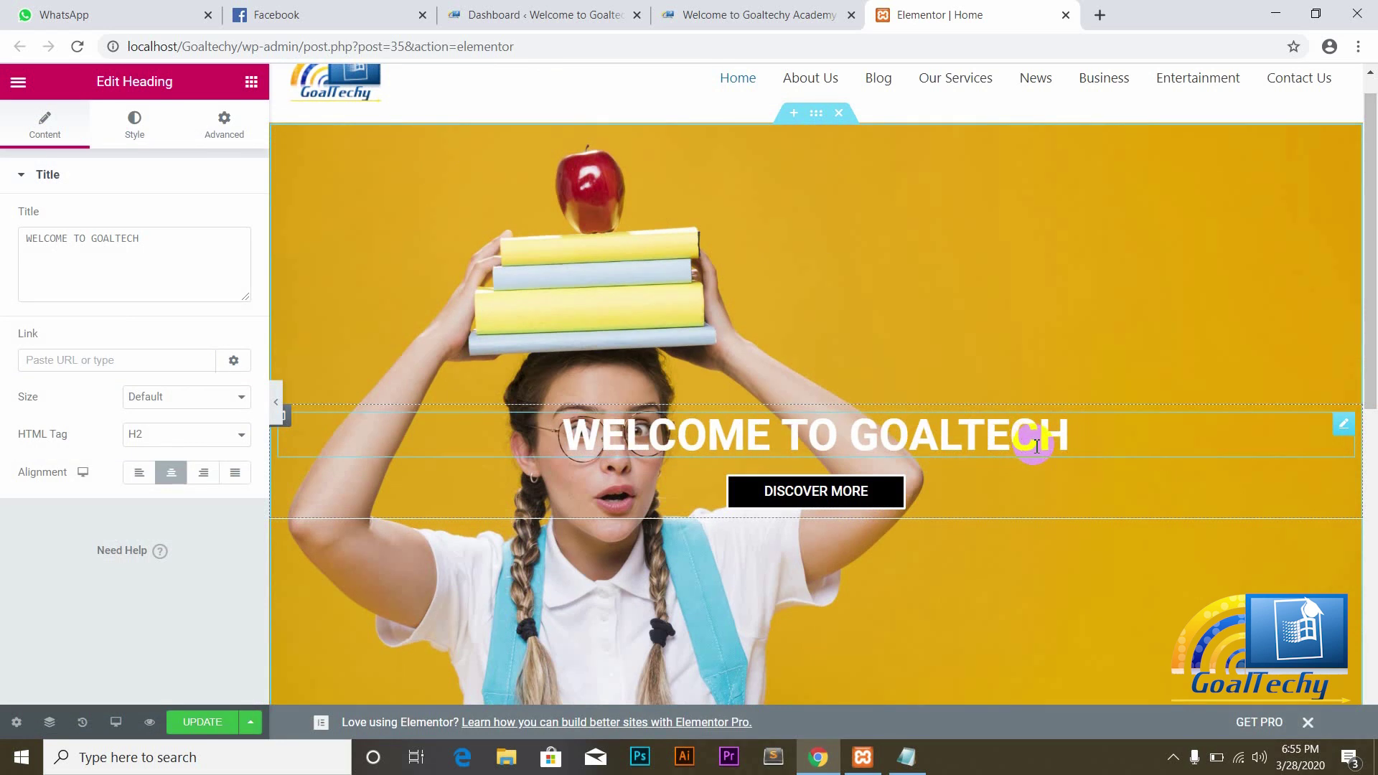
{"action": "right_click", "coordinate": [1341, 427]}
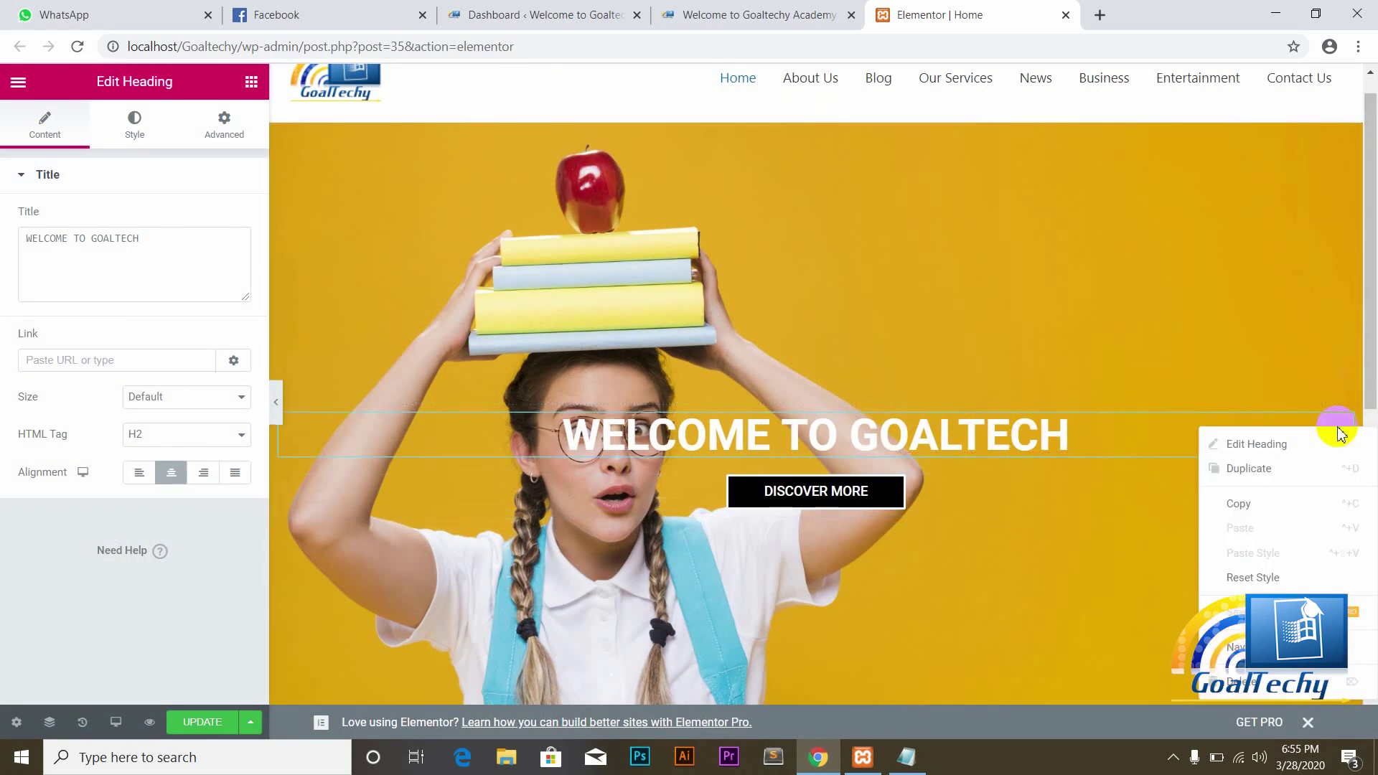
Step: Delete the WELCOME TO GOALTECH heading and the DISCOVER MORE button from their context menus
{"action": "left_click", "coordinate": [1236, 687]}
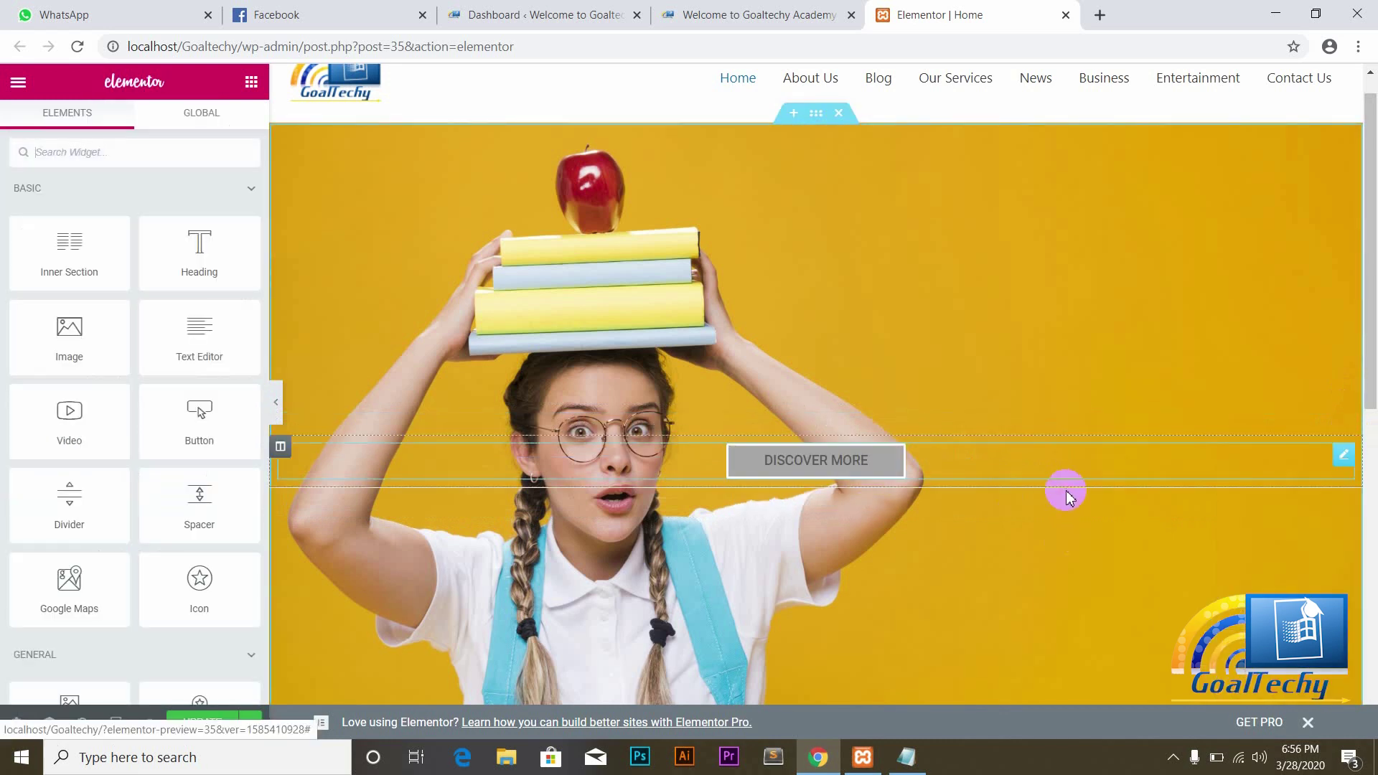
{"action": "right_click", "coordinate": [1345, 464]}
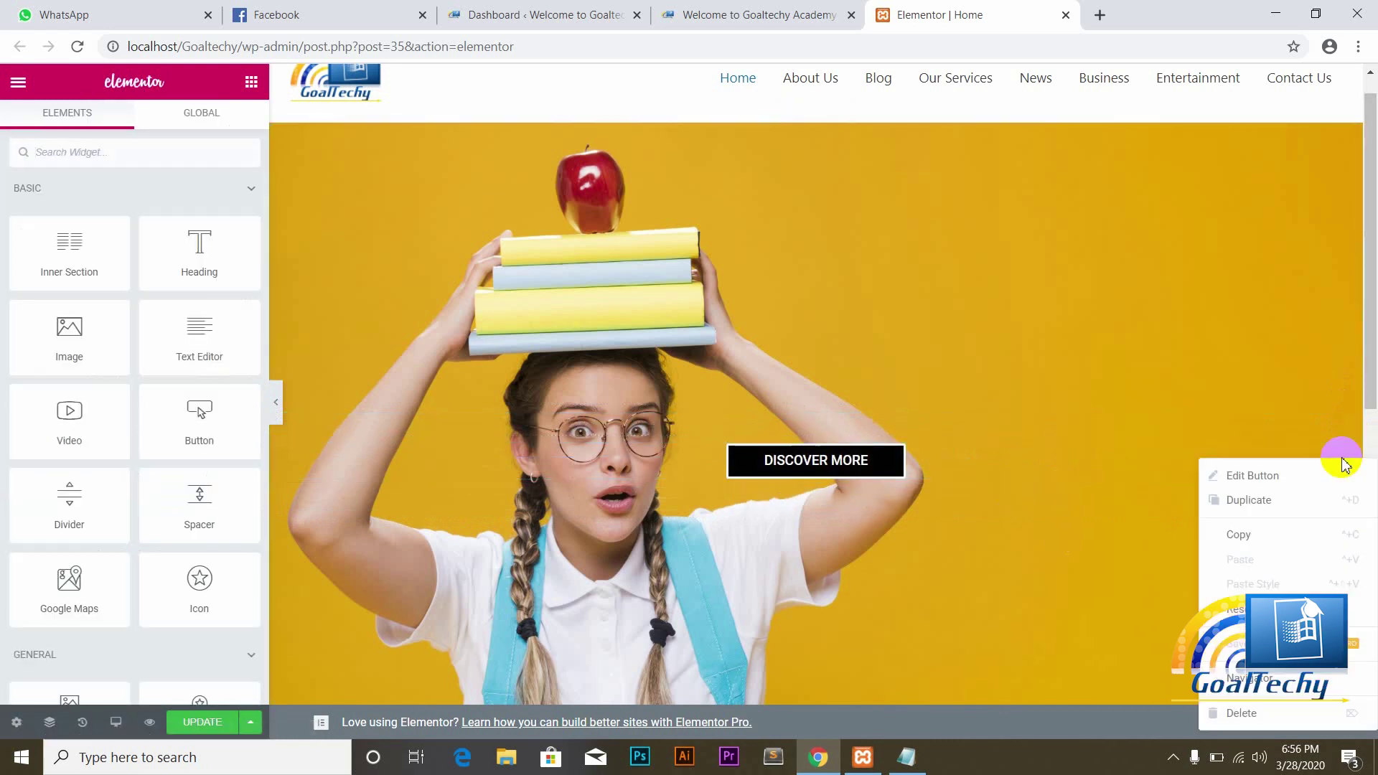
{"action": "left_click", "coordinate": [1242, 713]}
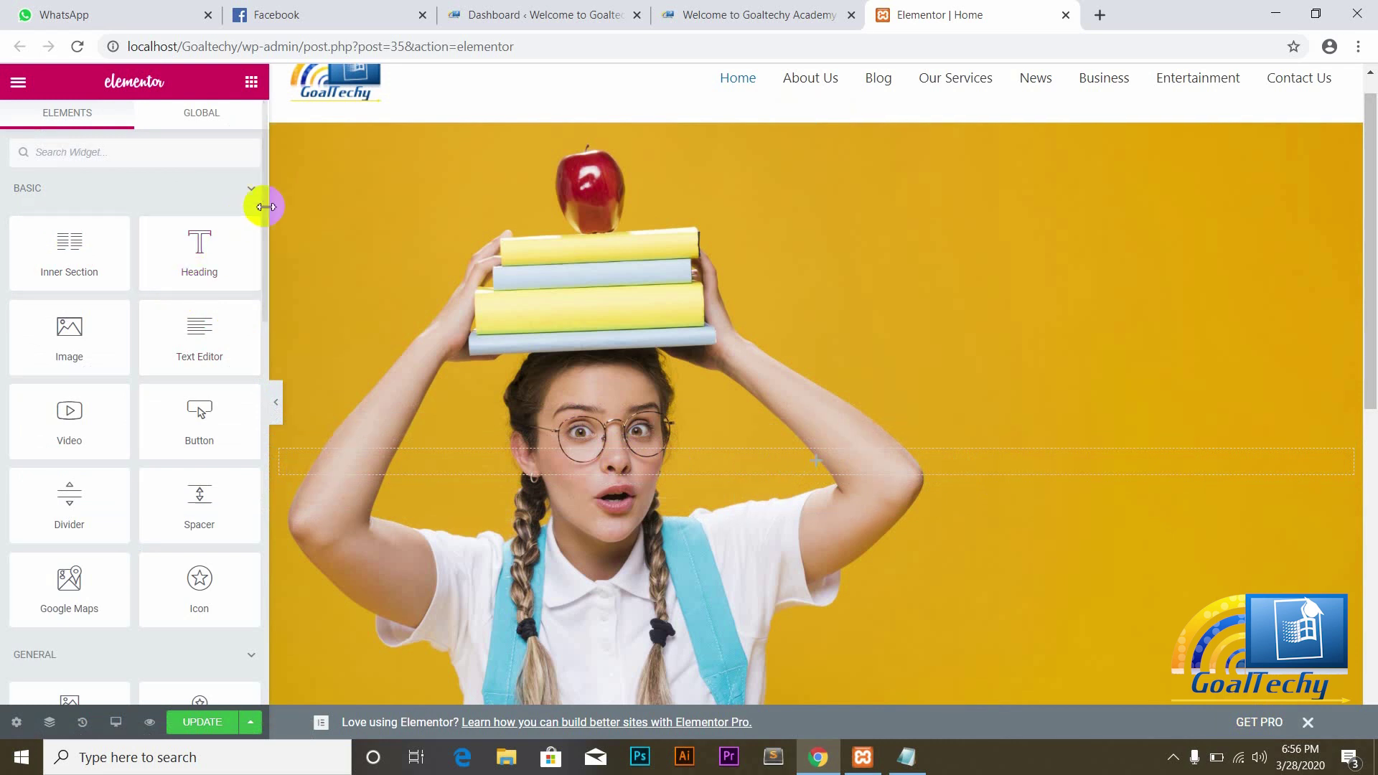
{"action": "scroll", "coordinate": [261, 212], "scroll_direction": "down", "scroll_amount": 8}
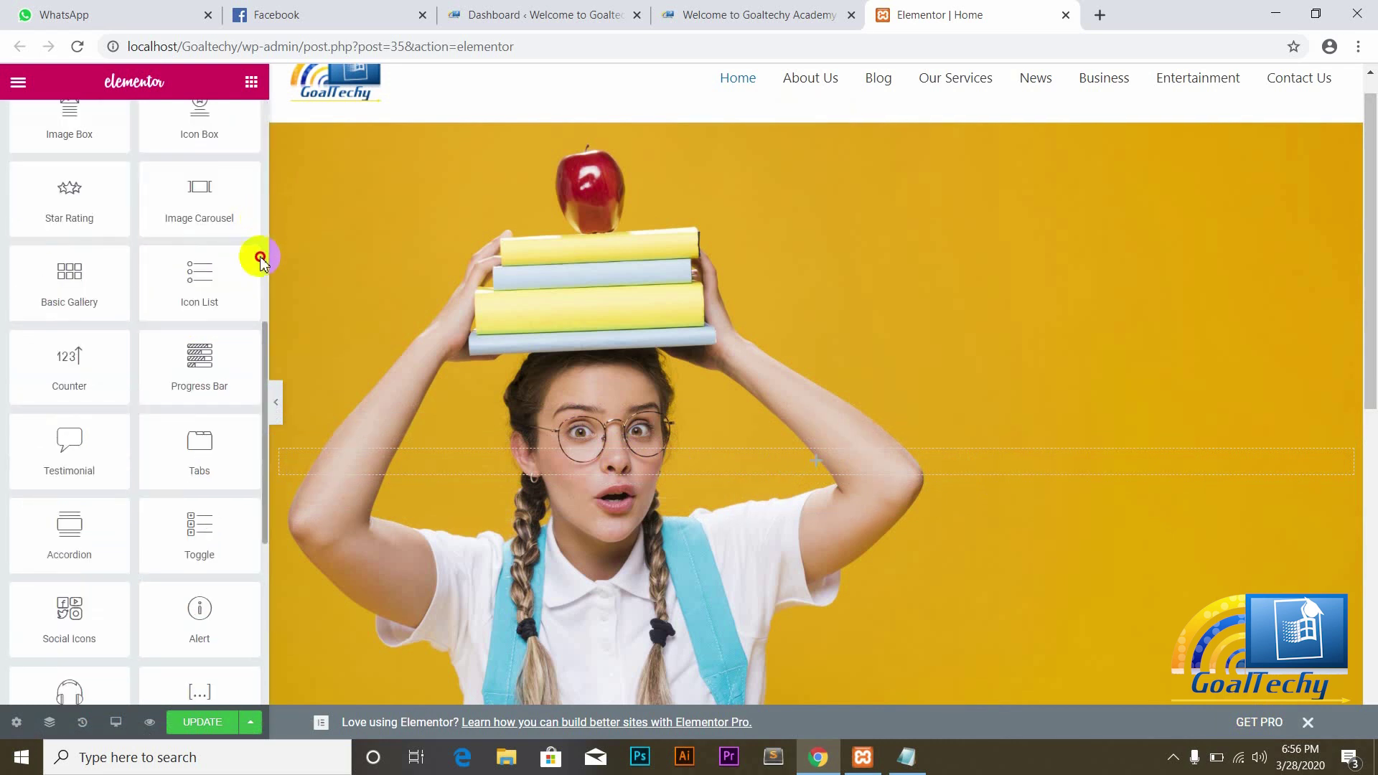
{"action": "left_click_drag", "start_coordinate": [264, 376], "coordinate": [246, 287]}
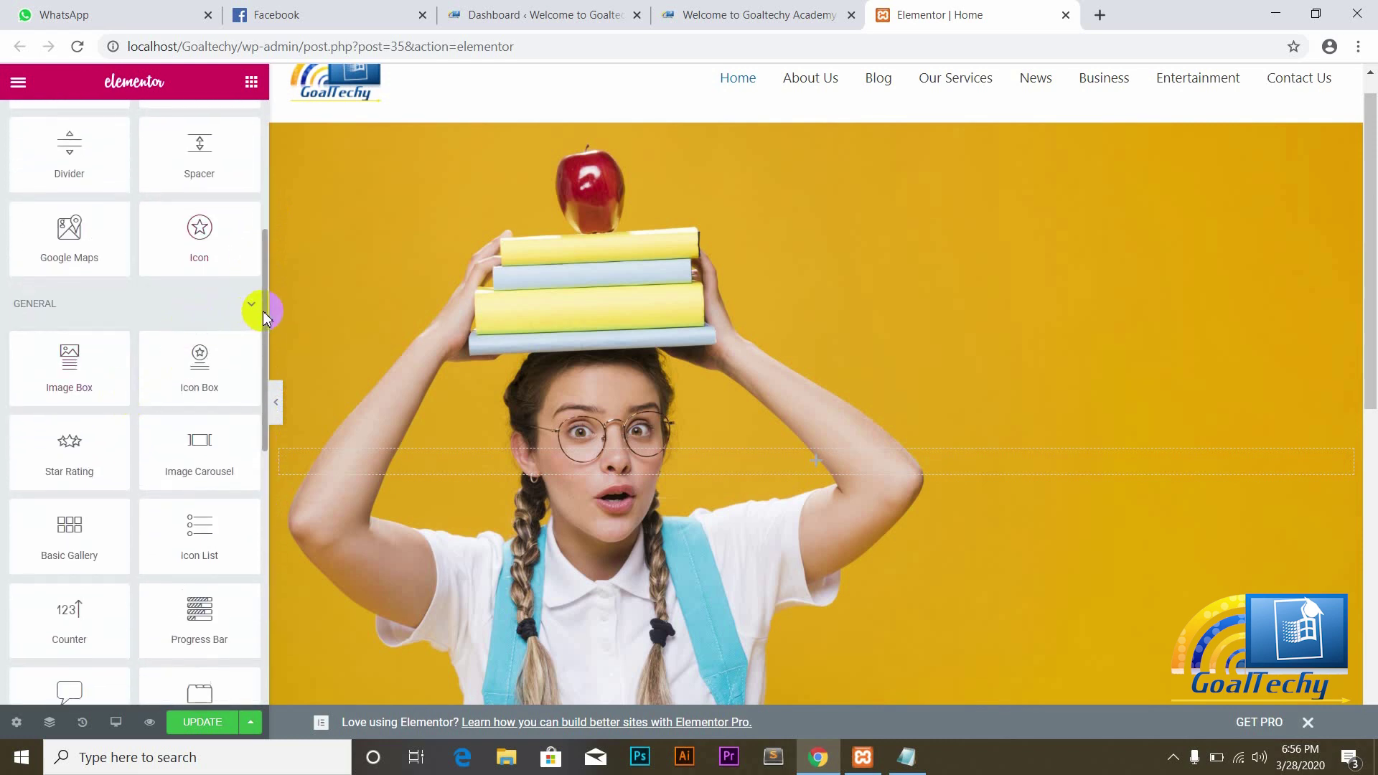
{"action": "left_click_drag", "start_coordinate": [262, 311], "coordinate": [265, 587]}
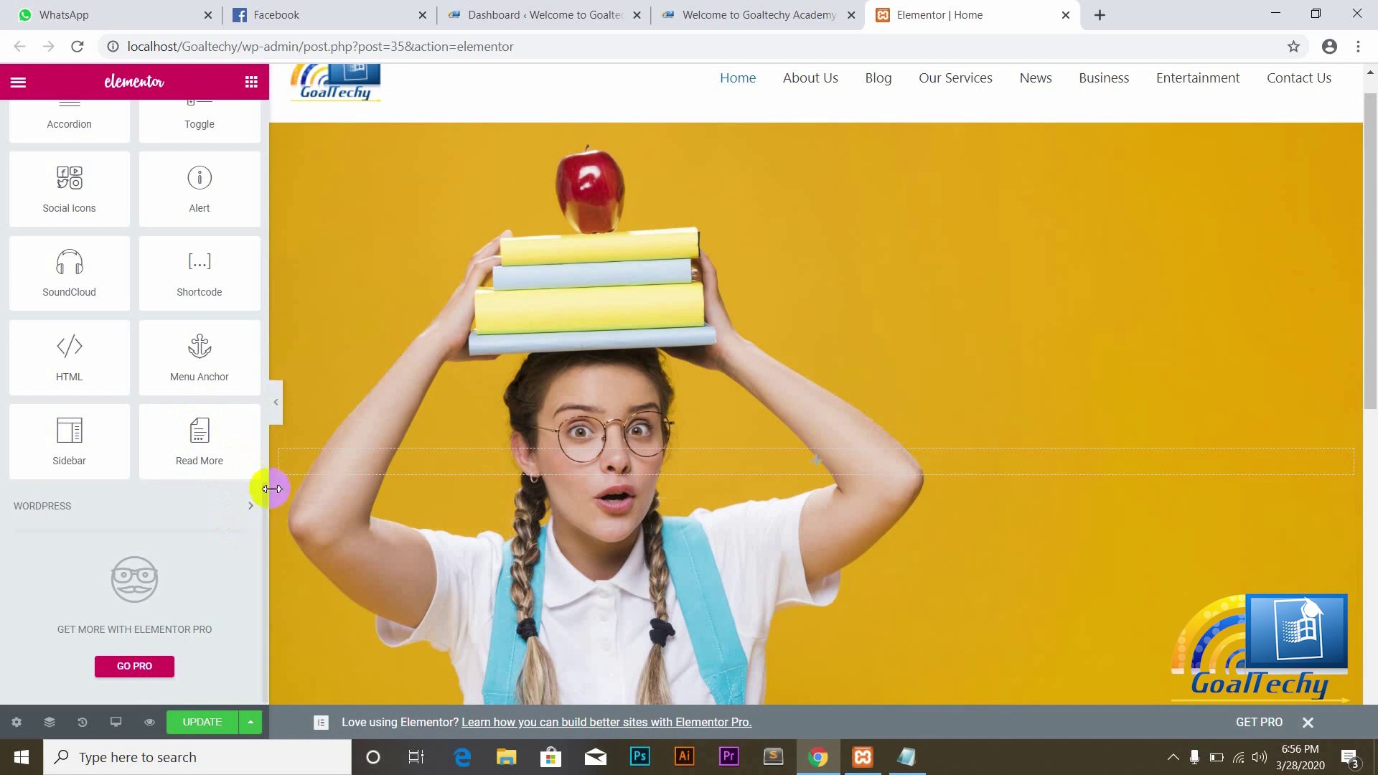
{"action": "scroll", "coordinate": [155, 330], "scroll_direction": "up", "scroll_amount": 8}
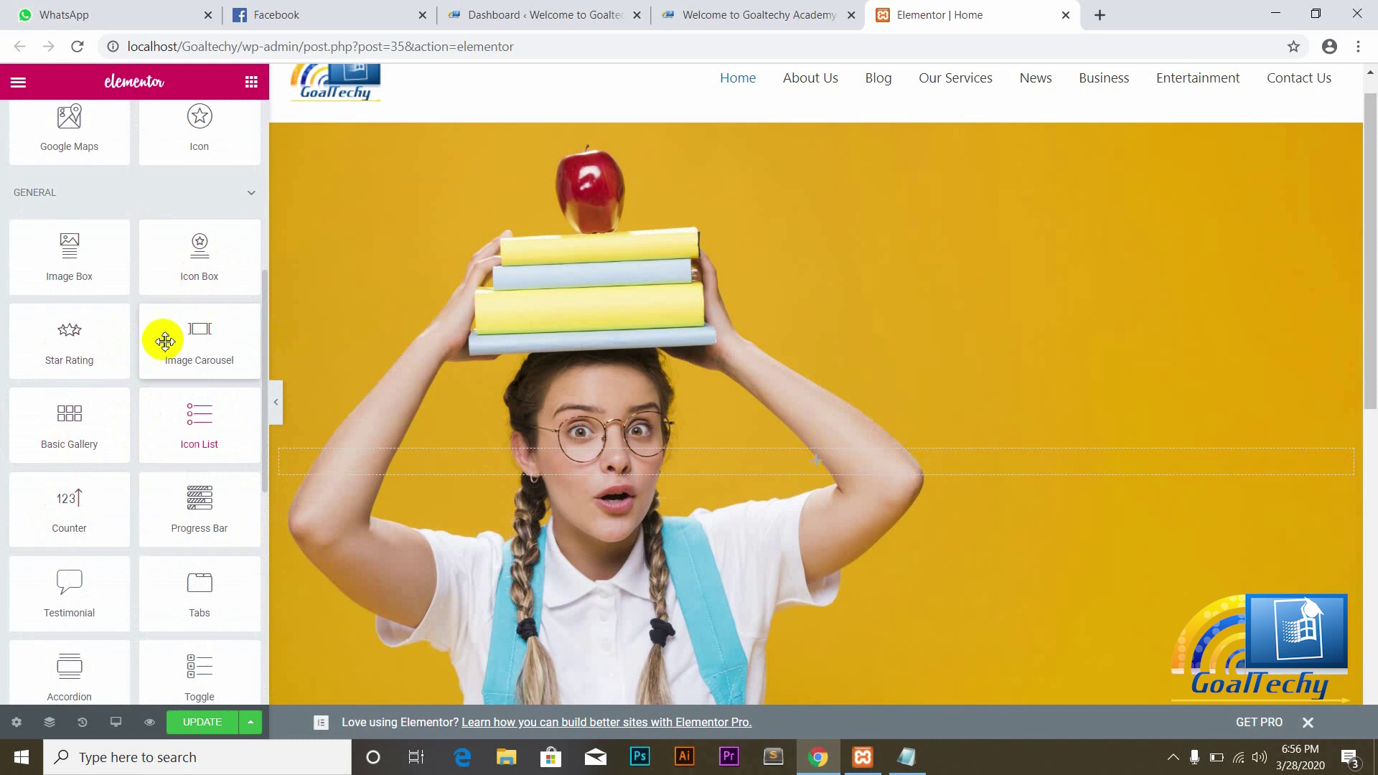
{"action": "scroll", "coordinate": [156, 334], "scroll_direction": "up", "scroll_amount": 1}
{"action": "scroll", "coordinate": [155, 334], "scroll_direction": "up", "scroll_amount": 6}
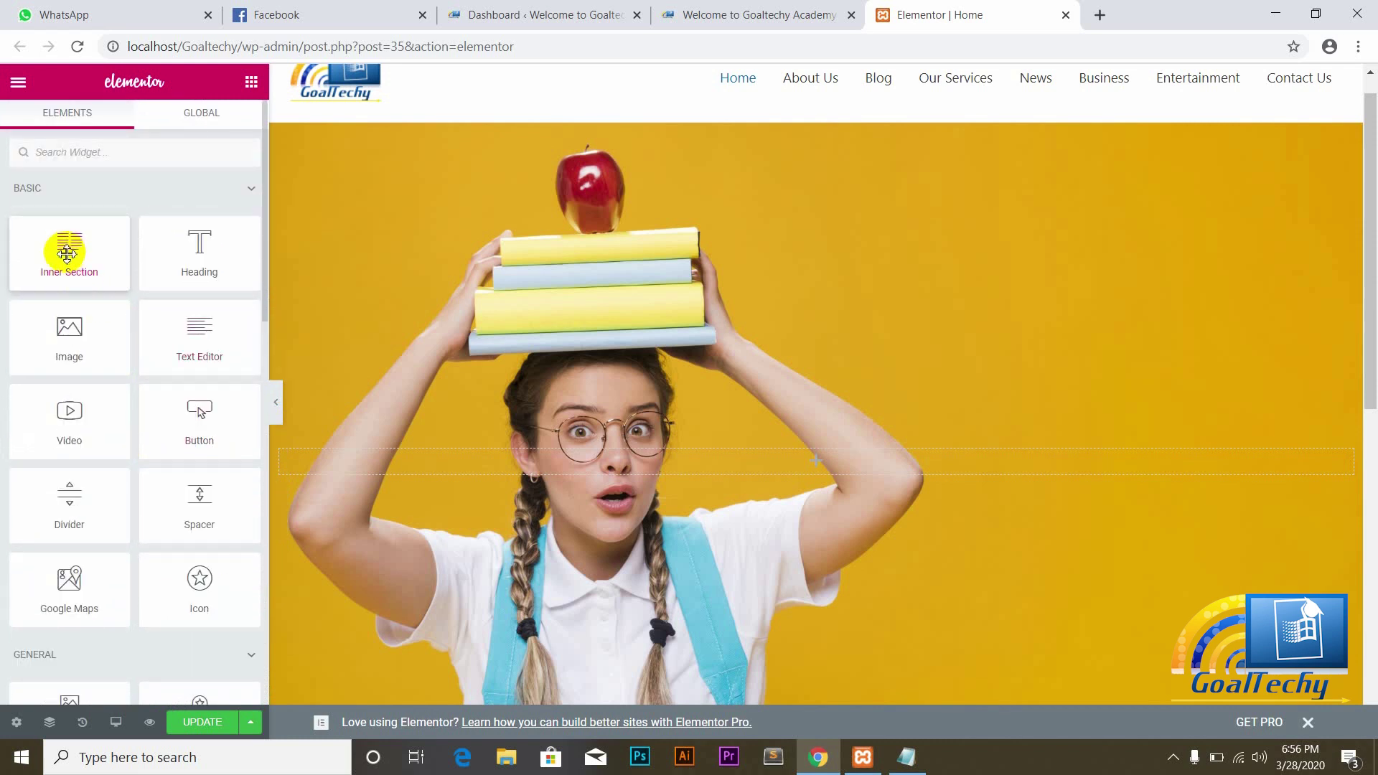
Step: Drop a two-column Inner Section into the hero and adjust its column widths
{"action": "left_click_drag", "start_coordinate": [68, 253], "coordinate": [547, 470]}
{"action": "left_click", "coordinate": [814, 471]}
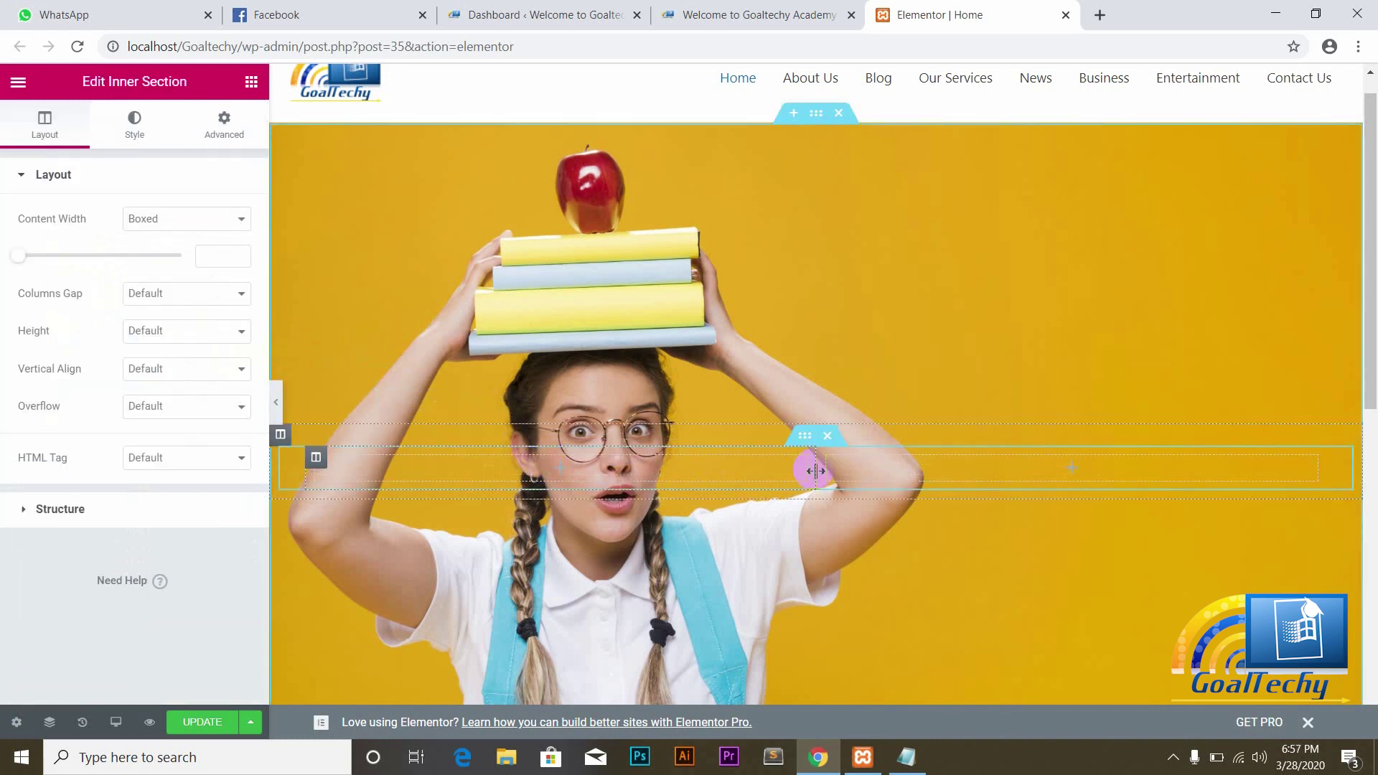
{"action": "left_click_drag", "start_coordinate": [816, 471], "coordinate": [676, 476]}
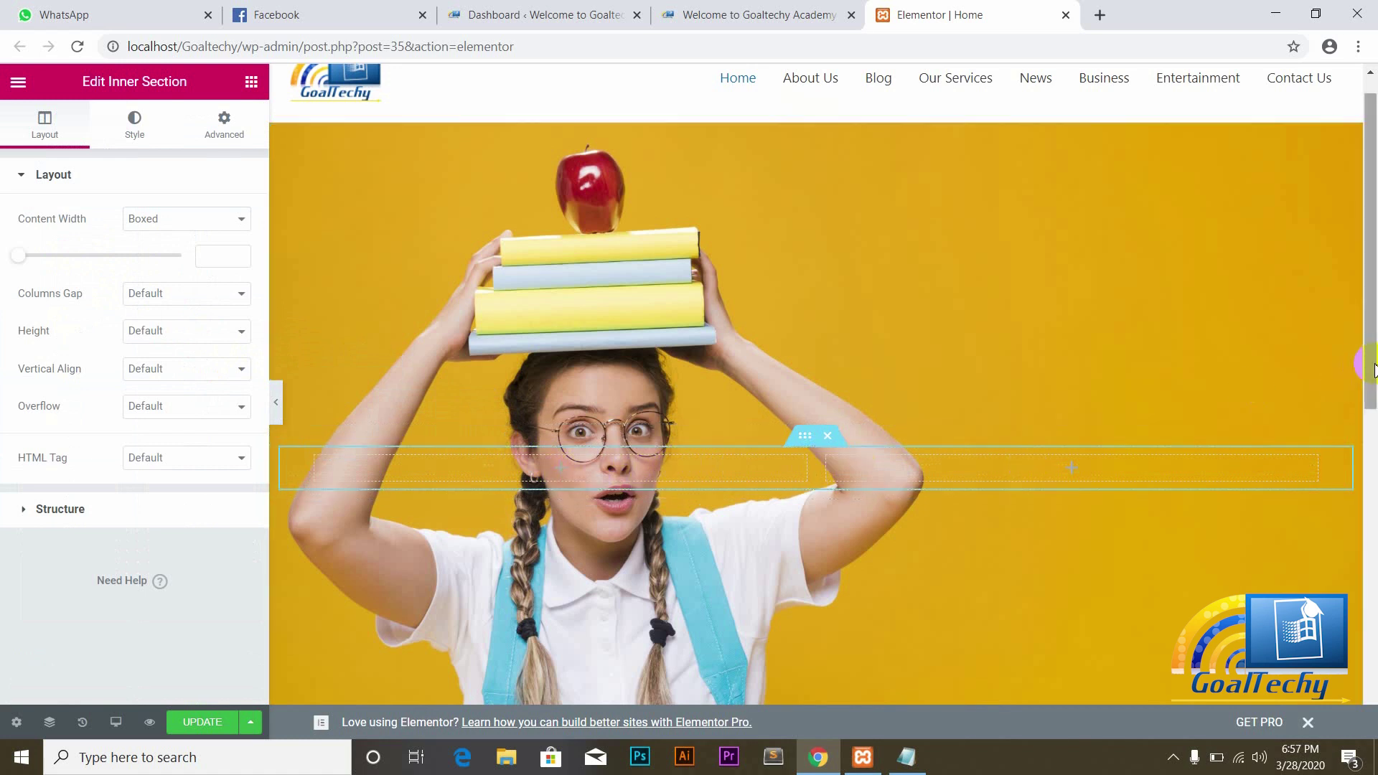
{"action": "left_click_drag", "start_coordinate": [1371, 368], "coordinate": [1371, 378]}
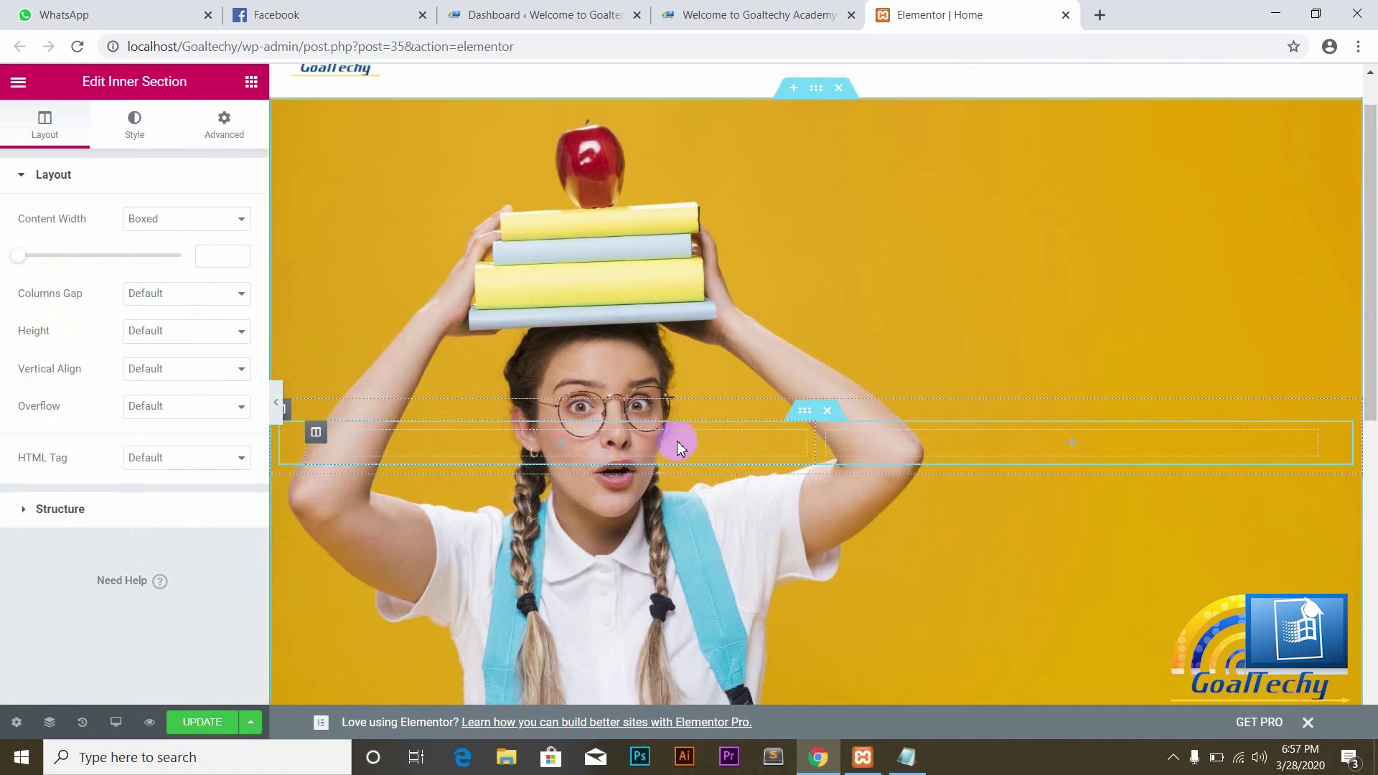
{"action": "left_click", "coordinate": [250, 84]}
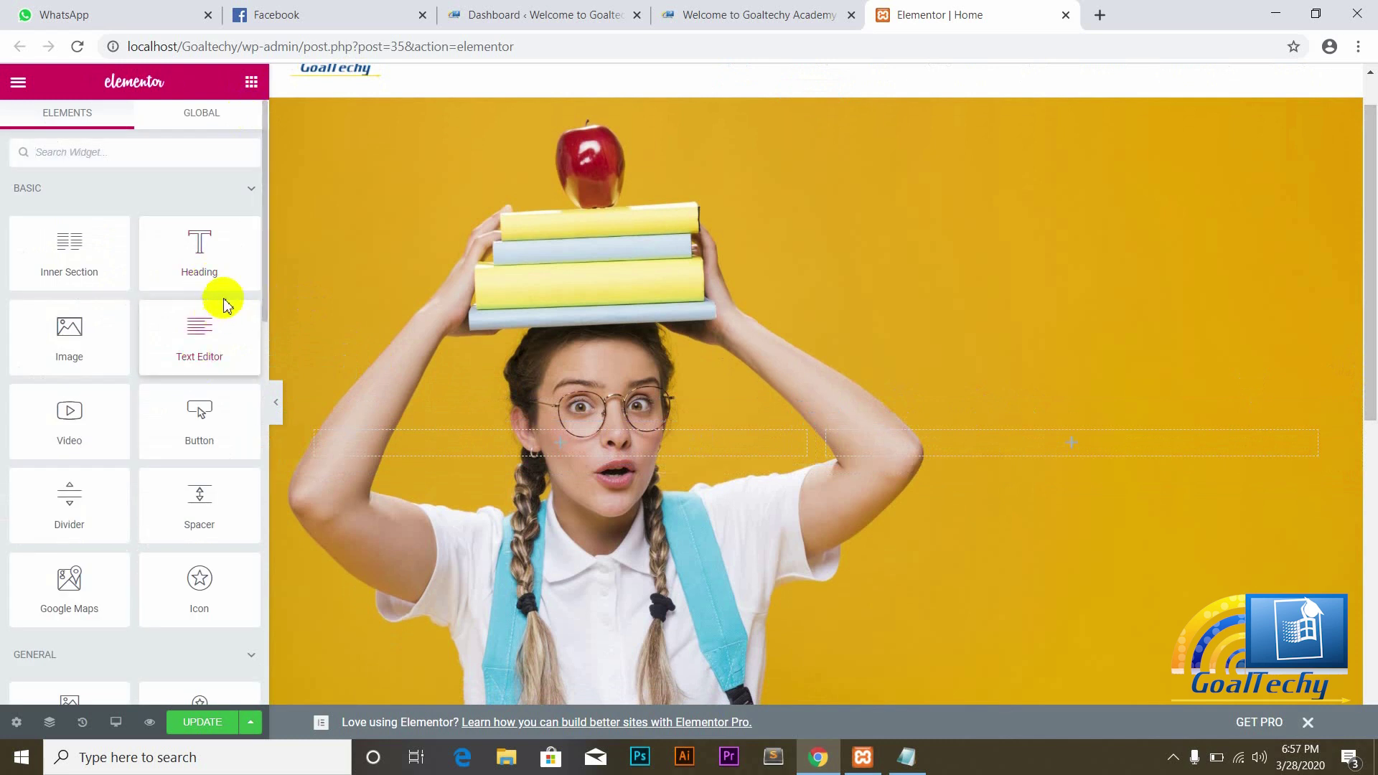
{"action": "scroll", "coordinate": [262, 293], "scroll_direction": "down", "scroll_amount": 8}
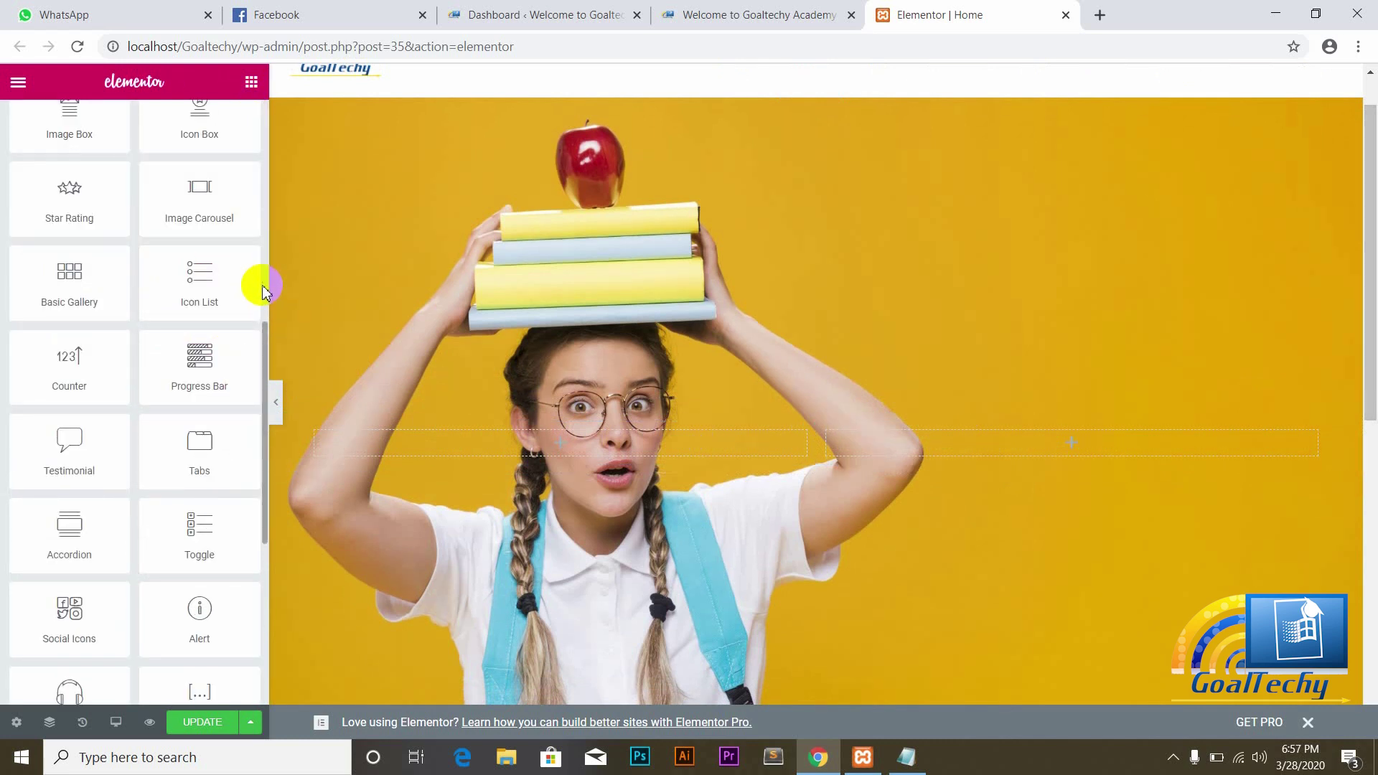
{"action": "left_click_drag", "start_coordinate": [265, 360], "coordinate": [268, 139]}
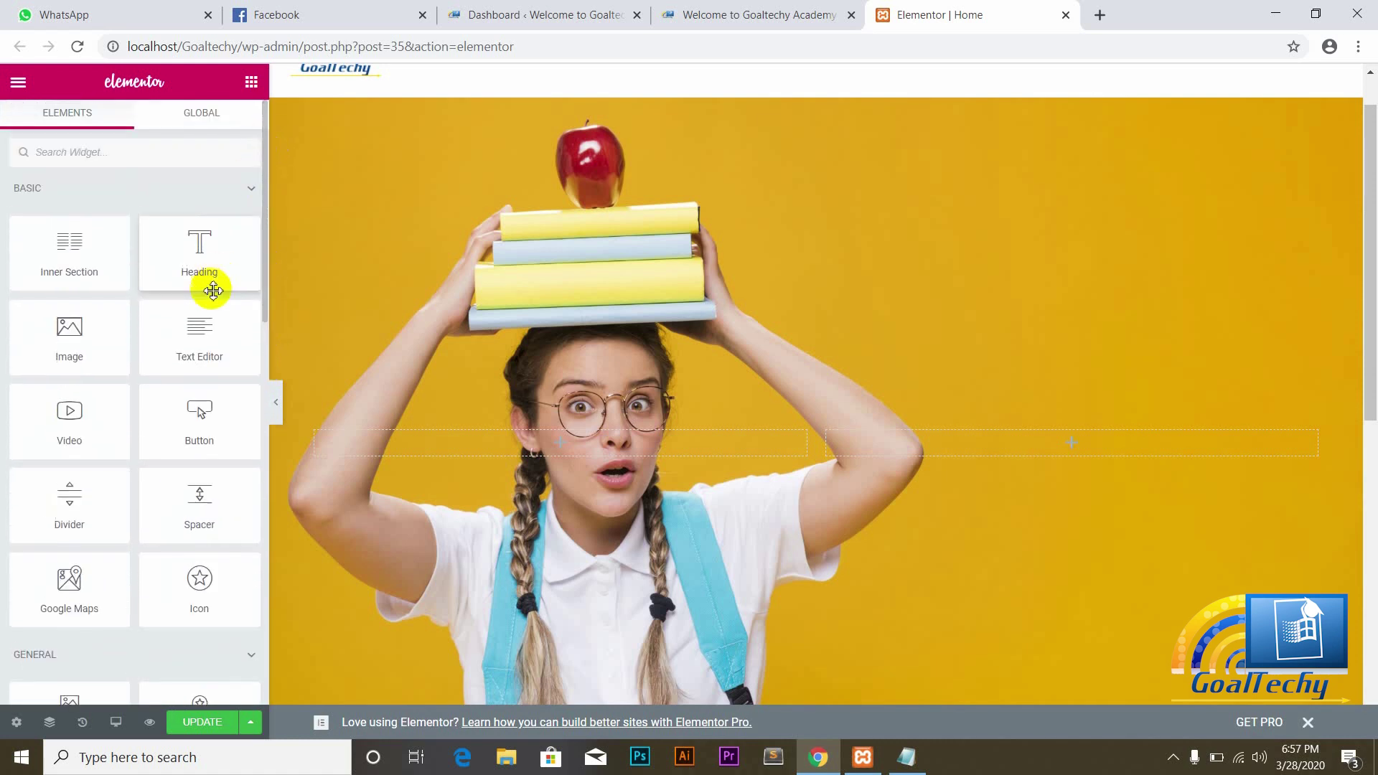
Step: Add an H1 heading 'PUT YOUR EFFORTS WHERE YOUR BUSINESS NEEDS' to the left column
{"action": "left_click_drag", "start_coordinate": [201, 255], "coordinate": [421, 449]}
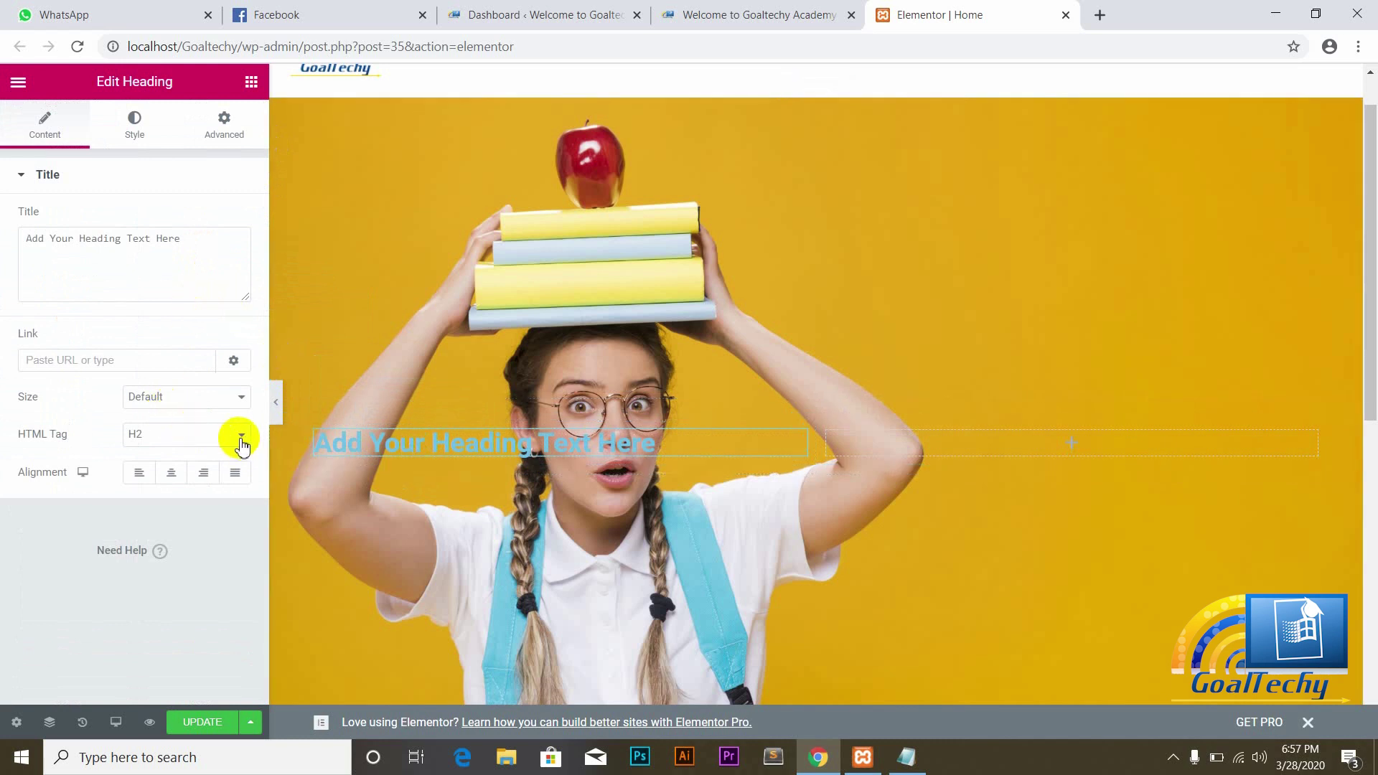
{"action": "left_click", "coordinate": [194, 239]}
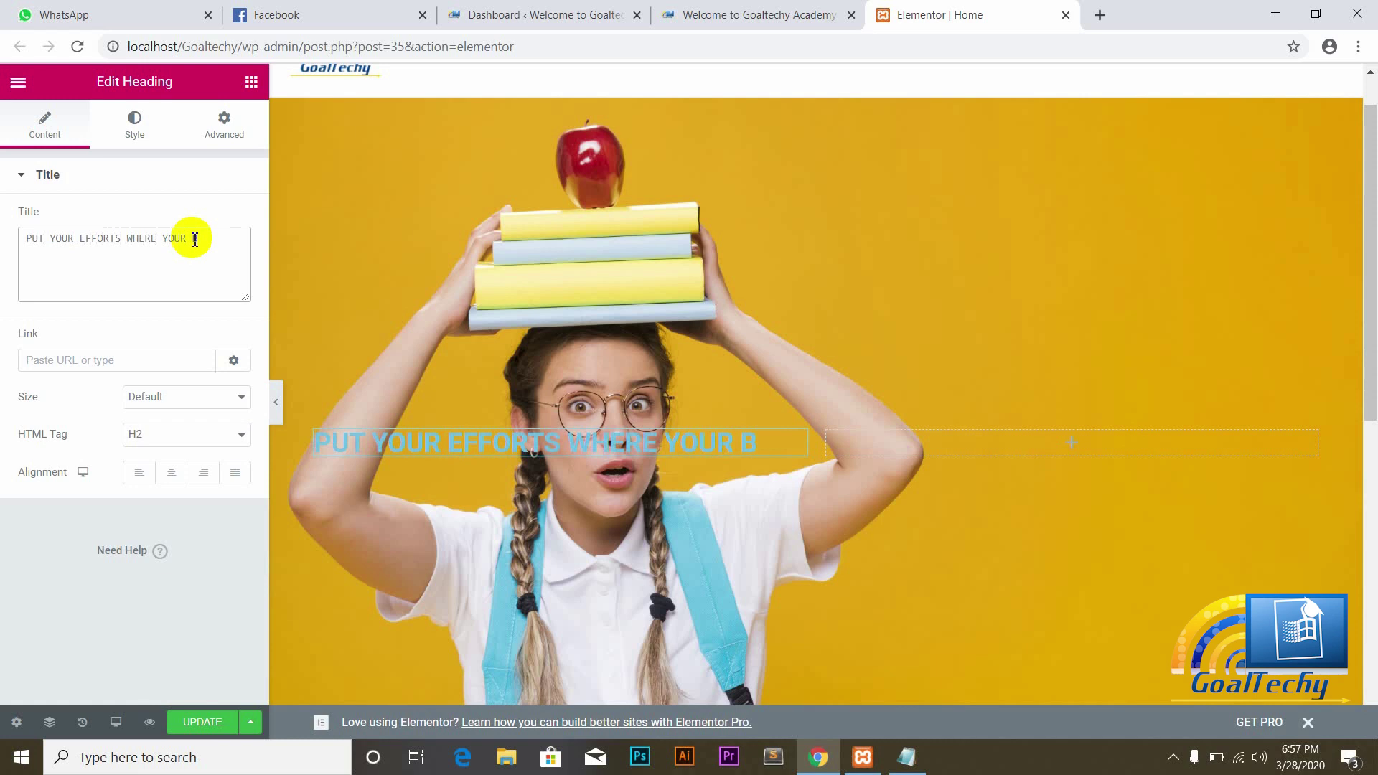
{"action": "type", "text": "NESS NEEDS"}
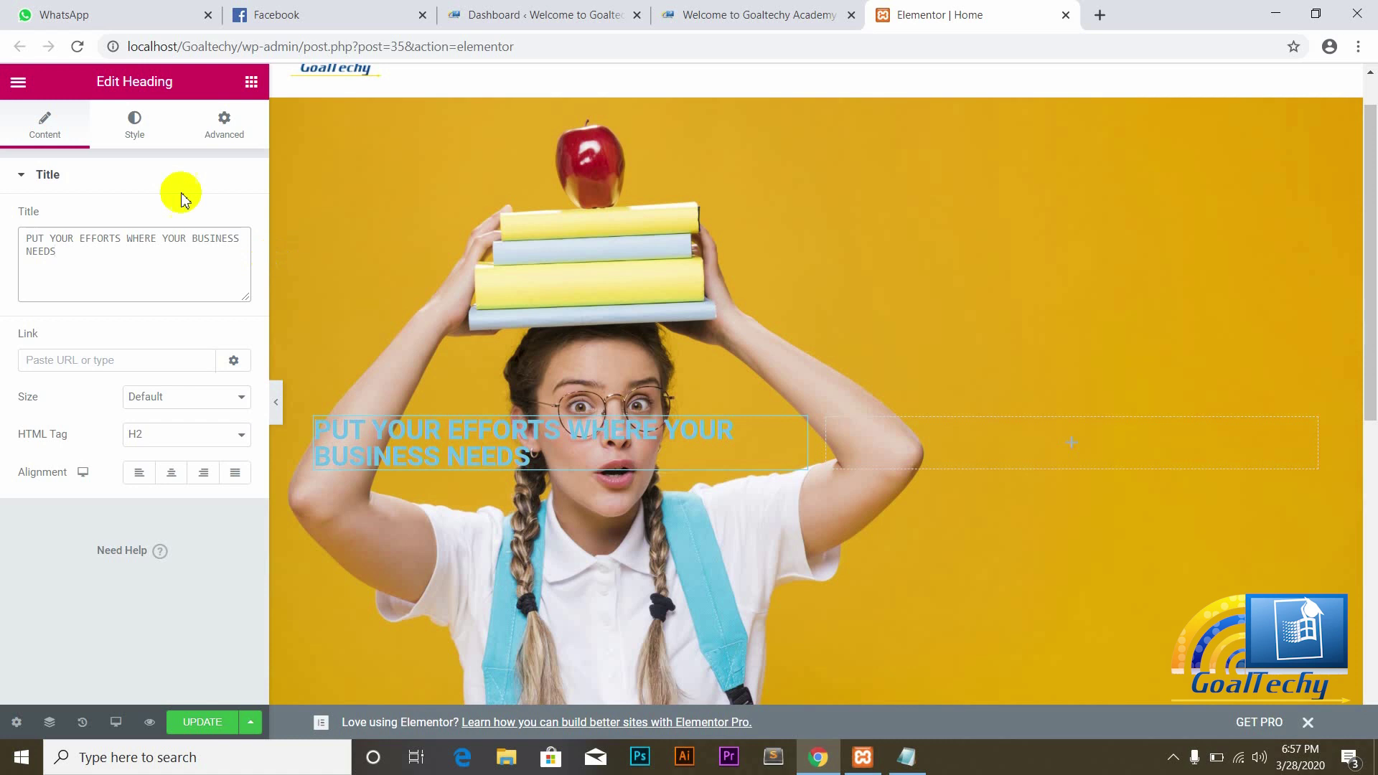
{"action": "left_click", "coordinate": [239, 437]}
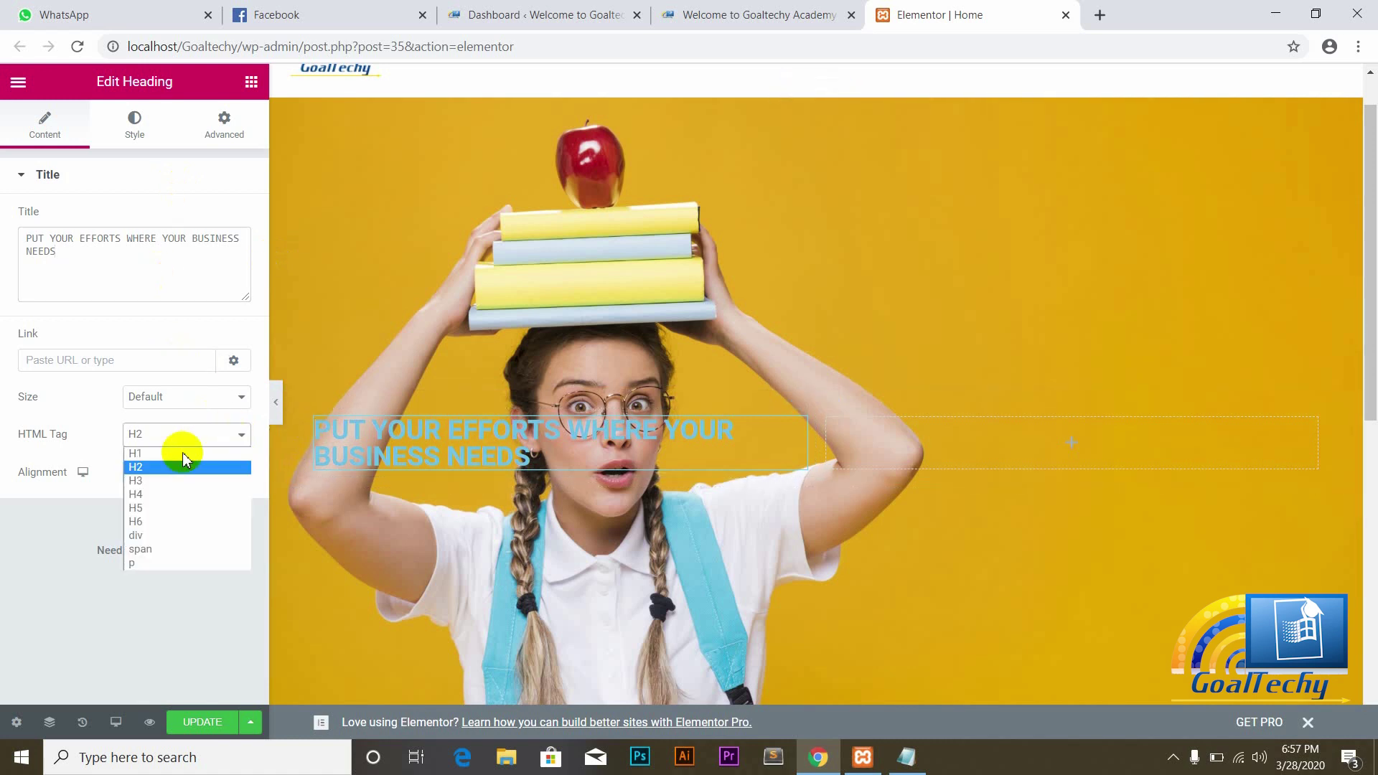
{"action": "left_click", "coordinate": [140, 453]}
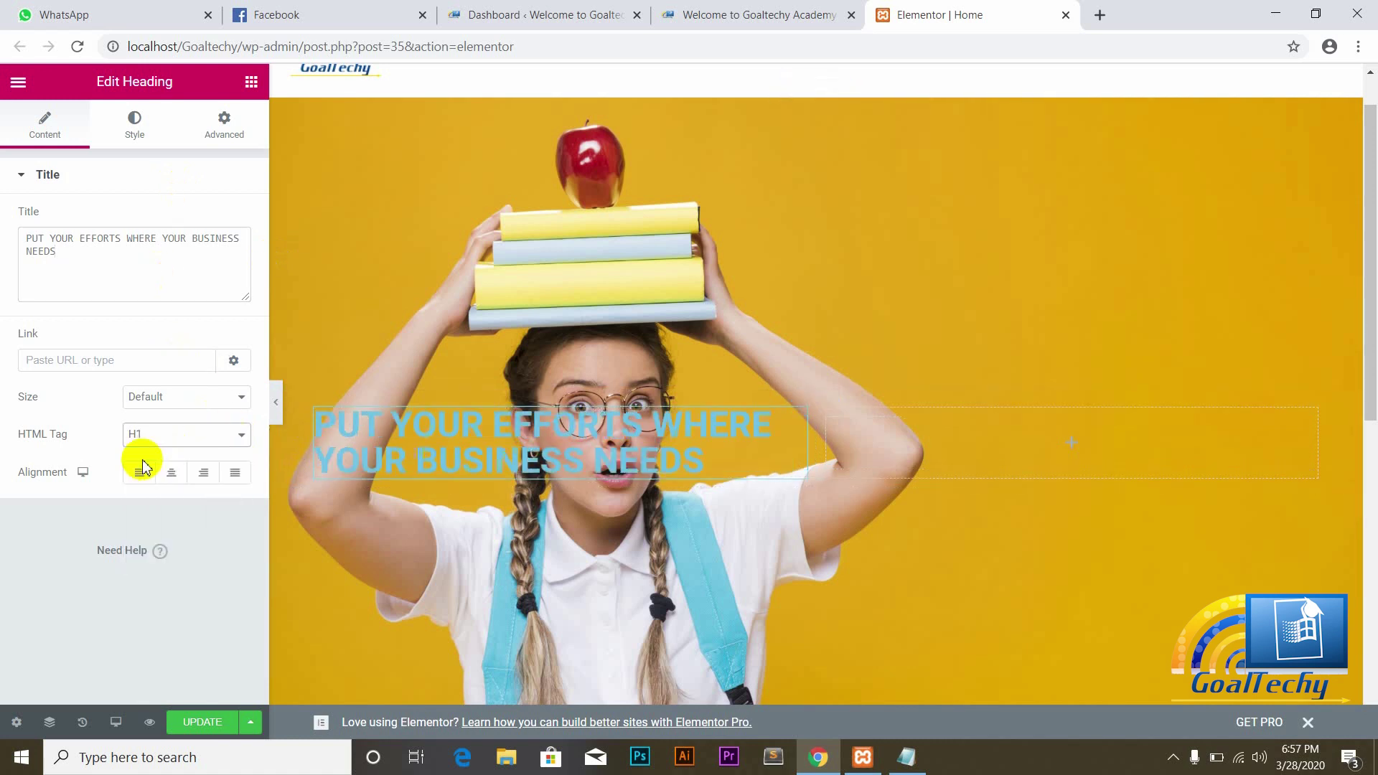
Step: Set the hero heading's text colour to white (#FFFFFF) in its Style settings
{"action": "left_click", "coordinate": [134, 136]}
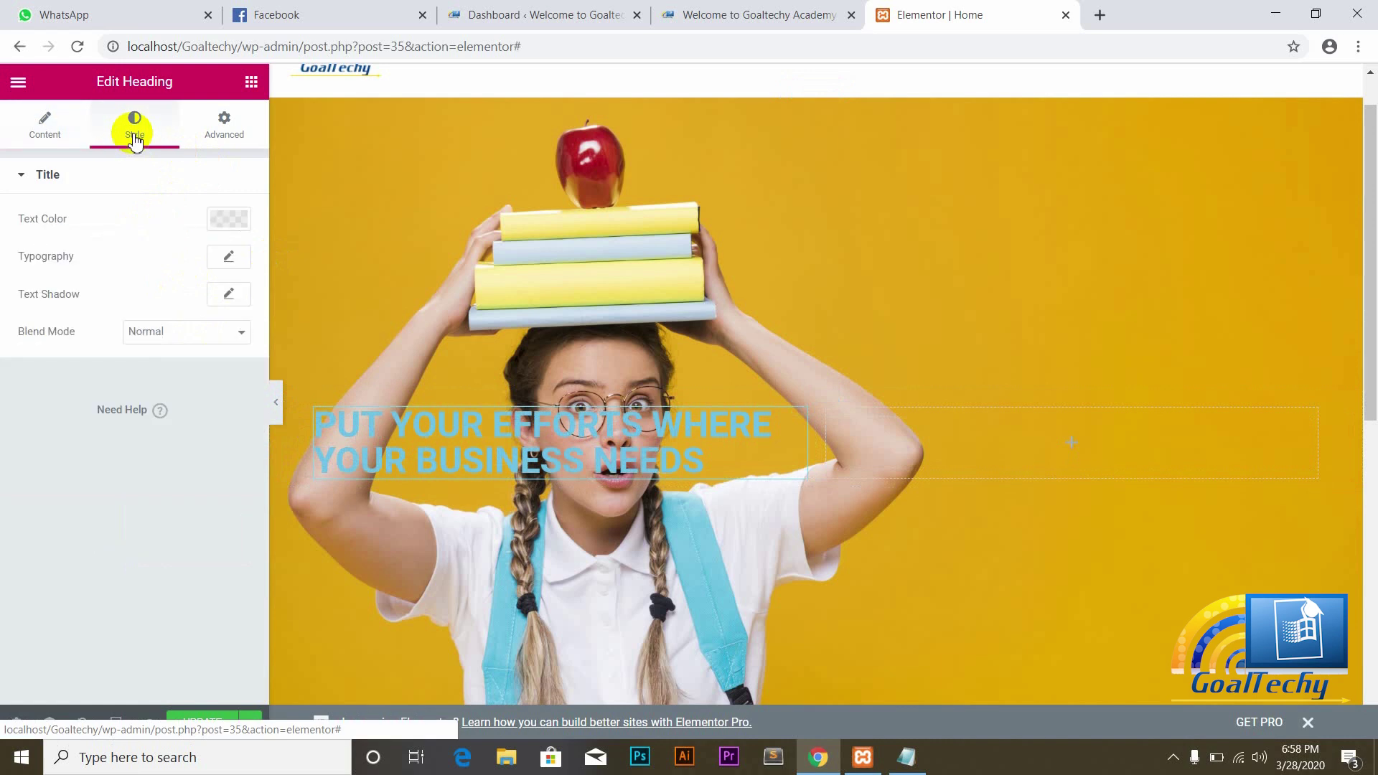
{"action": "left_click", "coordinate": [227, 224]}
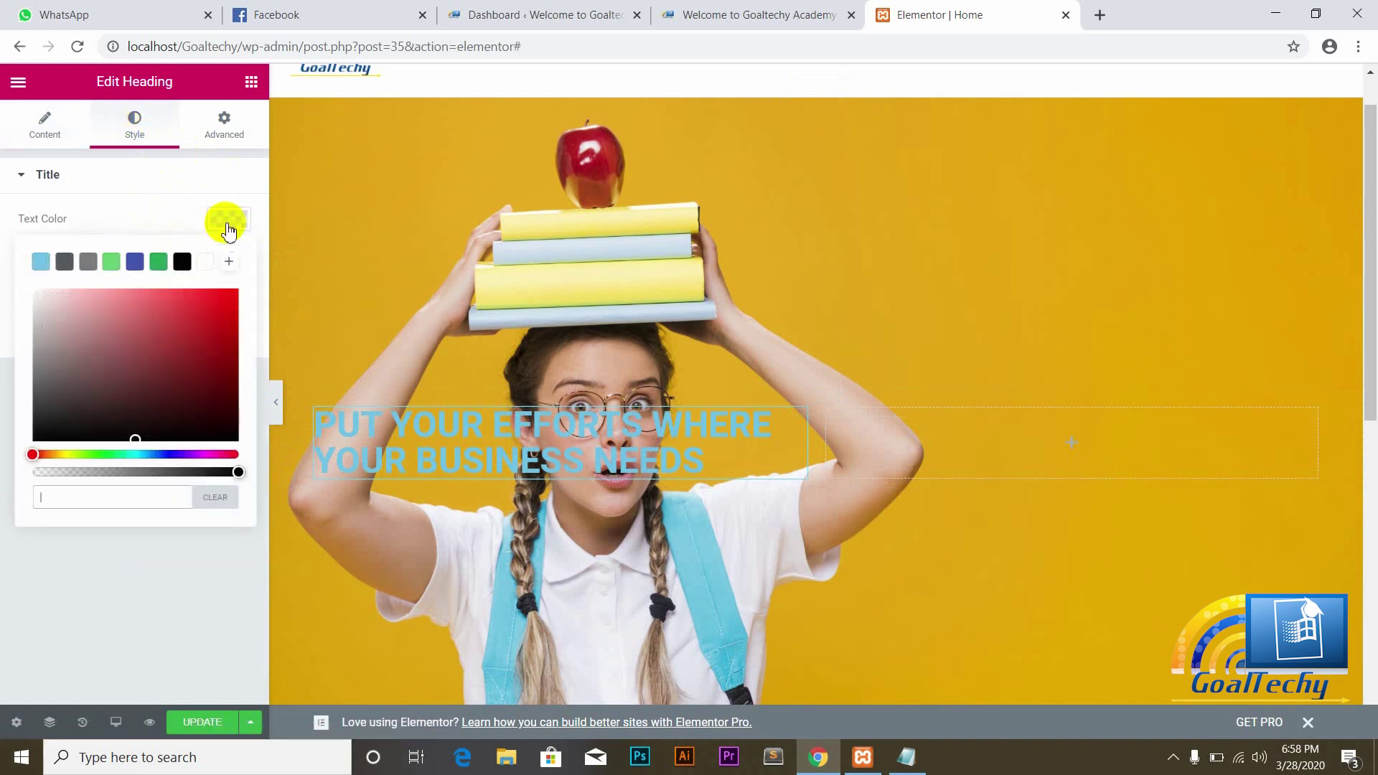
{"action": "left_click", "coordinate": [207, 264]}
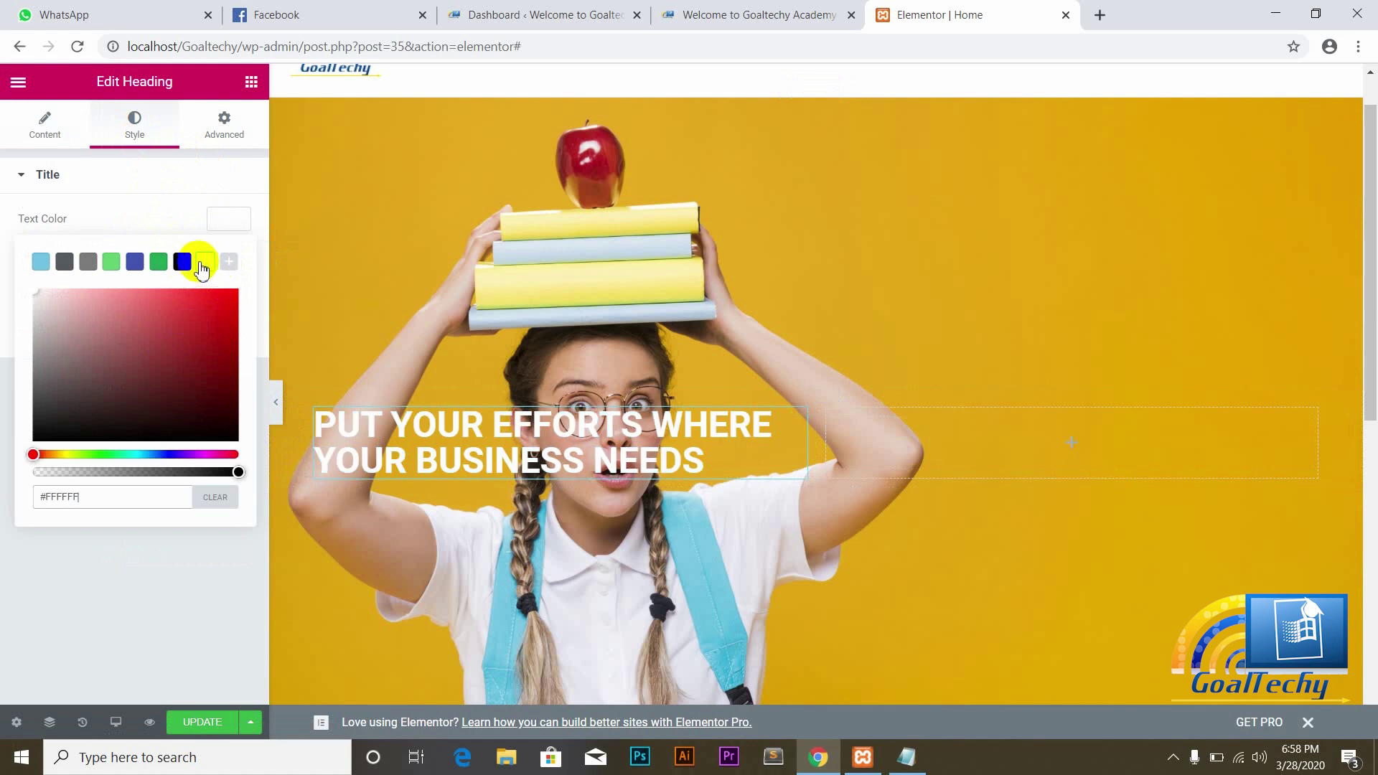
{"action": "left_click", "coordinate": [183, 264]}
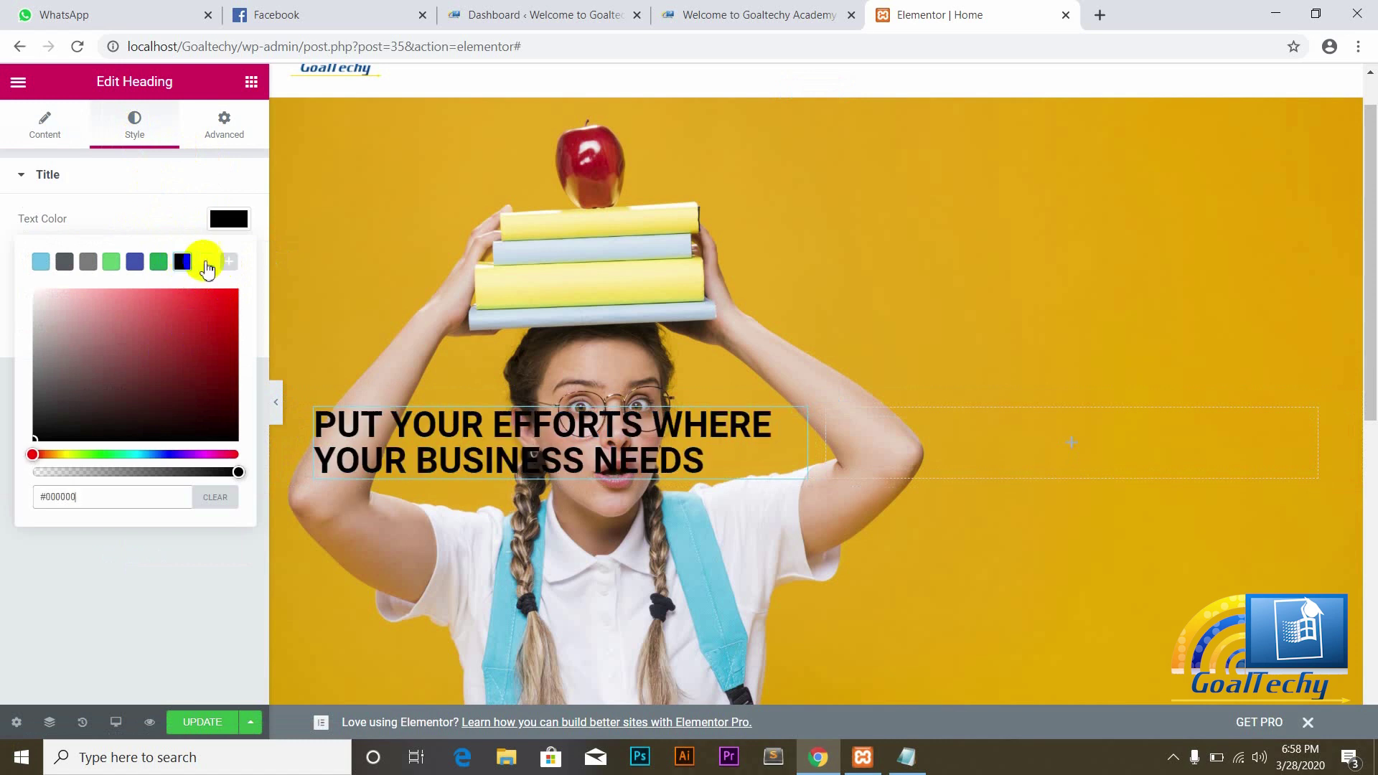
{"action": "left_click", "coordinate": [207, 265]}
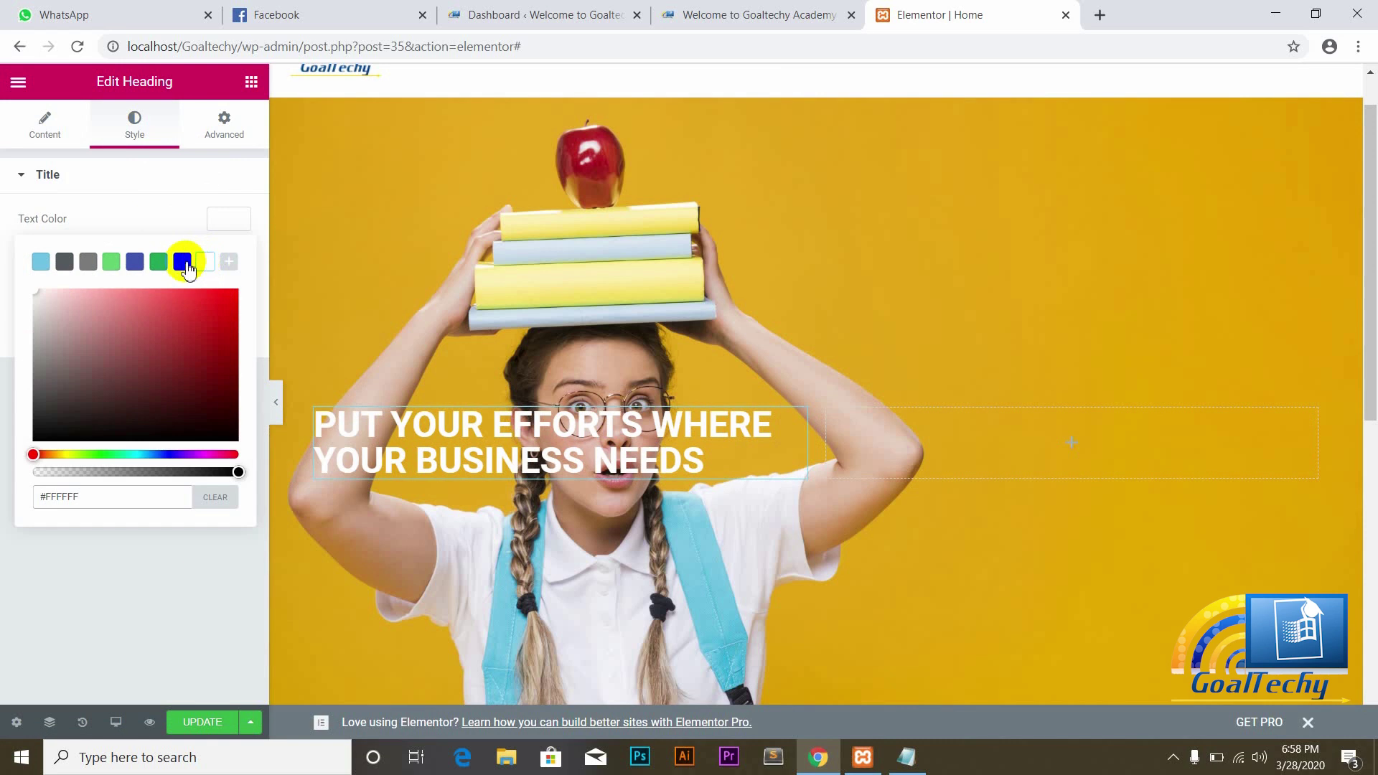
{"action": "left_click", "coordinate": [106, 225]}
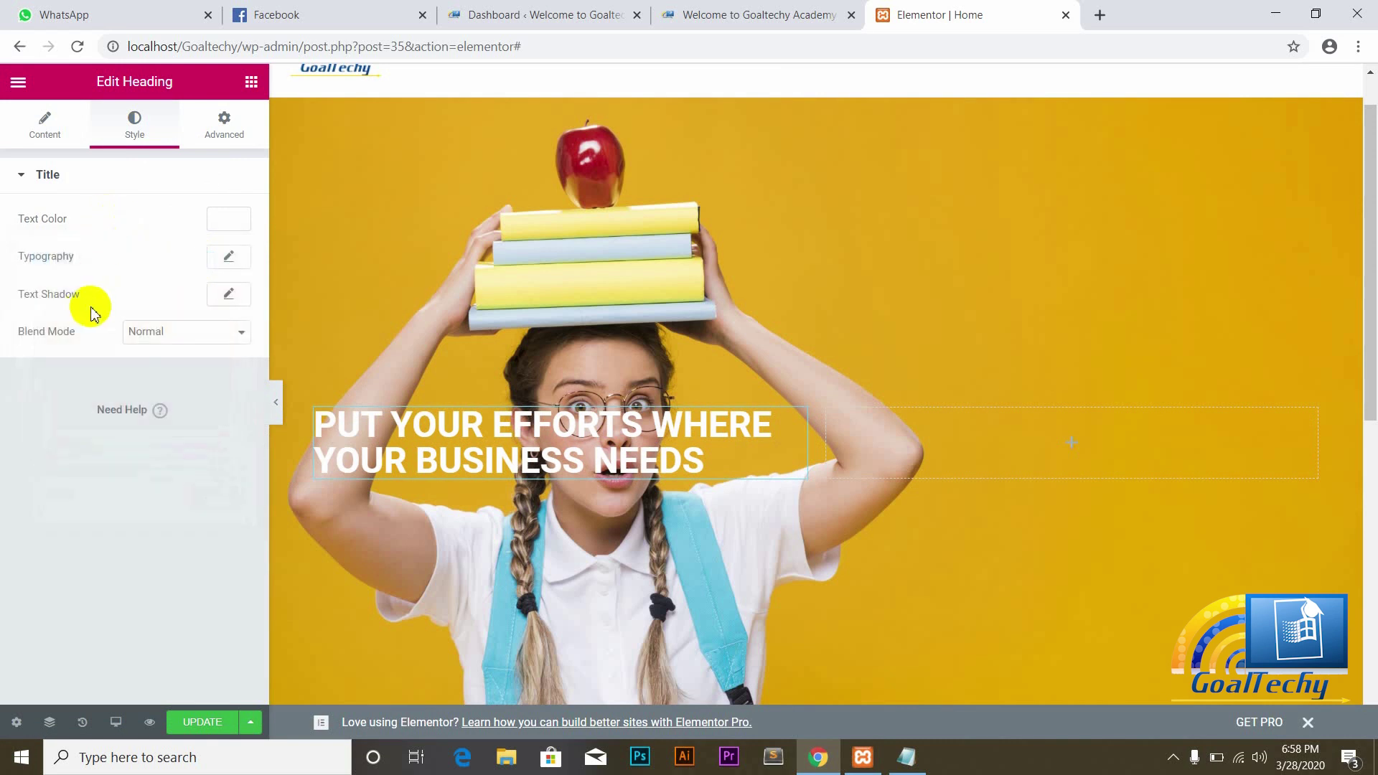
{"action": "left_click", "coordinate": [230, 259]}
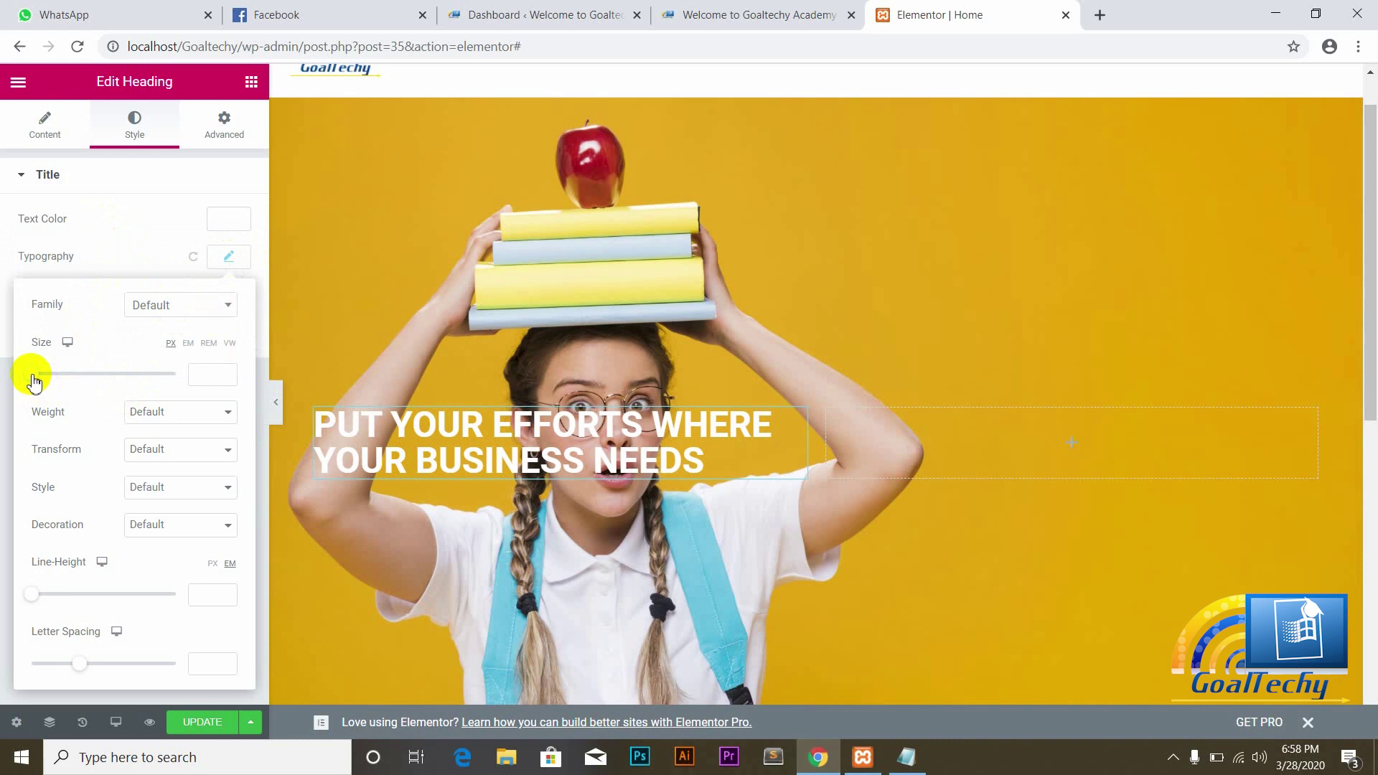
Step: Give the hero heading a 36 px Bold font with a 1.3 line height
{"action": "left_click_drag", "start_coordinate": [32, 375], "coordinate": [56, 380]}
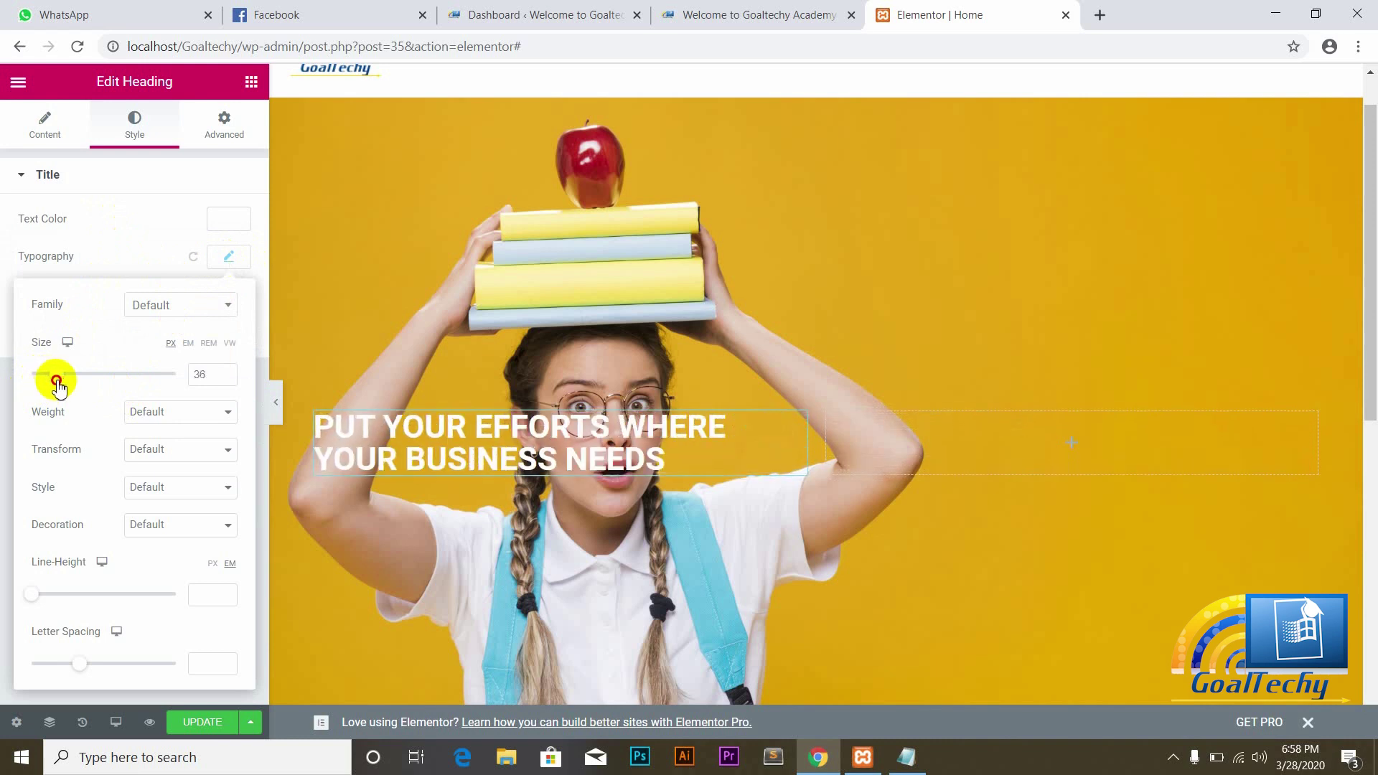
{"action": "left_click", "coordinate": [223, 414]}
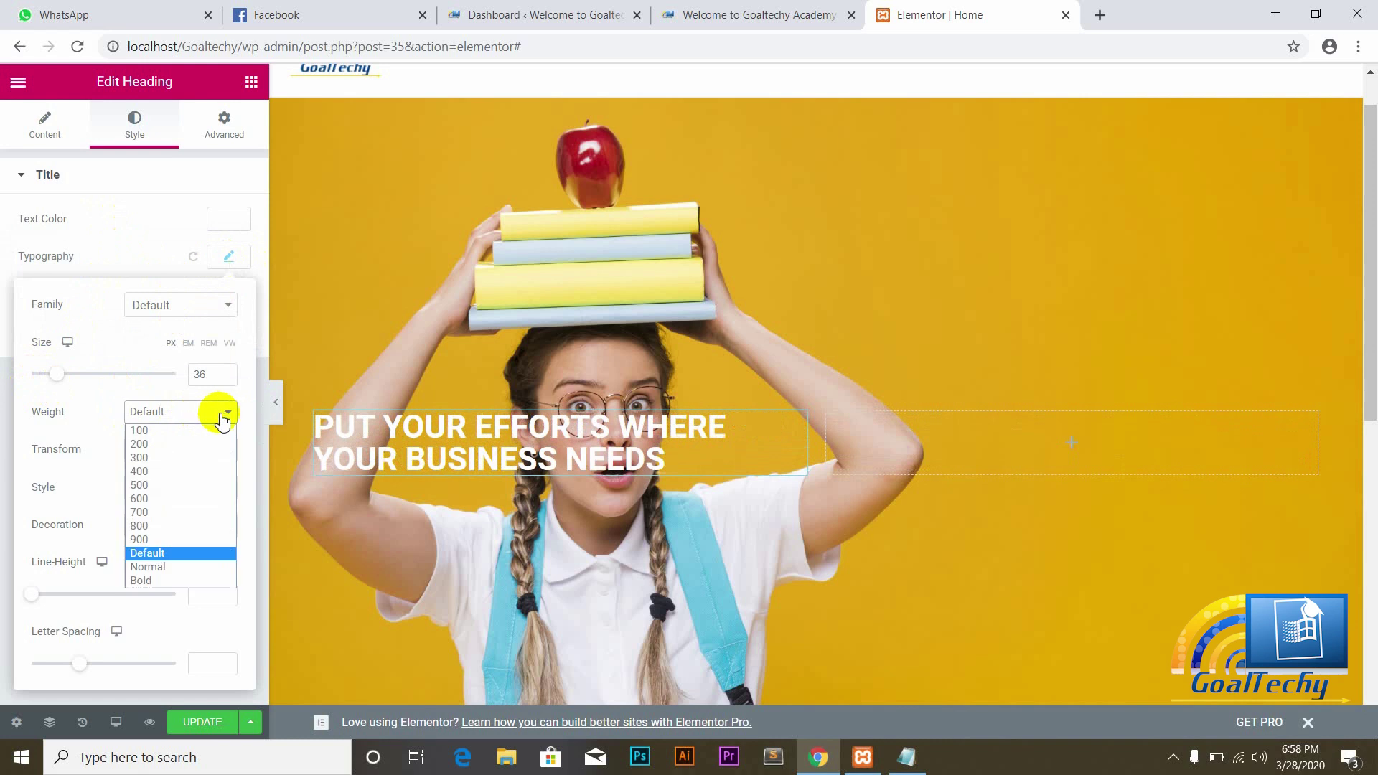
{"action": "left_click", "coordinate": [146, 581]}
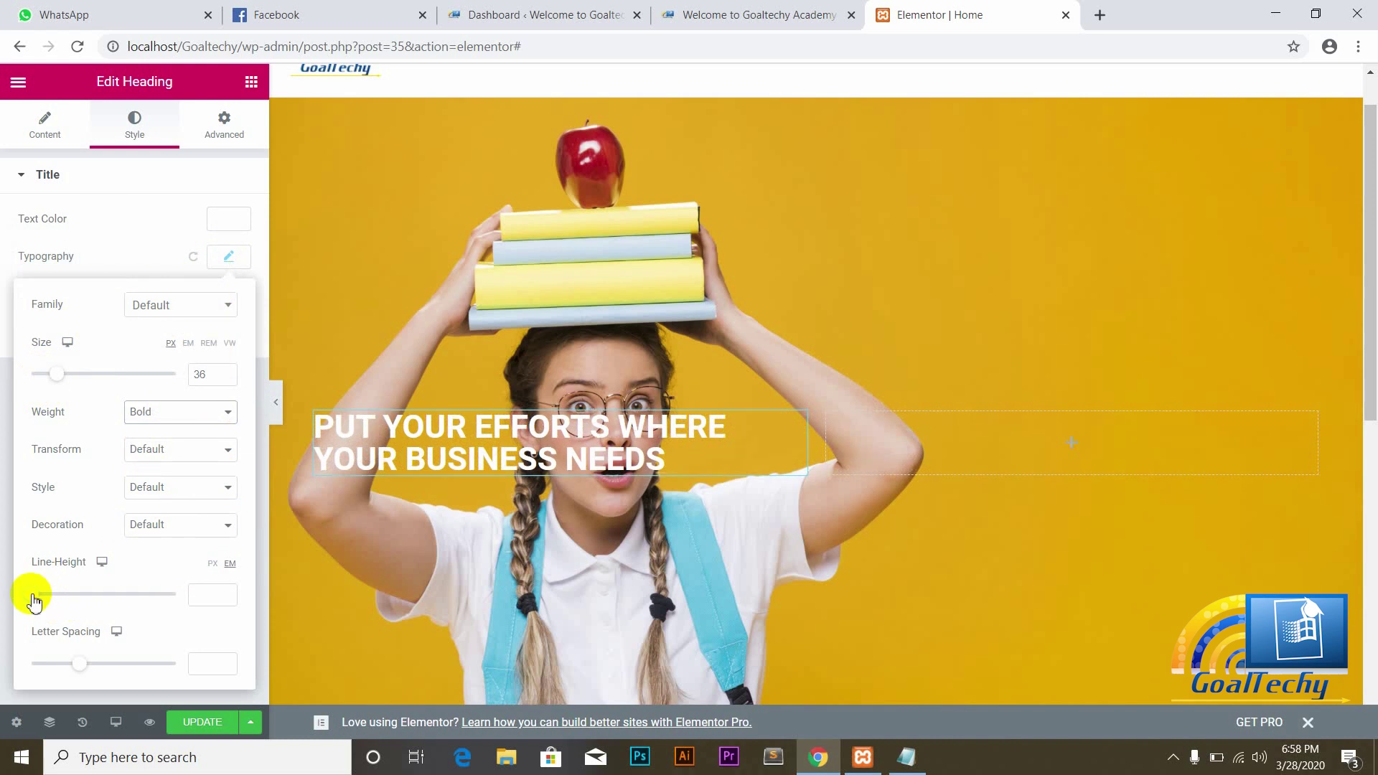
{"action": "left_click_drag", "start_coordinate": [32, 600], "coordinate": [51, 605]}
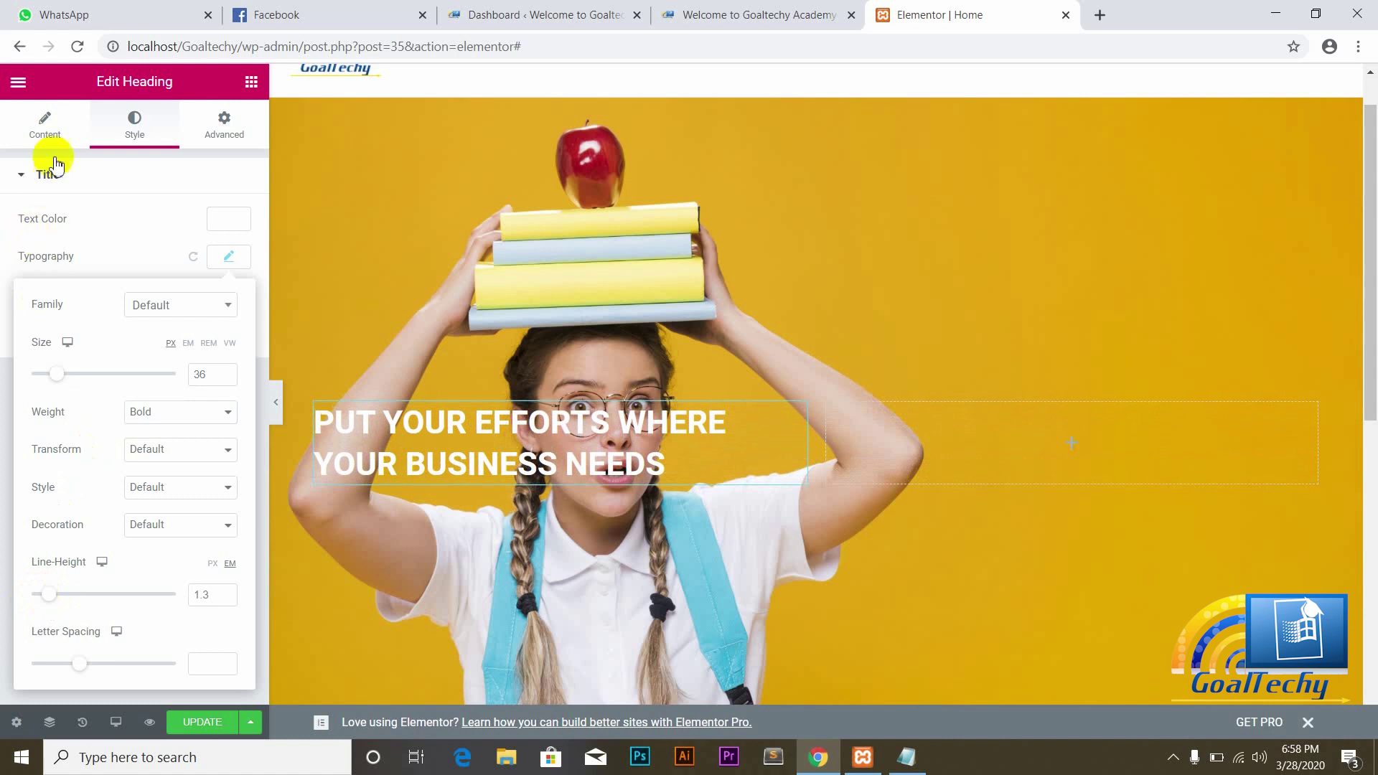
Step: Centre-align the hero heading and trim its spaces so it reads 'PUT YOUR EFFORTS WHEREYOUR BUSINESS NEEDS'
{"action": "left_click", "coordinate": [48, 136]}
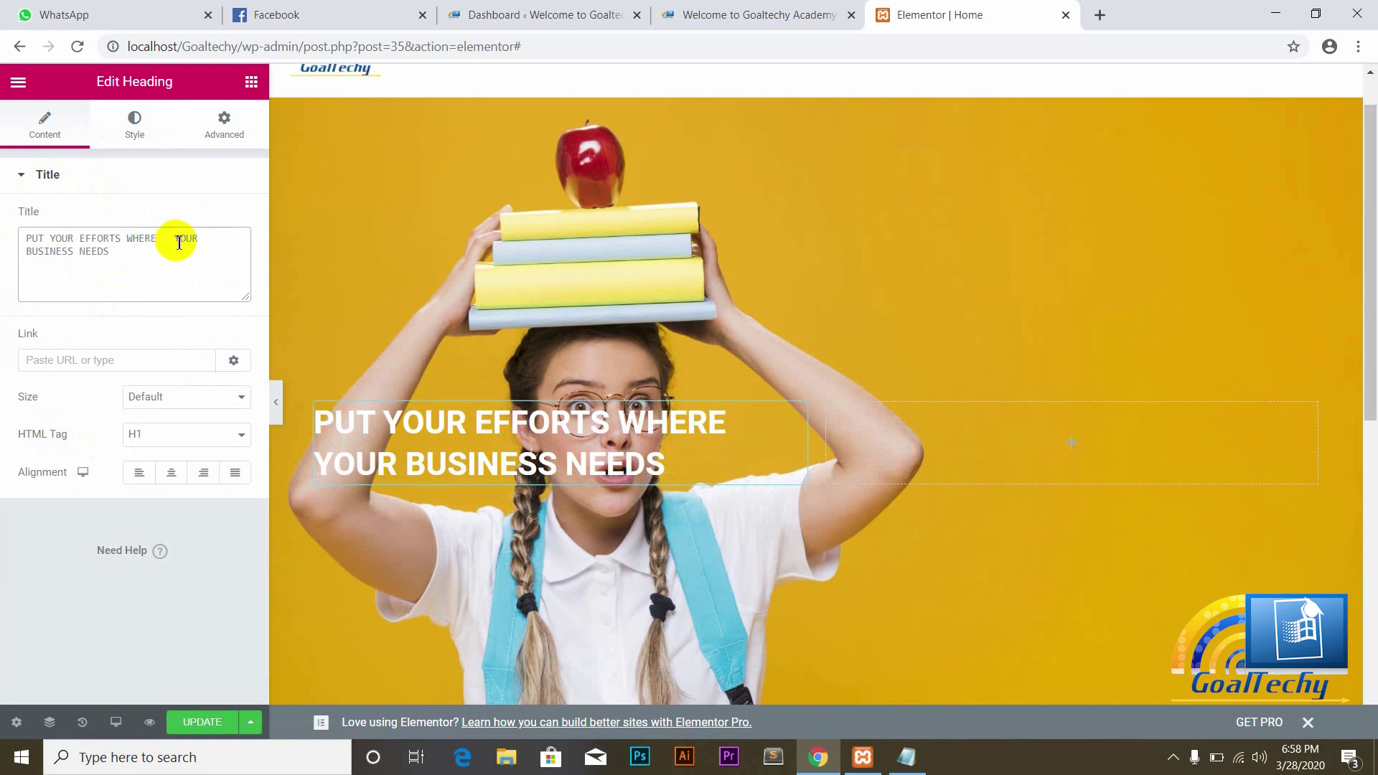
{"action": "left_click", "coordinate": [320, 465]}
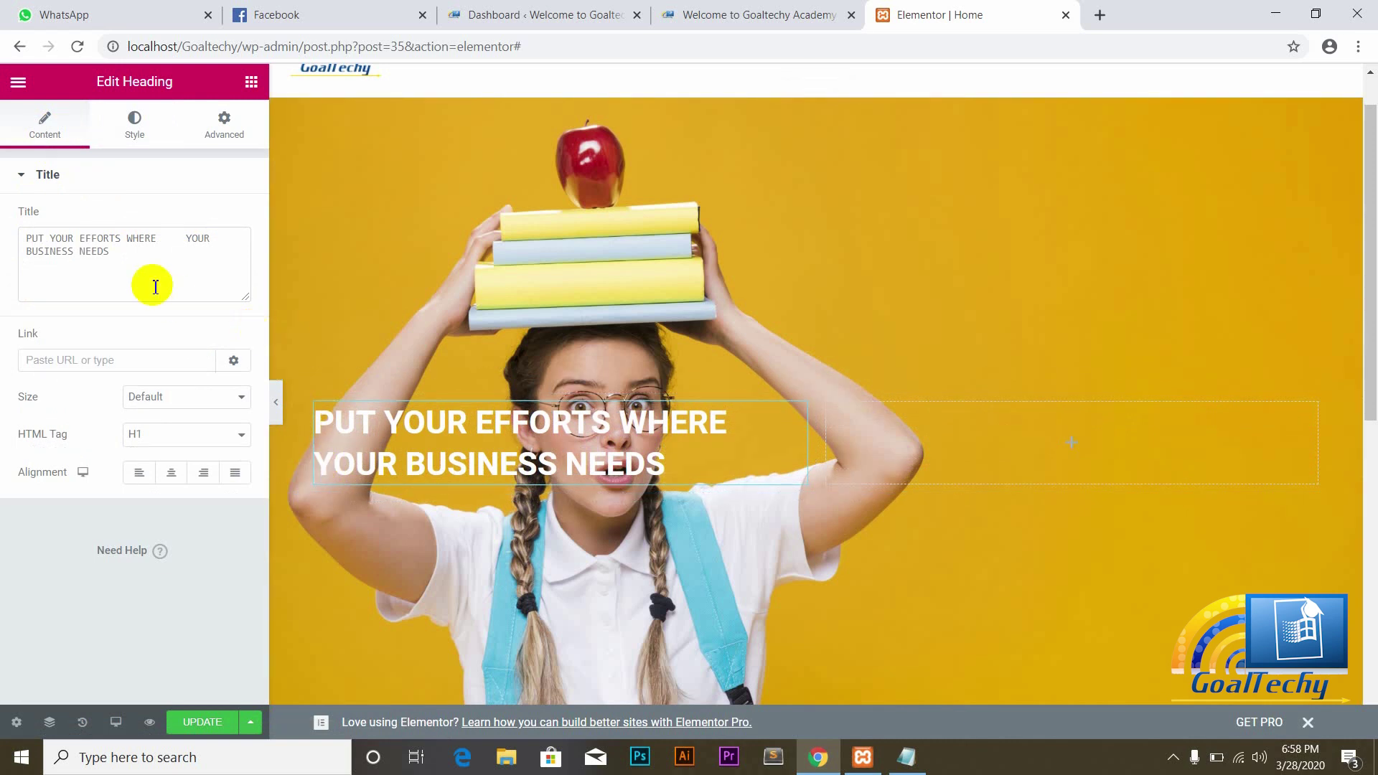
{"action": "left_click", "coordinate": [172, 473]}
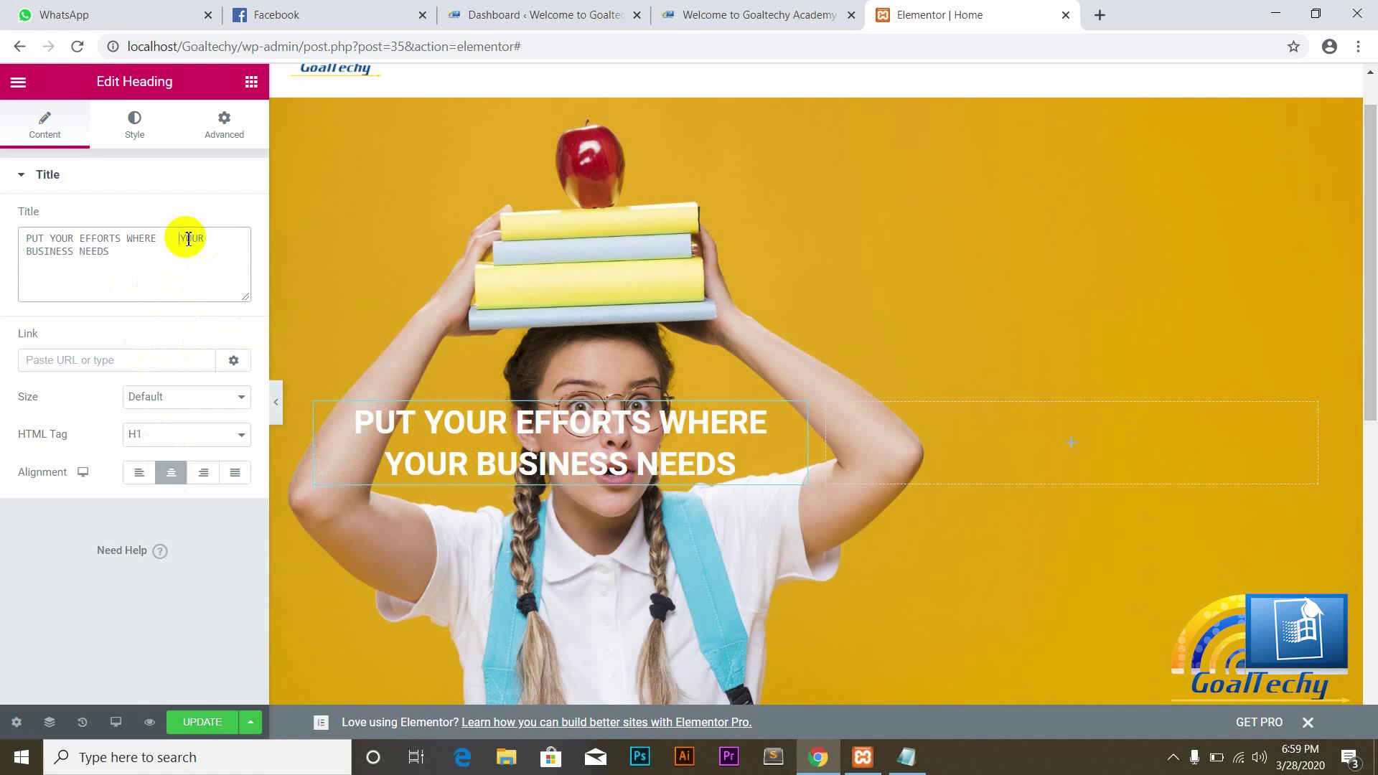
{"action": "key", "text": "BackSpace"}
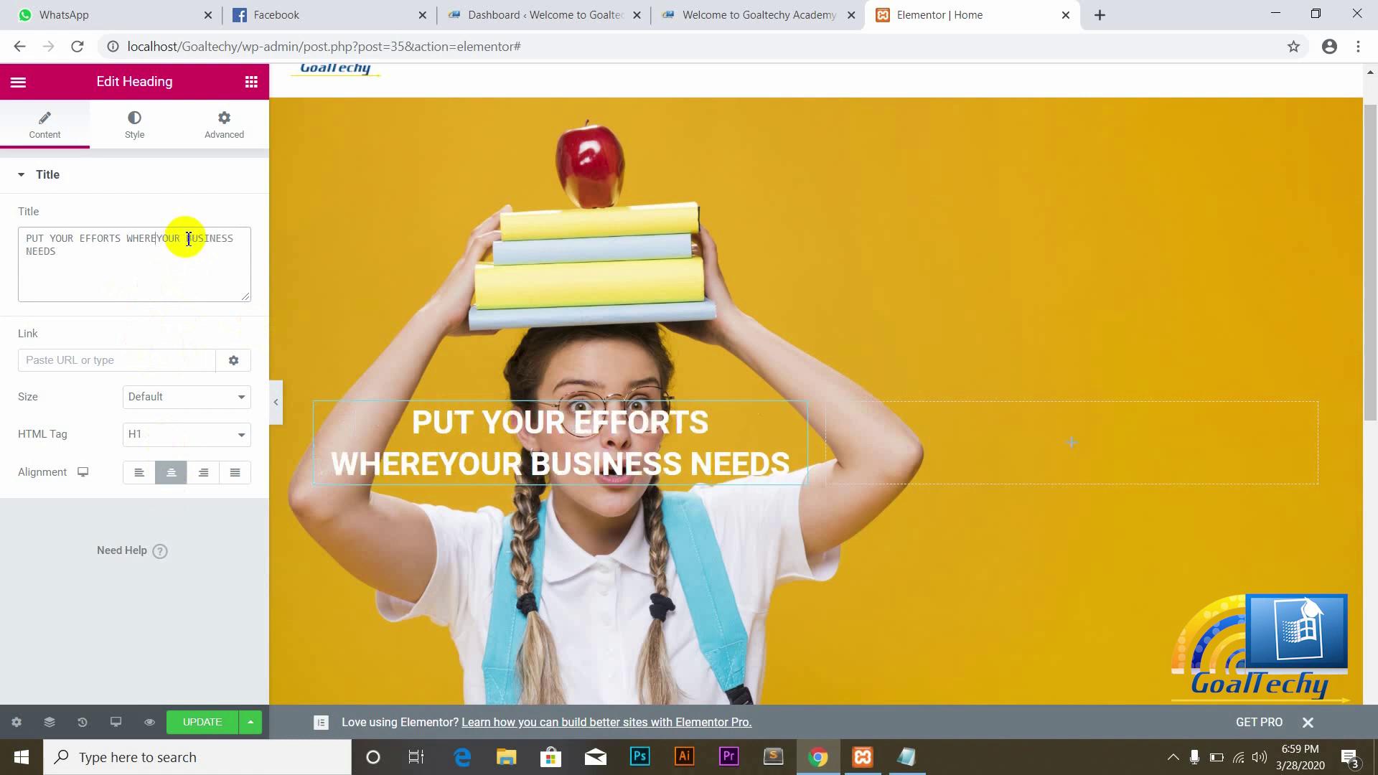
{"action": "left_click", "coordinate": [231, 436]}
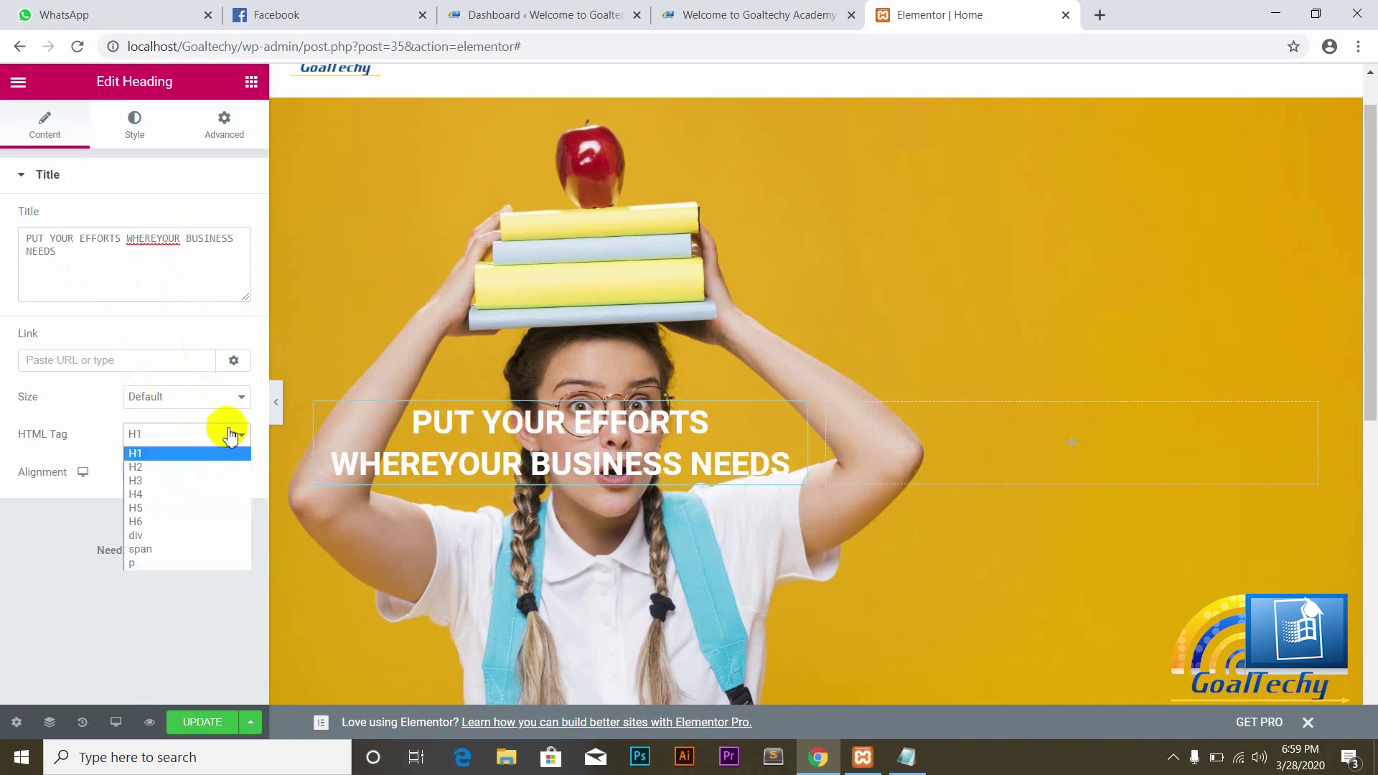
{"action": "left_click", "coordinate": [131, 139]}
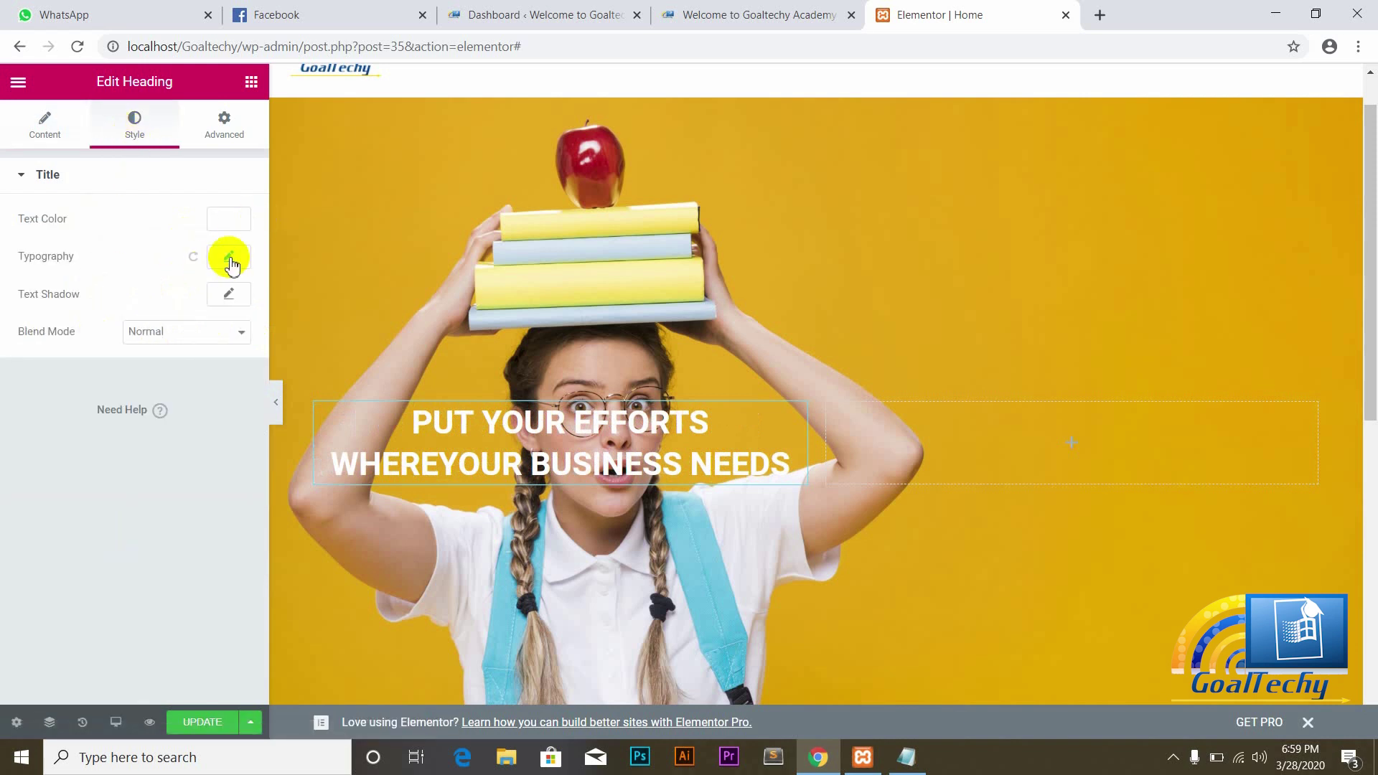
Step: Enlarge the hero heading to 45 px and widen its column to 56.6% / 43.4%
{"action": "left_click", "coordinate": [229, 257]}
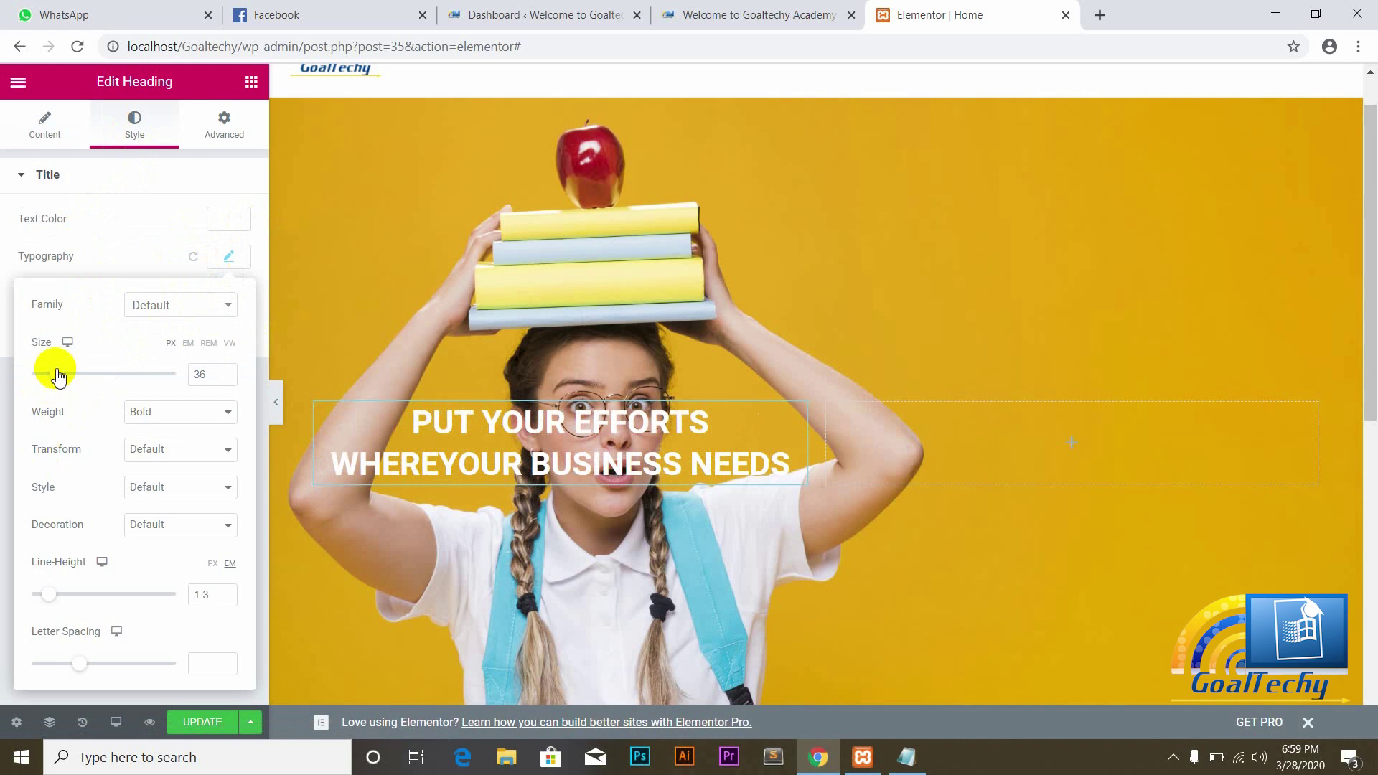
{"action": "left_click_drag", "start_coordinate": [58, 378], "coordinate": [64, 378]}
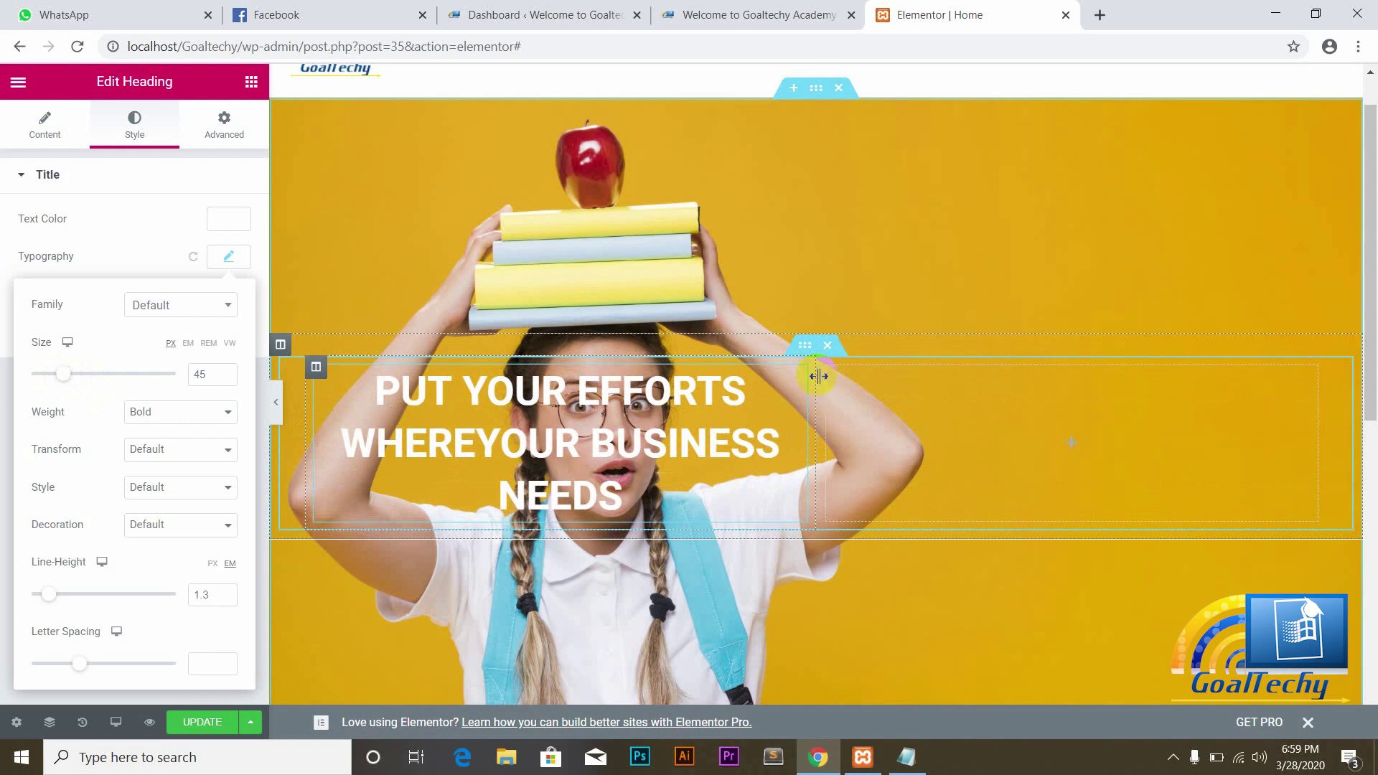
{"action": "left_click_drag", "start_coordinate": [820, 379], "coordinate": [885, 399]}
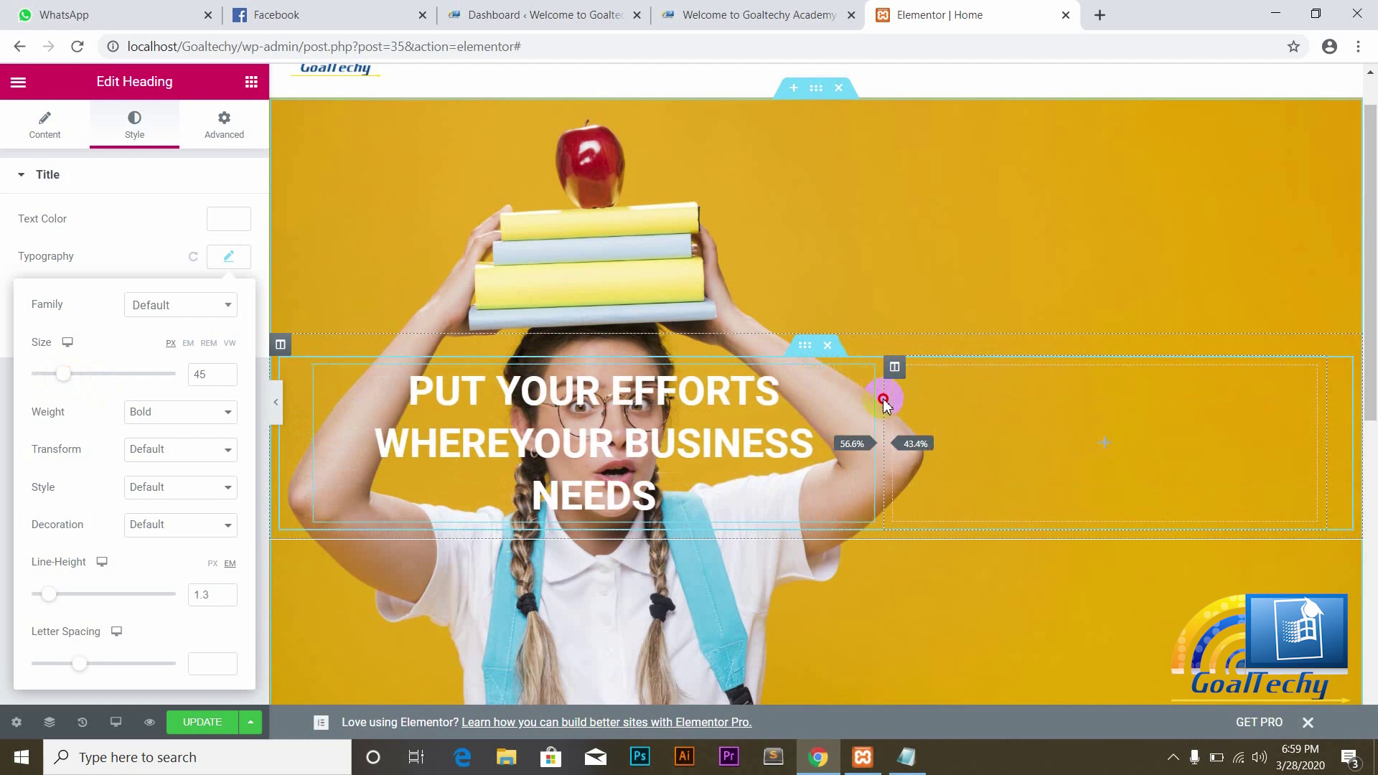
{"action": "left_click", "coordinate": [673, 440]}
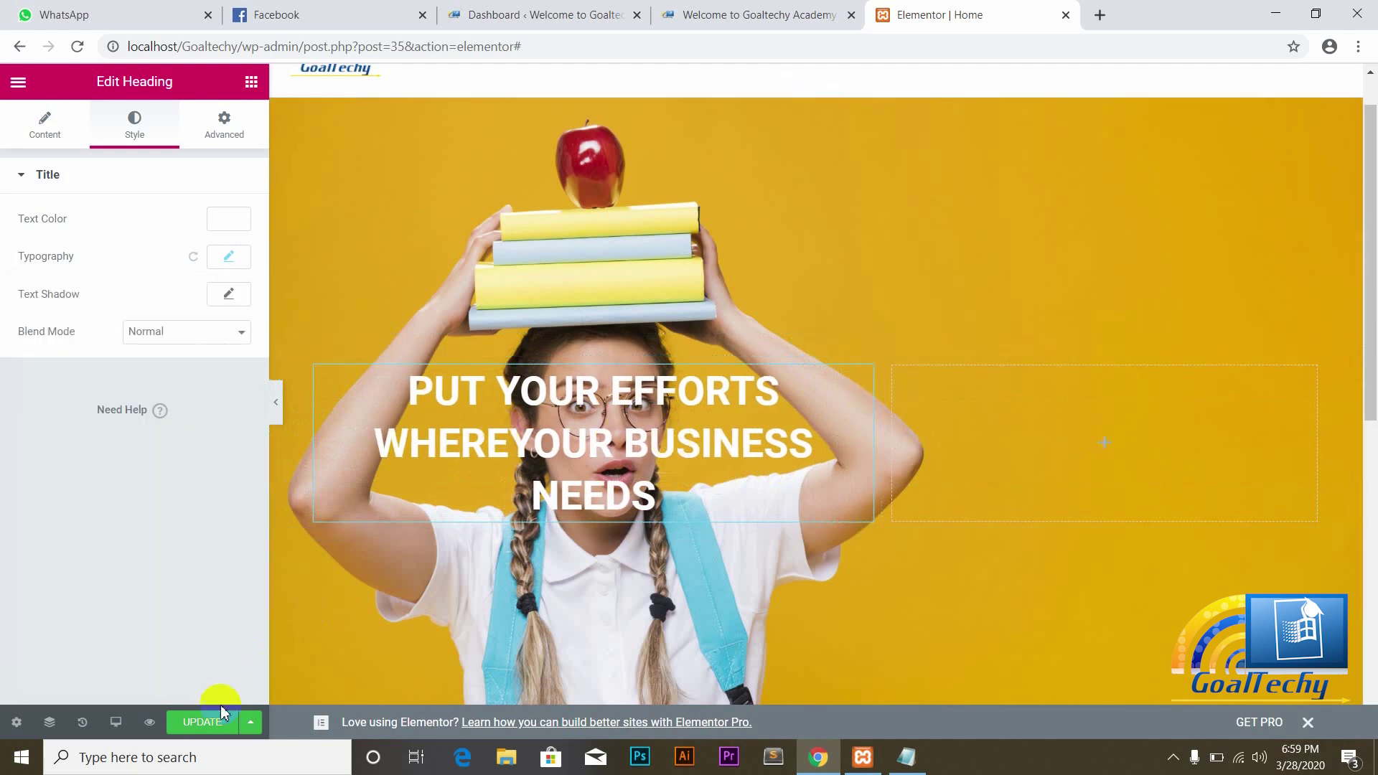
Step: Save the page and review the three-line hero heading on the reloaded live Goaltechy homepage
{"action": "left_click", "coordinate": [207, 723]}
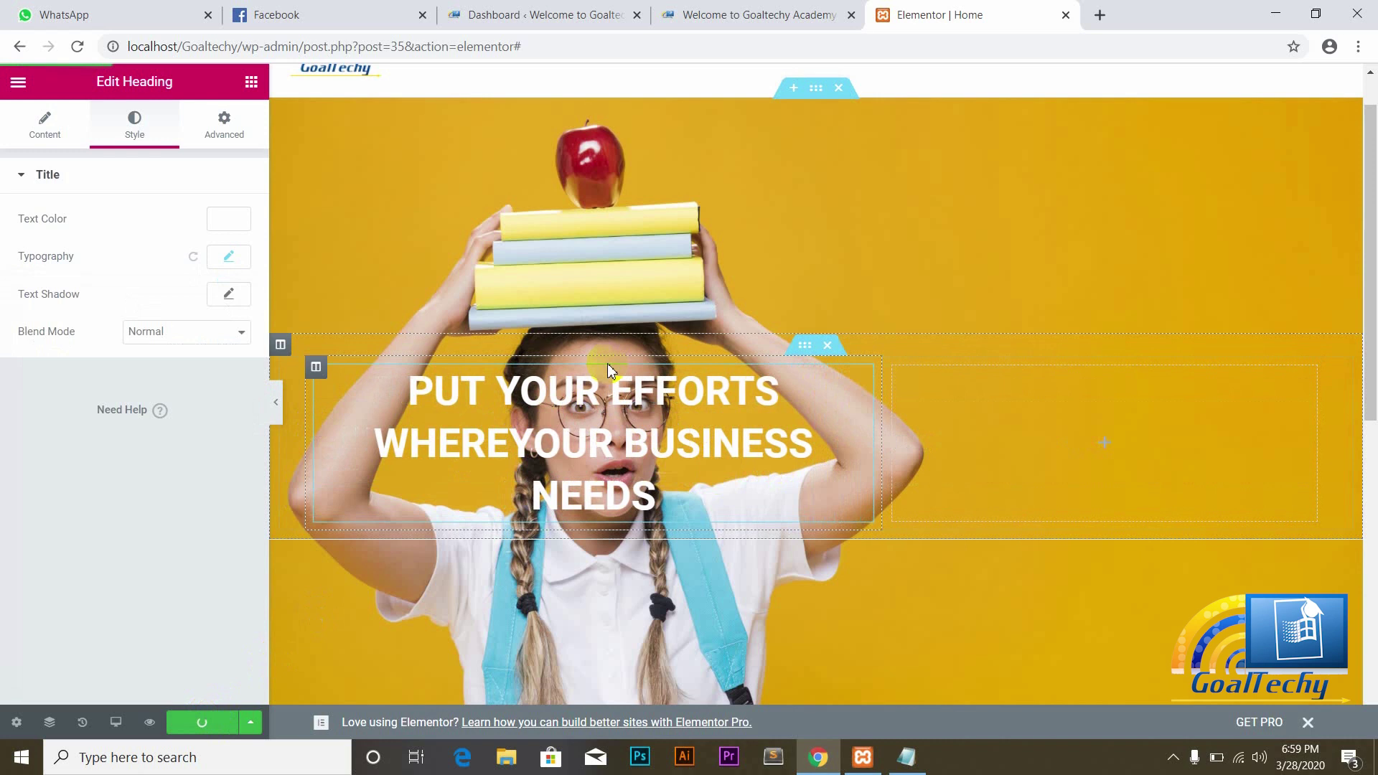
{"action": "left_click", "coordinate": [738, 15]}
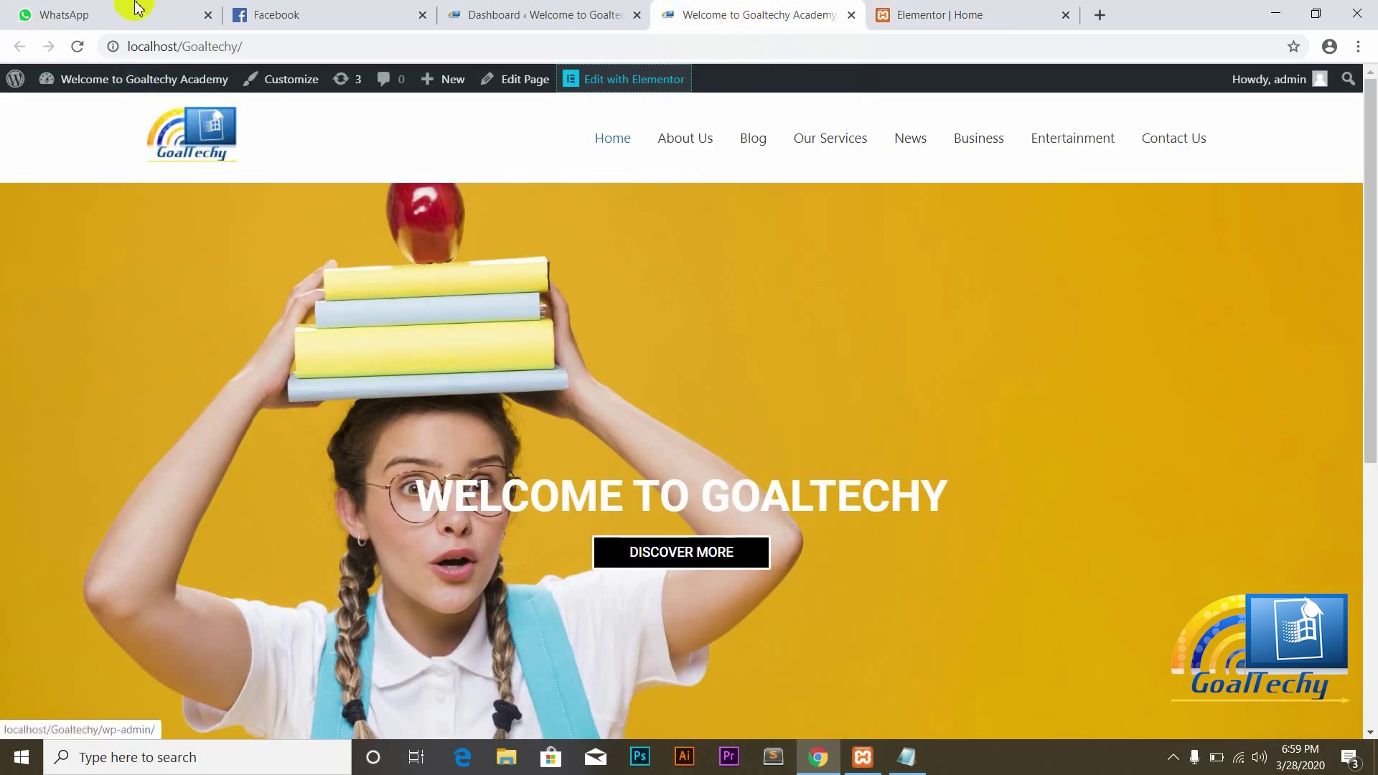
{"action": "left_click", "coordinate": [77, 46]}
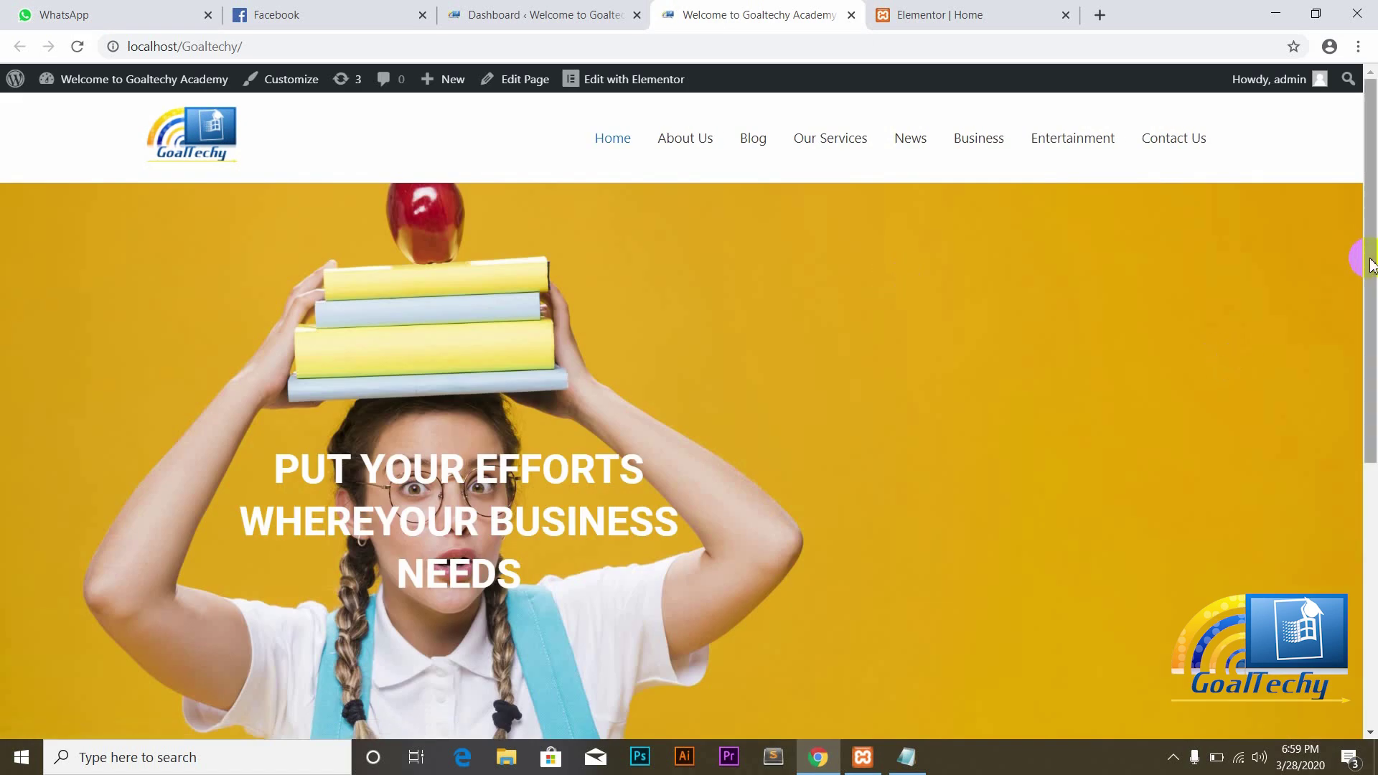
{"action": "mouse_move", "coordinate": [1370, 259]}
{"action": "left_mouse_down"}
{"action": "mouse_move", "coordinate": [1373, 391]}
{"action": "mouse_move", "coordinate": [1372, 286]}
{"action": "mouse_move", "coordinate": [1362, 324]}
{"action": "mouse_move", "coordinate": [1357, 277]}
{"action": "left_mouse_up"}
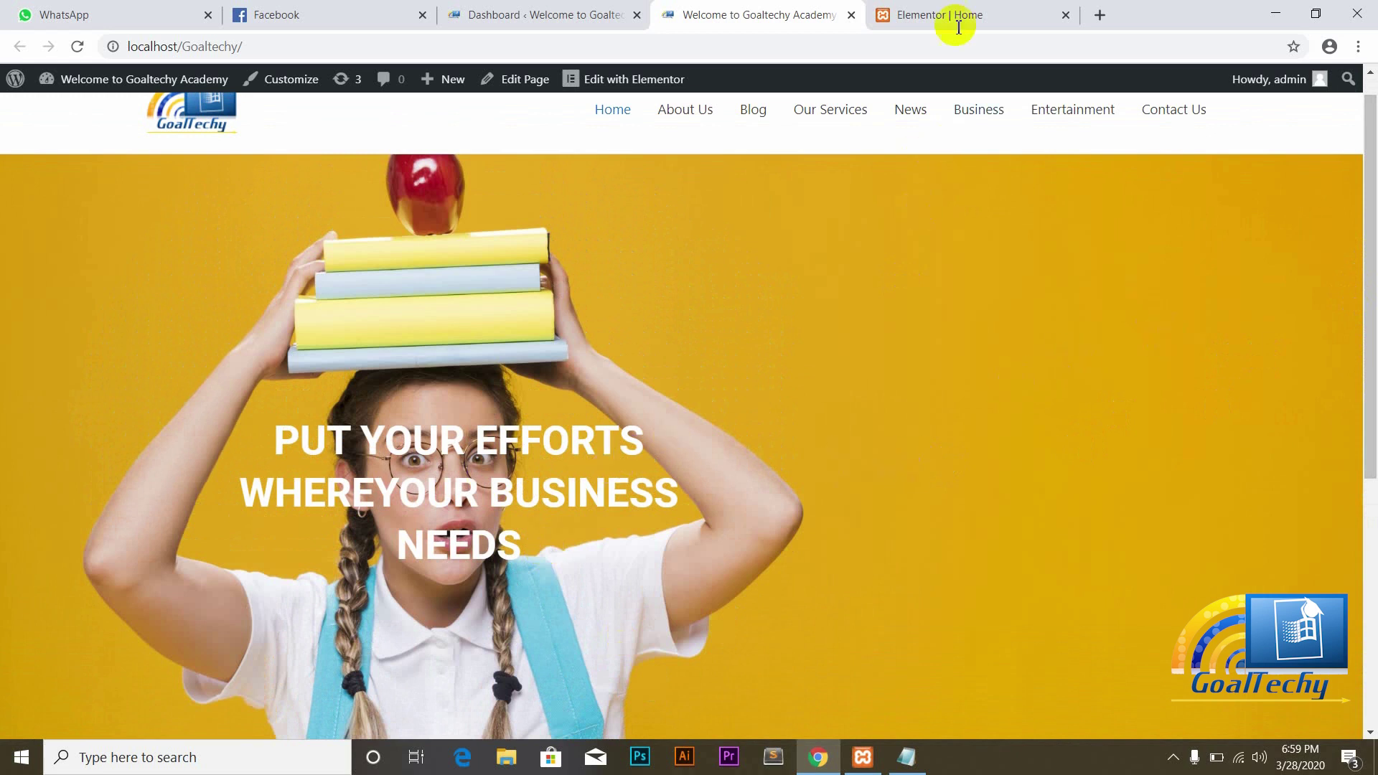
{"action": "left_click", "coordinate": [940, 8]}
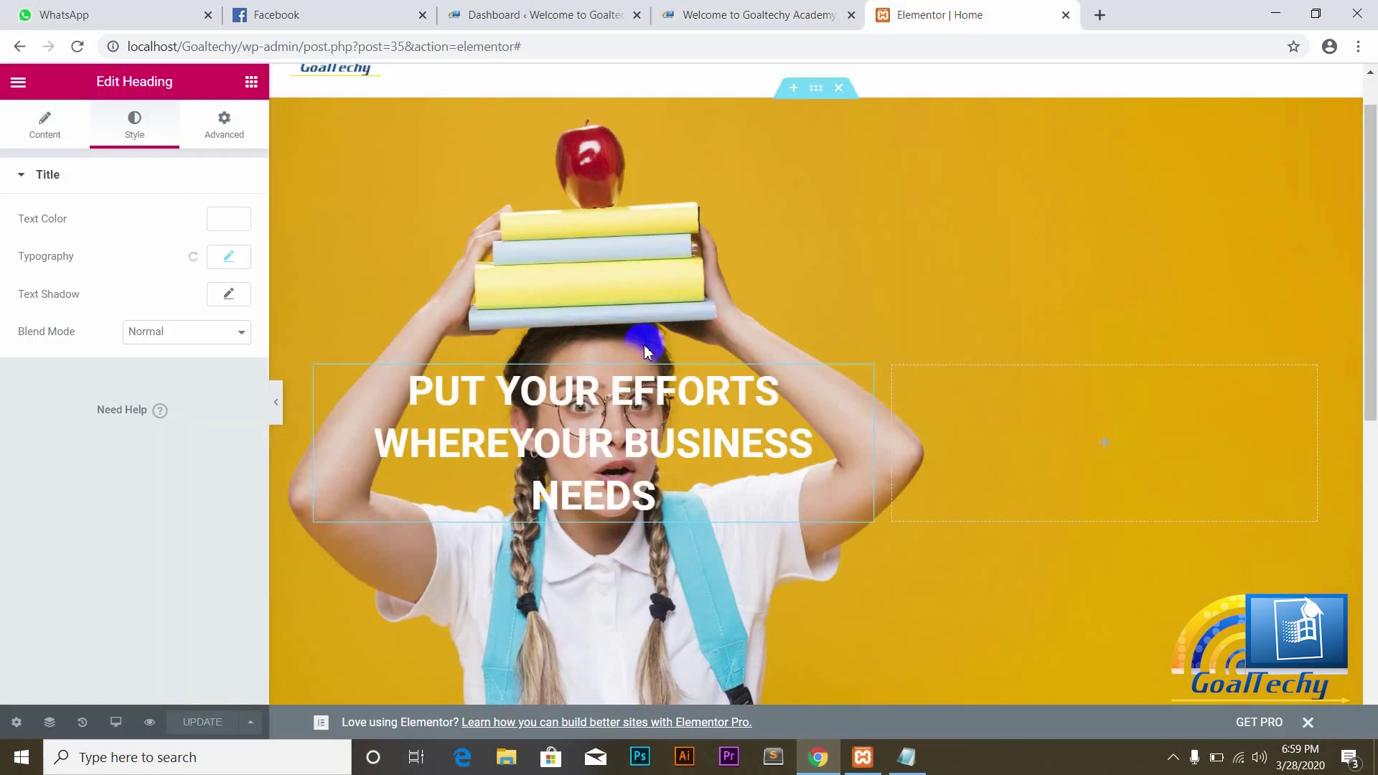
Step: Copy the hero heading and paste it into the empty right column
{"action": "right_click", "coordinate": [863, 378]}
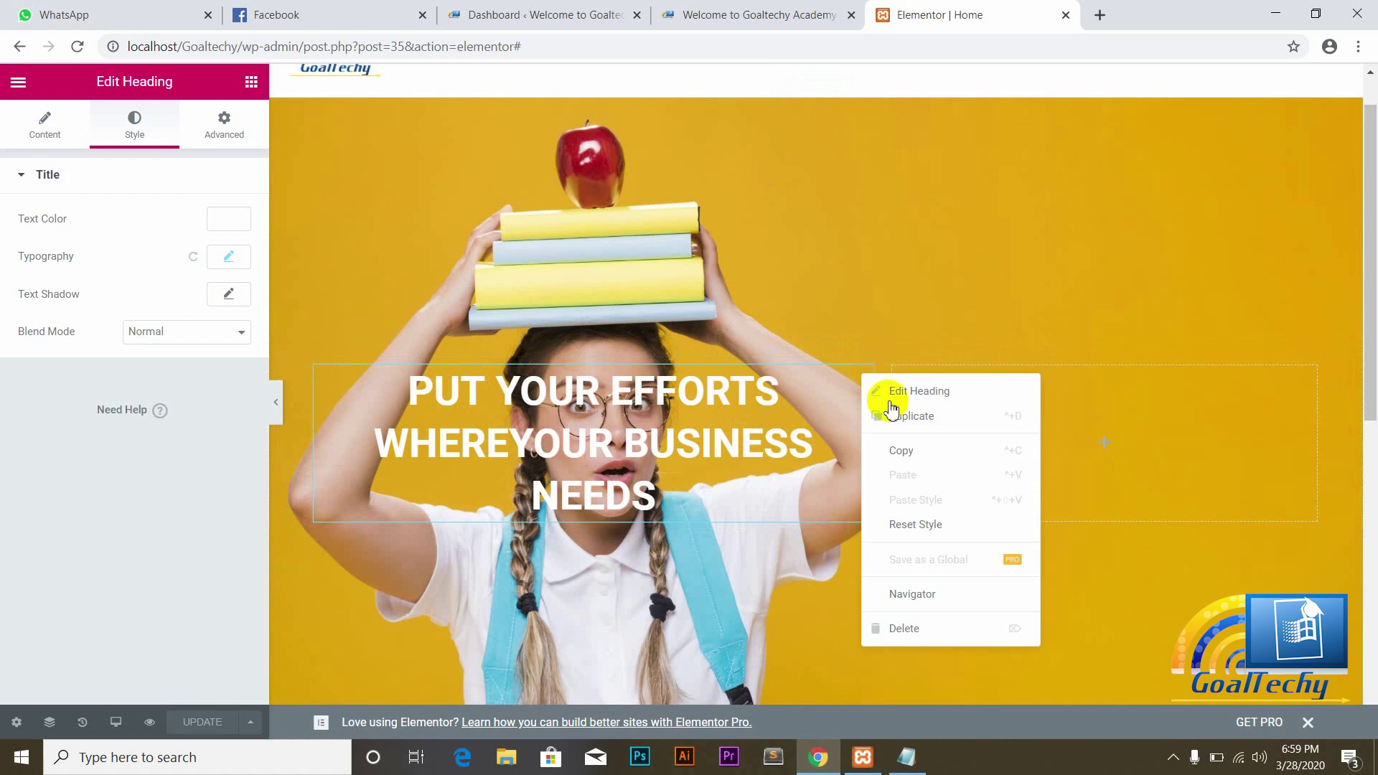
{"action": "left_click", "coordinate": [909, 456]}
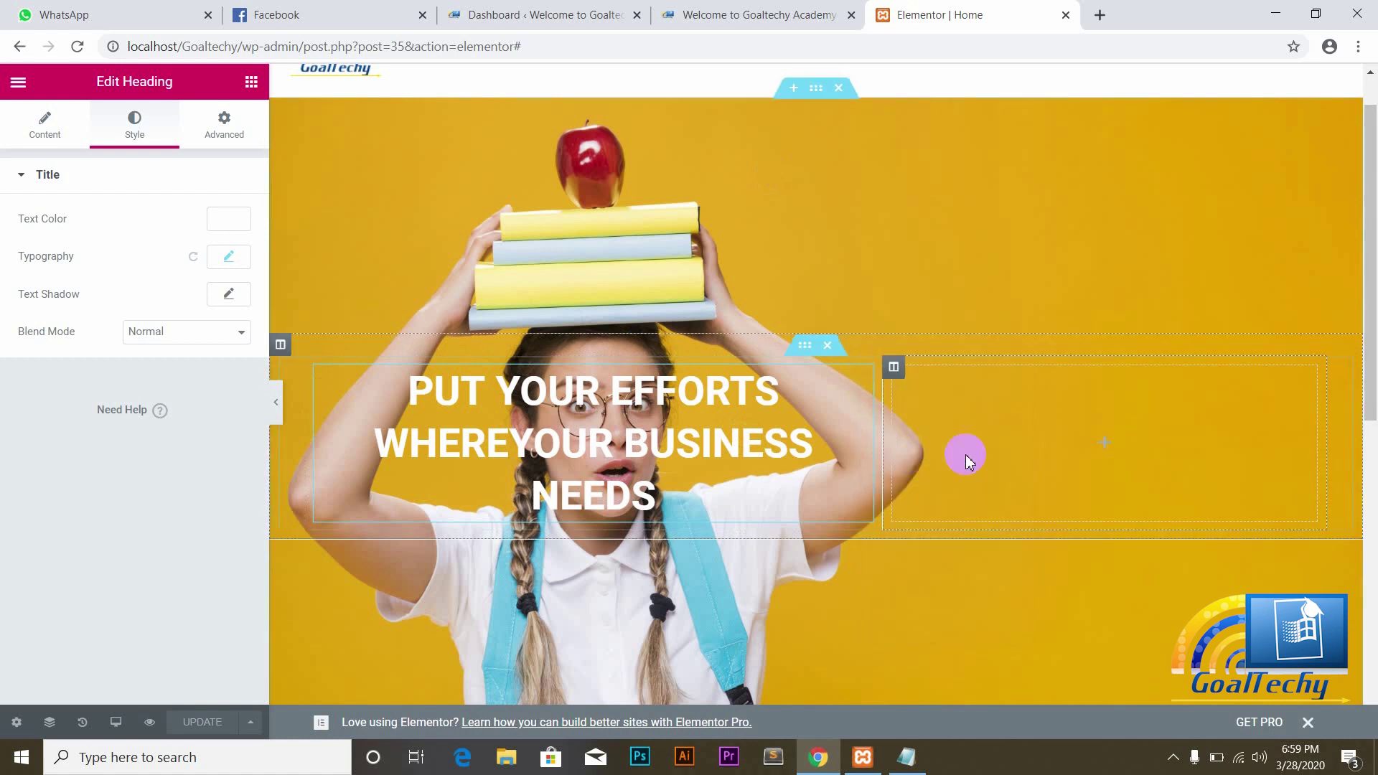
{"action": "right_click", "coordinate": [1106, 443]}
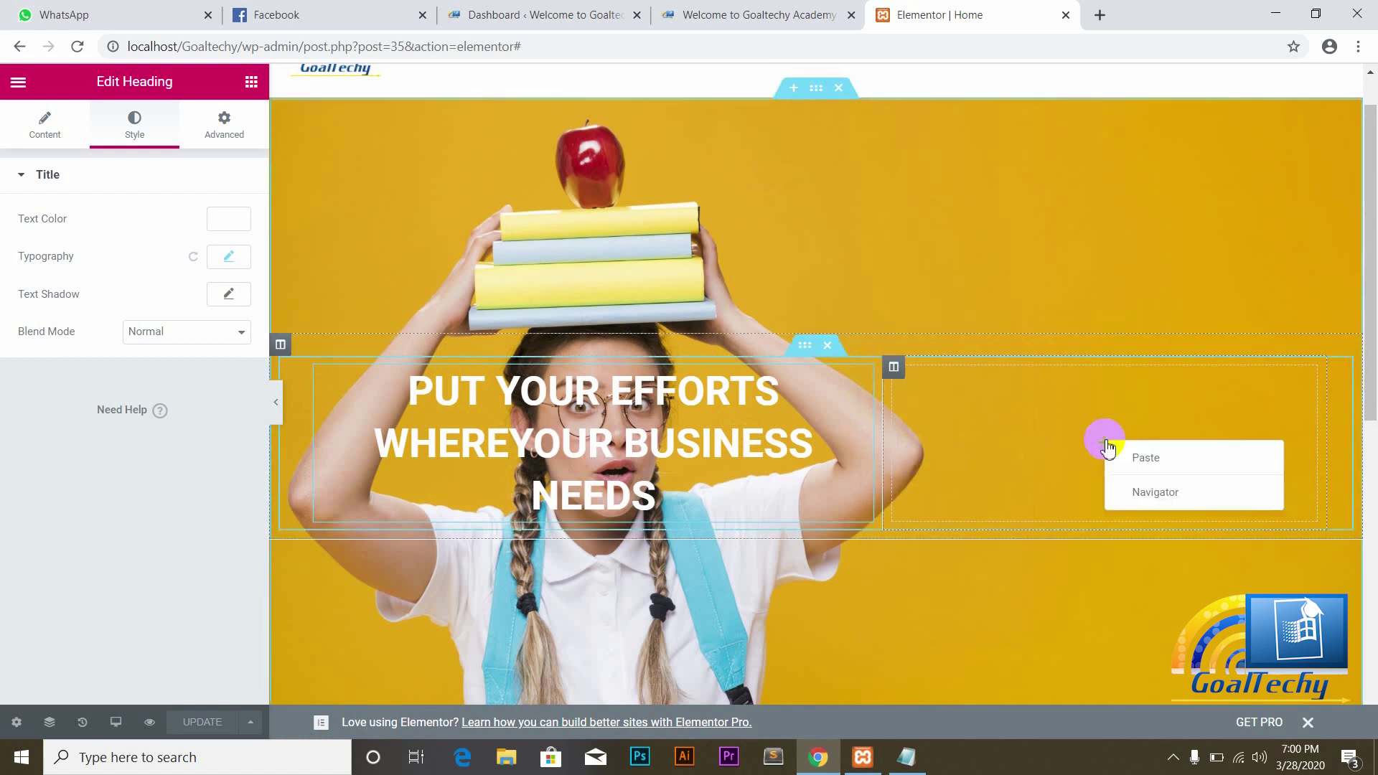
{"action": "left_click", "coordinate": [1153, 460]}
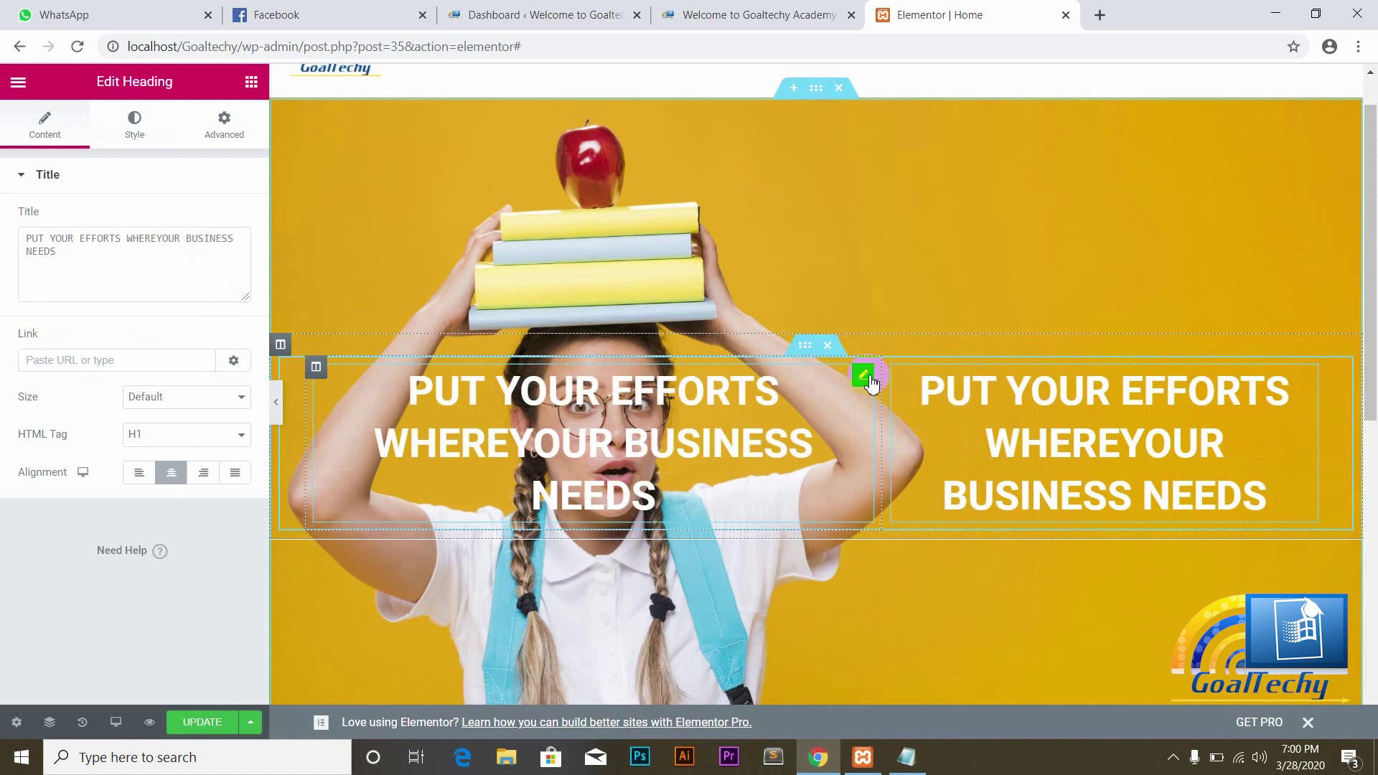
Step: Delete the left duplicate heading and widen the right column so the heading fits two lines
{"action": "right_click", "coordinate": [867, 382]}
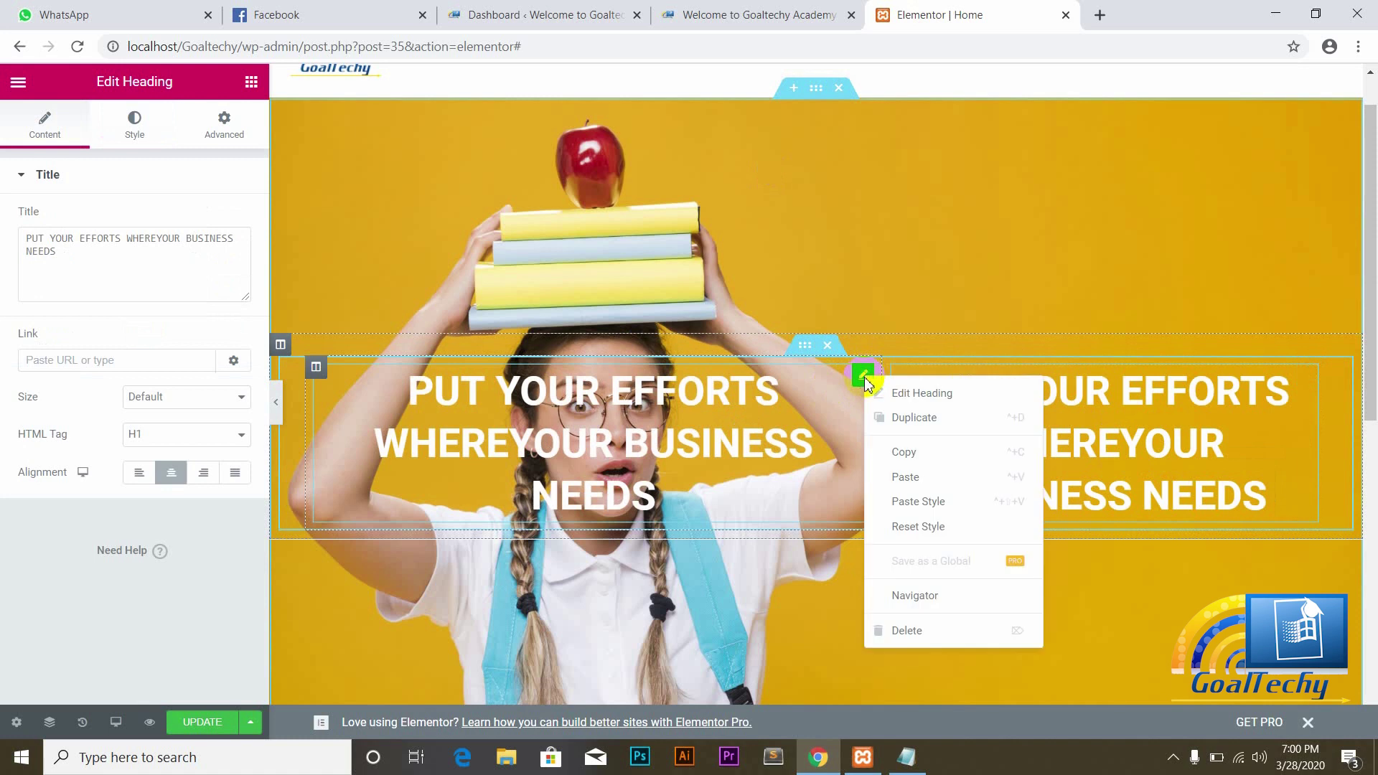
{"action": "left_click", "coordinate": [908, 632]}
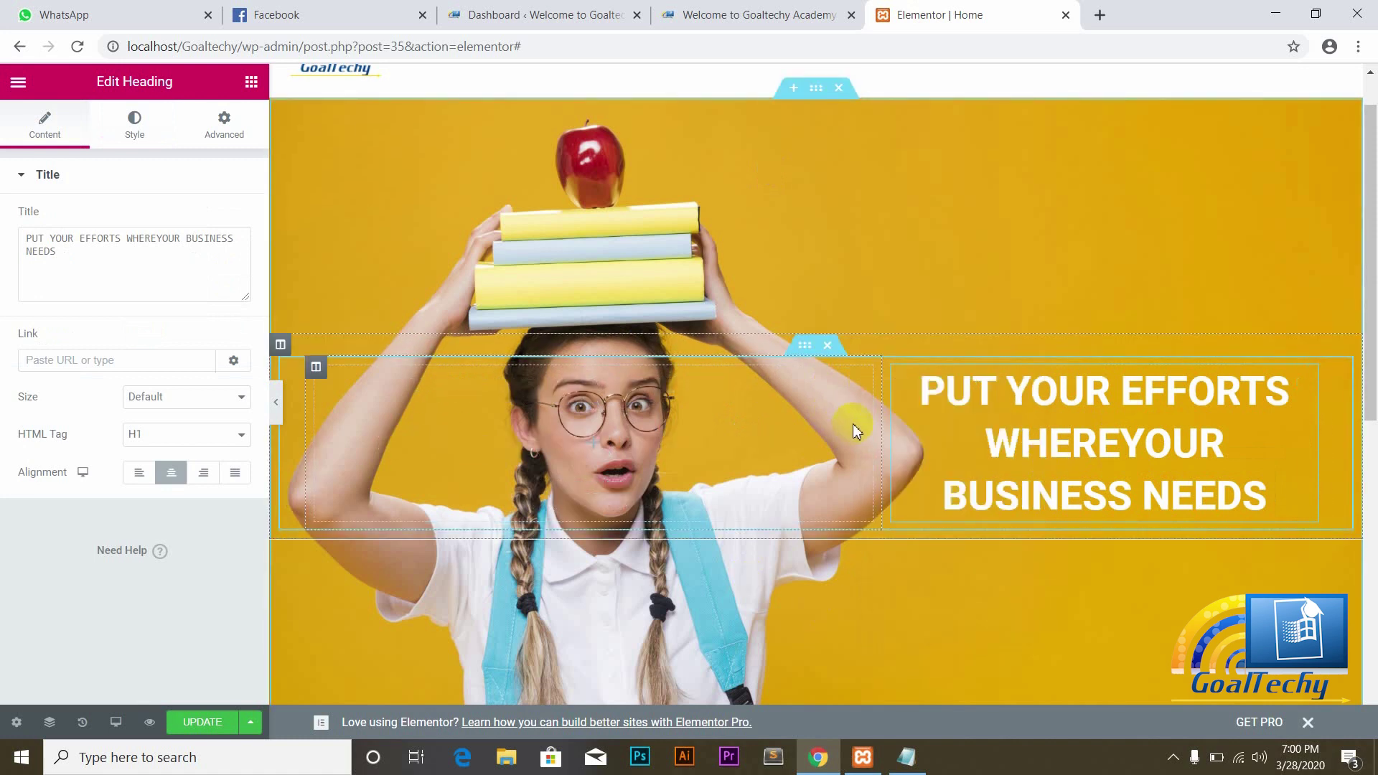
{"action": "left_click_drag", "start_coordinate": [882, 424], "coordinate": [703, 425]}
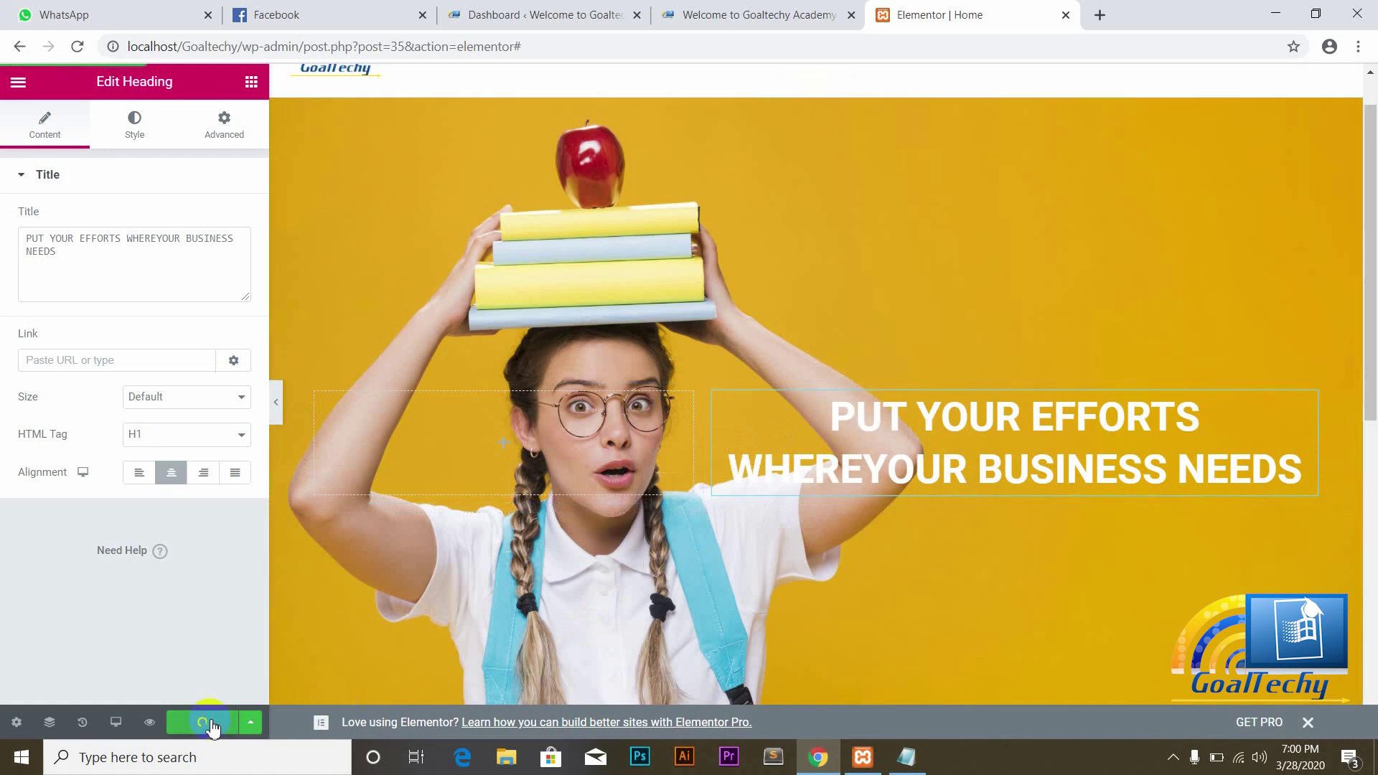
Step: Review the two-line right-hand hero heading on the reloaded live homepage, then show Elementor's widget list
{"action": "left_click", "coordinate": [795, 10]}
{"action": "left_click", "coordinate": [77, 46]}
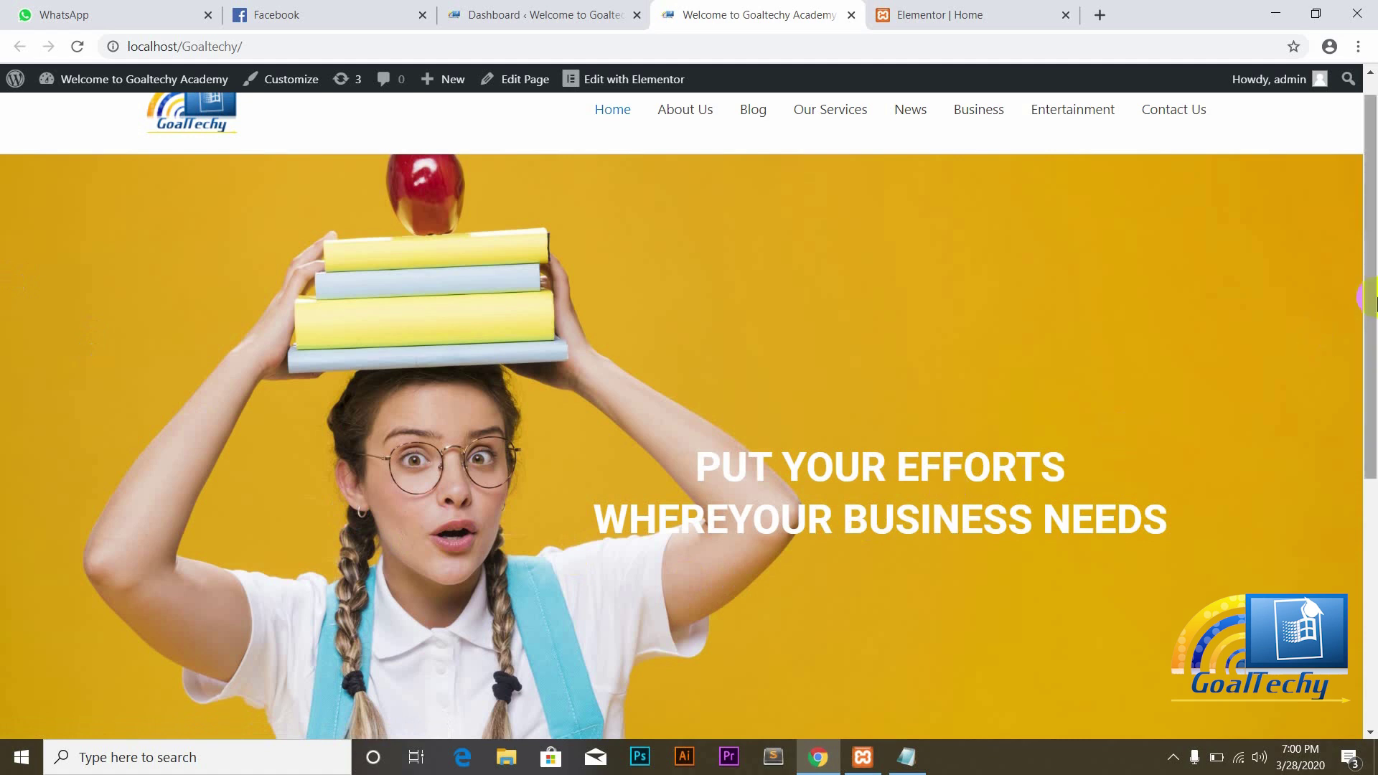
{"action": "left_click_drag", "start_coordinate": [1371, 296], "coordinate": [1374, 356]}
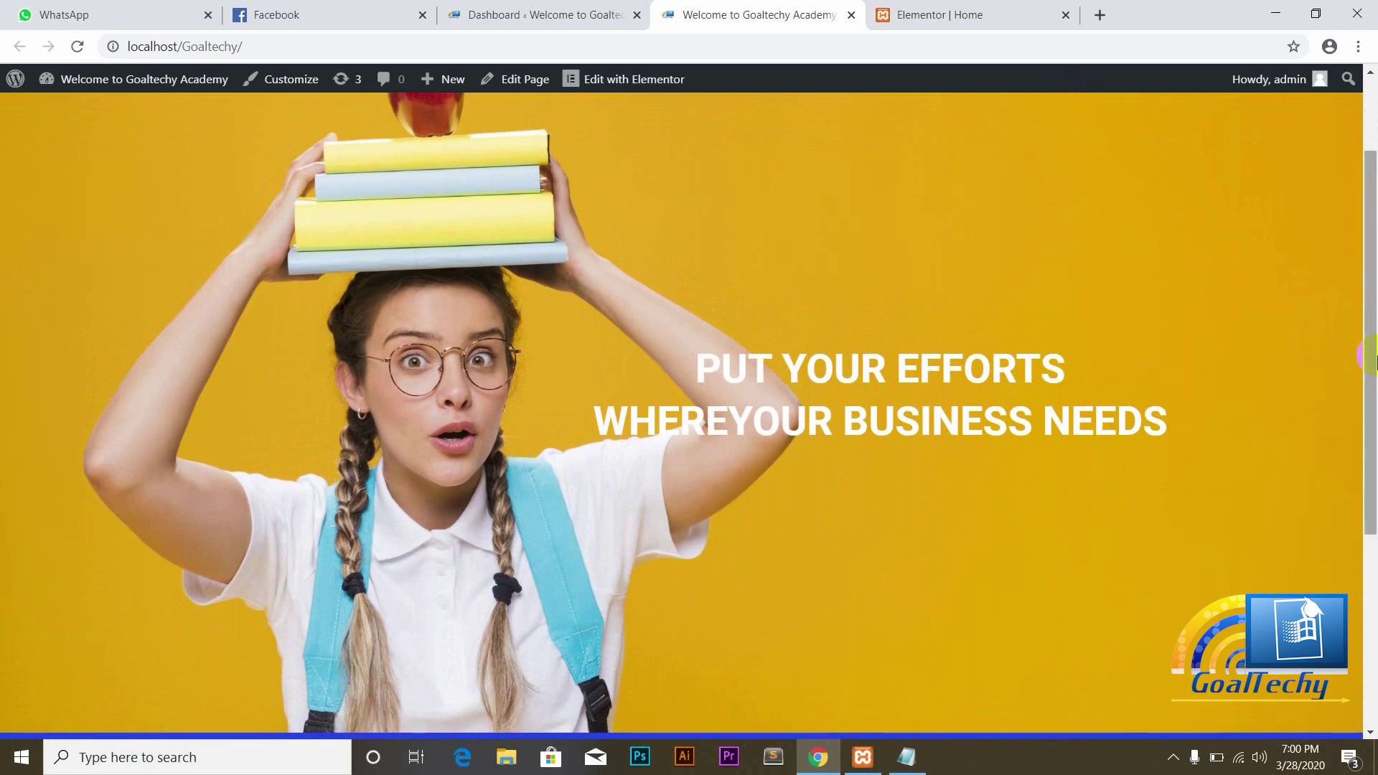
{"action": "left_click_drag", "start_coordinate": [1374, 357], "coordinate": [1374, 396]}
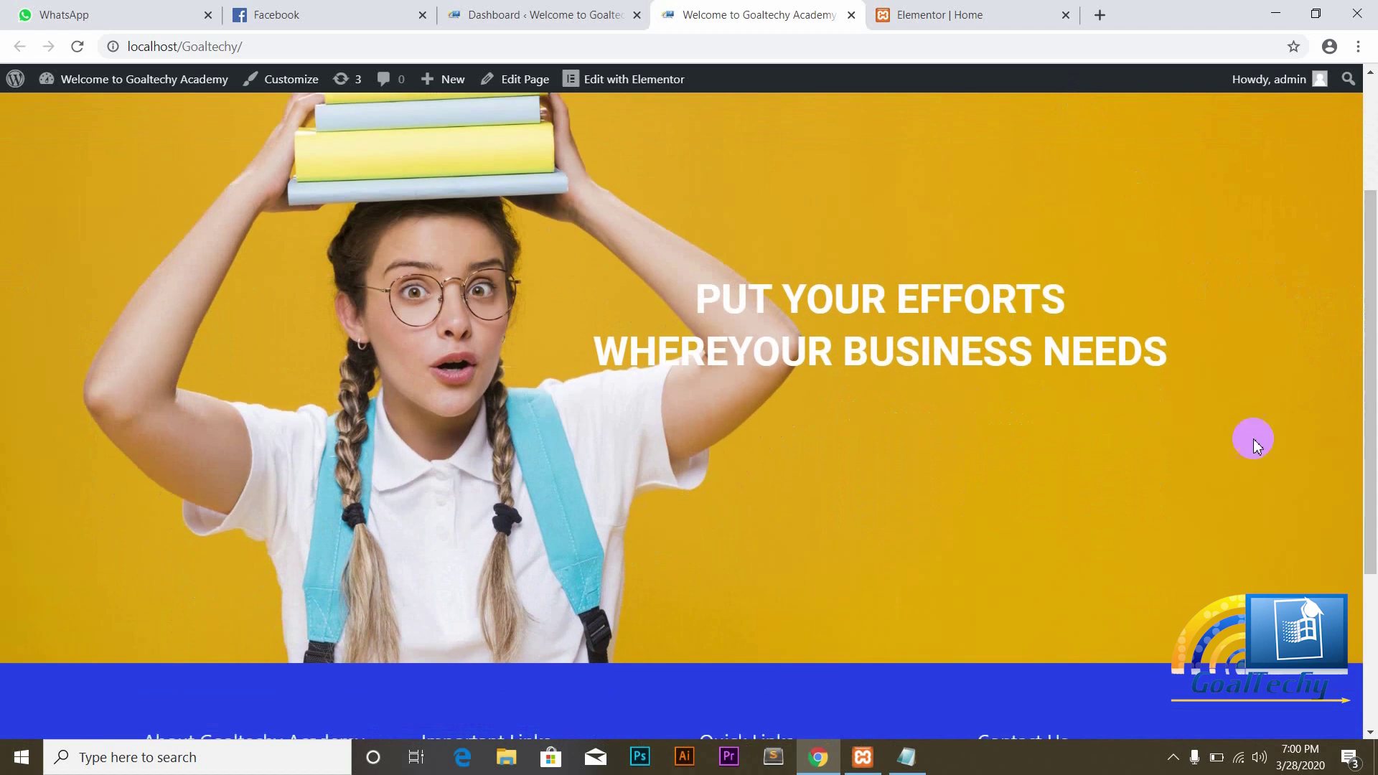
{"action": "left_click_drag", "start_coordinate": [1371, 443], "coordinate": [1371, 348]}
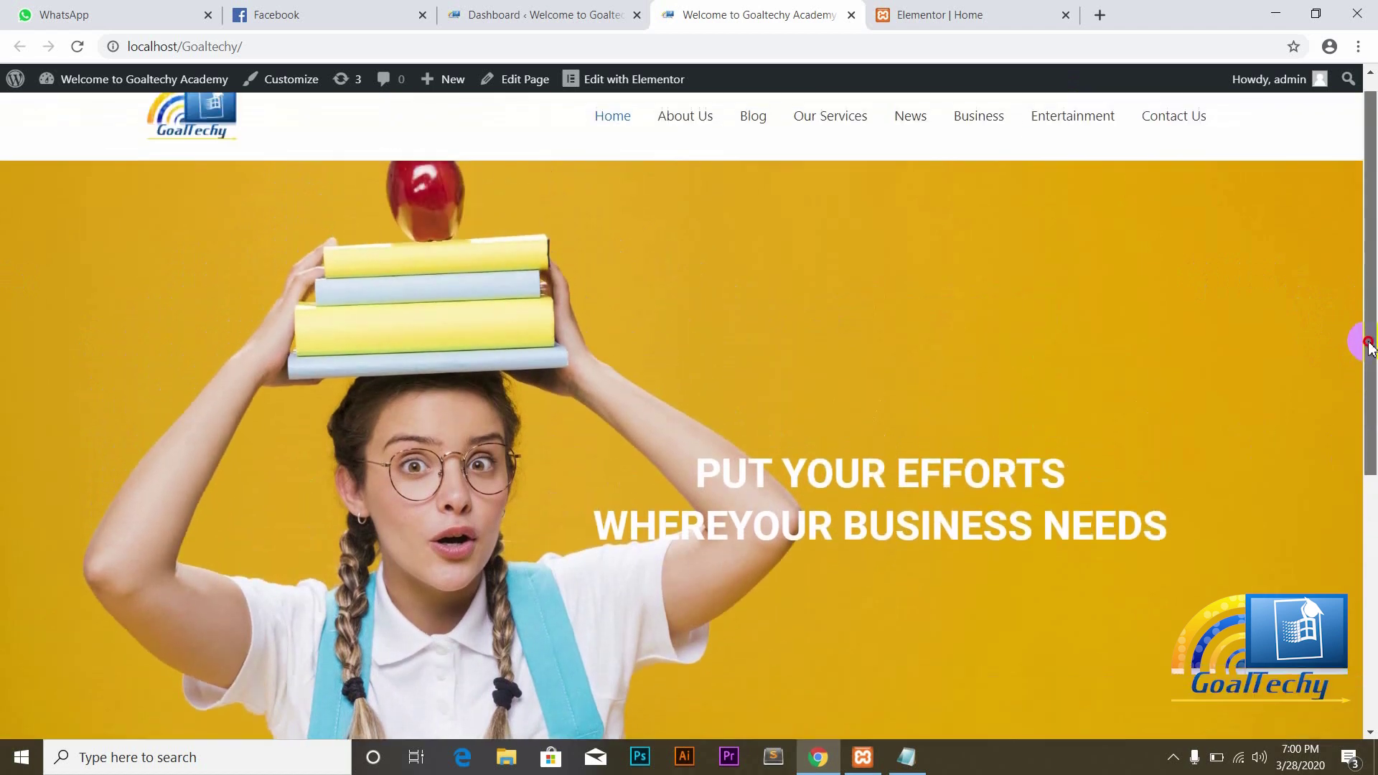
{"action": "scroll", "coordinate": [1370, 347], "scroll_direction": "down", "scroll_amount": 1}
{"action": "left_click", "coordinate": [982, 6]}
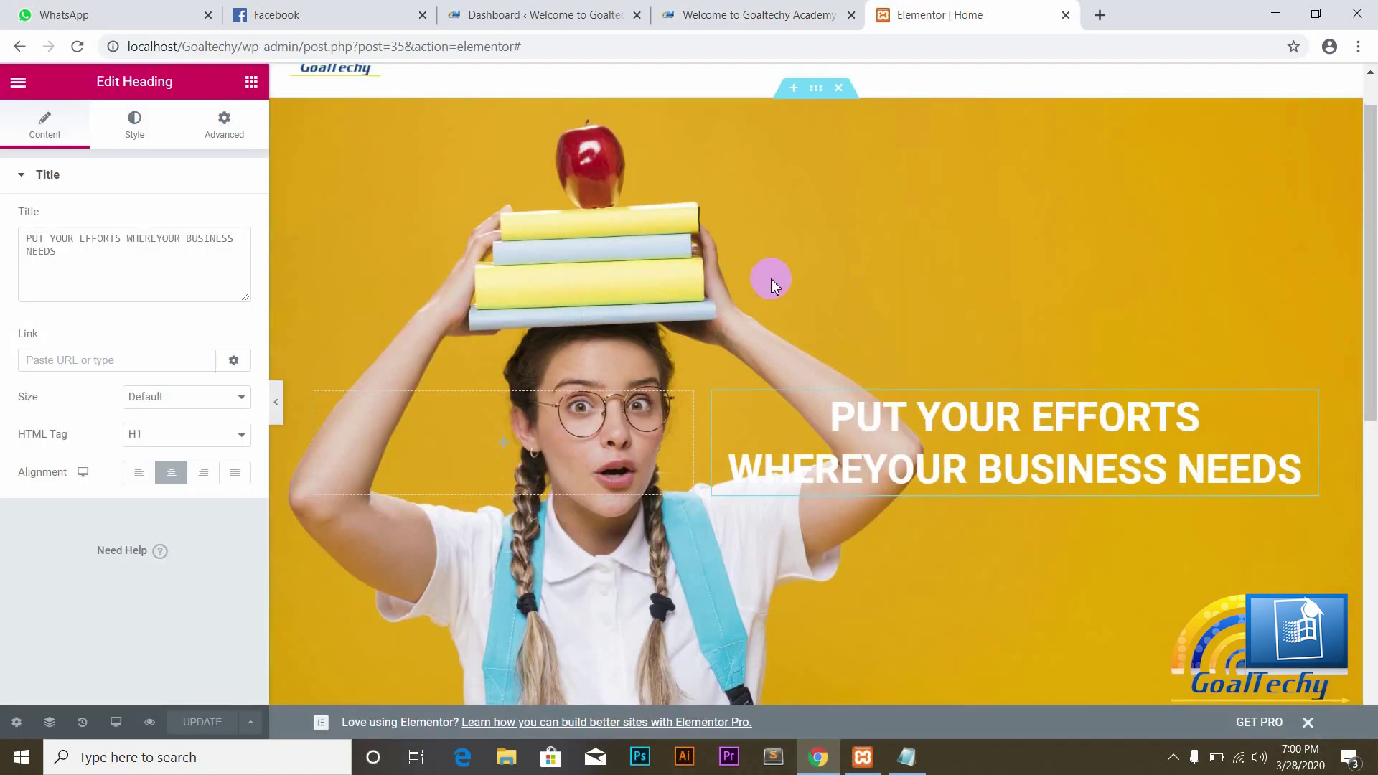
{"action": "left_click", "coordinate": [251, 83]}
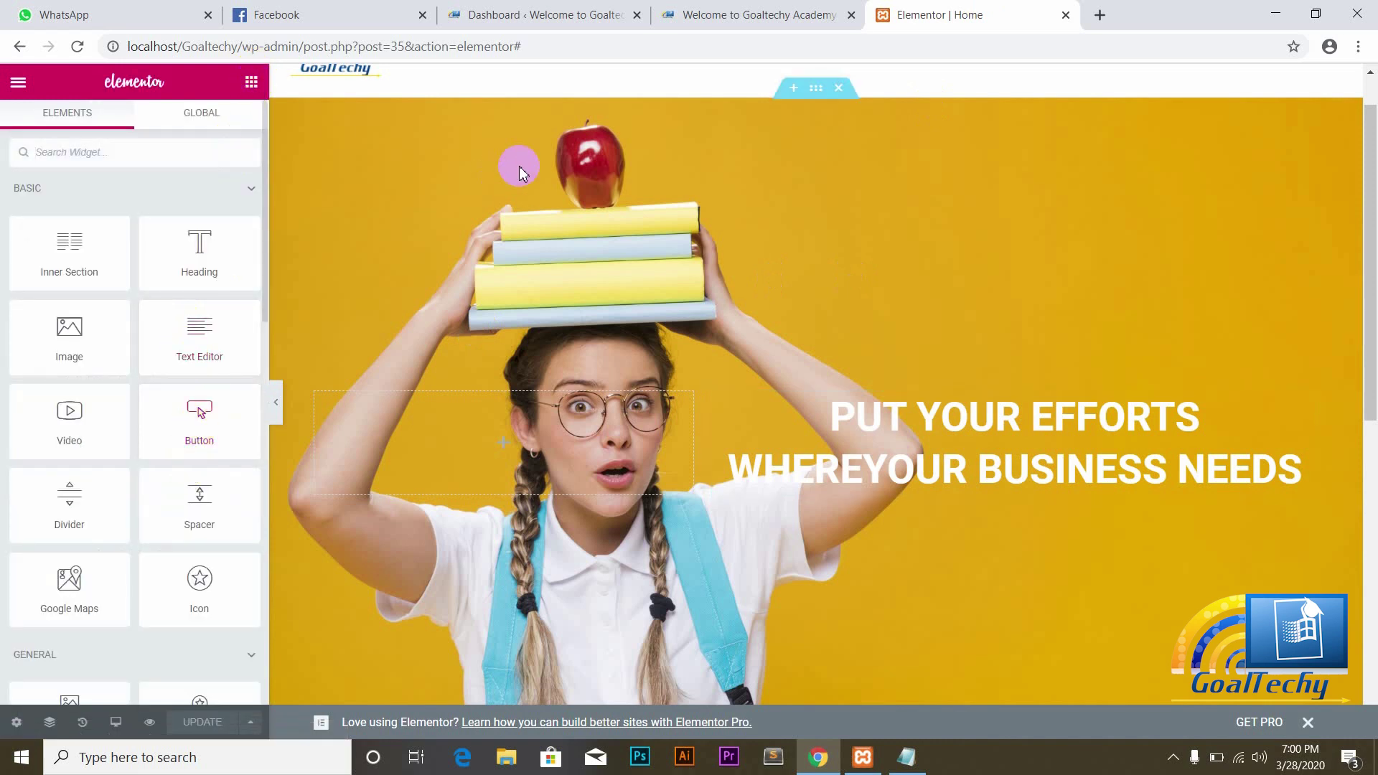
Step: Glance over the live homepage before returning to the Elementor editor
{"action": "left_click", "coordinate": [754, 13]}
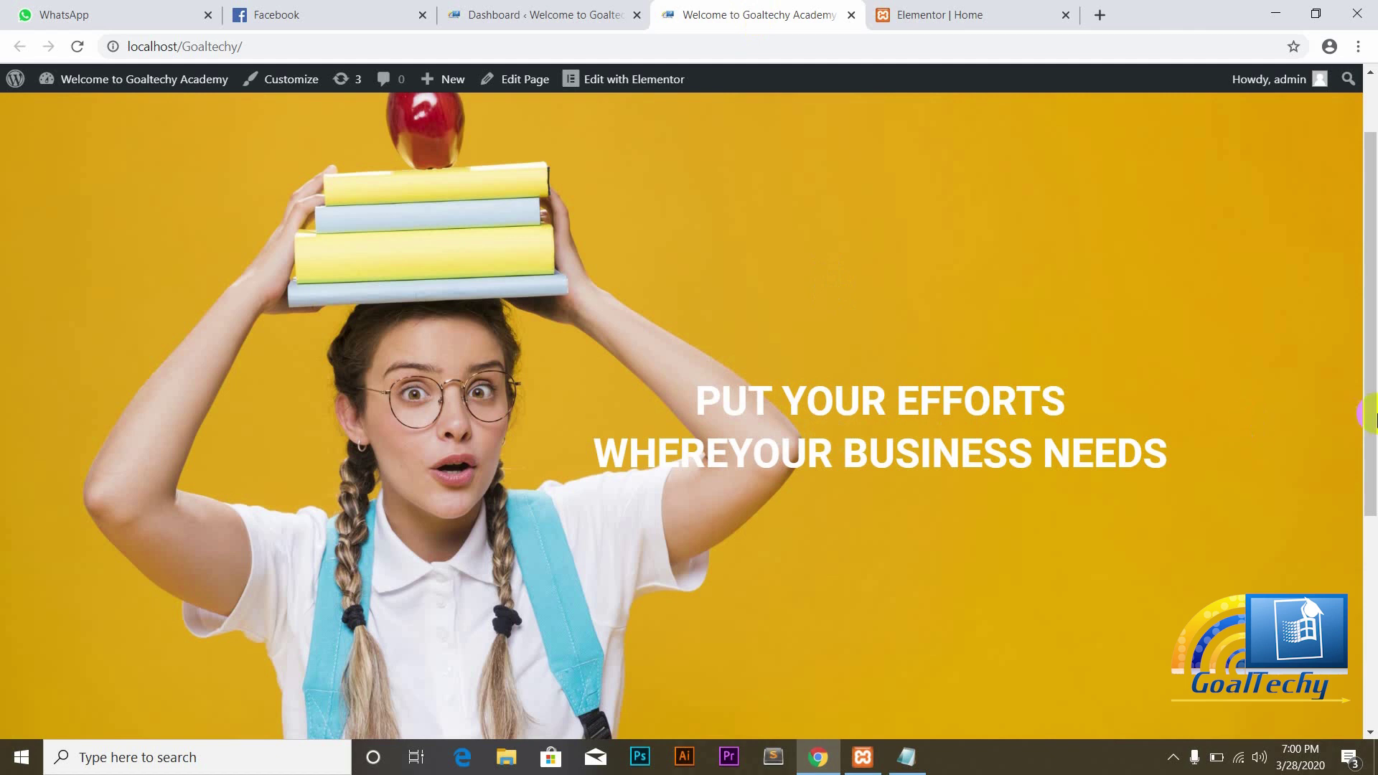
{"action": "left_click_drag", "start_coordinate": [1369, 402], "coordinate": [1373, 377]}
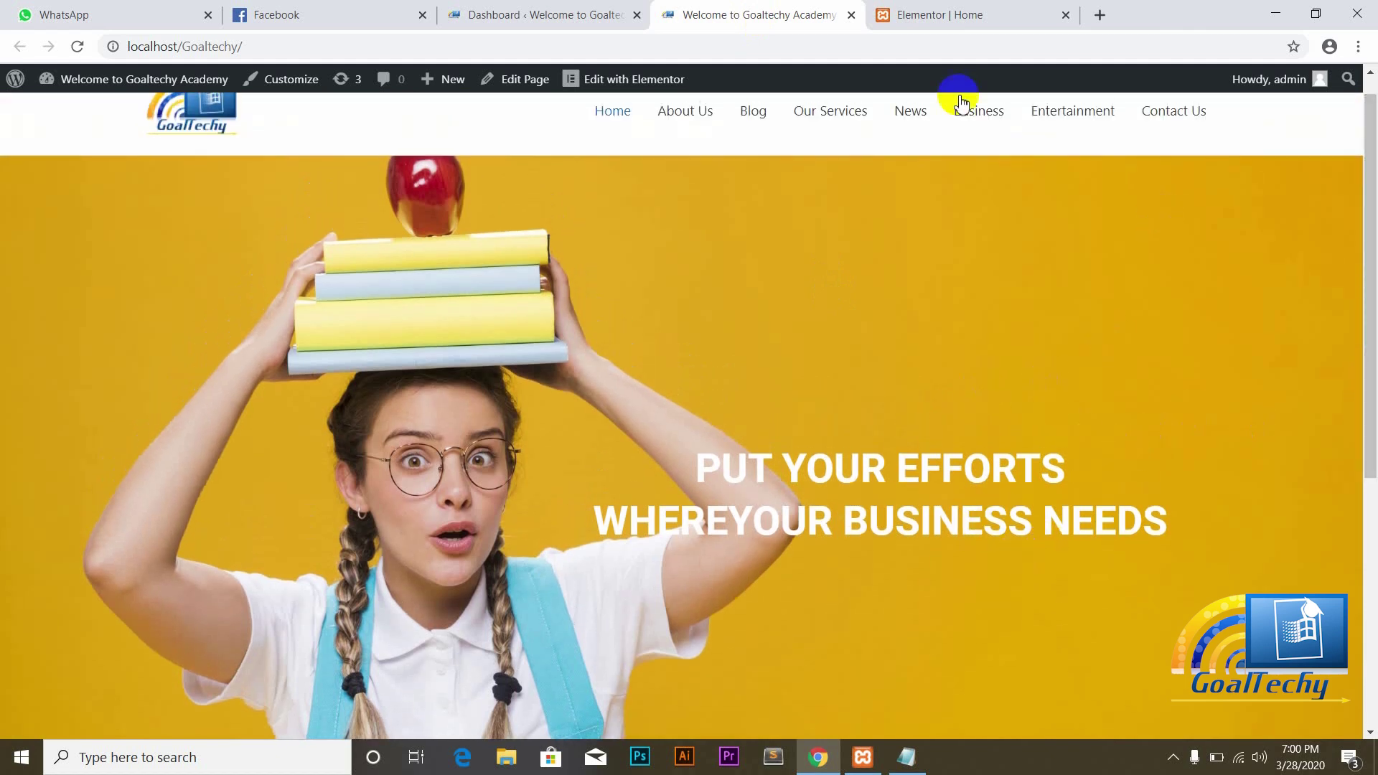
{"action": "left_click", "coordinate": [903, 15]}
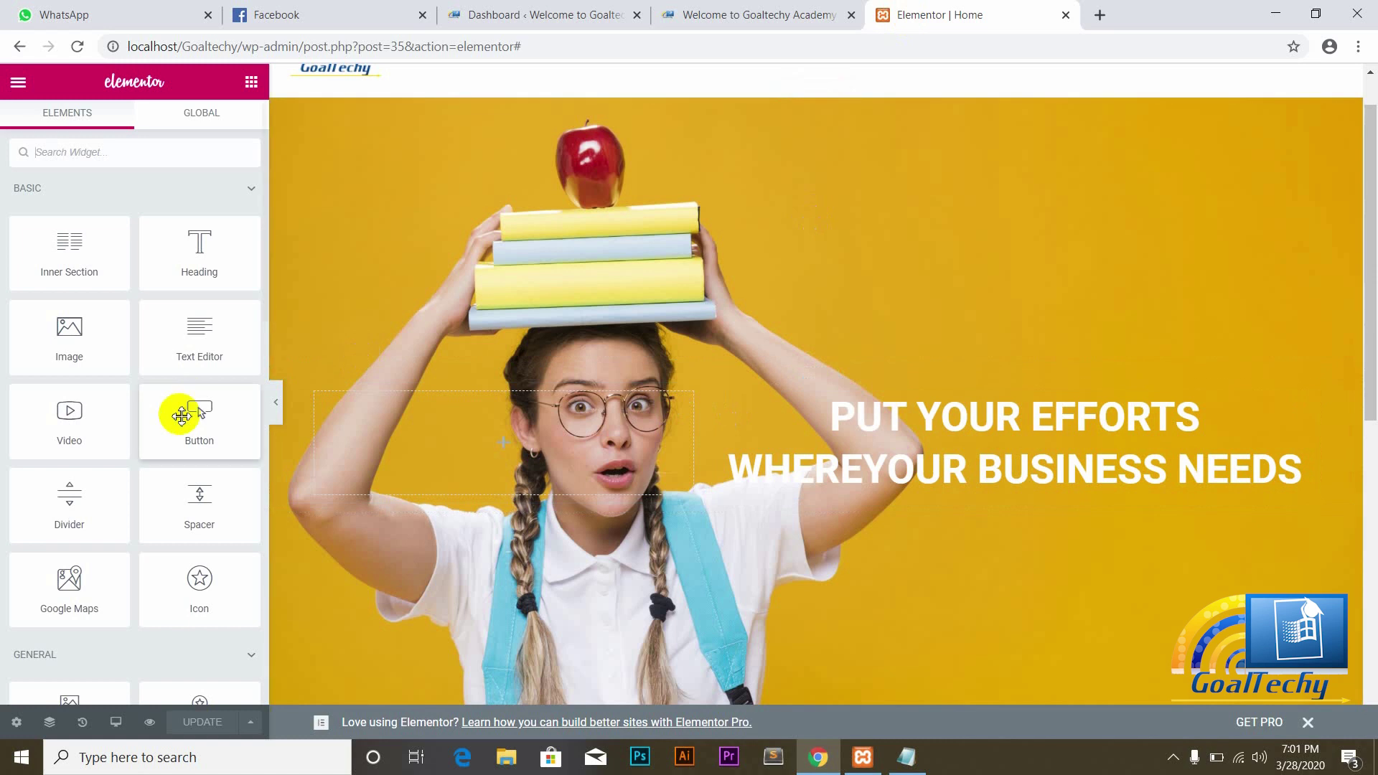
Step: Add a 377 px spacer under the hero heading and save the page
{"action": "left_click_drag", "start_coordinate": [196, 511], "coordinate": [938, 483]}
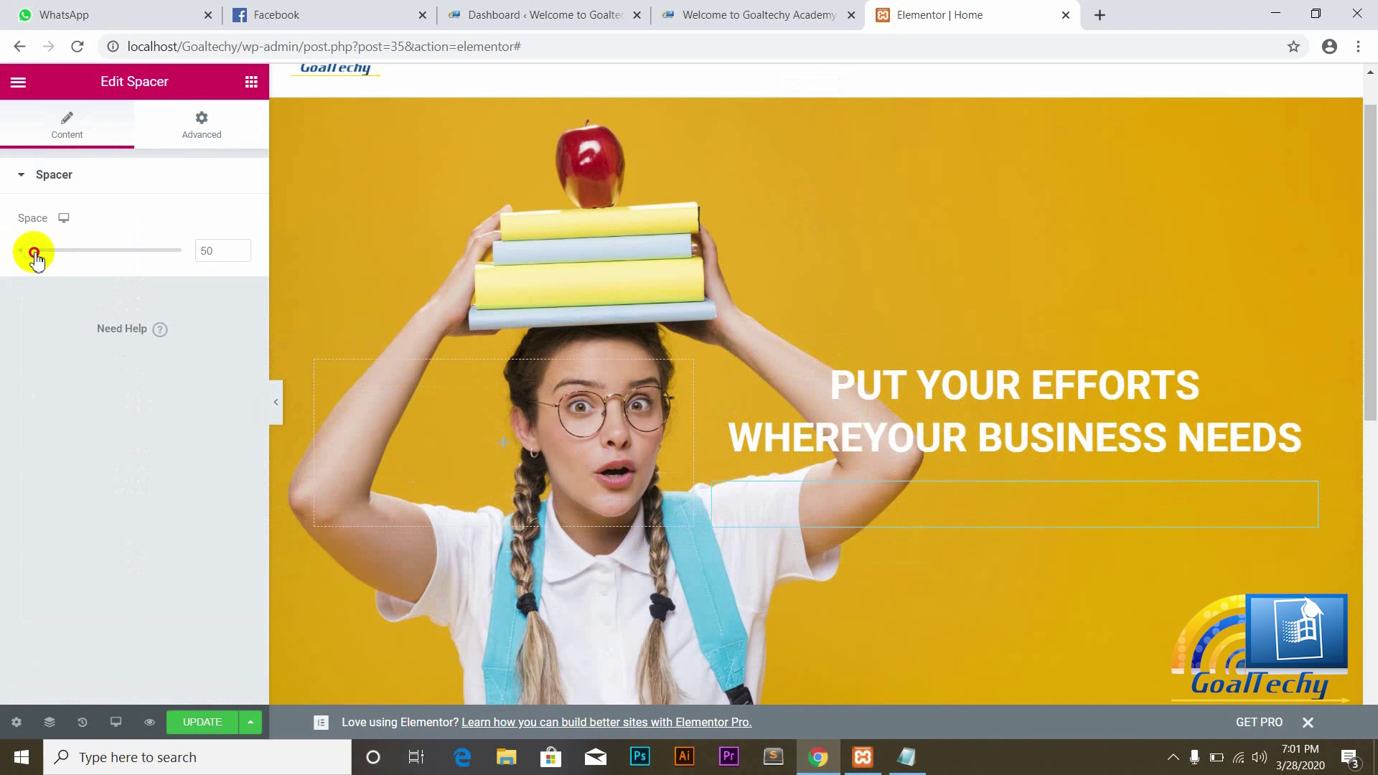
{"action": "left_click_drag", "start_coordinate": [34, 252], "coordinate": [127, 256]}
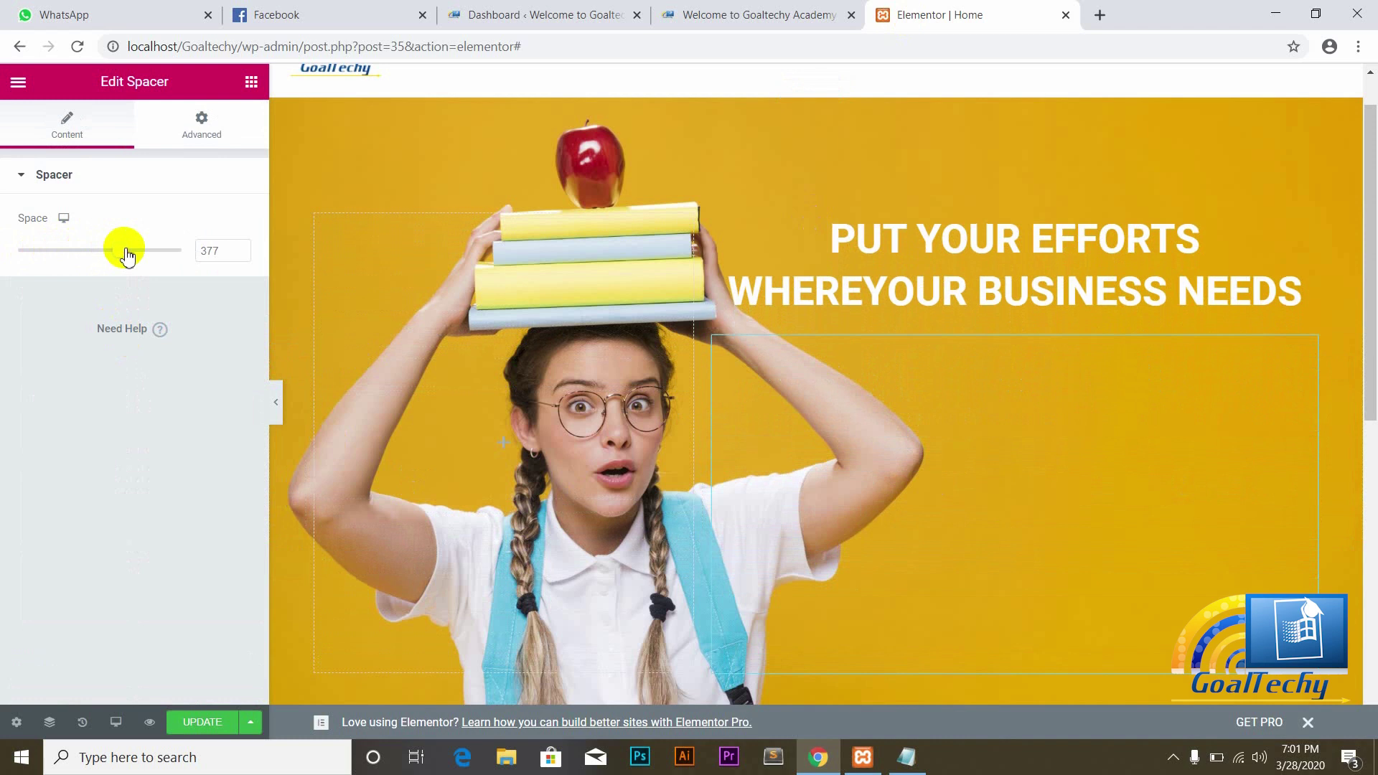
{"action": "left_click", "coordinate": [212, 736]}
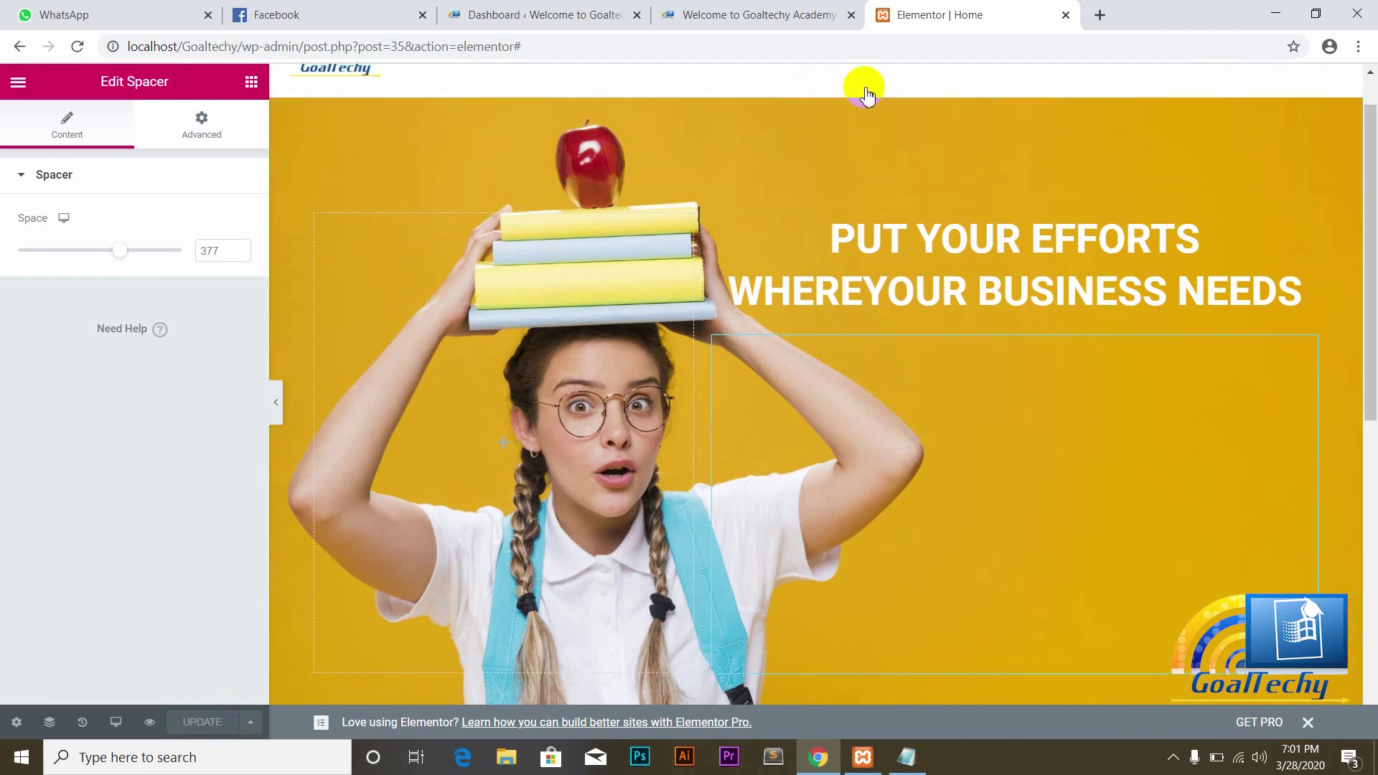
{"action": "left_click", "coordinate": [707, 14]}
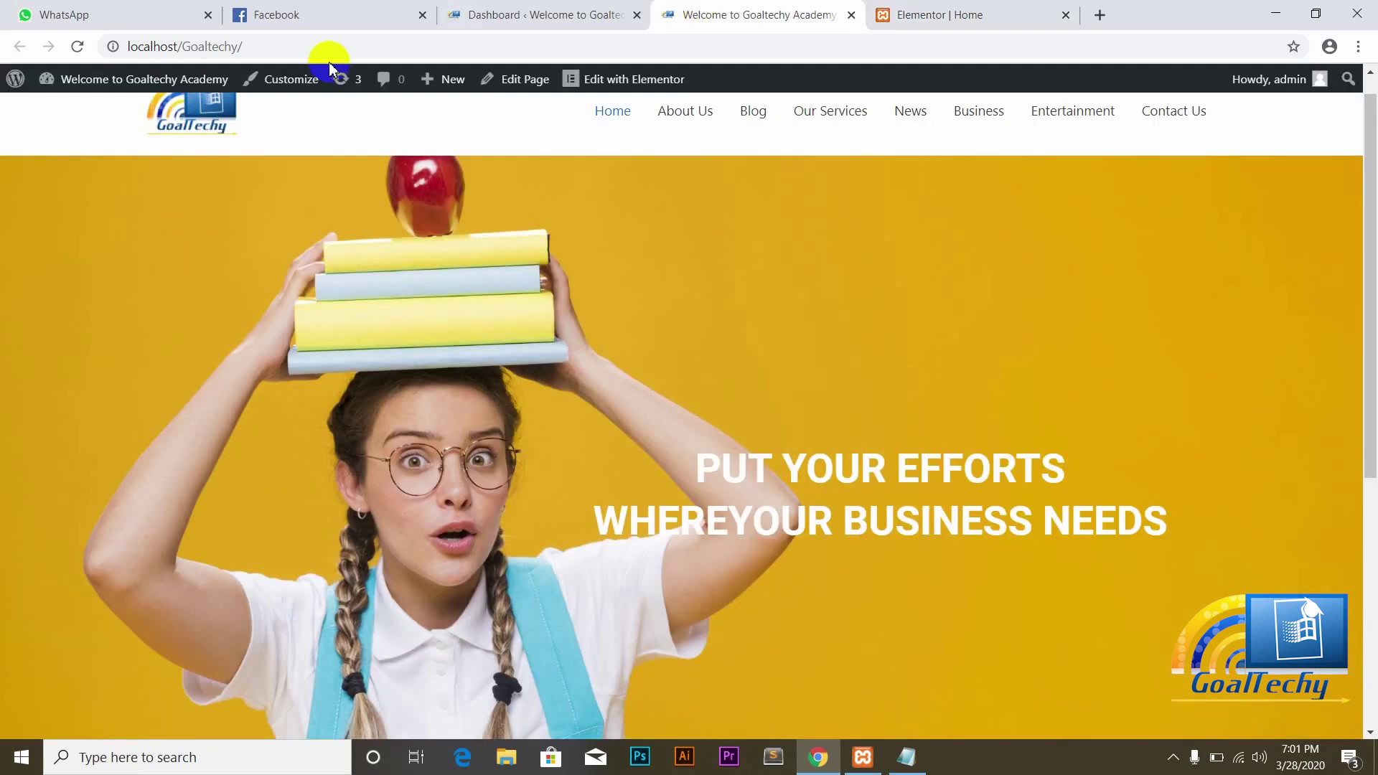
{"action": "left_click", "coordinate": [77, 47]}
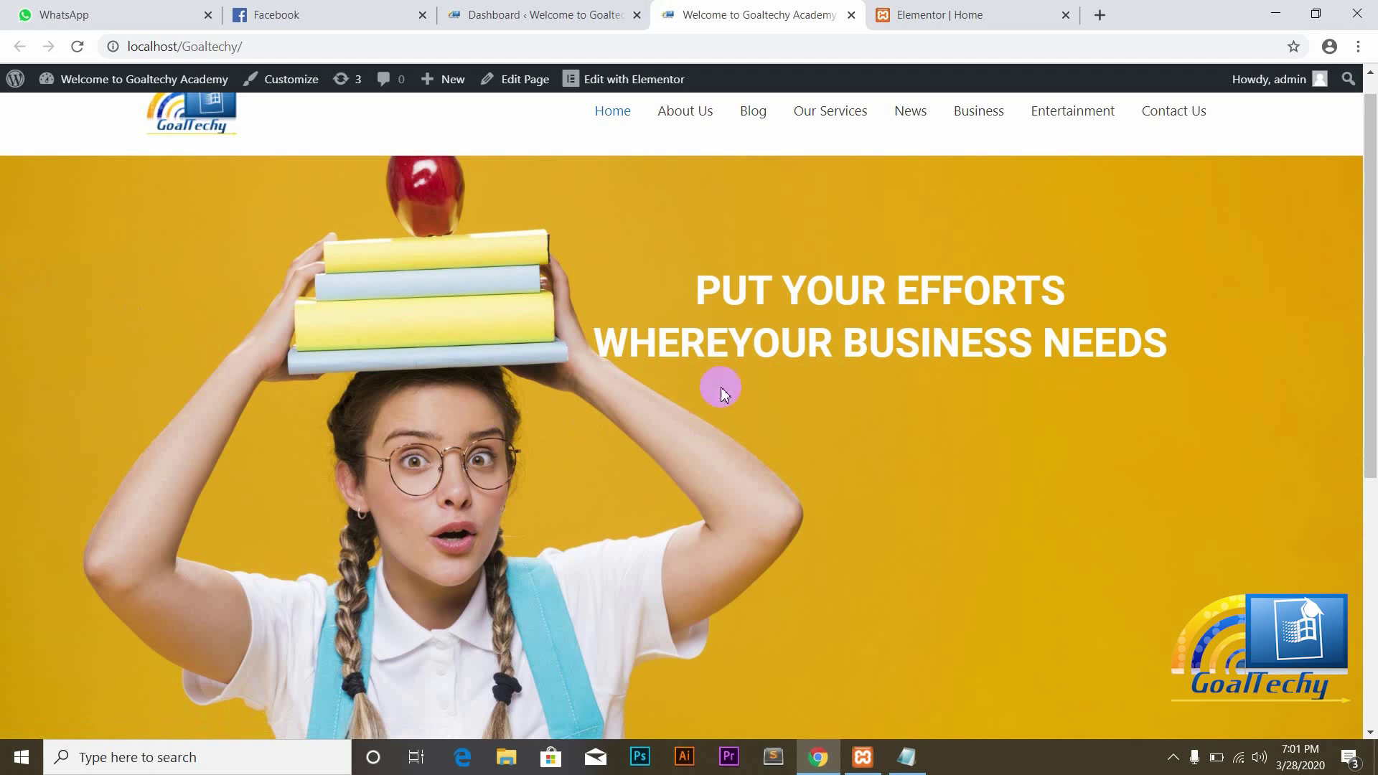
{"action": "left_click", "coordinate": [1316, 15]}
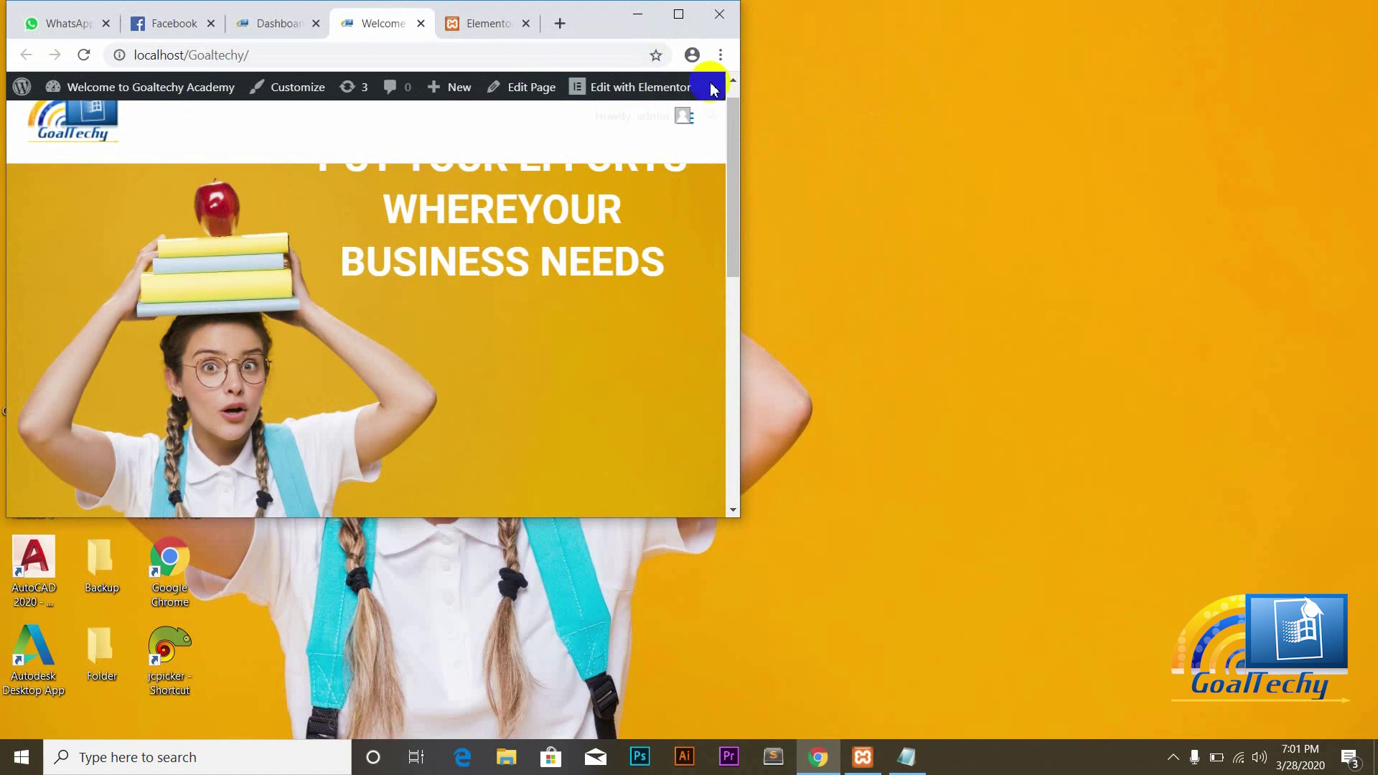
{"action": "left_click", "coordinate": [733, 79]}
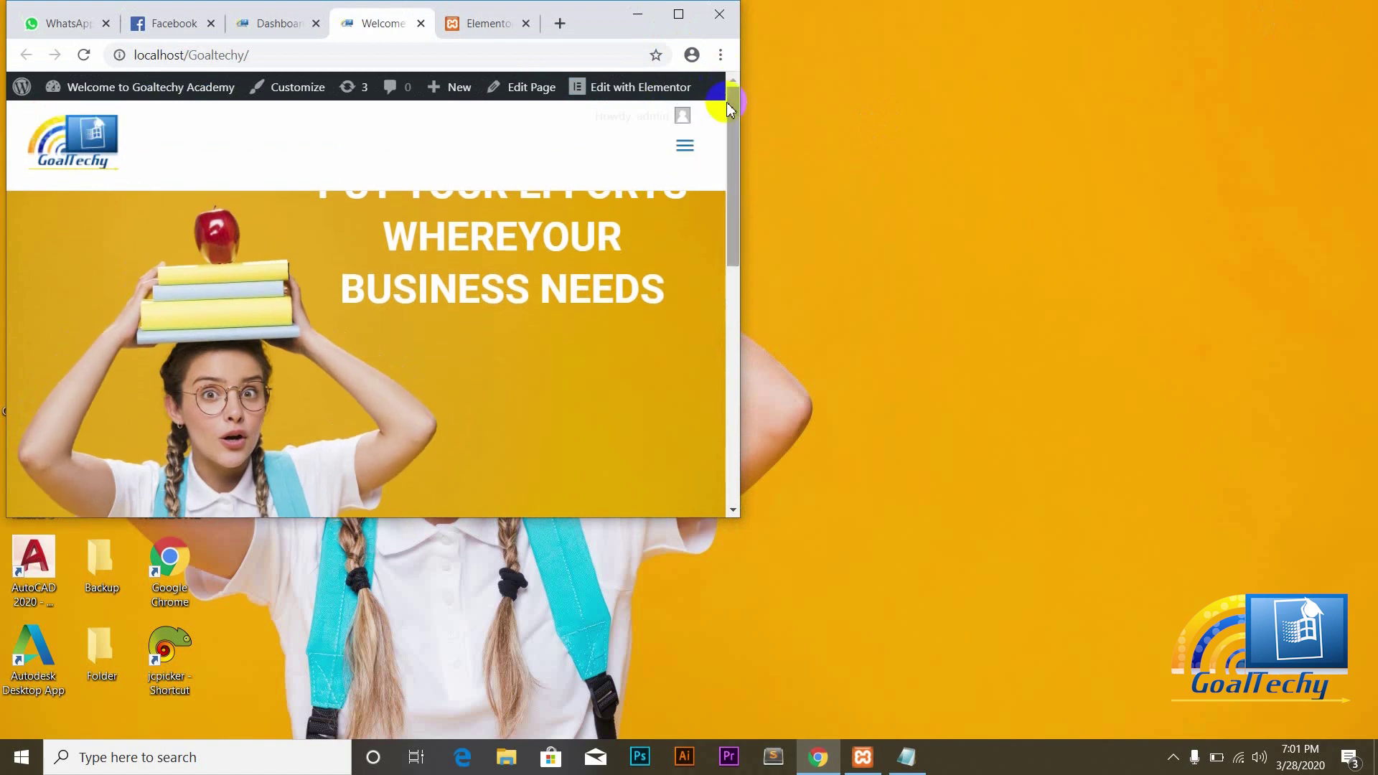
{"action": "left_click", "coordinate": [687, 146]}
{"action": "left_click", "coordinate": [690, 147]}
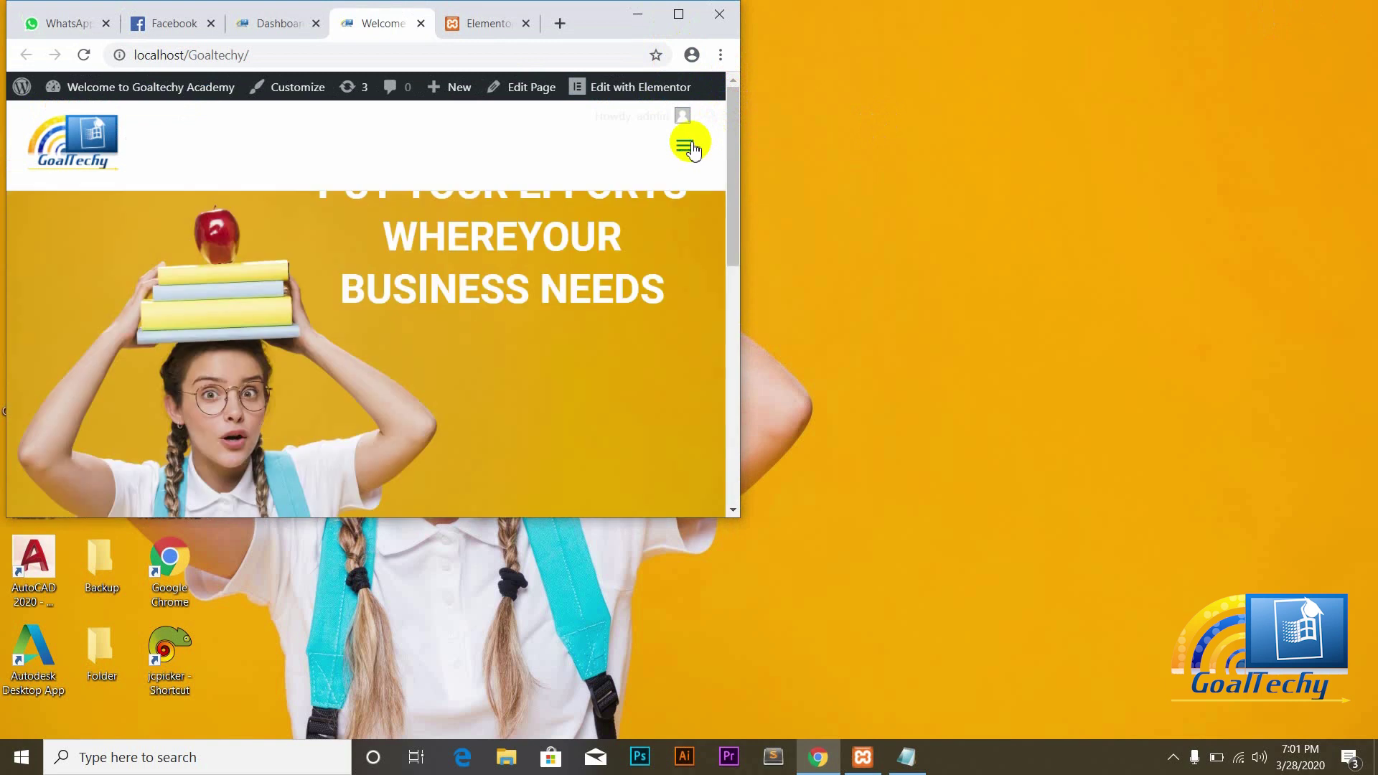
{"action": "left_click_drag", "start_coordinate": [734, 139], "coordinate": [734, 176]}
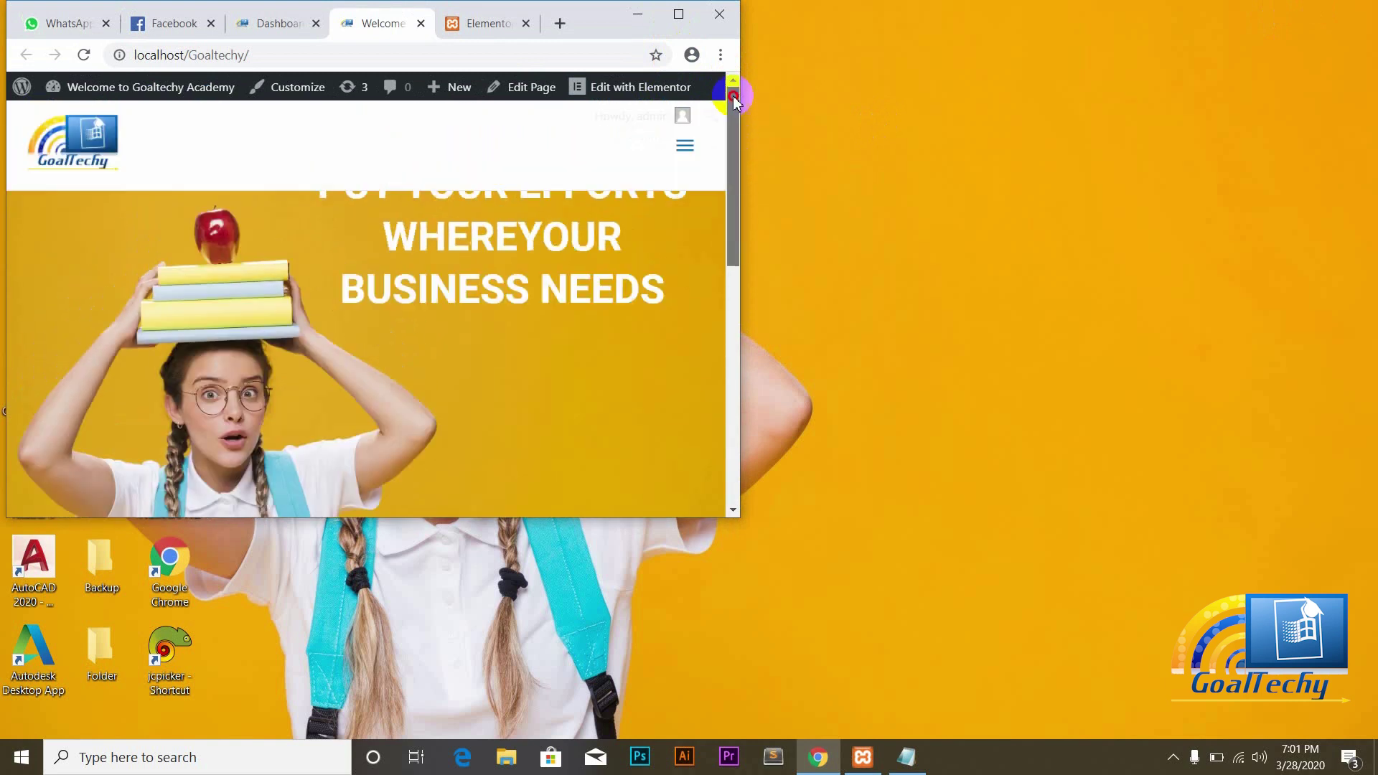
{"action": "left_click", "coordinate": [678, 14]}
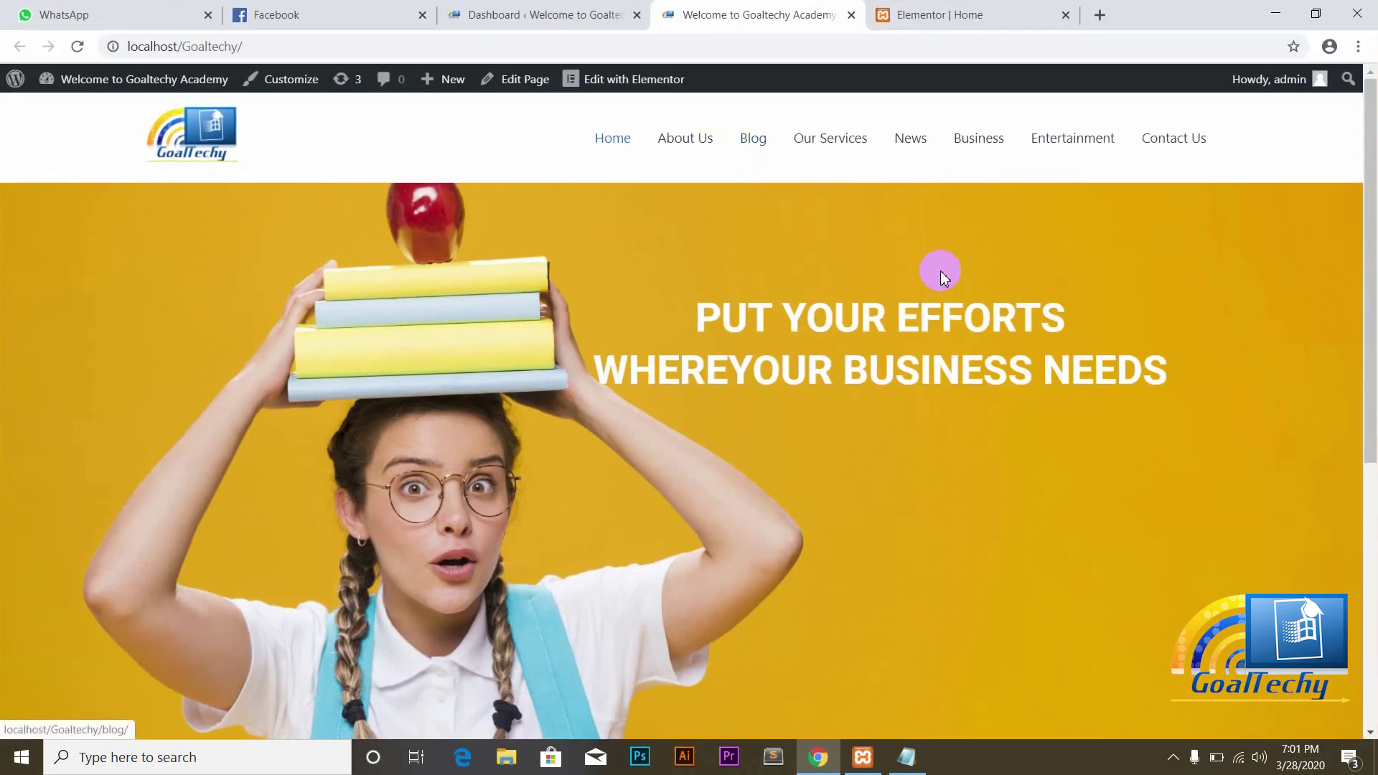
{"action": "left_click", "coordinate": [890, 15]}
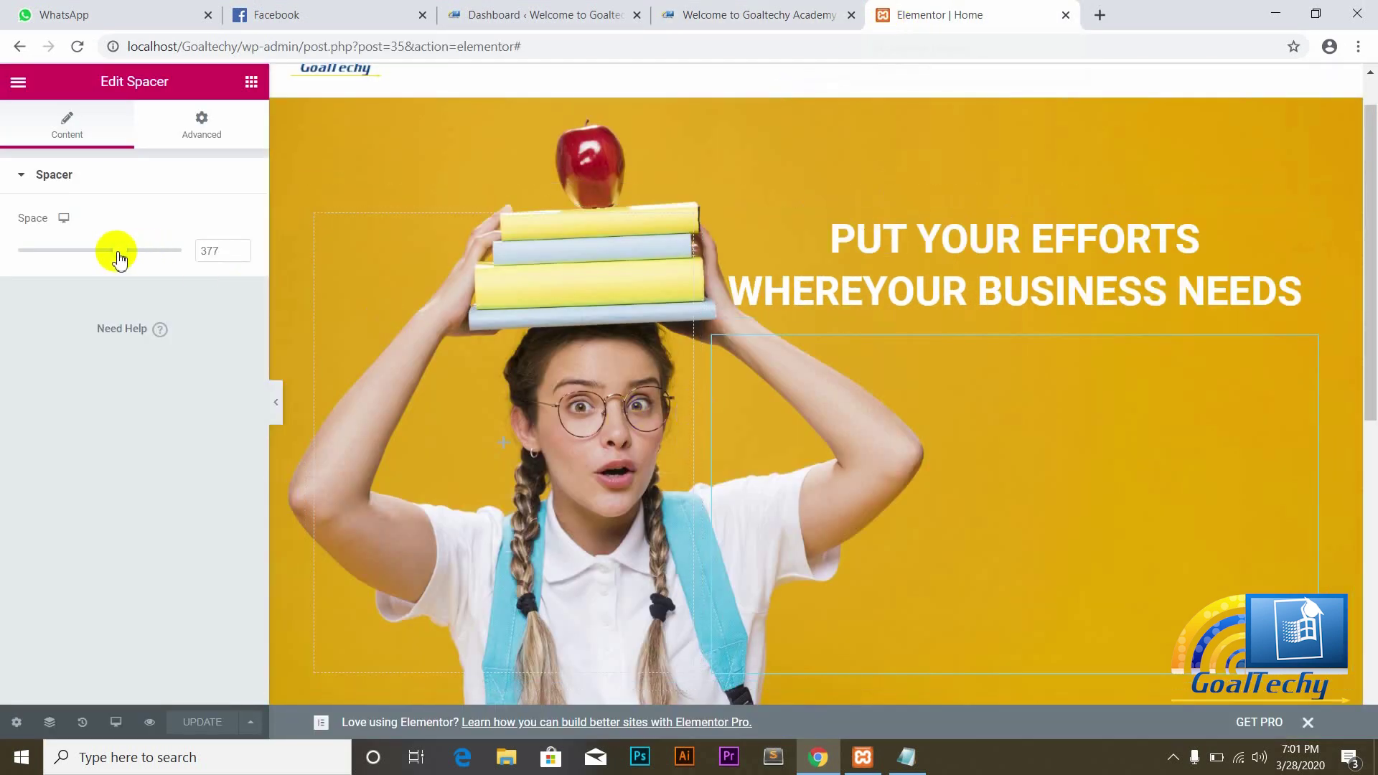
Step: Shrink the hero spacer to 157 and check the result on the reloaded live homepage
{"action": "left_click_drag", "start_coordinate": [117, 255], "coordinate": [59, 252]}
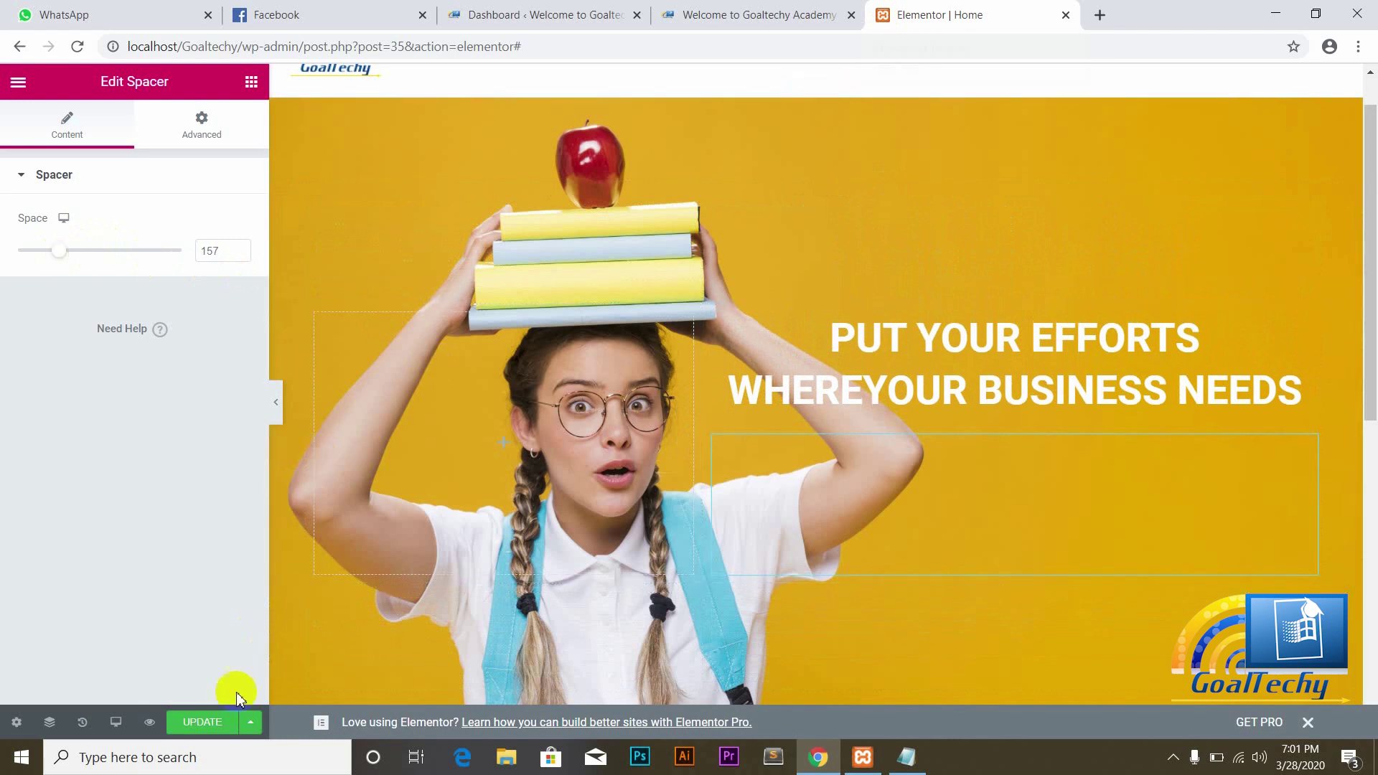
{"action": "left_click", "coordinate": [739, 14]}
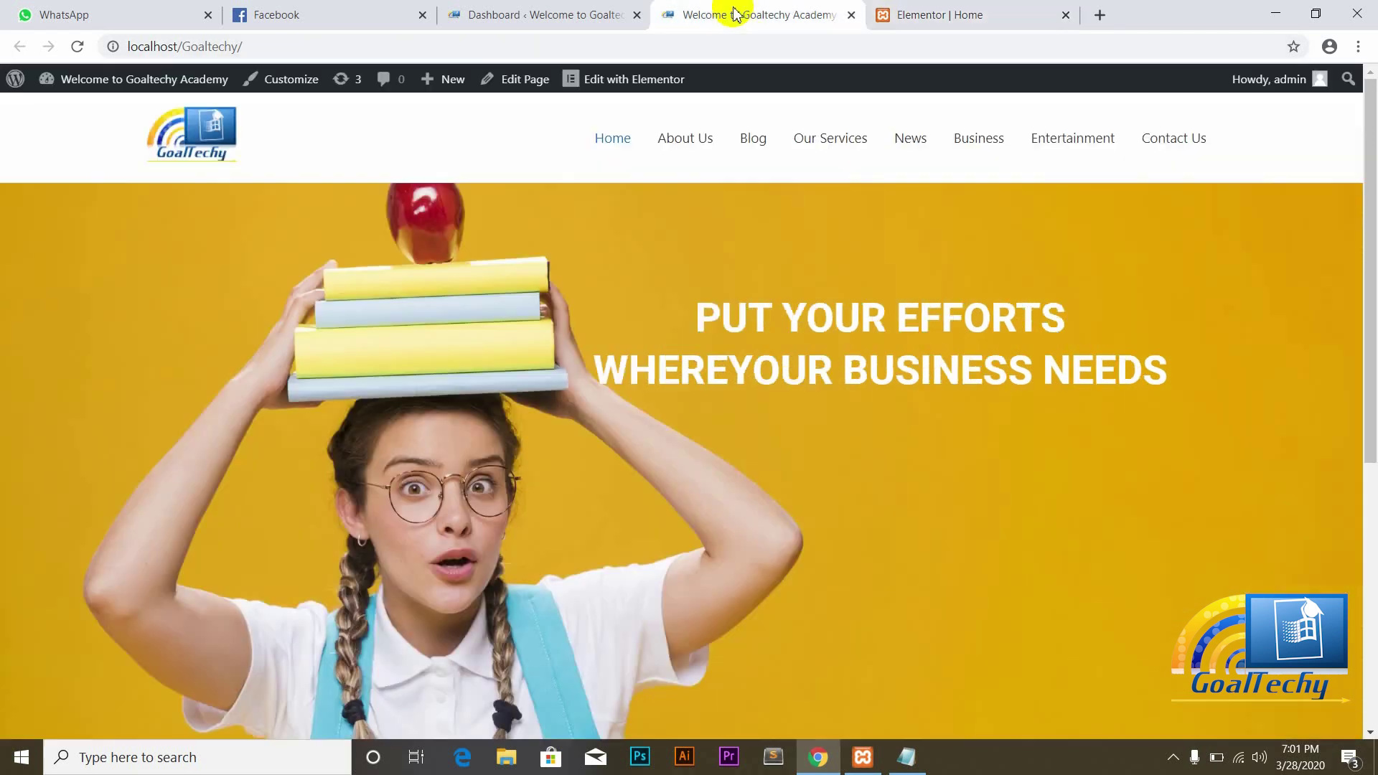
{"action": "left_click", "coordinate": [78, 48]}
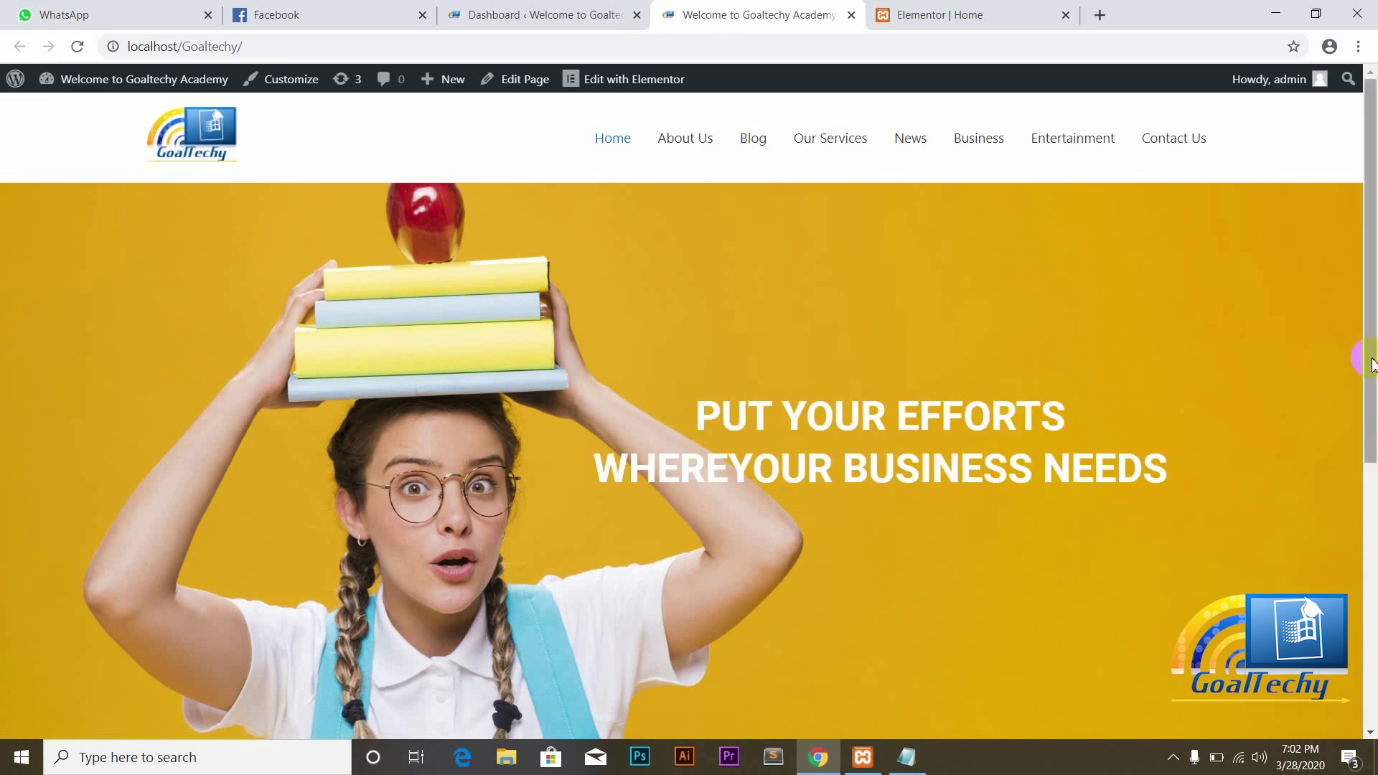
{"action": "scroll", "coordinate": [1367, 394], "scroll_direction": "down", "scroll_amount": 1}
{"action": "left_click", "coordinate": [1026, 8]}
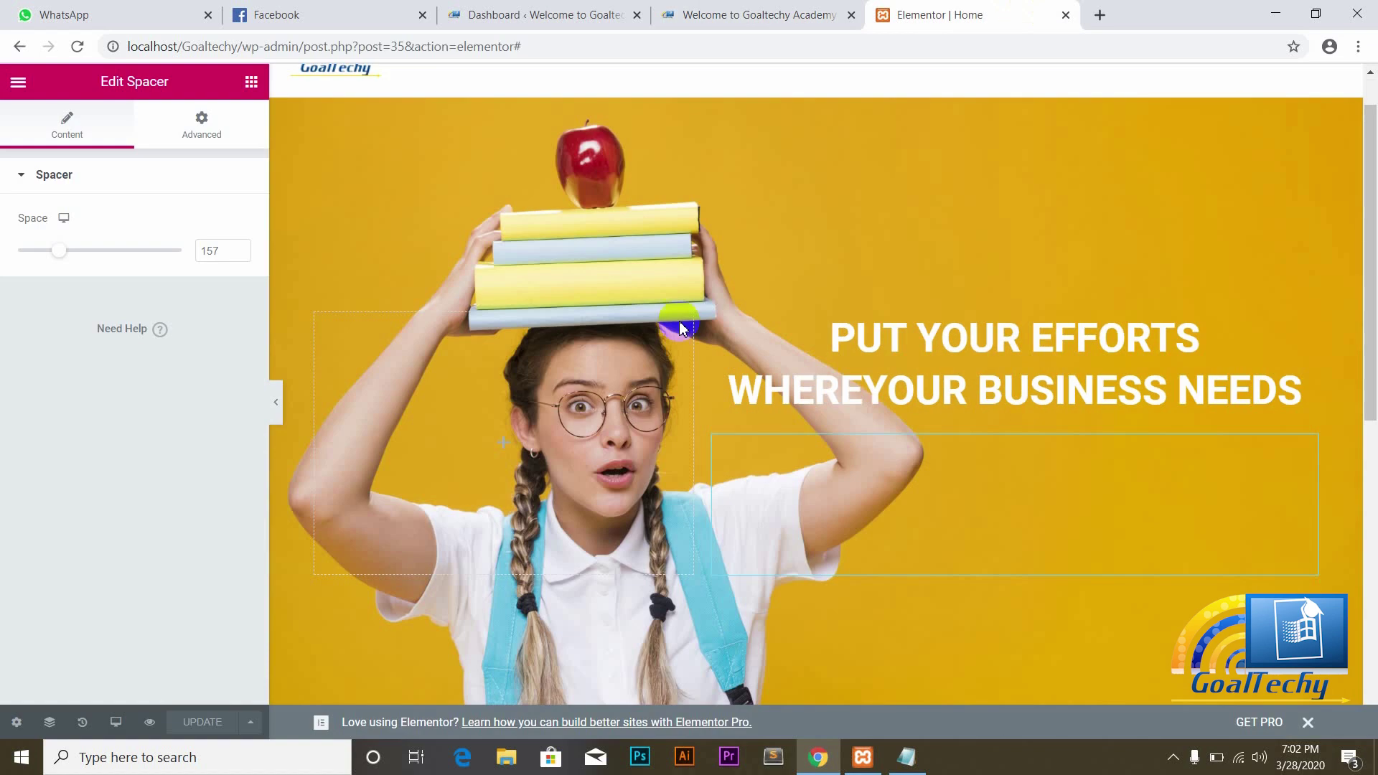
Step: Place a Button widget under the hero heading and centre-align it
{"action": "left_click", "coordinate": [251, 84]}
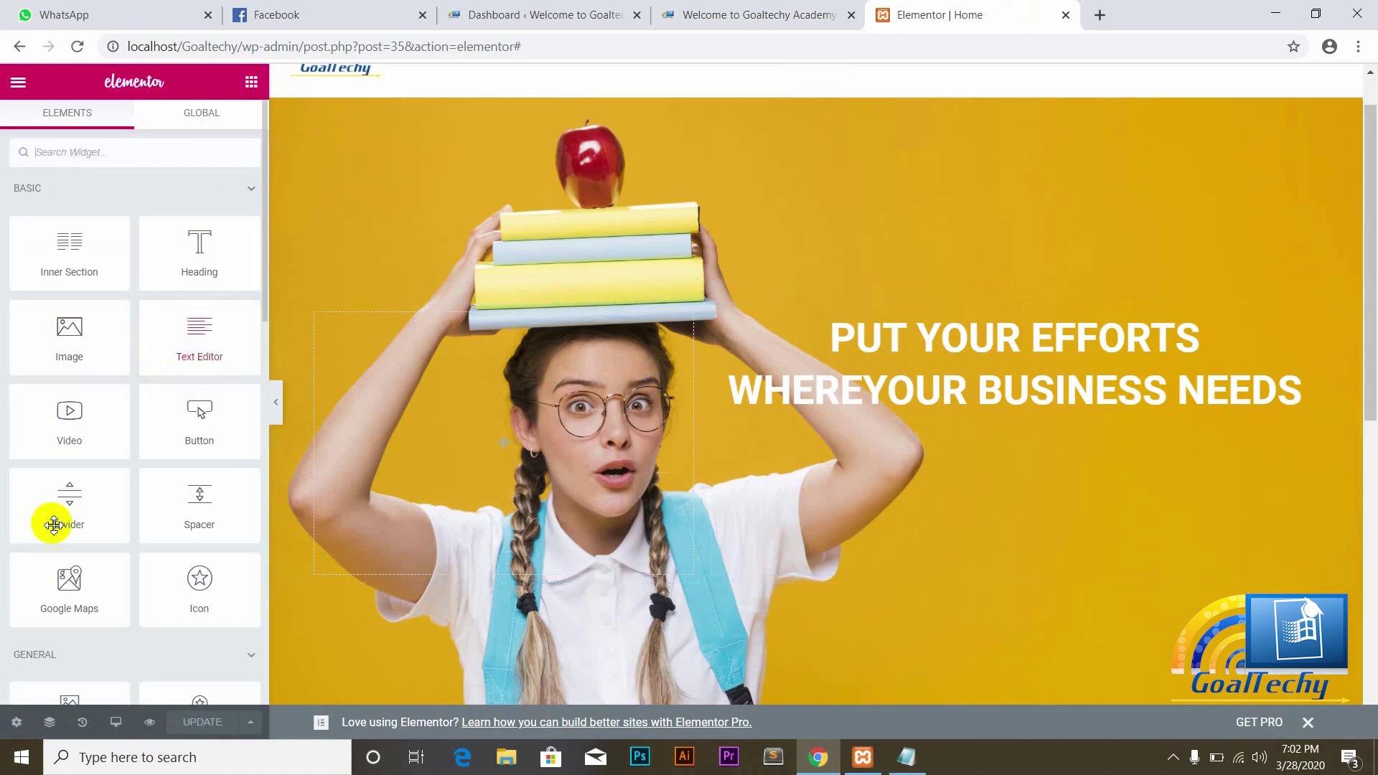
{"action": "left_click_drag", "start_coordinate": [196, 419], "coordinate": [951, 392]}
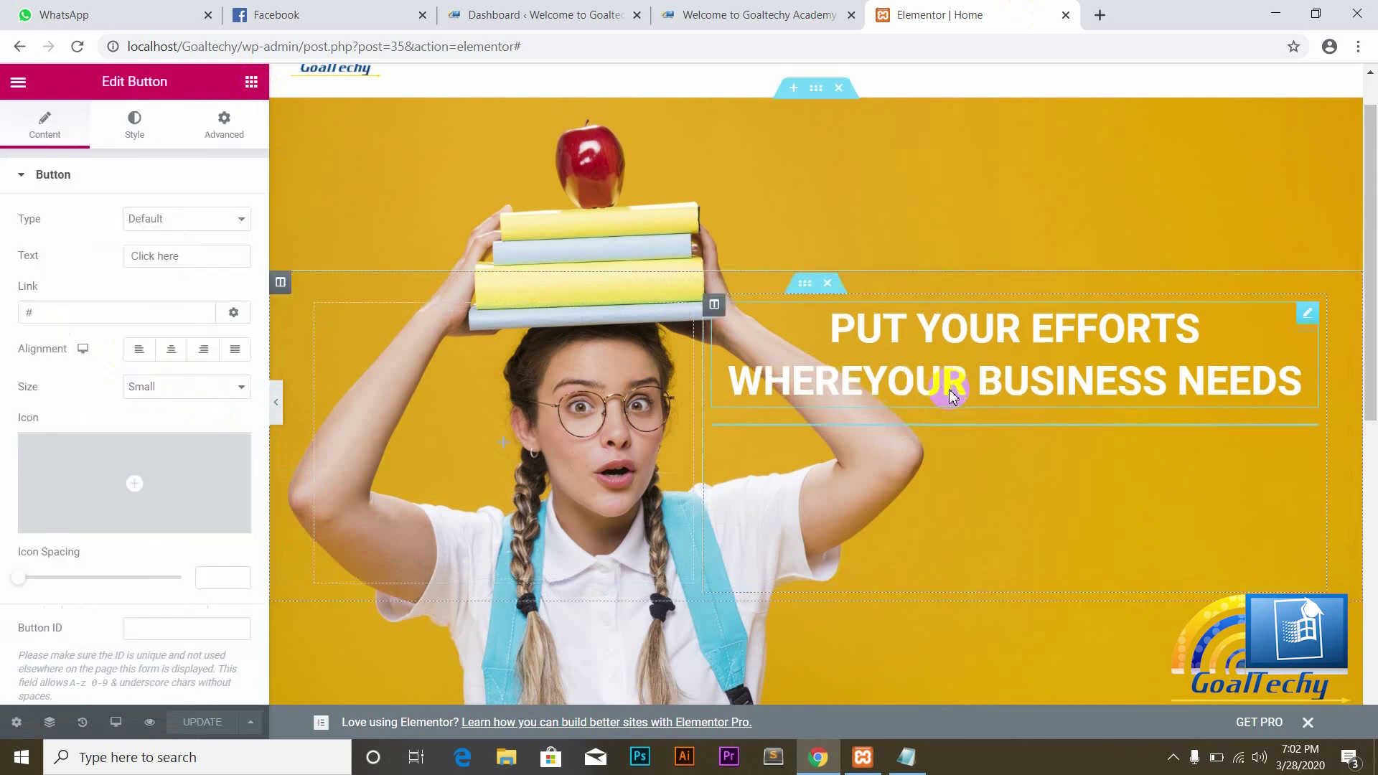
{"action": "left_click", "coordinate": [172, 355]}
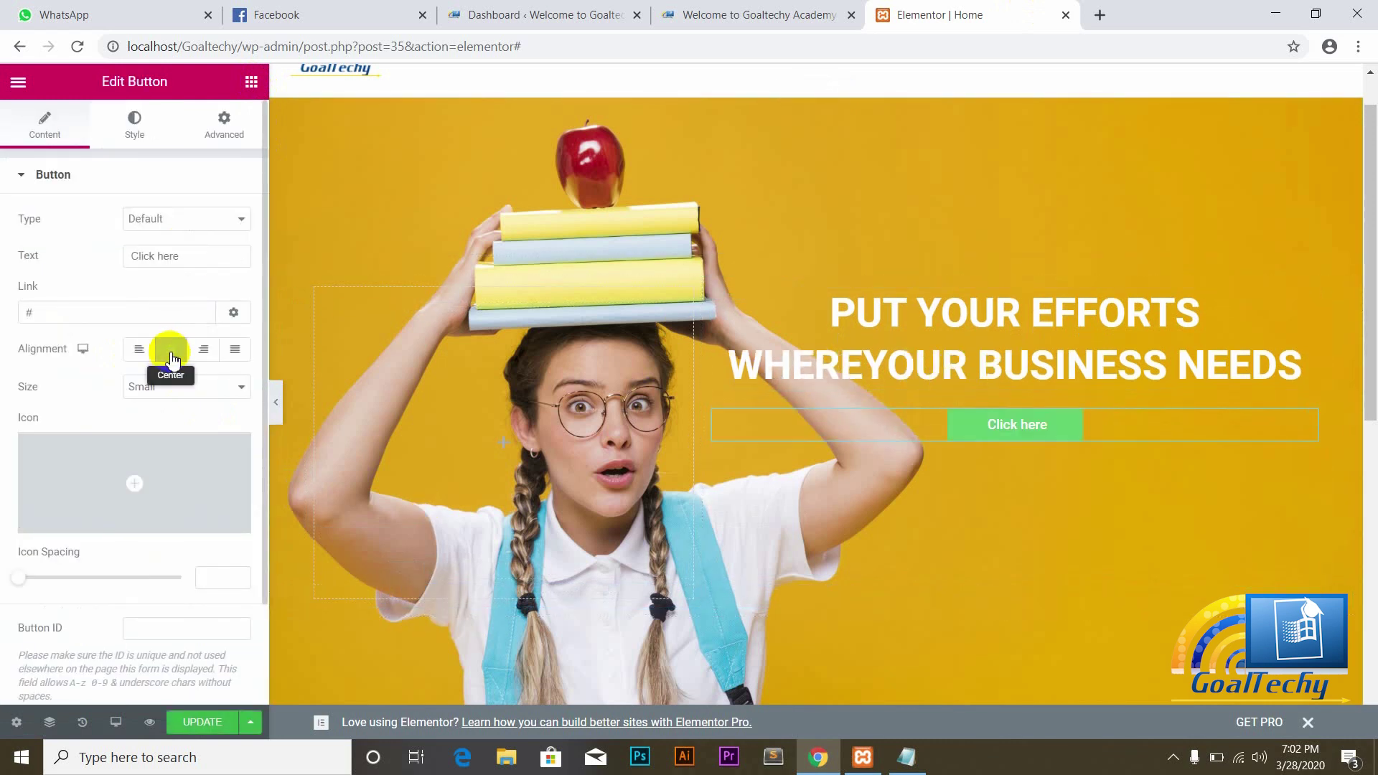
{"action": "left_click", "coordinate": [228, 397]}
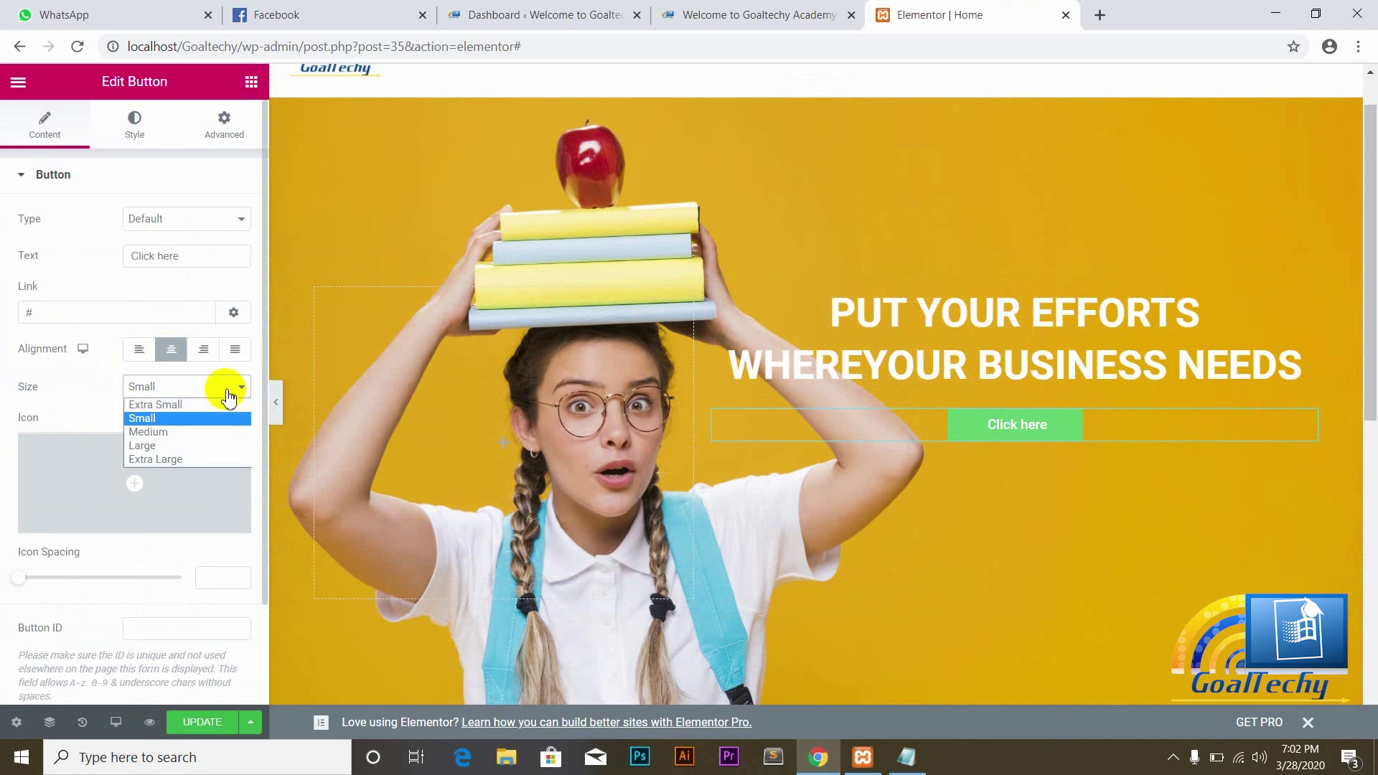
Step: Set the hero button size to Extra Large
{"action": "left_click", "coordinate": [143, 447]}
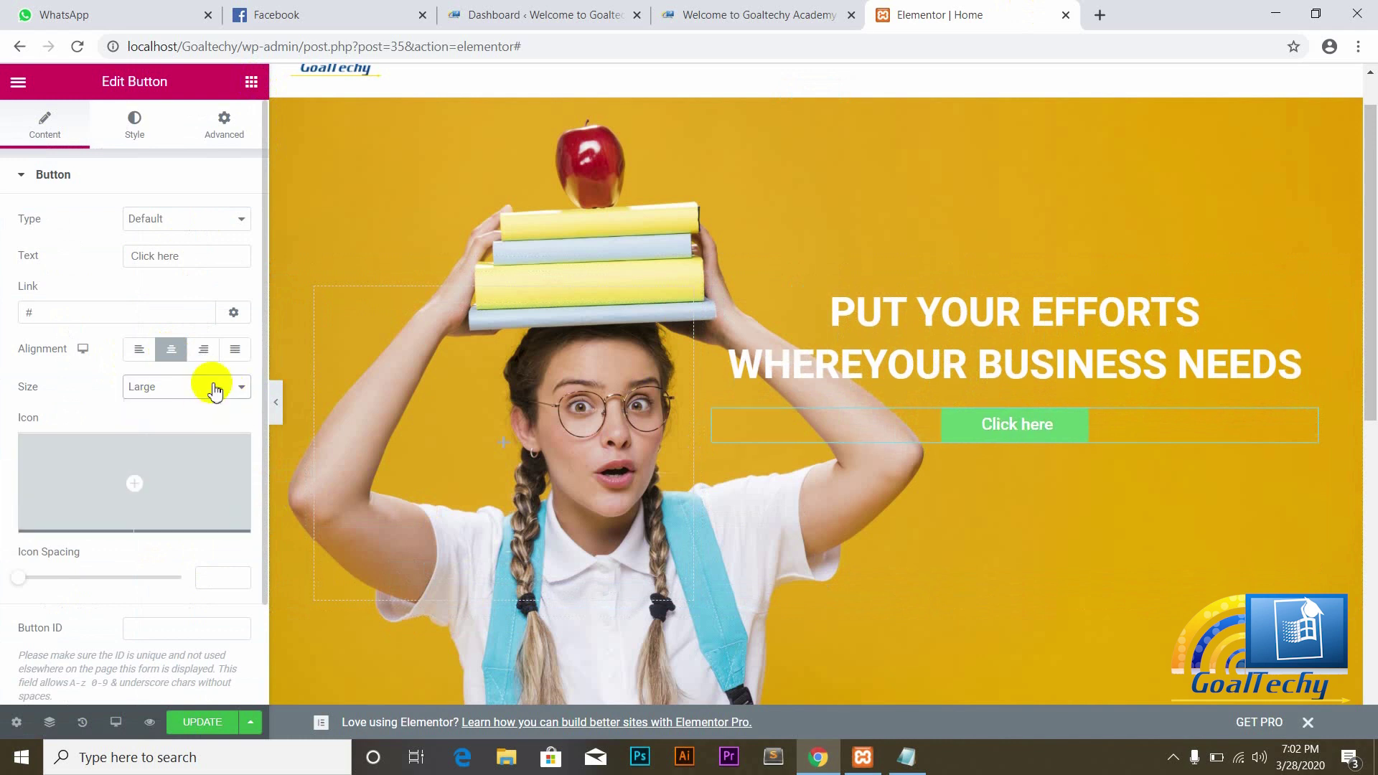
{"action": "left_click", "coordinate": [235, 393]}
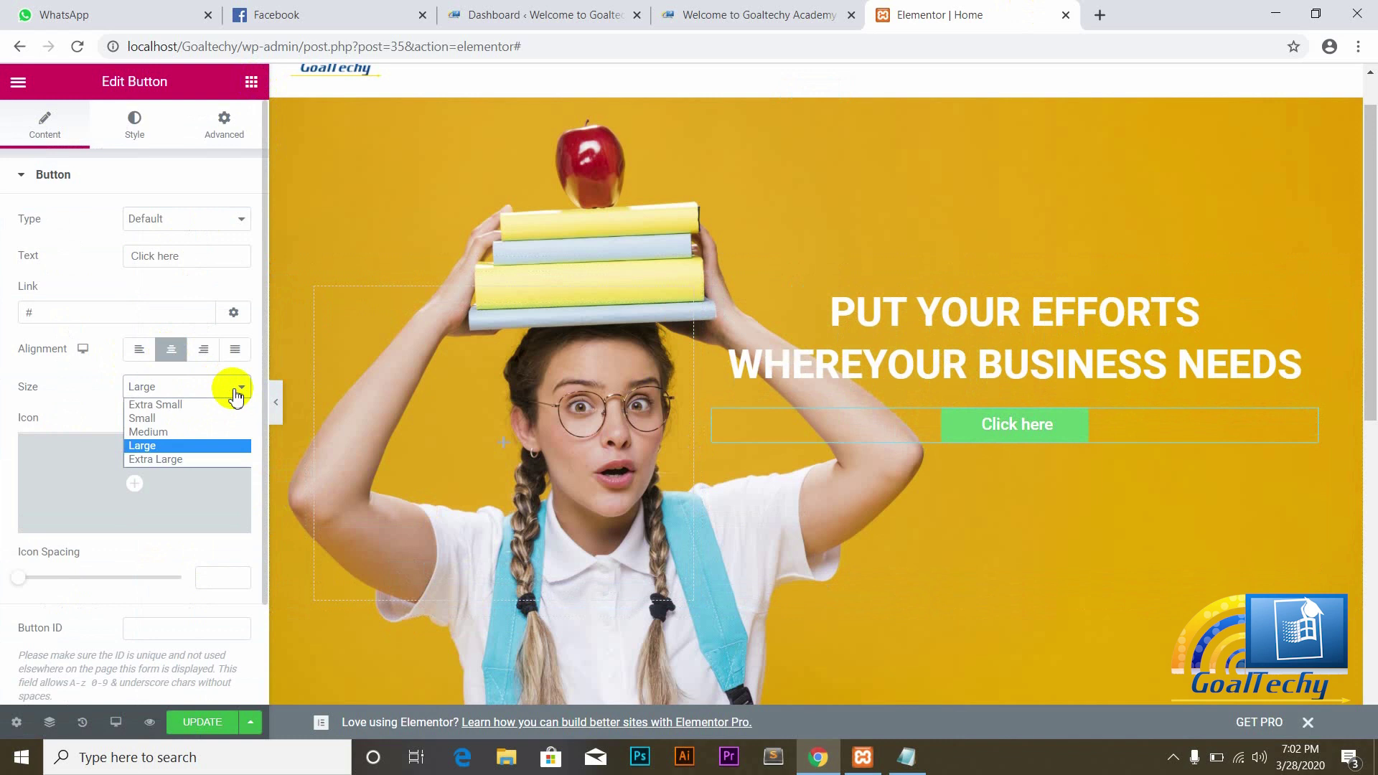
{"action": "left_click", "coordinate": [173, 463]}
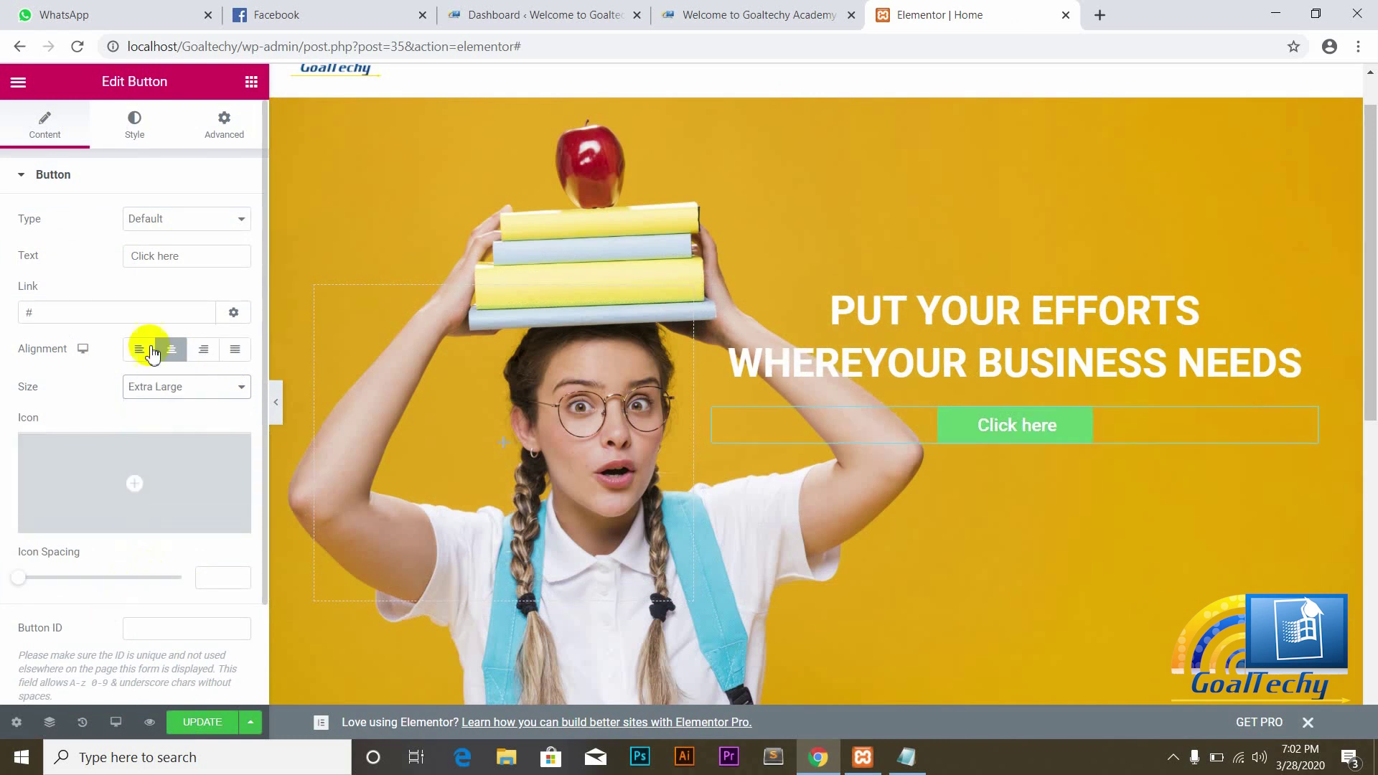
Step: Change the button label to SEE OUR SERVICES and restore its link to #
{"action": "left_click", "coordinate": [60, 316]}
{"action": "key", "text": "BackSpace"}
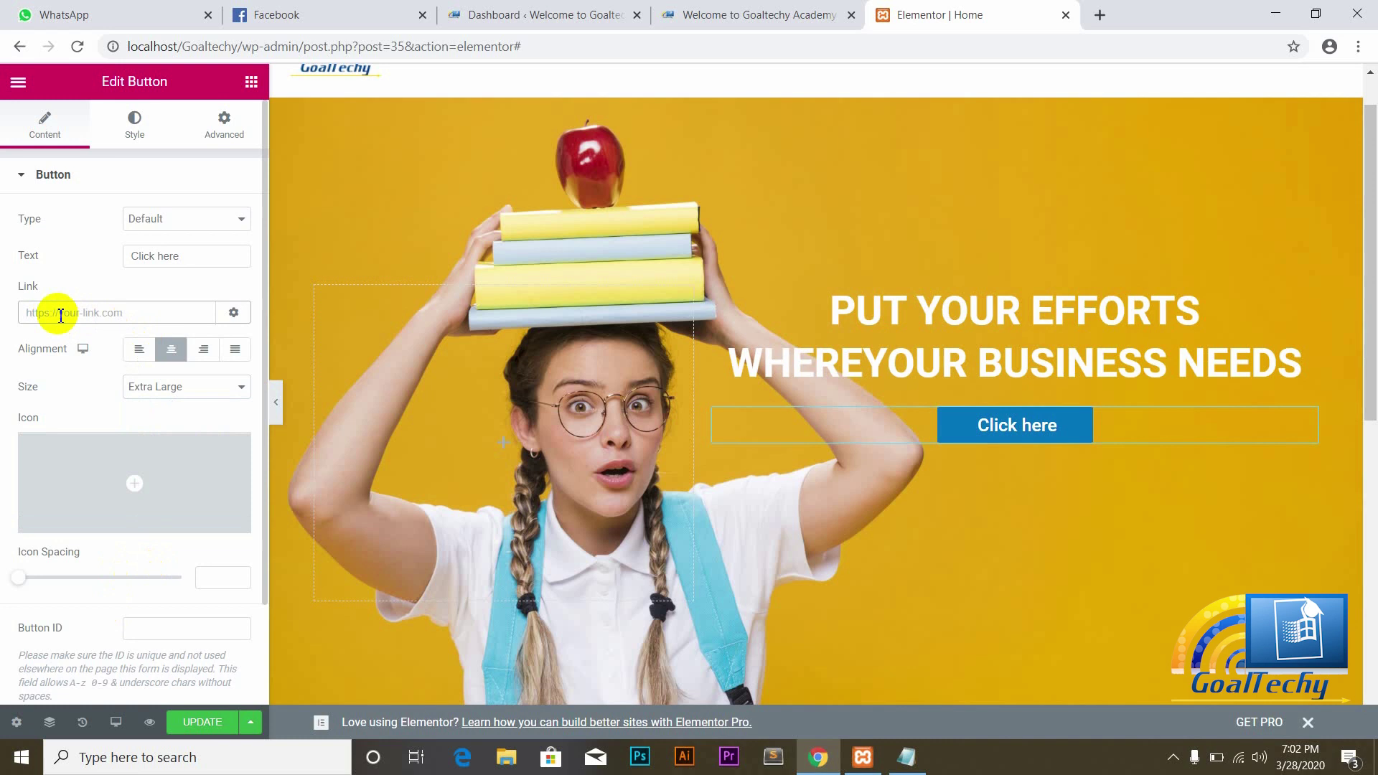
{"action": "type", "text": "SEE OUR SERVICES"}
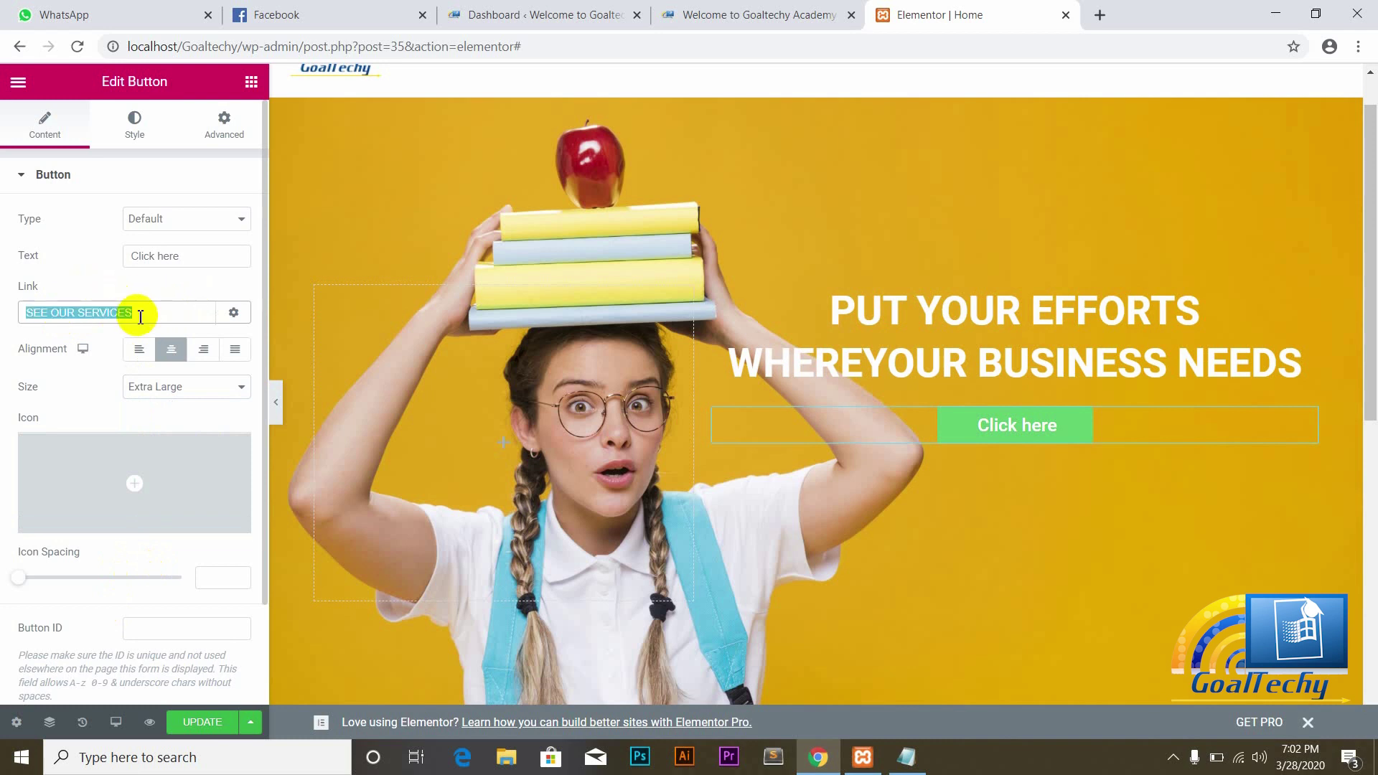
{"action": "left_click", "coordinate": [193, 260]}
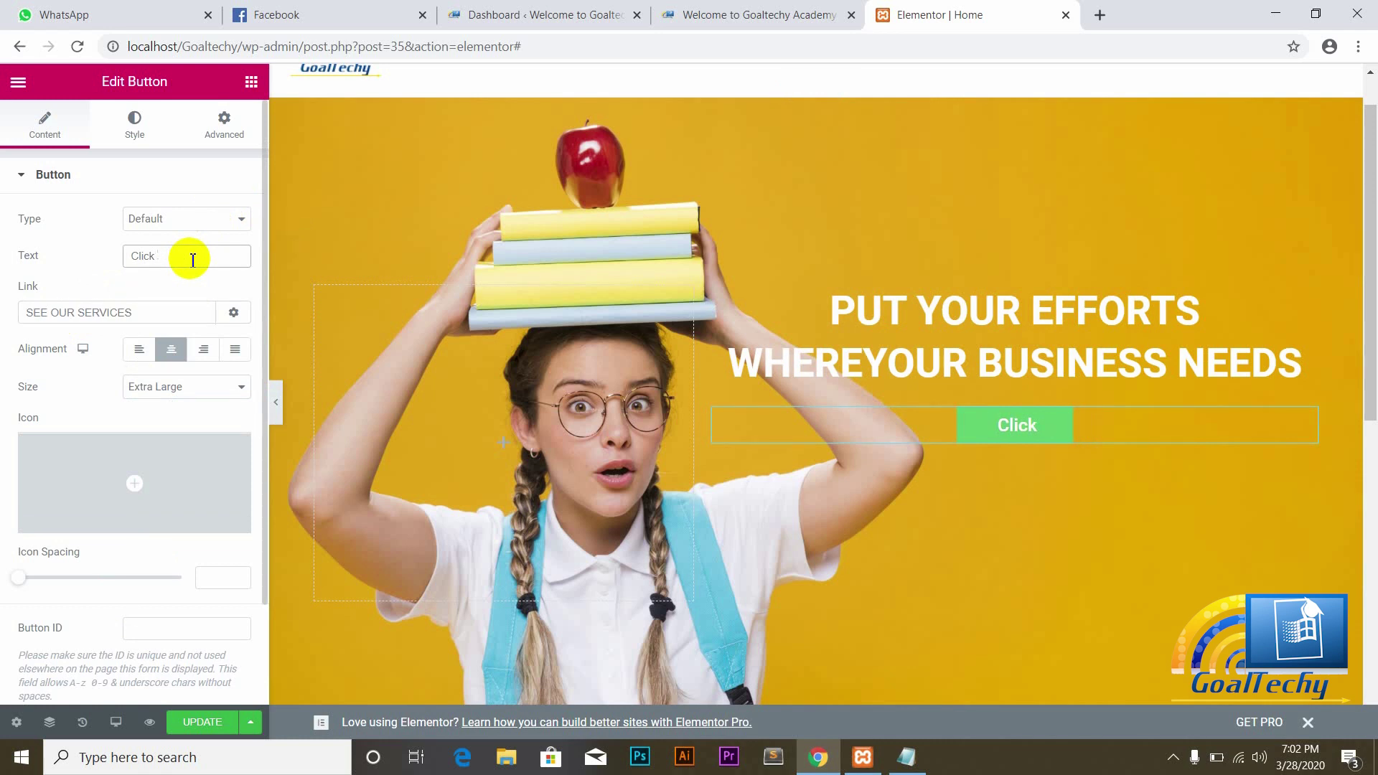
{"action": "type", "text": "SEE OUR SERVICES"}
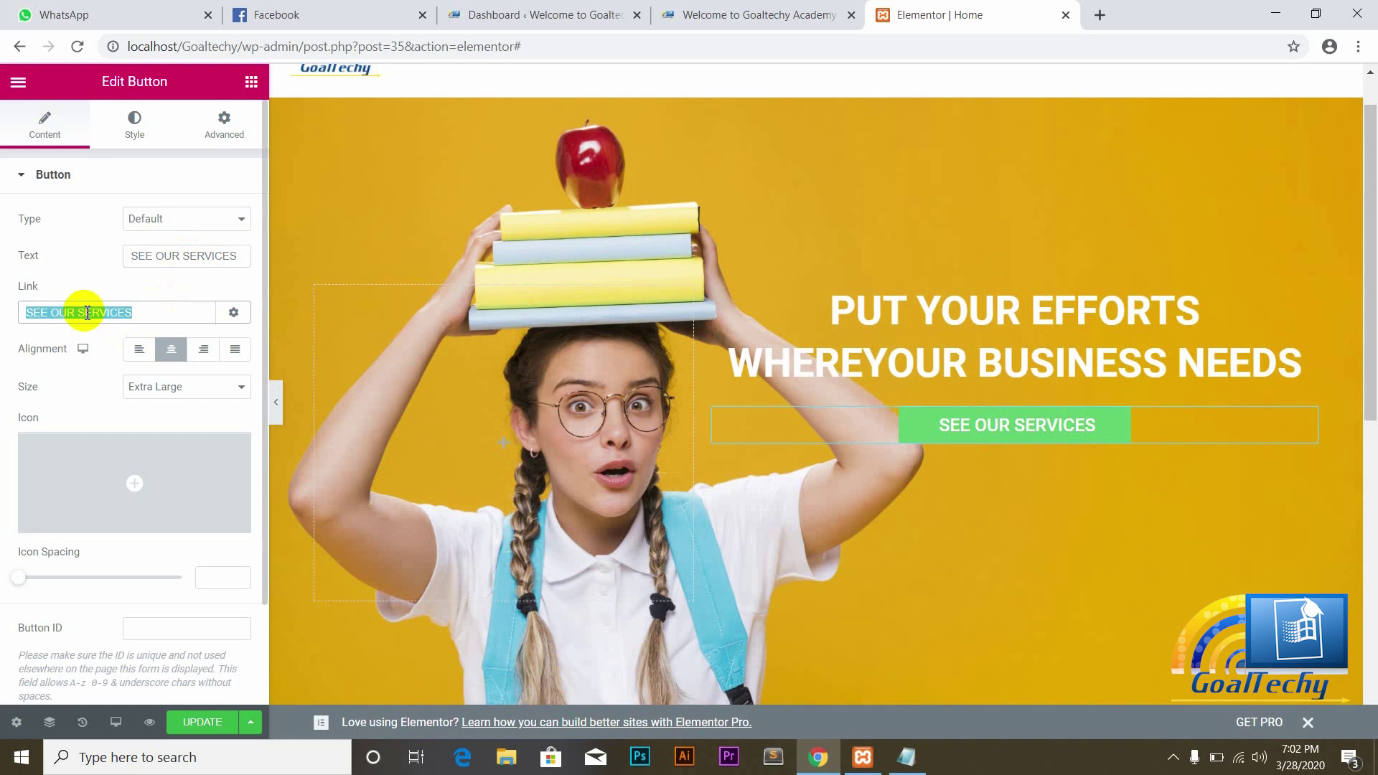
{"action": "key", "text": "BackSpace"}
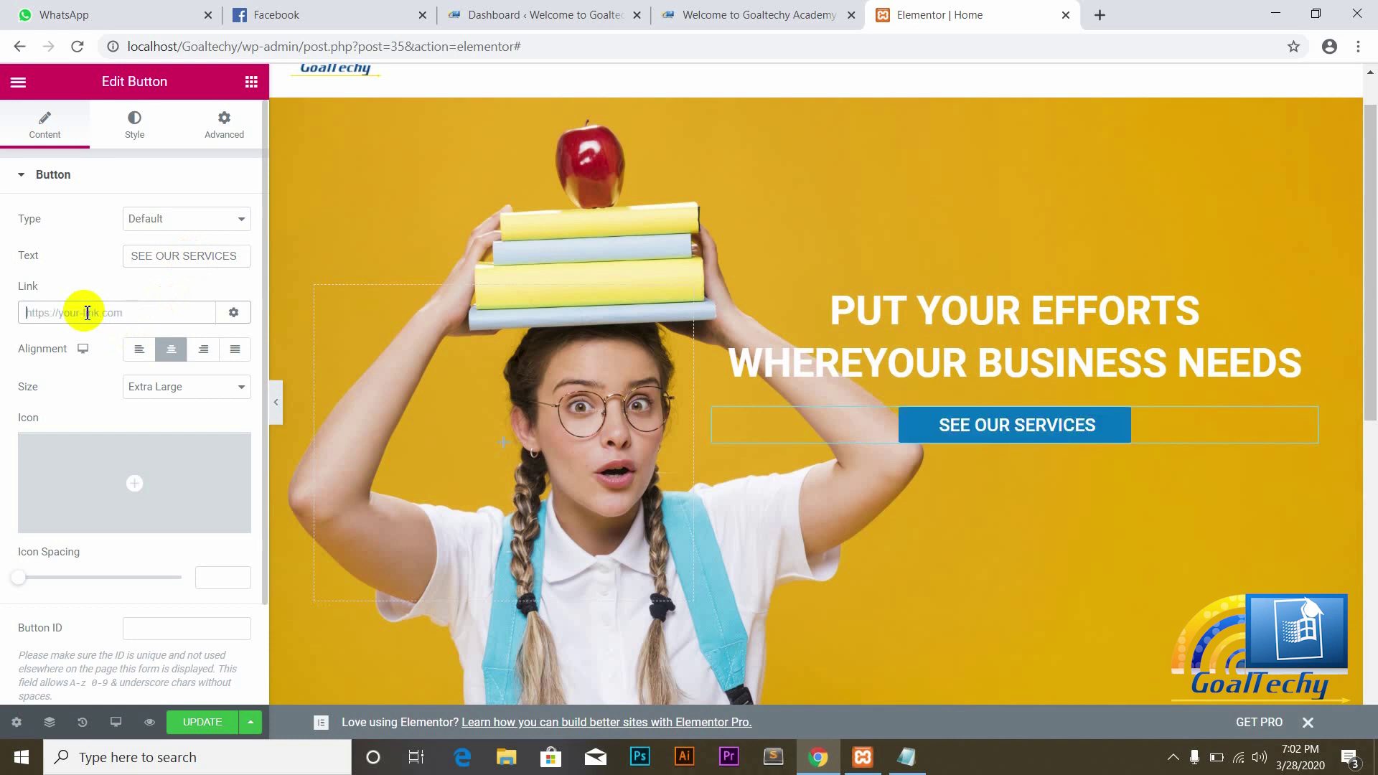
Step: Open the live Our Services page in a new tab and copy its address, localhost/Goaltechy/our-services/
{"action": "type", "text": "#"}
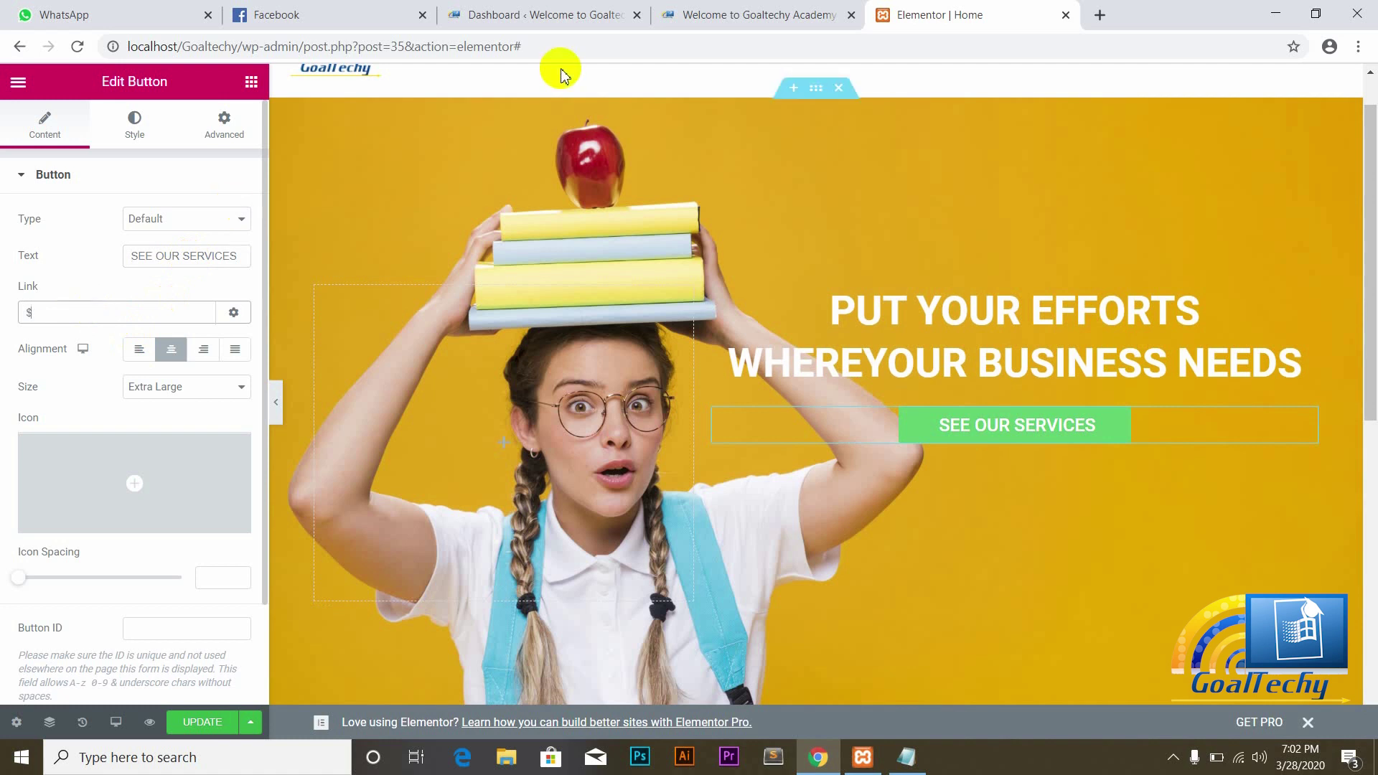
{"action": "left_click", "coordinate": [725, 15]}
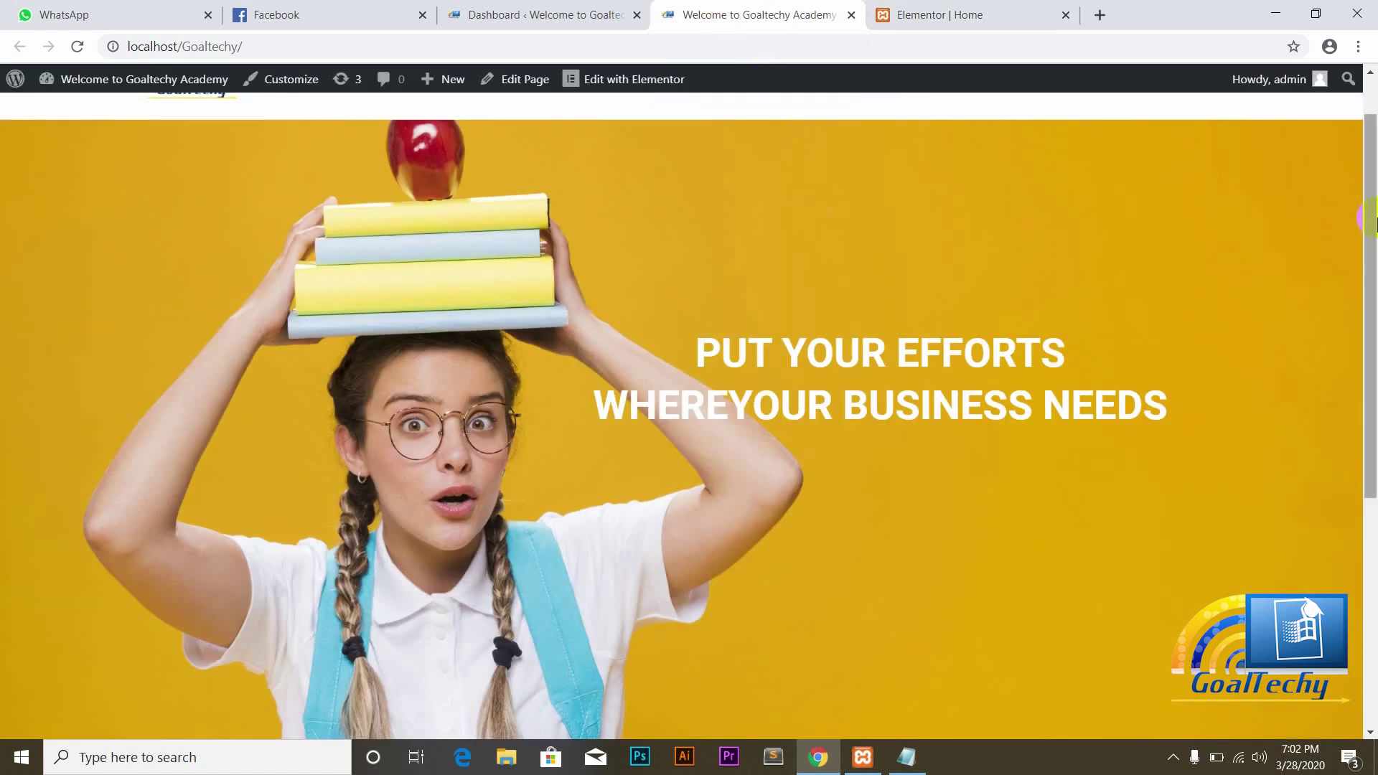
{"action": "left_click_drag", "start_coordinate": [1371, 193], "coordinate": [1365, 112]}
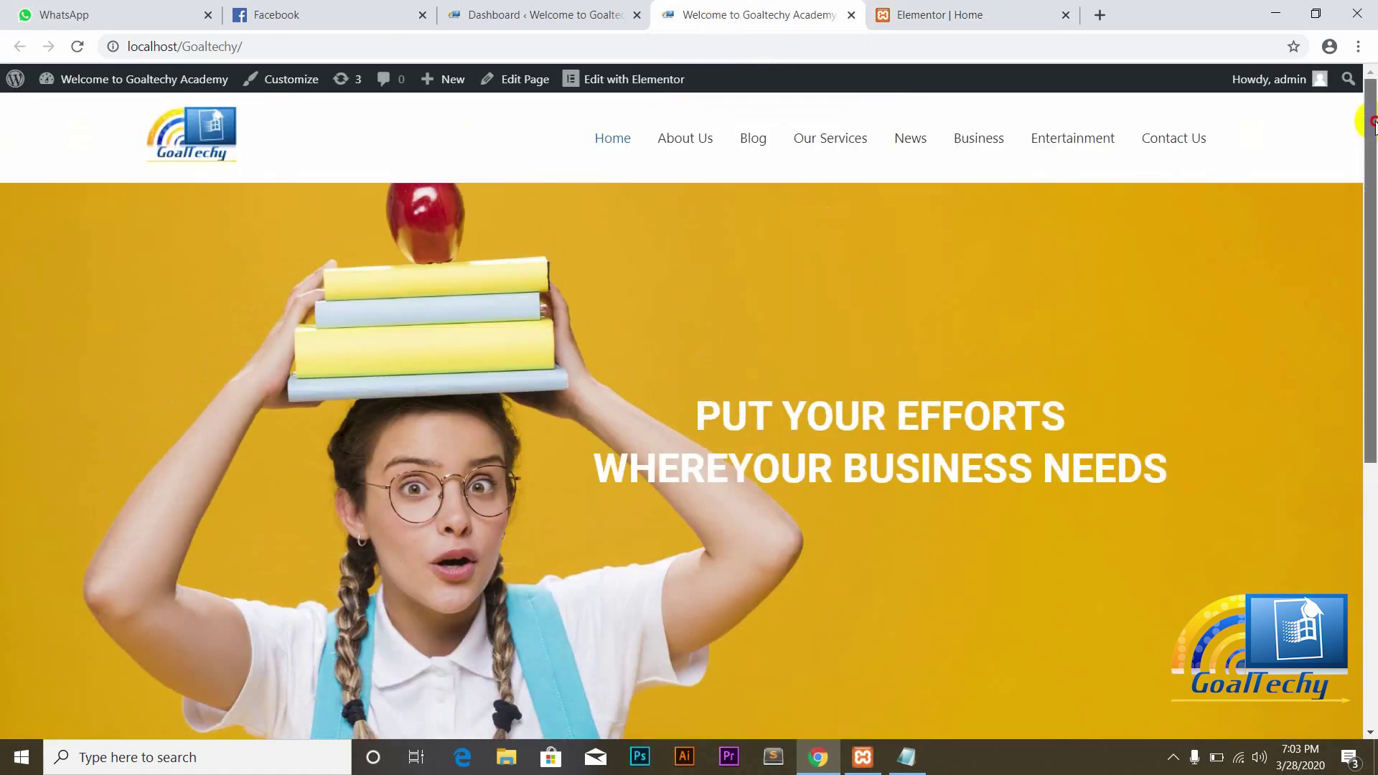
{"action": "right_click", "coordinate": [829, 143]}
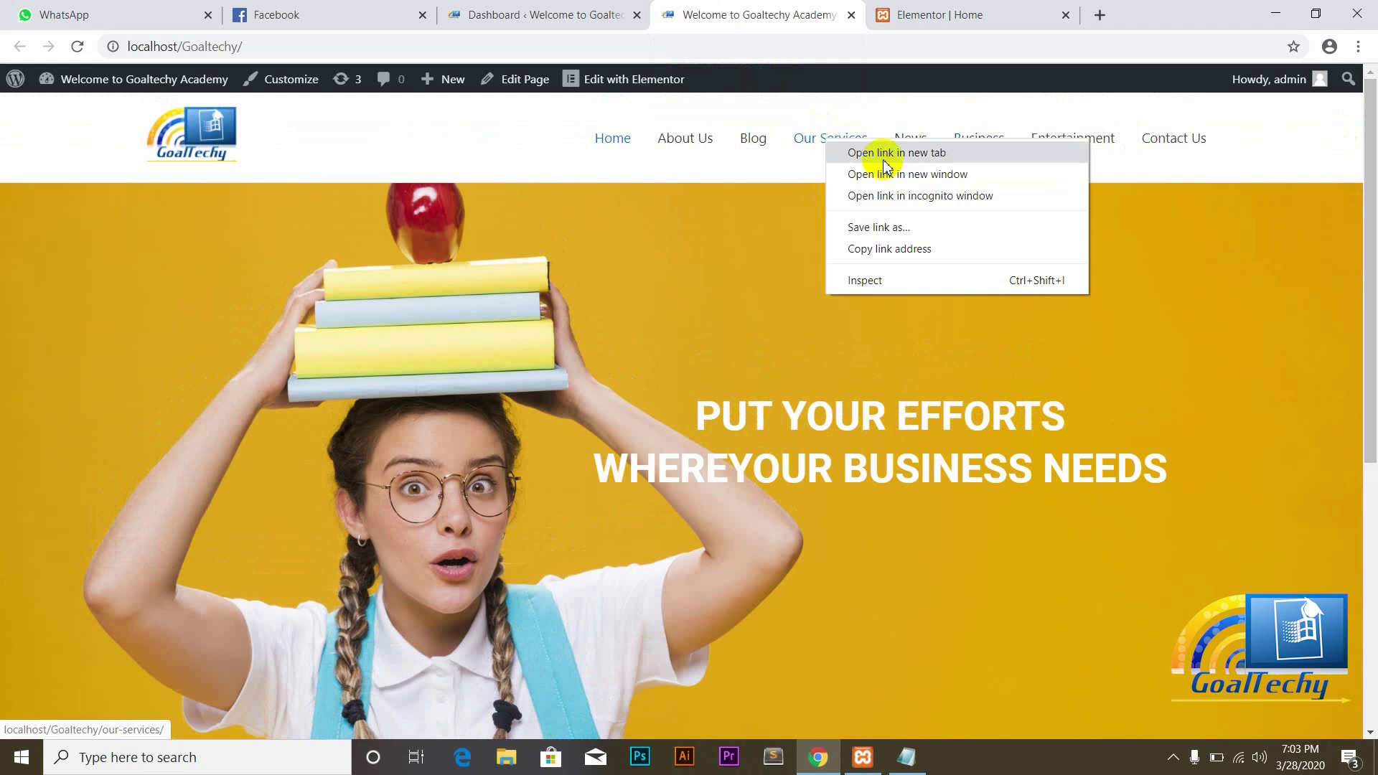
{"action": "left_click", "coordinate": [840, 149]}
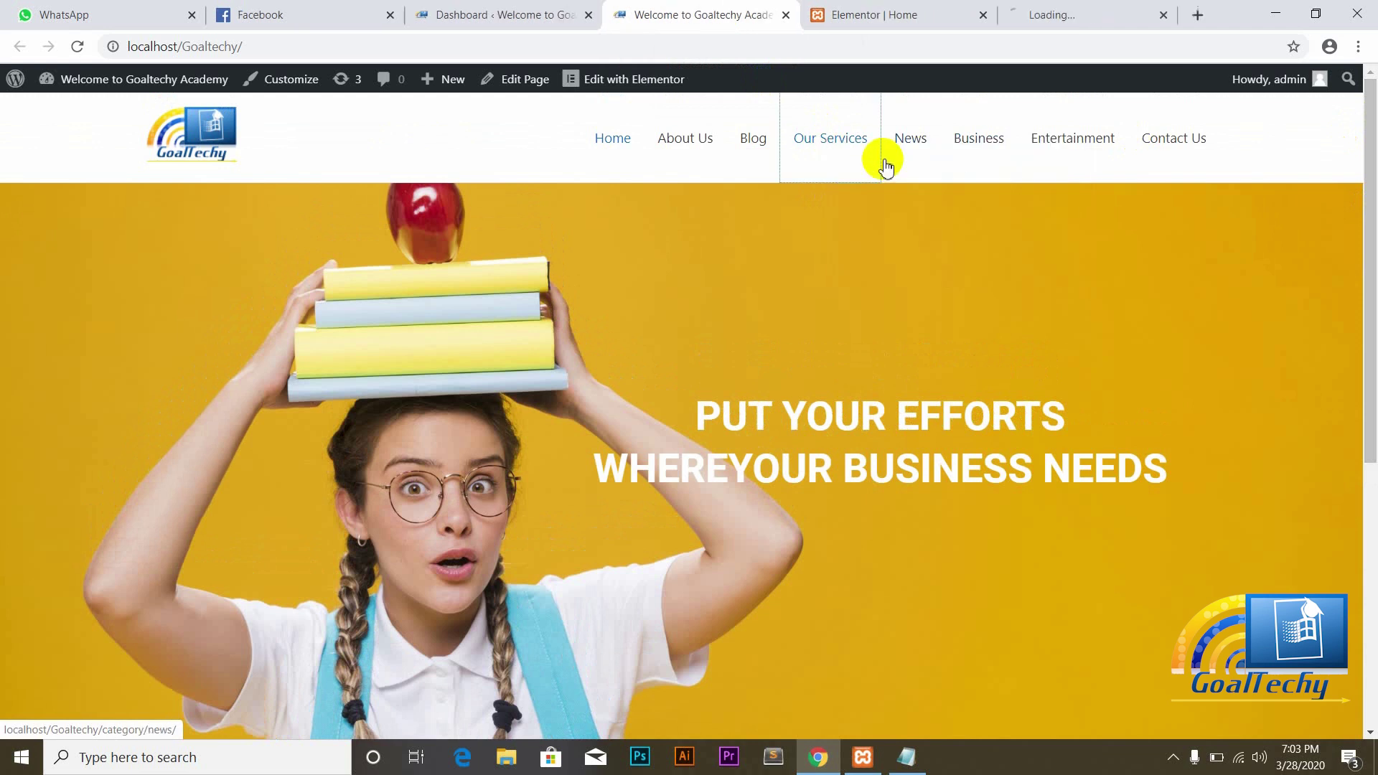
{"action": "left_click", "coordinate": [1070, 17]}
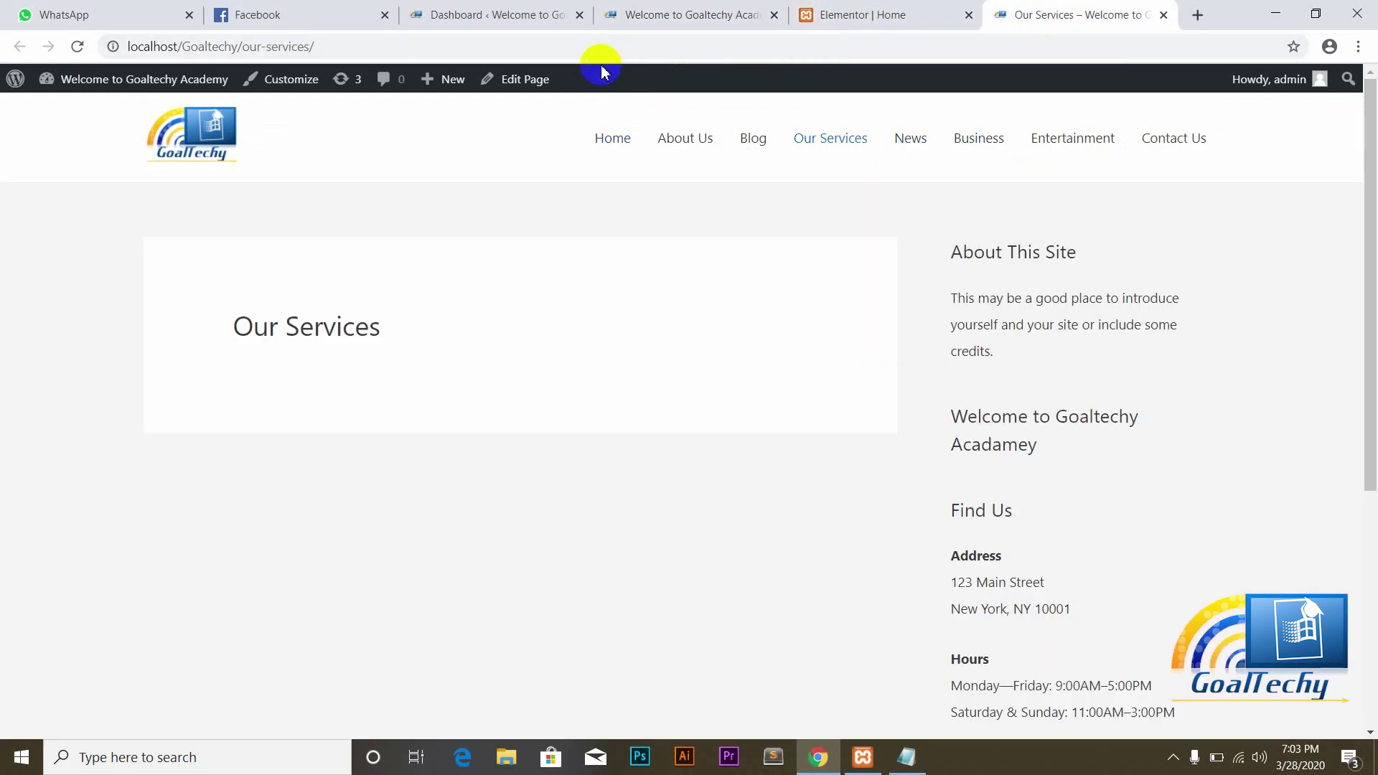
{"action": "left_click", "coordinate": [287, 53]}
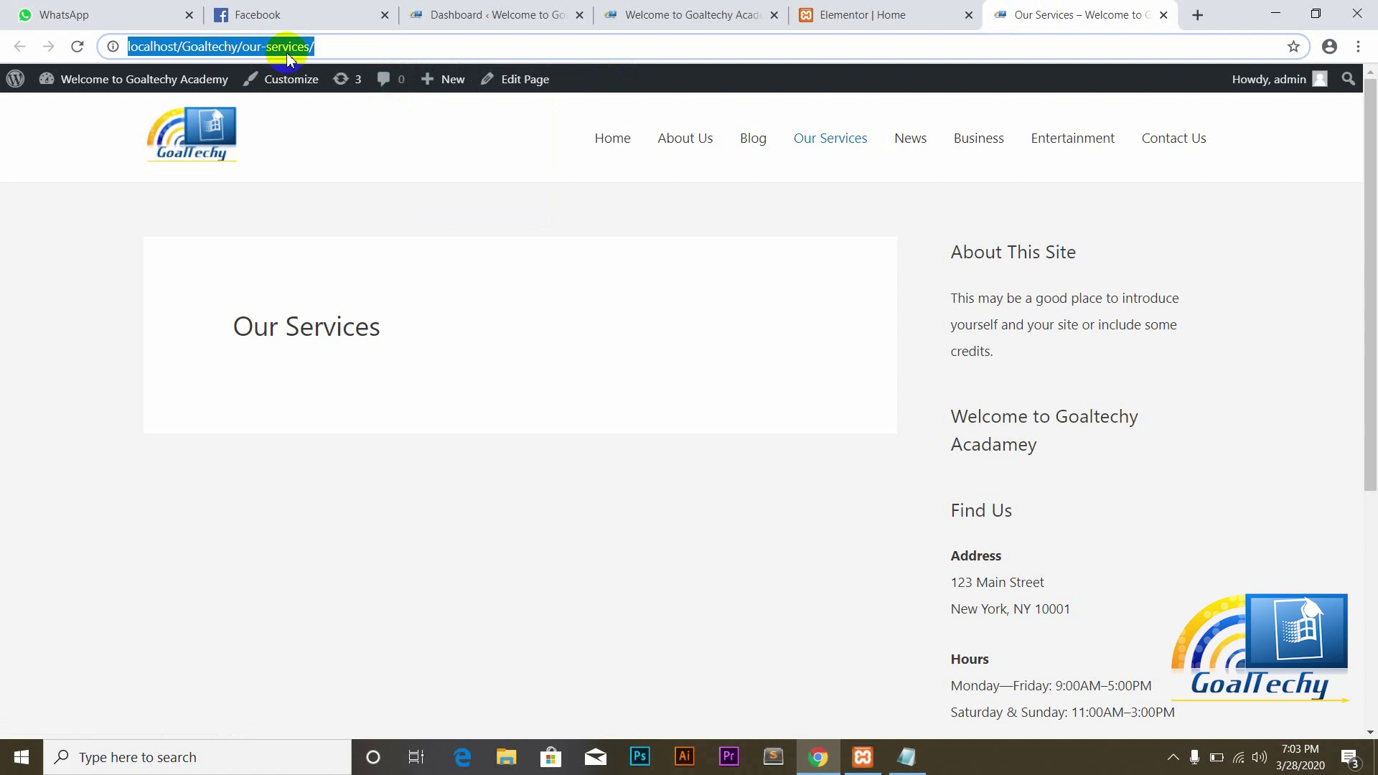
{"action": "left_click", "coordinate": [836, 13]}
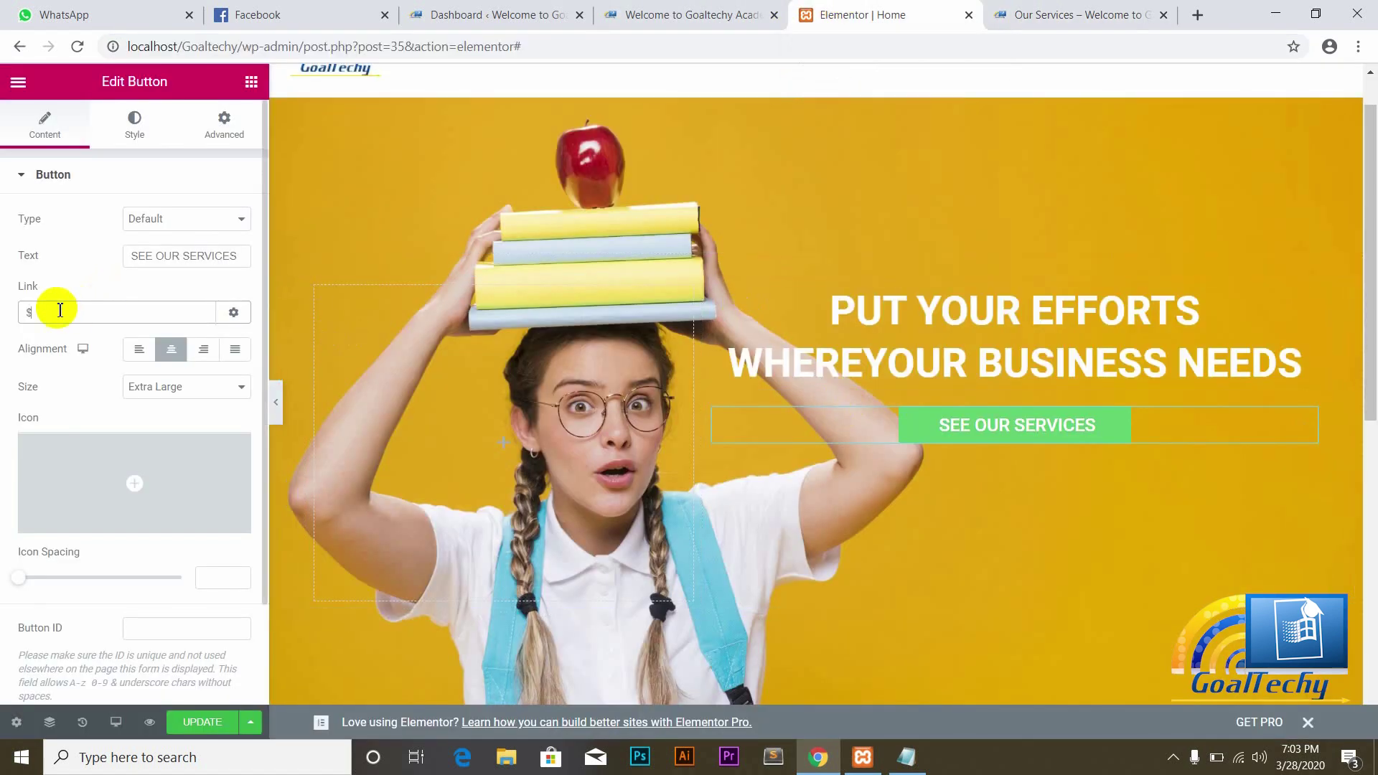
{"action": "left_click", "coordinate": [60, 309]}
{"action": "key", "text": "BackSpace"}
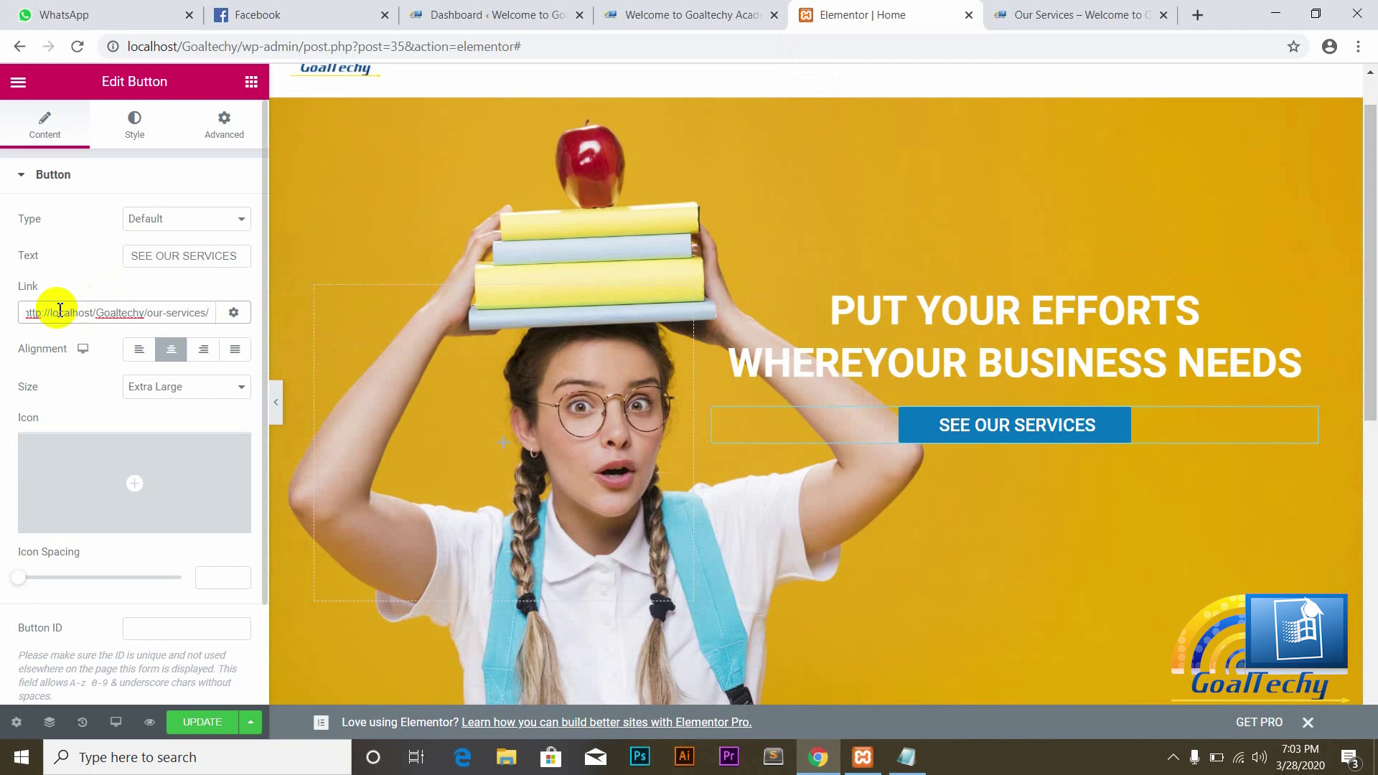
{"action": "left_click", "coordinate": [69, 290]}
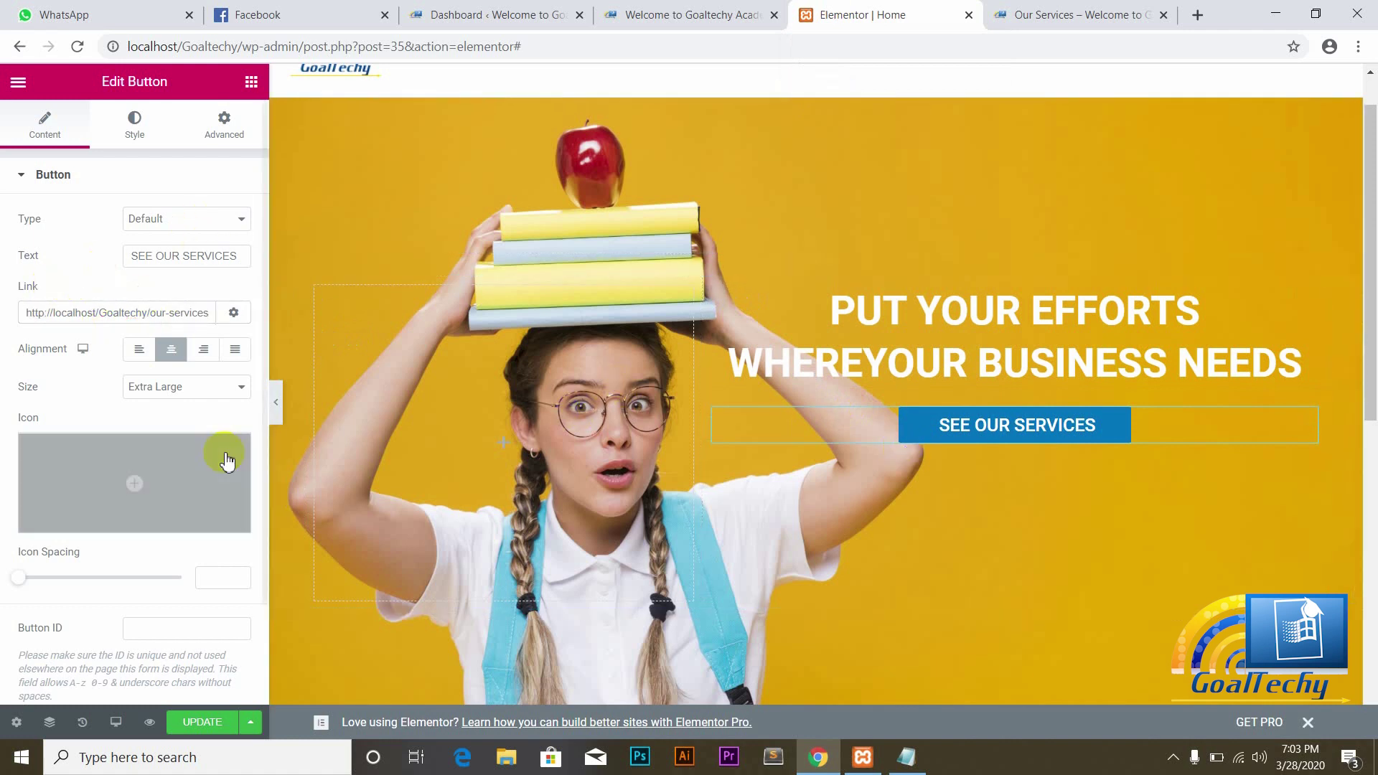
{"action": "scroll", "coordinate": [263, 505], "scroll_direction": "down", "scroll_amount": 2}
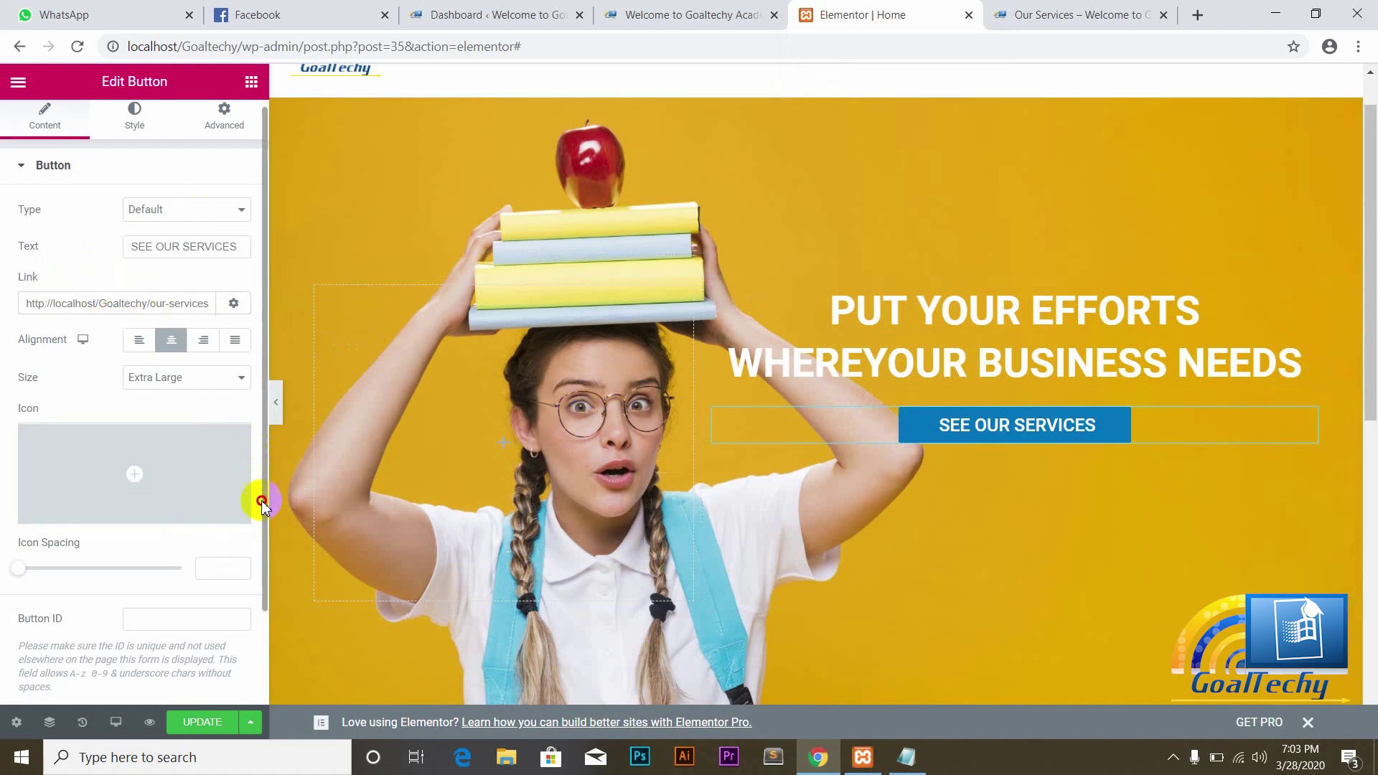
{"action": "left_click_drag", "start_coordinate": [263, 504], "coordinate": [240, 388]}
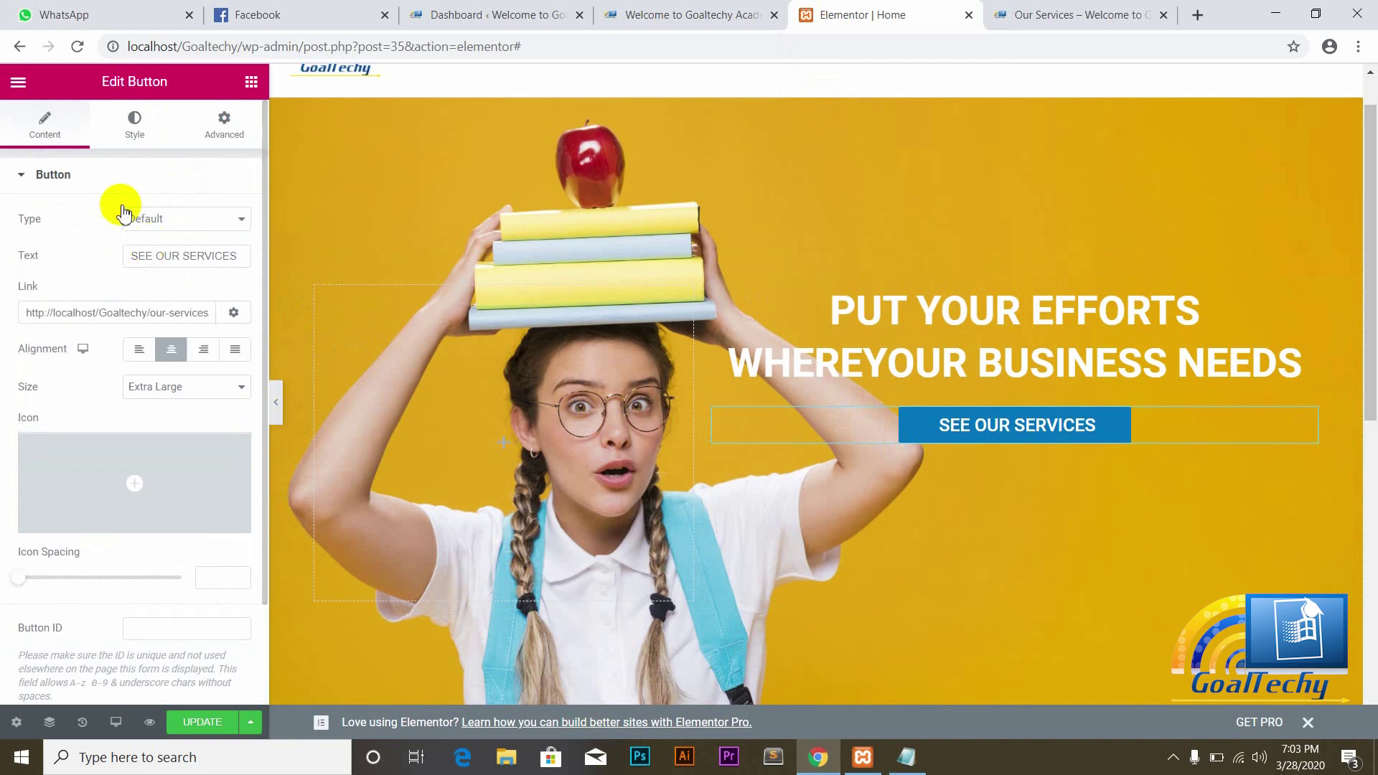
{"action": "left_click", "coordinate": [137, 125]}
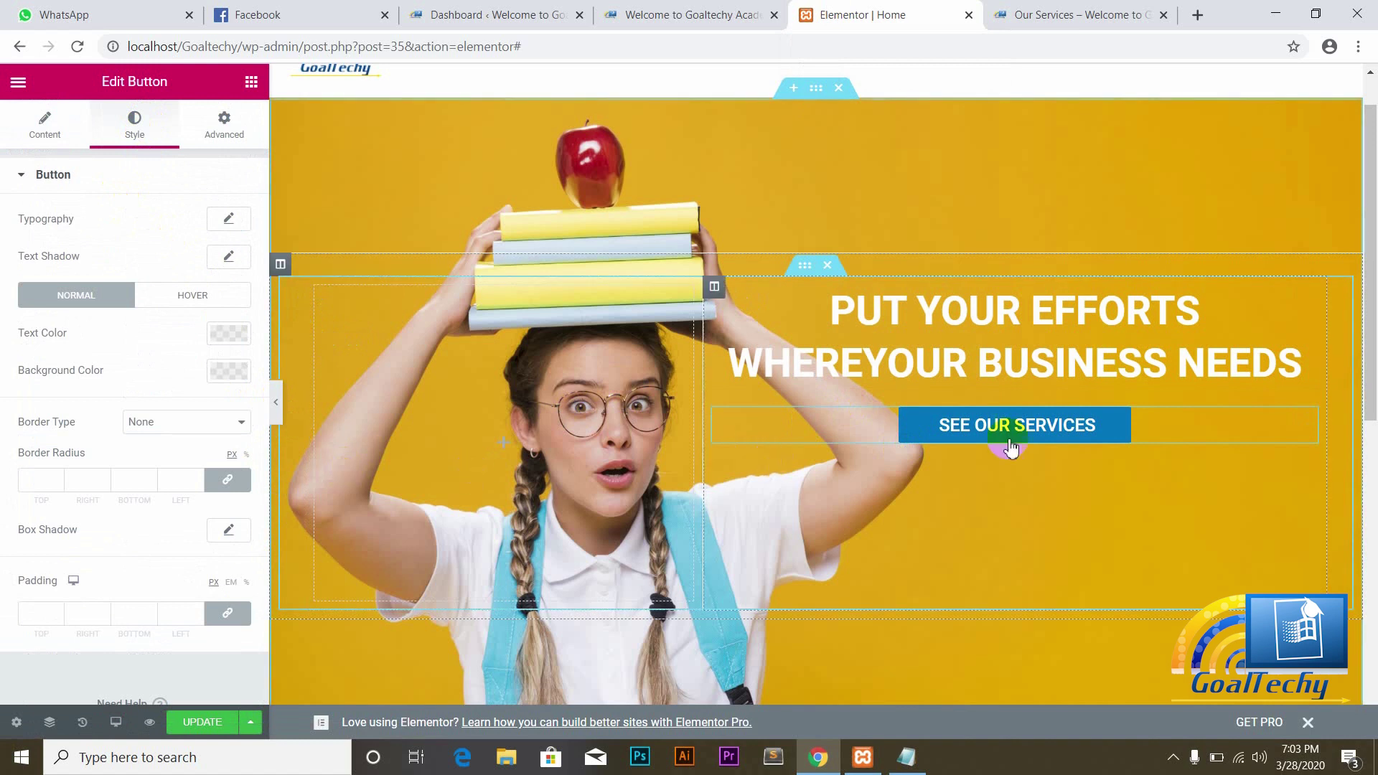
Step: Give the SEE OUR SERVICES button a blue #4054B2 background
{"action": "scroll", "coordinate": [1360, 375], "scroll_direction": "up", "scroll_amount": 1}
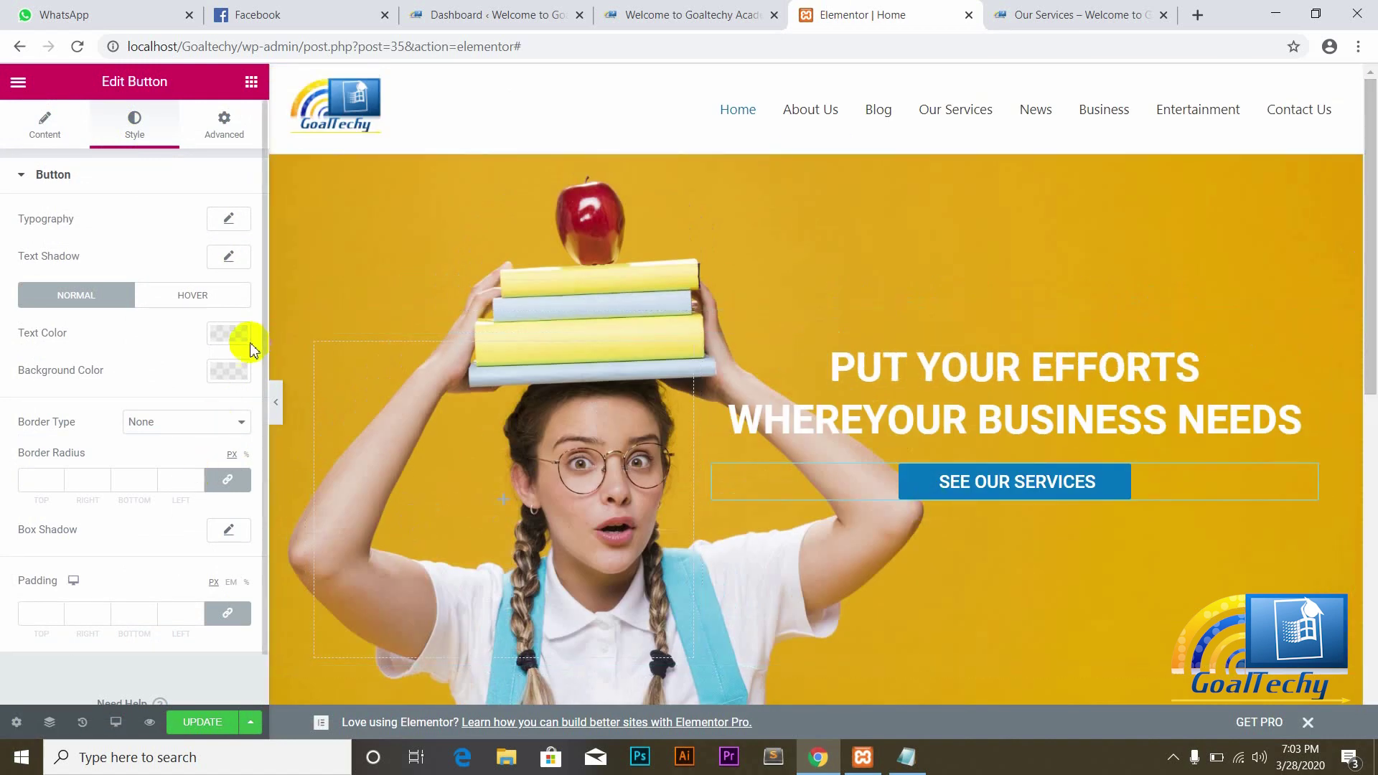
{"action": "left_click", "coordinate": [230, 369]}
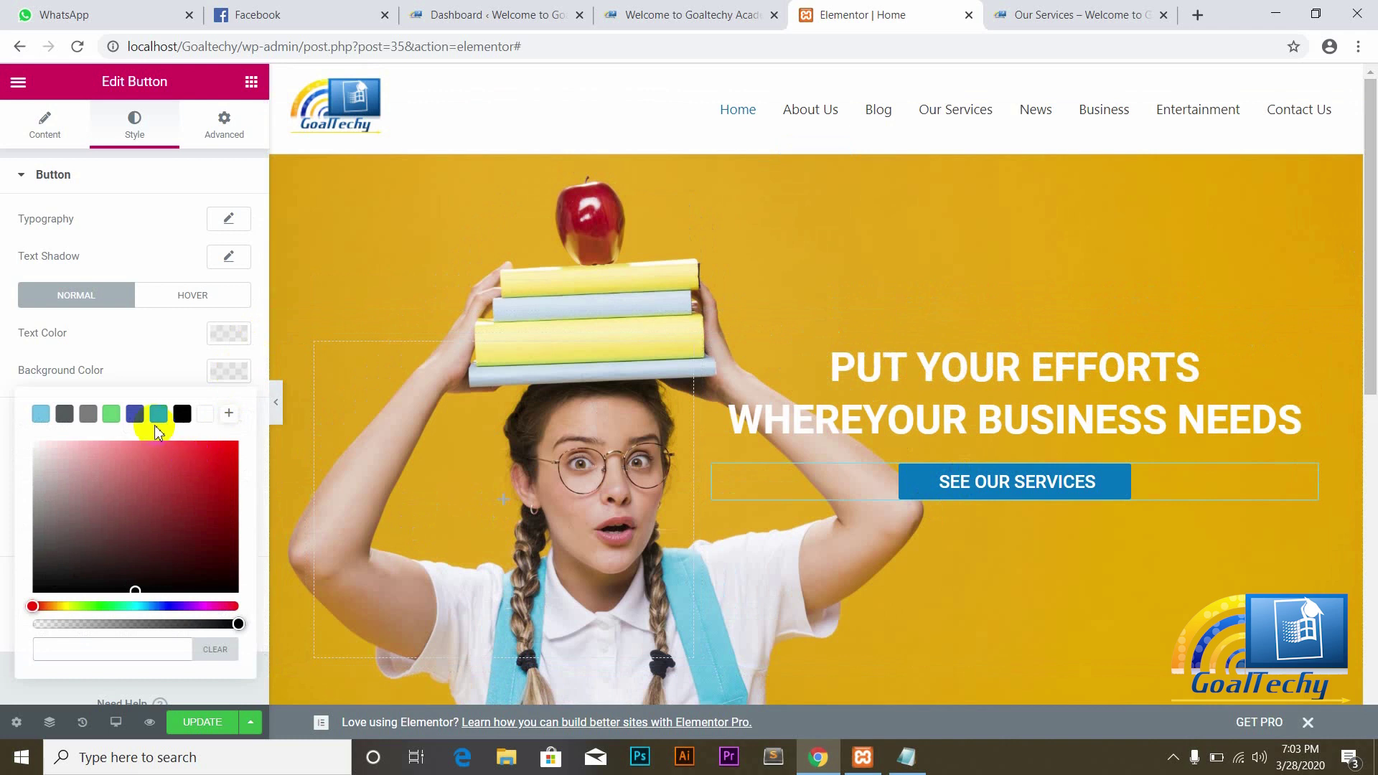
{"action": "left_click", "coordinate": [137, 417]}
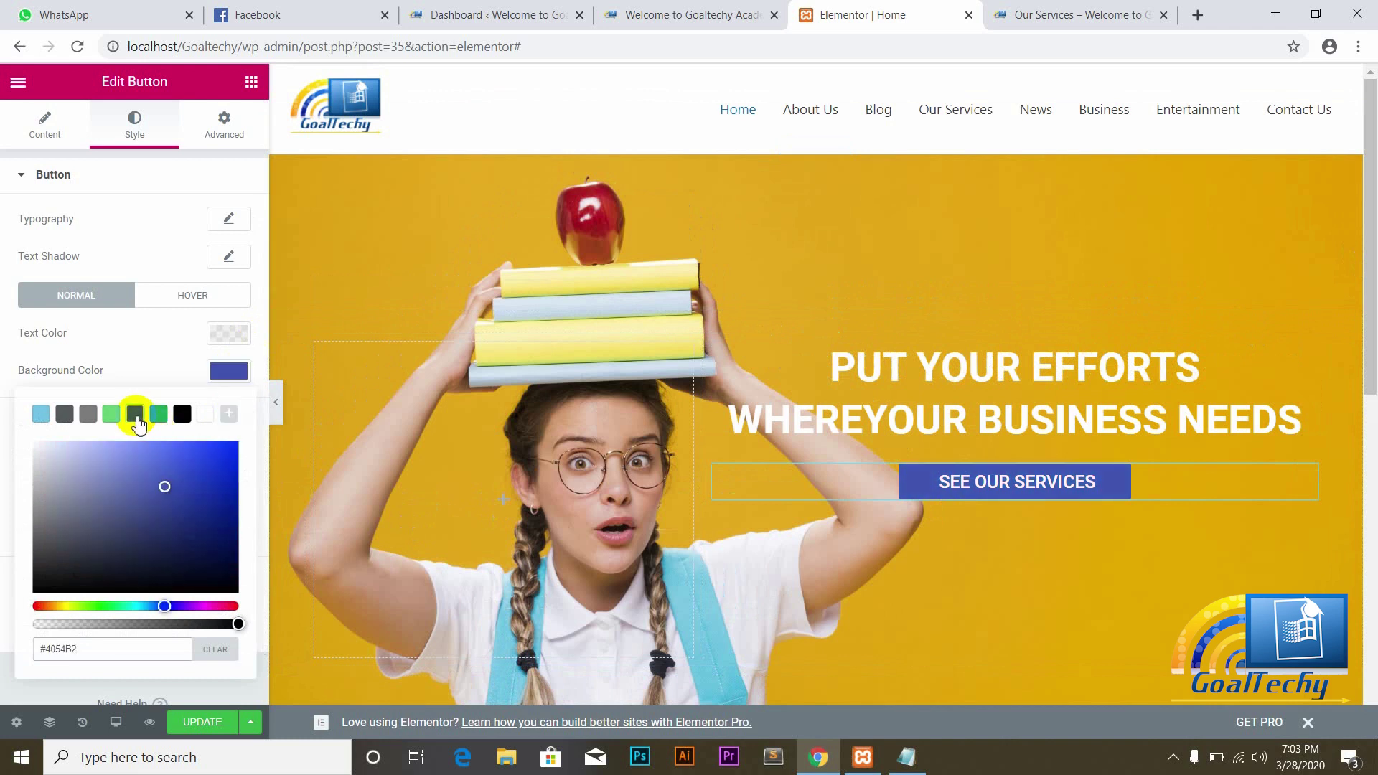
{"action": "left_click", "coordinate": [142, 357]}
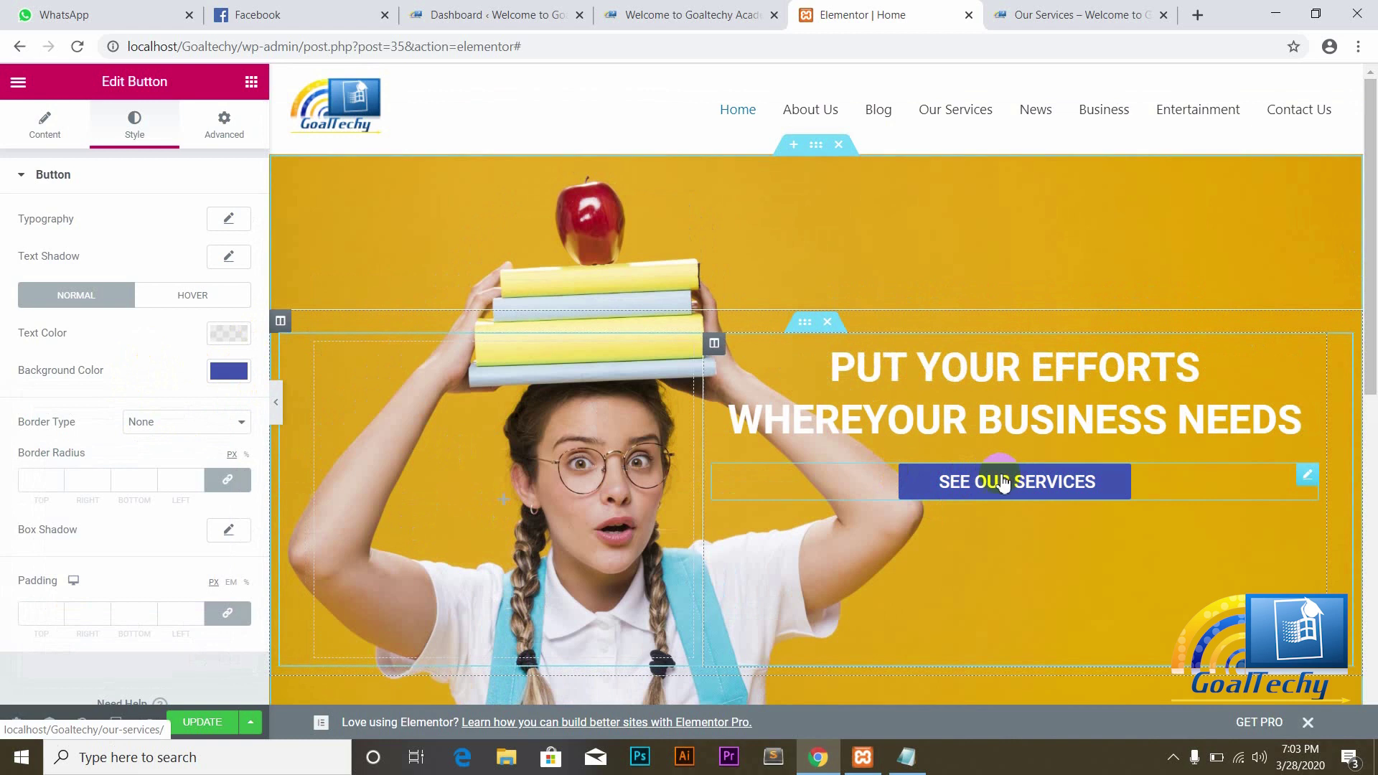
Step: Switch to the button's hover state and review its background and text colour choices
{"action": "left_click", "coordinate": [203, 305]}
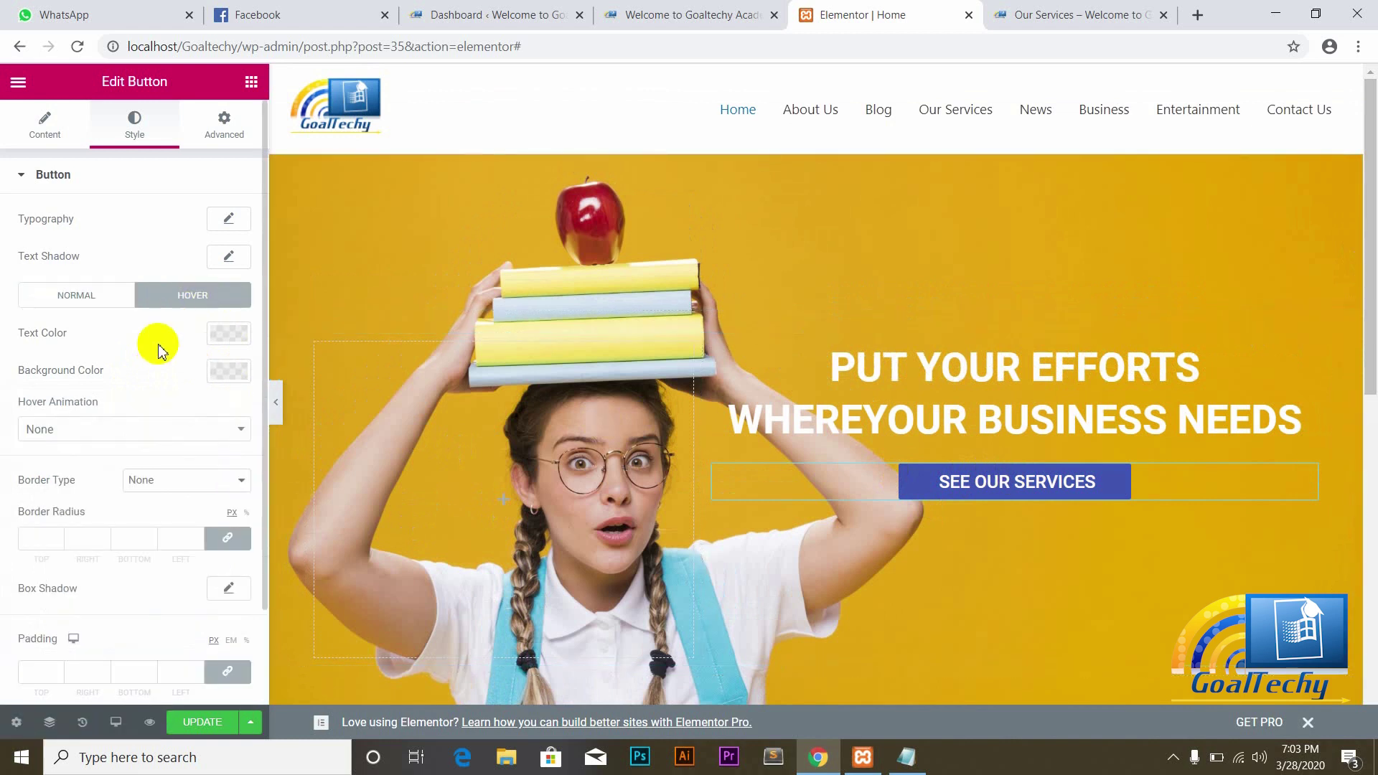
{"action": "left_click", "coordinate": [229, 375]}
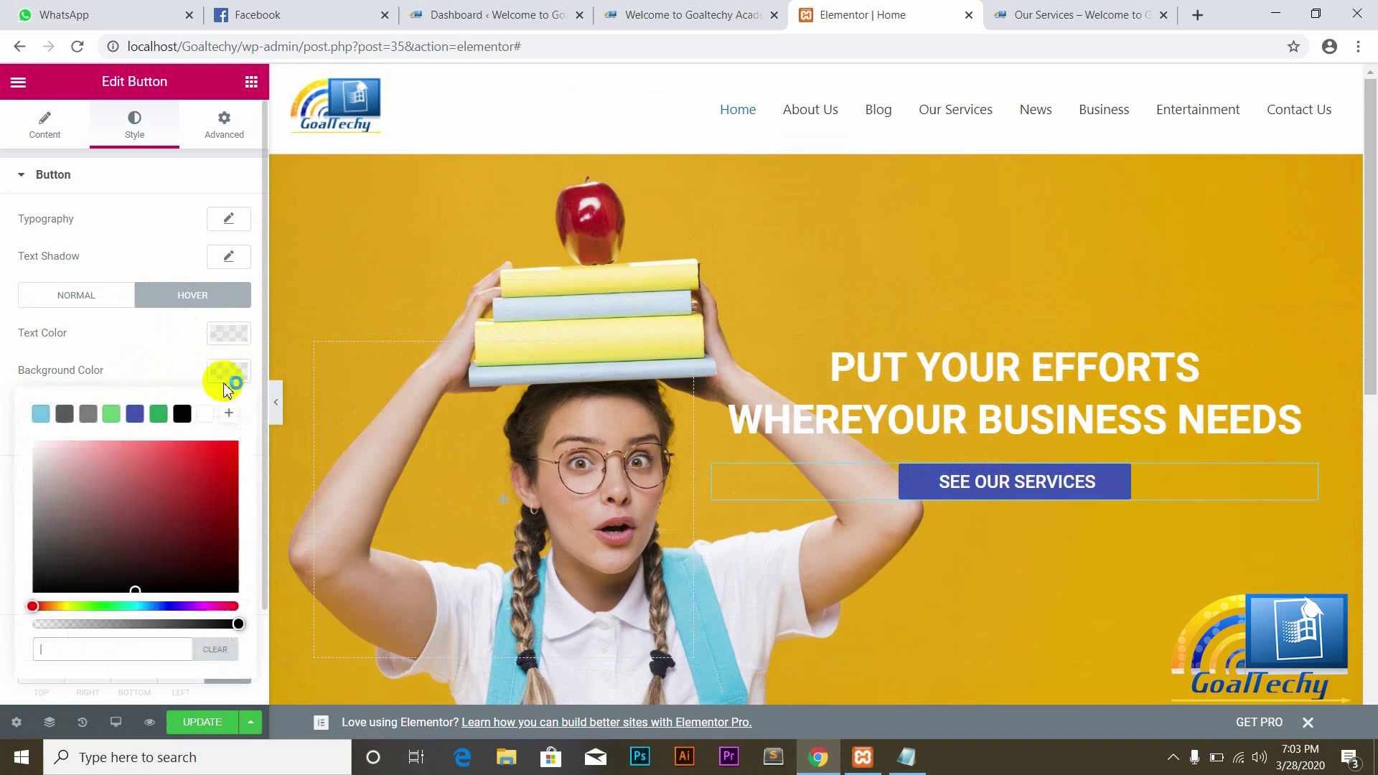
{"action": "left_click", "coordinate": [179, 353]}
{"action": "left_click", "coordinate": [230, 334]}
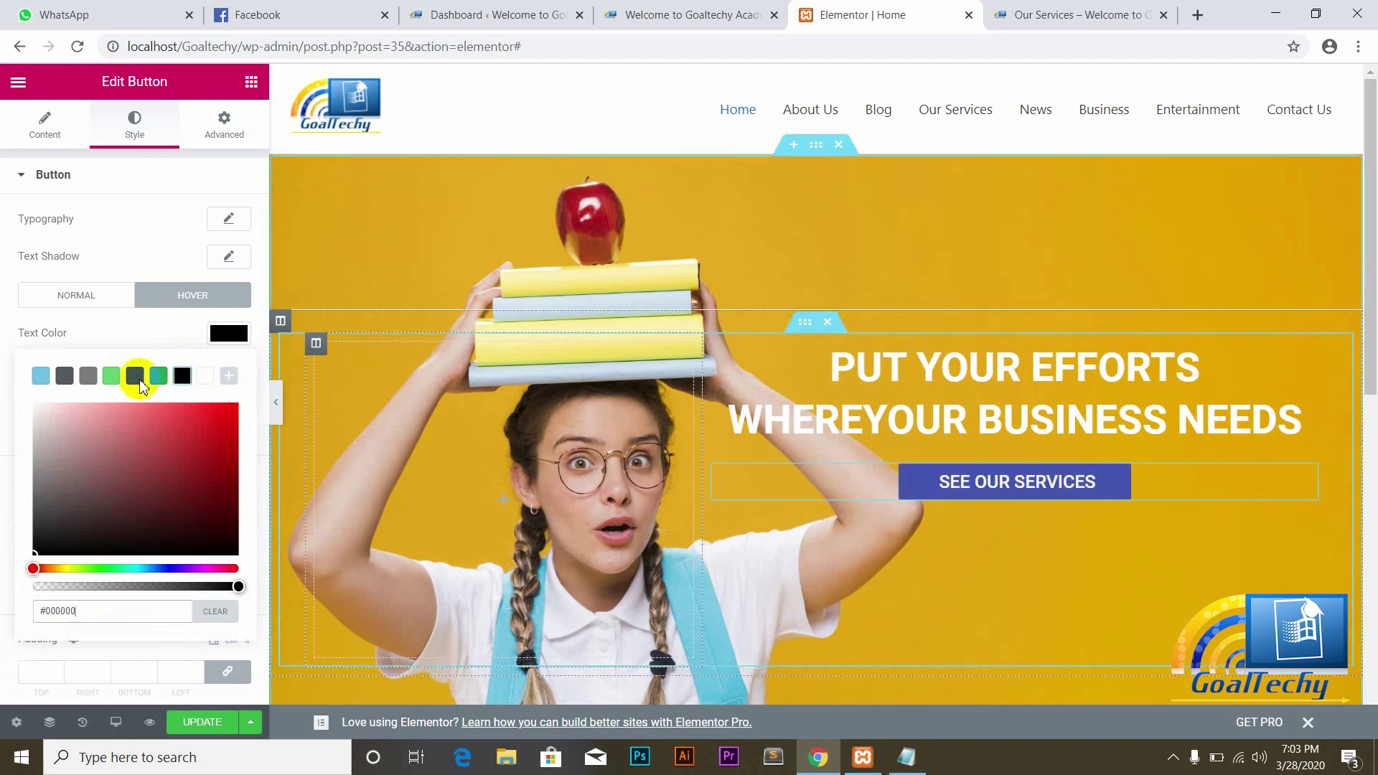
{"action": "left_click", "coordinate": [90, 332]}
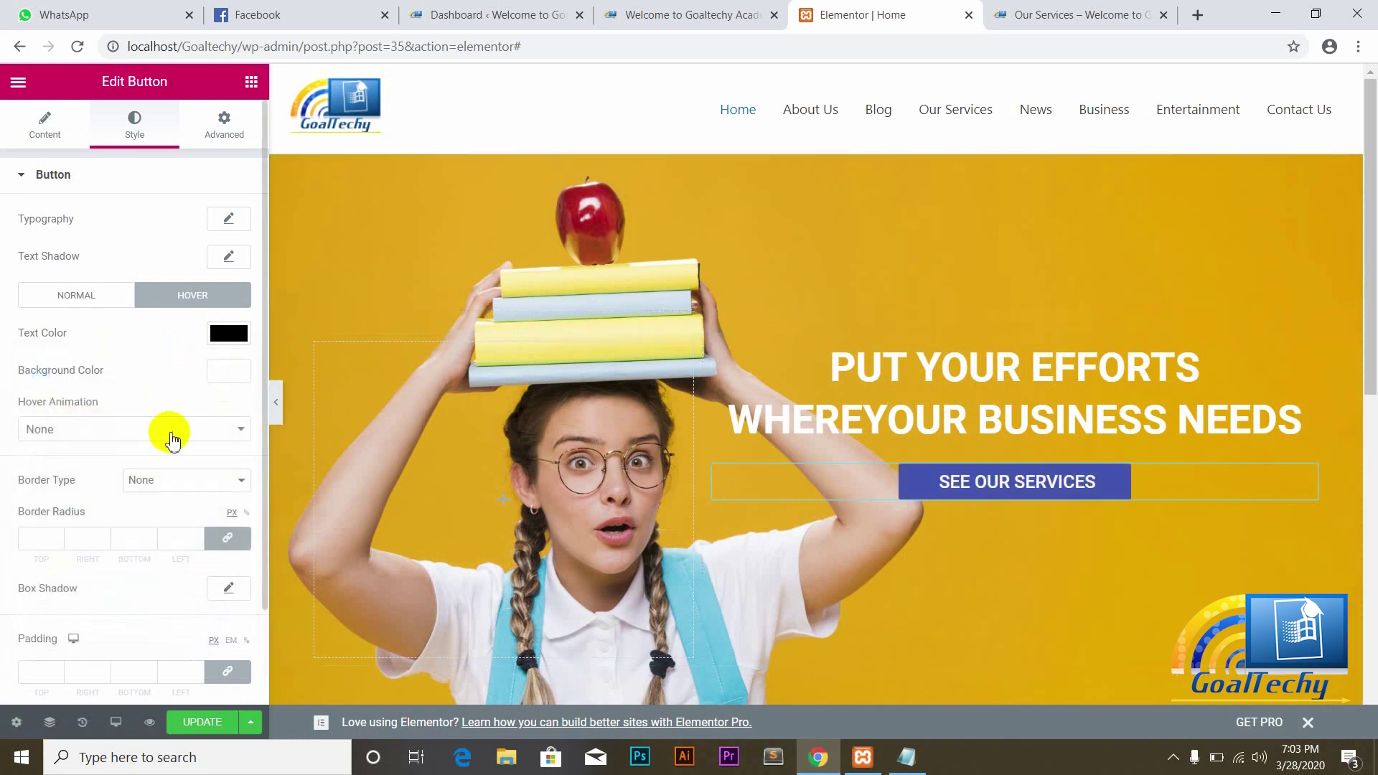
Step: Toggle between normal and hover styling, then bring up the hover border type choices
{"action": "left_click", "coordinate": [94, 308]}
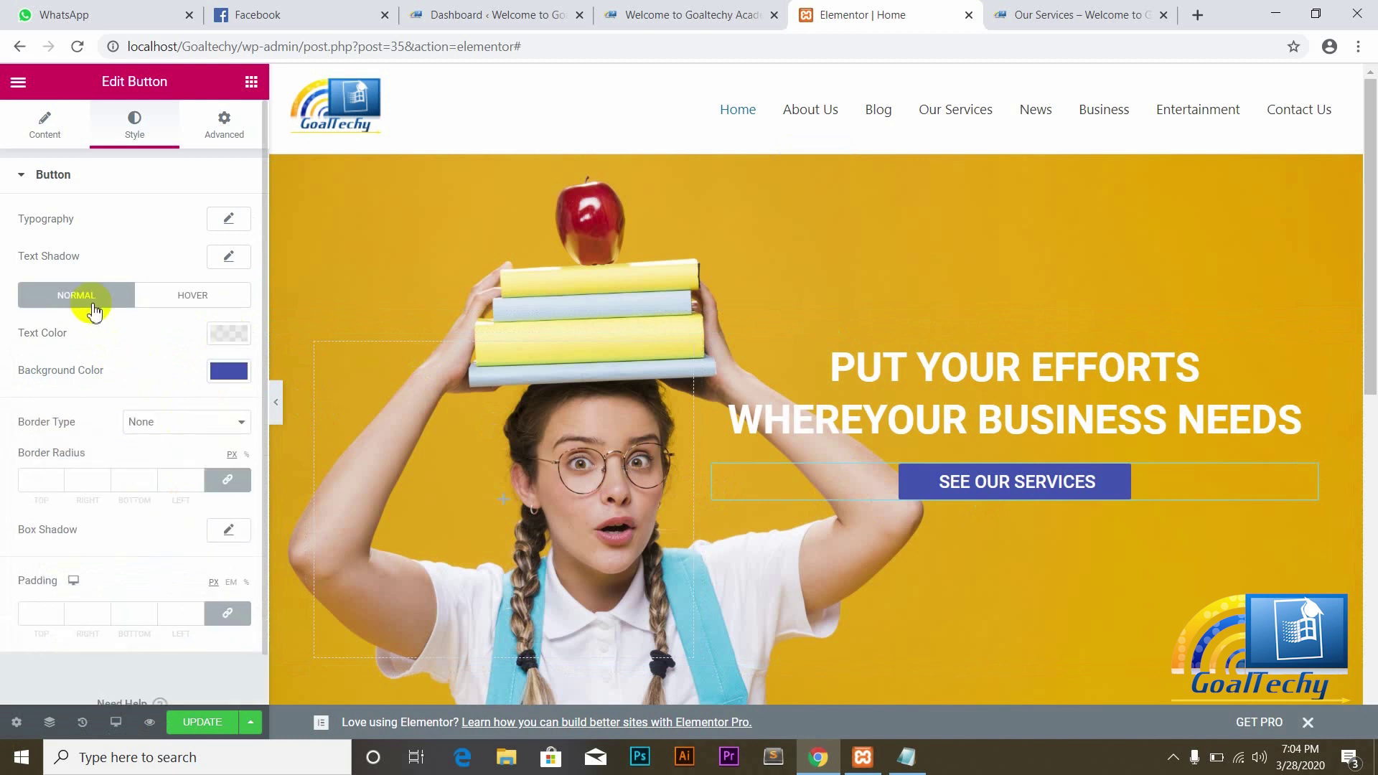
{"action": "left_click", "coordinate": [185, 311]}
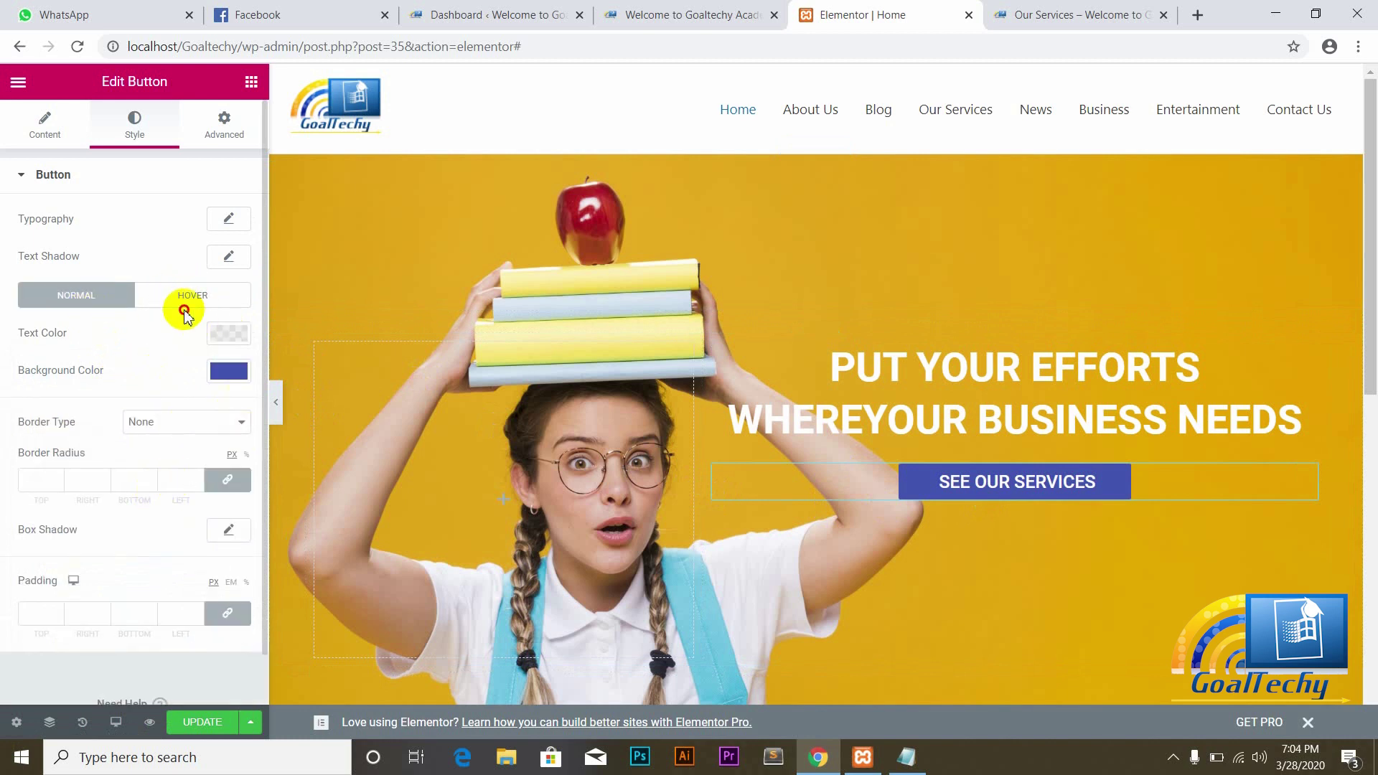
{"action": "left_click", "coordinate": [185, 304]}
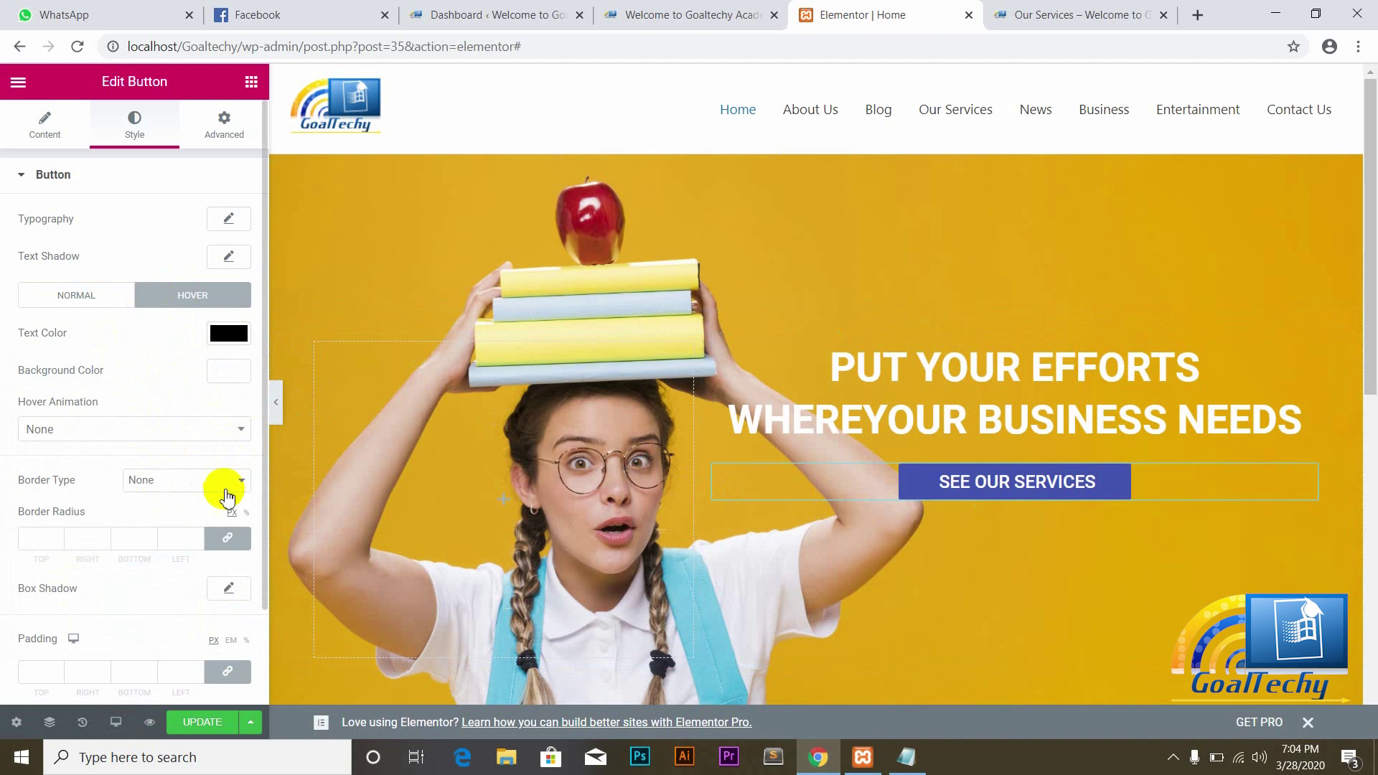
{"action": "left_click", "coordinate": [236, 485]}
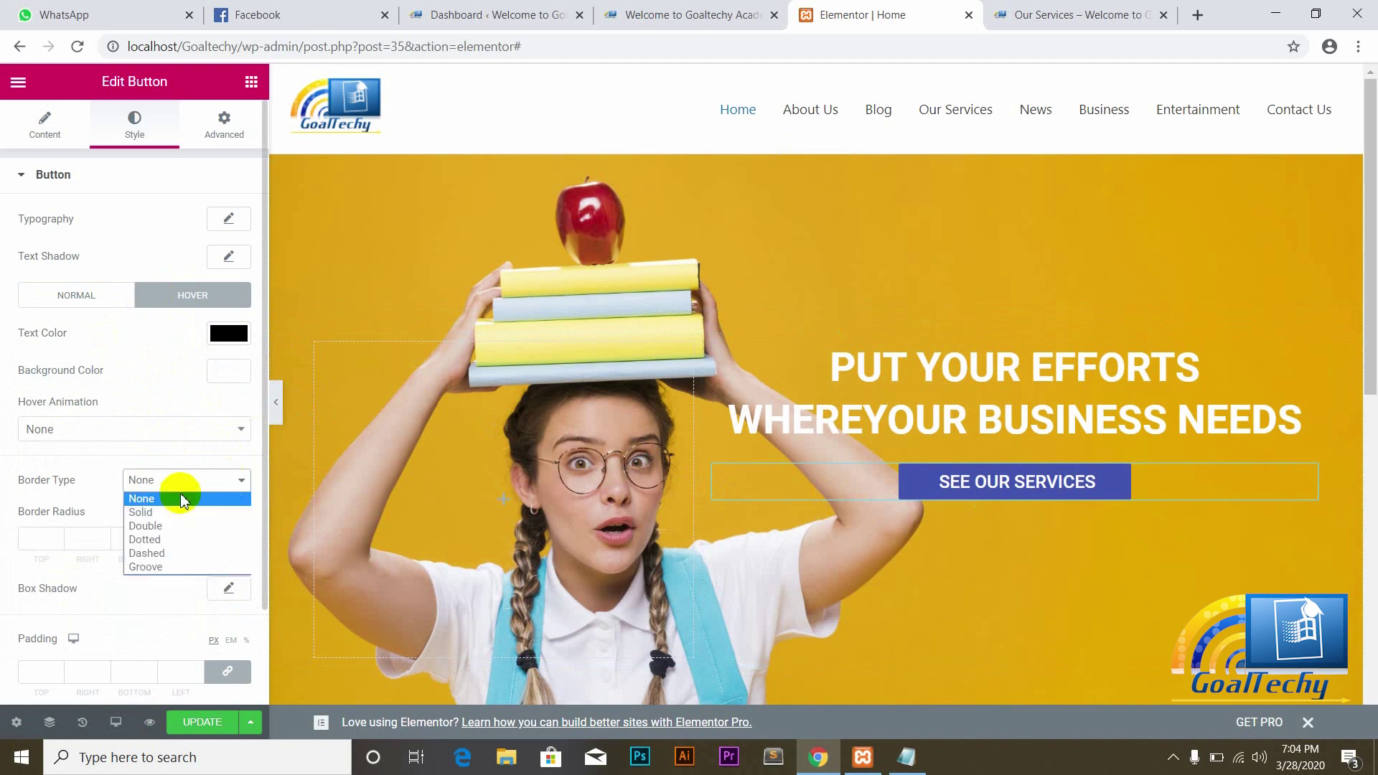
Step: Give the hover border a Solid type with width 2
{"action": "left_click", "coordinate": [149, 516]}
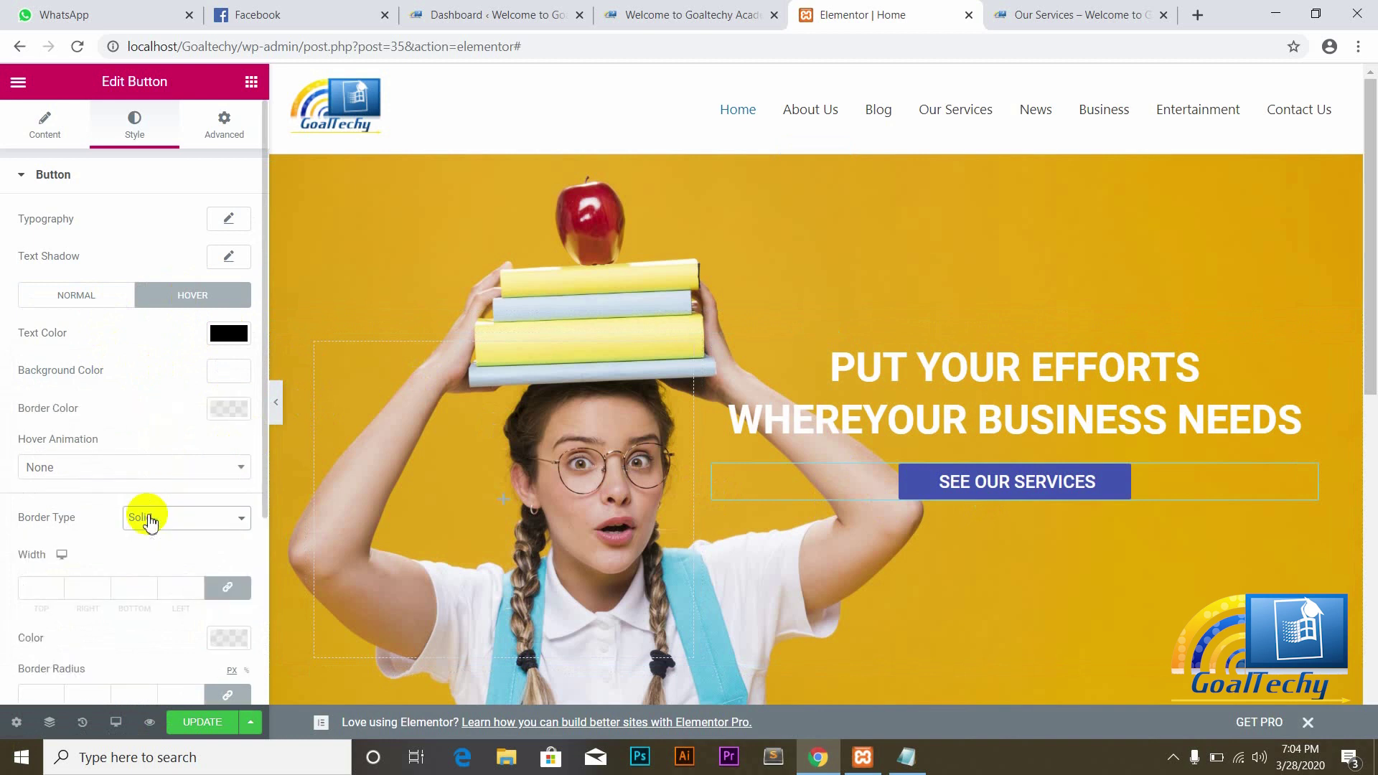
{"action": "left_click", "coordinate": [57, 586]}
{"action": "type", "text": "2"}
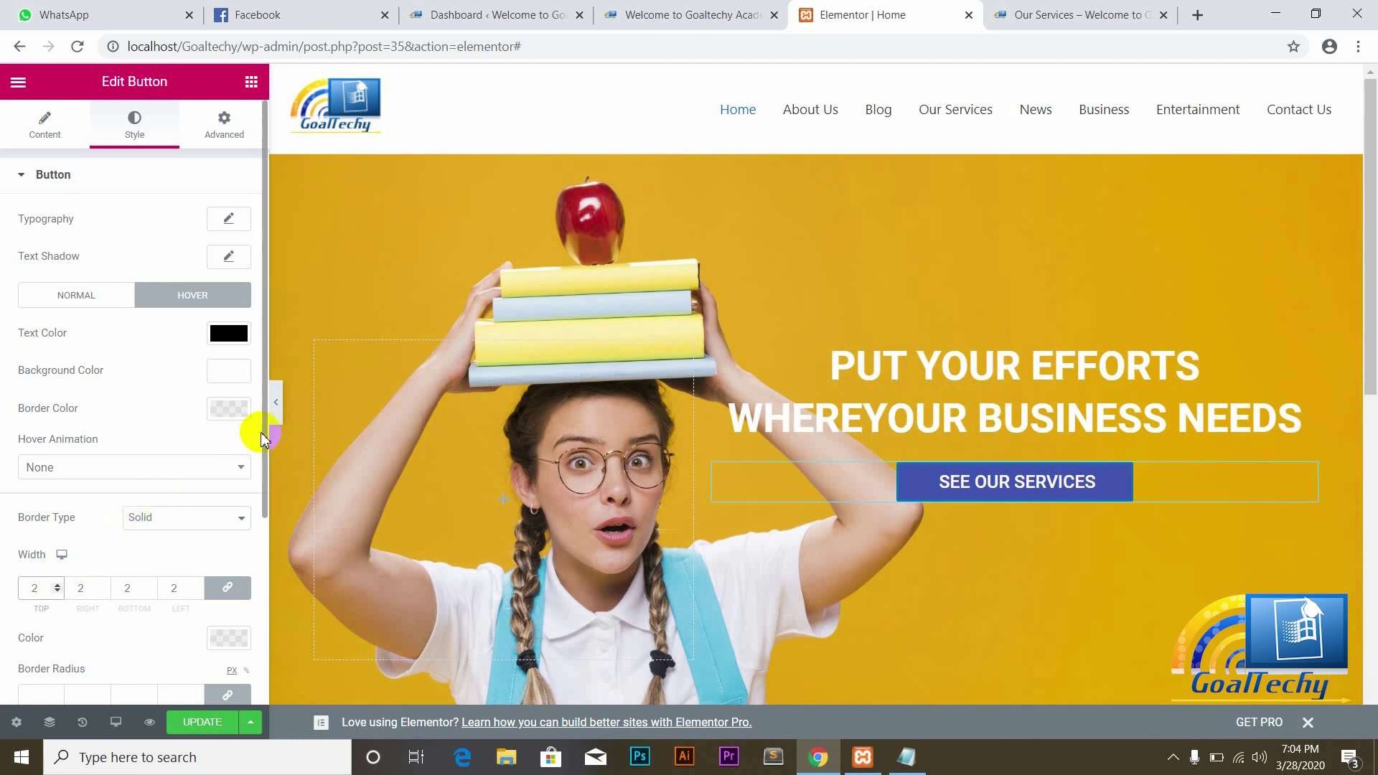
Step: Set the hover text to black and the hover border colour to #4054B2
{"action": "scroll", "coordinate": [266, 448], "scroll_direction": "down", "scroll_amount": 2}
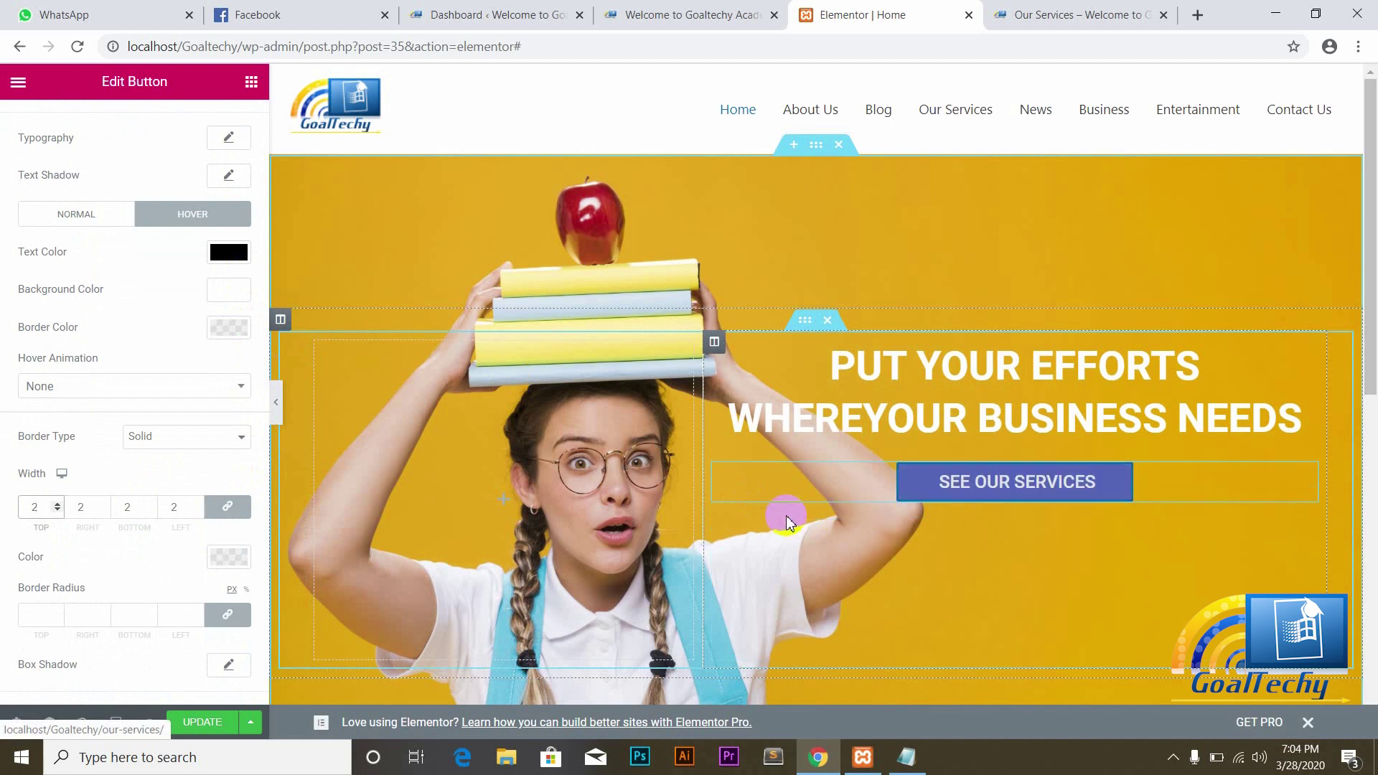
{"action": "left_click", "coordinate": [219, 255]}
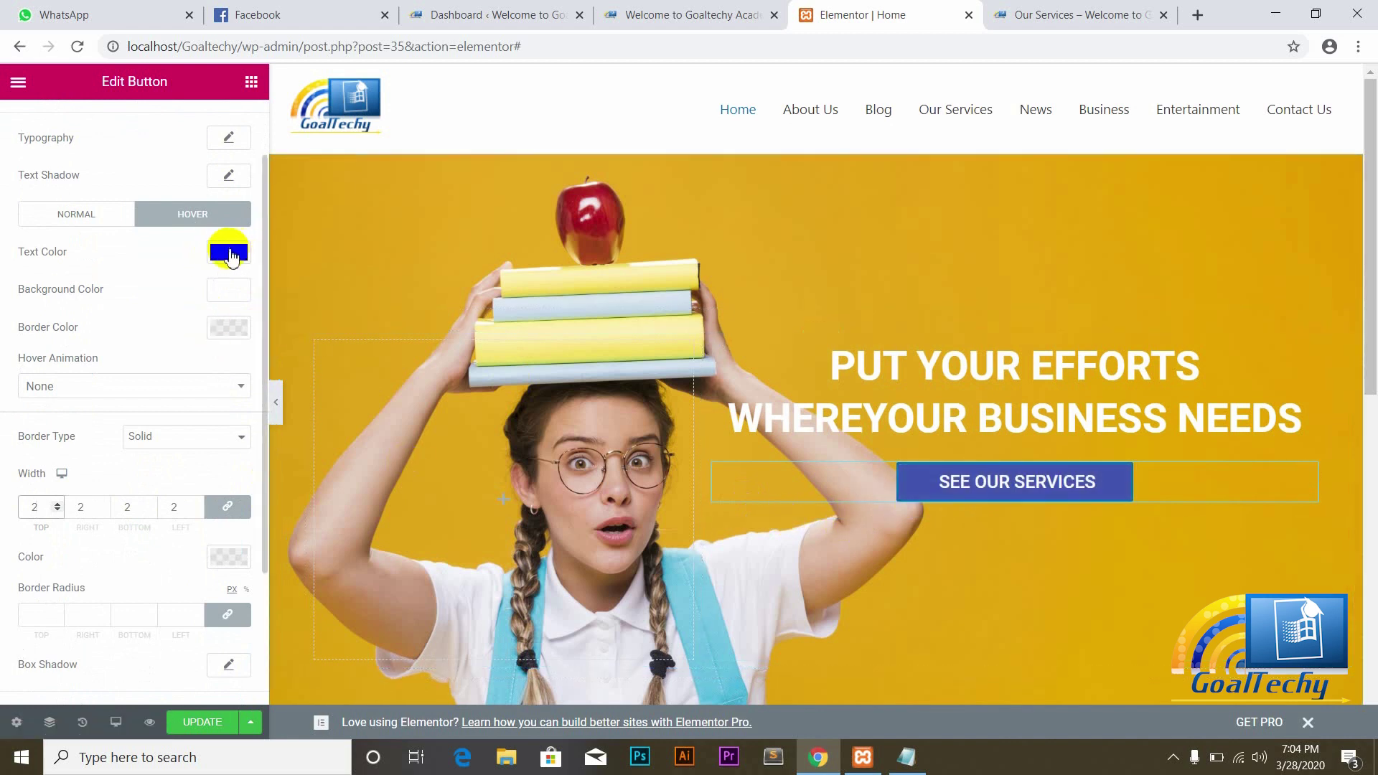
{"action": "left_click", "coordinate": [228, 253]}
{"action": "left_click", "coordinate": [175, 295]}
{"action": "left_click", "coordinate": [139, 263]}
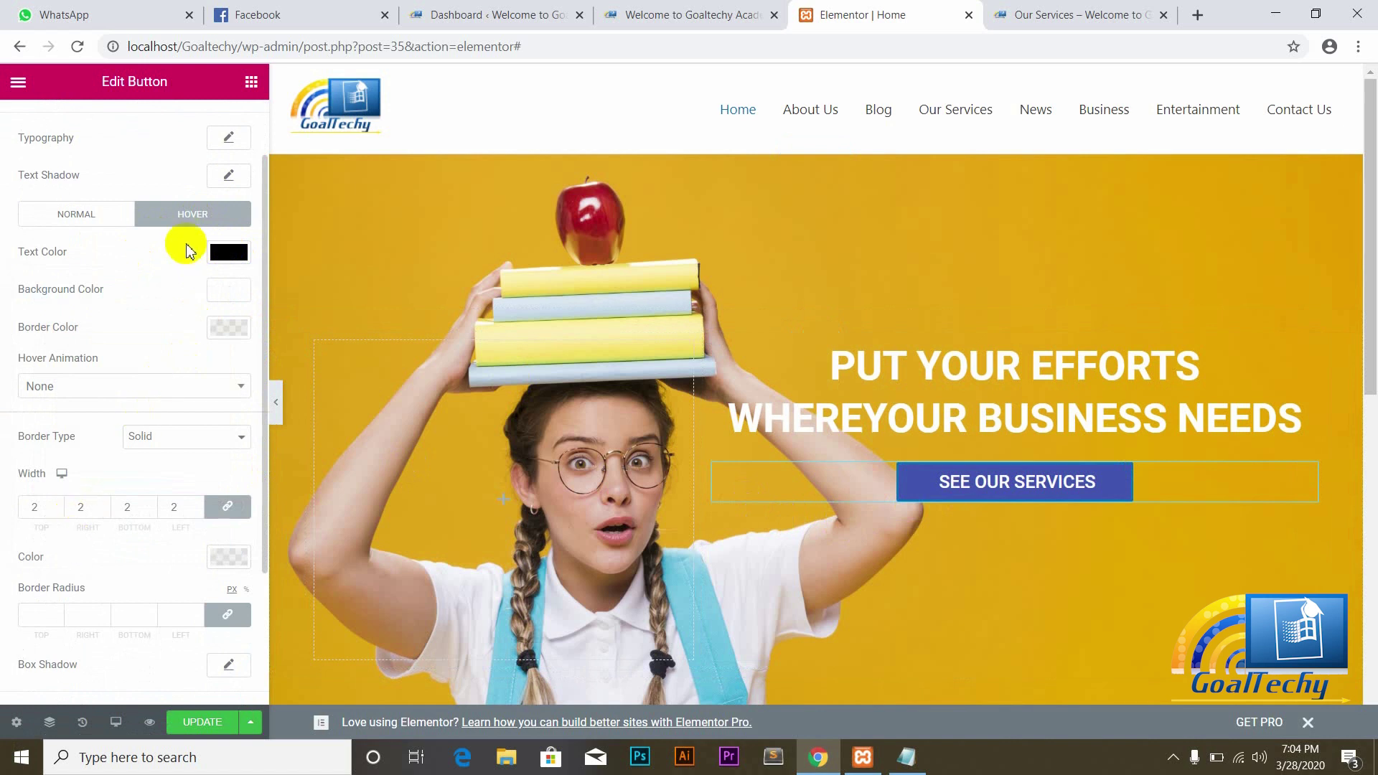
{"action": "left_click", "coordinate": [220, 567]}
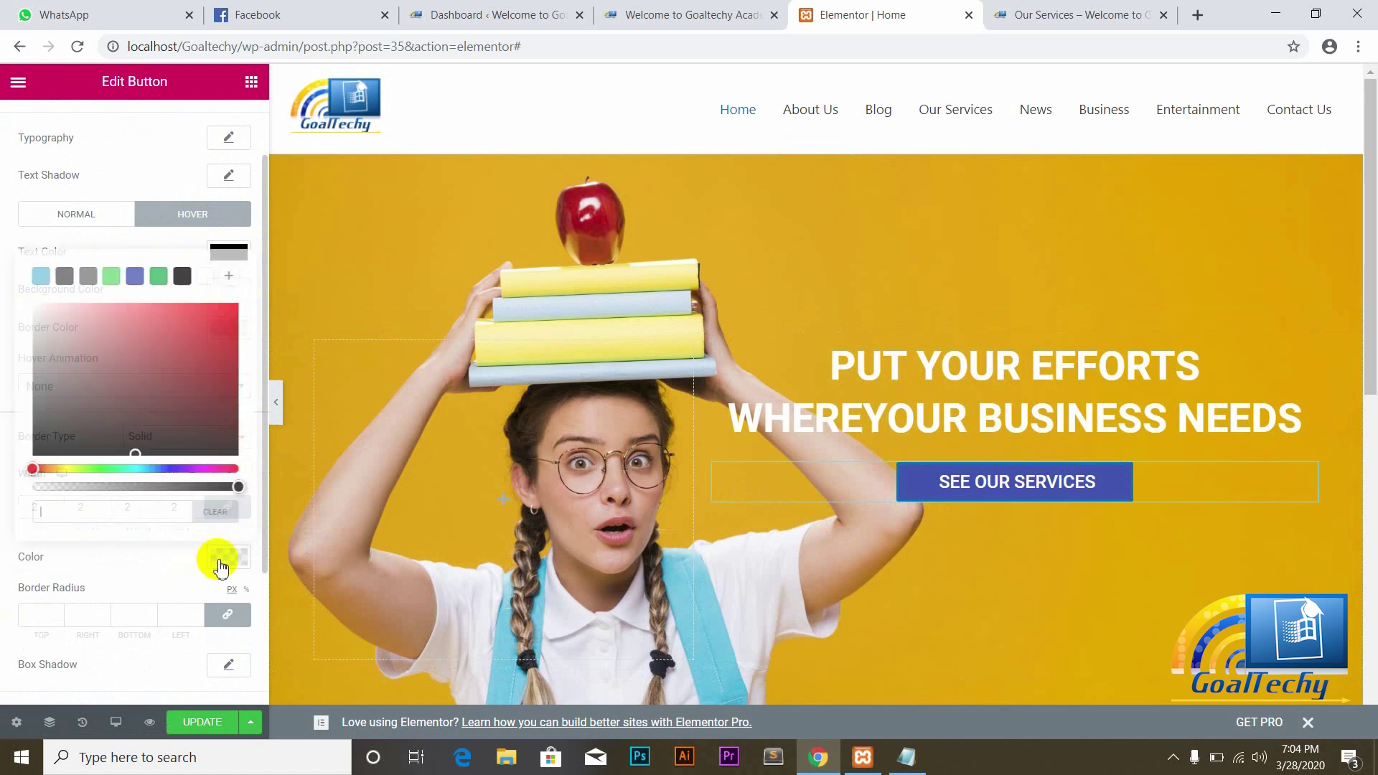
{"action": "left_click", "coordinate": [135, 277]}
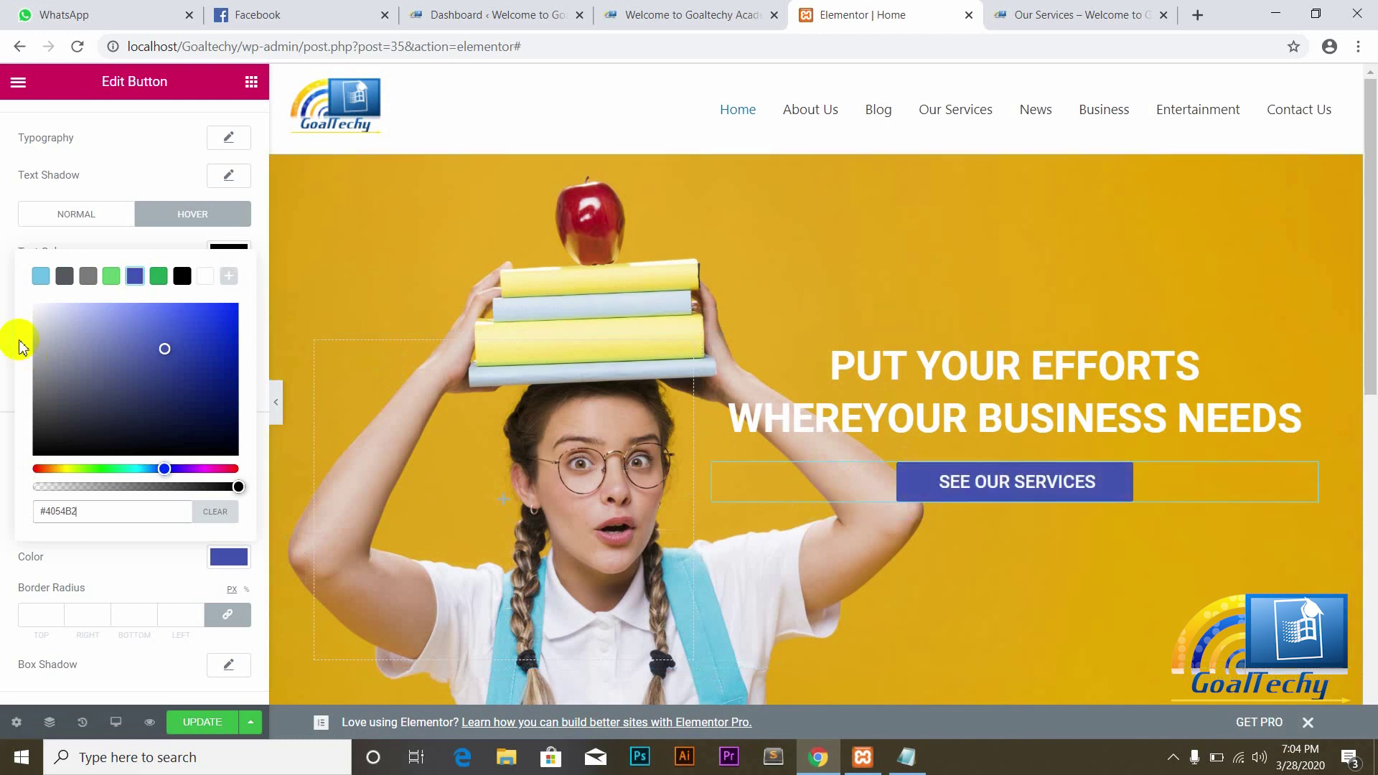
{"action": "left_click", "coordinate": [12, 283]}
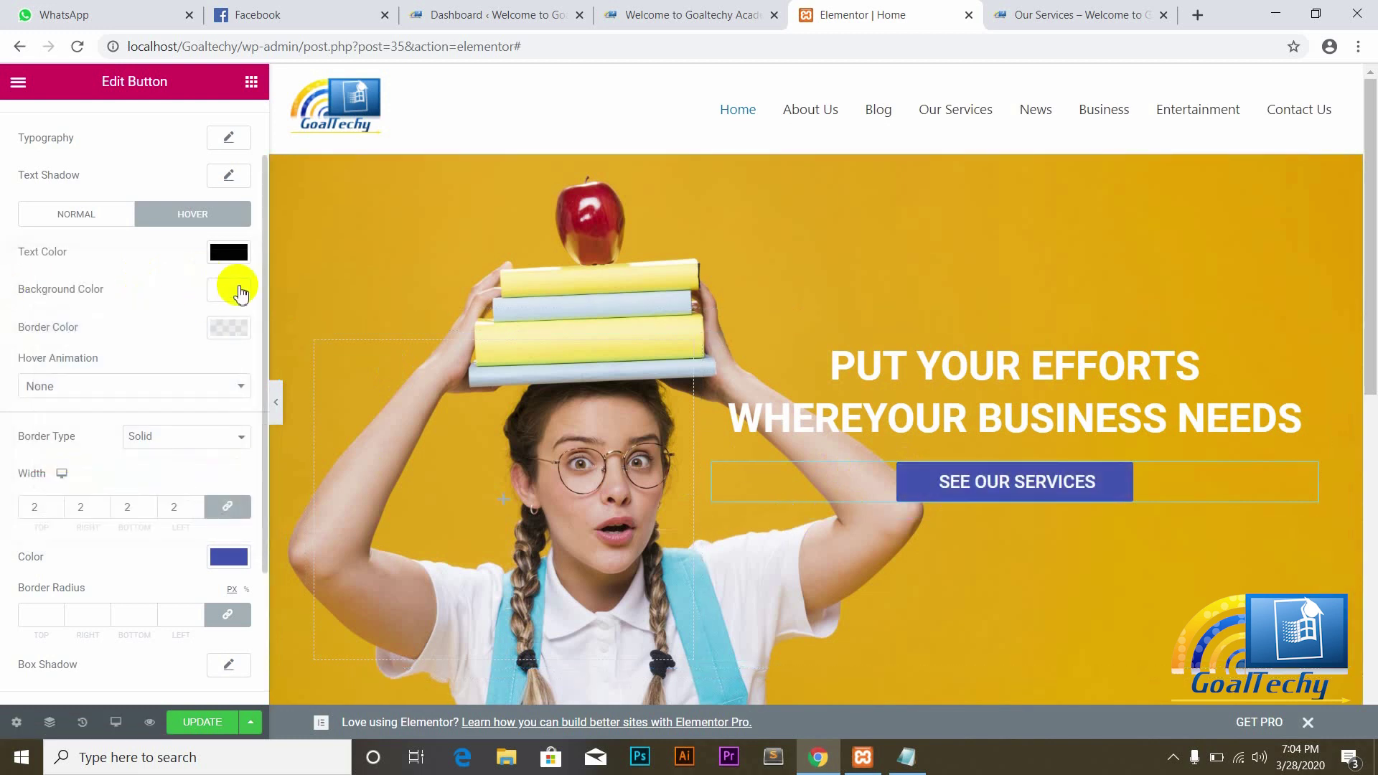
Step: Change the hover text colour to the #4054B2 blue preset
{"action": "left_click", "coordinate": [227, 253]}
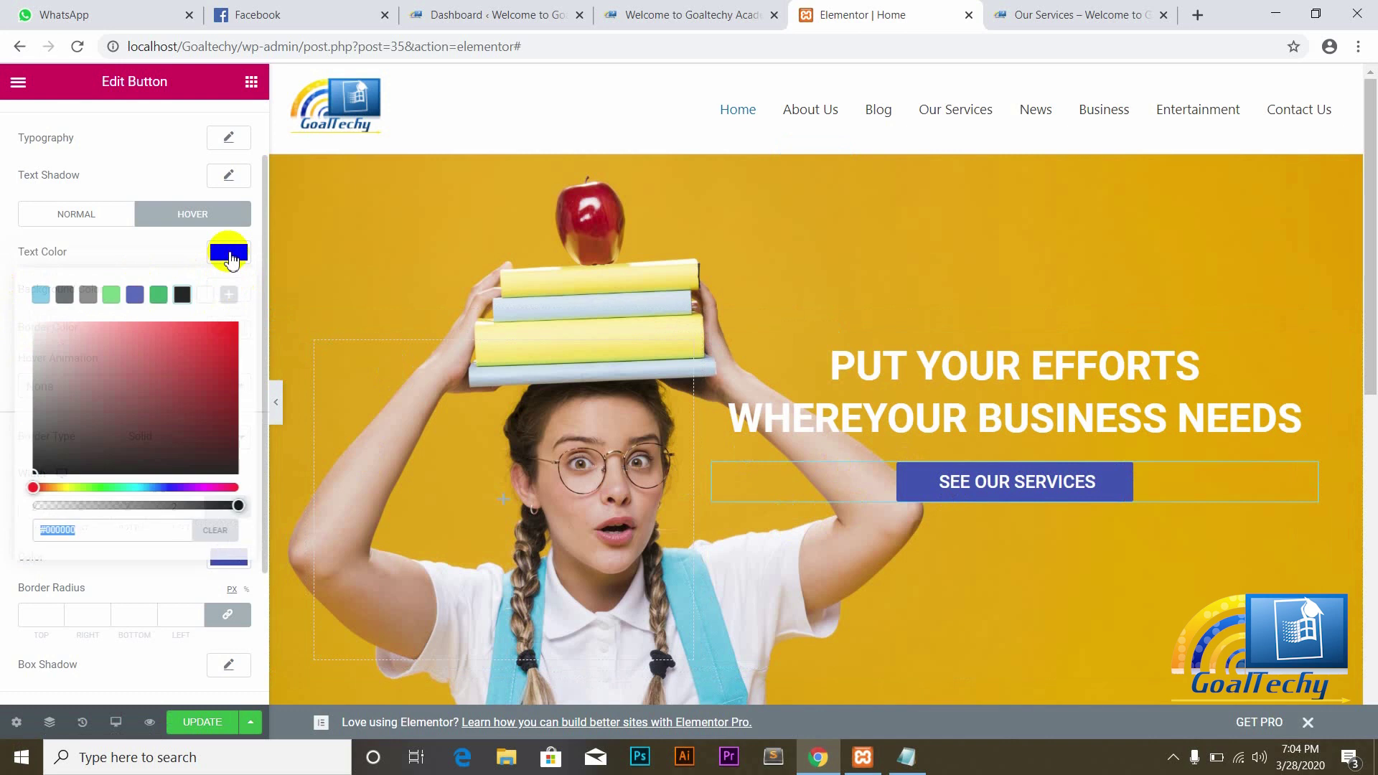
{"action": "left_click", "coordinate": [133, 298]}
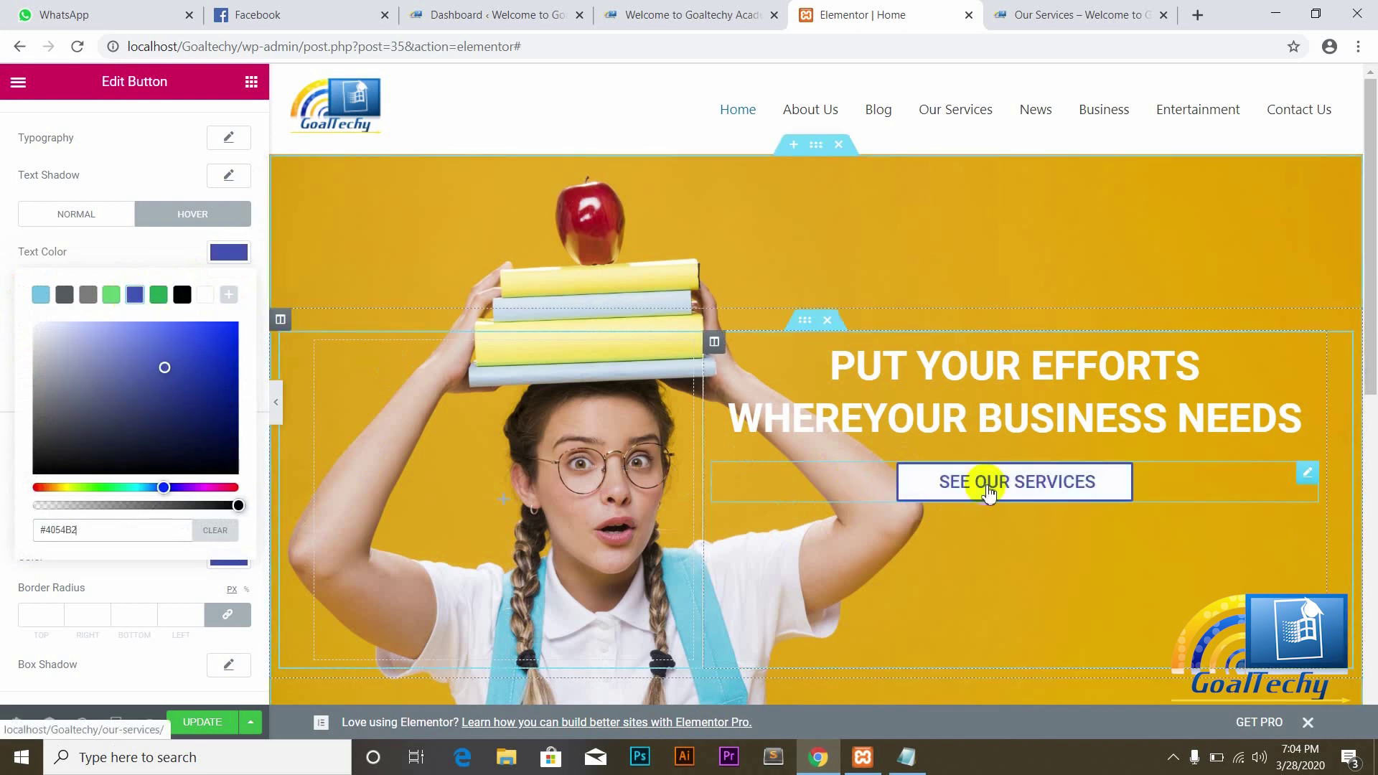
{"action": "left_click", "coordinate": [10, 262]}
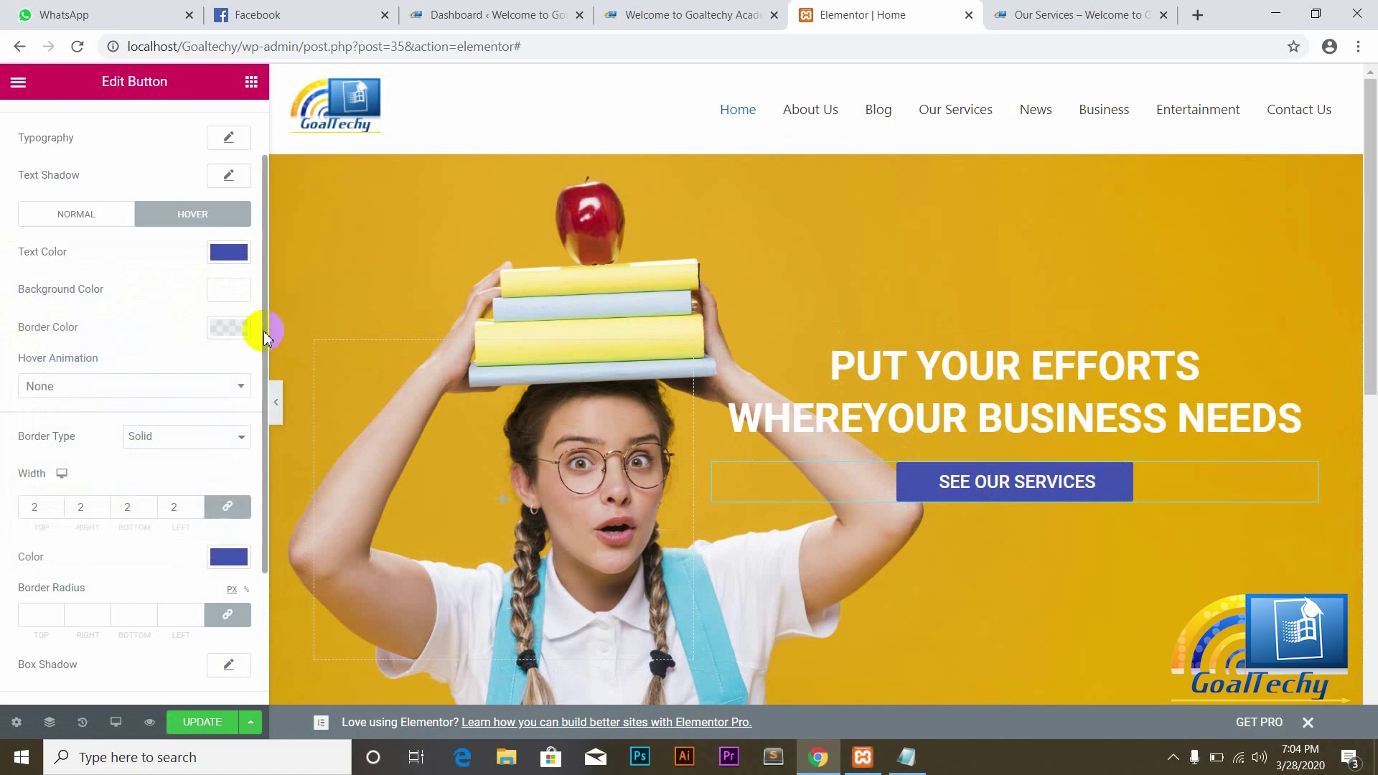
{"action": "left_click_drag", "start_coordinate": [263, 337], "coordinate": [267, 478]}
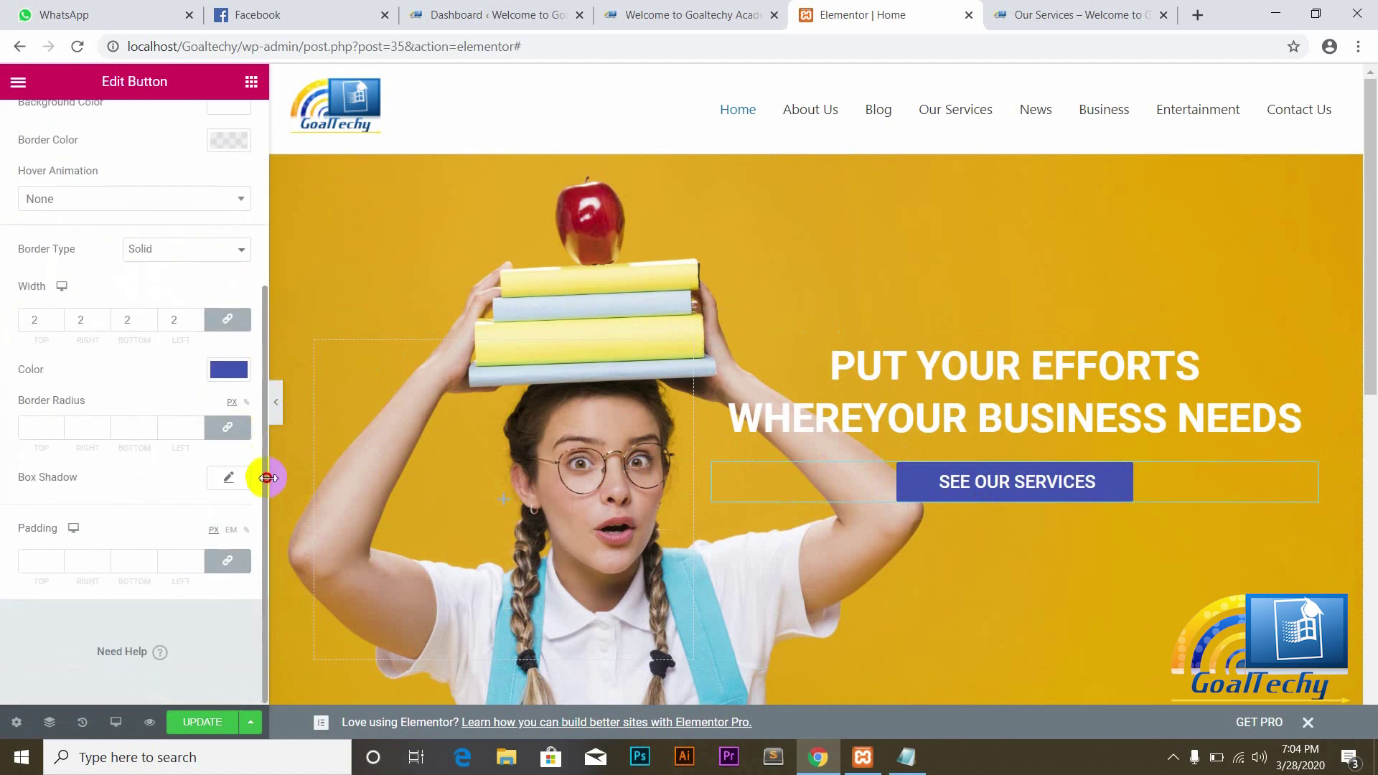
{"action": "scroll", "coordinate": [146, 479], "scroll_direction": "up", "scroll_amount": 5}
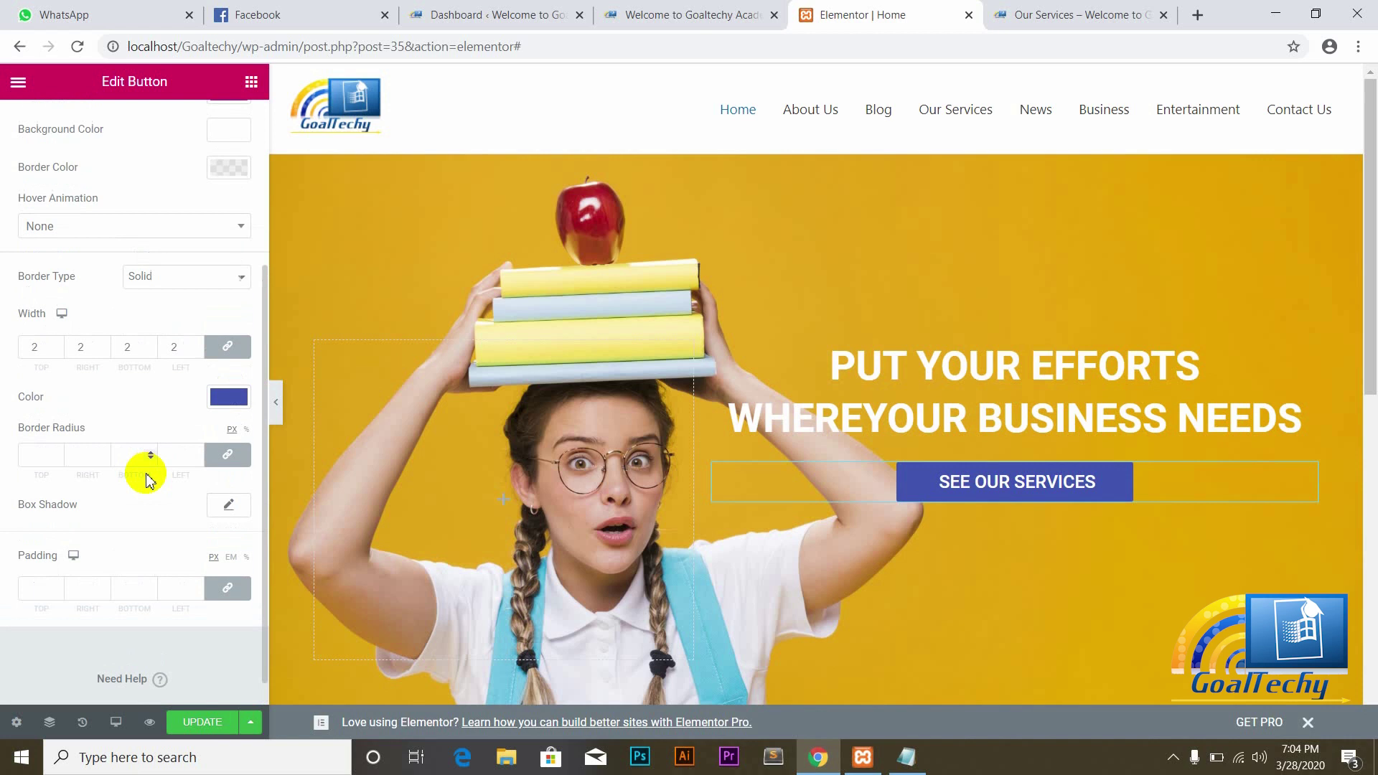
{"action": "scroll", "coordinate": [146, 478], "scroll_direction": "up", "scroll_amount": 2}
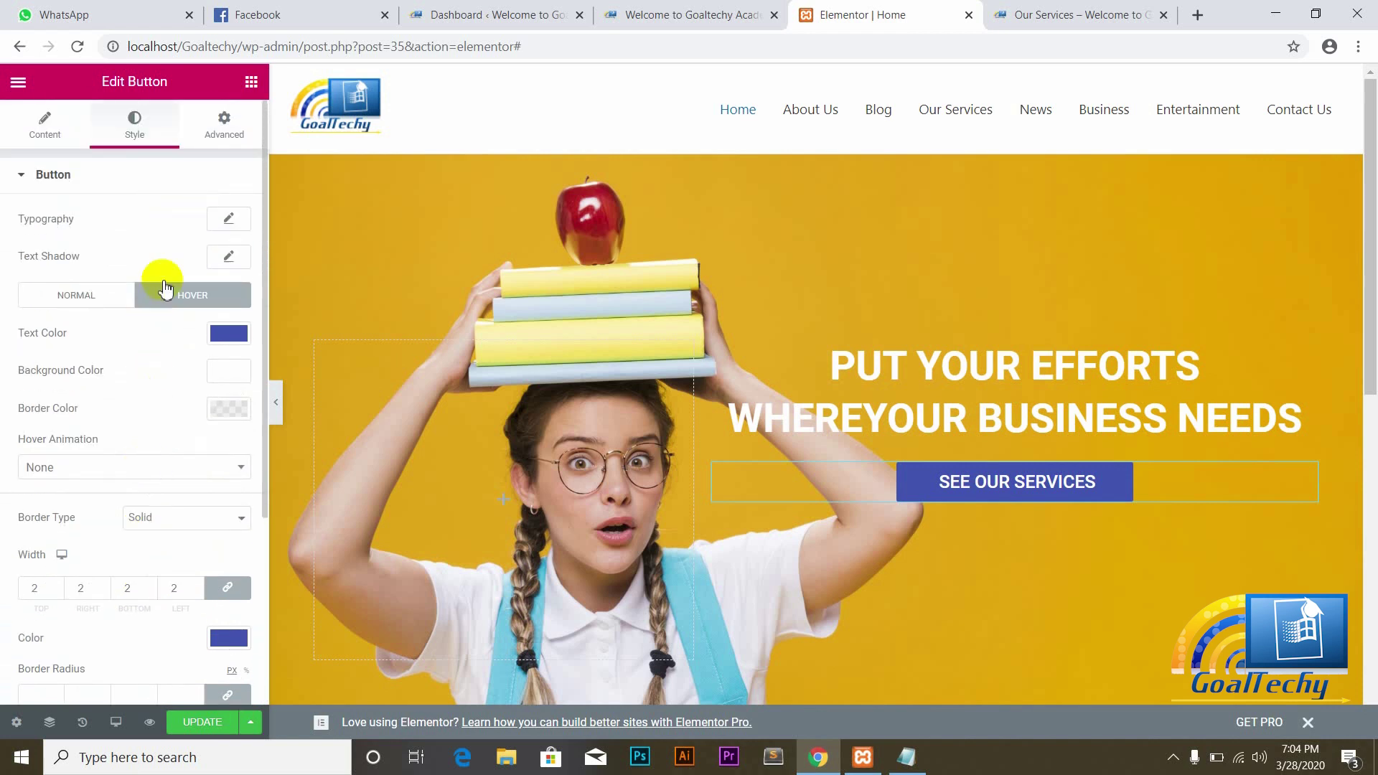
Step: Set the button label's typography size to 25 and save the page with Update
{"action": "left_click", "coordinate": [233, 218]}
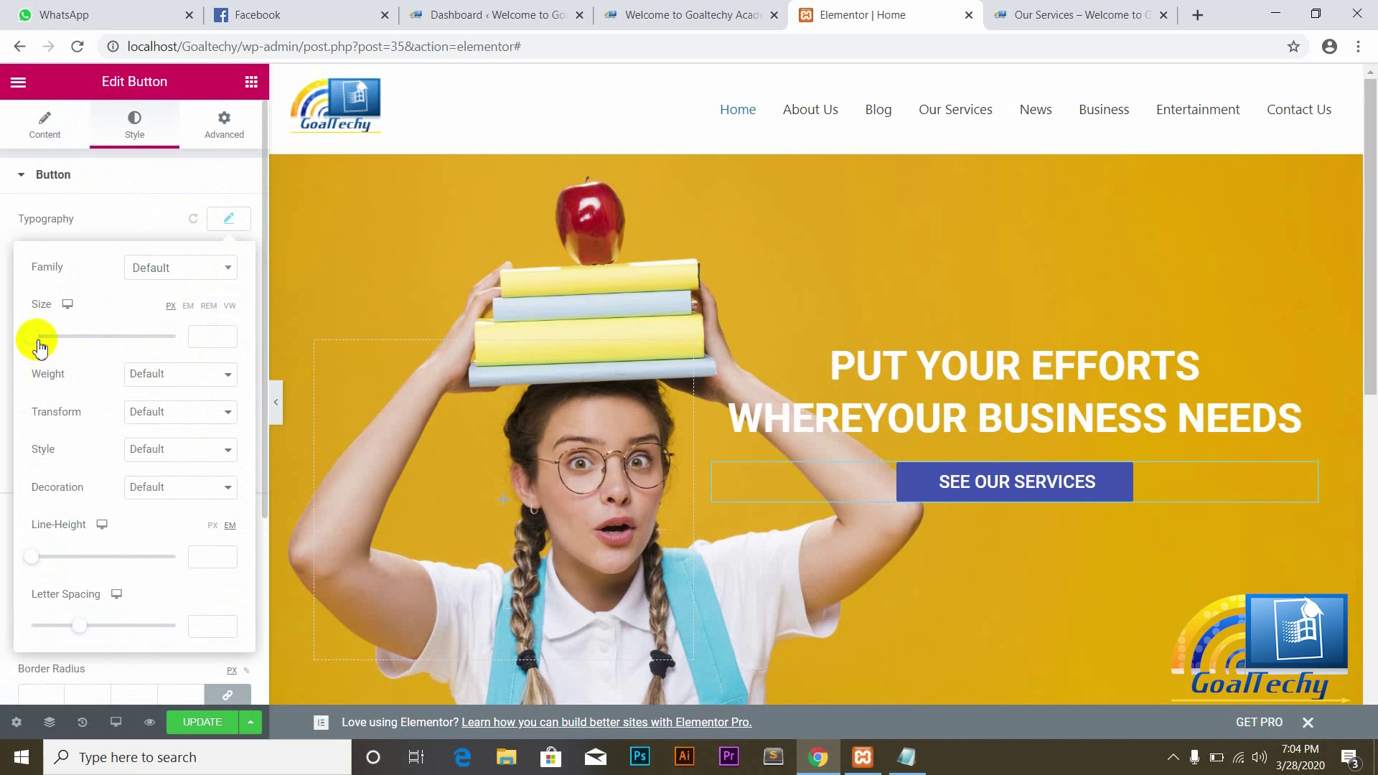
{"action": "left_click_drag", "start_coordinate": [37, 343], "coordinate": [56, 355]}
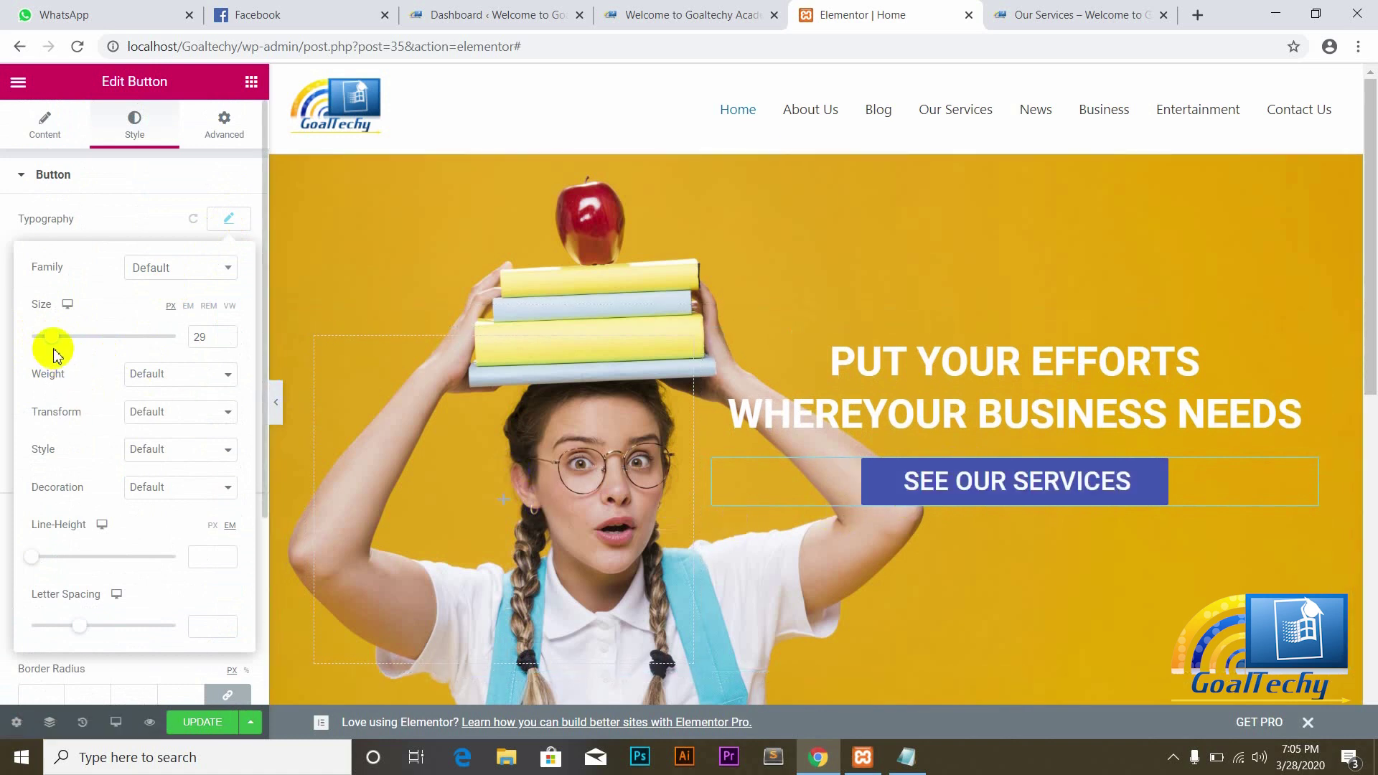
{"action": "left_click_drag", "start_coordinate": [52, 342], "coordinate": [50, 343]}
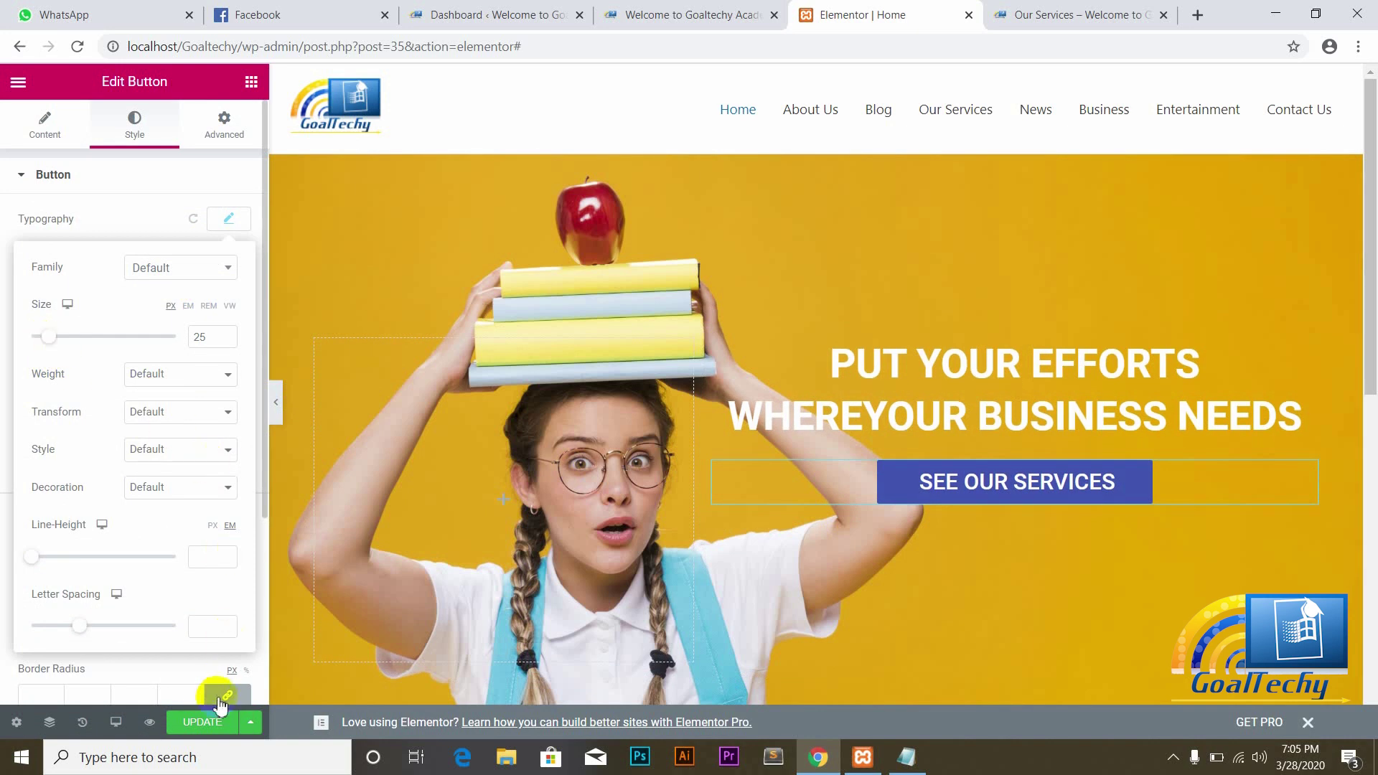
{"action": "left_click", "coordinate": [201, 725]}
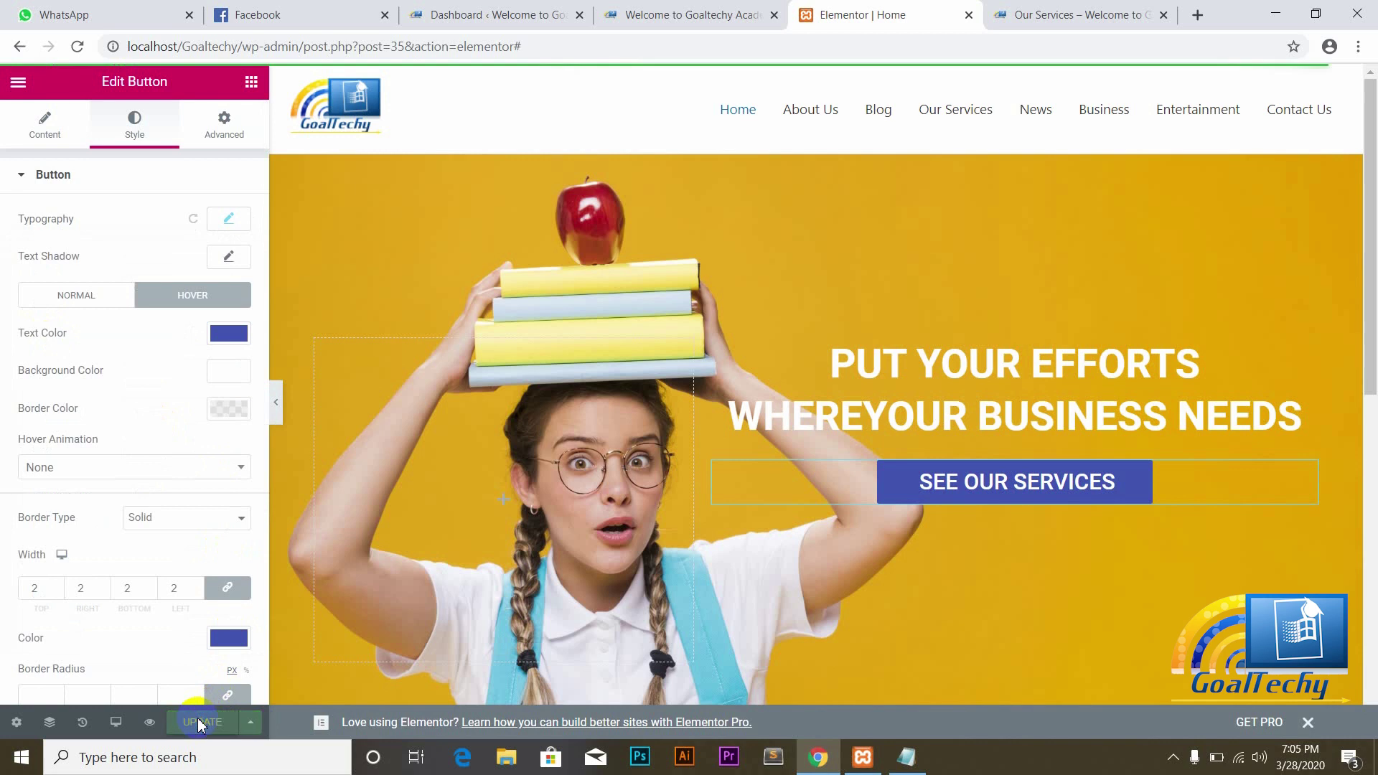
Step: Reload the live homepage and check the blue button at restored-down and maximized window widths
{"action": "left_click", "coordinate": [680, 7]}
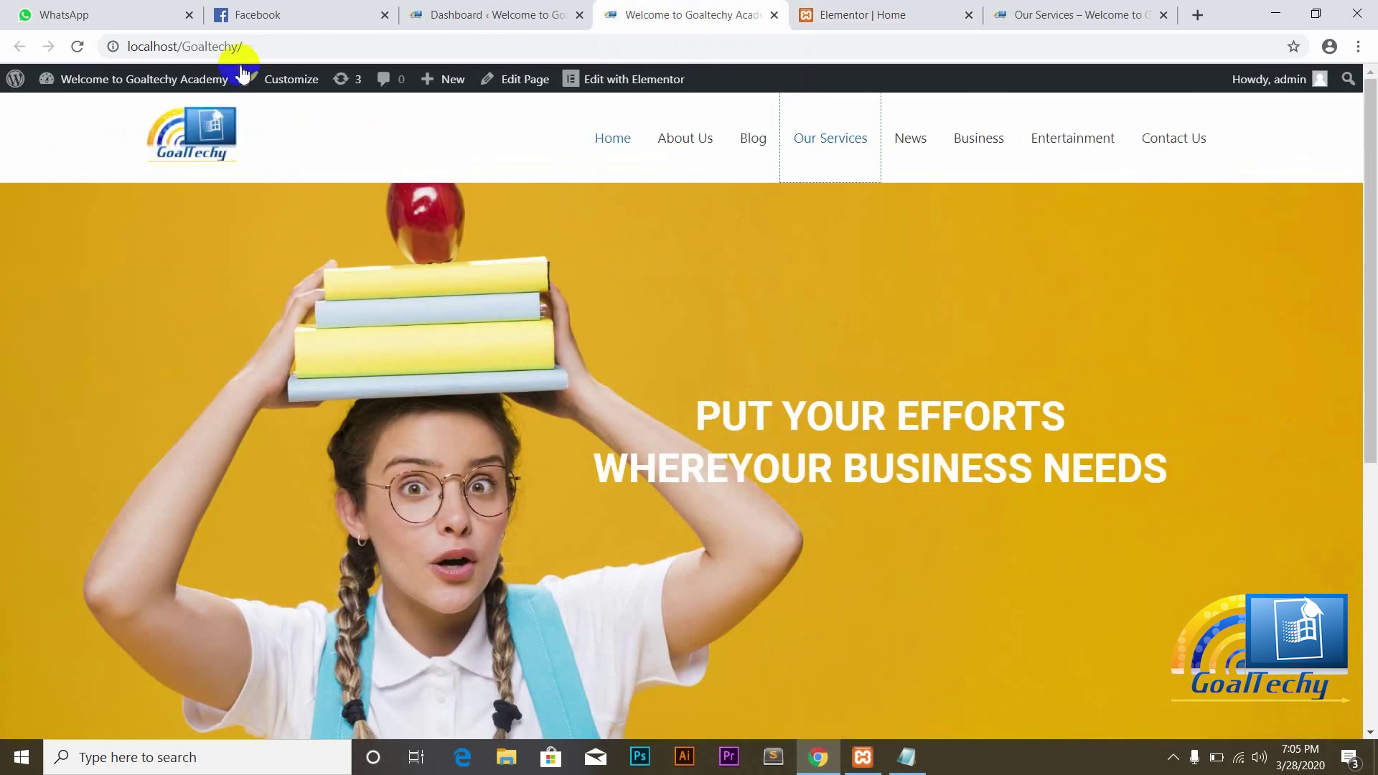
{"action": "left_click", "coordinate": [78, 47]}
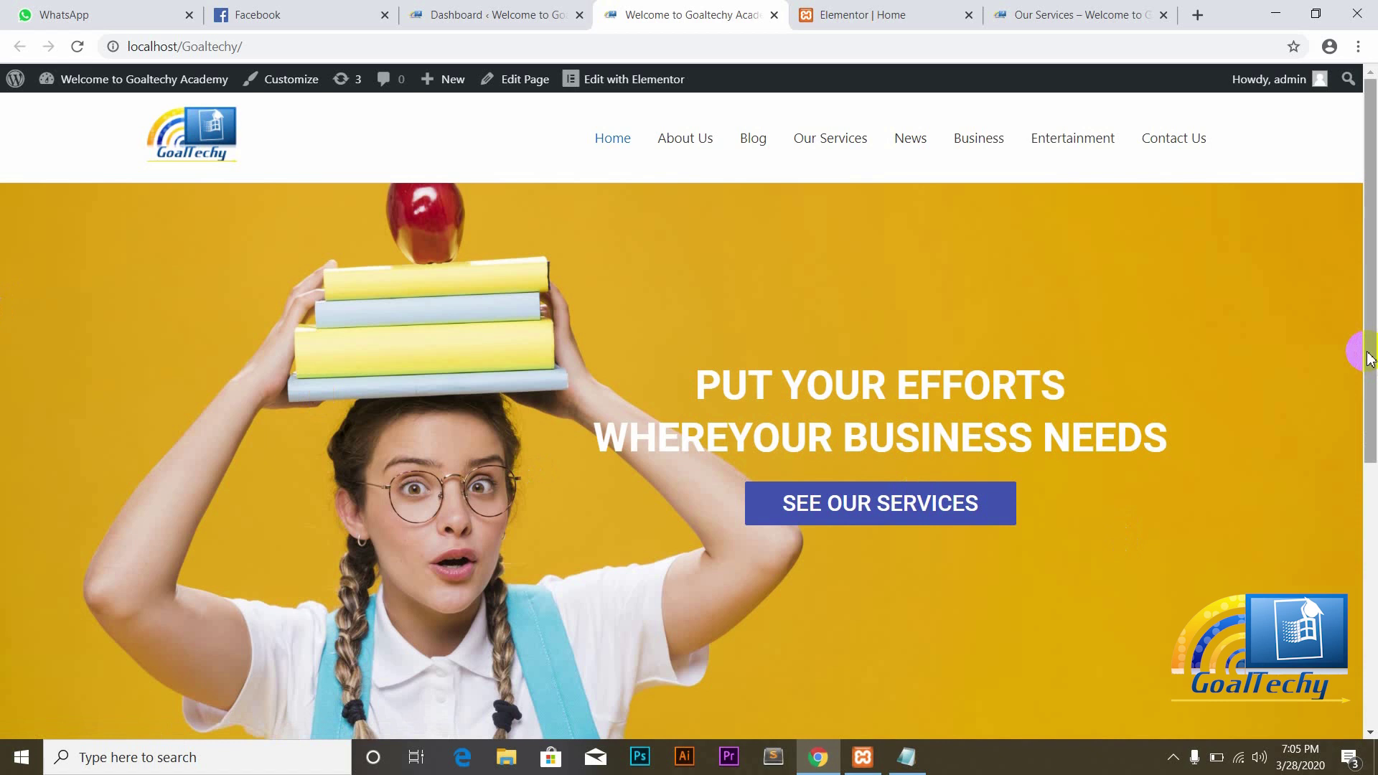
{"action": "left_click_drag", "start_coordinate": [1367, 359], "coordinate": [1372, 424]}
{"action": "left_click_drag", "start_coordinate": [1374, 440], "coordinate": [1375, 387]}
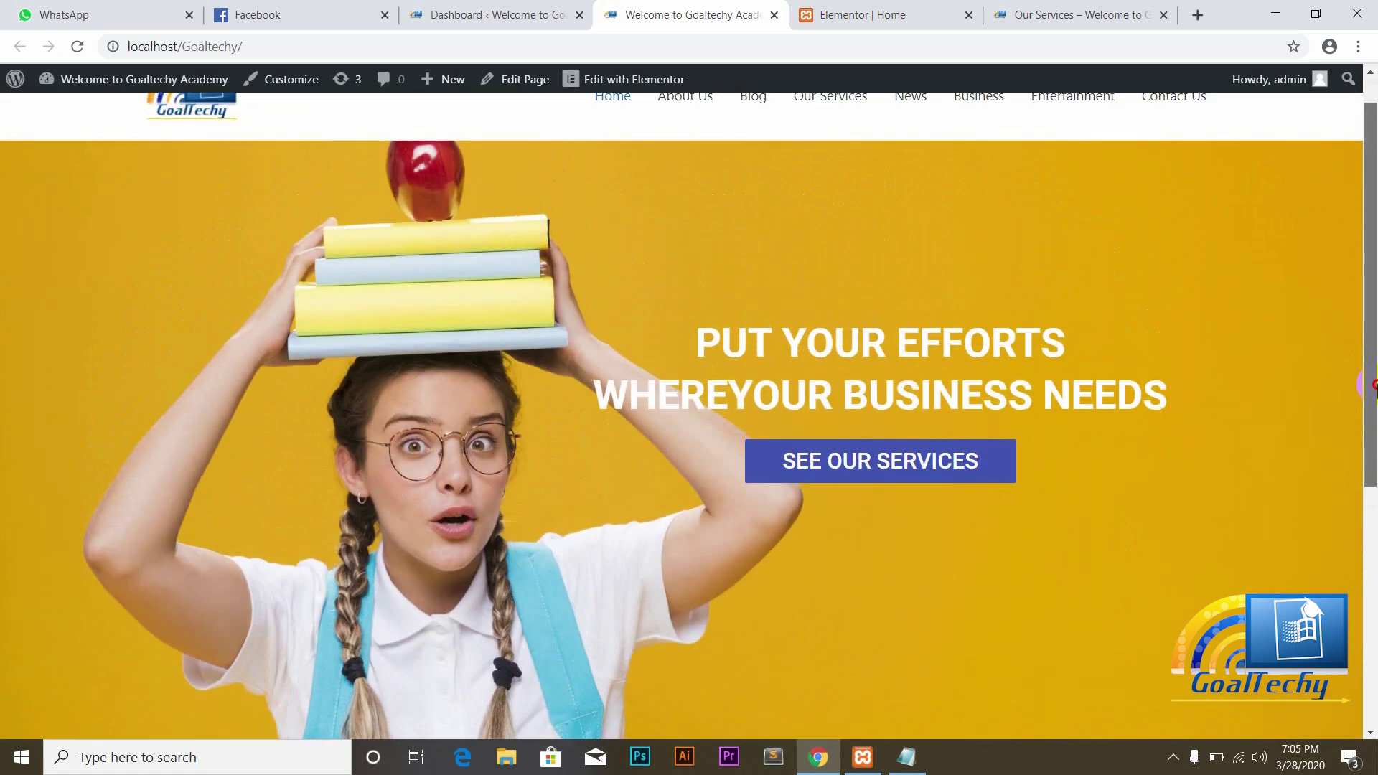
{"action": "left_click", "coordinate": [1314, 10]}
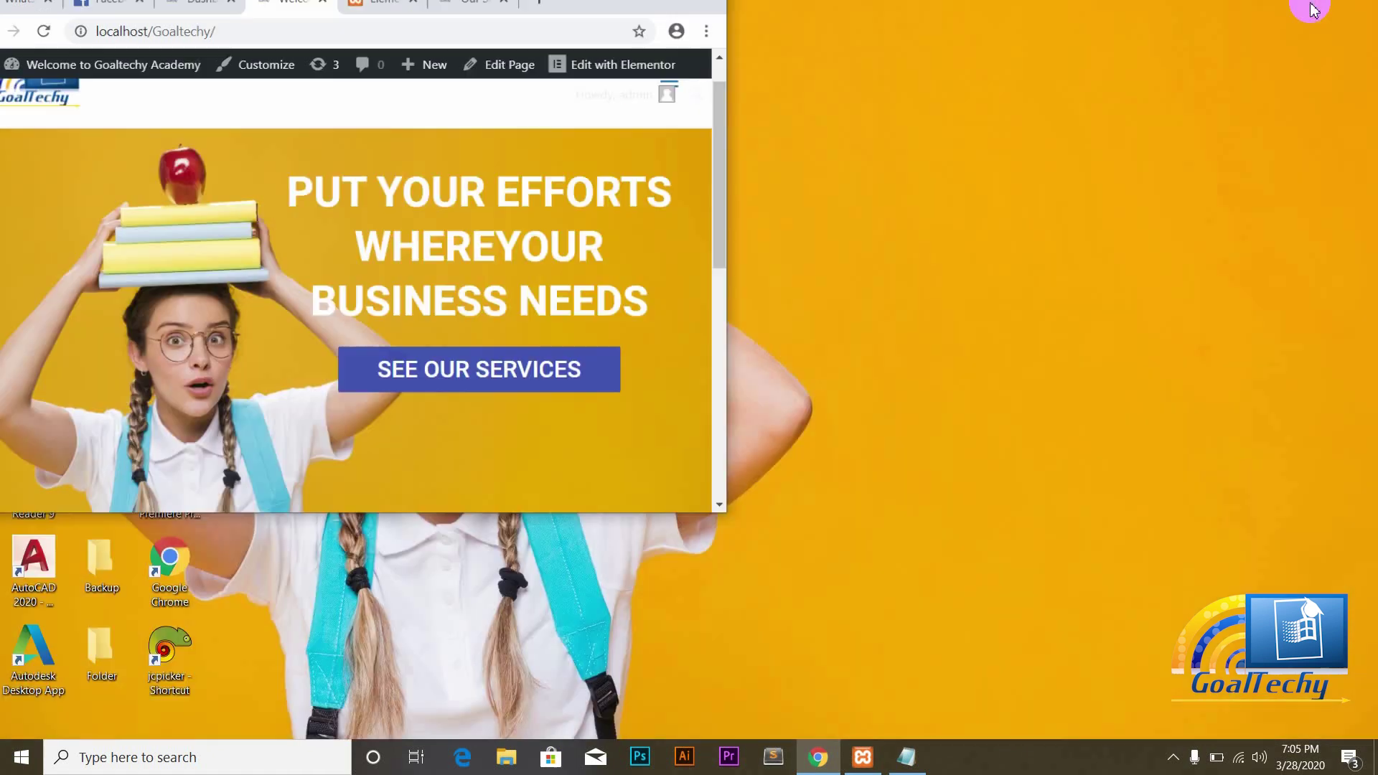
{"action": "left_click_drag", "start_coordinate": [738, 228], "coordinate": [736, 179]}
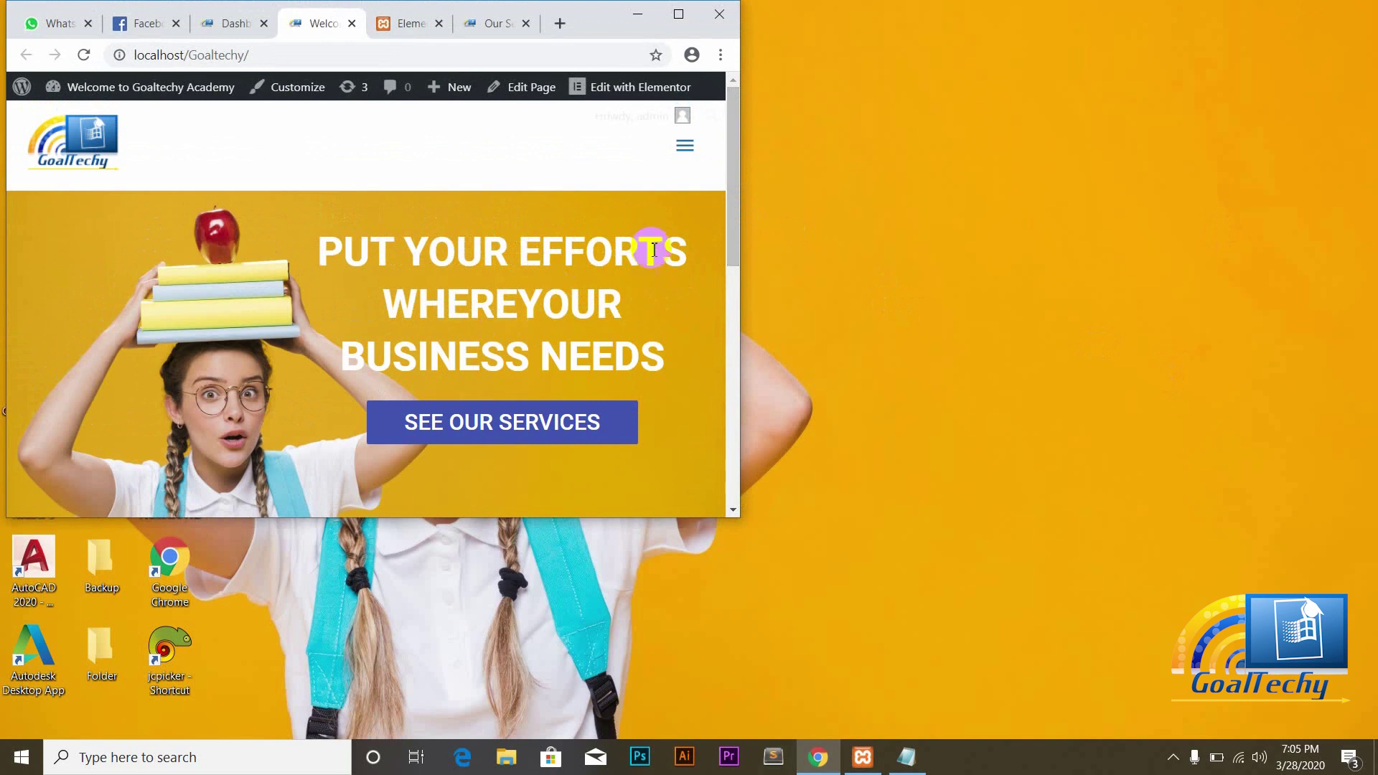
{"action": "left_click_drag", "start_coordinate": [732, 222], "coordinate": [709, 26]}
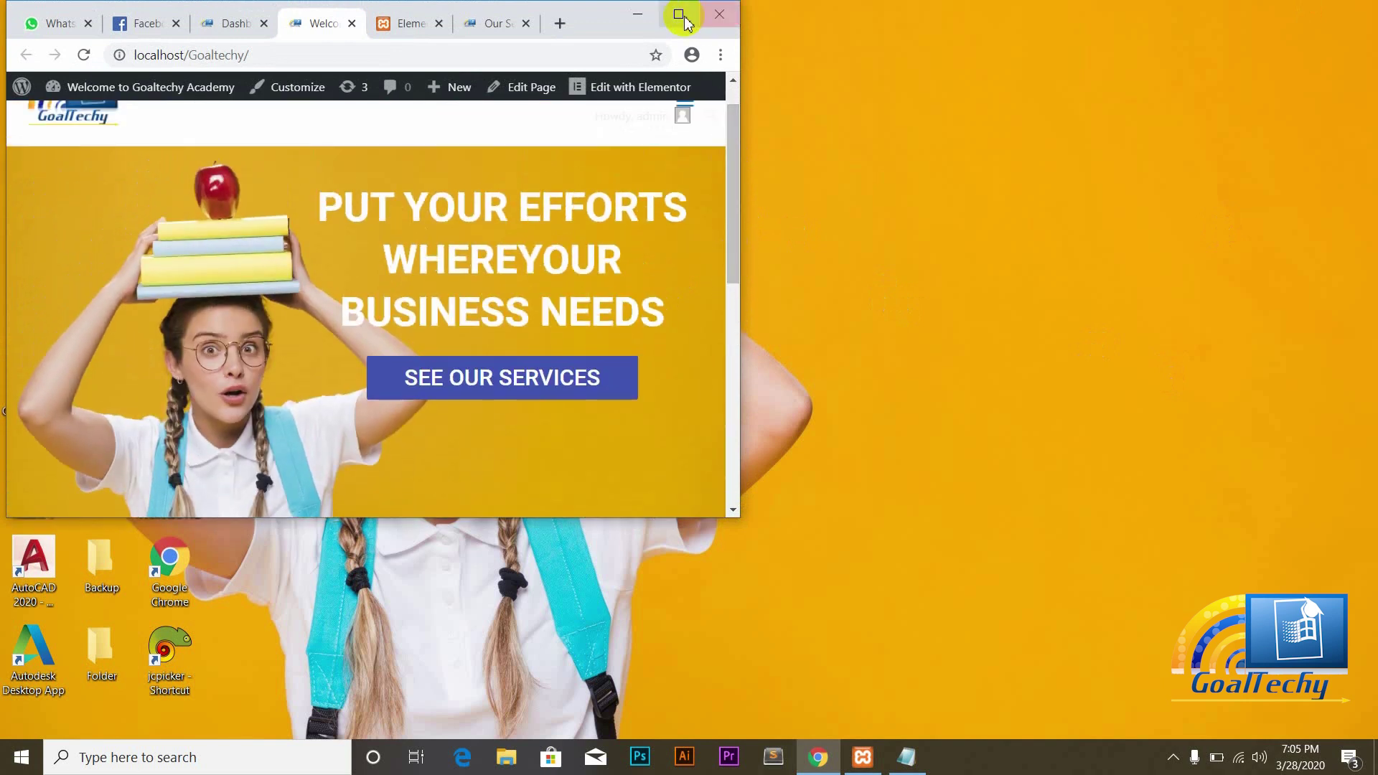
{"action": "left_click", "coordinate": [680, 16]}
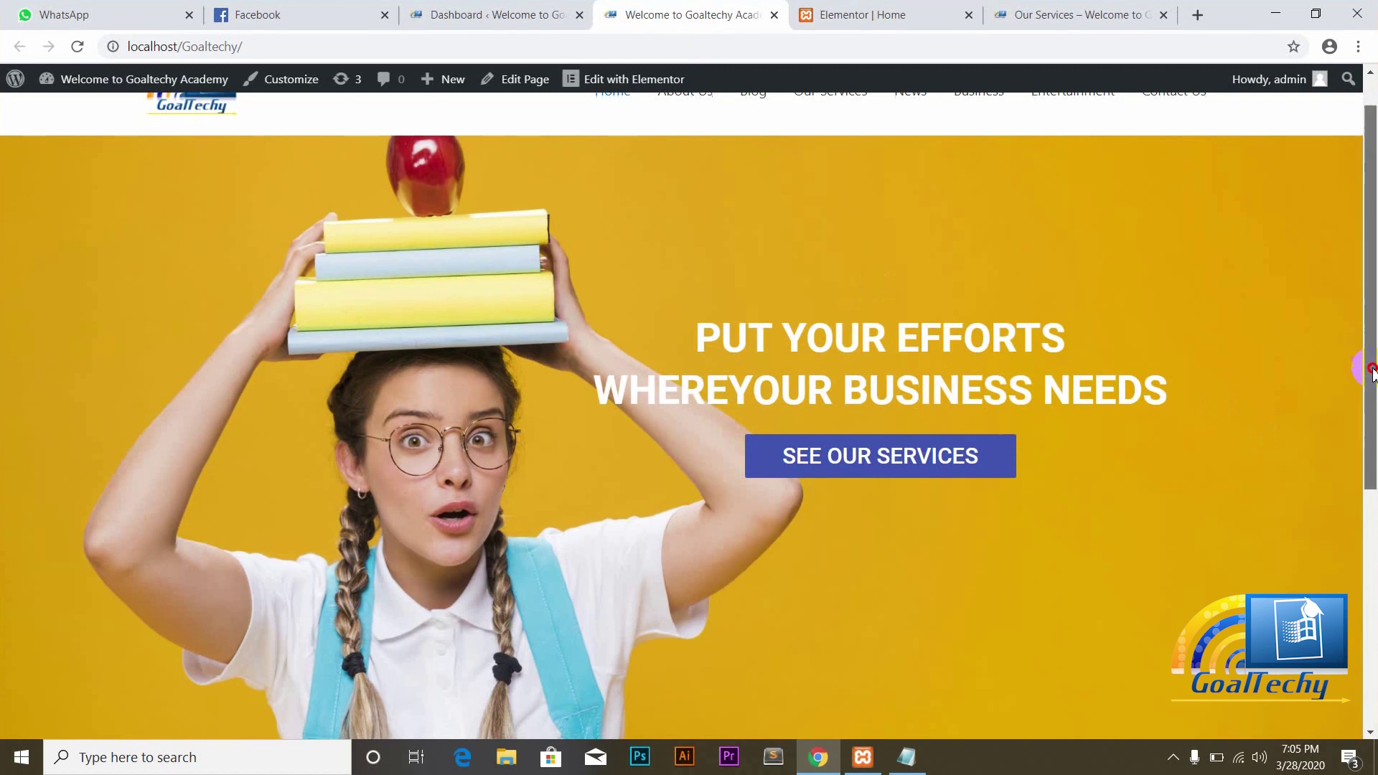
{"action": "mouse_move", "coordinate": [1372, 369]}
{"action": "left_mouse_down"}
{"action": "mouse_move", "coordinate": [1372, 431]}
{"action": "mouse_move", "coordinate": [1372, 350]}
{"action": "left_mouse_up"}
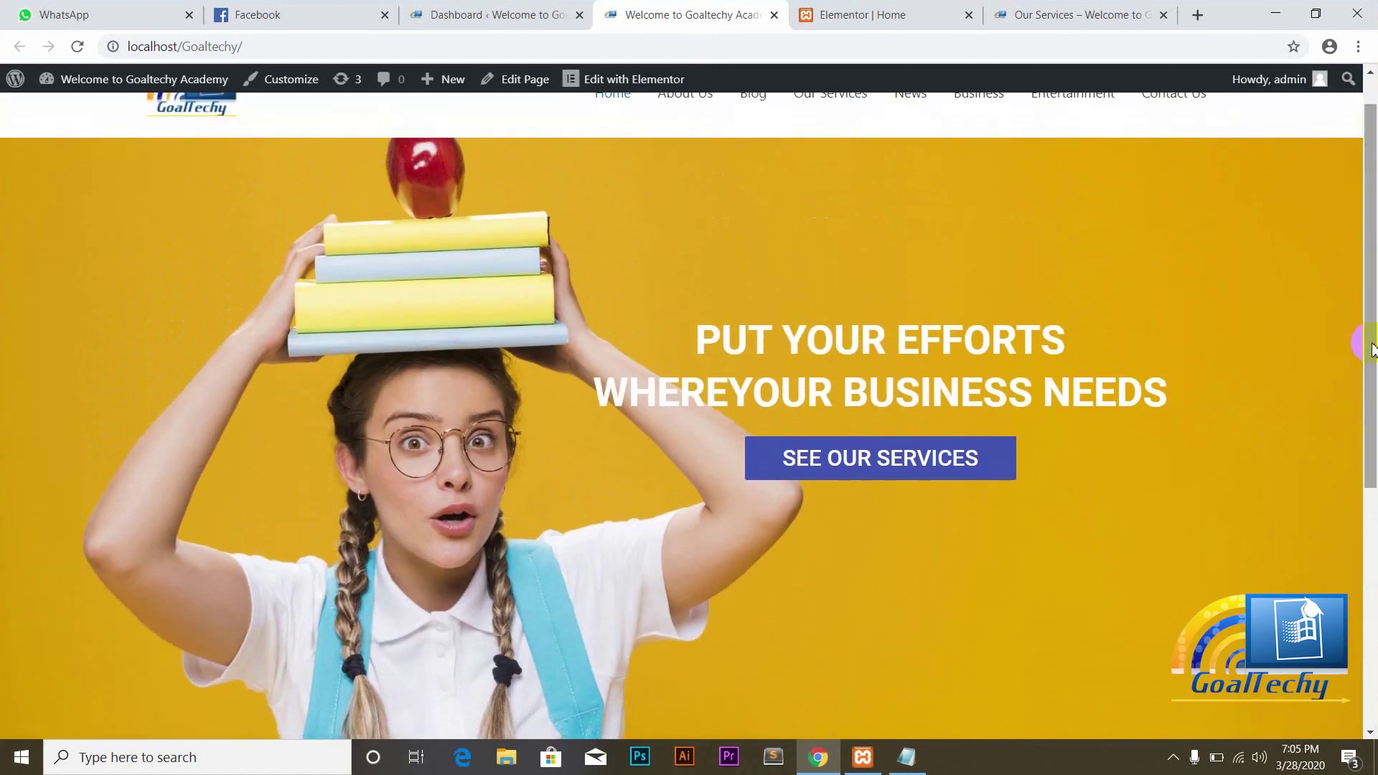
Step: Delete the spacer from the hero section in the Elementor editor
{"action": "left_click", "coordinate": [888, 16]}
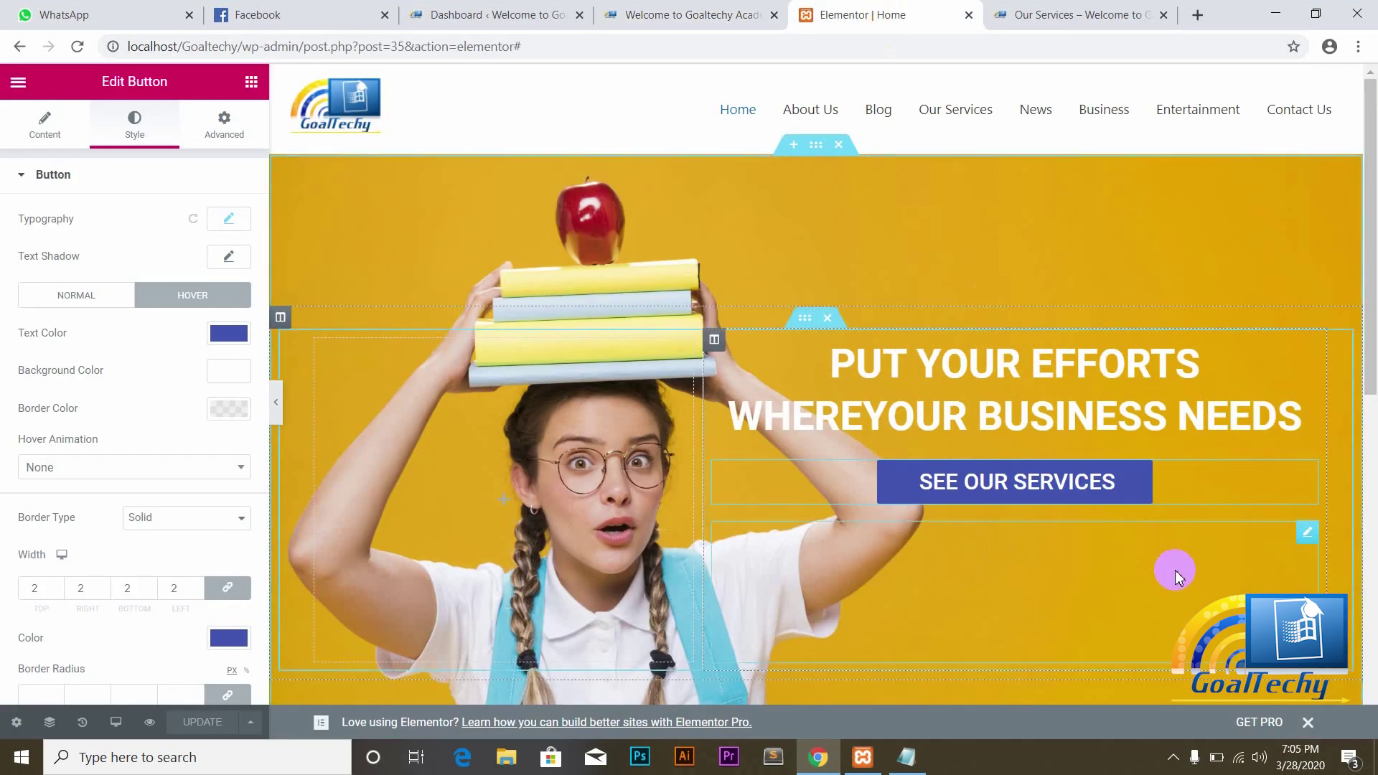
{"action": "right_click", "coordinate": [1310, 545]}
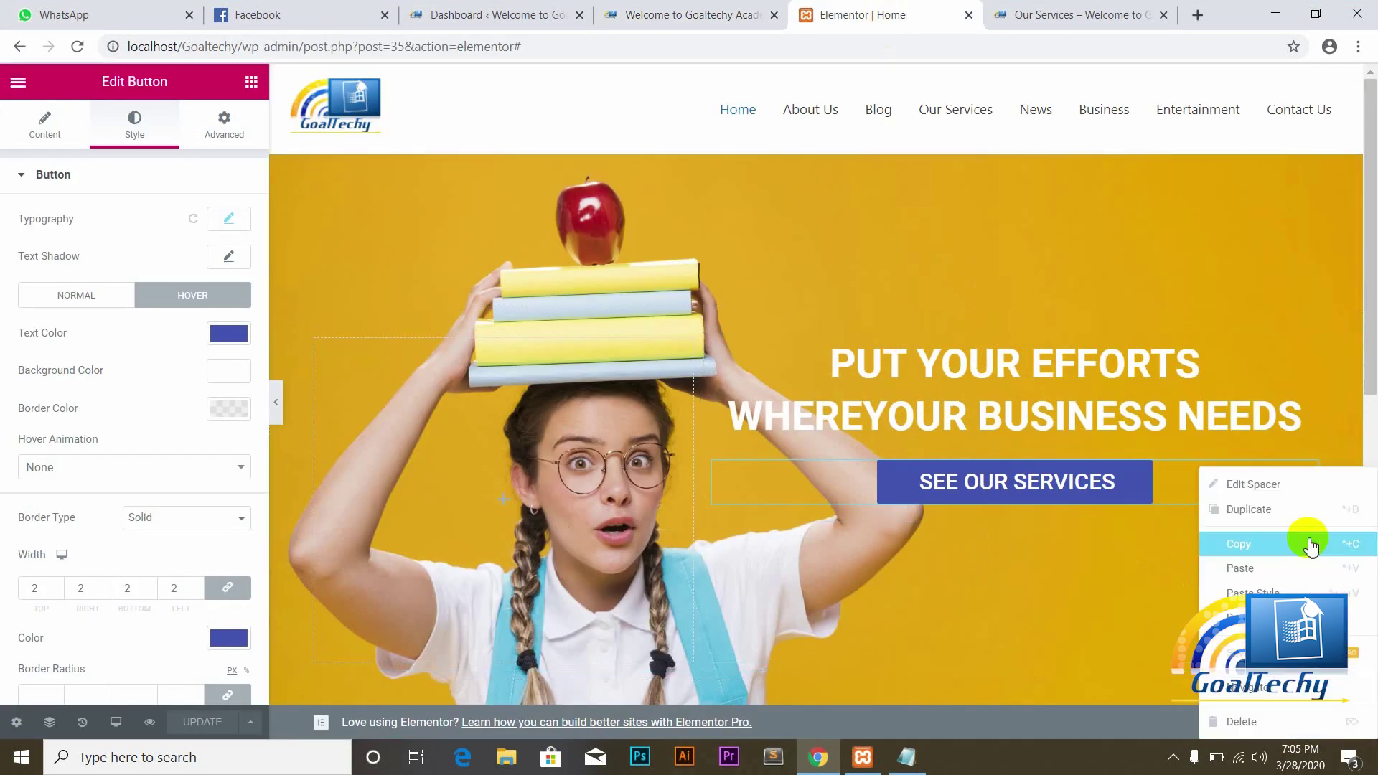
{"action": "left_click", "coordinate": [1221, 723]}
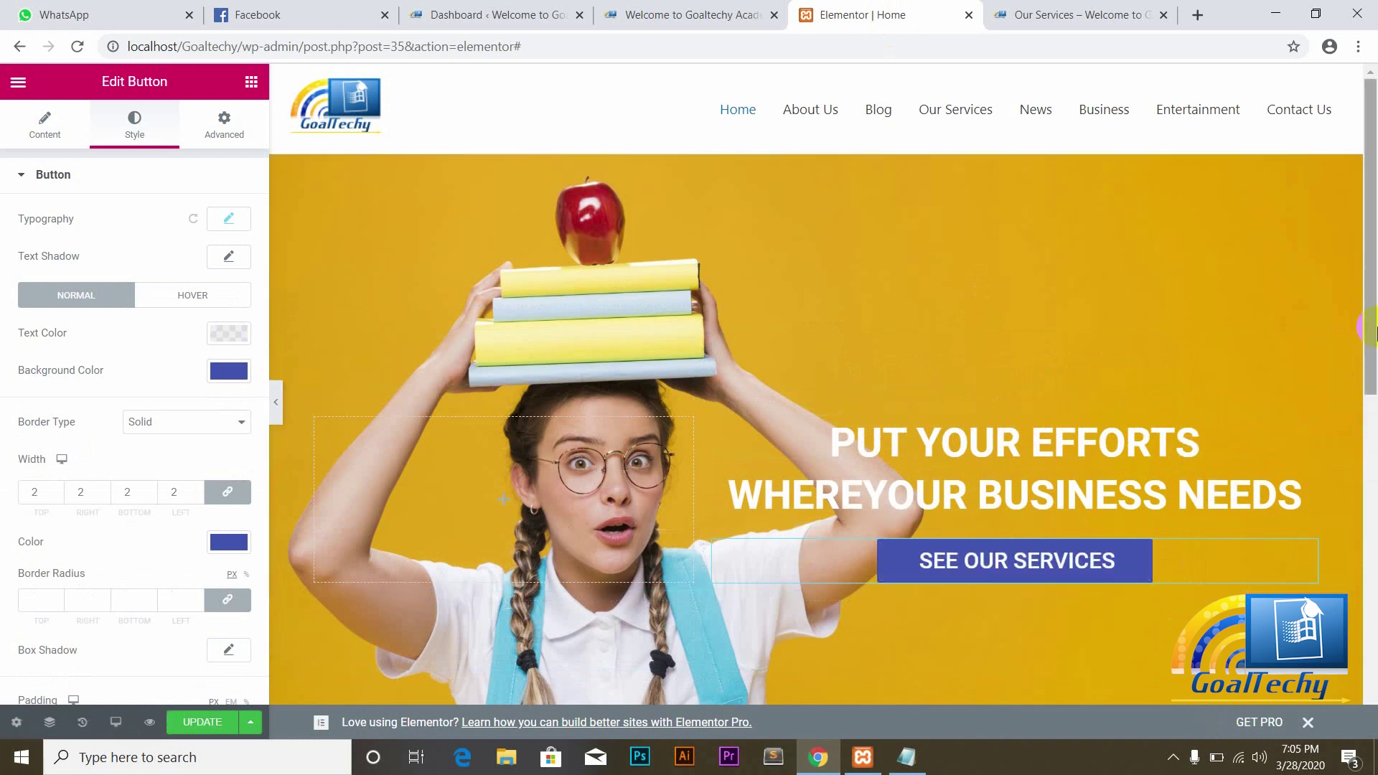
{"action": "left_click_drag", "start_coordinate": [1375, 373], "coordinate": [1132, 455]}
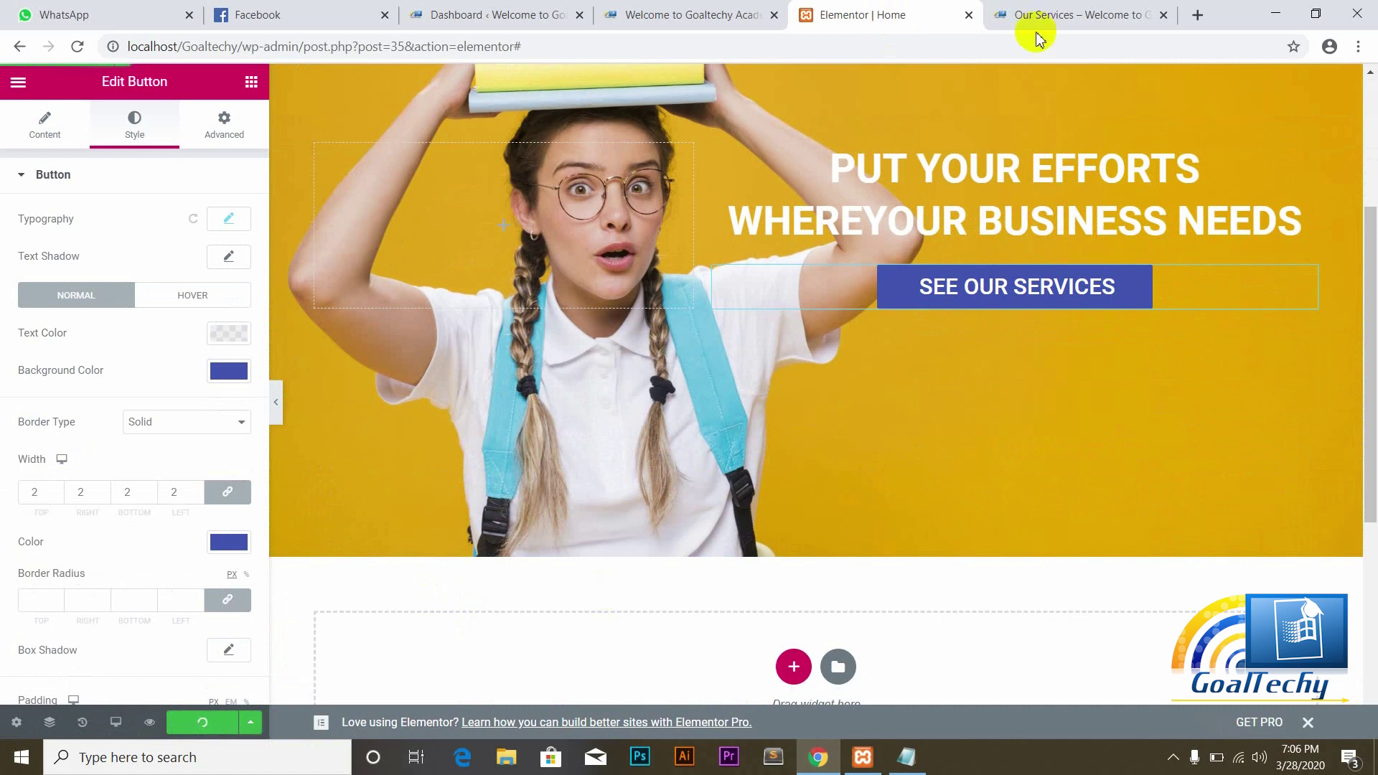
Step: Reload the live homepage and scroll to review the hero without the spacer
{"action": "left_click", "coordinate": [711, 11]}
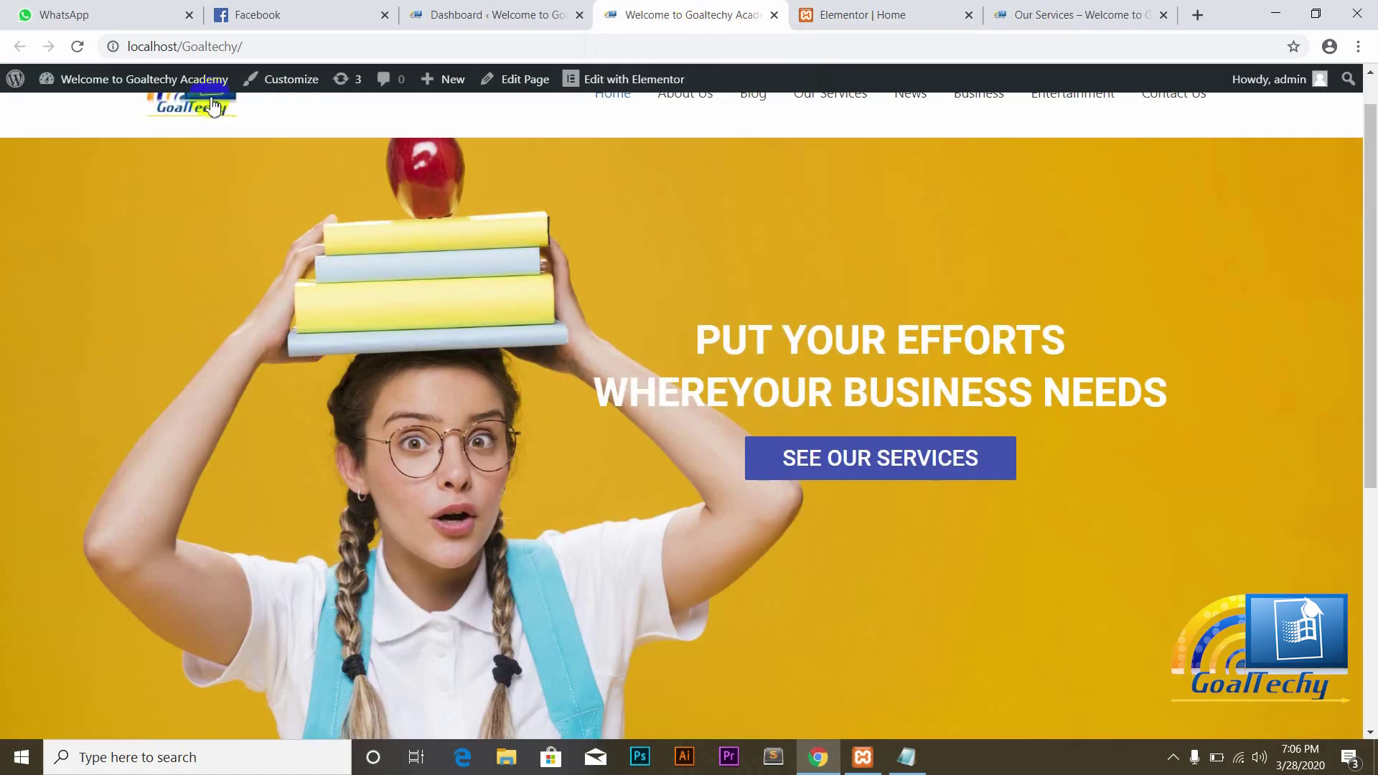
{"action": "left_click", "coordinate": [77, 49]}
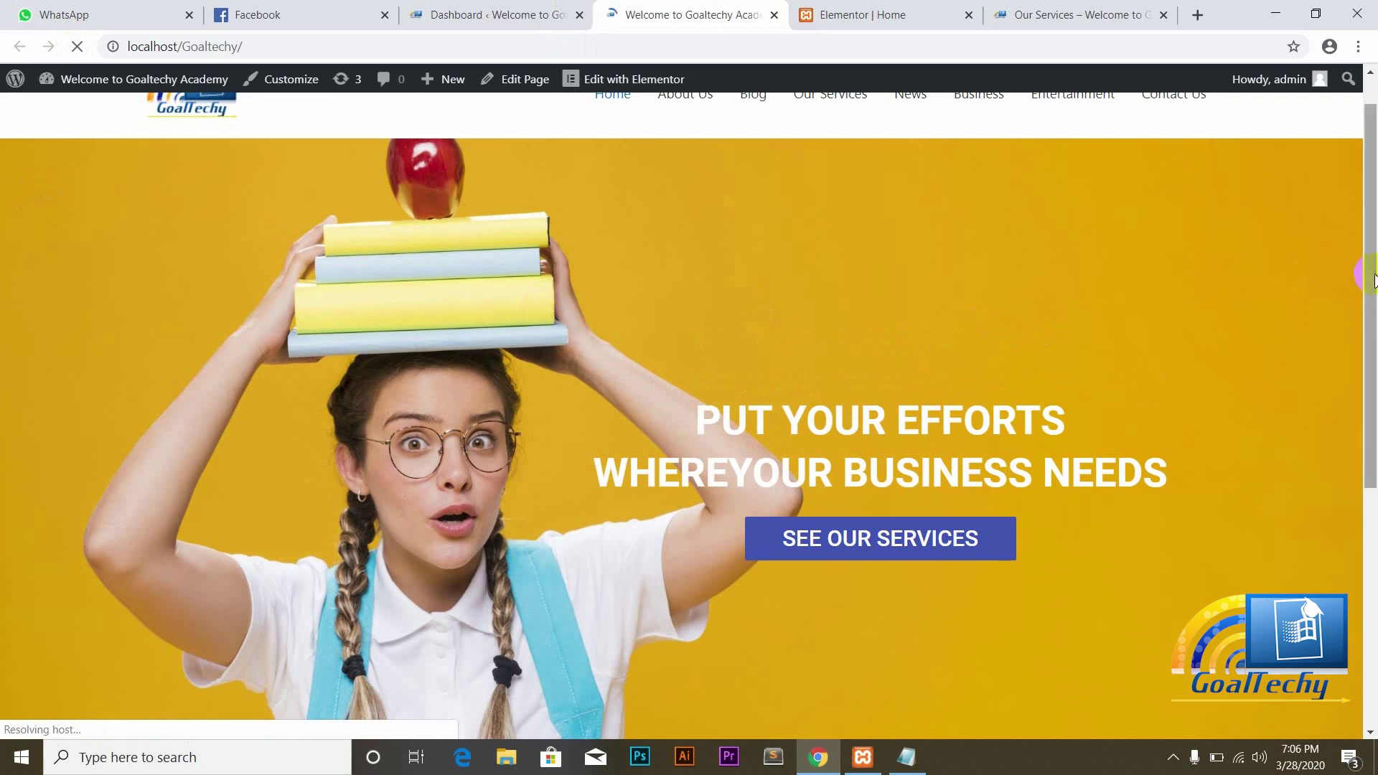
{"action": "left_click_drag", "start_coordinate": [1366, 273], "coordinate": [1363, 378]}
Step: Drag a Spacer widget into a new section below the hero and preview the live homepage
{"action": "left_click", "coordinate": [883, 14]}
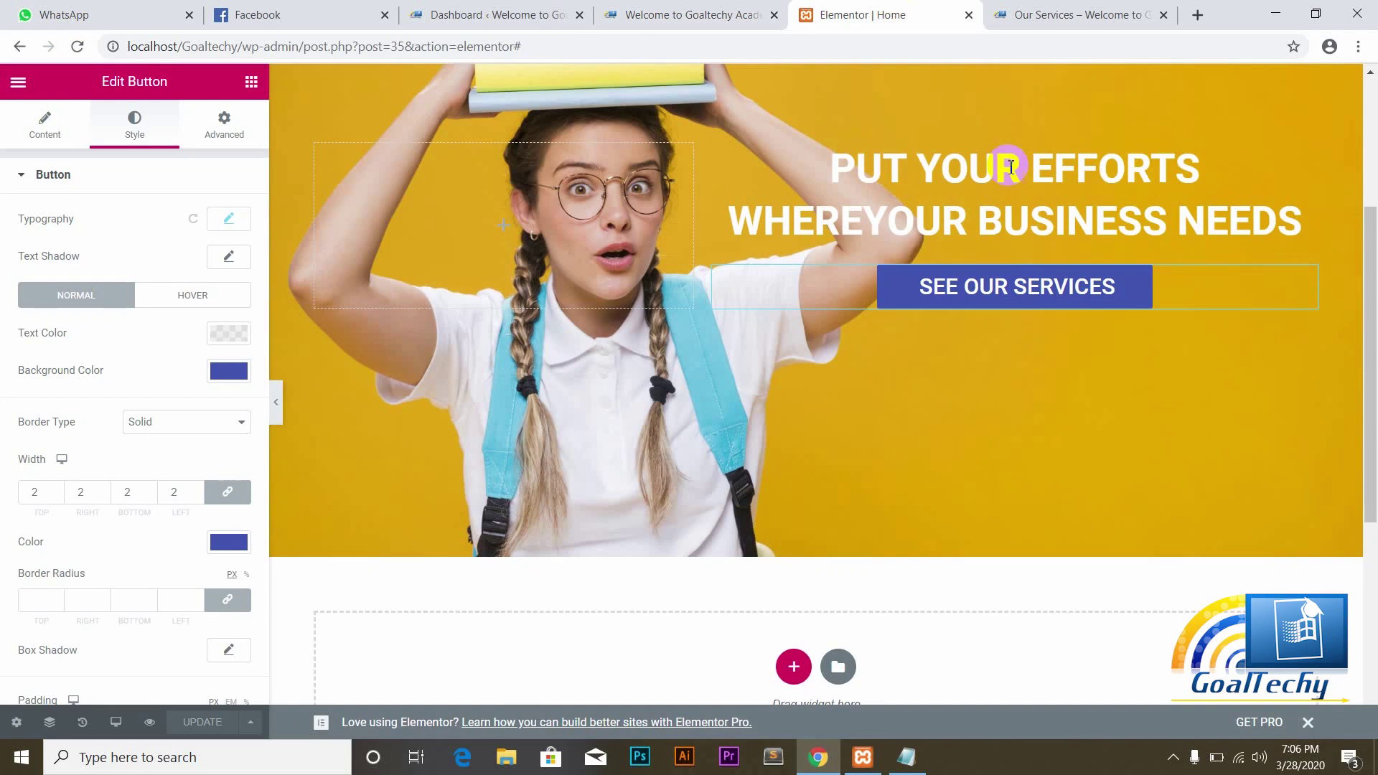
{"action": "scroll", "coordinate": [1163, 326], "scroll_direction": "down", "scroll_amount": 3}
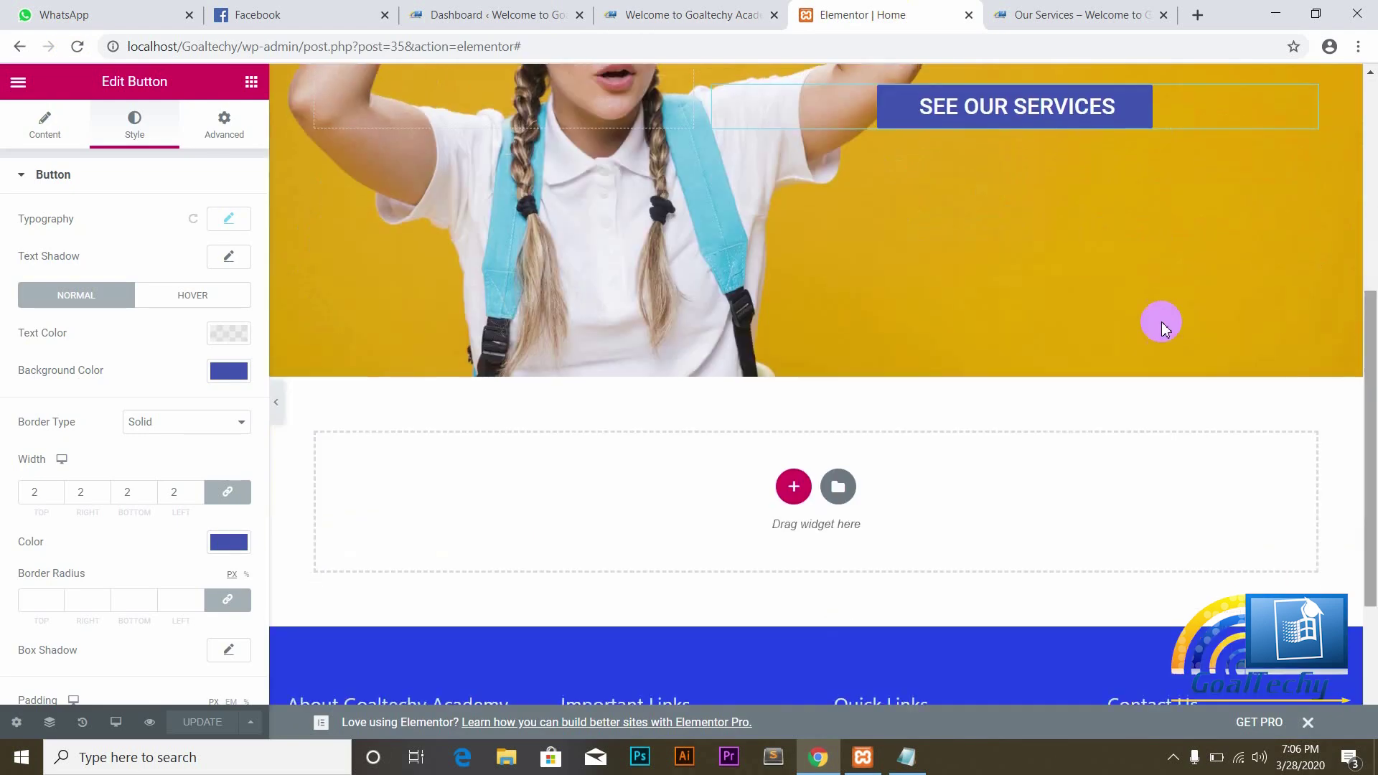
{"action": "left_click", "coordinate": [251, 84]}
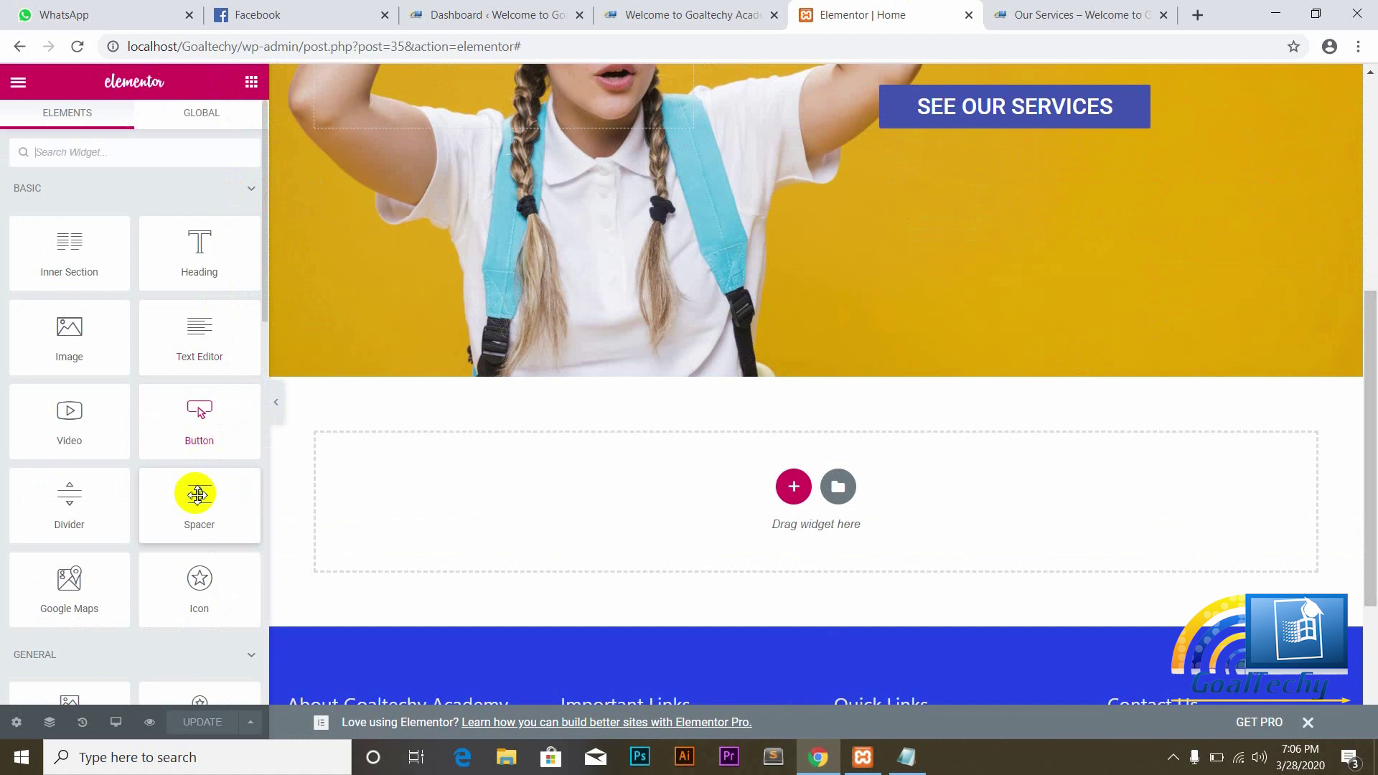
{"action": "left_click_drag", "start_coordinate": [196, 505], "coordinate": [456, 488]}
{"action": "left_click", "coordinate": [658, 13]}
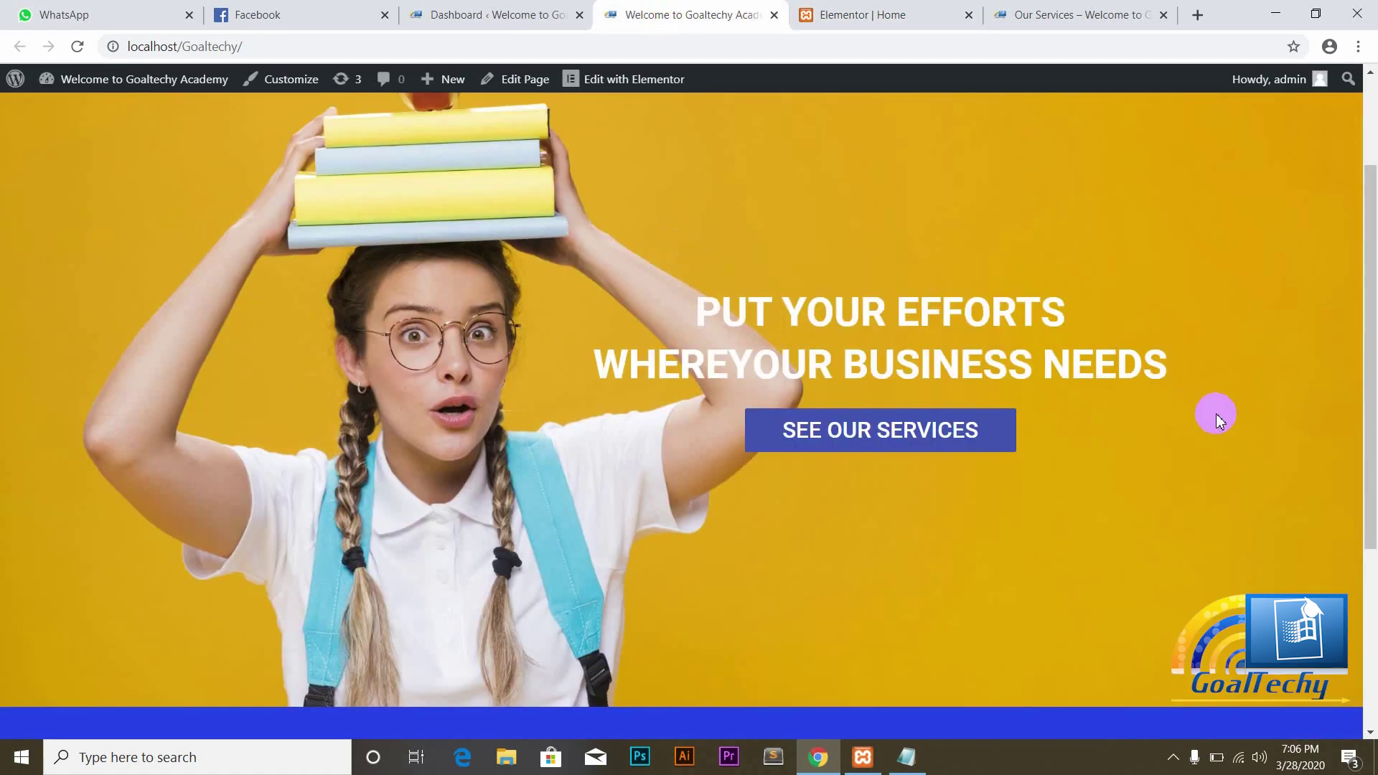
{"action": "left_click_drag", "start_coordinate": [1357, 375], "coordinate": [1356, 486]}
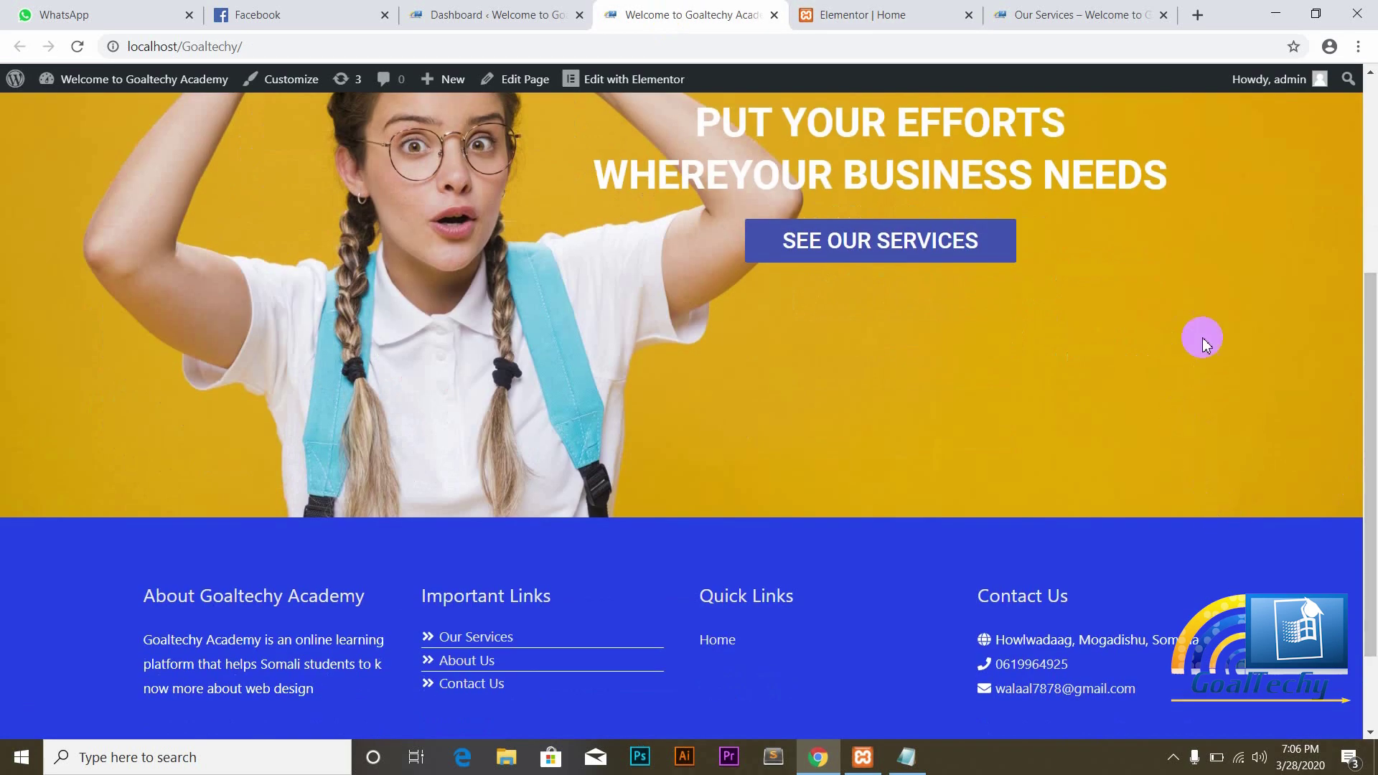
{"action": "left_click_drag", "start_coordinate": [1366, 453], "coordinate": [1353, 372]}
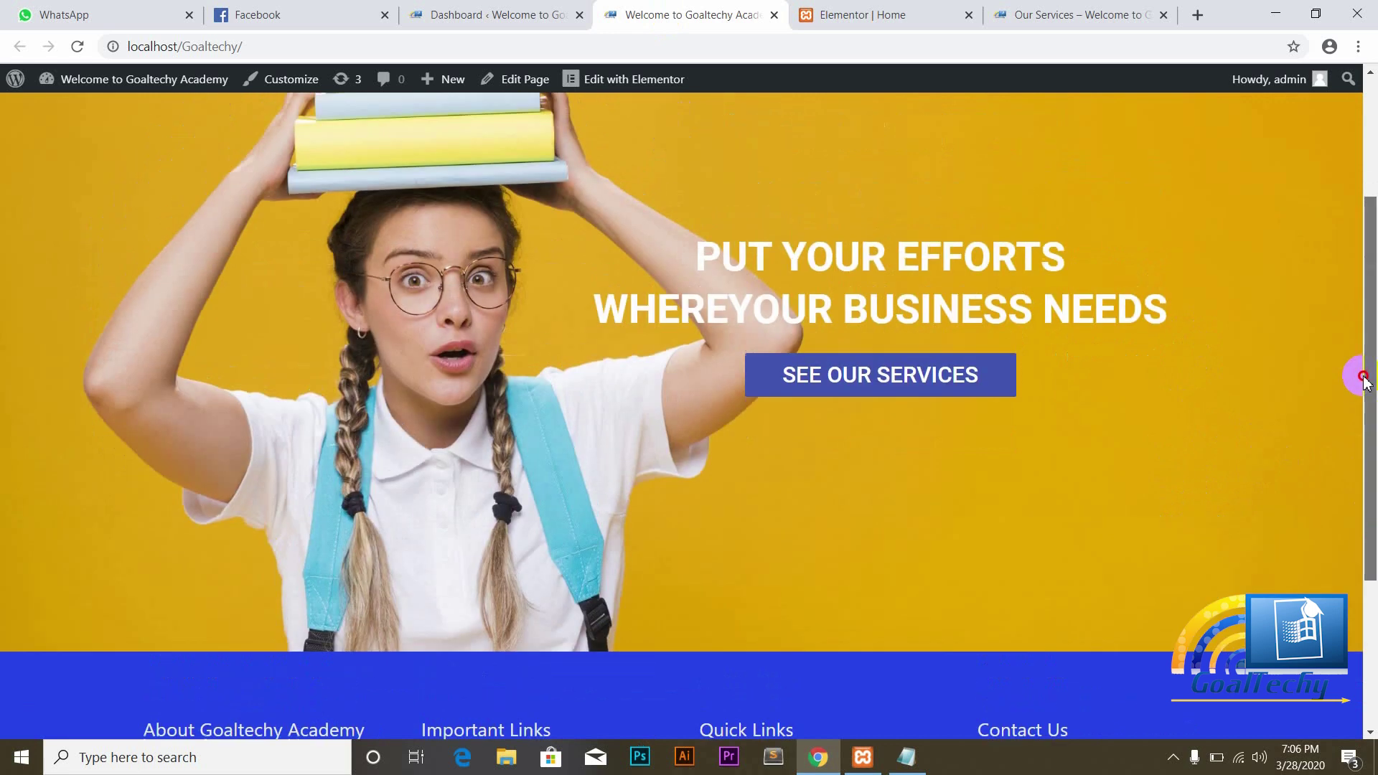
Step: Set the spacer section's Content Width to Full Width
{"action": "left_click", "coordinate": [857, 16]}
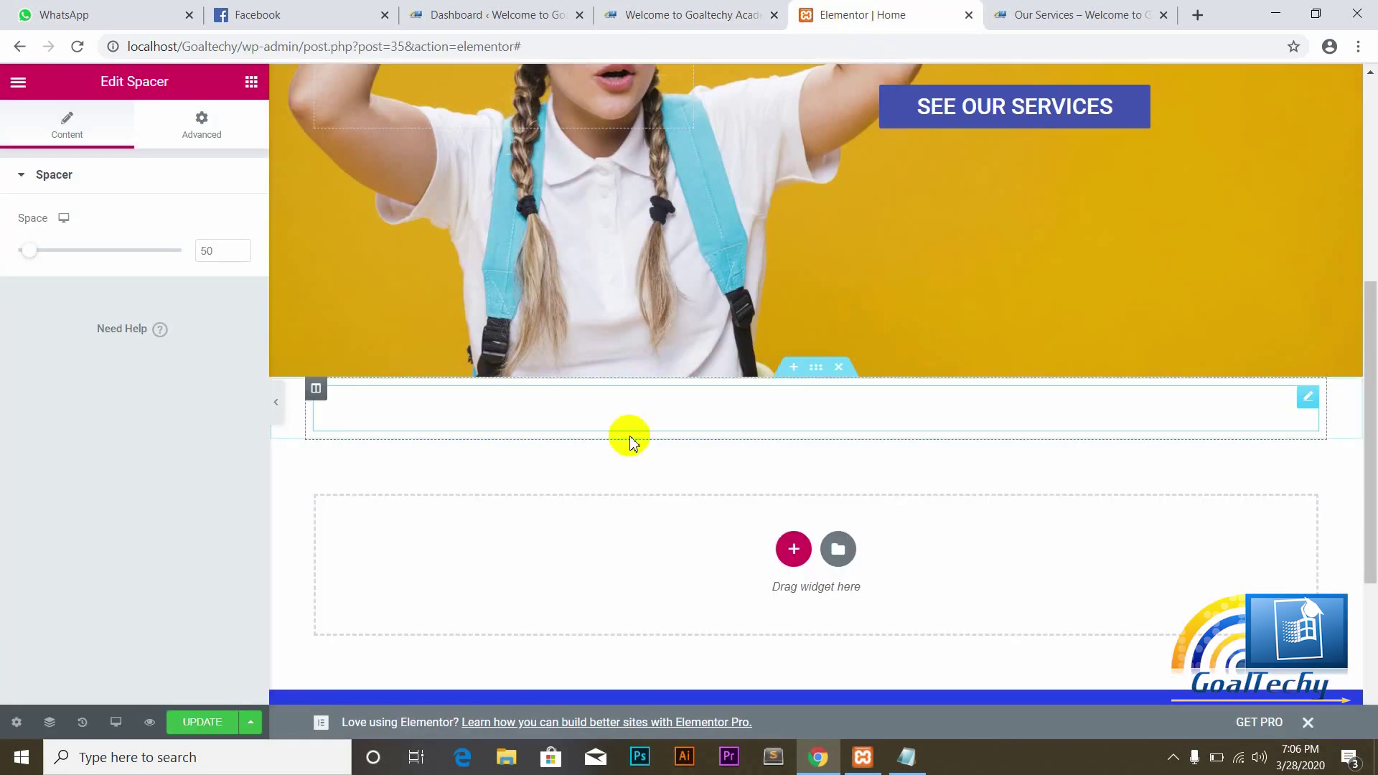
{"action": "left_click", "coordinate": [819, 375]}
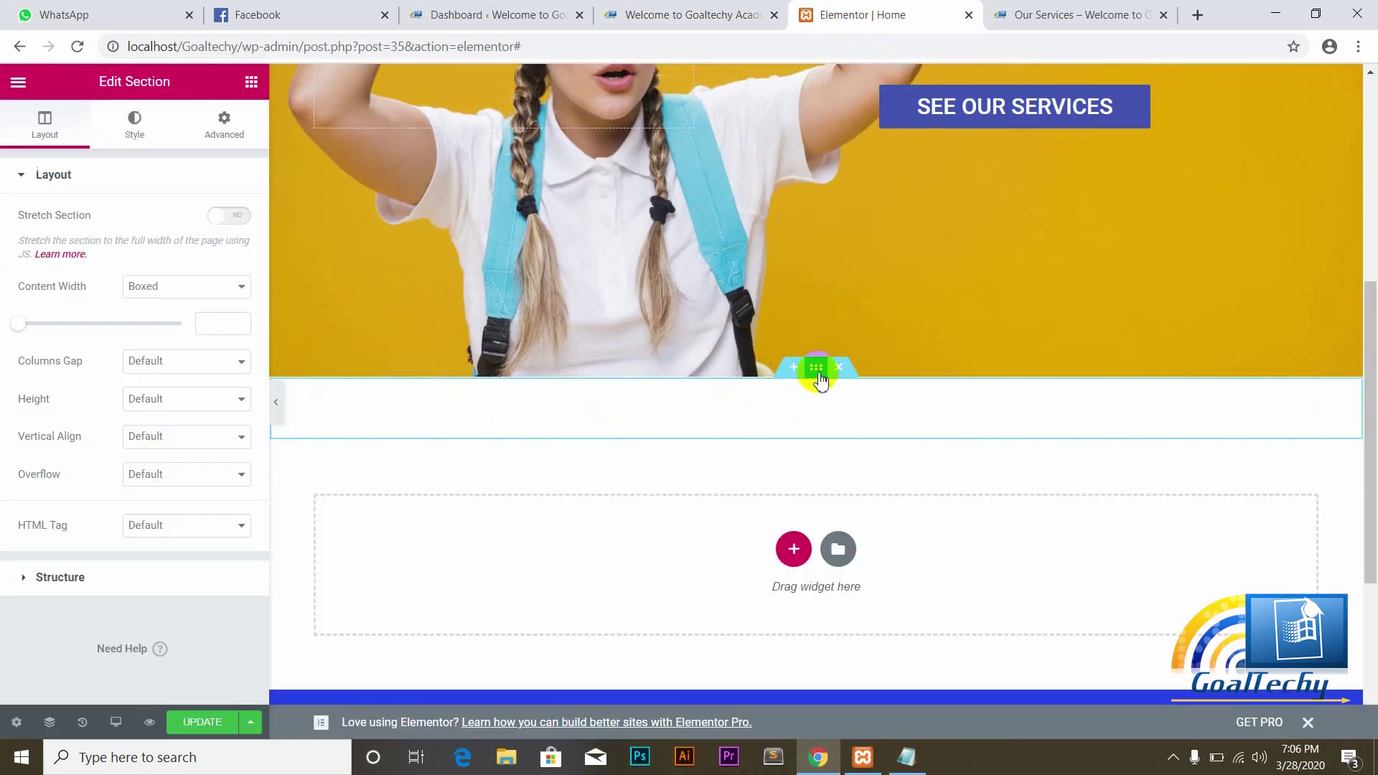
{"action": "left_click", "coordinate": [240, 290]}
{"action": "left_click", "coordinate": [164, 321]}
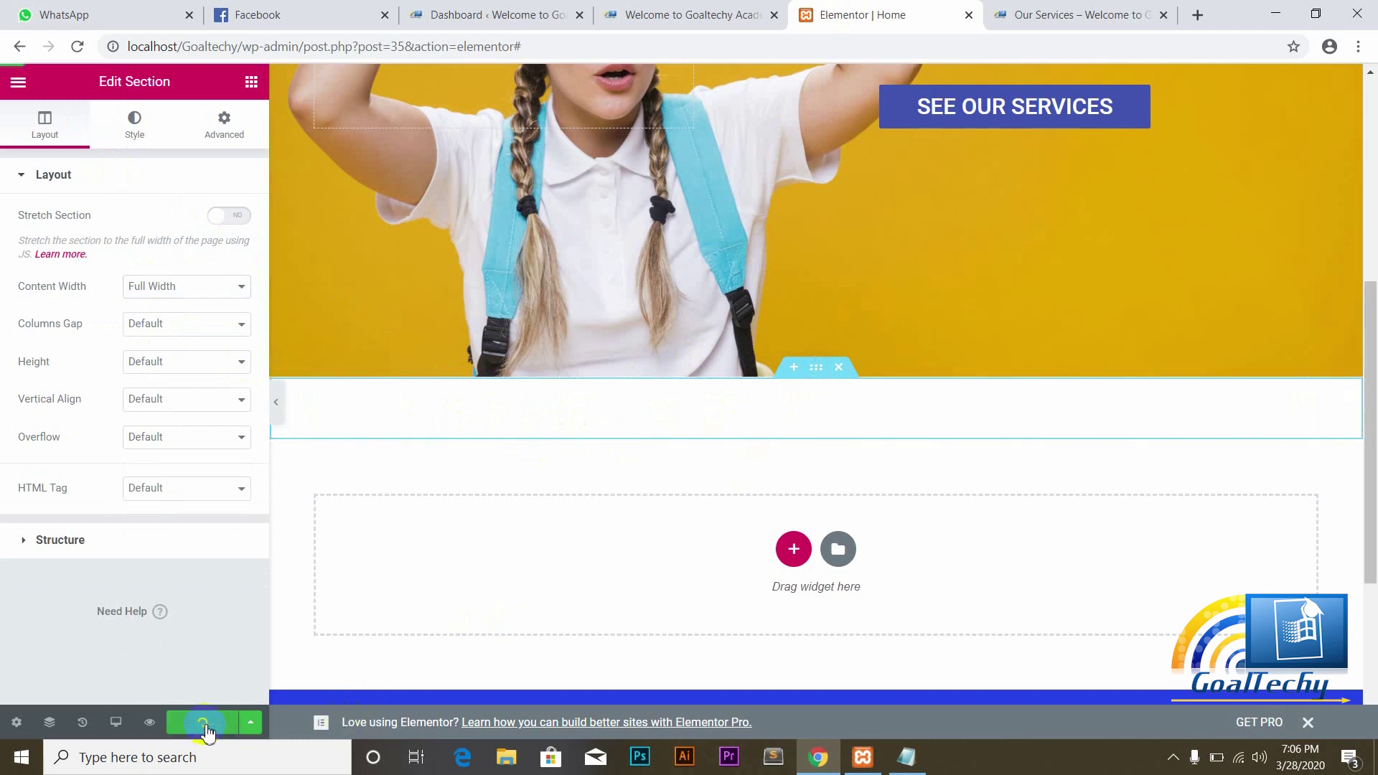
{"action": "left_click", "coordinate": [701, 13]}
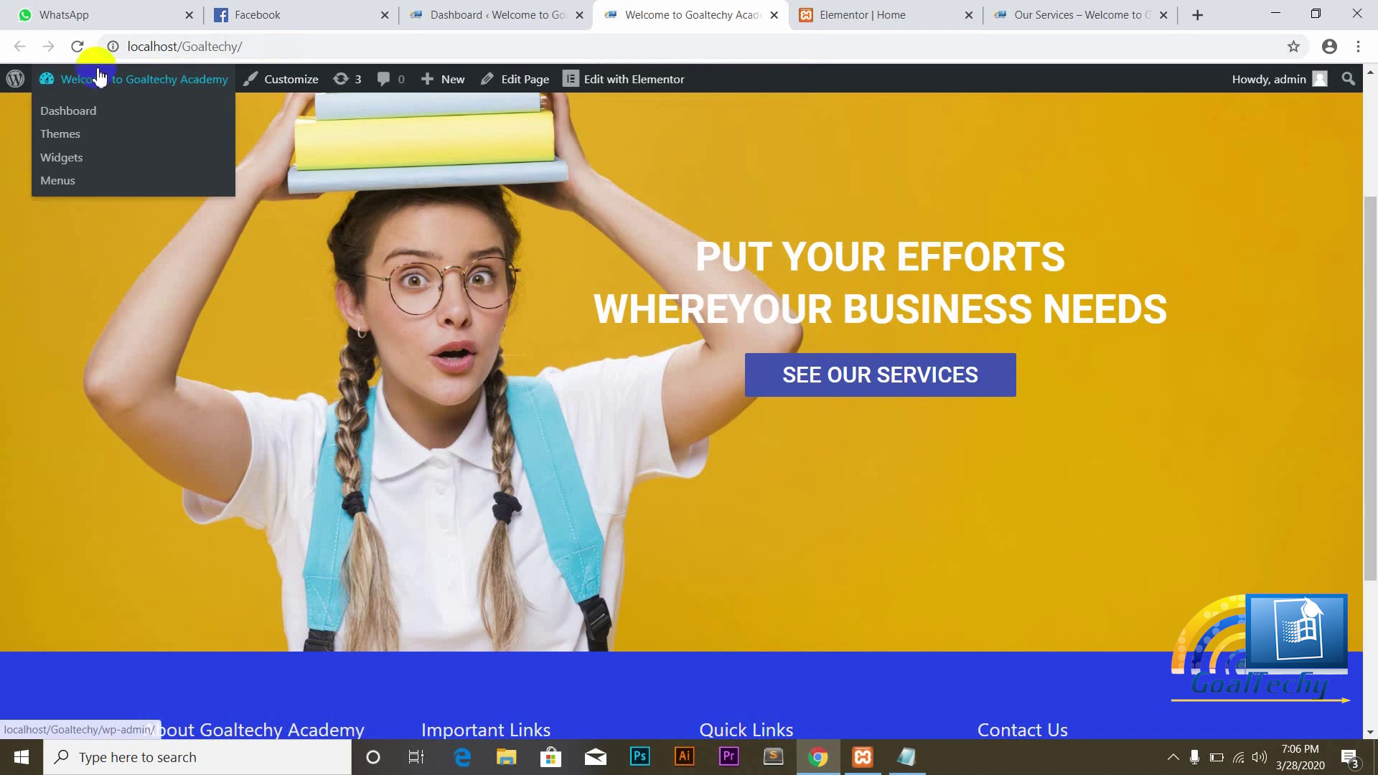
Step: Reload the live homepage and scroll through it to inspect the white gap under the hero
{"action": "left_click", "coordinate": [77, 46]}
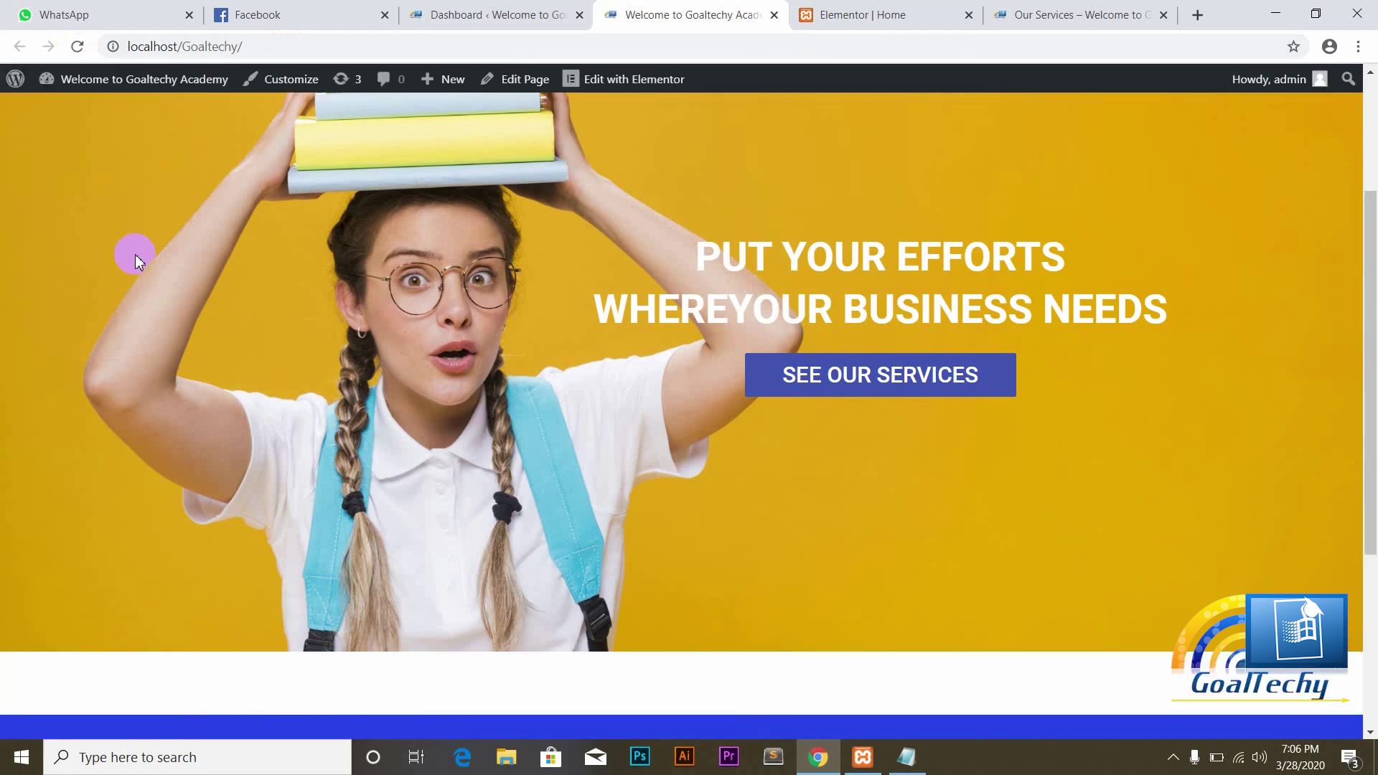
{"action": "mouse_move", "coordinate": [1373, 309]}
{"action": "left_mouse_down"}
{"action": "mouse_move", "coordinate": [1371, 446]}
{"action": "mouse_move", "coordinate": [1374, 176]}
{"action": "mouse_move", "coordinate": [1375, 356]}
{"action": "mouse_move", "coordinate": [1372, 305]}
{"action": "left_mouse_up"}
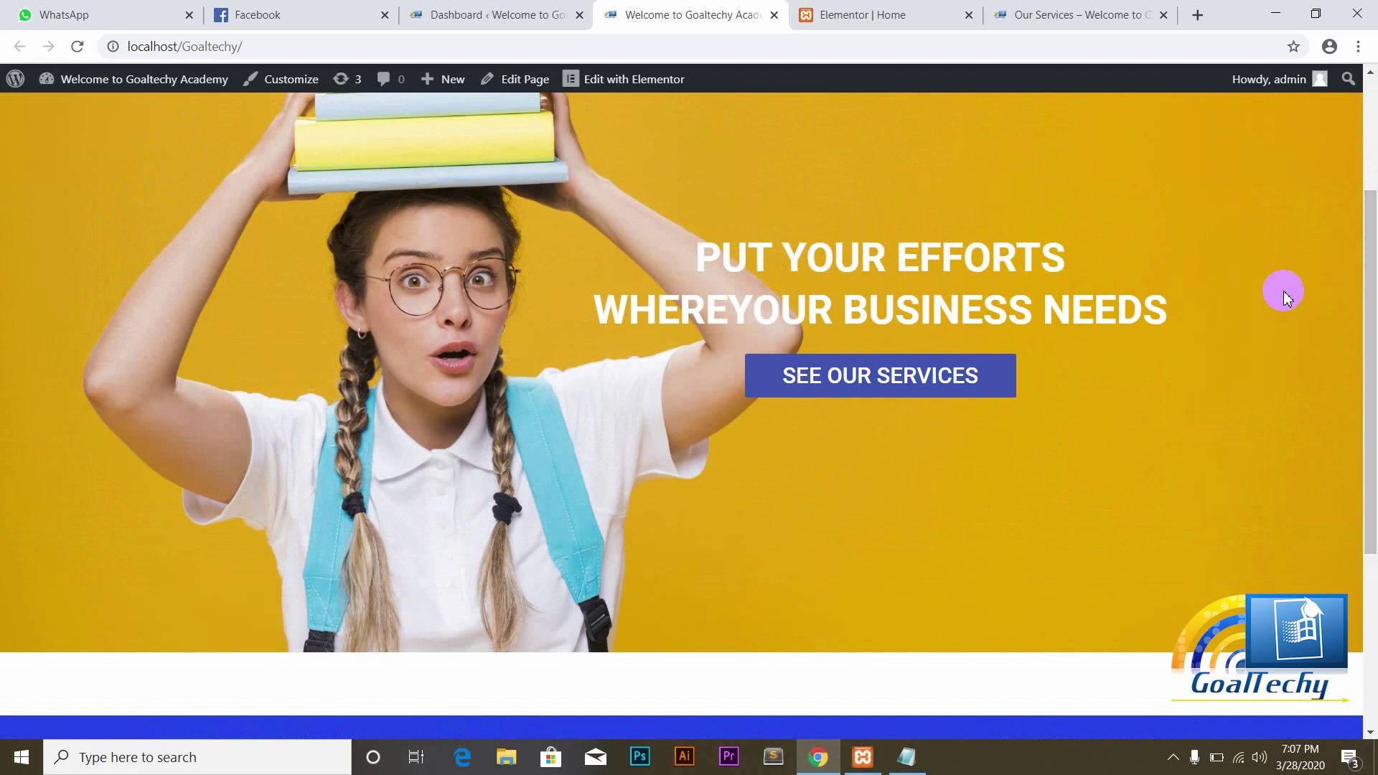
{"action": "left_click_drag", "start_coordinate": [1370, 295], "coordinate": [1372, 323]}
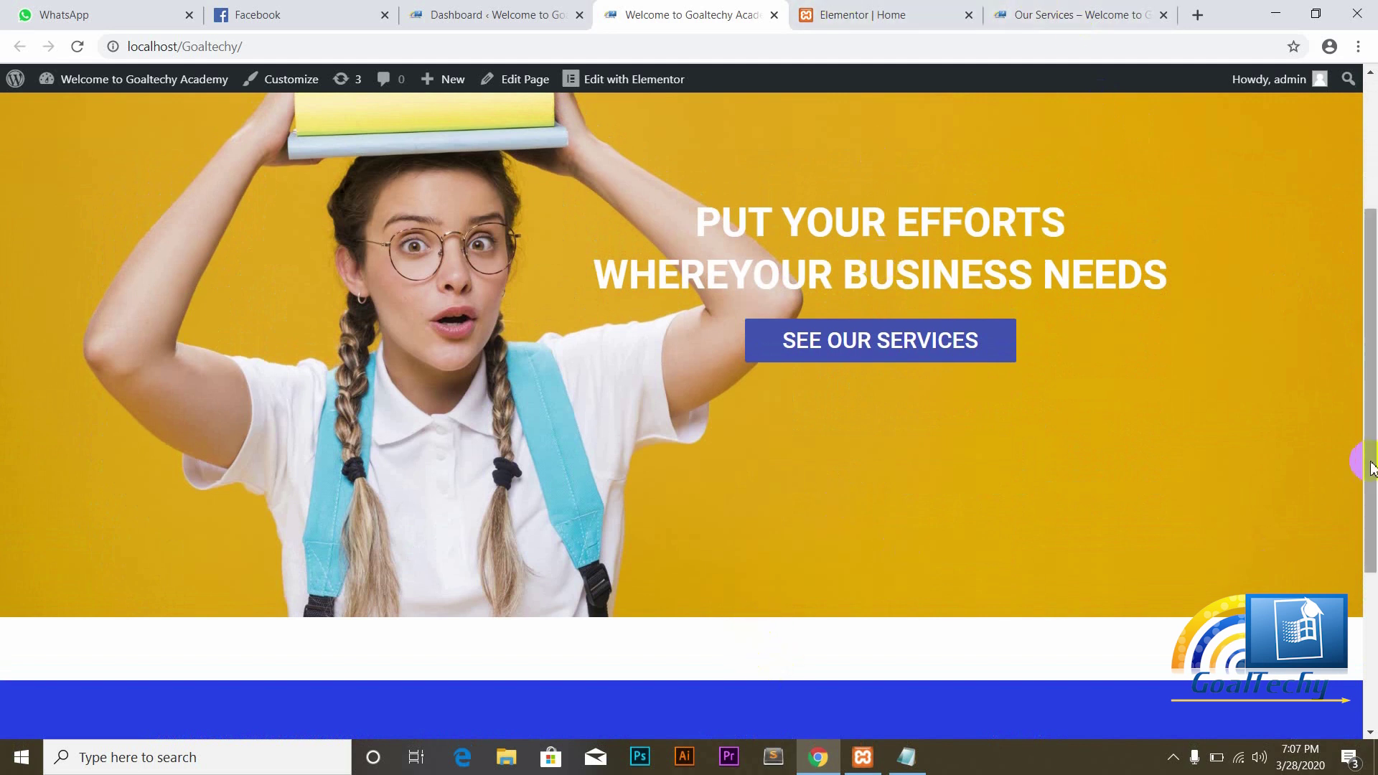
{"action": "left_click_drag", "start_coordinate": [1369, 455], "coordinate": [1371, 319]}
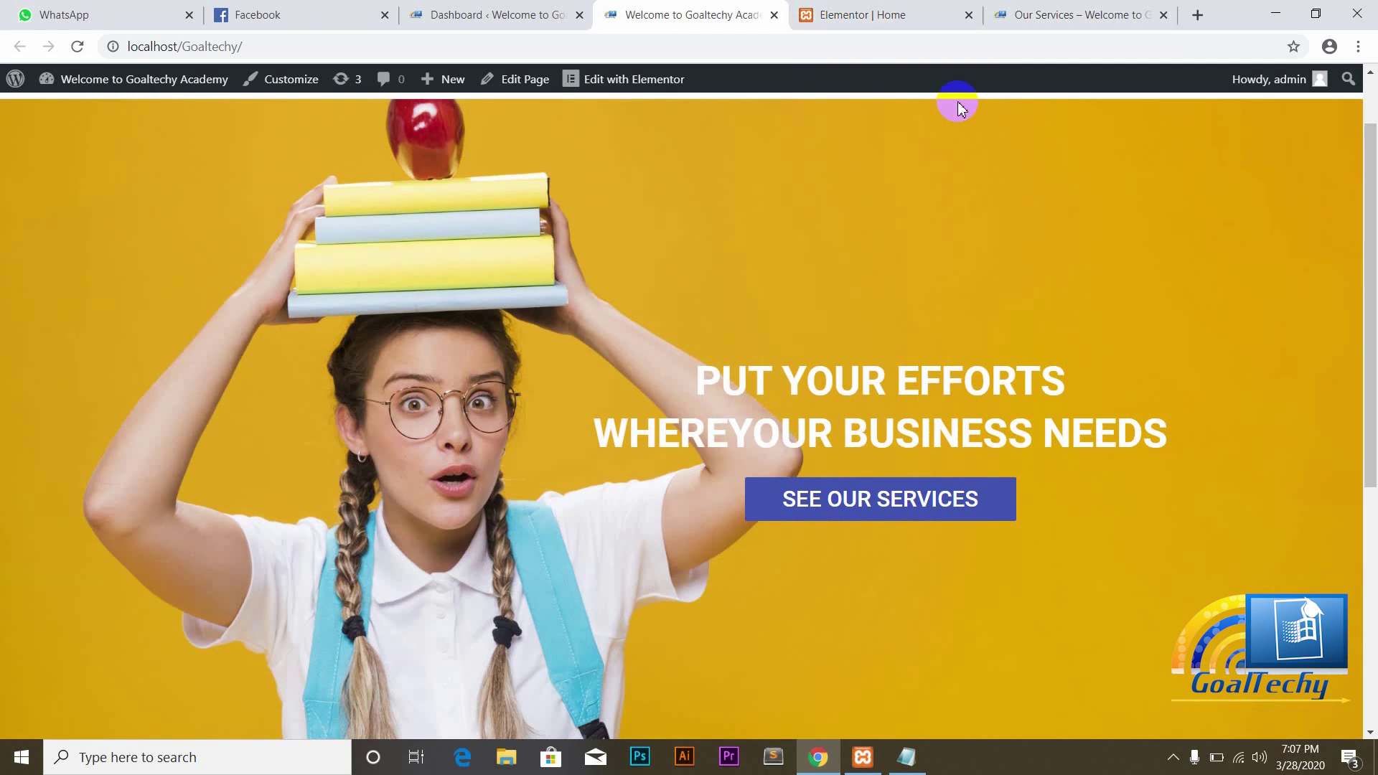
{"action": "left_click_drag", "start_coordinate": [1356, 307], "coordinate": [1364, 244]}
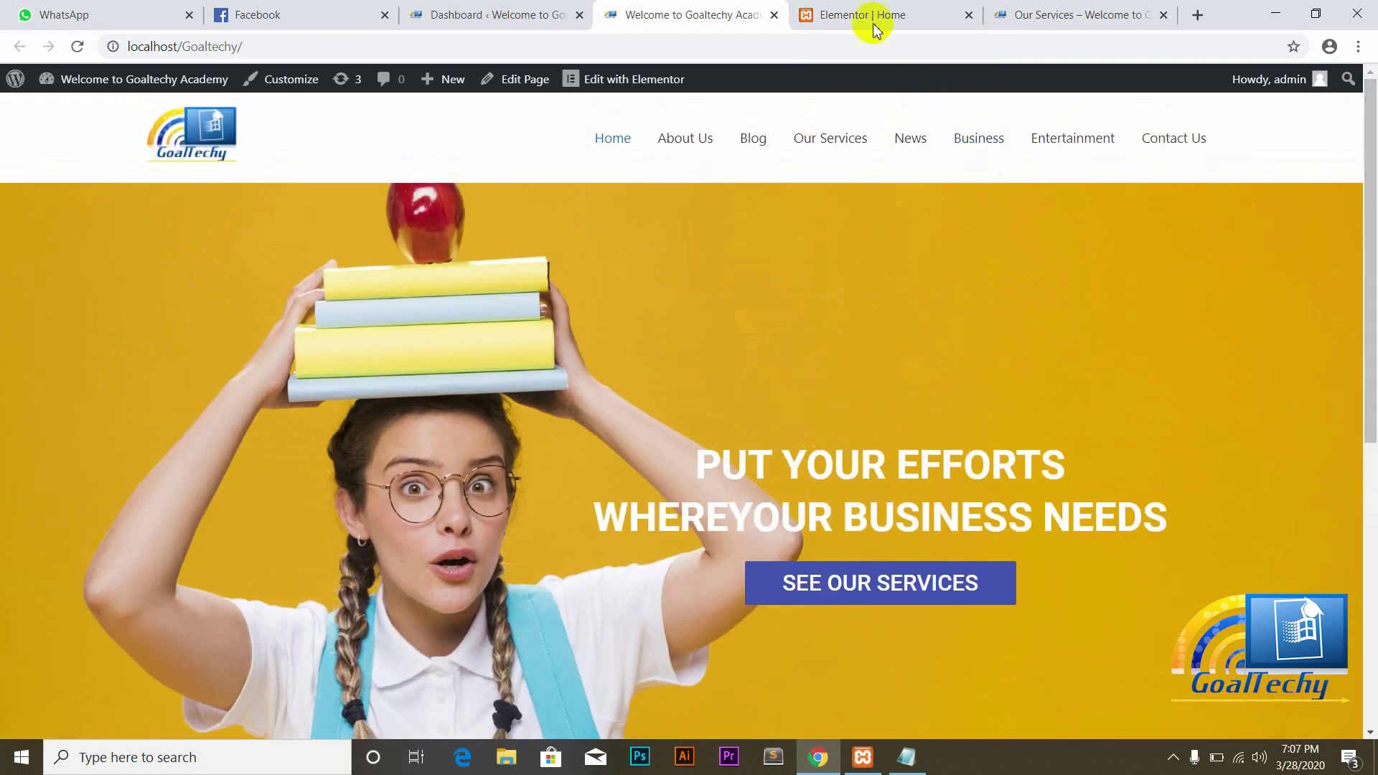
{"action": "left_click", "coordinate": [856, 8]}
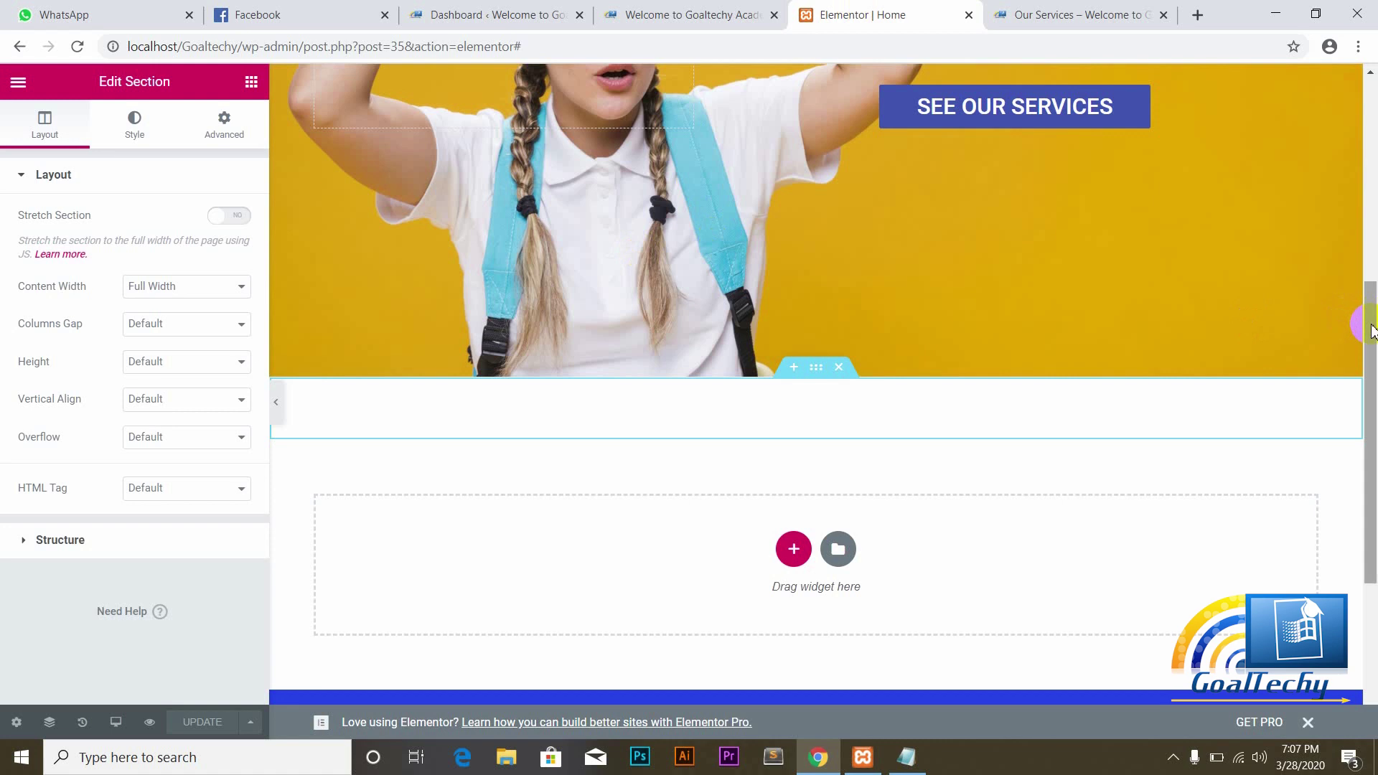
Step: Set the hero section's Height to Min Height with a 558 px minimum
{"action": "left_click_drag", "start_coordinate": [1363, 316], "coordinate": [1372, 111]}
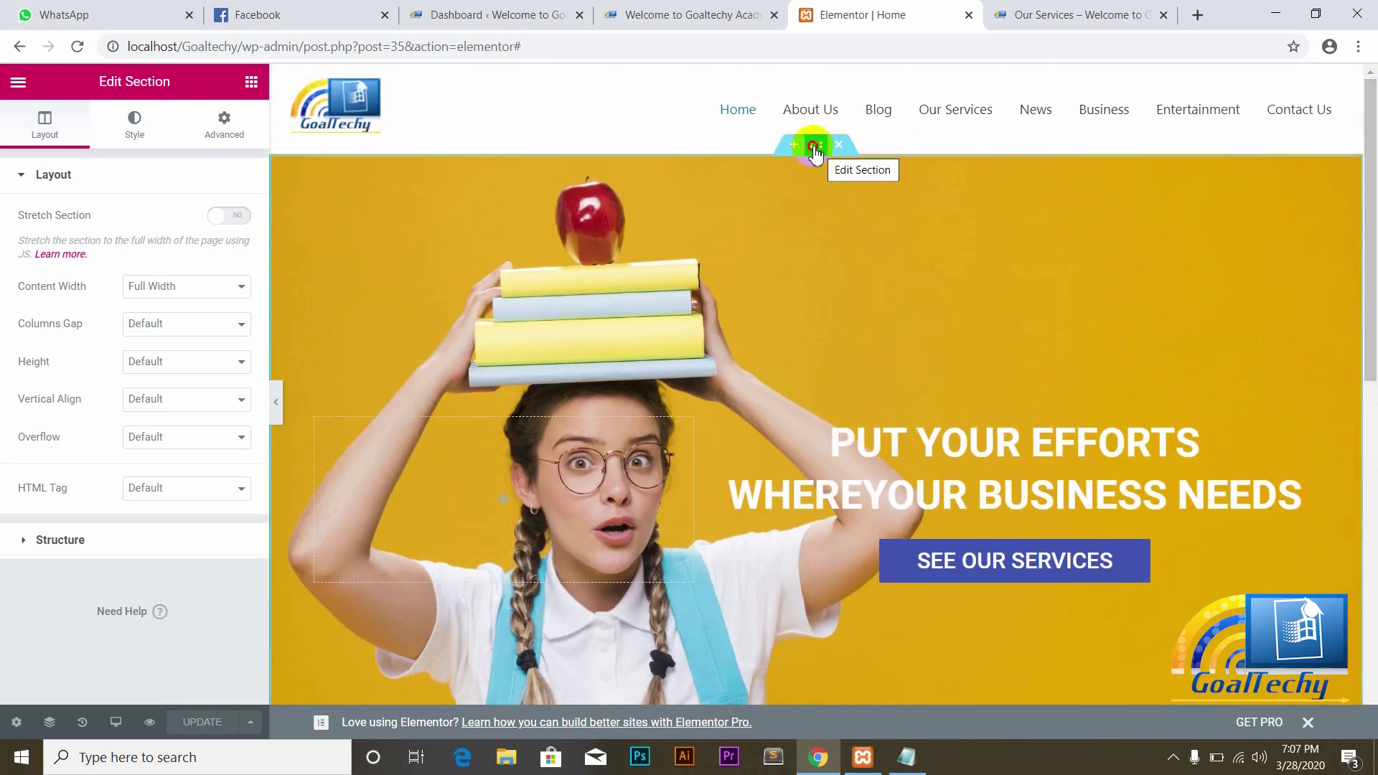
{"action": "left_click", "coordinate": [815, 149]}
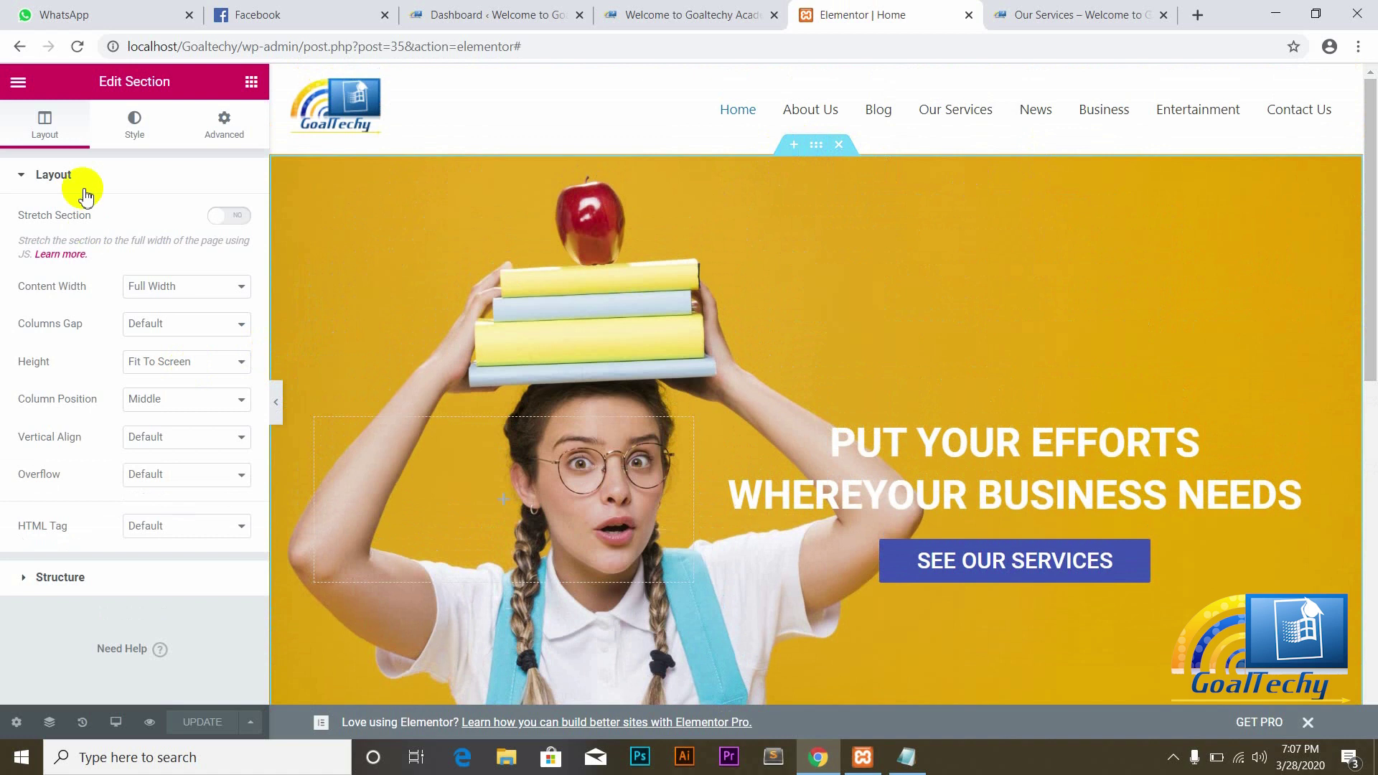
{"action": "left_click", "coordinate": [227, 363]}
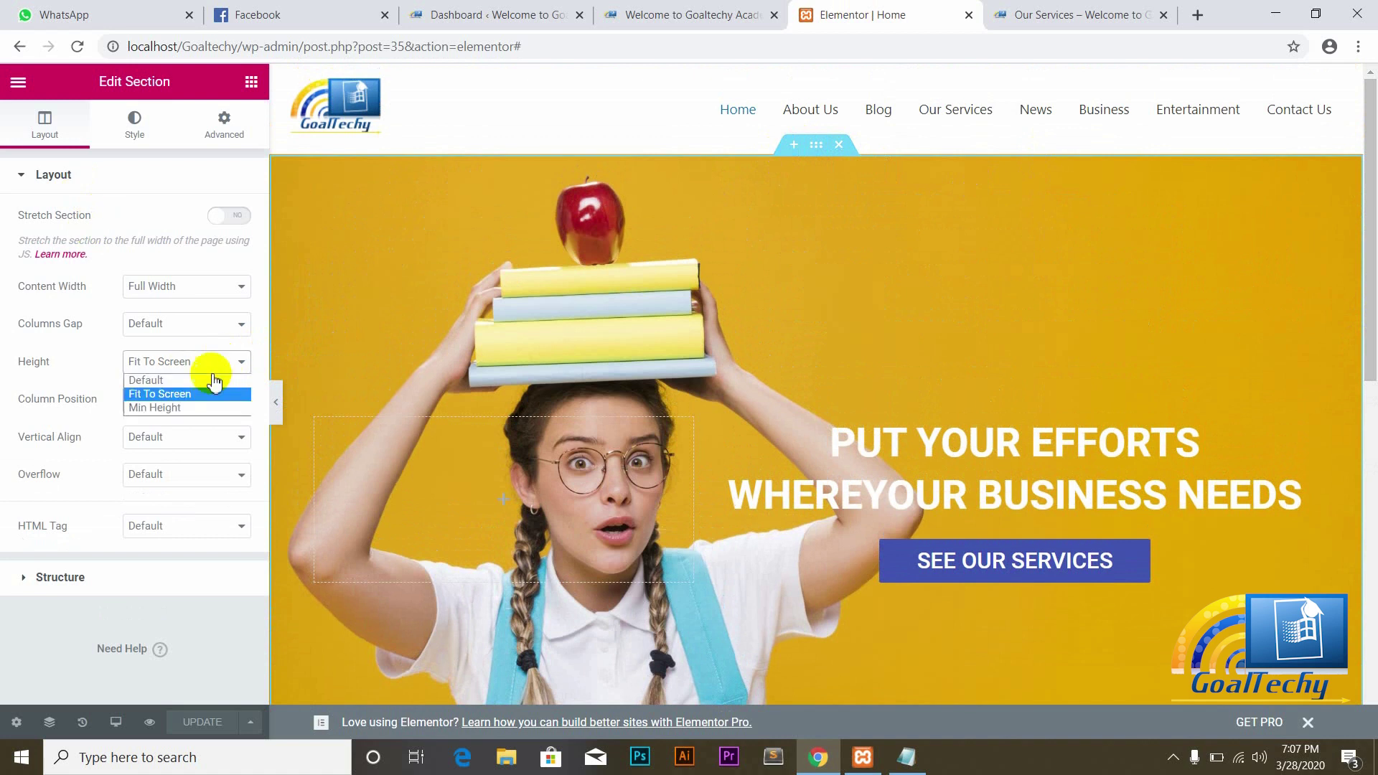
{"action": "left_click", "coordinate": [172, 409]}
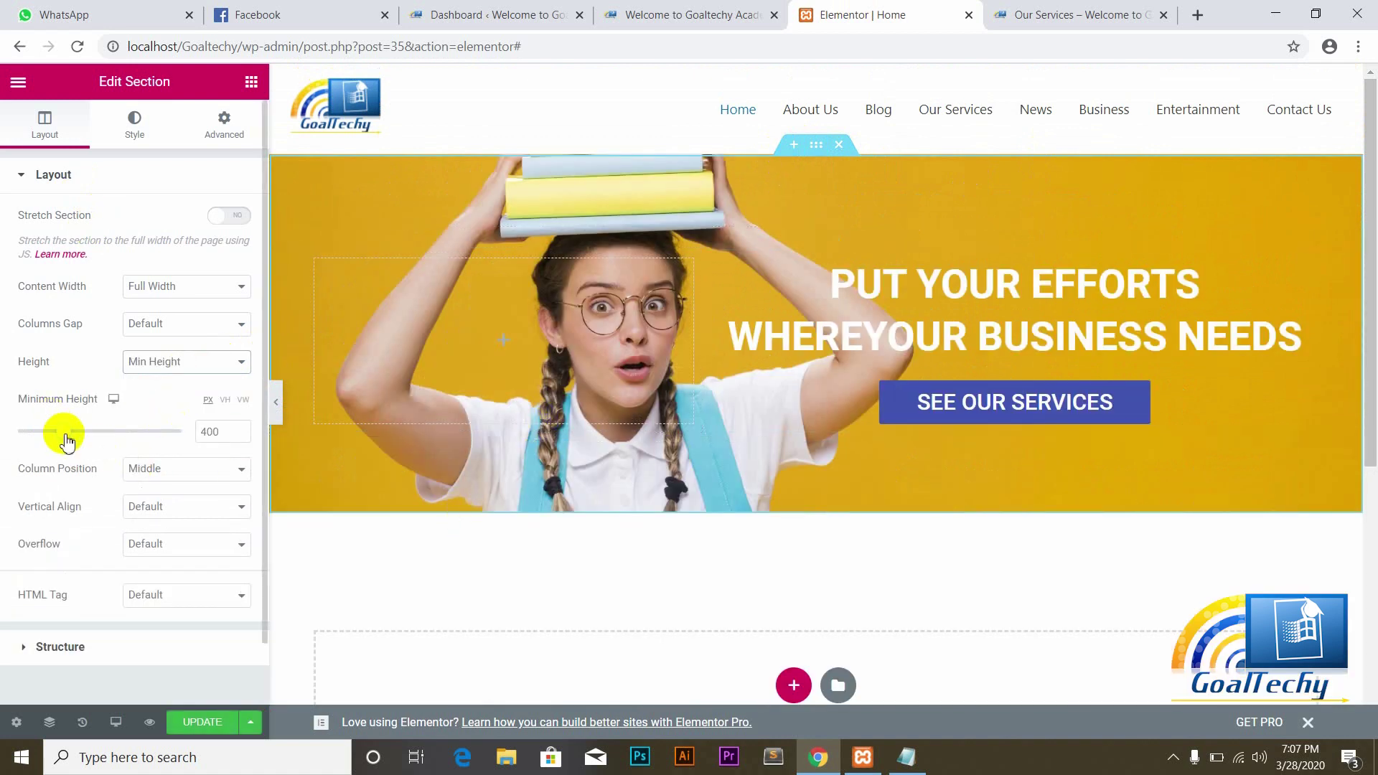
{"action": "left_click_drag", "start_coordinate": [65, 433], "coordinate": [83, 432]}
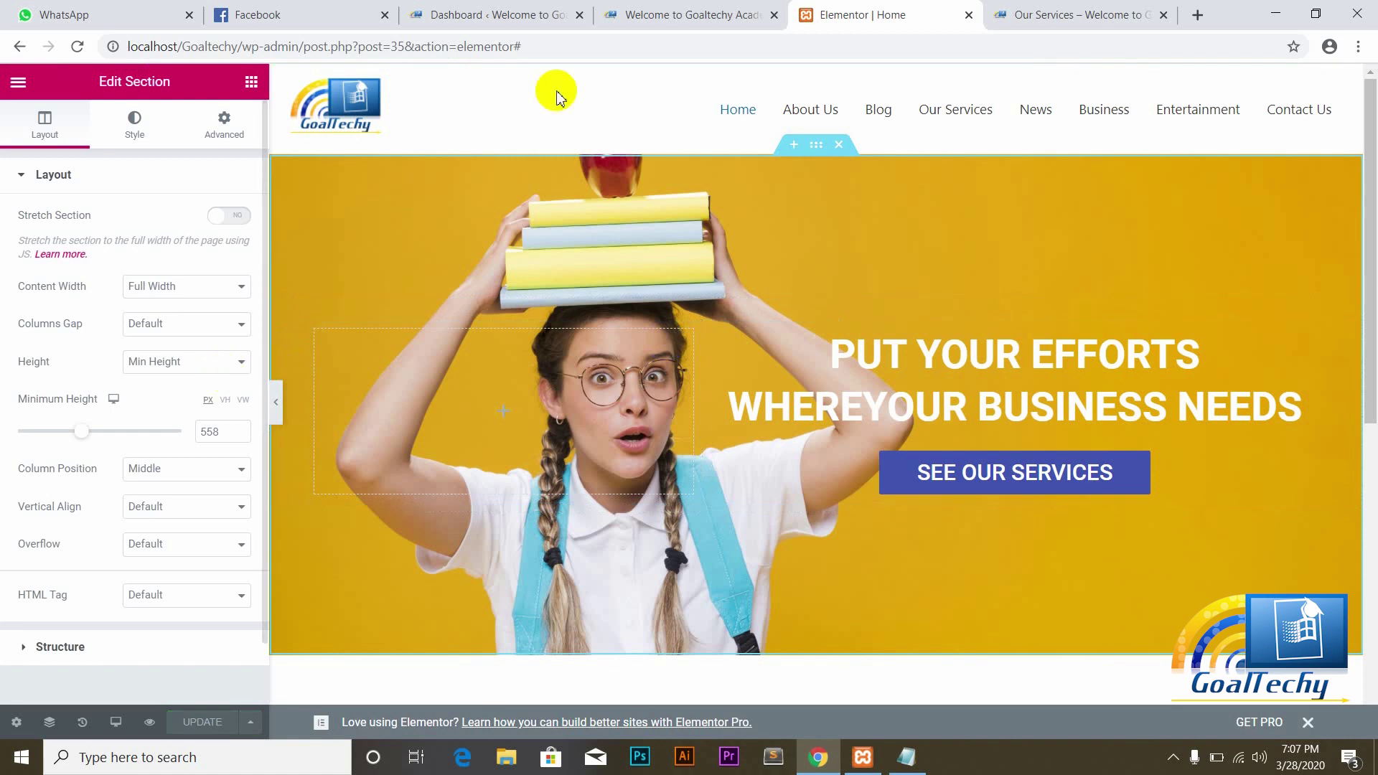
{"action": "left_click", "coordinate": [680, 9]}
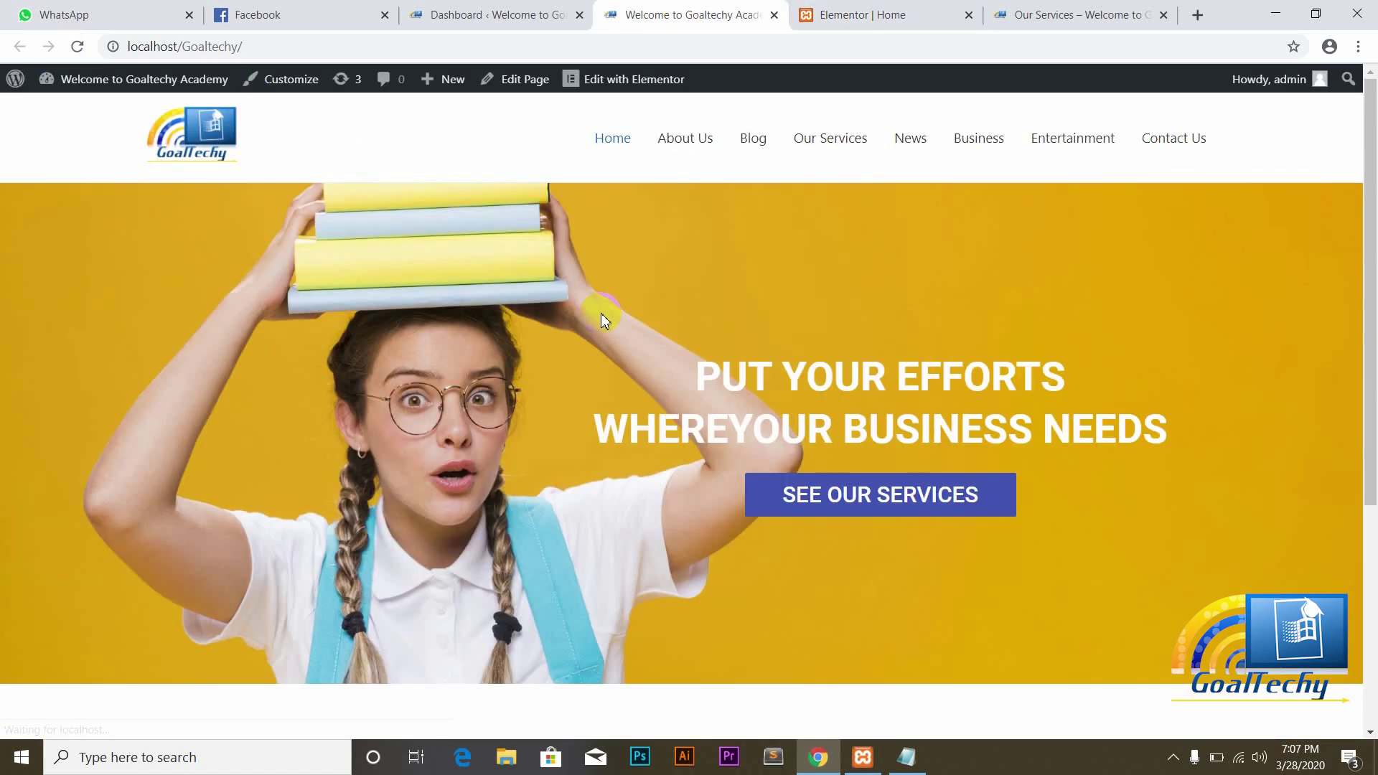
Step: Raise the hero's minimum height from 558 to 685 px, save, and view the live homepage
{"action": "scroll", "coordinate": [1373, 391], "scroll_direction": "down", "scroll_amount": 1}
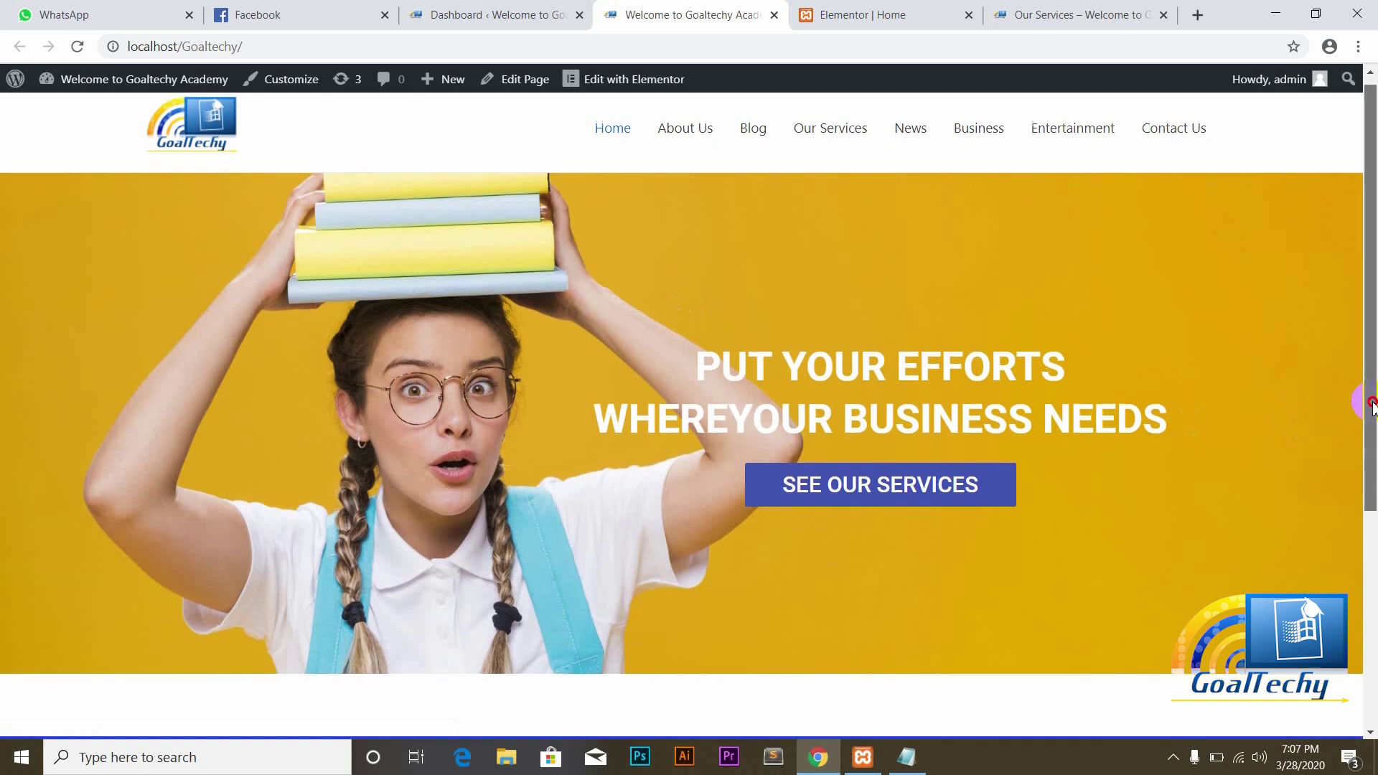
{"action": "scroll", "coordinate": [1366, 332], "scroll_direction": "up", "scroll_amount": 1}
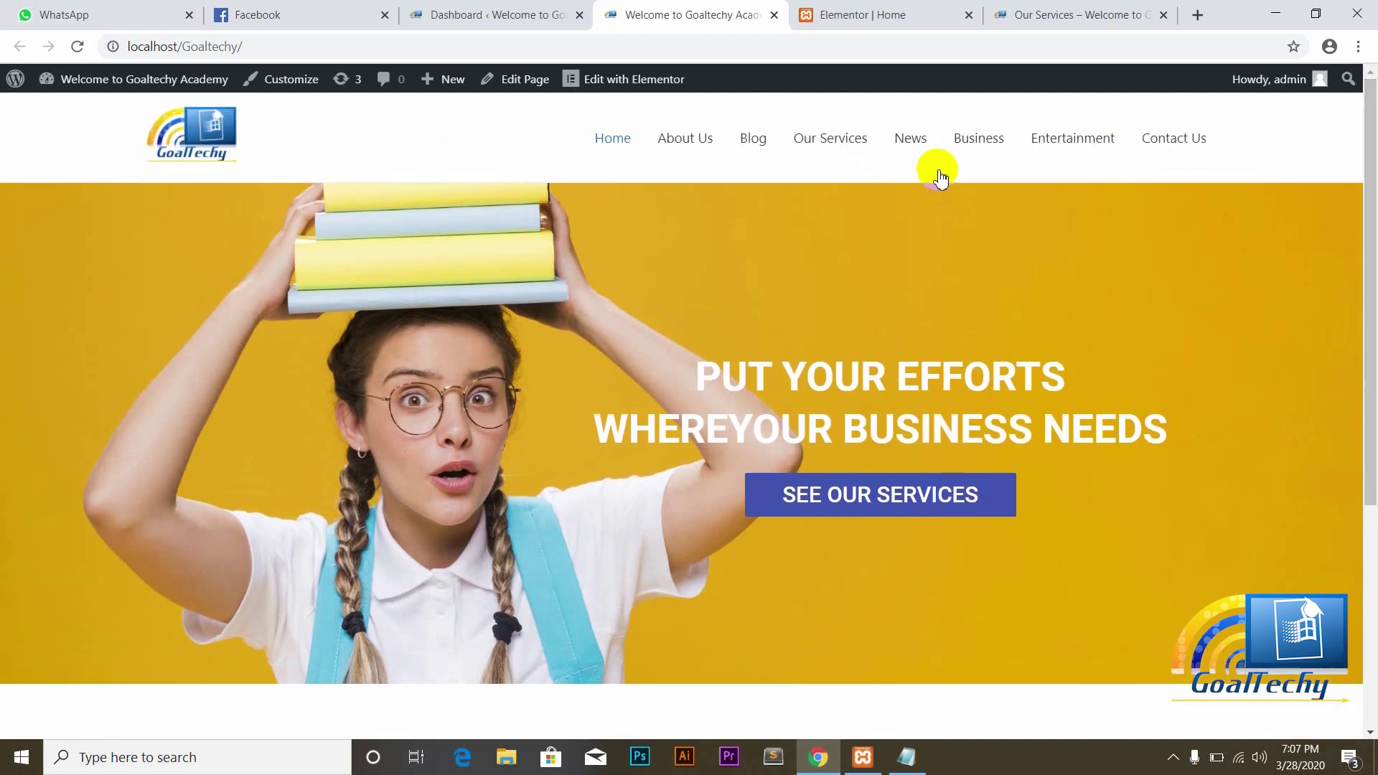
{"action": "left_click", "coordinate": [843, 14]}
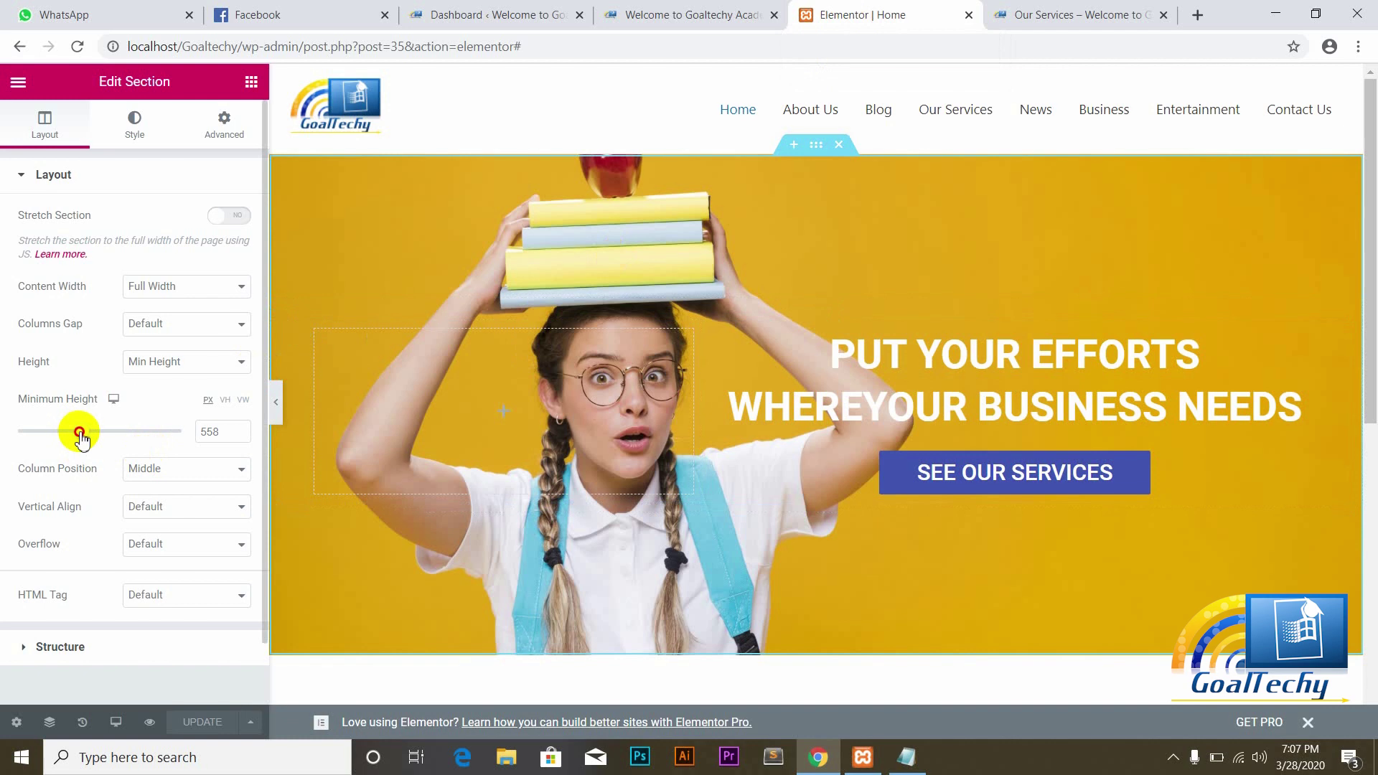
{"action": "left_click_drag", "start_coordinate": [79, 432], "coordinate": [93, 433]}
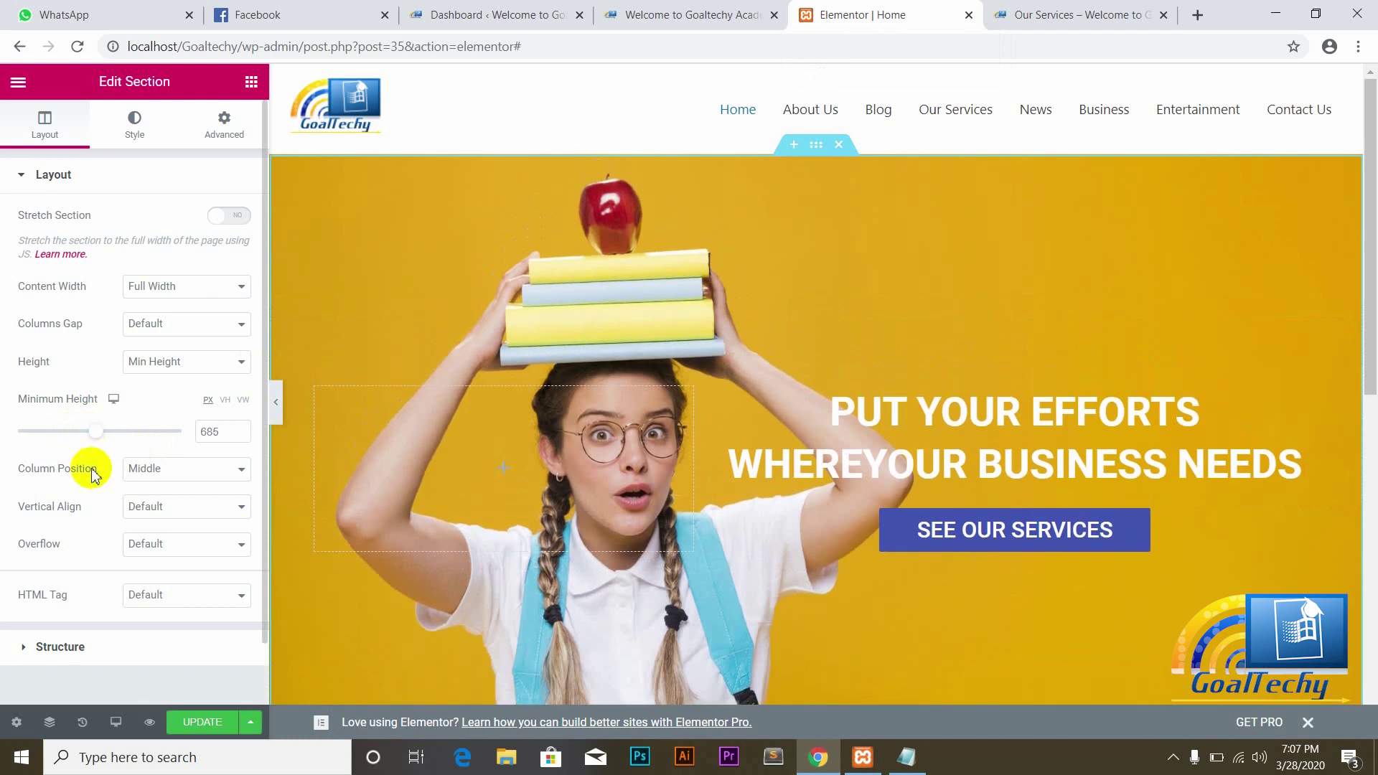
{"action": "left_click", "coordinate": [200, 725]}
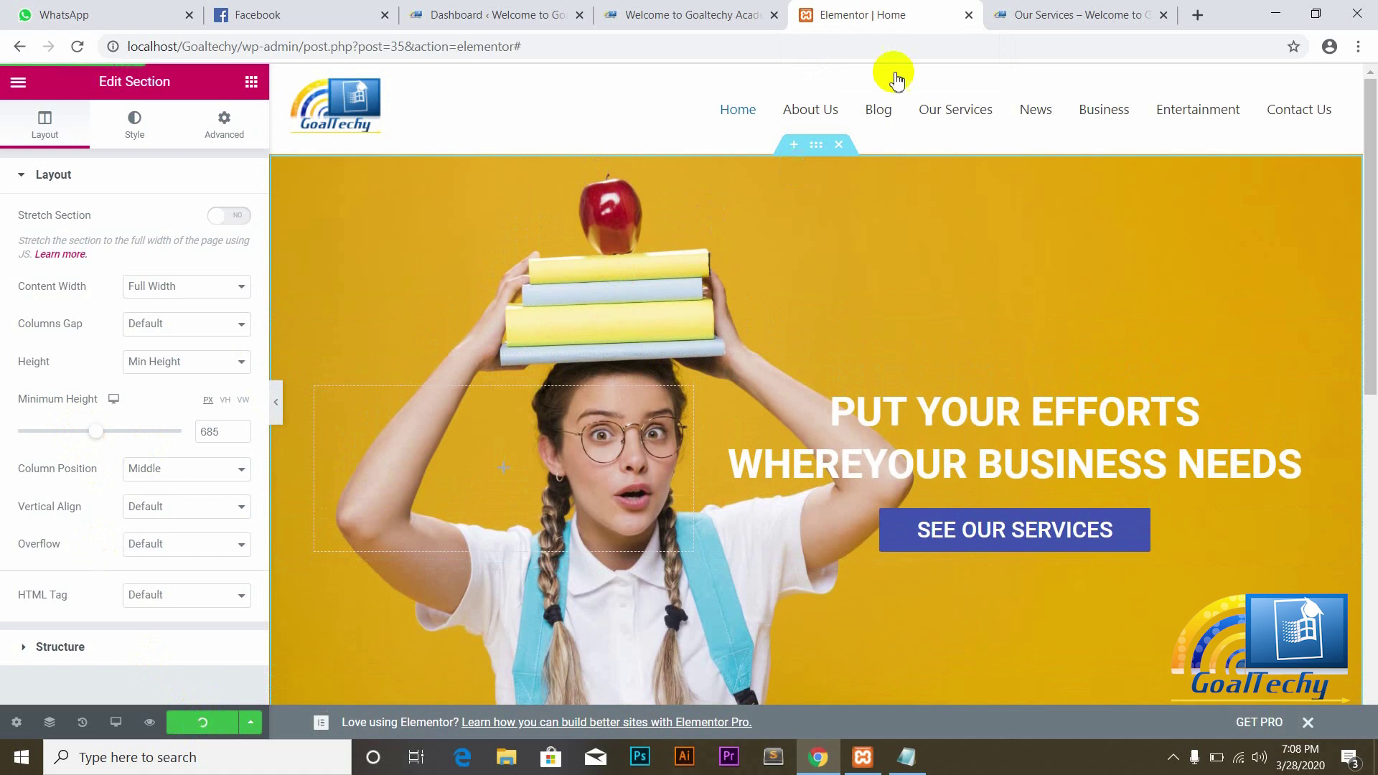
{"action": "left_click", "coordinate": [670, 7]}
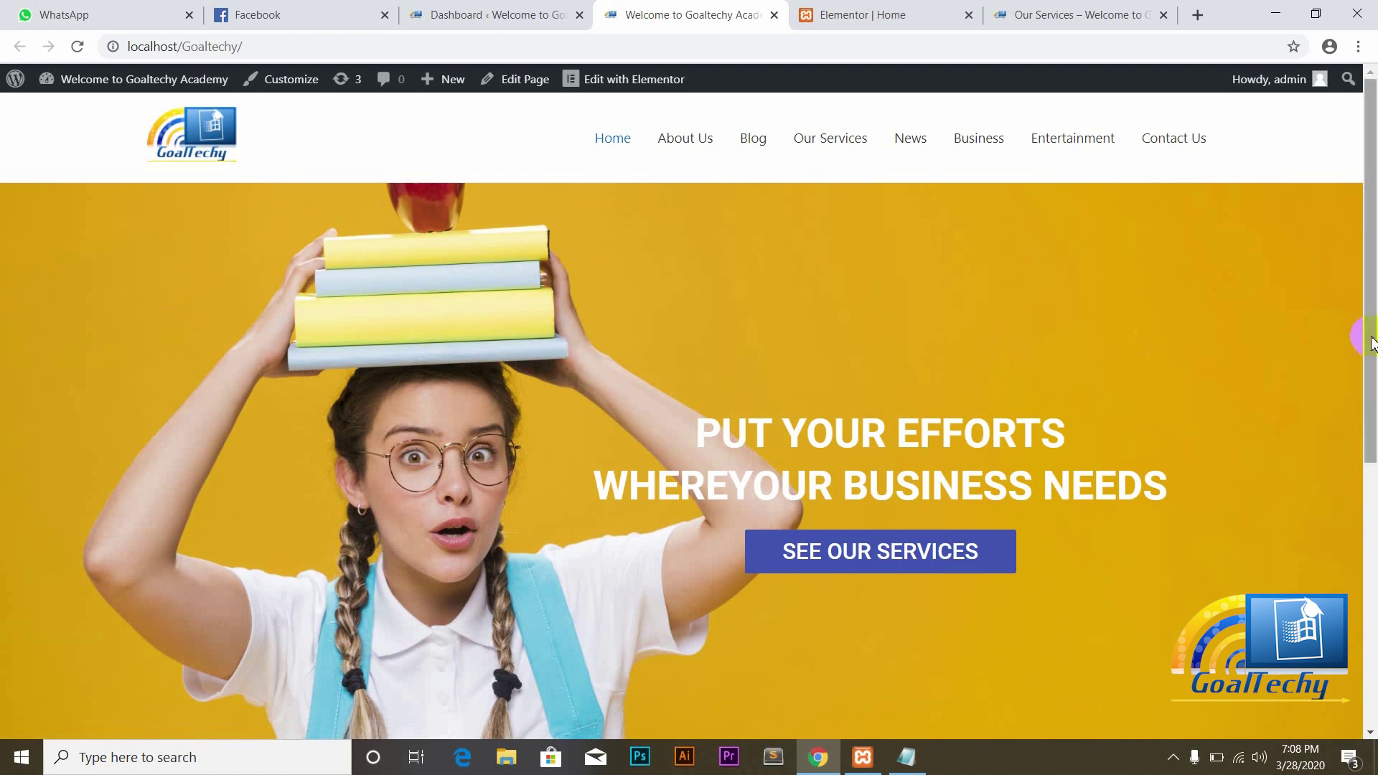
{"action": "left_click_drag", "start_coordinate": [1366, 329], "coordinate": [1373, 413]}
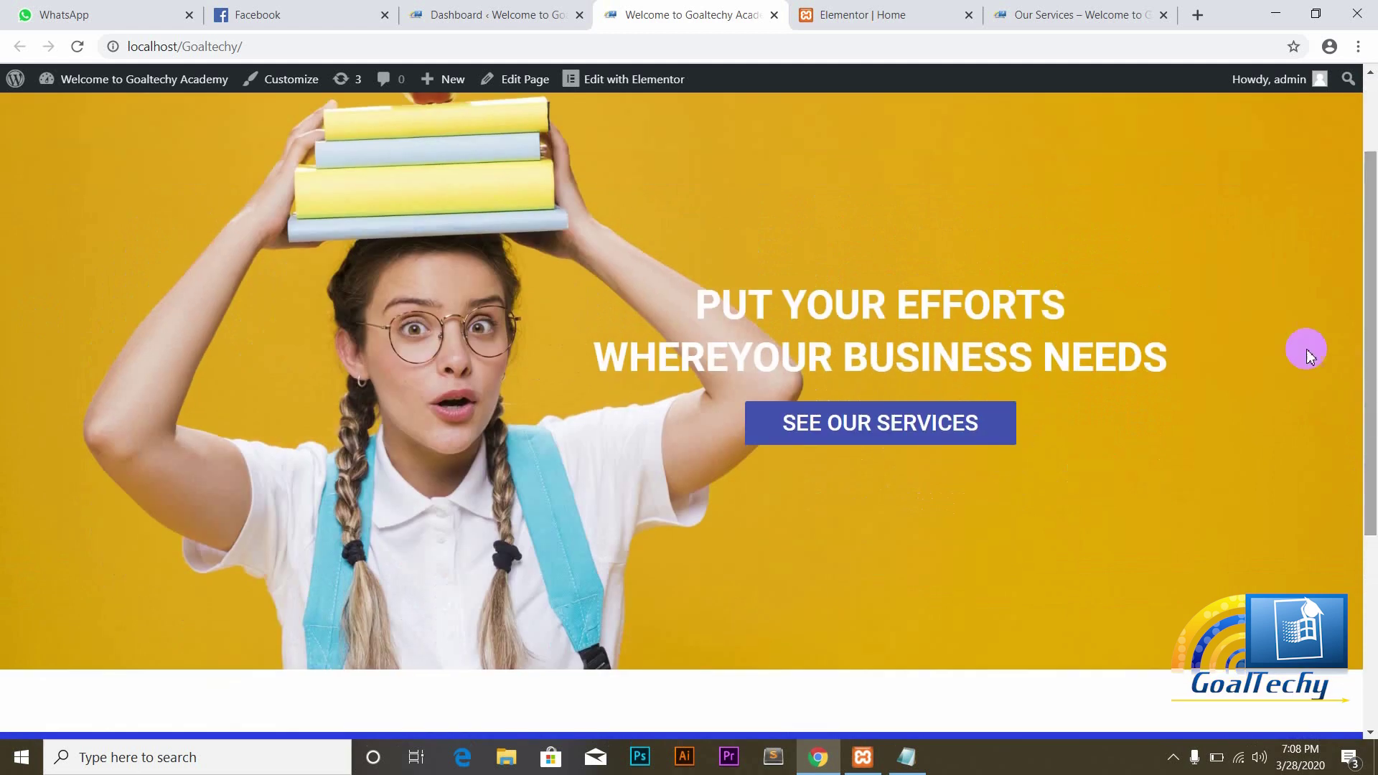
Step: Place a Heading widget in the empty section below the hero banner
{"action": "left_click", "coordinate": [879, 13]}
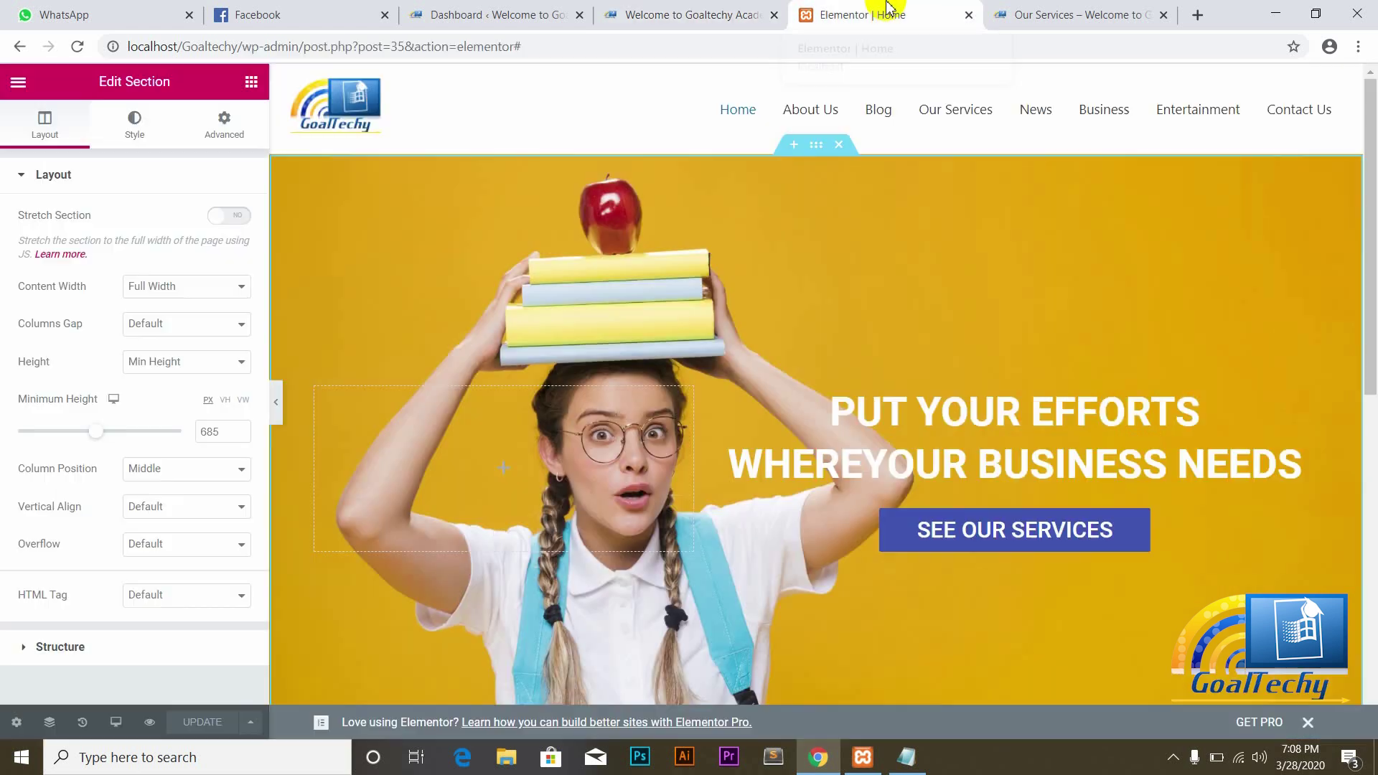
{"action": "left_click_drag", "start_coordinate": [1373, 264], "coordinate": [1373, 402]}
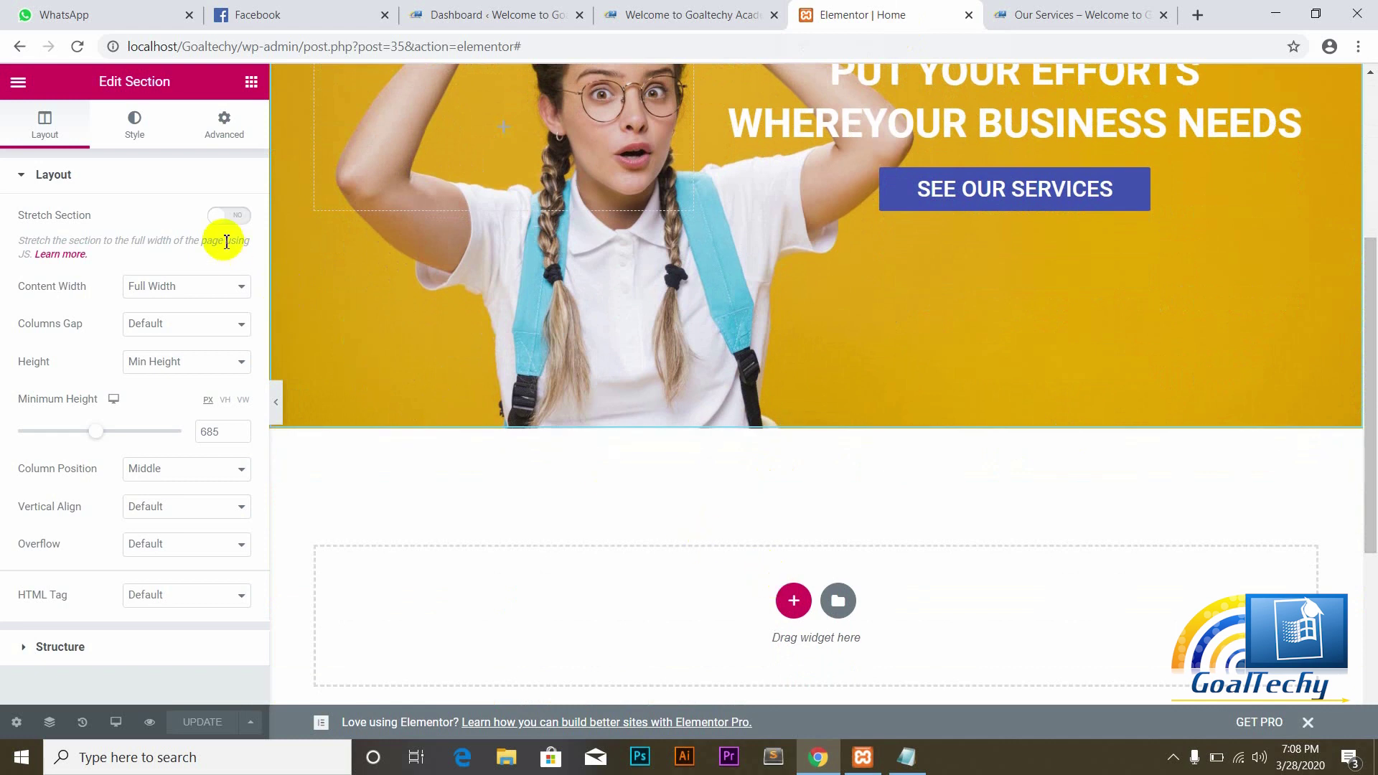
{"action": "left_click", "coordinate": [252, 83]}
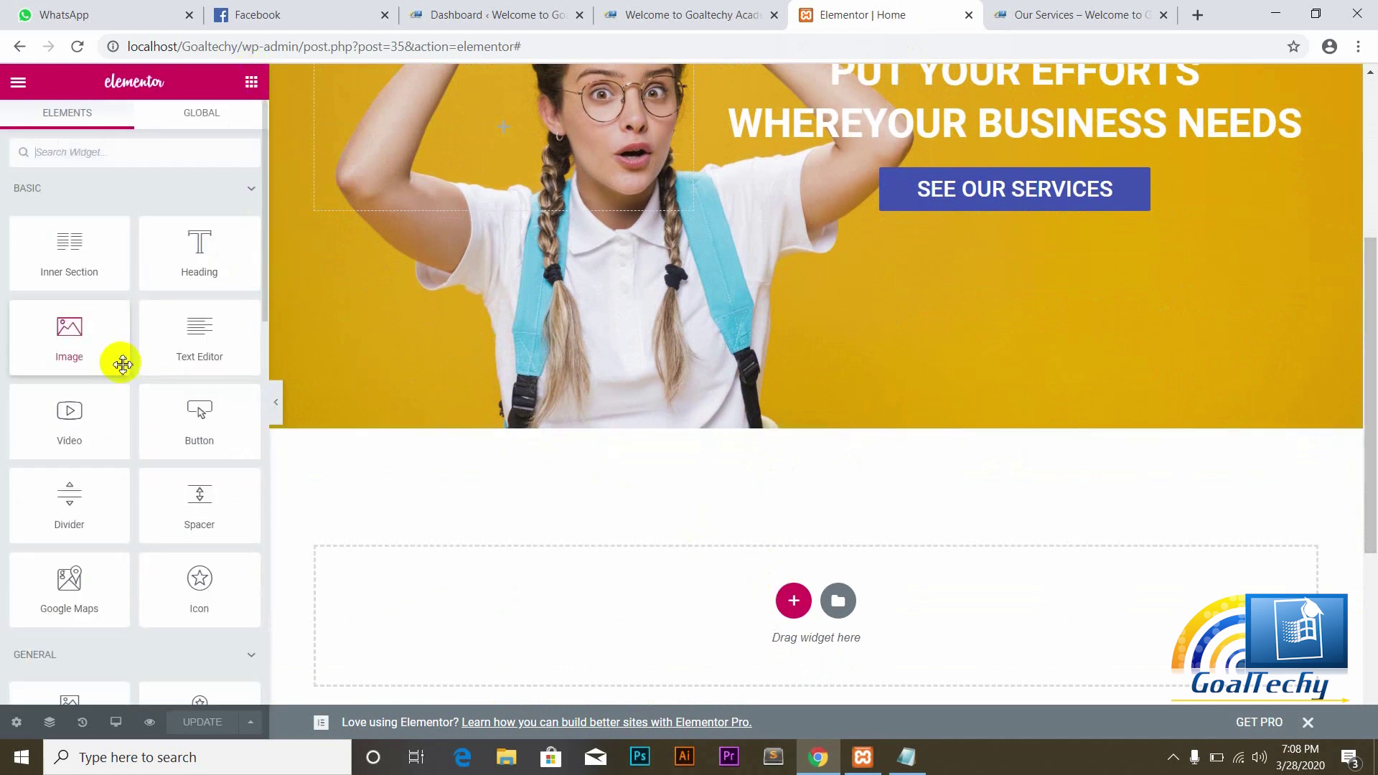
{"action": "left_click_drag", "start_coordinate": [199, 259], "coordinate": [564, 600]}
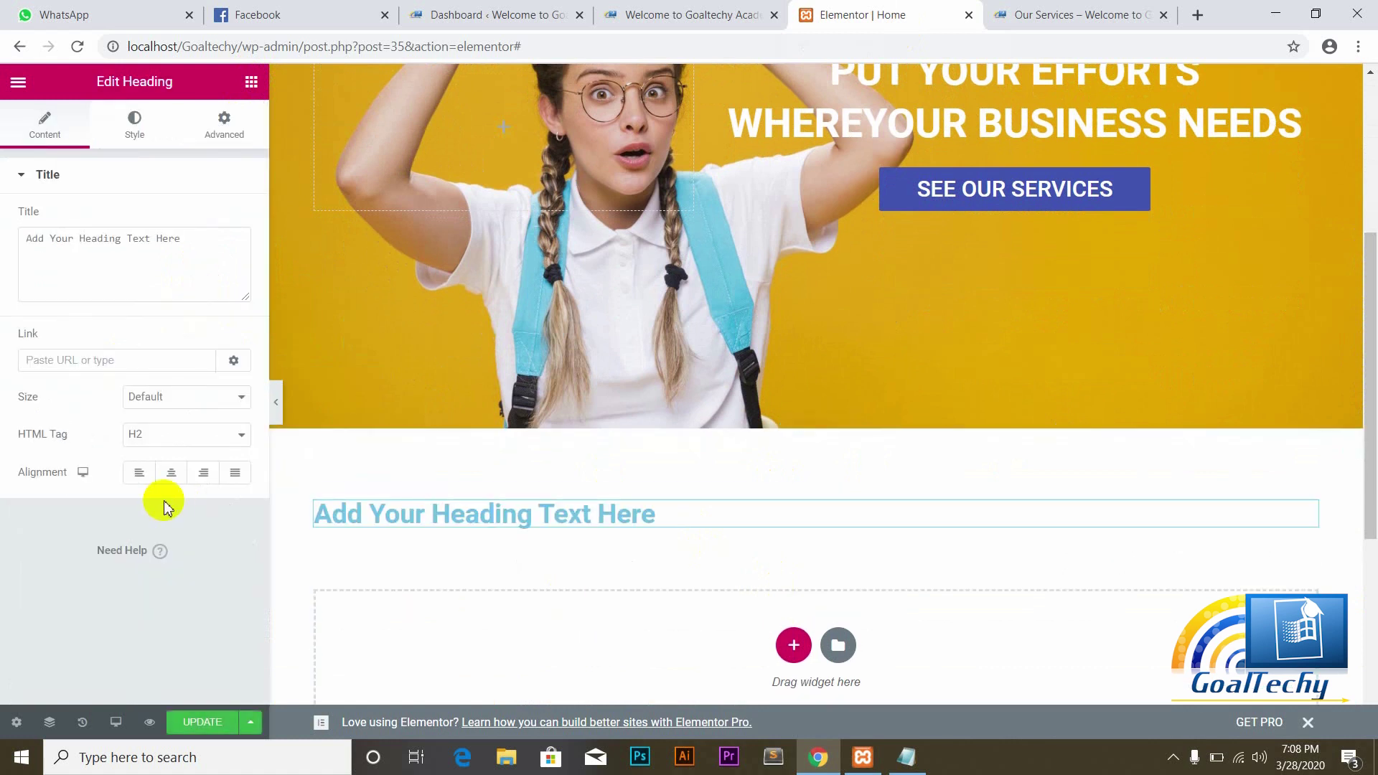
Step: Center the heading and replace its placeholder text with 'OUR SERVICES'
{"action": "left_click", "coordinate": [172, 473]}
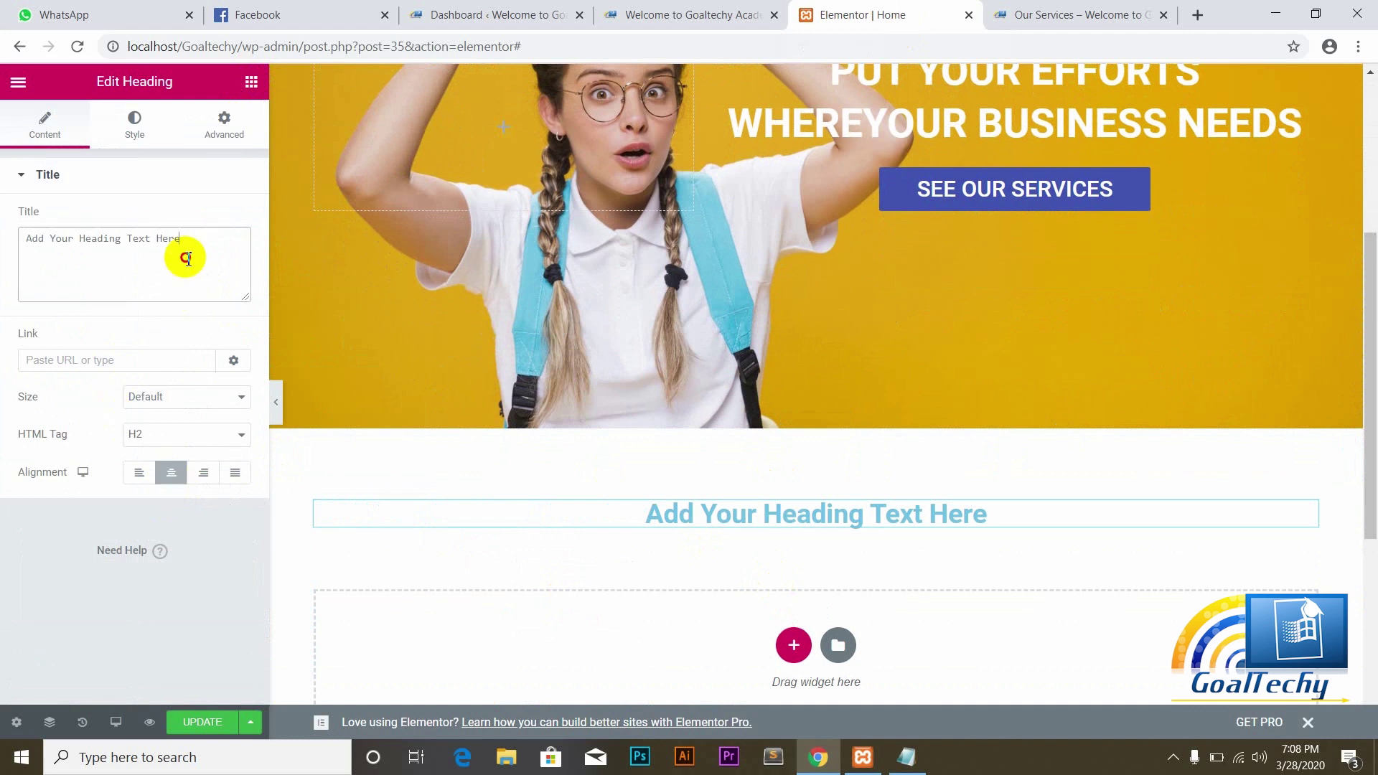
{"action": "key", "text": "BackSpace"}
{"action": "key", "text": "BackSpace"}
{"action": "key", "text": "BackSpace"}
{"action": "key", "text": "BackSpace"}
{"action": "key", "text": "BackSpace"}
{"action": "key", "text": "BackSpace"}
{"action": "key", "text": "BackSpace"}
{"action": "key", "text": "BackSpace"}
{"action": "key", "text": "BackSpace"}
{"action": "key", "text": "BackSpace"}
{"action": "key", "text": "BackSpace"}
{"action": "key", "text": "BackSpace"}
{"action": "key", "text": "BackSpace"}
{"action": "key", "text": "BackSpace"}
{"action": "key", "text": "BackSpace"}
{"action": "key", "text": "BackSpace"}
{"action": "key", "text": "BackSpace"}
{"action": "key", "text": "BackSpace"}
{"action": "key", "text": "BackSpace"}
{"action": "key", "text": "BackSpace"}
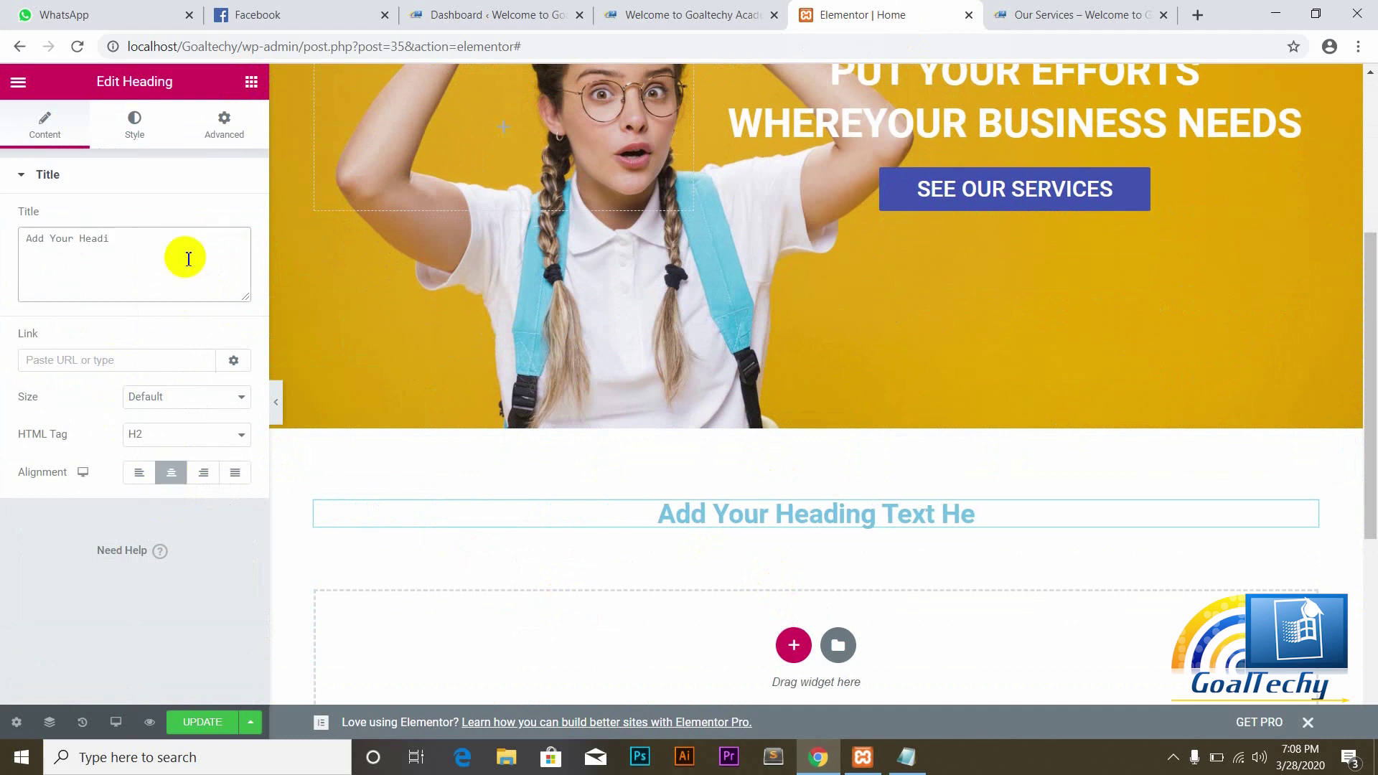
{"action": "type", "text": "OUR SERVI"}
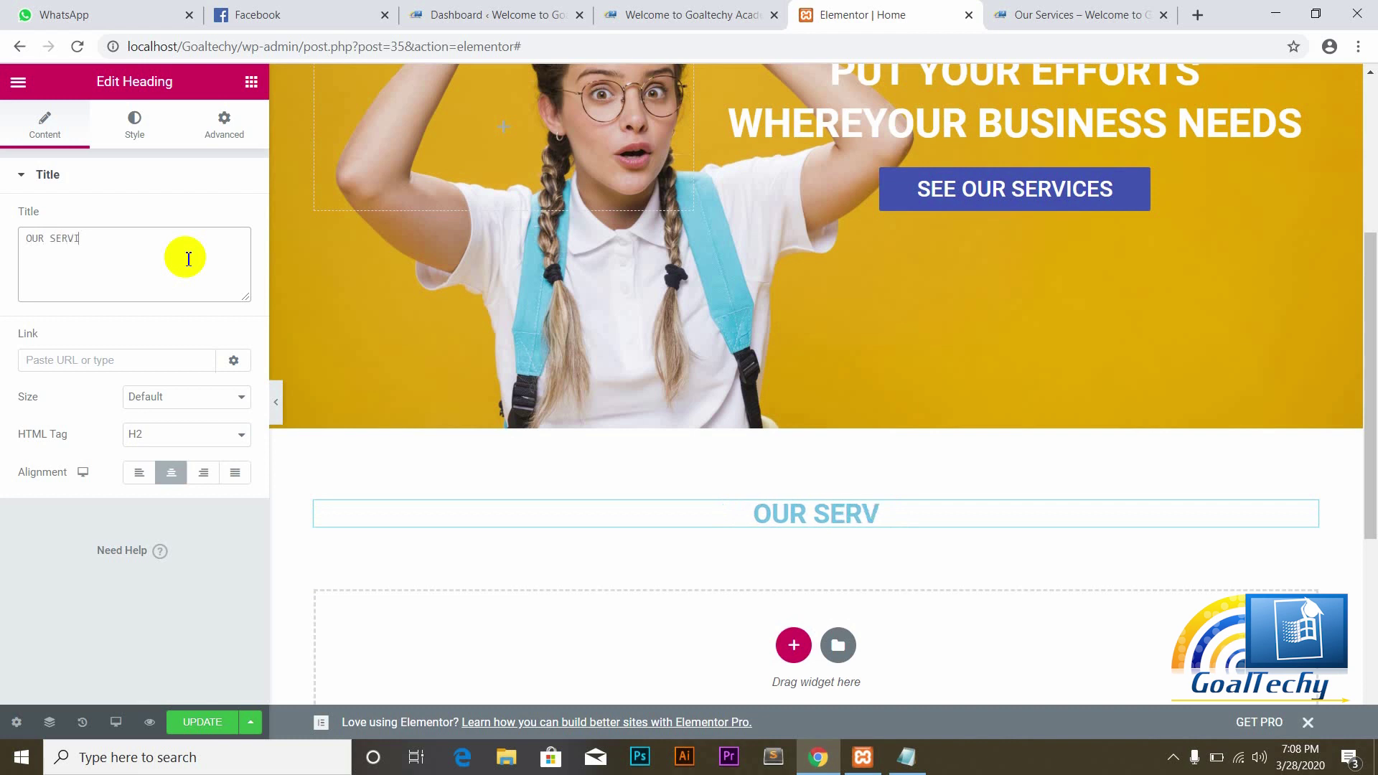
{"action": "type", "text": "S"}
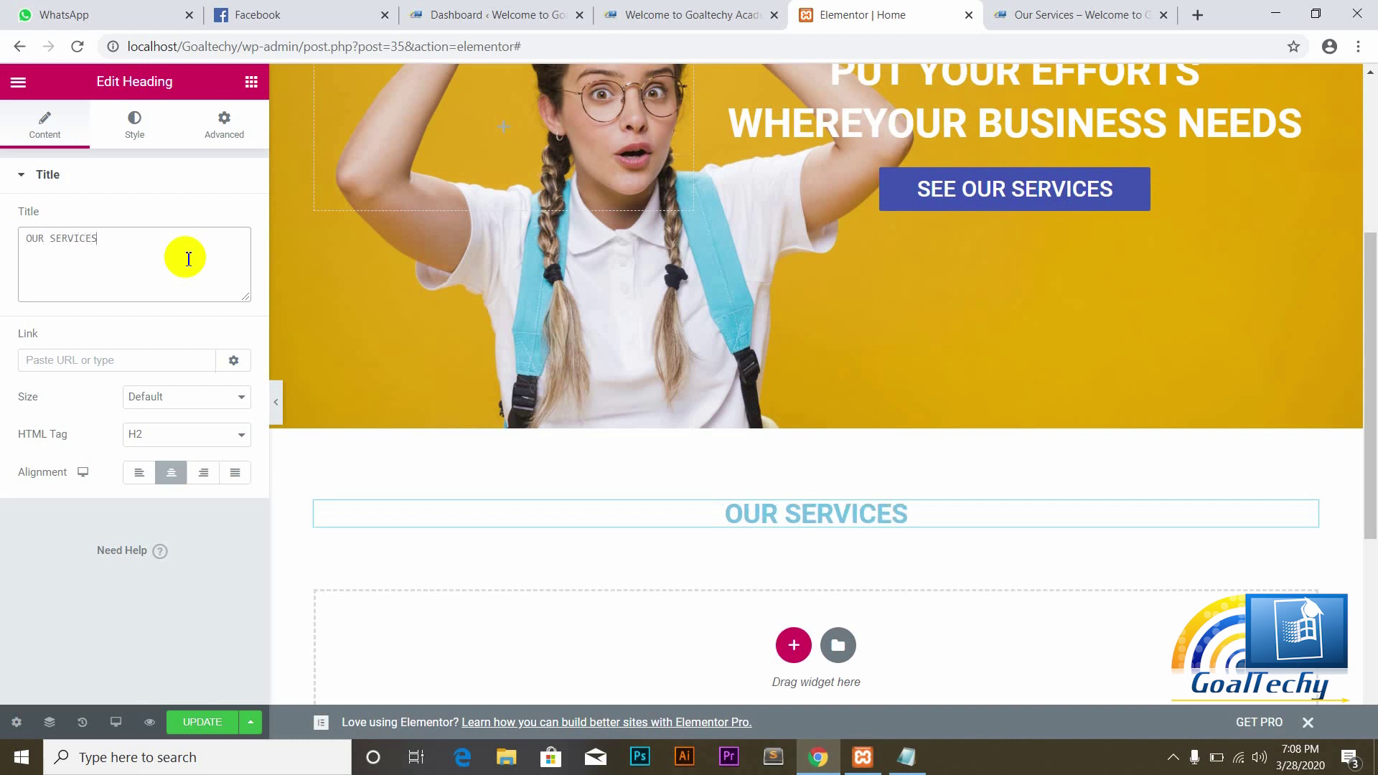
Step: Set the OUR SERVICES heading text color to black (#000000)
{"action": "left_click", "coordinate": [134, 131]}
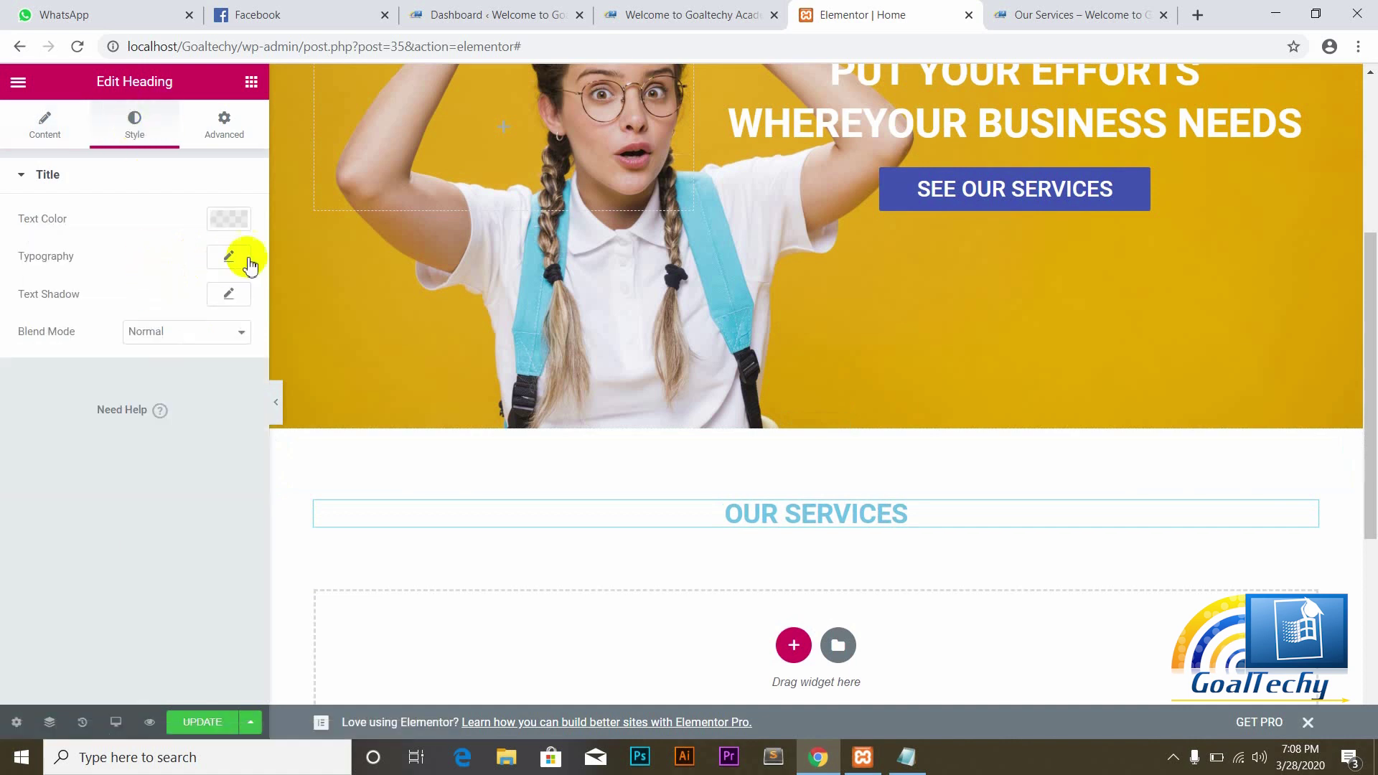
{"action": "left_click", "coordinate": [240, 221]}
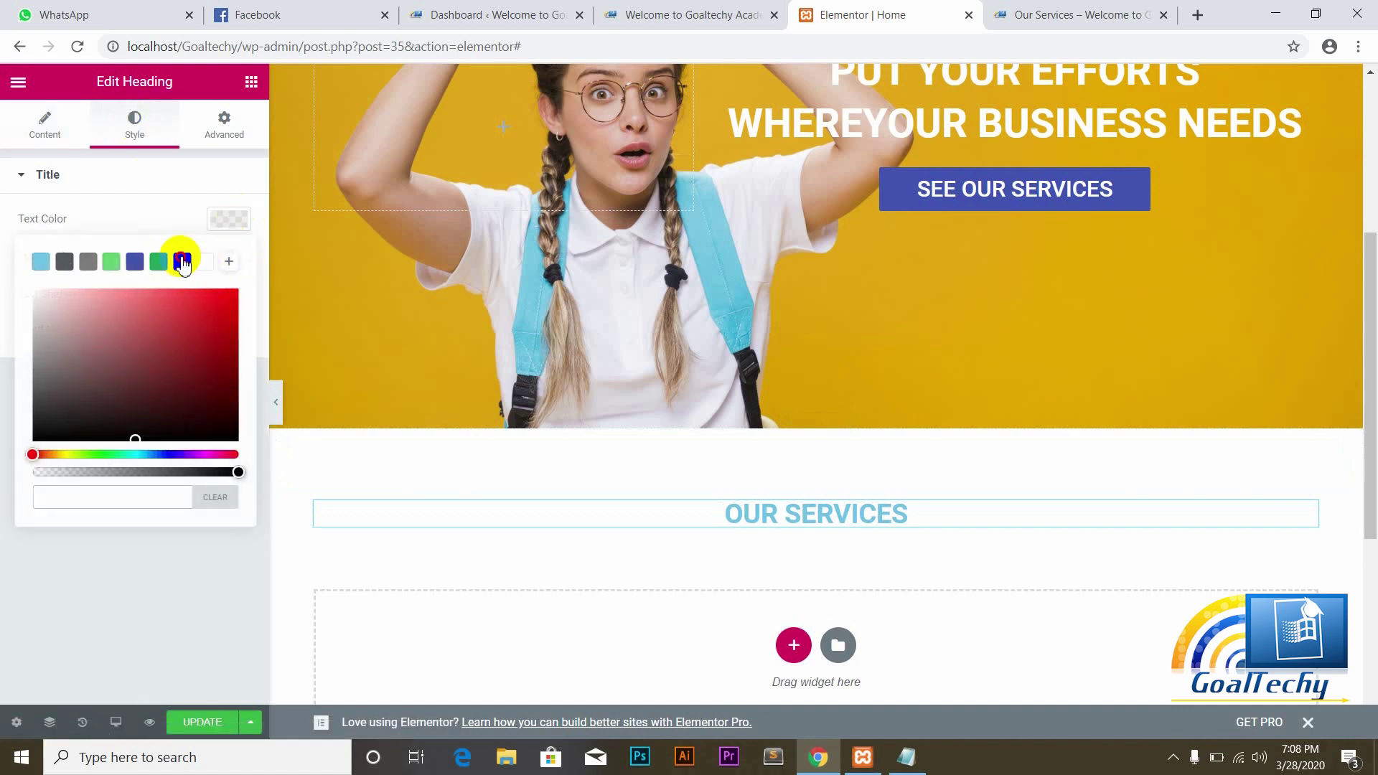
{"action": "left_click", "coordinate": [183, 263]}
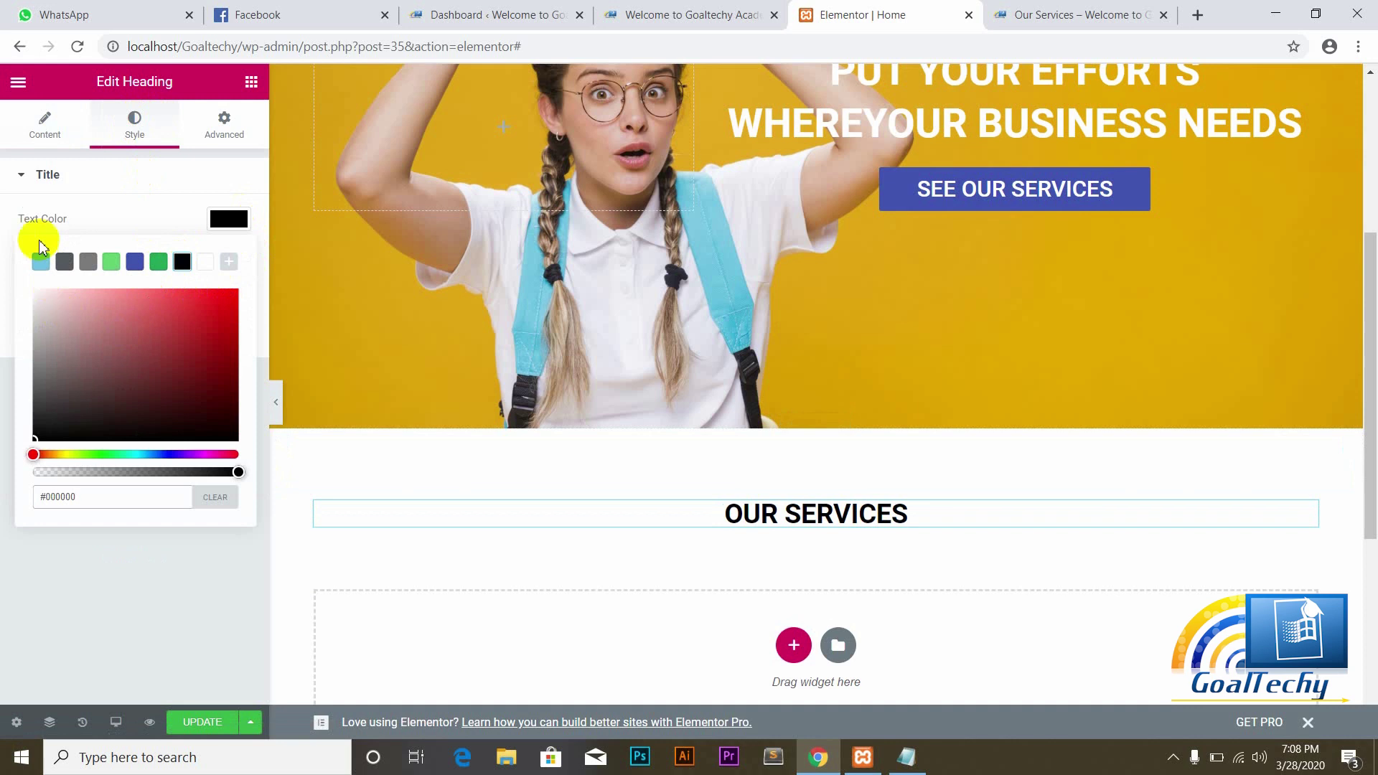
{"action": "left_click", "coordinate": [38, 212]}
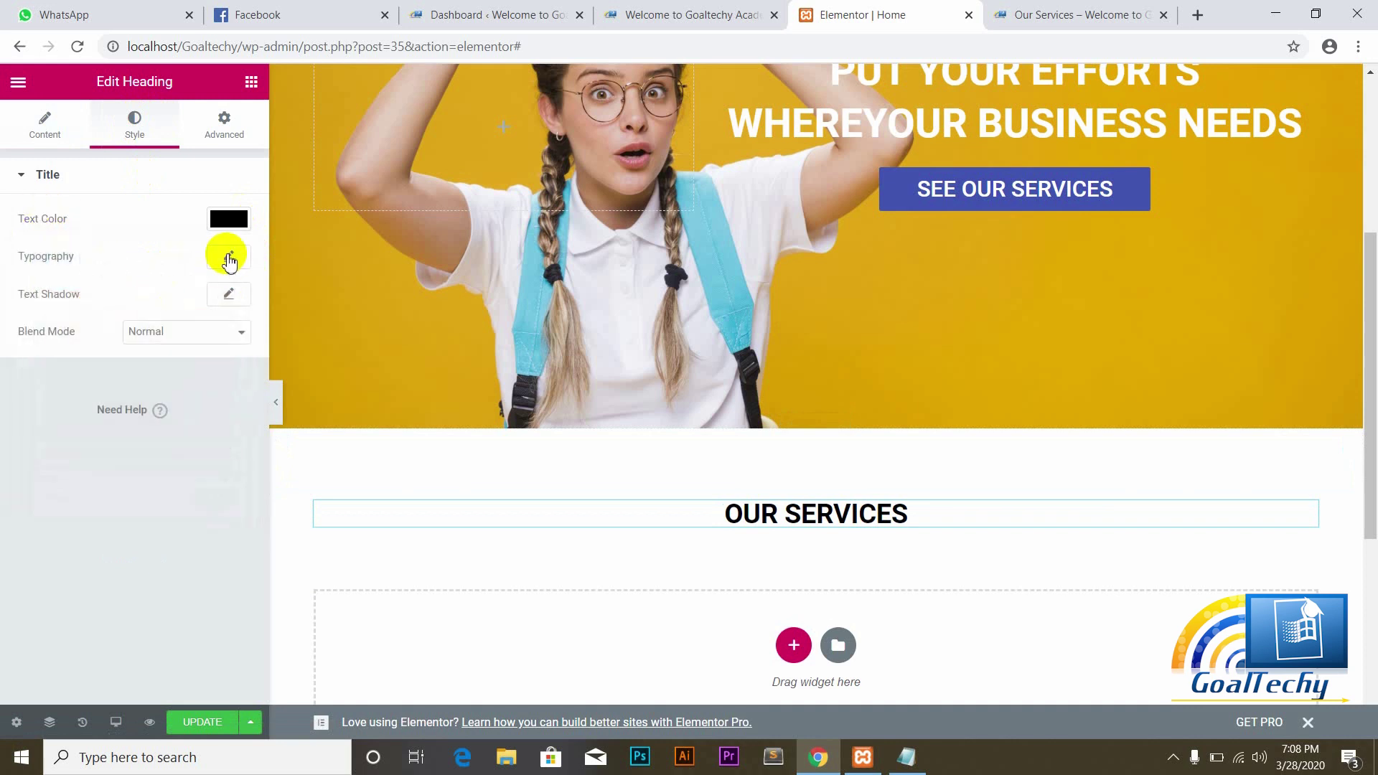
Step: Set the heading typography to 33 px size with 2.1 letter spacing
{"action": "left_click", "coordinate": [229, 258]}
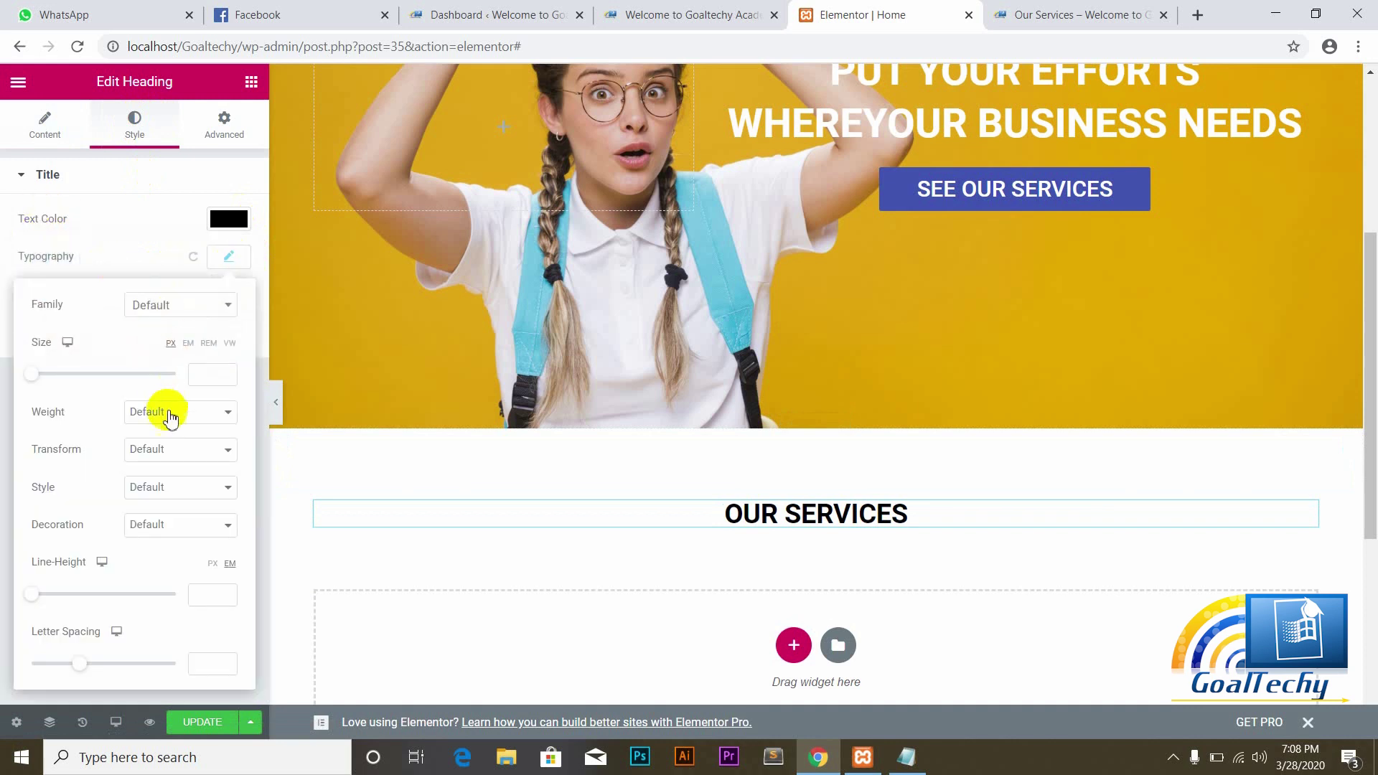
{"action": "left_click", "coordinate": [223, 420]}
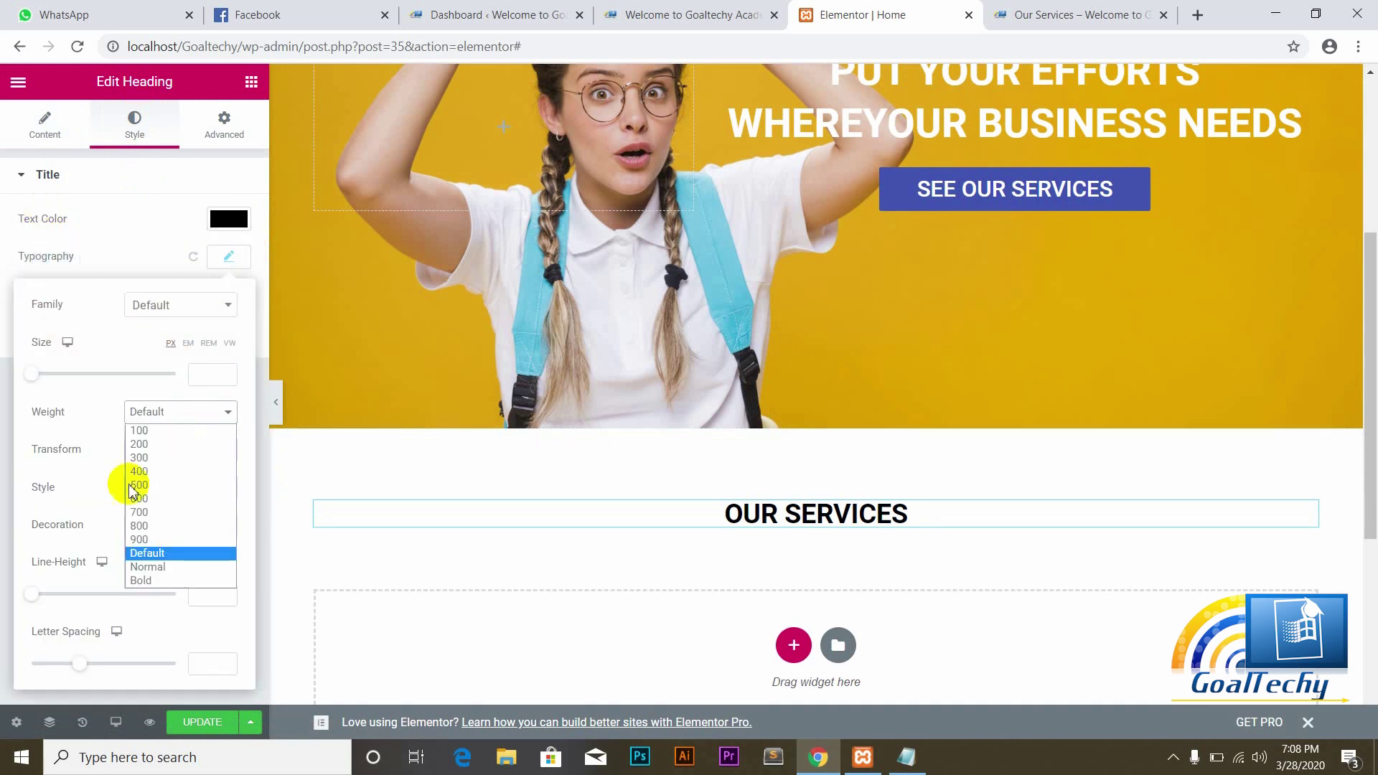
{"action": "left_click", "coordinate": [38, 374]}
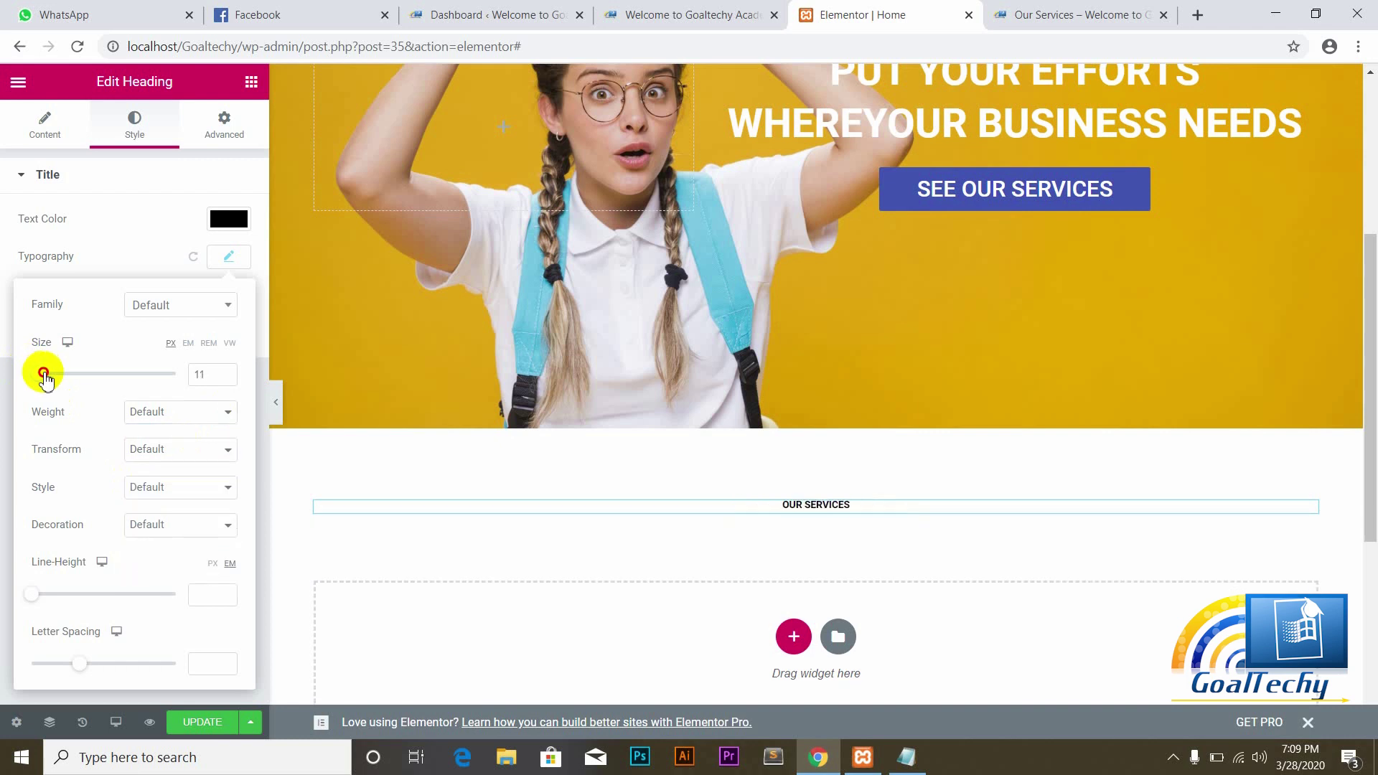
{"action": "left_click_drag", "start_coordinate": [44, 376], "coordinate": [60, 388]}
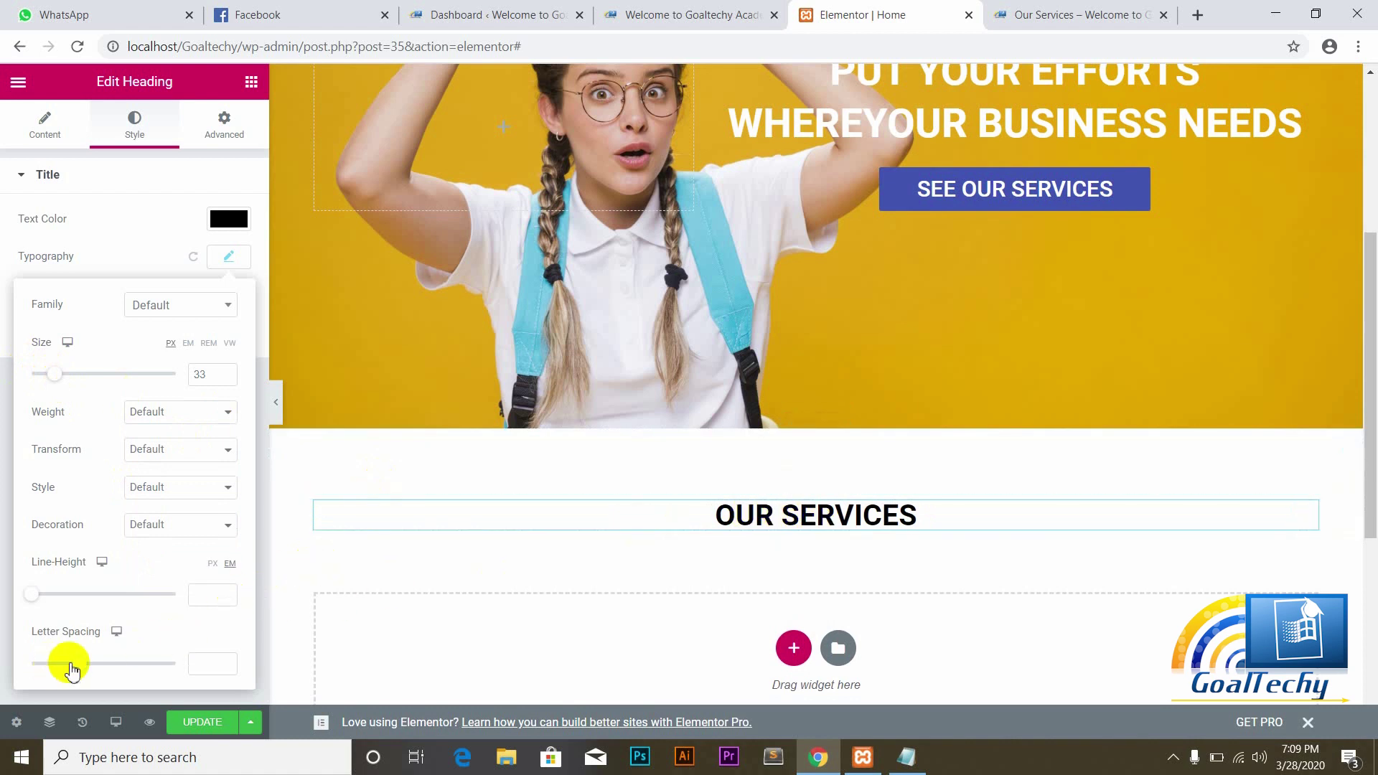
{"action": "left_click_drag", "start_coordinate": [83, 670], "coordinate": [98, 670]}
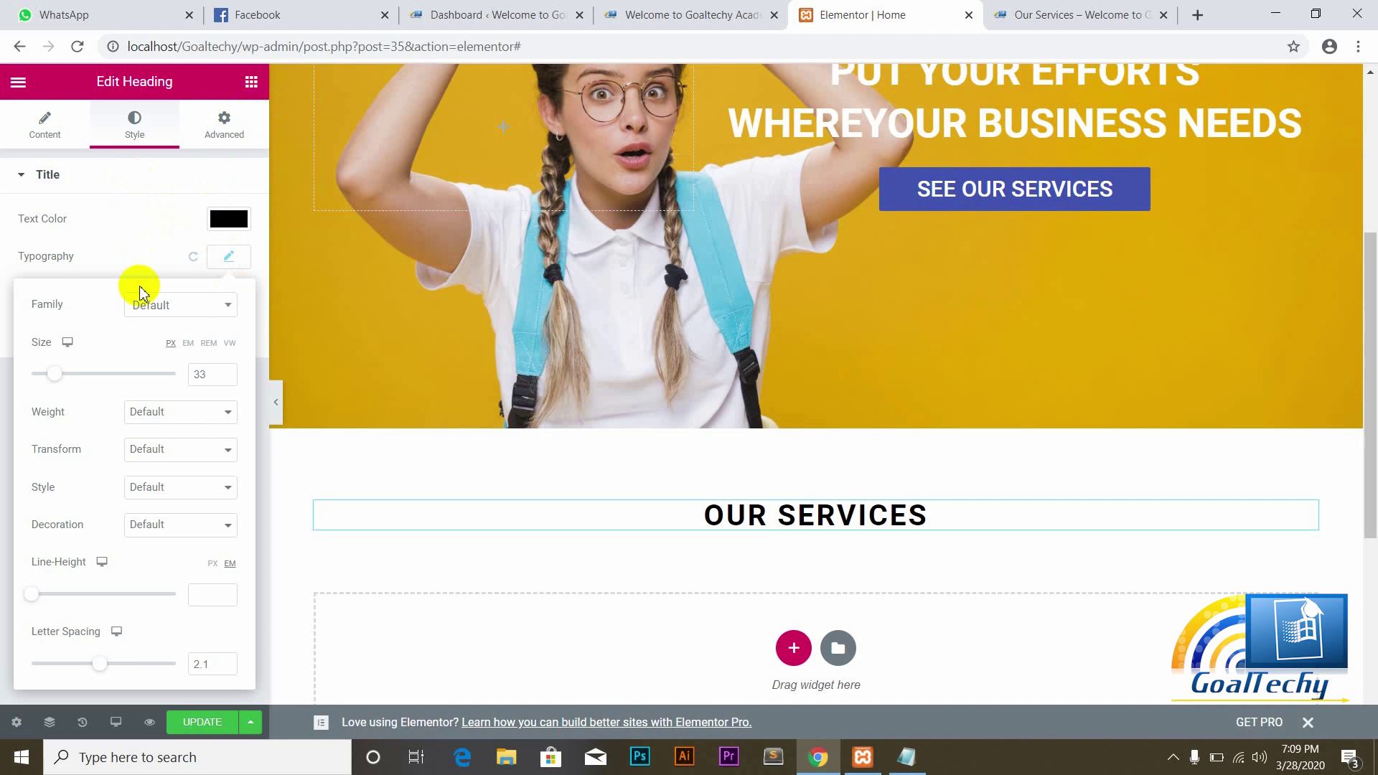
{"action": "left_click", "coordinate": [251, 83]}
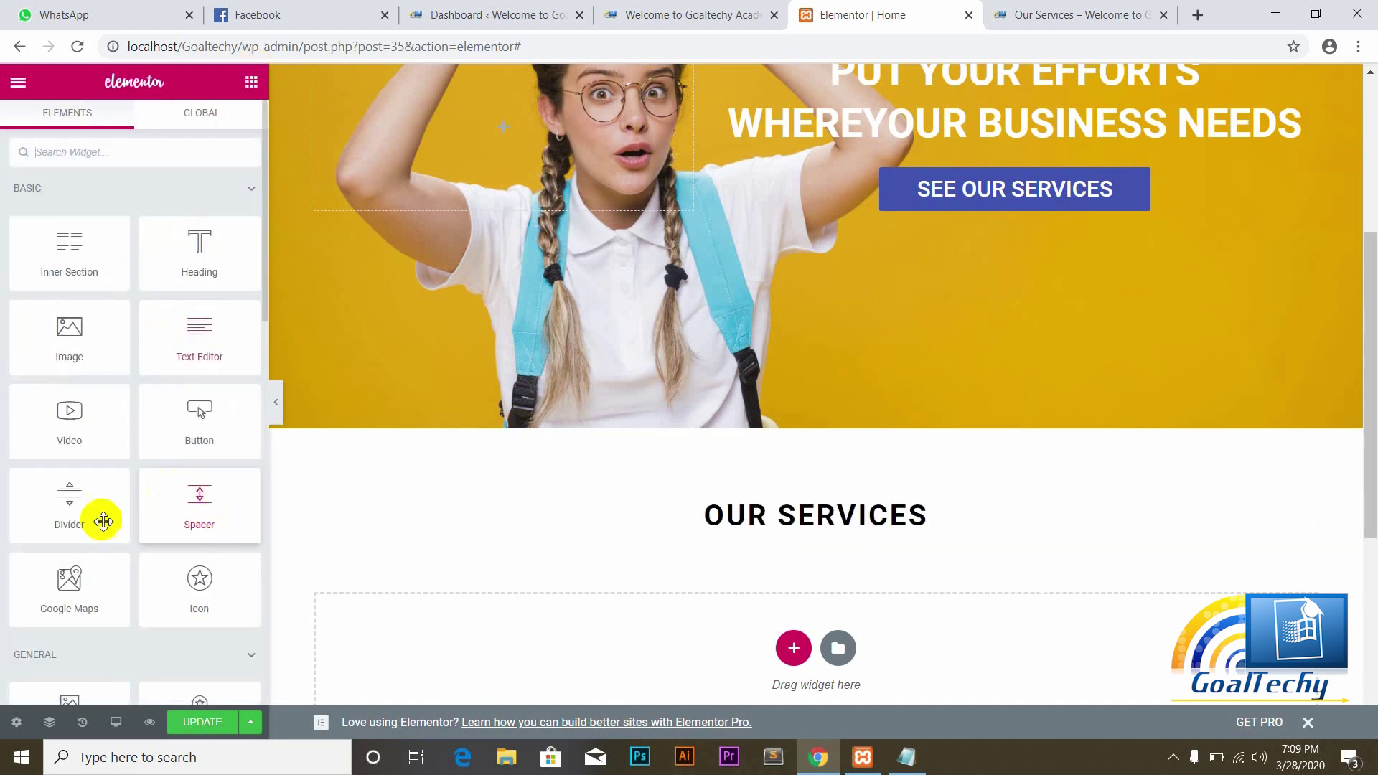
Step: Add a centered Divider under OUR SERVICES with an 11% width
{"action": "left_click_drag", "start_coordinate": [73, 511], "coordinate": [801, 532]}
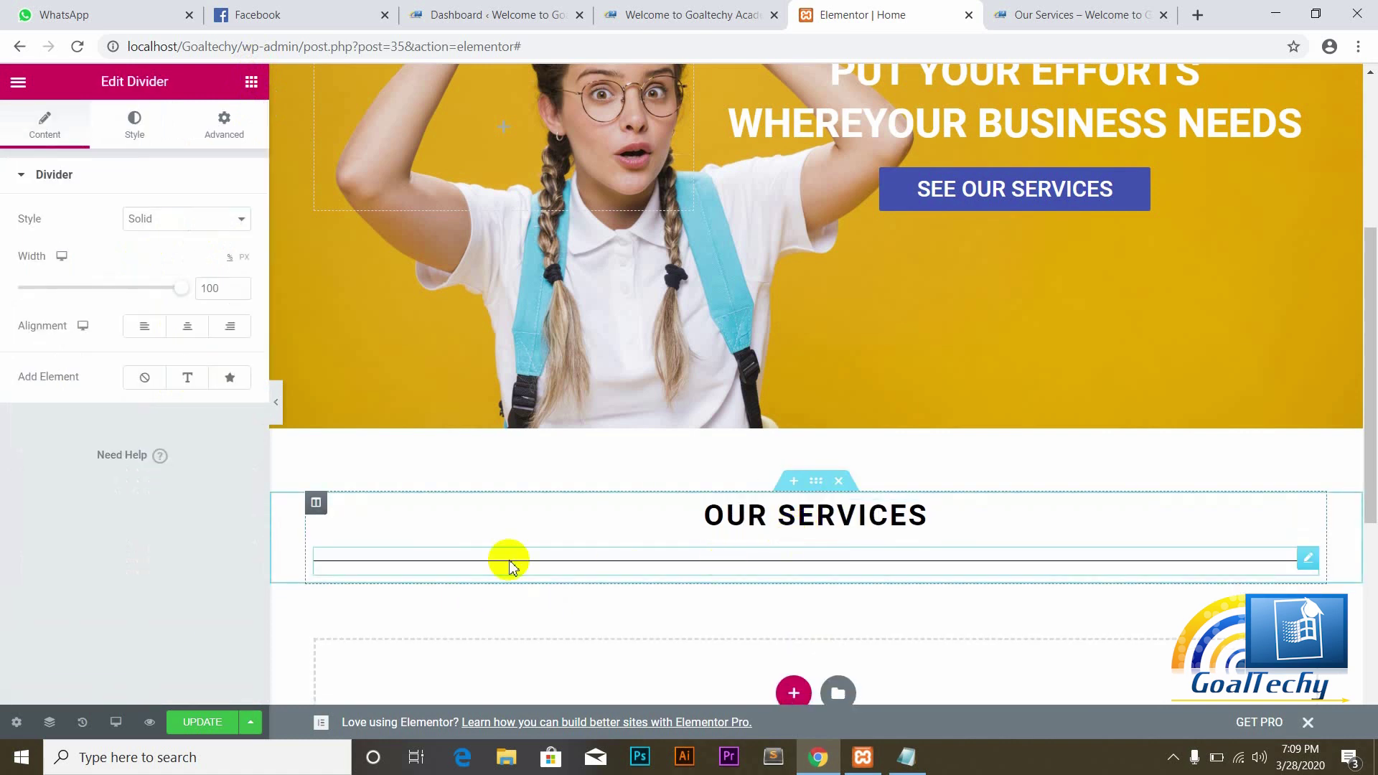
{"action": "left_click", "coordinate": [186, 335]}
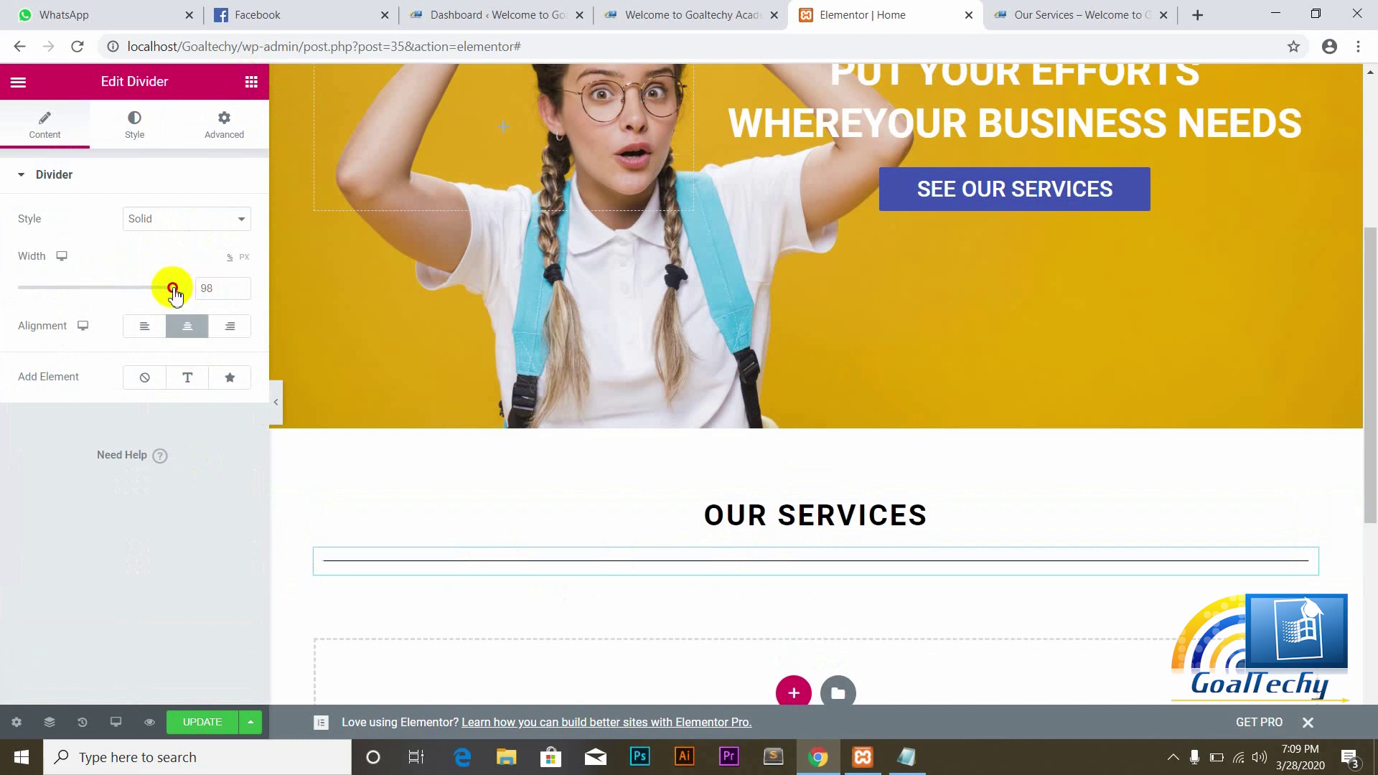
{"action": "left_click_drag", "start_coordinate": [158, 289], "coordinate": [62, 283]}
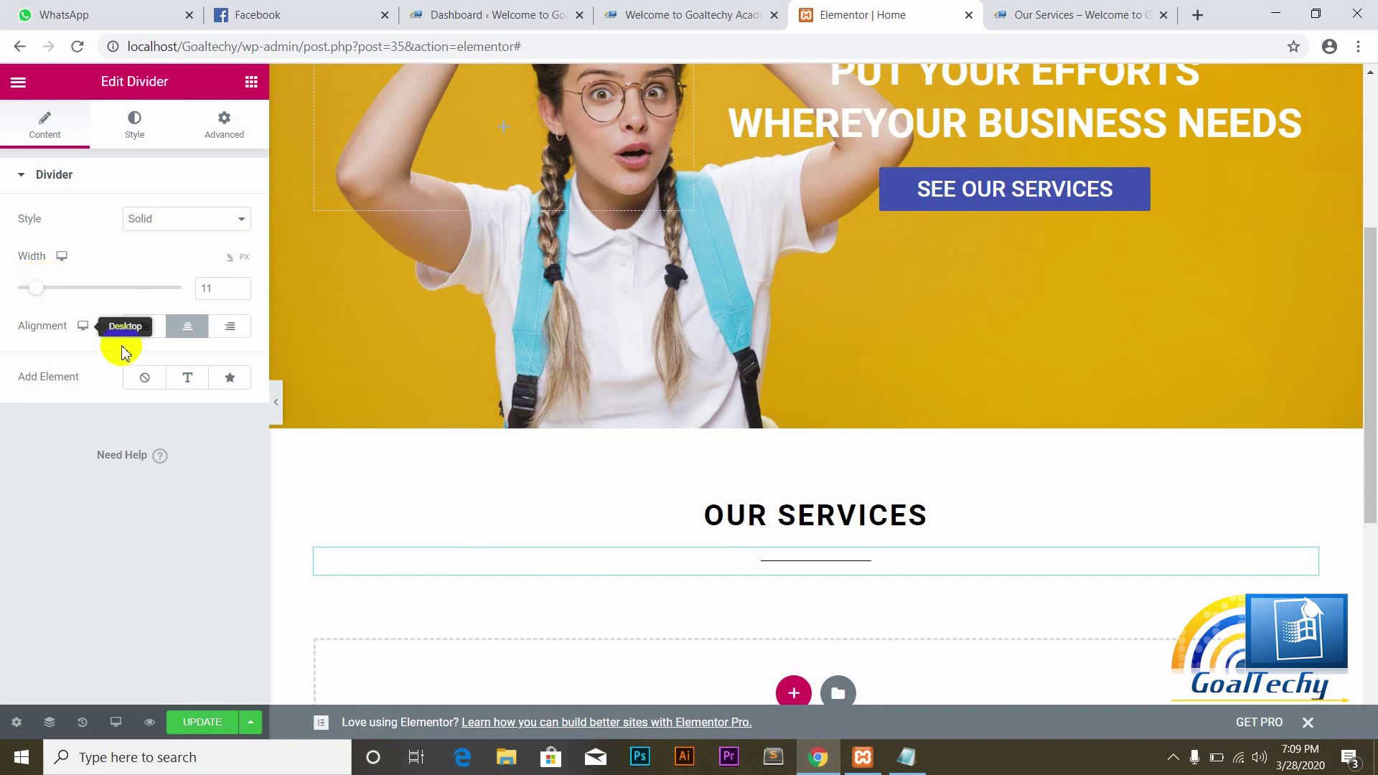
Step: Style the divider with a gap of 2 and a weight of 1.5
{"action": "left_click", "coordinate": [132, 124]}
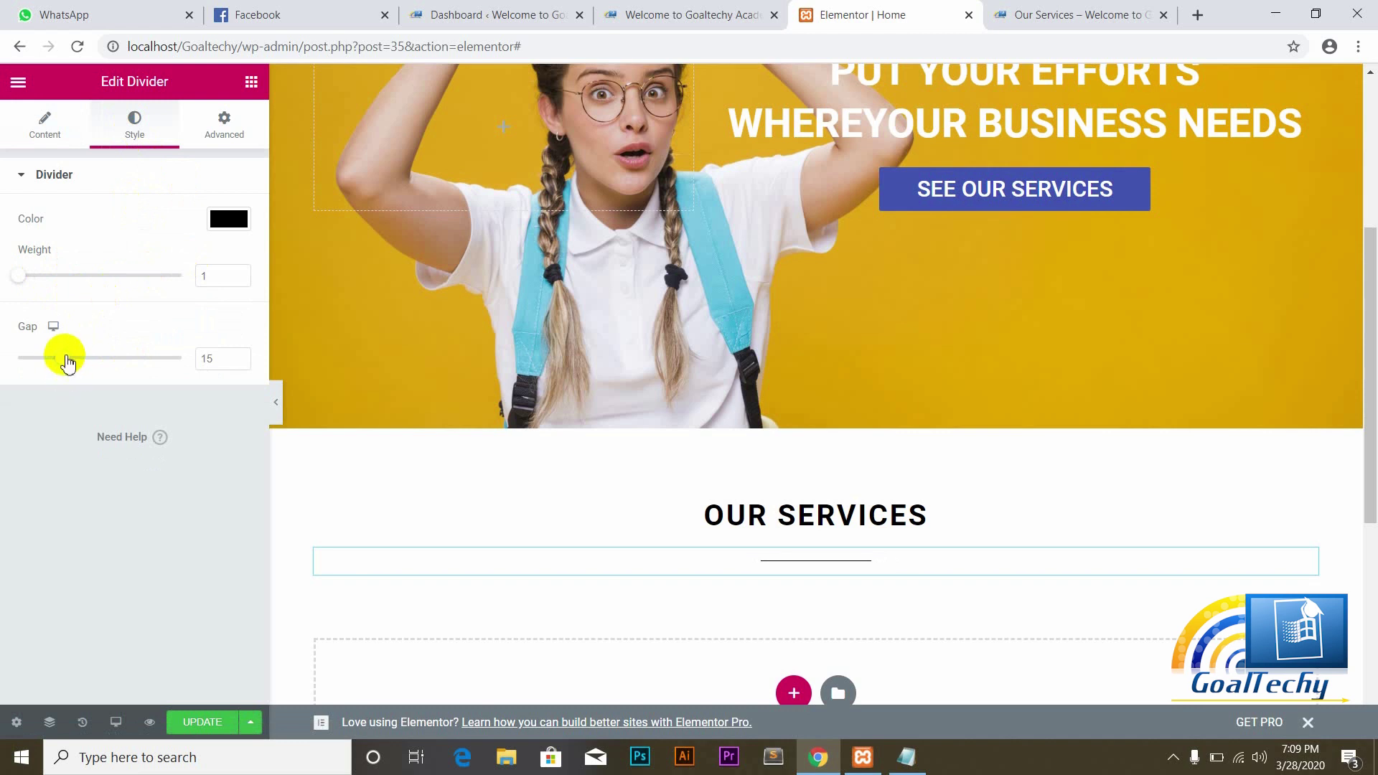
{"action": "left_click_drag", "start_coordinate": [67, 362], "coordinate": [3, 371]}
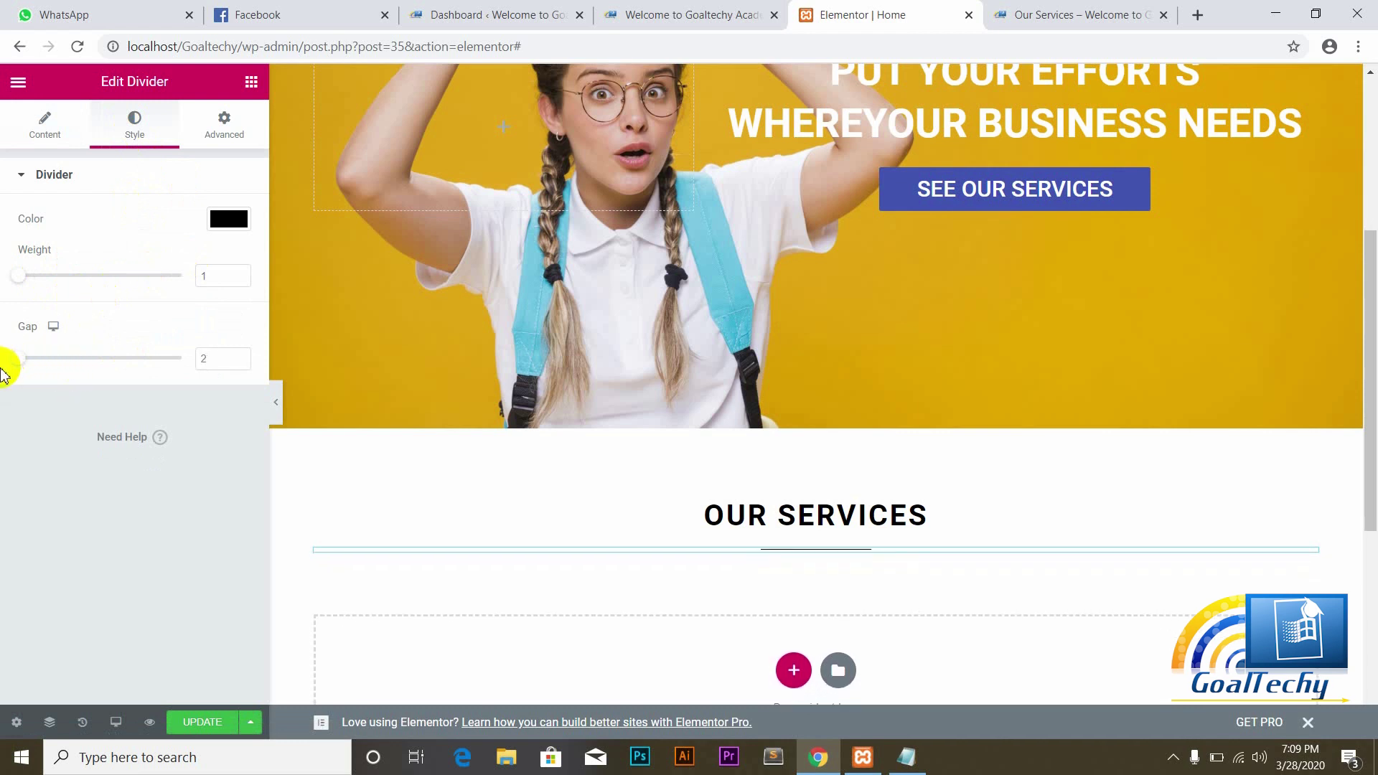
{"action": "left_click_drag", "start_coordinate": [22, 280], "coordinate": [29, 285]}
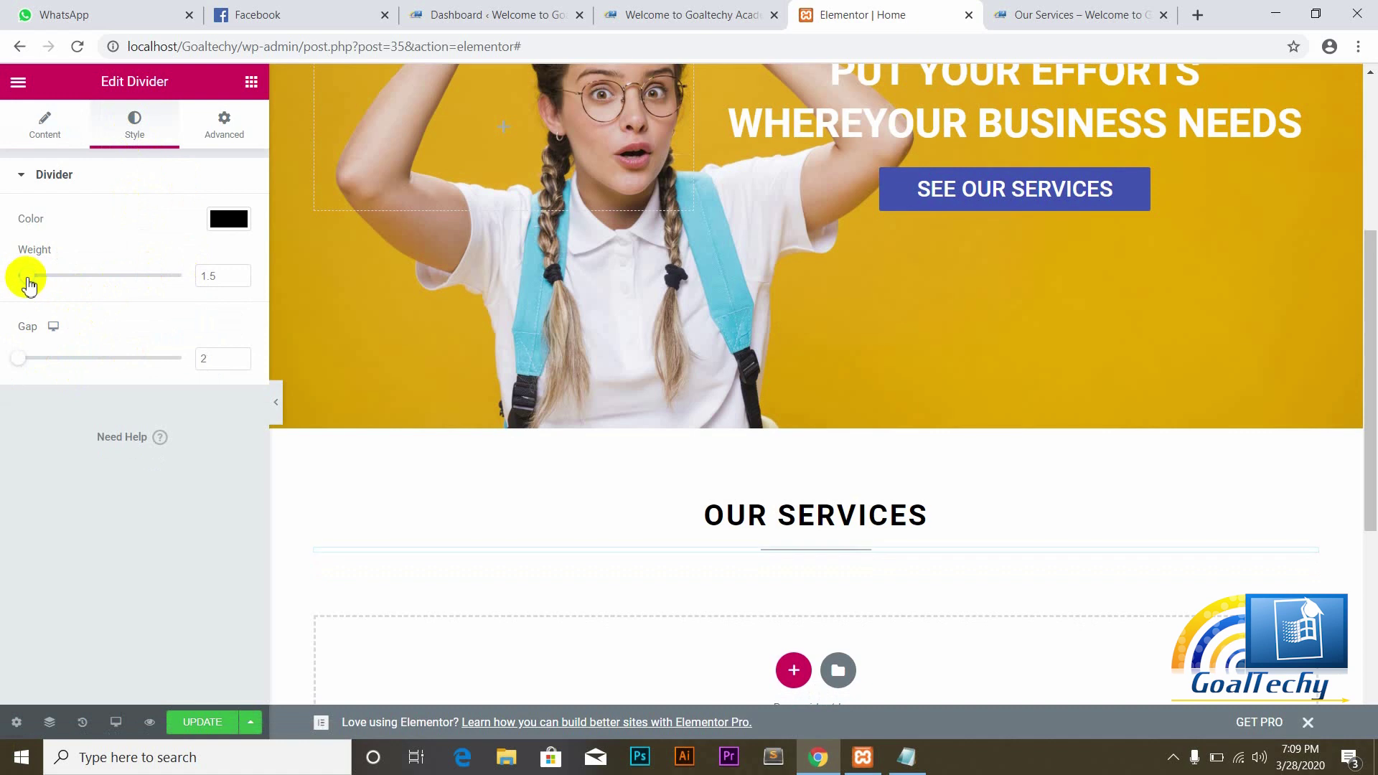
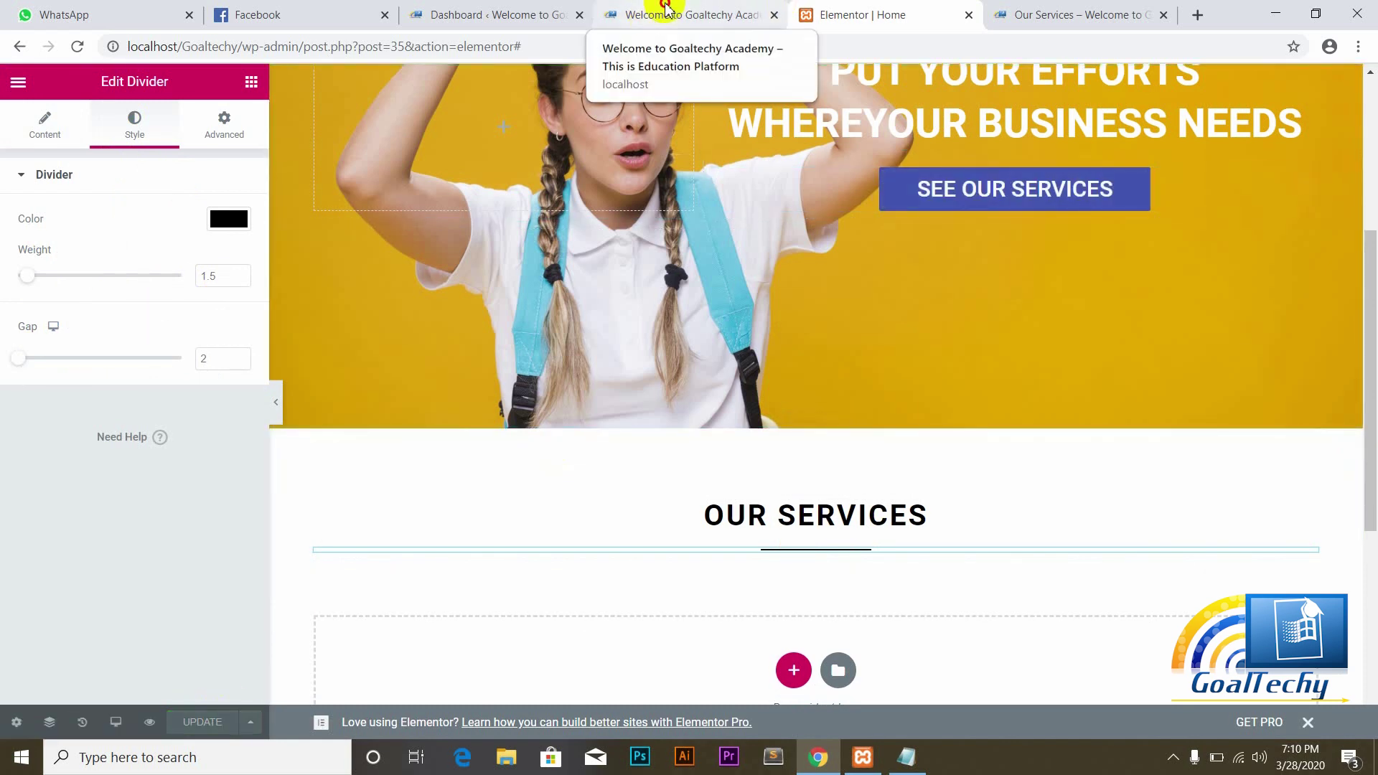
Step: Reload the live front page to check recent edits, then go back to the editor
{"action": "left_click", "coordinate": [667, 8]}
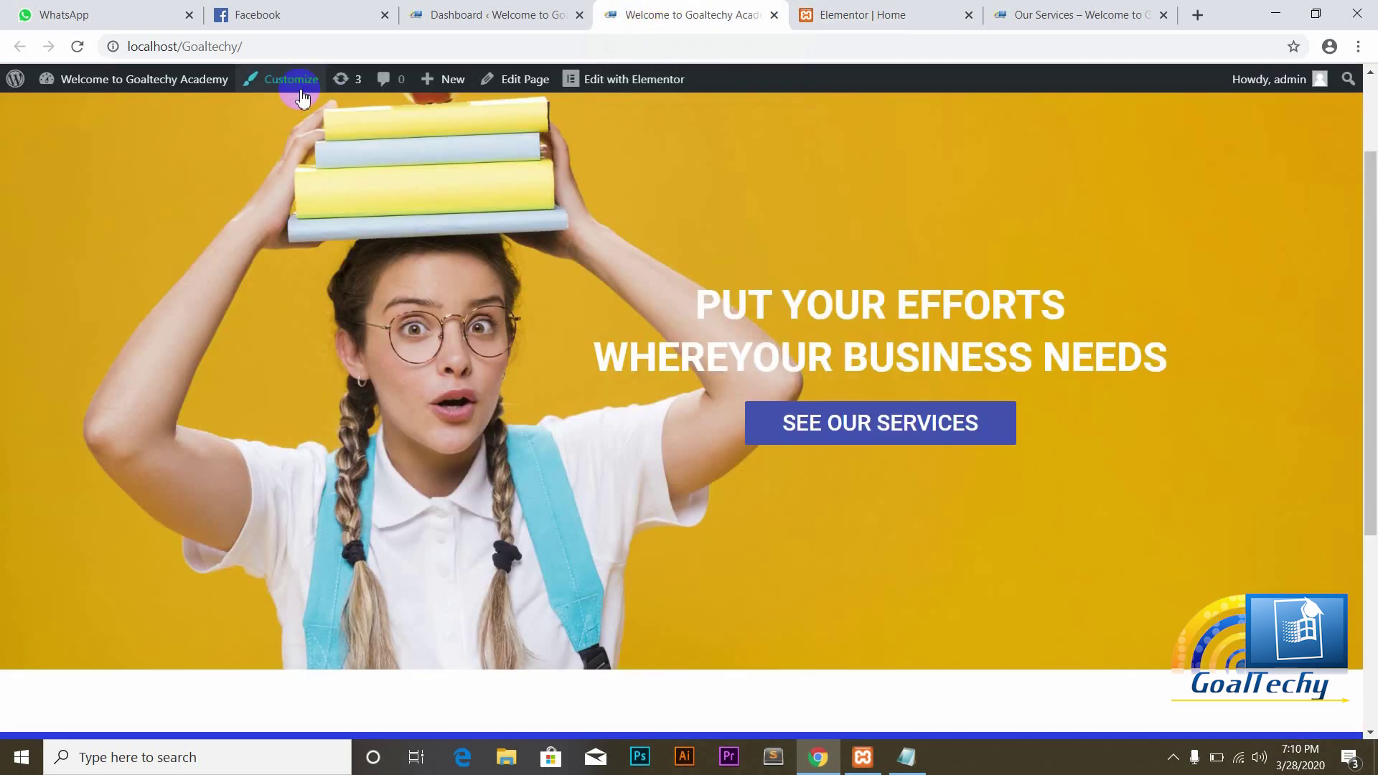
{"action": "left_click", "coordinate": [78, 47]}
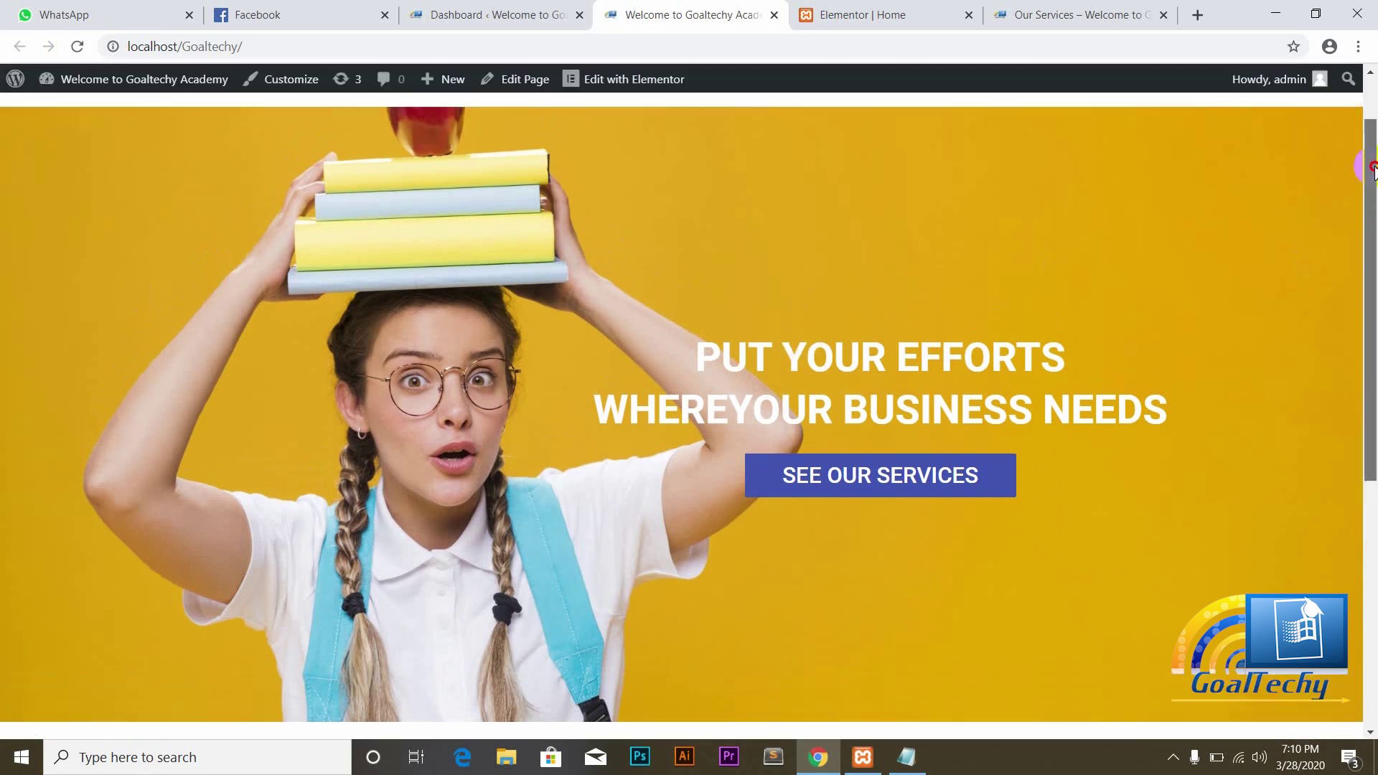
{"action": "left_click_drag", "start_coordinate": [1374, 208], "coordinate": [1374, 379]}
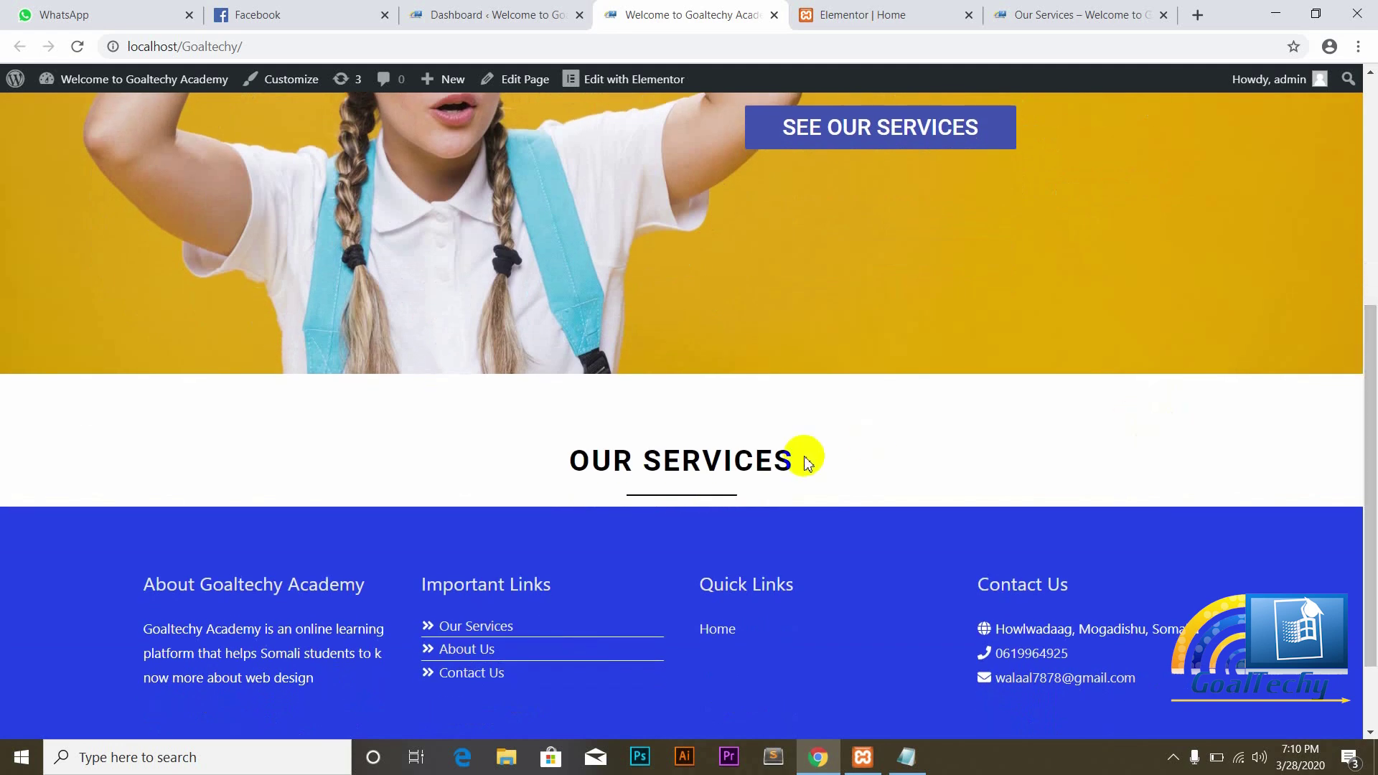
{"action": "left_click", "coordinate": [861, 15]}
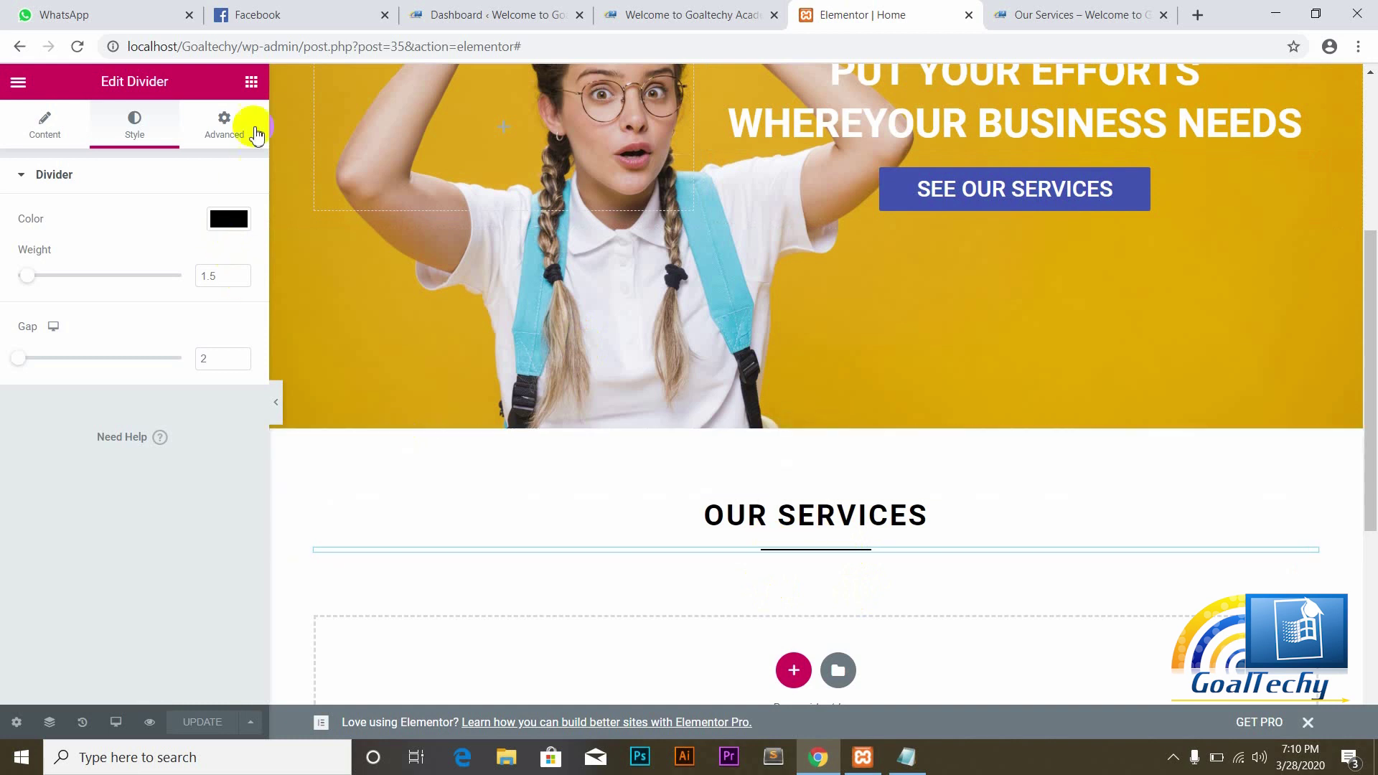
Step: Add a second Divider beneath OUR SERVICES, centered with a width of 6
{"action": "left_click", "coordinate": [251, 85]}
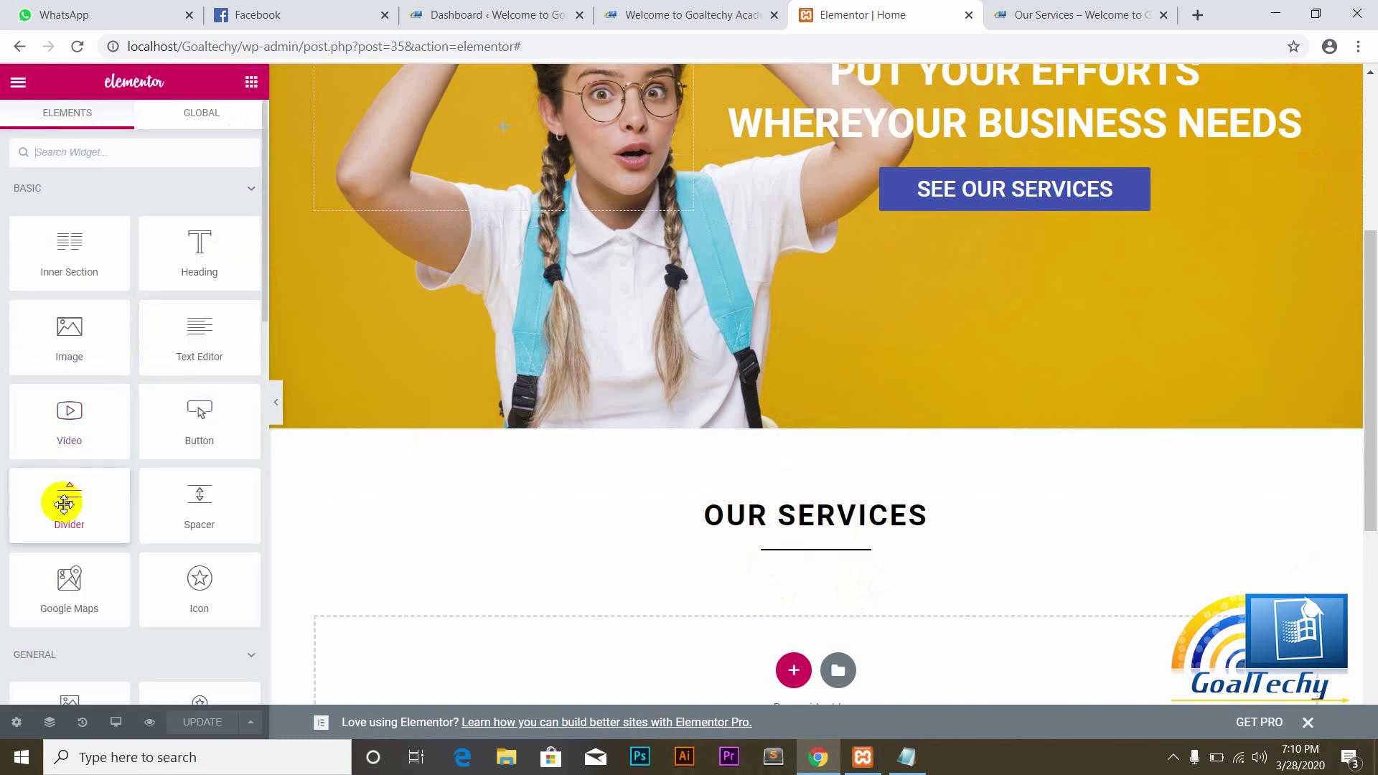
{"action": "left_click_drag", "start_coordinate": [64, 504], "coordinate": [790, 560]}
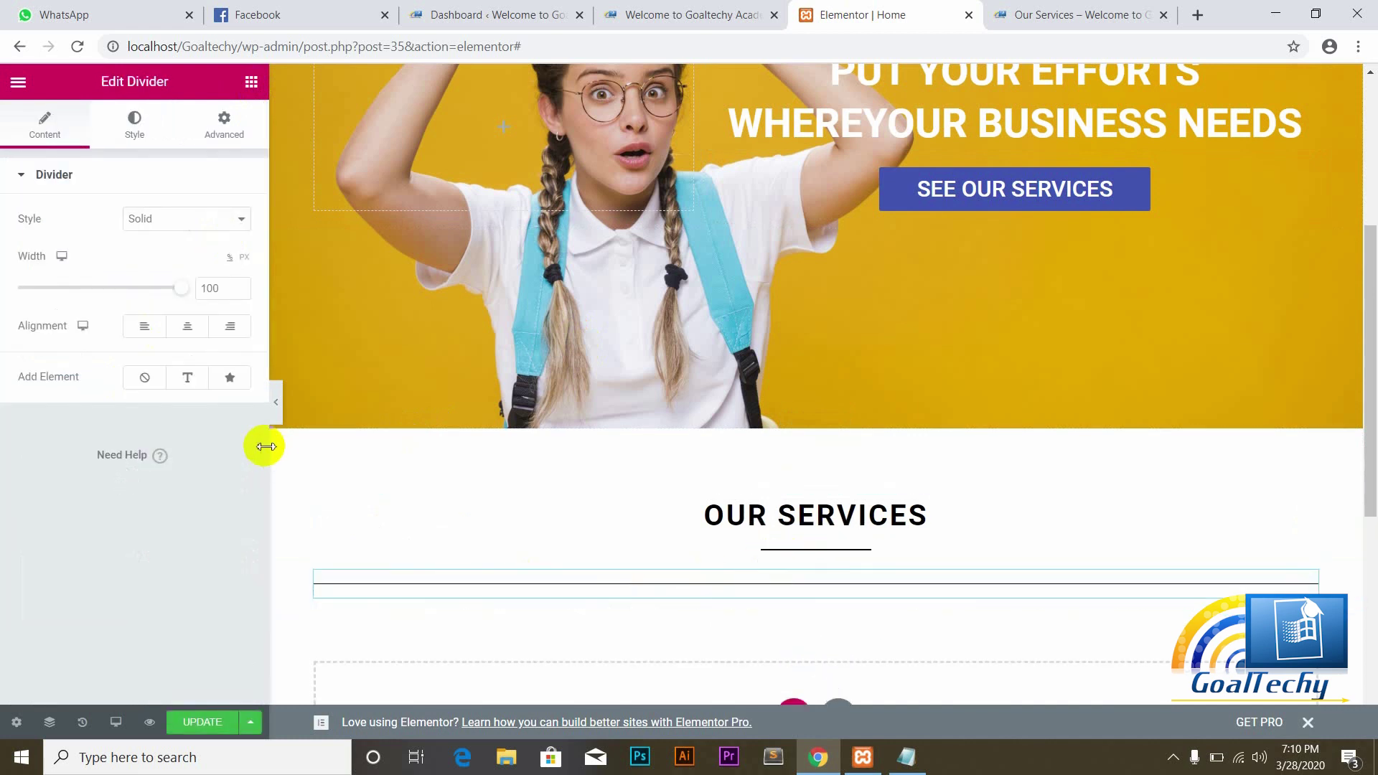
{"action": "left_click", "coordinate": [185, 330]}
{"action": "left_click_drag", "start_coordinate": [184, 294], "coordinate": [22, 289]}
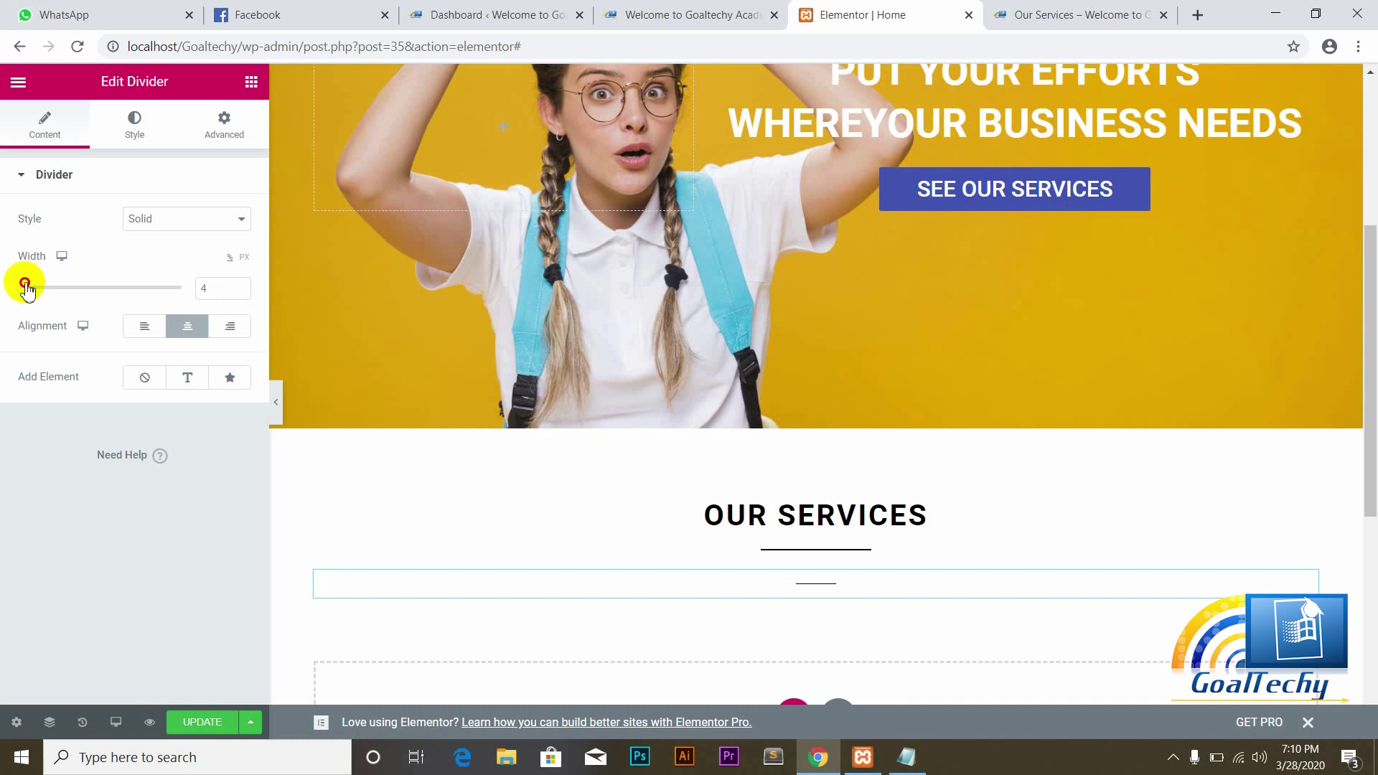
Step: Give the new divider a gap of 2 and a weight of 1.5
{"action": "left_click", "coordinate": [132, 143]}
{"action": "left_click_drag", "start_coordinate": [63, 362], "coordinate": [14, 358]}
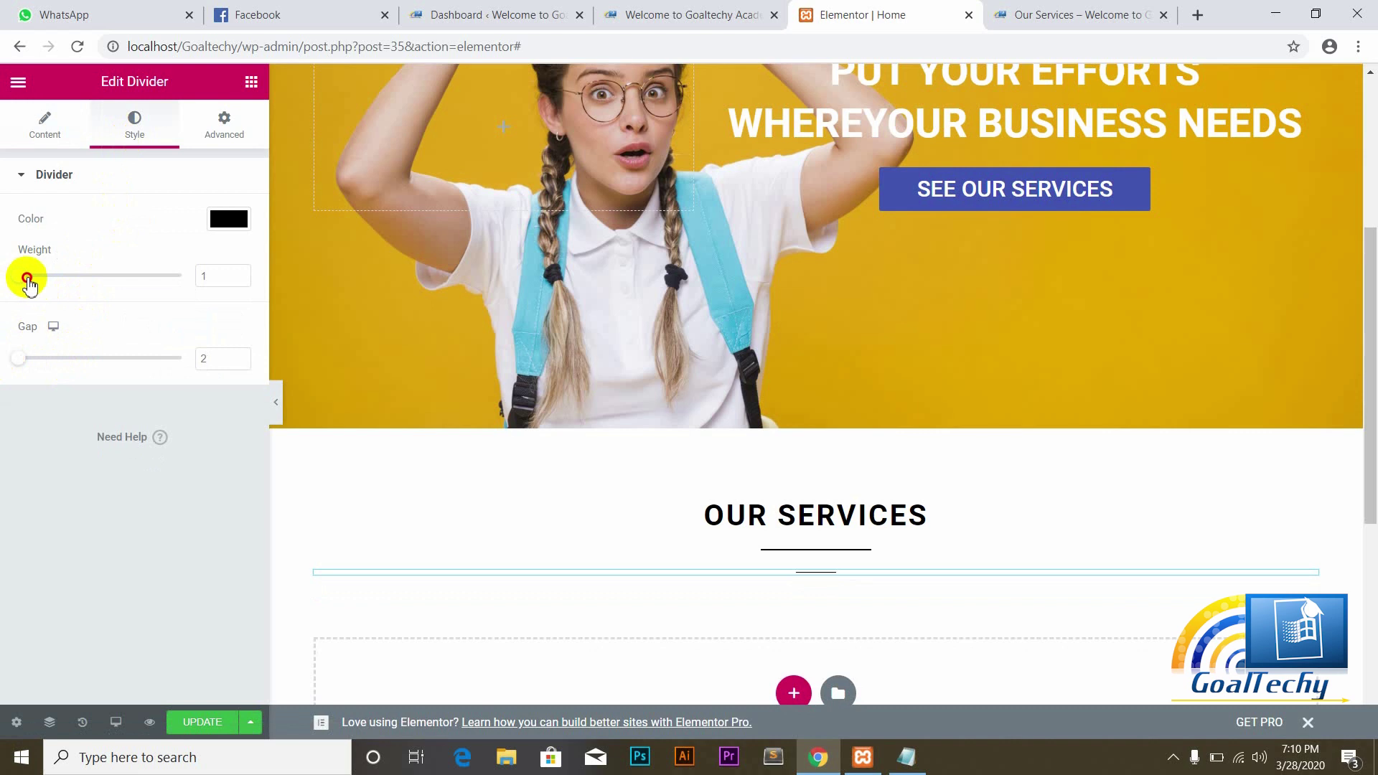
{"action": "left_click_drag", "start_coordinate": [28, 285], "coordinate": [33, 285]}
{"action": "left_click_drag", "start_coordinate": [28, 278], "coordinate": [38, 282]}
{"action": "double_click", "coordinate": [208, 277]}
{"action": "type", "text": "1.5"}
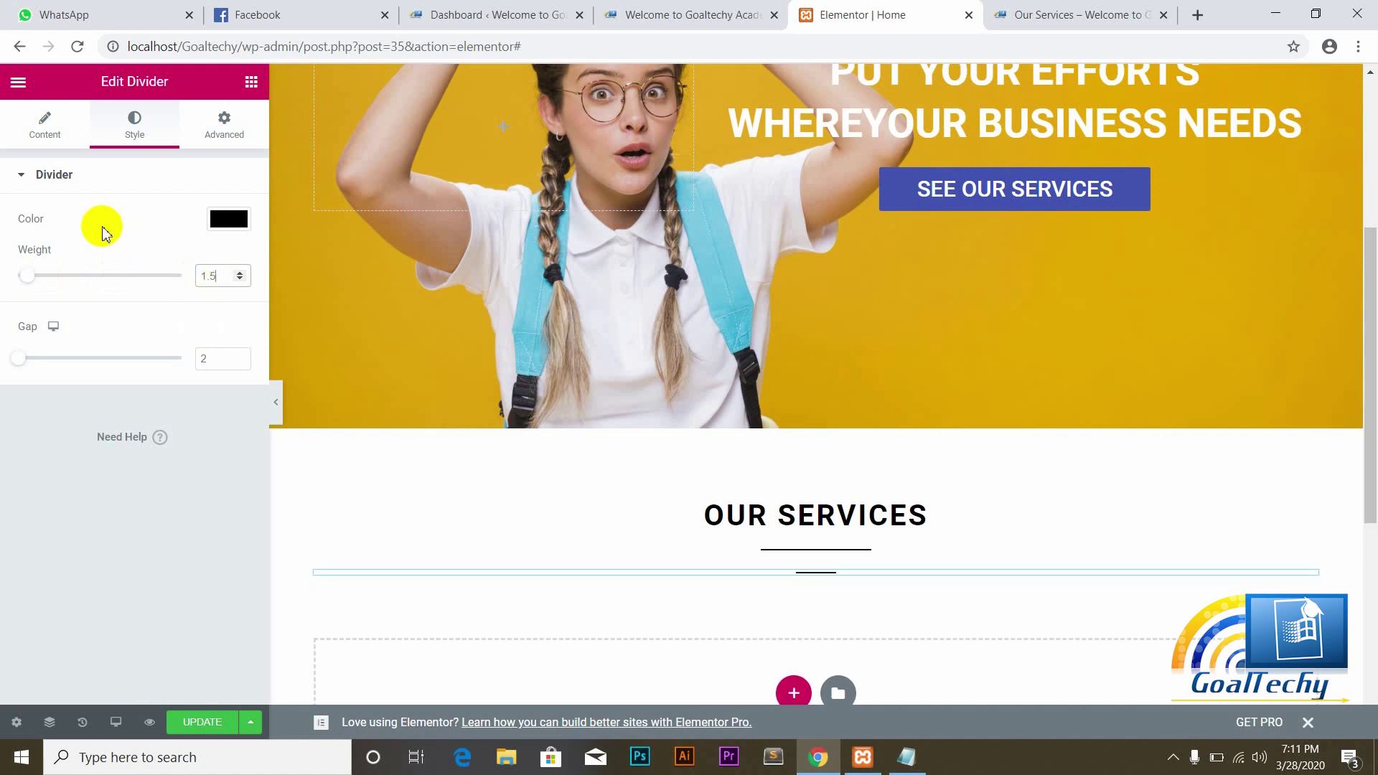
{"action": "left_click", "coordinate": [43, 128]}
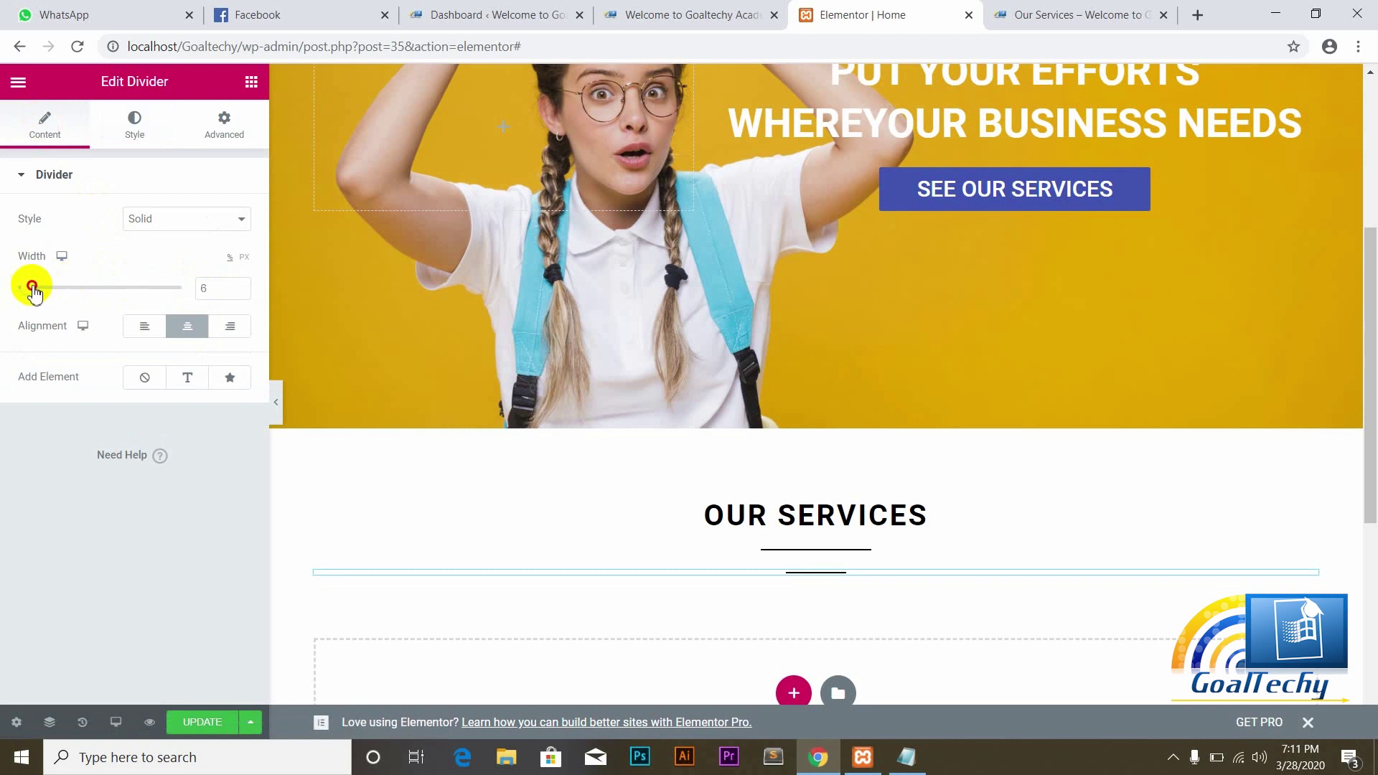
{"action": "left_click", "coordinate": [135, 133]}
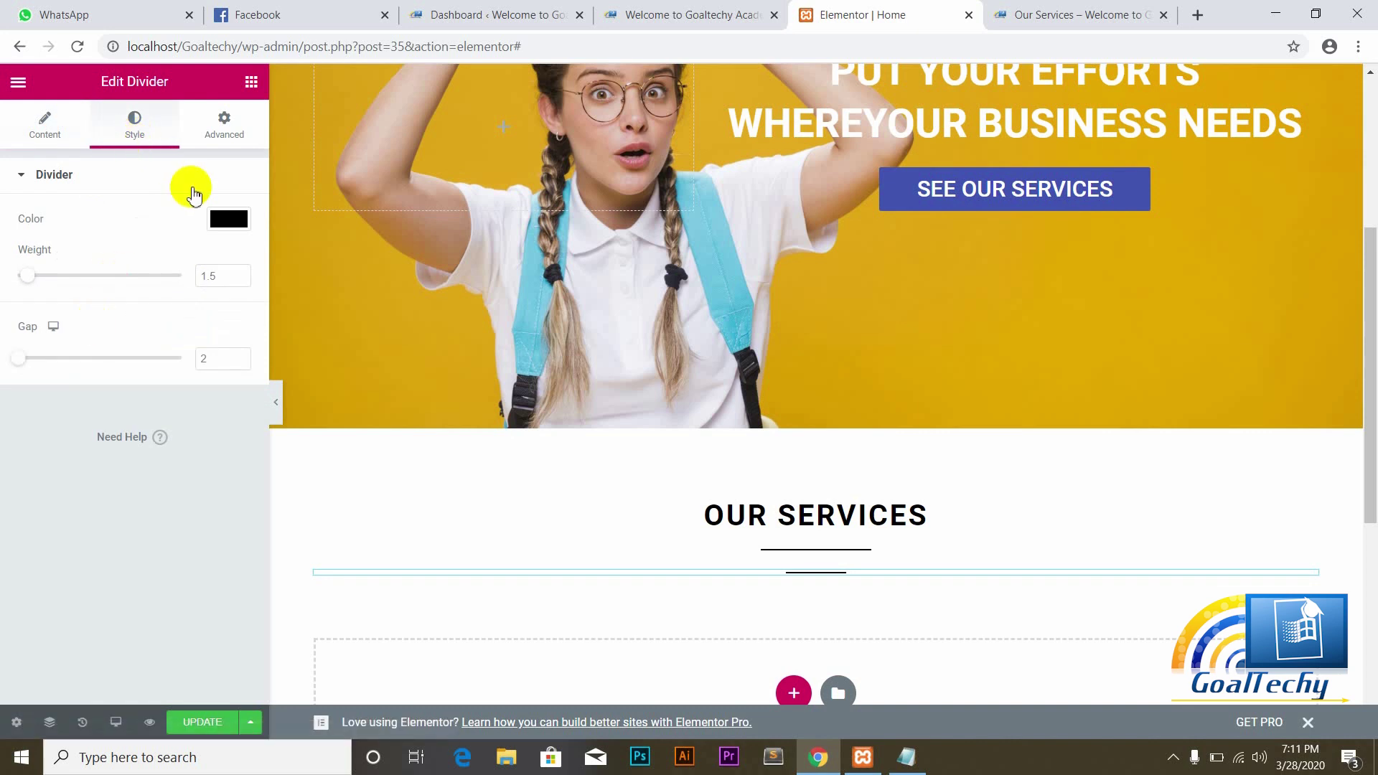
{"action": "left_click", "coordinate": [37, 127]}
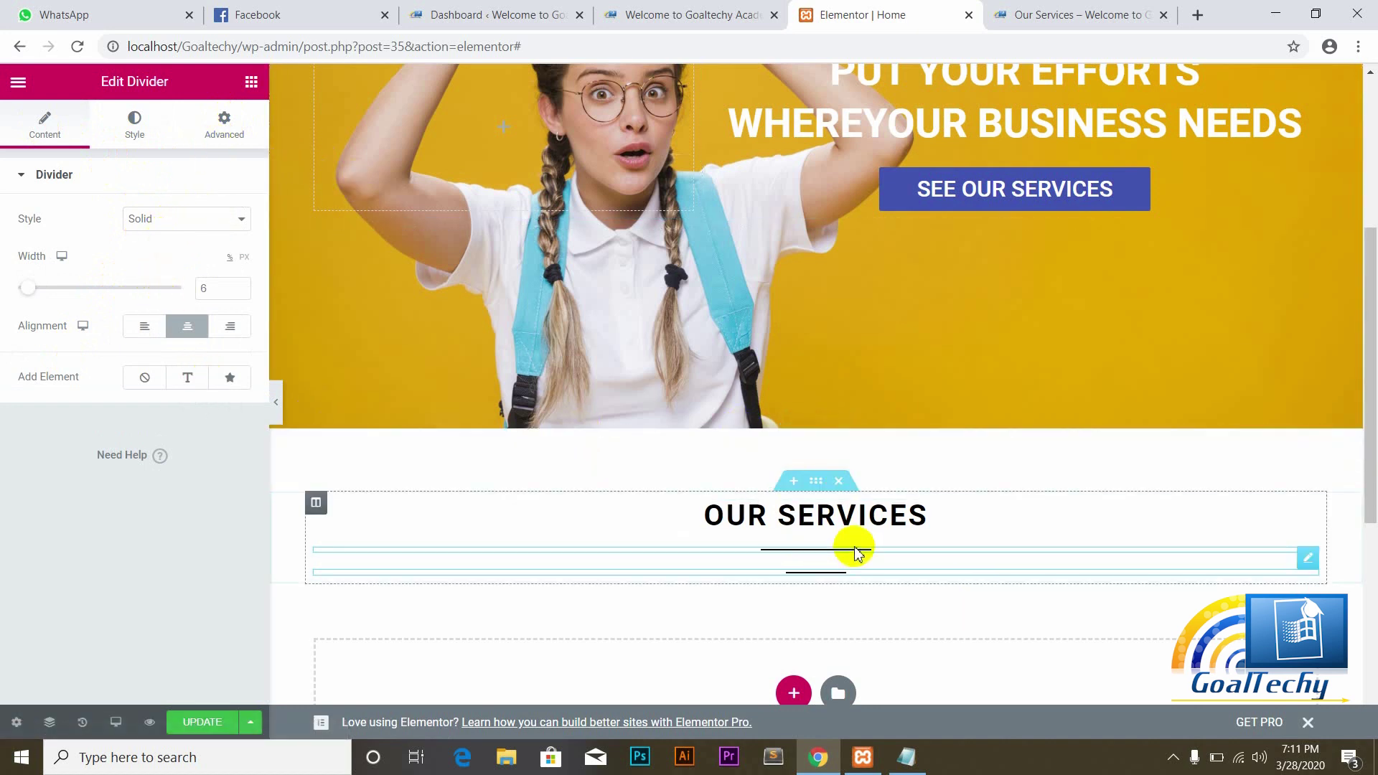
Step: Set the OUR SERVICES heading line height to 1.2, then reselect the divider's style settings
{"action": "left_click", "coordinate": [871, 514]}
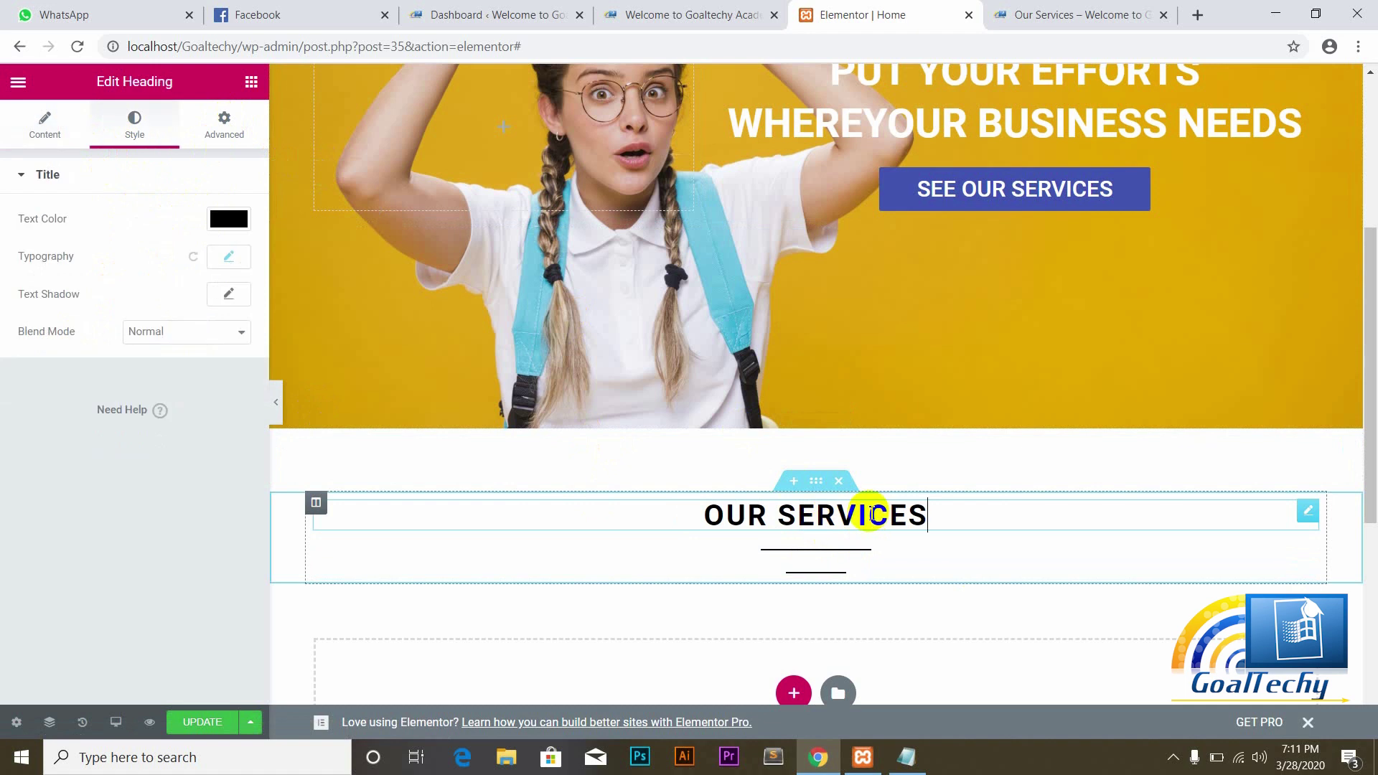
{"action": "left_click", "coordinate": [229, 259]}
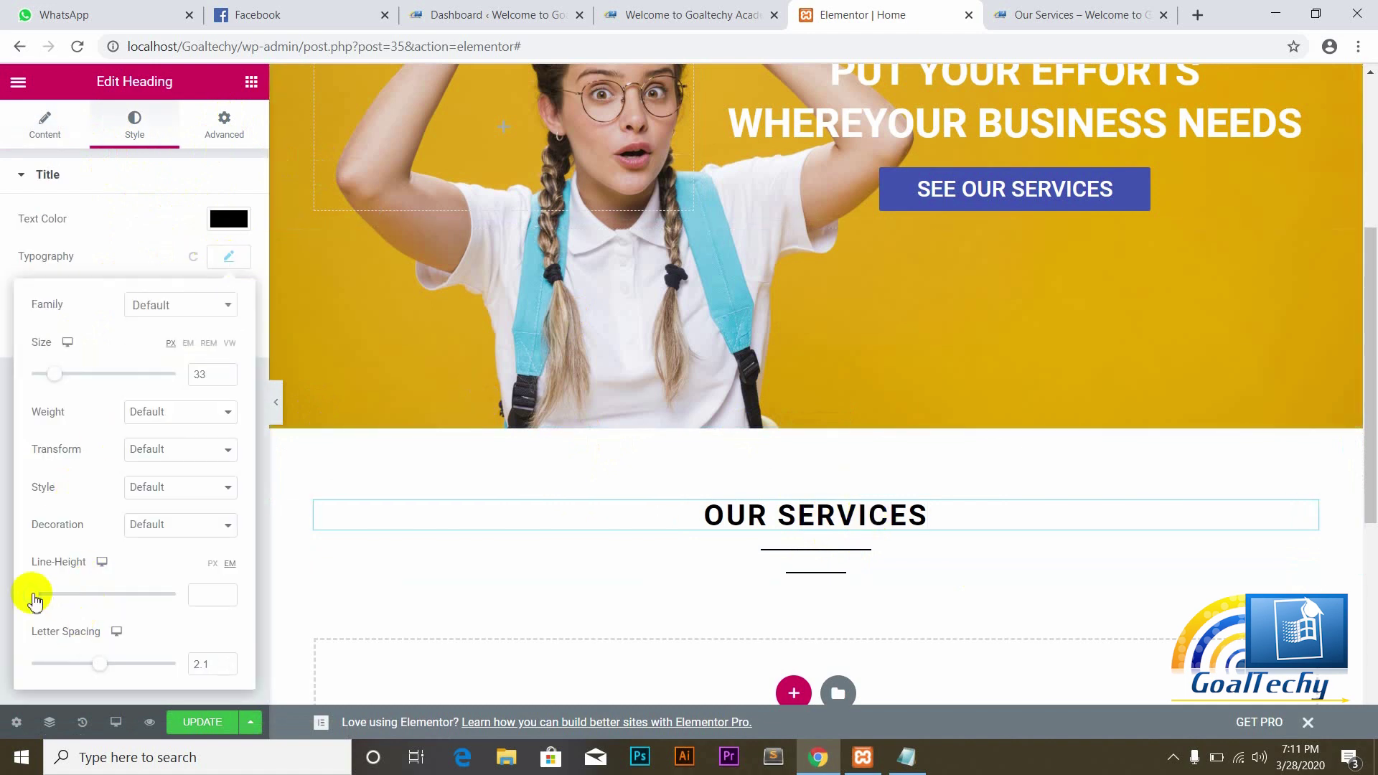
{"action": "left_click_drag", "start_coordinate": [37, 597], "coordinate": [53, 602]}
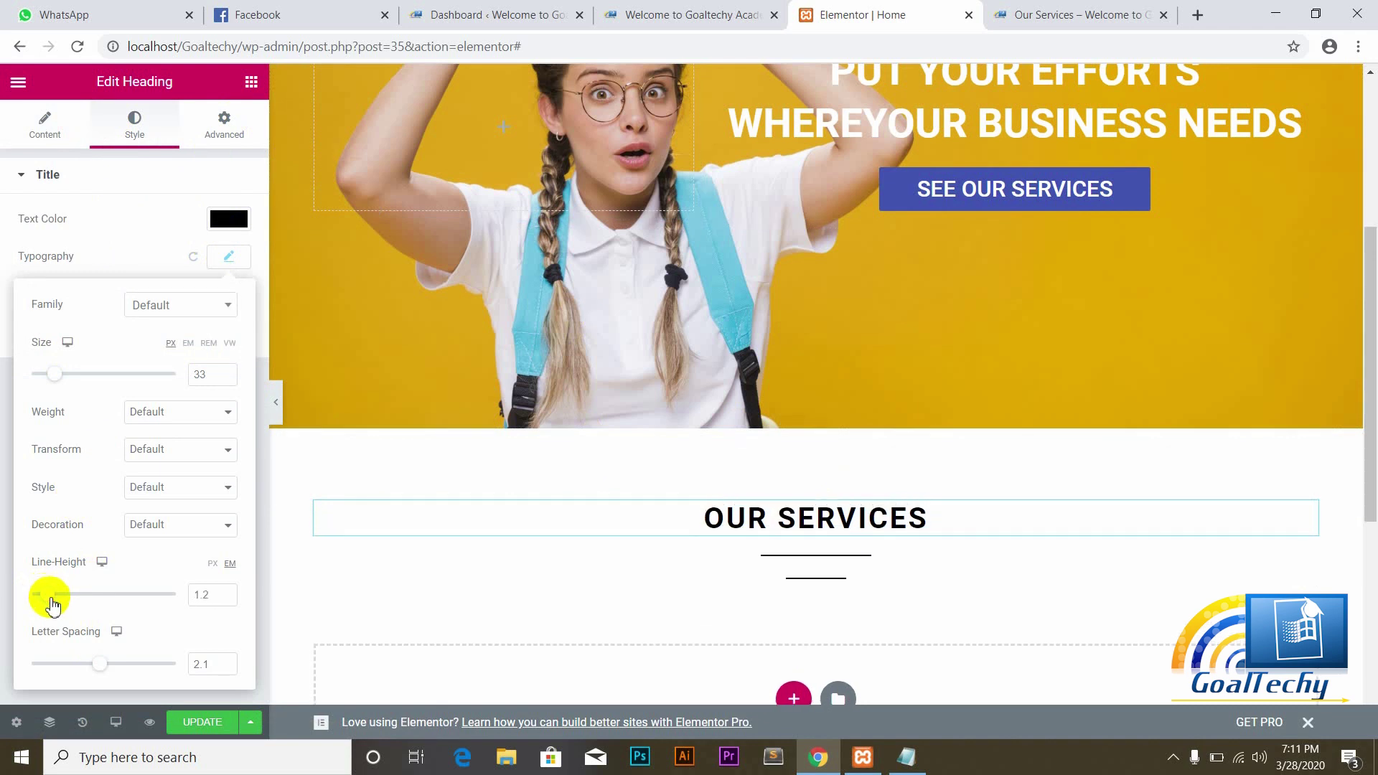
{"action": "left_click", "coordinate": [802, 572]}
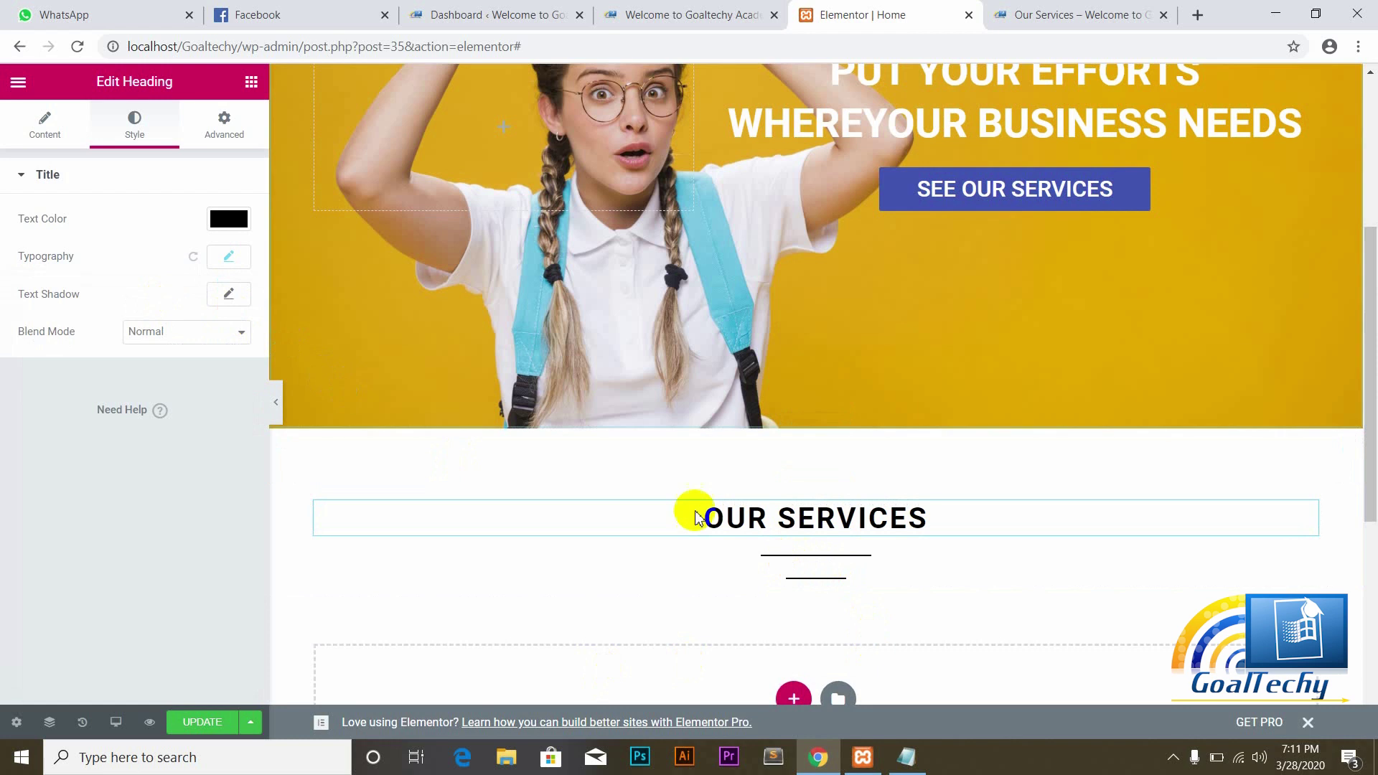
{"action": "left_click", "coordinate": [816, 583]}
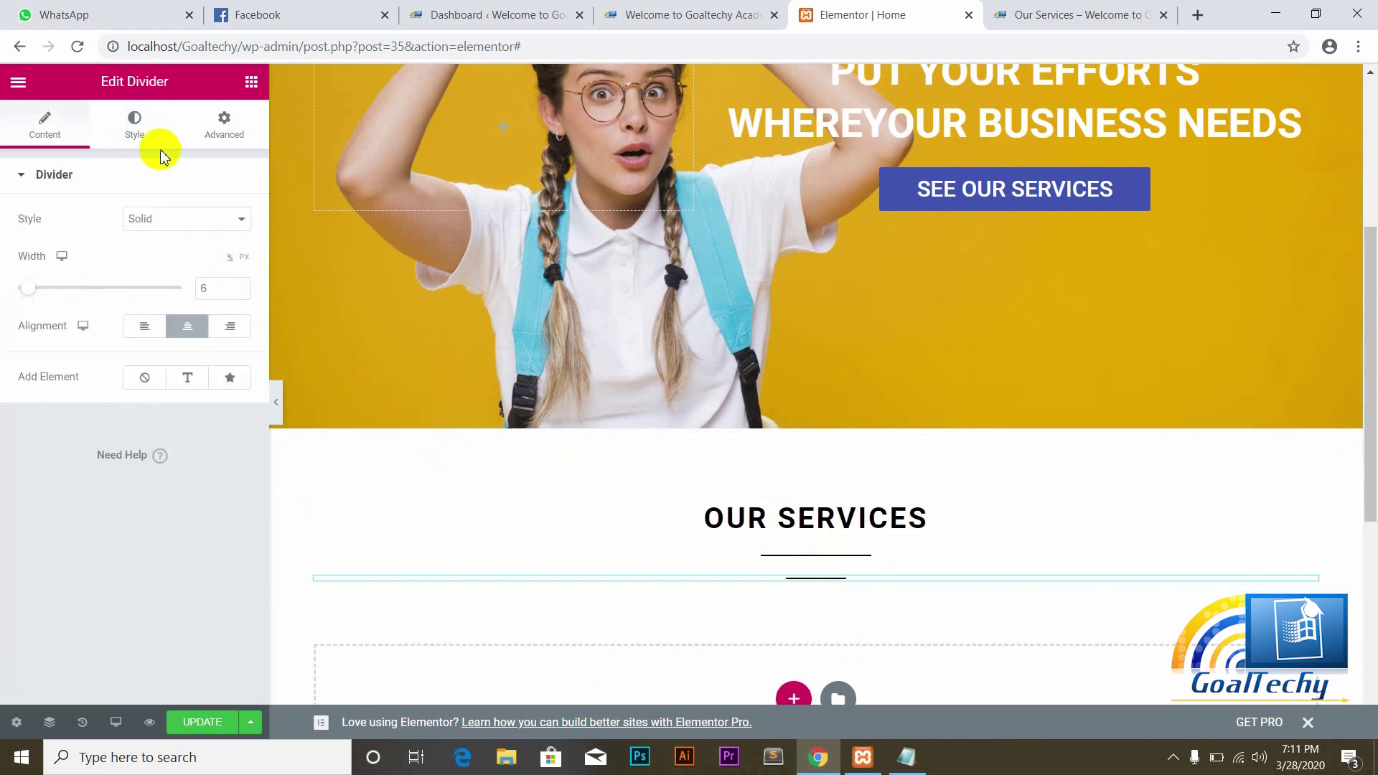
{"action": "left_click", "coordinate": [135, 130]}
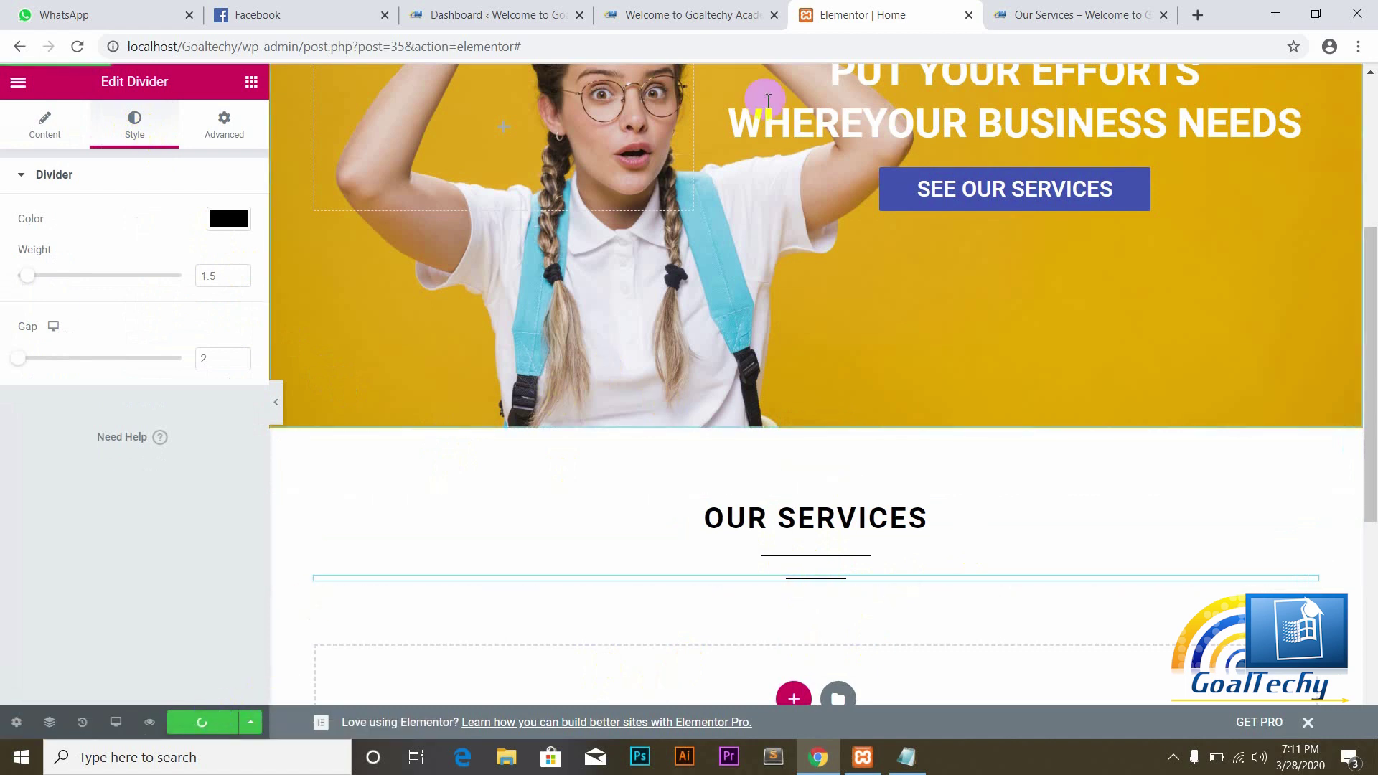
Step: Reload the live Goaltechy home page and scroll up to view both dividers
{"action": "left_click", "coordinate": [700, 15]}
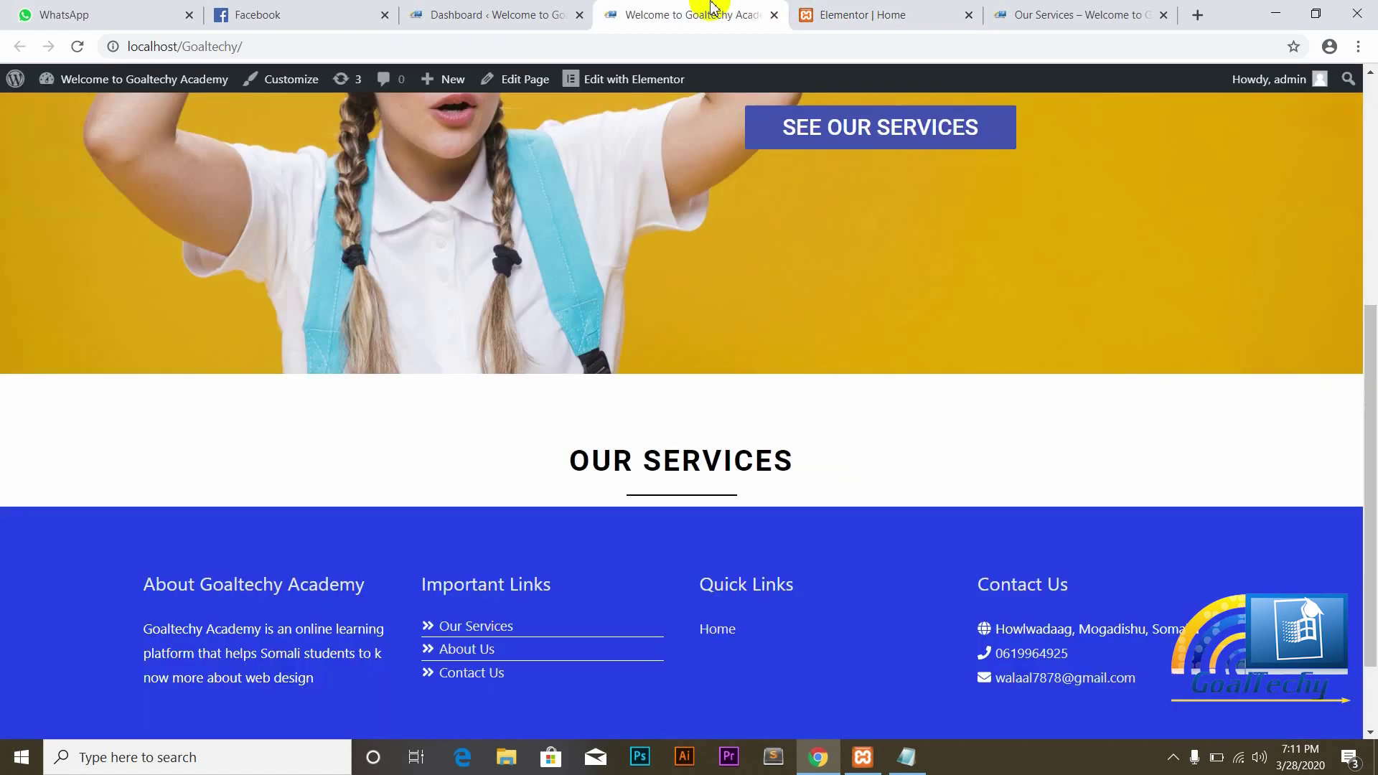
{"action": "left_click", "coordinate": [77, 46]}
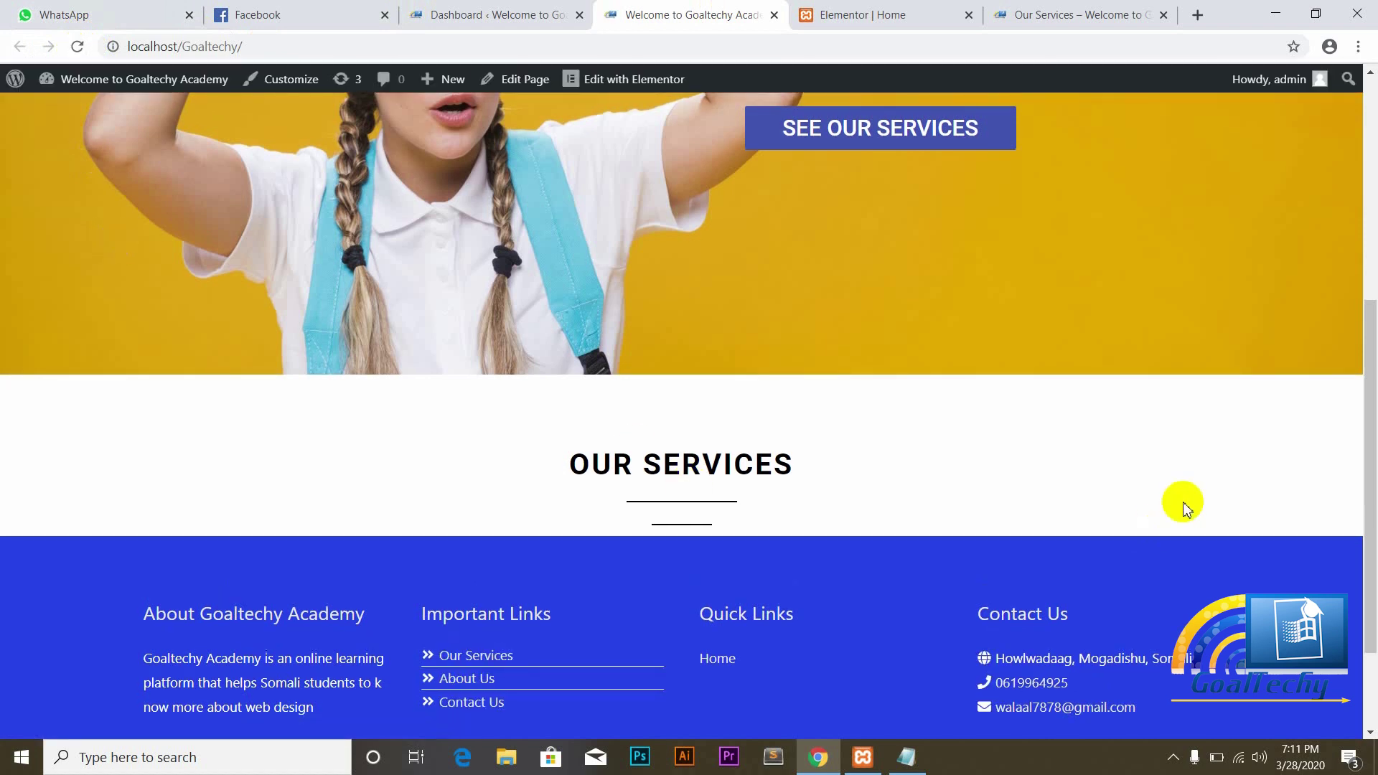
{"action": "left_click_drag", "start_coordinate": [1369, 316], "coordinate": [1370, 169]}
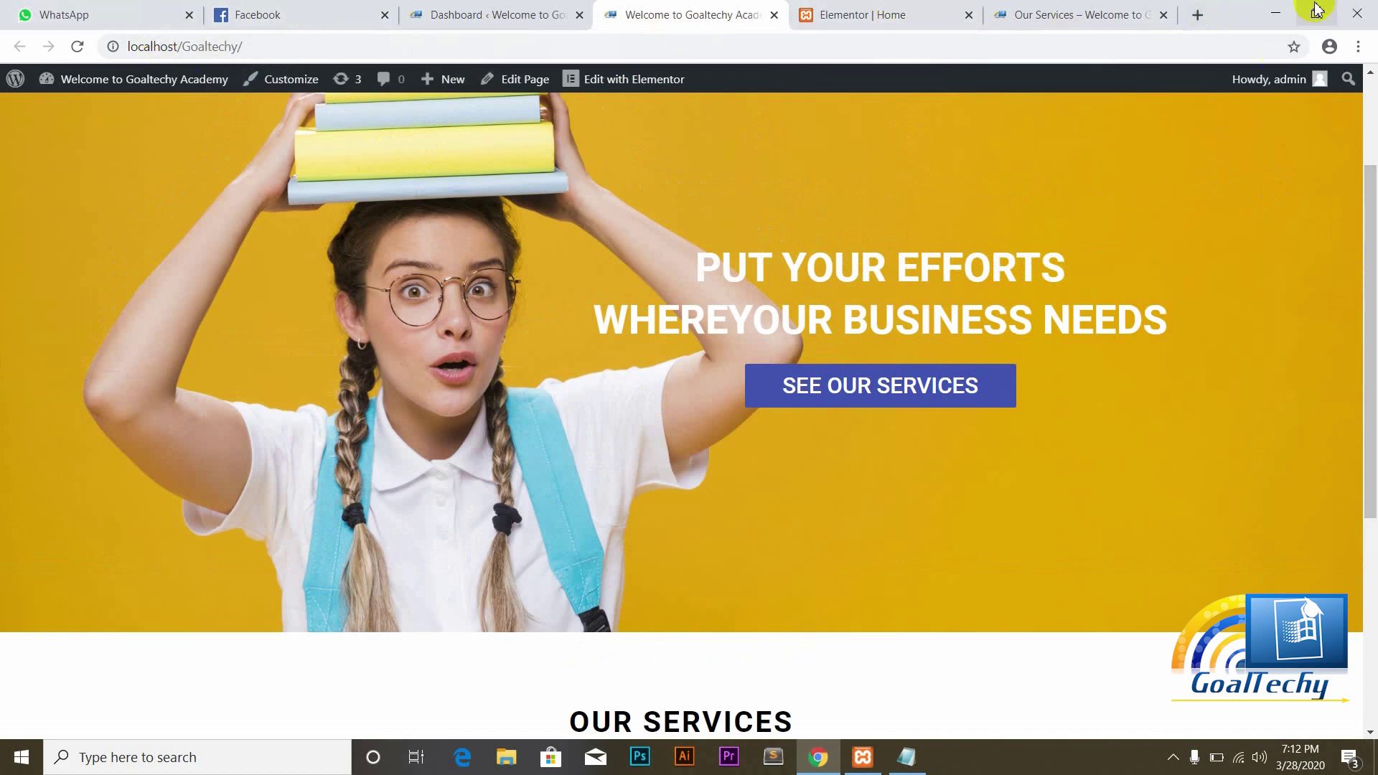
Step: Capture light grey #E7EAED with Just Color Picker, copy its value, and return to Elementor
{"action": "left_click", "coordinate": [1280, 11]}
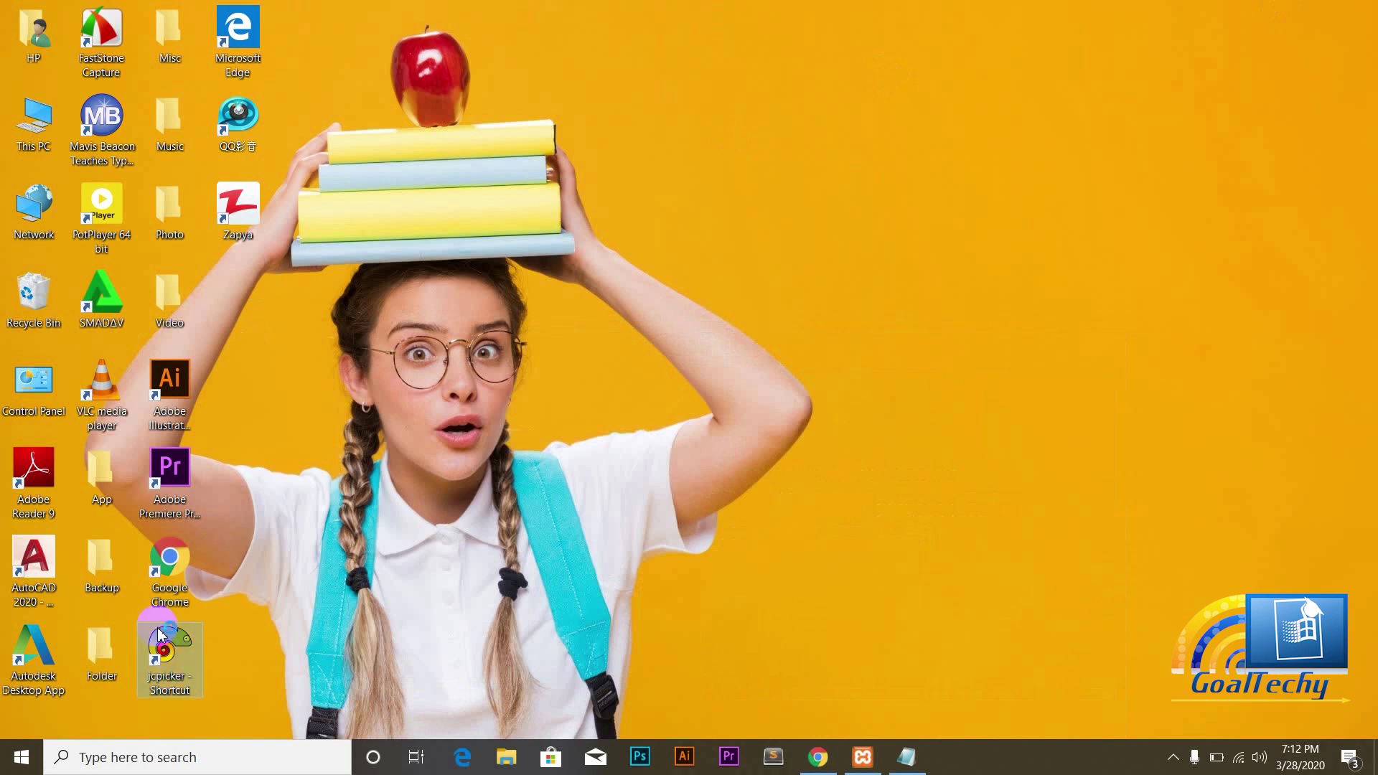
{"action": "left_click", "coordinate": [1174, 759]}
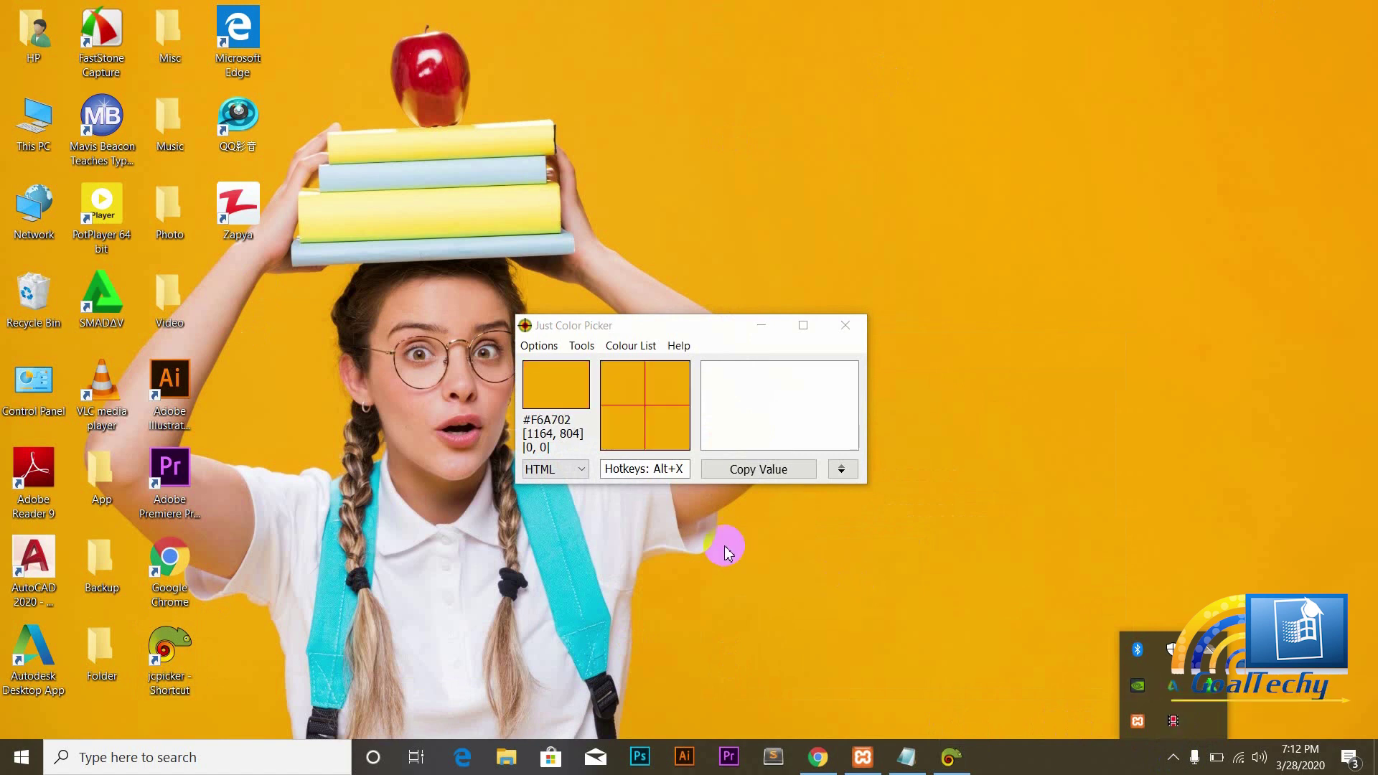
{"action": "left_click", "coordinate": [818, 757]}
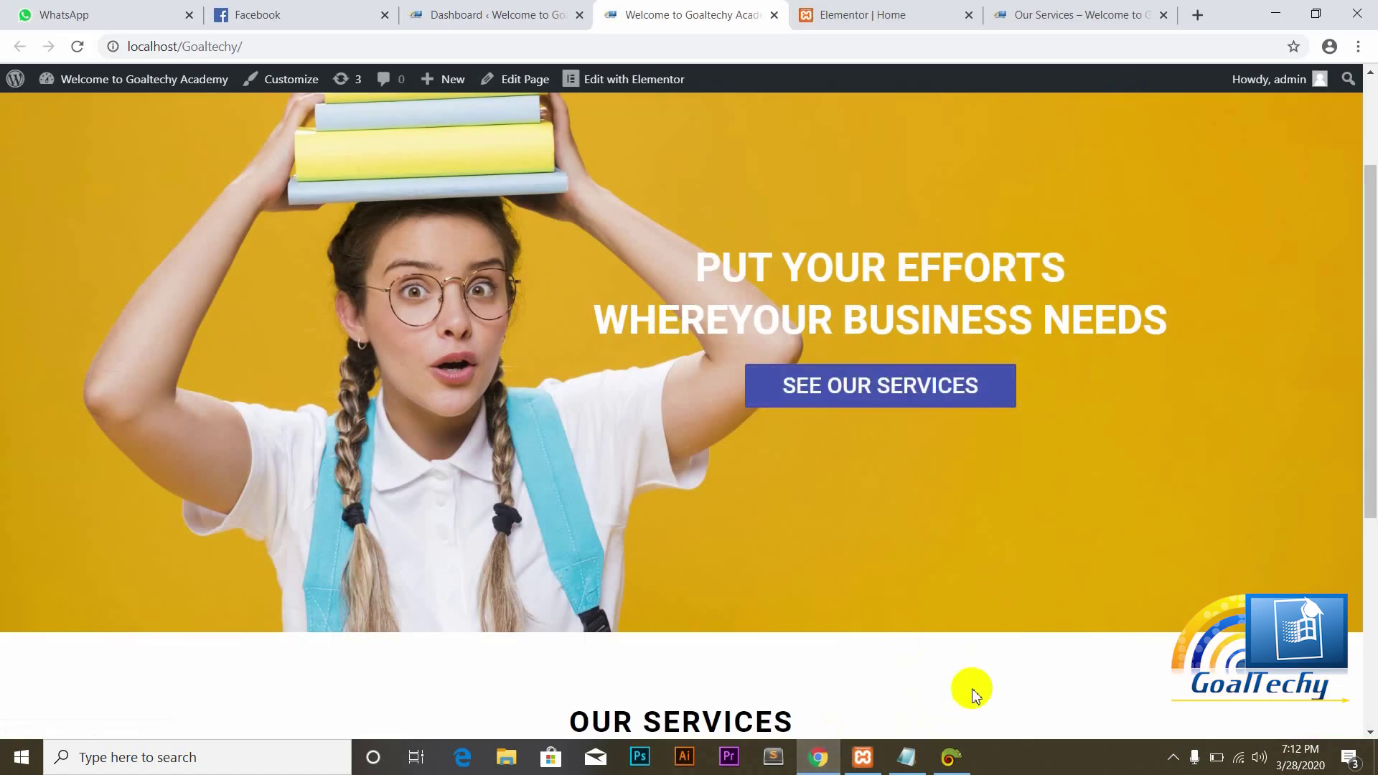
{"action": "key", "text": "alt+Tab"}
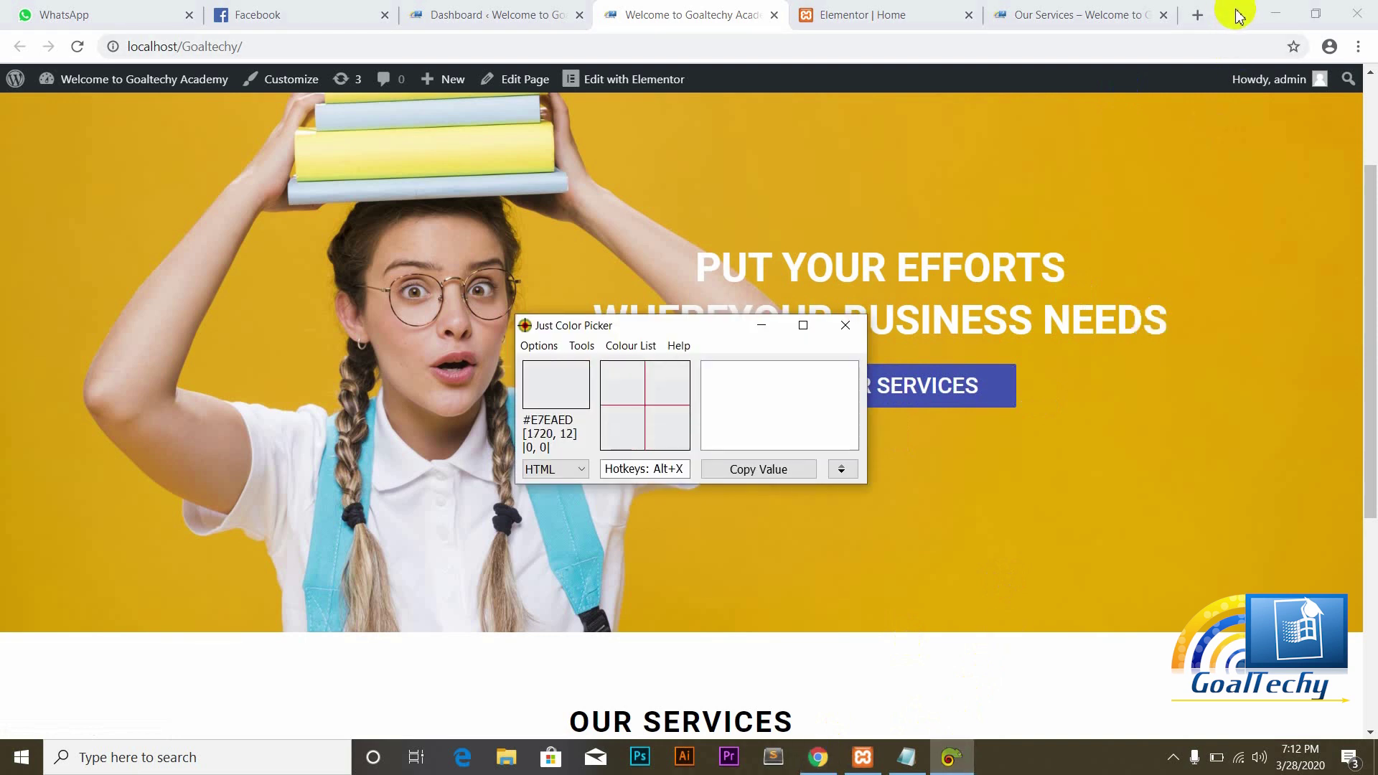
{"action": "key", "text": "alt+x"}
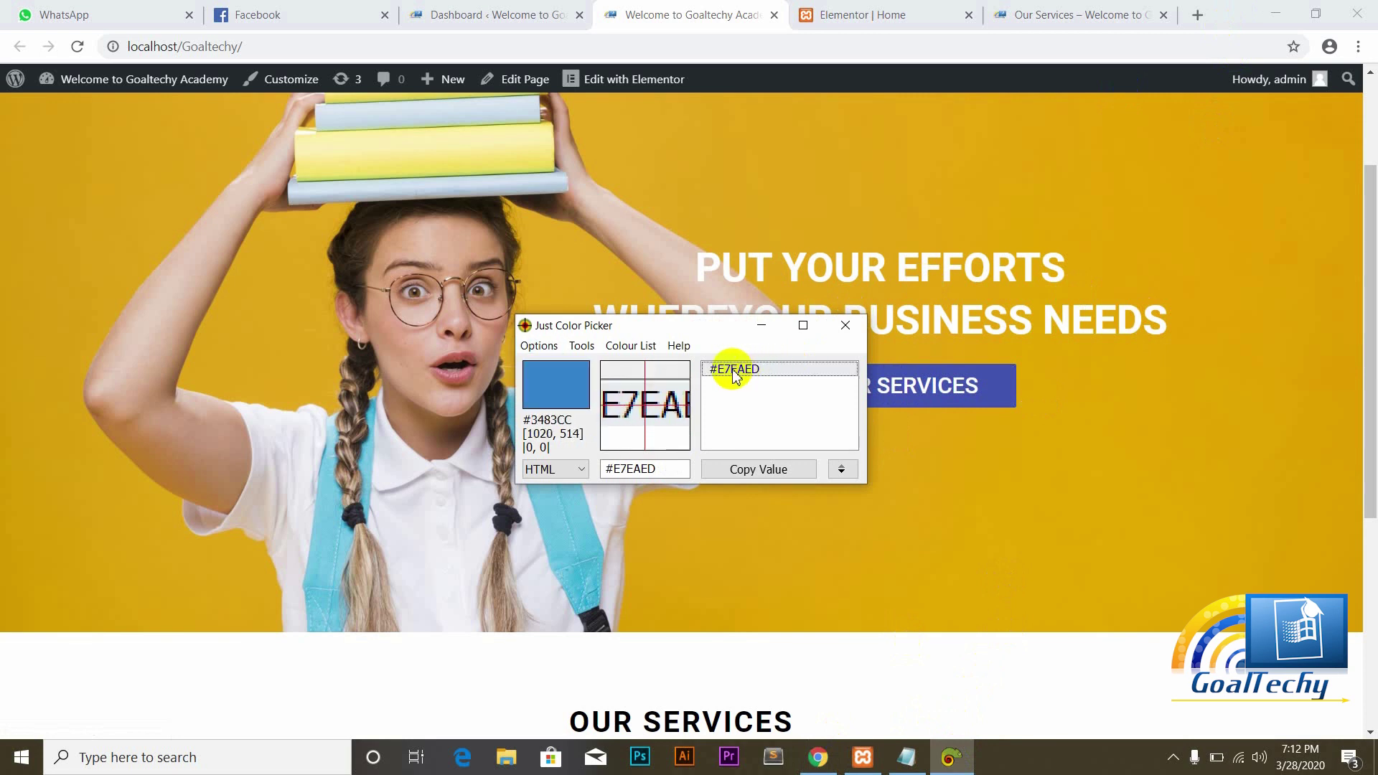
{"action": "left_click", "coordinate": [754, 468]}
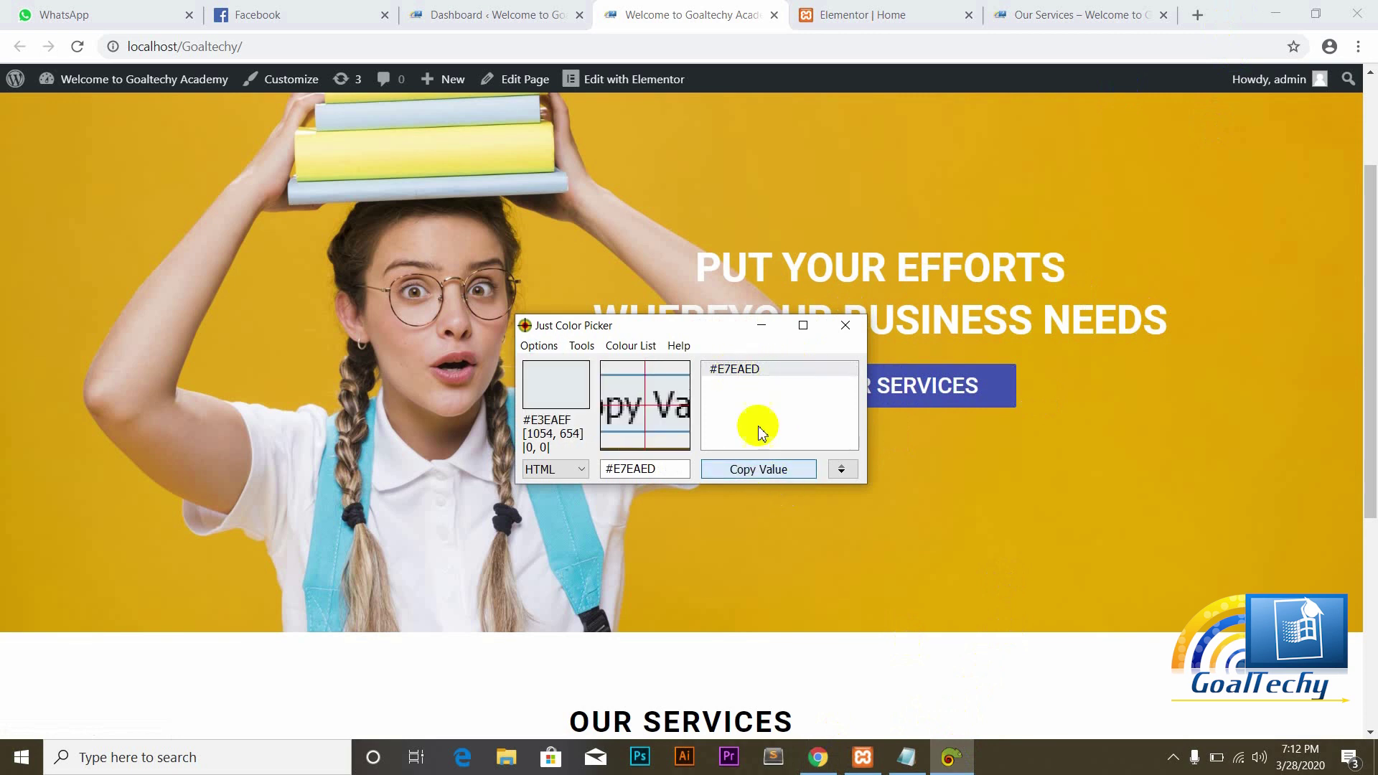
{"action": "left_click", "coordinate": [762, 329]}
{"action": "left_click", "coordinate": [883, 11]}
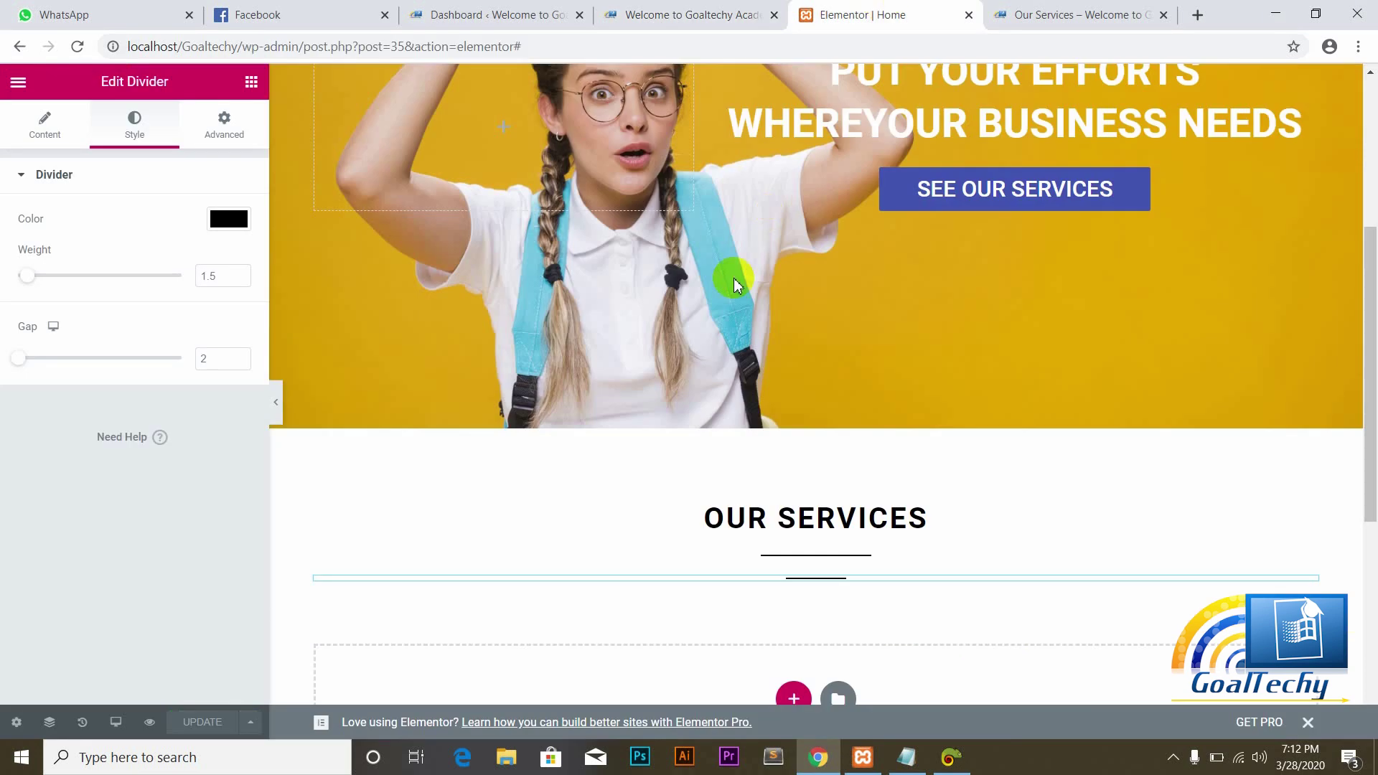
Step: Give the empty section below the hero a classic #E7EAED background
{"action": "mouse_move", "coordinate": [729, 479]}
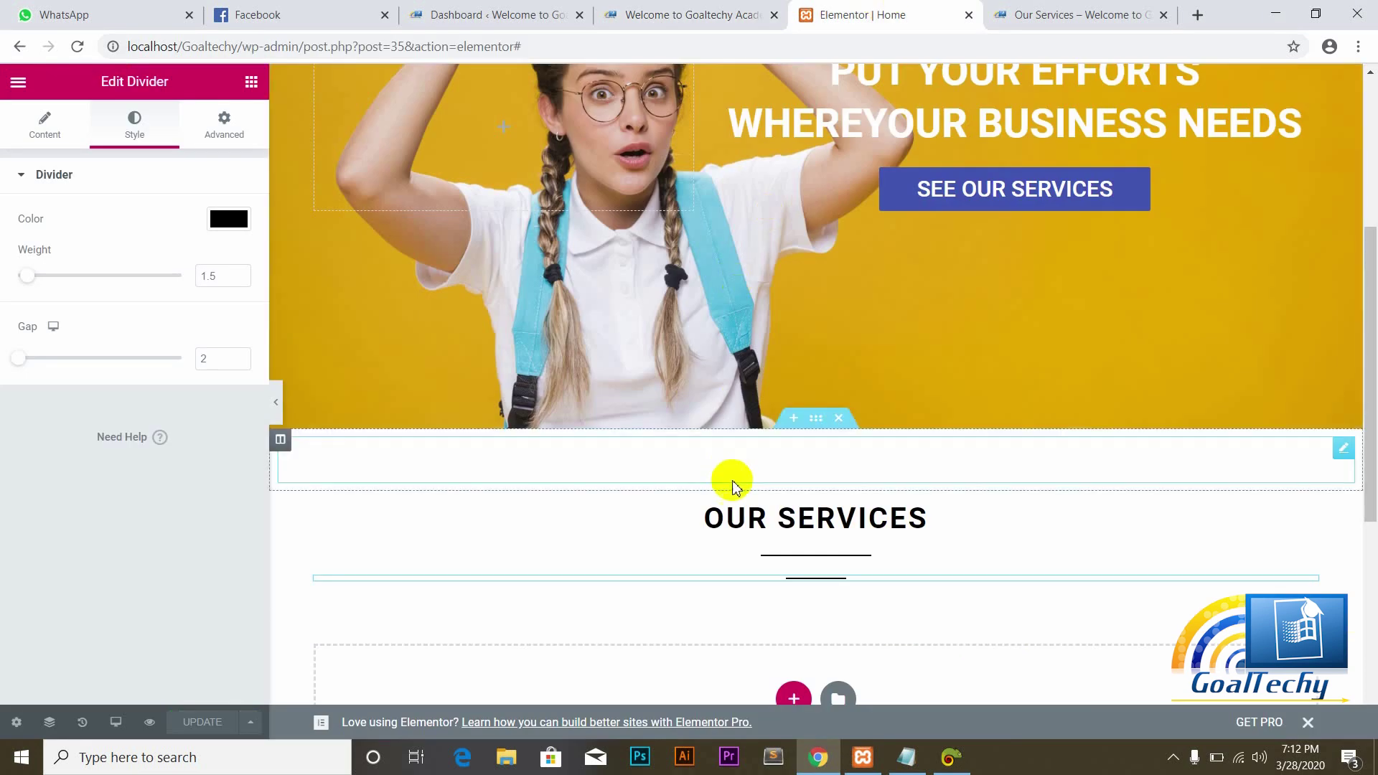
{"action": "left_click", "coordinate": [814, 423]}
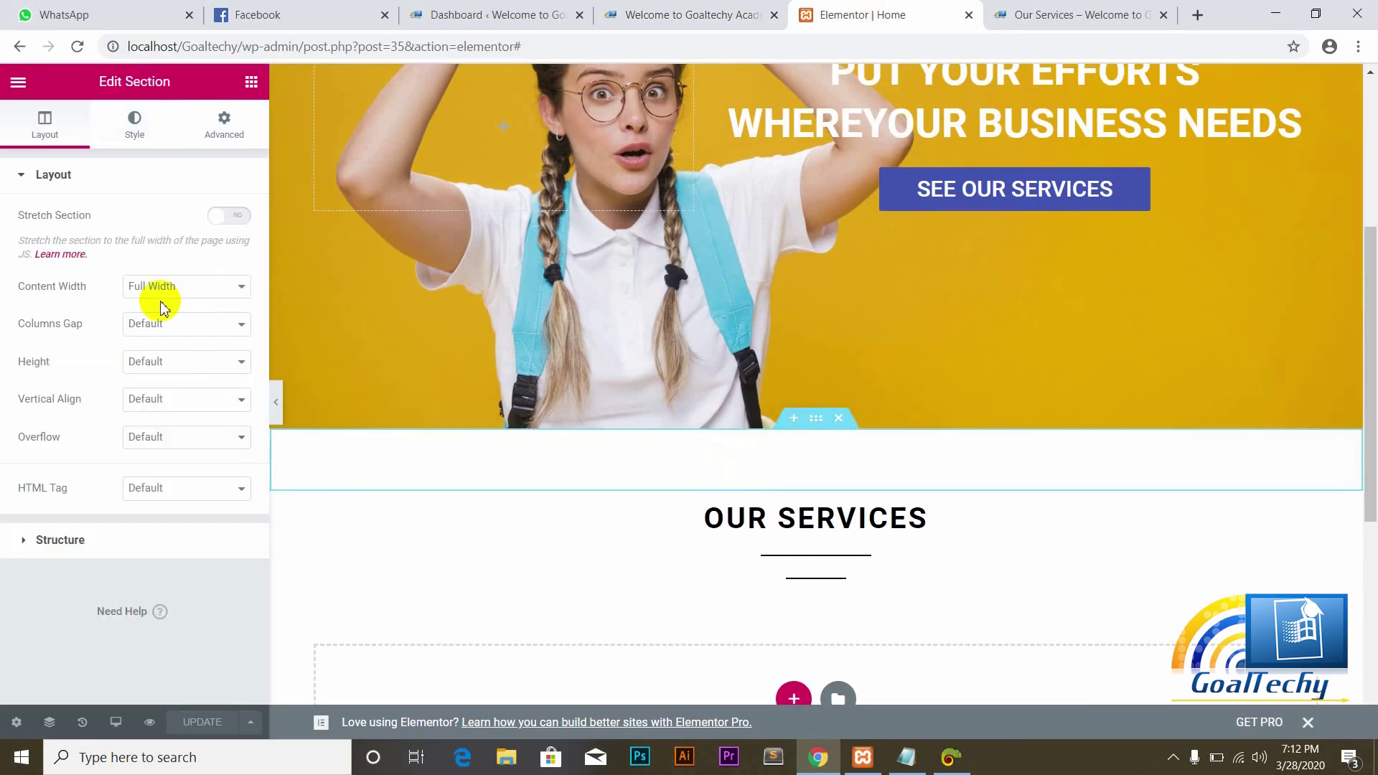
{"action": "left_click", "coordinate": [133, 138]}
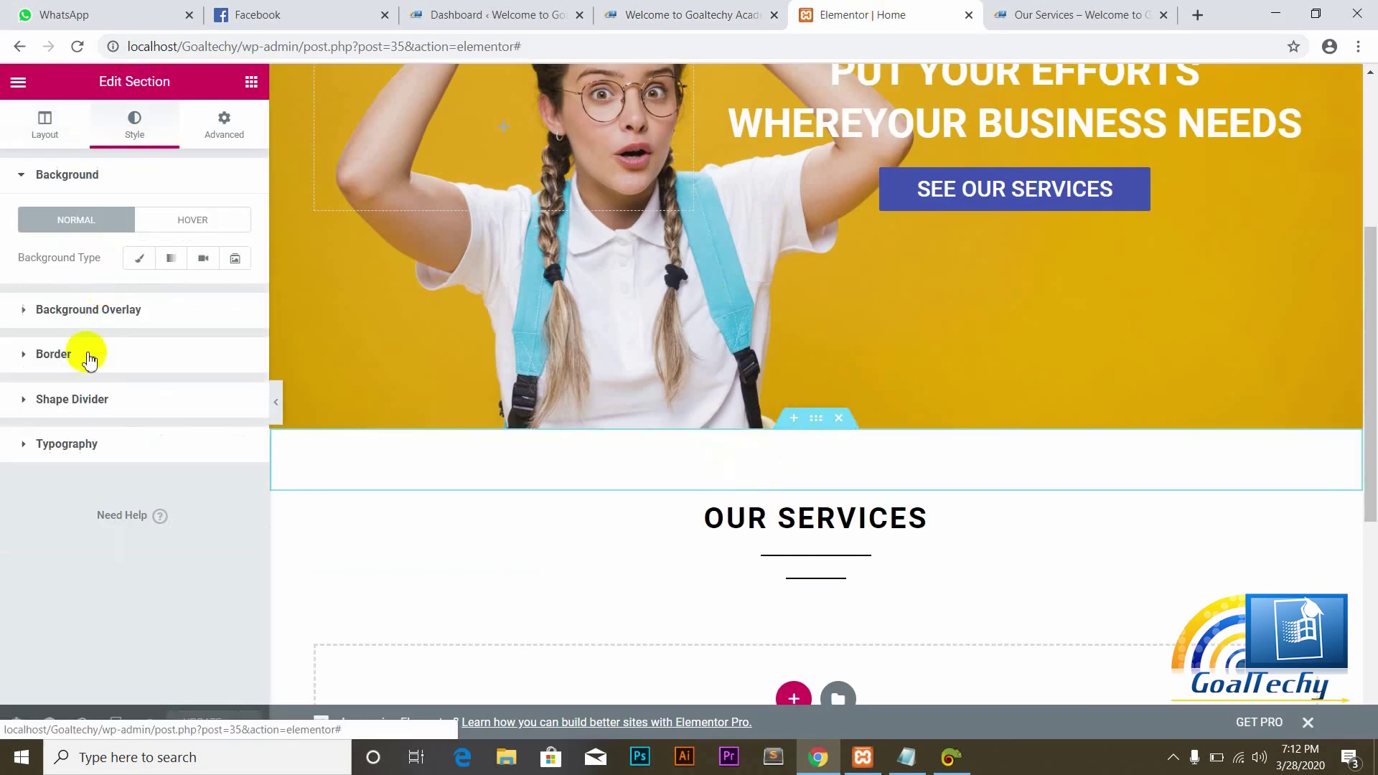
{"action": "left_click", "coordinate": [140, 259]}
{"action": "left_click", "coordinate": [228, 295]}
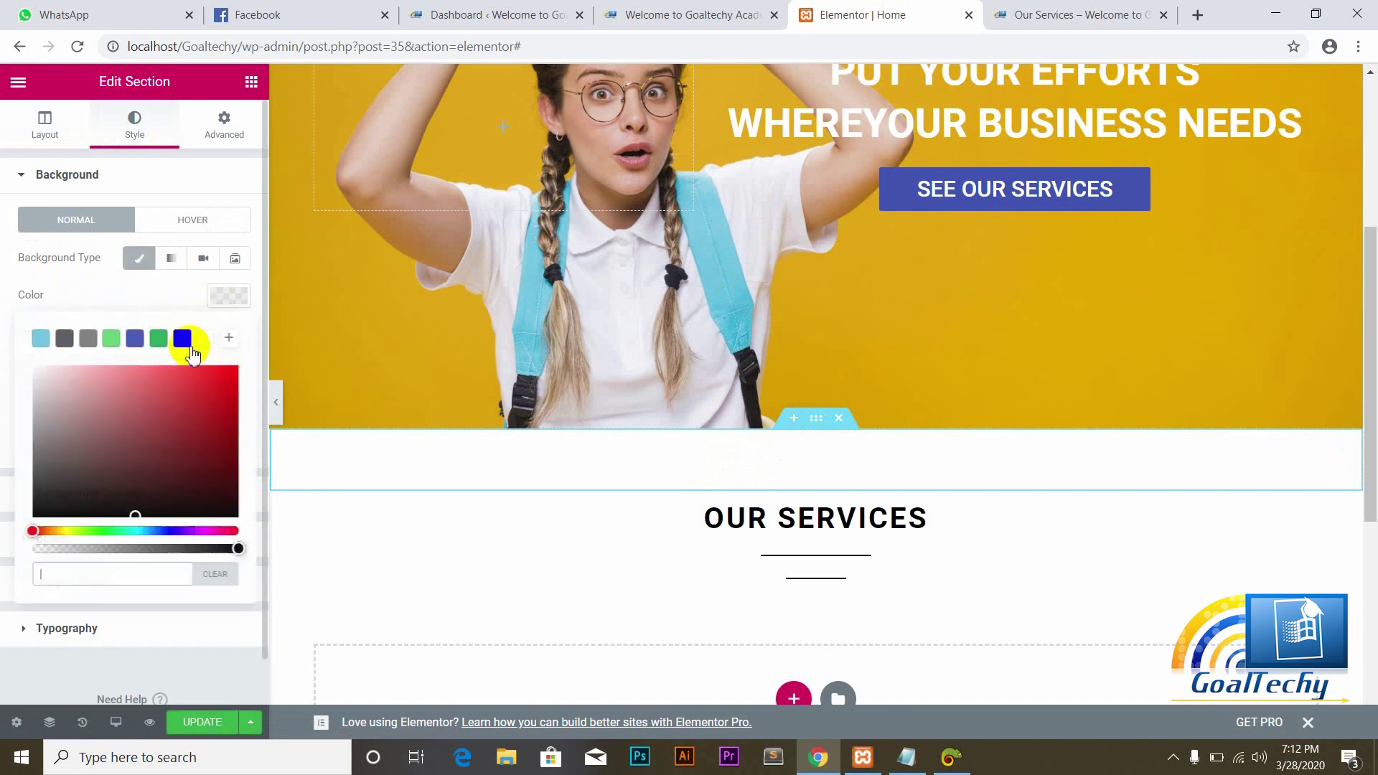
{"action": "left_click", "coordinate": [67, 575]}
{"action": "type", "text": "#E7EAED"}
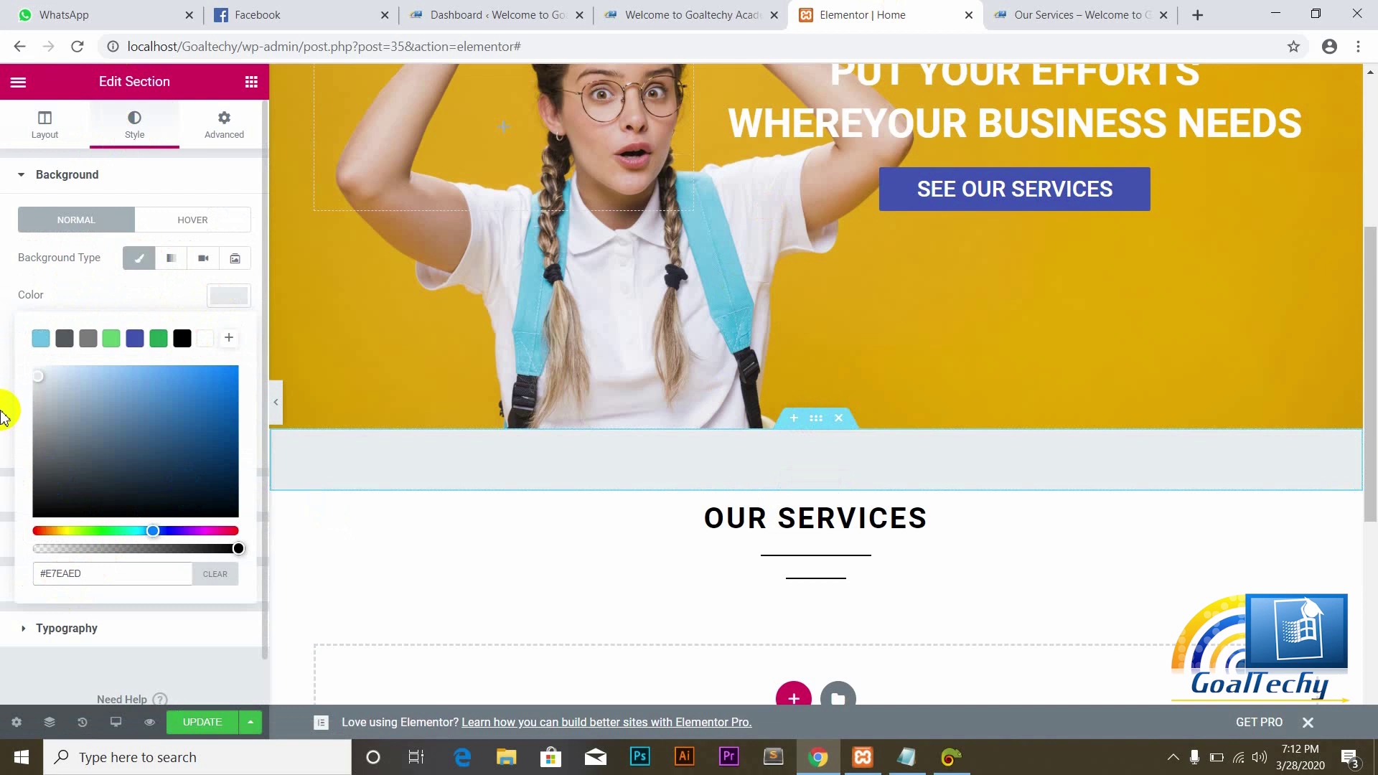
{"action": "left_click", "coordinate": [4, 416]}
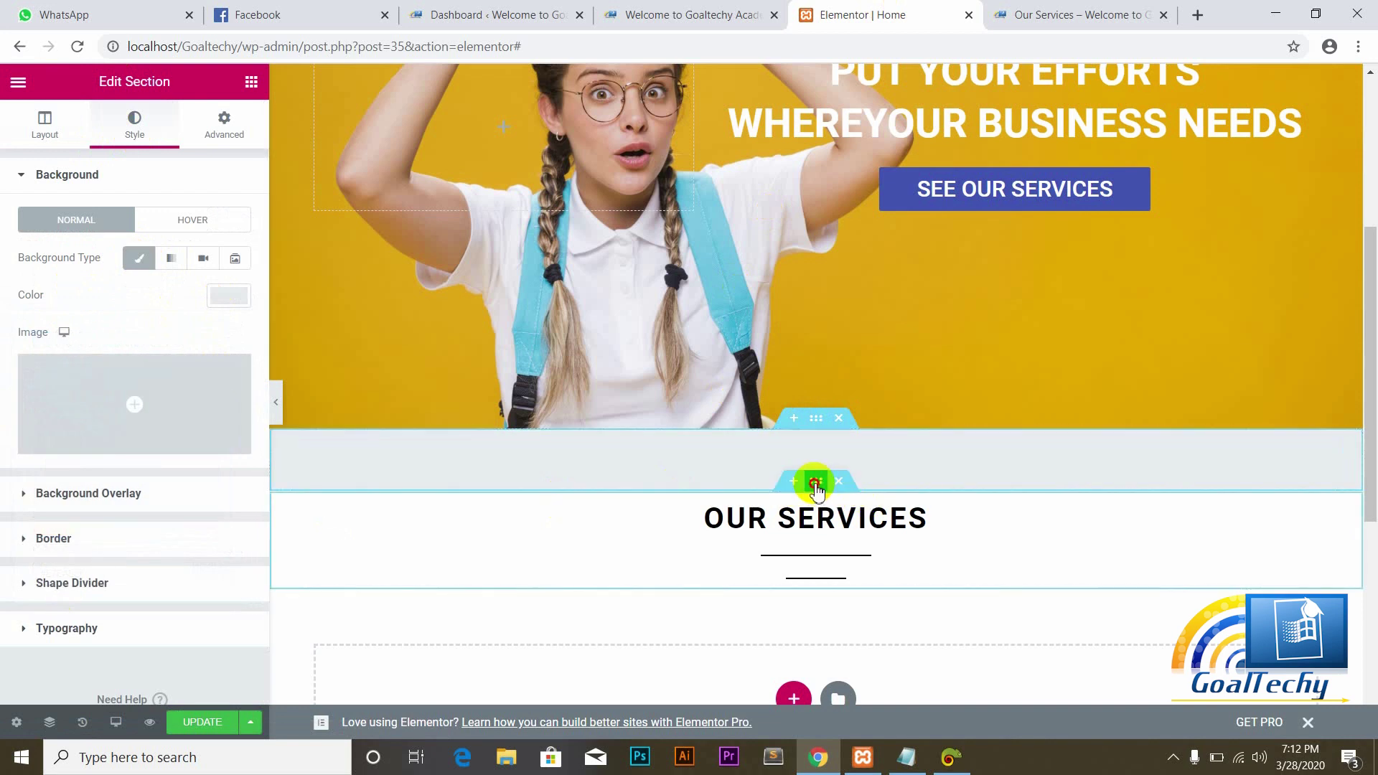
Step: Set the OUR SERVICES section background to classic #E7EAED and save the page
{"action": "left_click", "coordinate": [816, 483]}
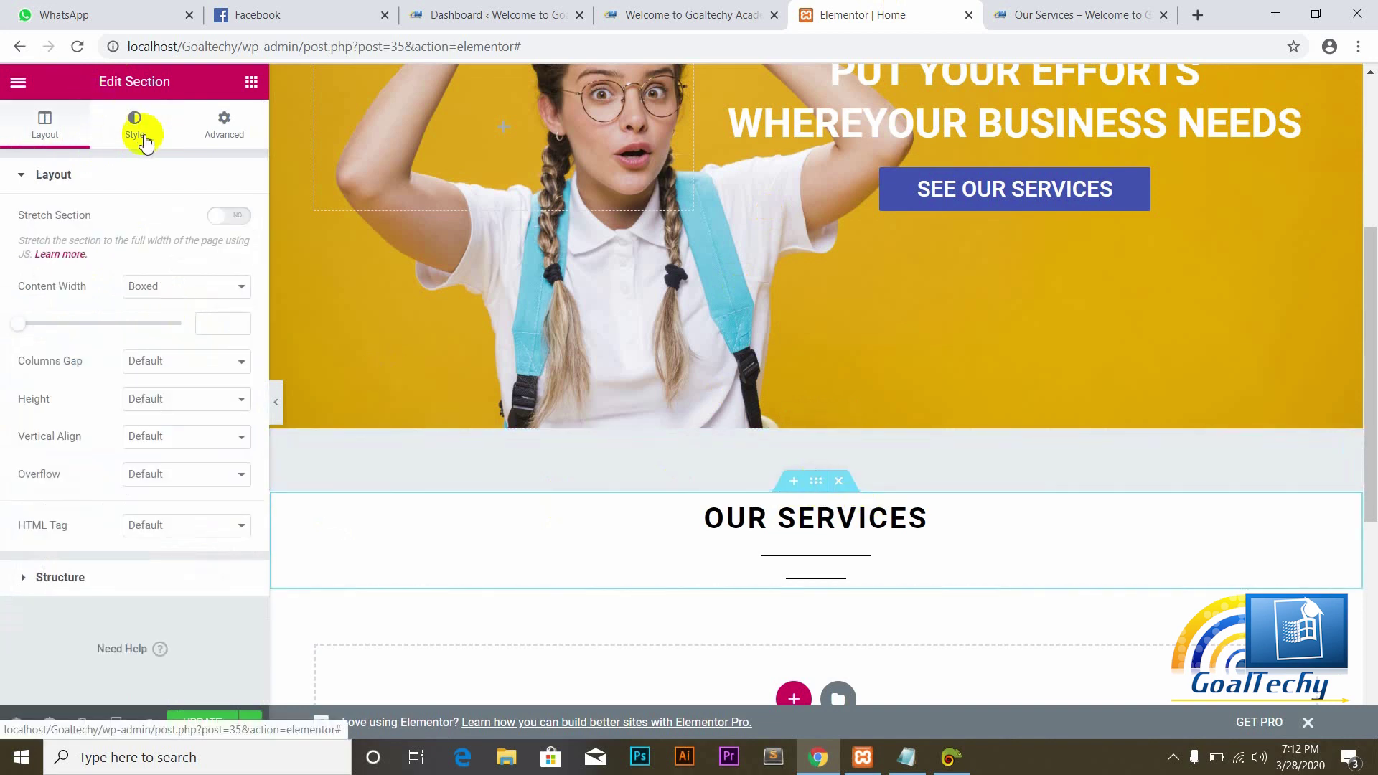
{"action": "left_click", "coordinate": [143, 139]}
{"action": "left_click", "coordinate": [141, 260]}
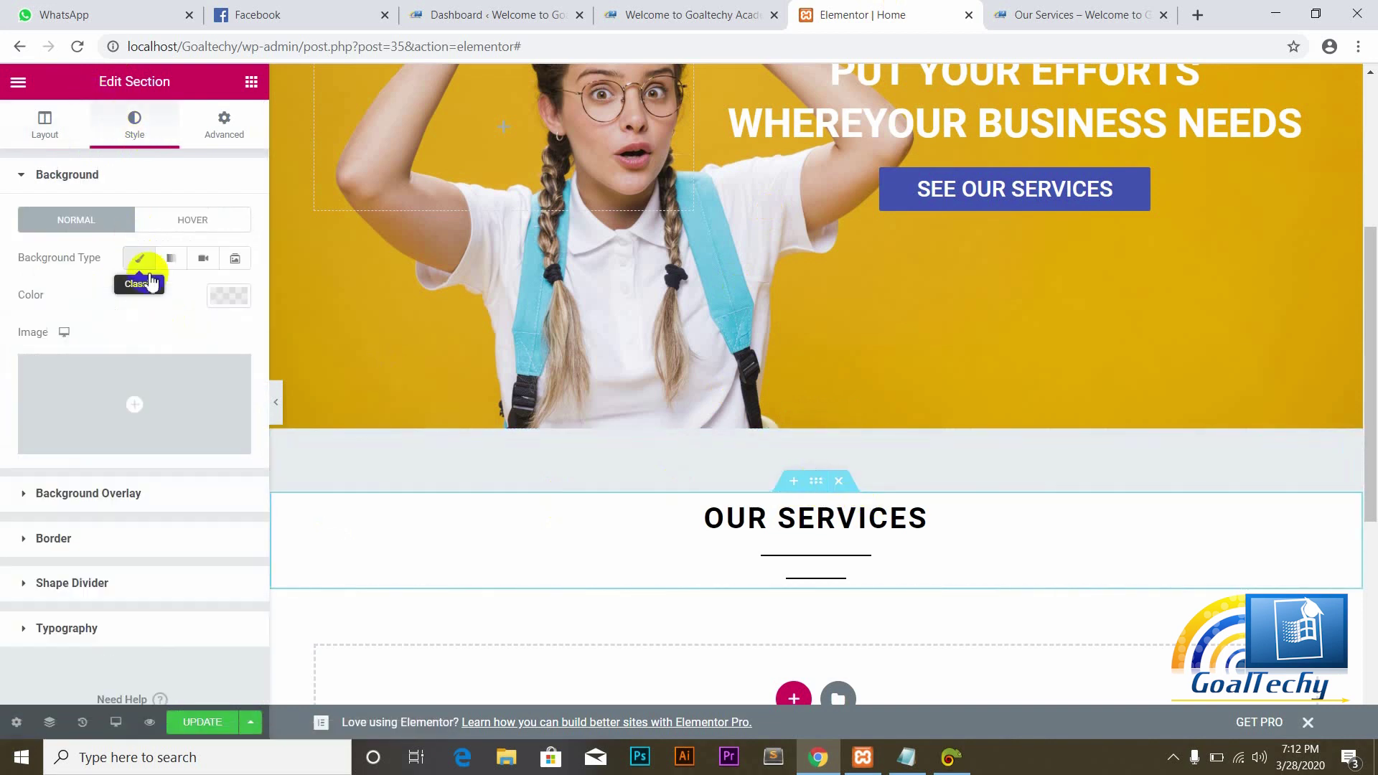
{"action": "left_click", "coordinate": [226, 296]}
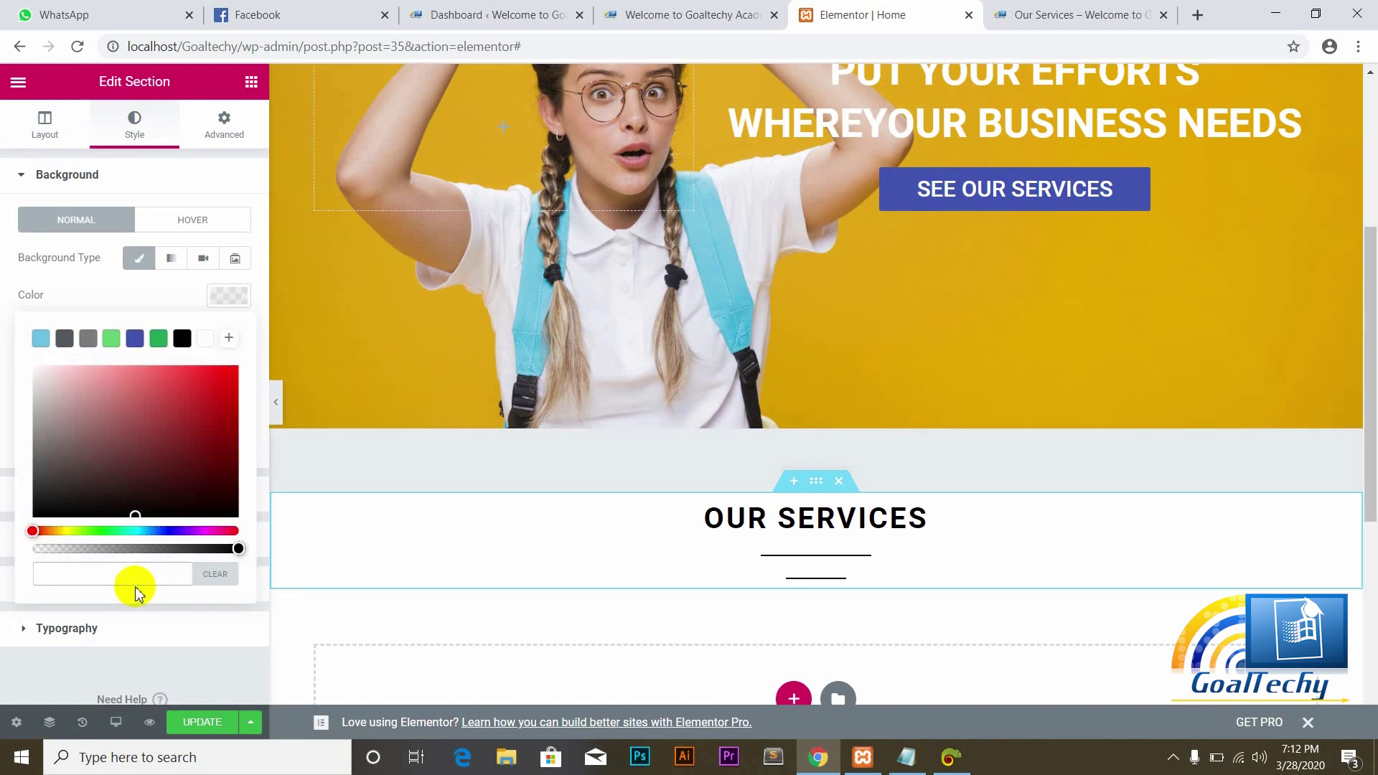
{"action": "left_click", "coordinate": [95, 574]}
{"action": "type", "text": "#000000"}
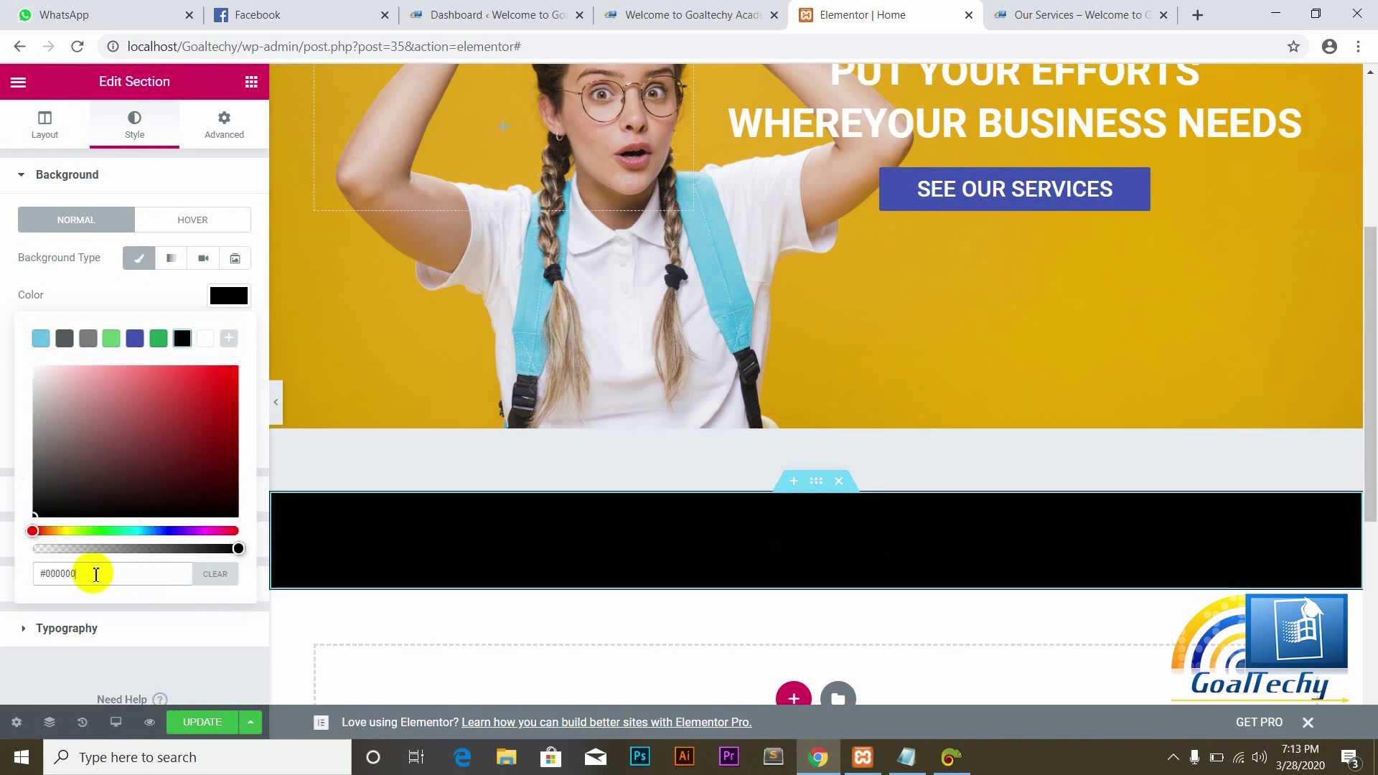
{"action": "type", "text": "000"}
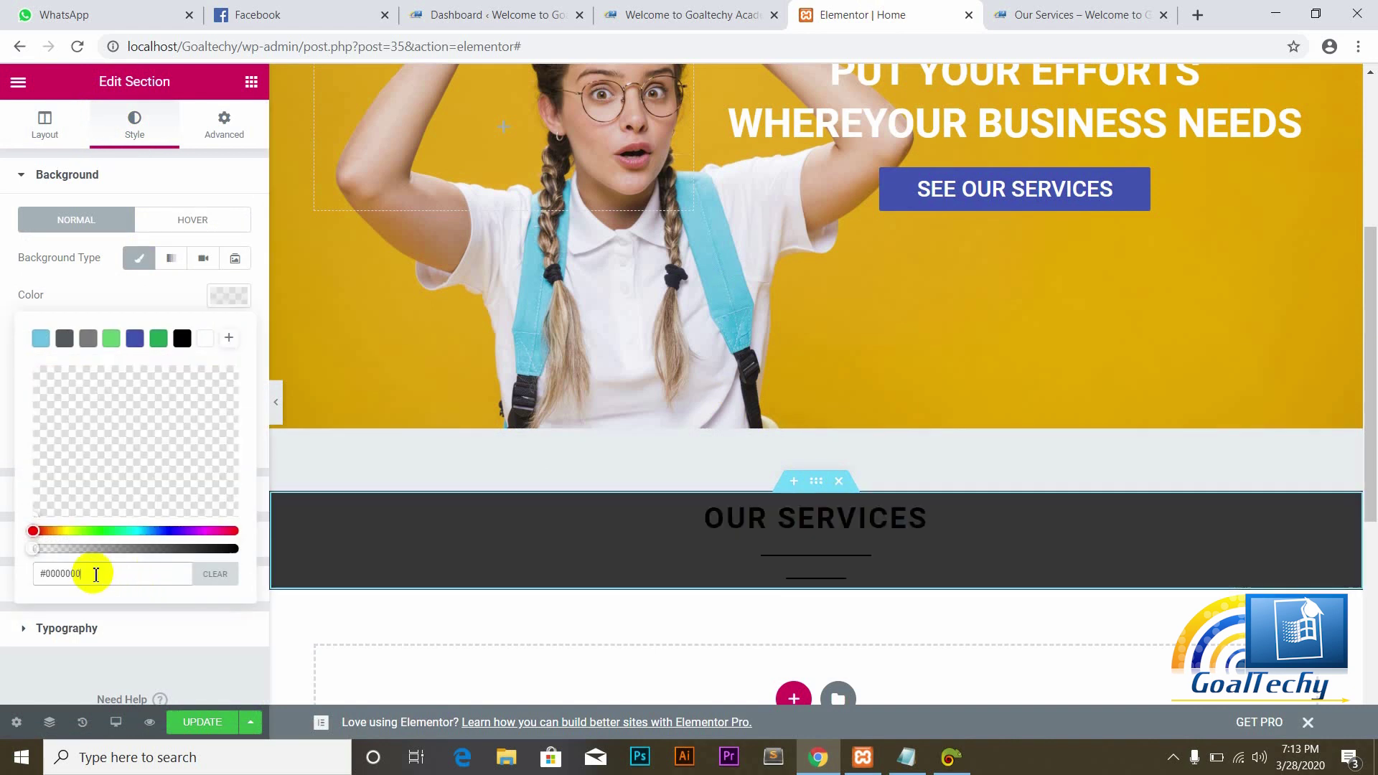
{"action": "key", "text": "BackSpace"}
{"action": "key", "text": "BackSpace"}
{"action": "key", "text": "BackSpace"}
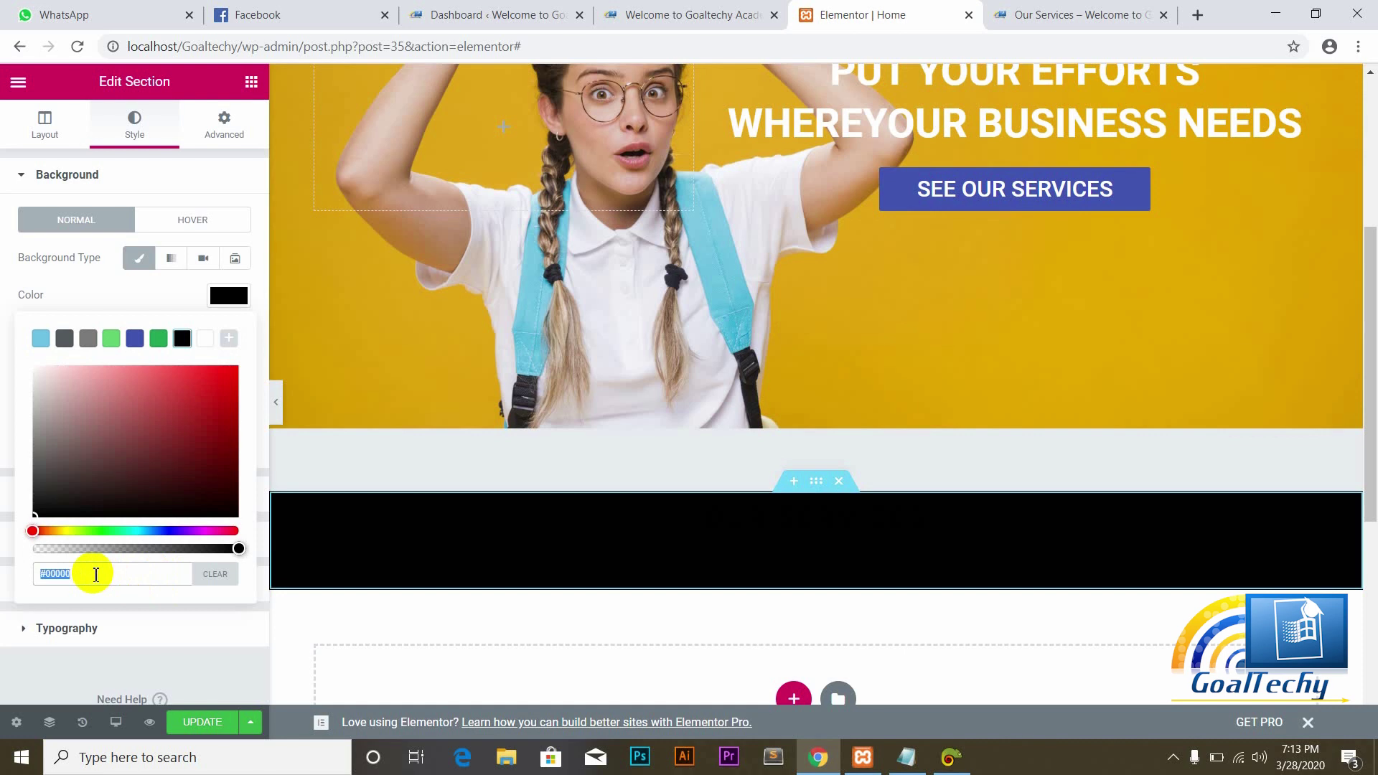
{"action": "type", "text": "#E7EAED"}
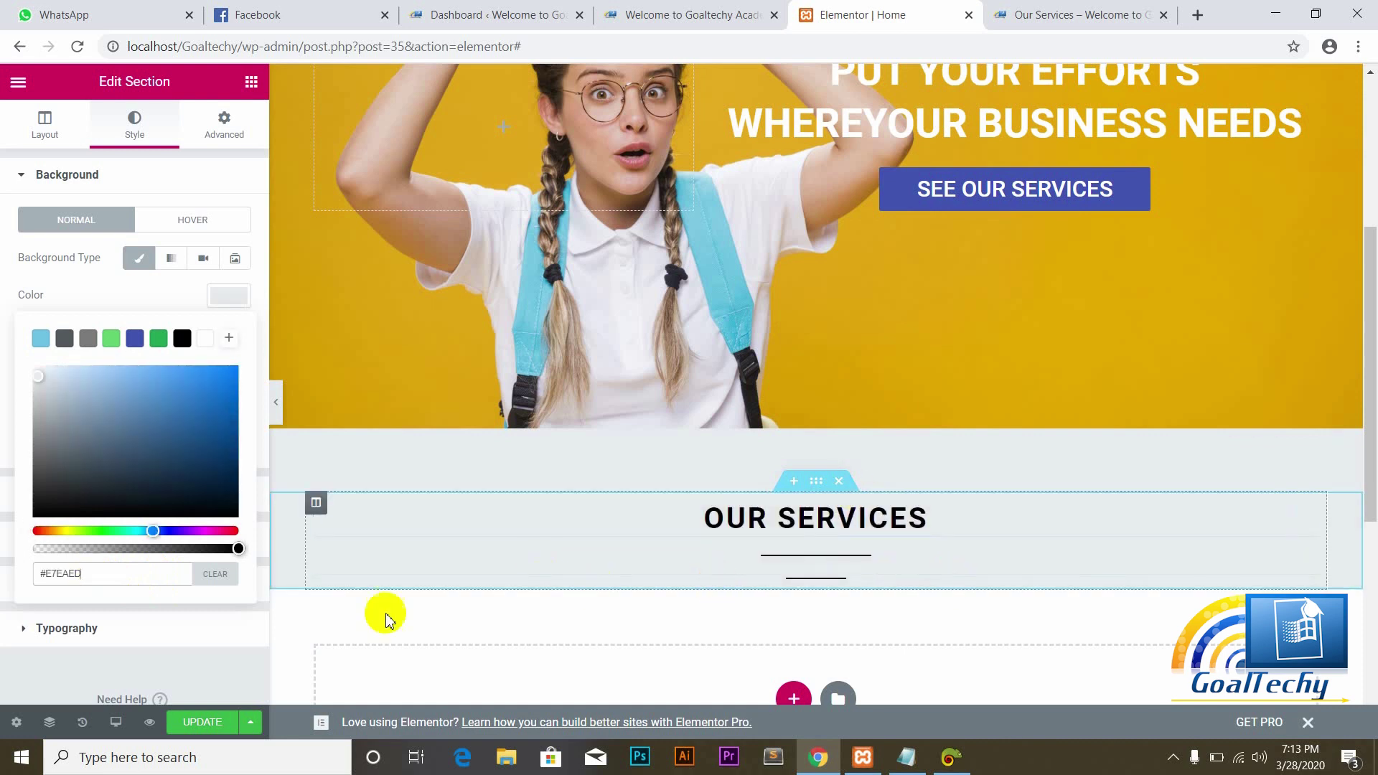
{"action": "left_click", "coordinate": [203, 722]}
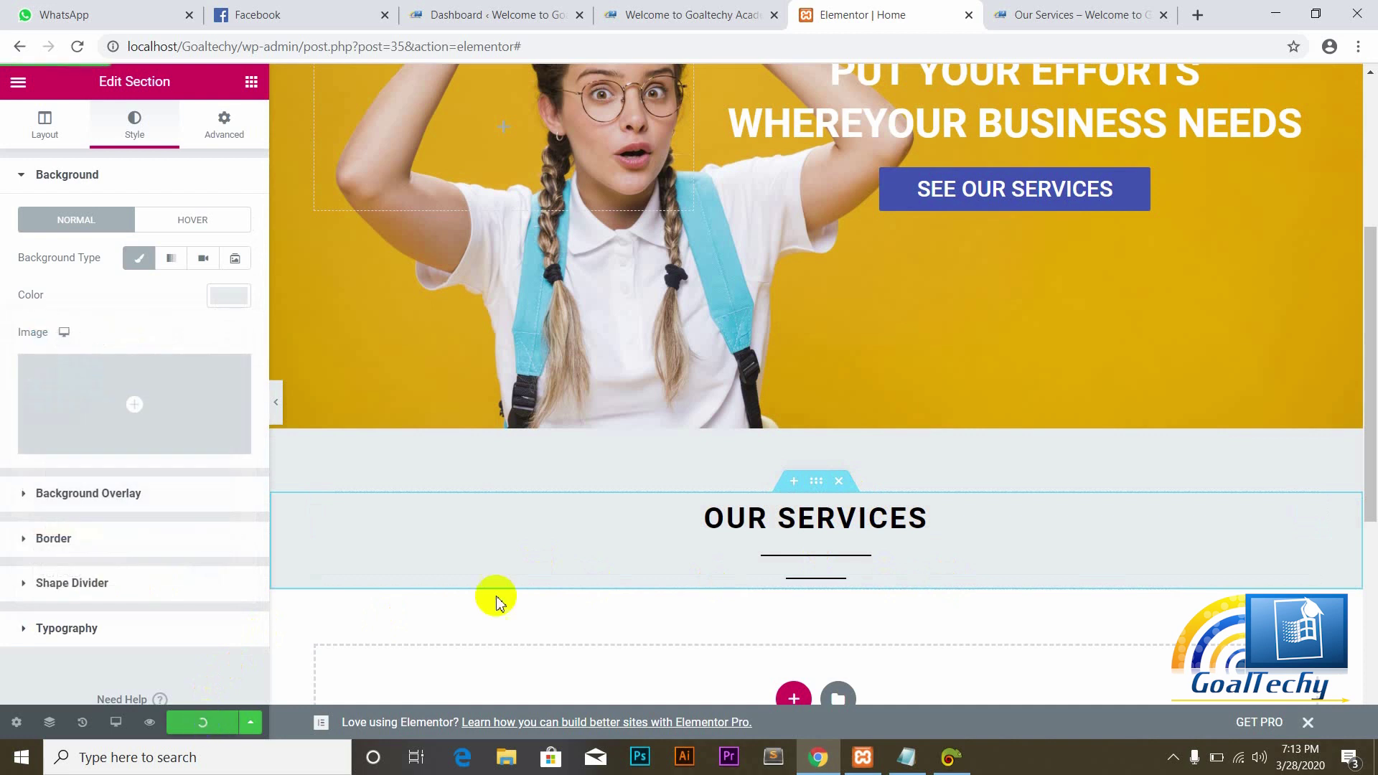
{"action": "left_click_drag", "start_coordinate": [1362, 400], "coordinate": [1362, 455]}
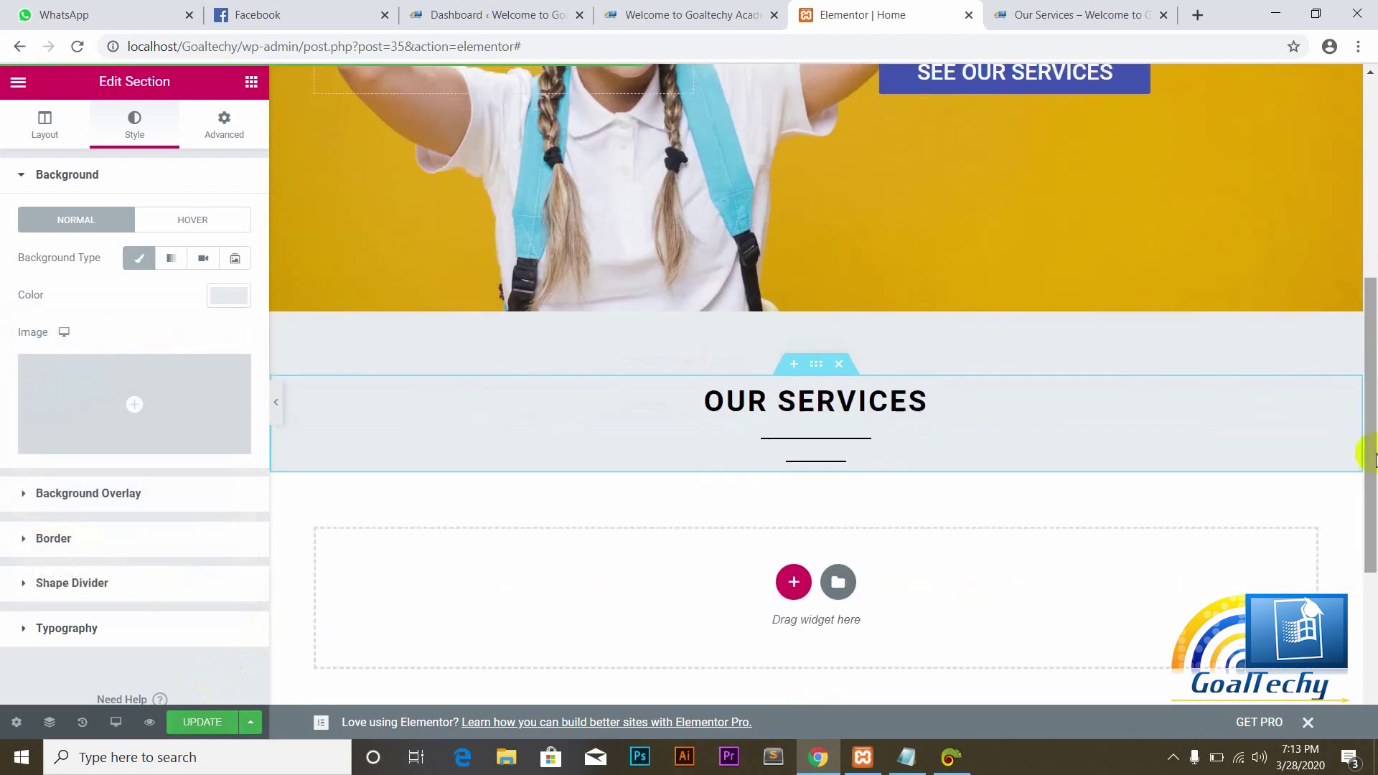
{"action": "left_click", "coordinate": [251, 82]}
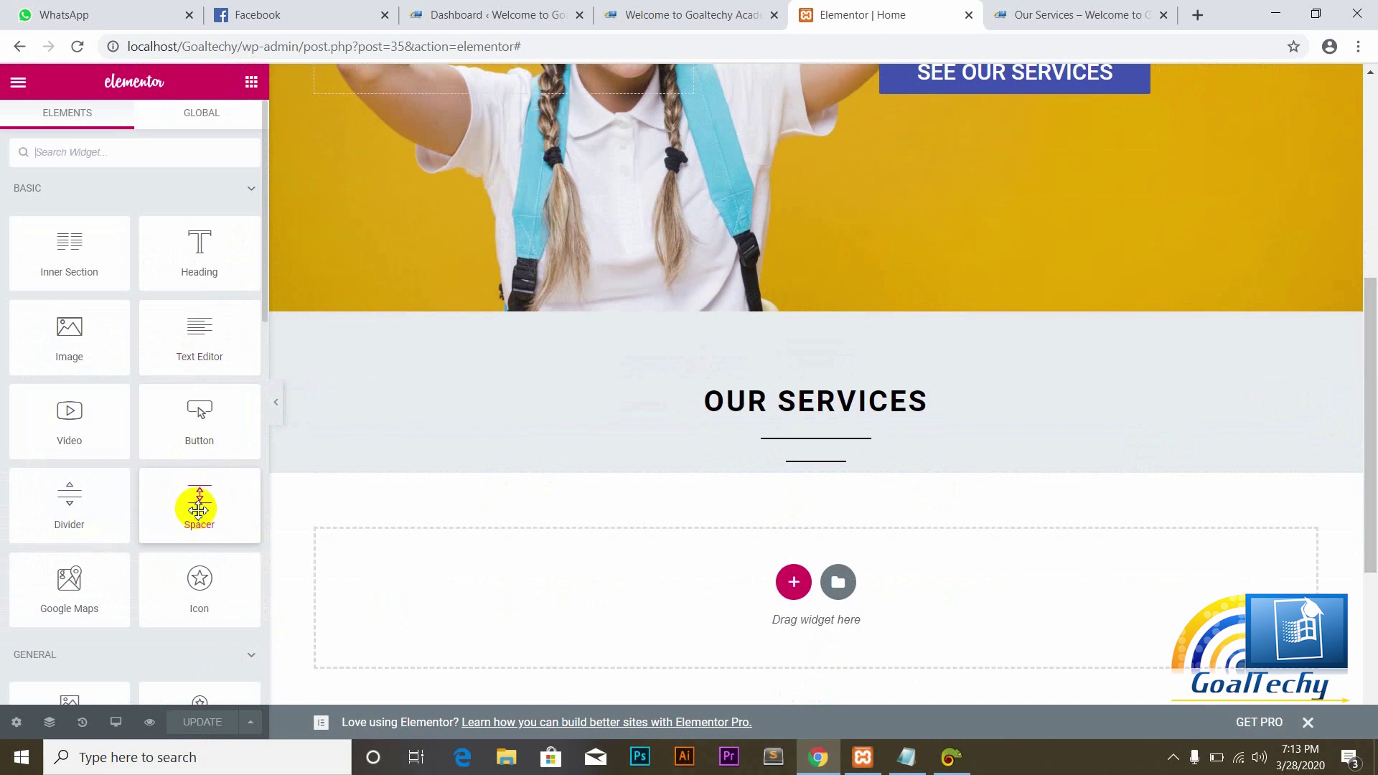
Step: Add a Spacer under the OUR SERVICES heading and make its section full width
{"action": "left_click_drag", "start_coordinate": [198, 507], "coordinate": [409, 584]}
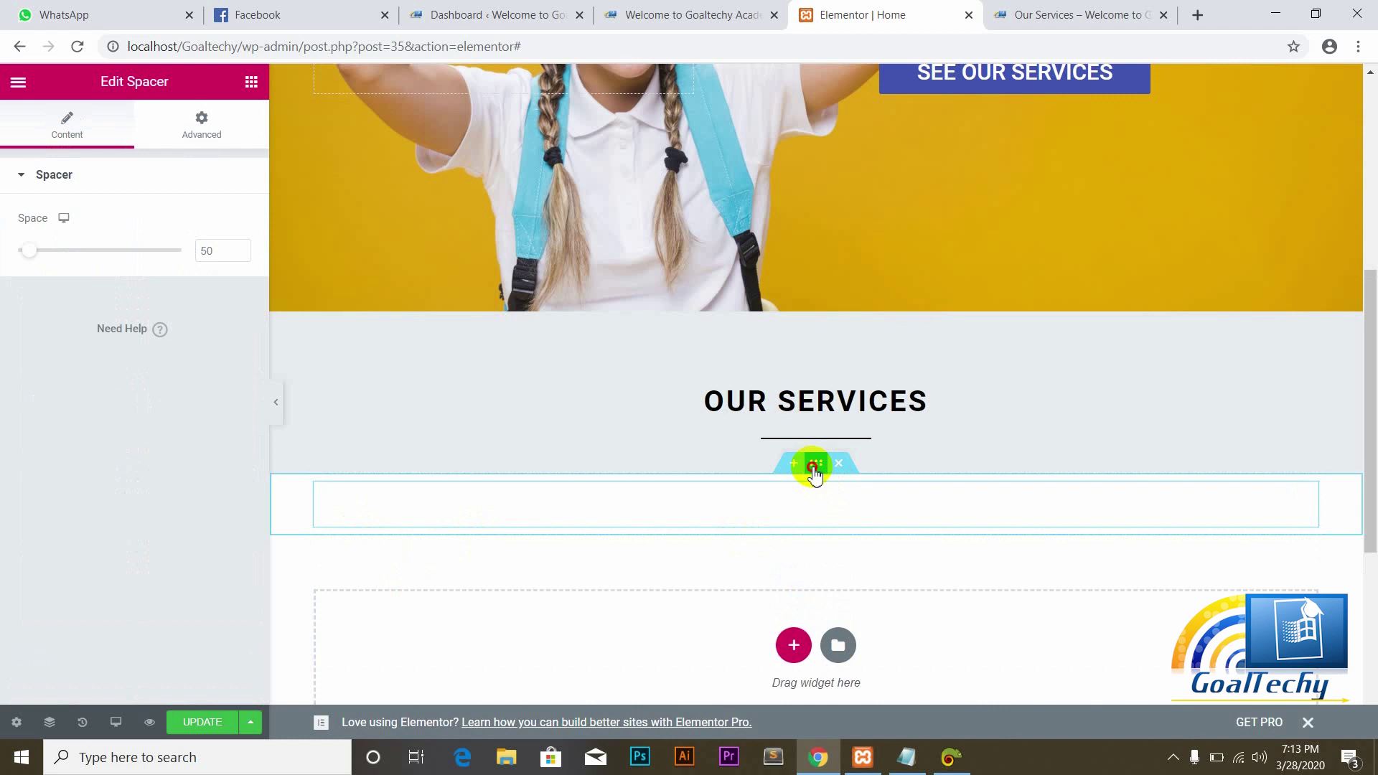
{"action": "left_click", "coordinate": [813, 467]}
{"action": "left_click", "coordinate": [204, 287]}
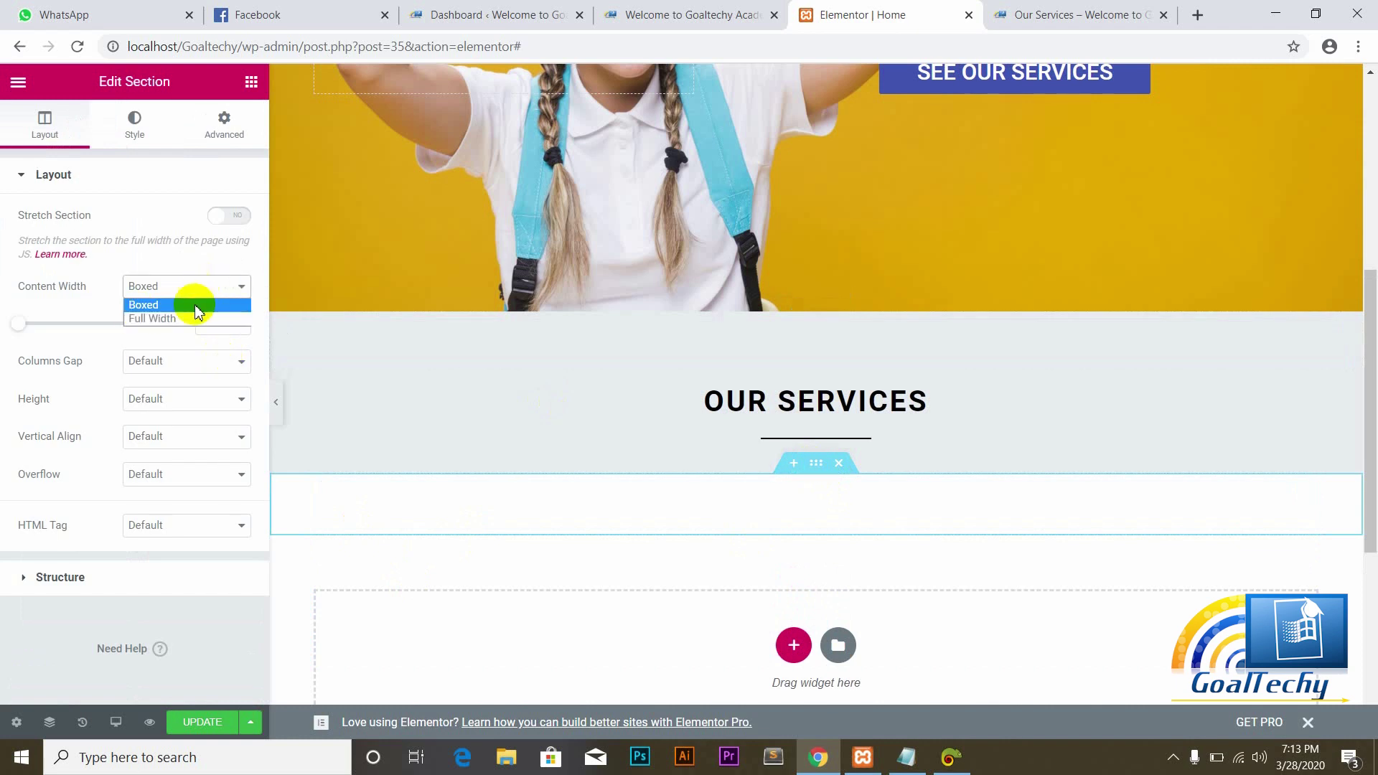
{"action": "left_click", "coordinate": [156, 318]}
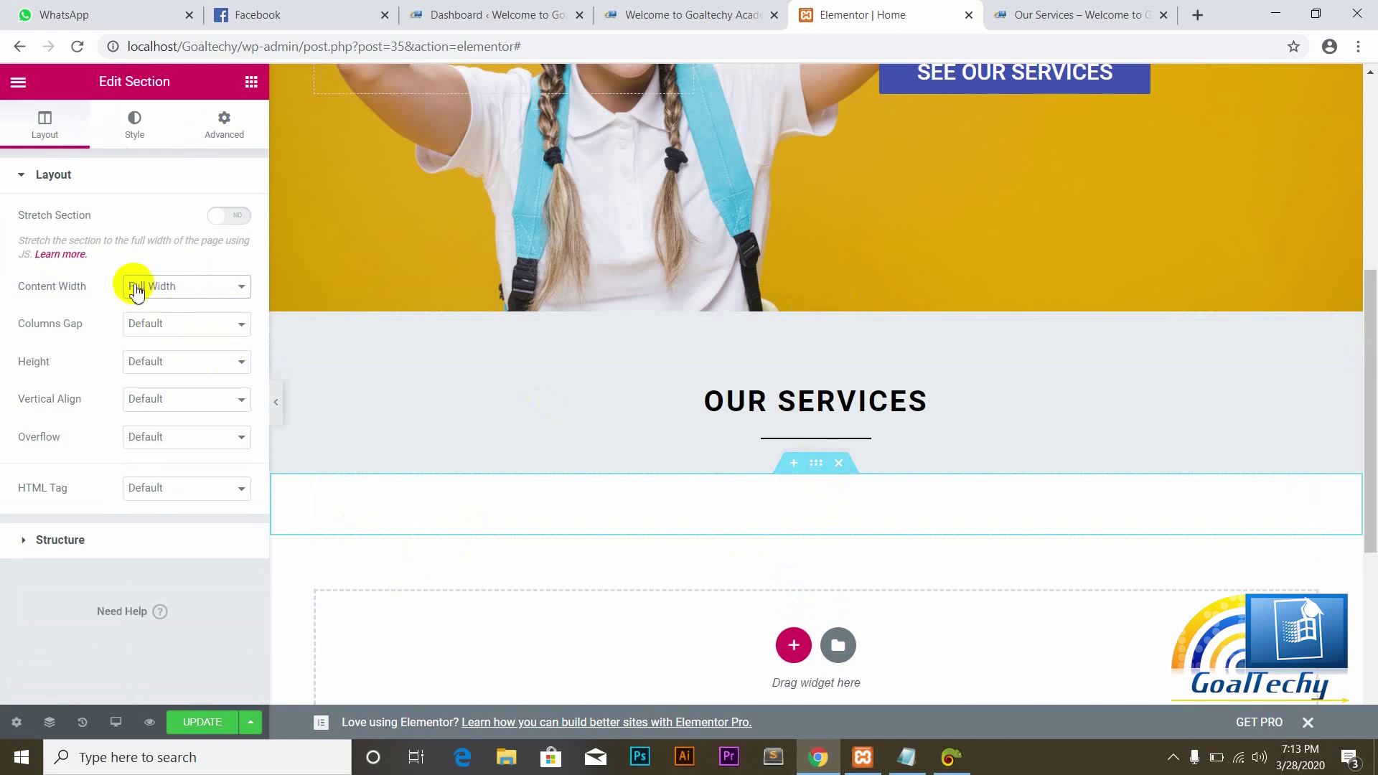
Step: Give the spacer's section a classic #E7EAED background and save the page
{"action": "left_click", "coordinate": [136, 118]}
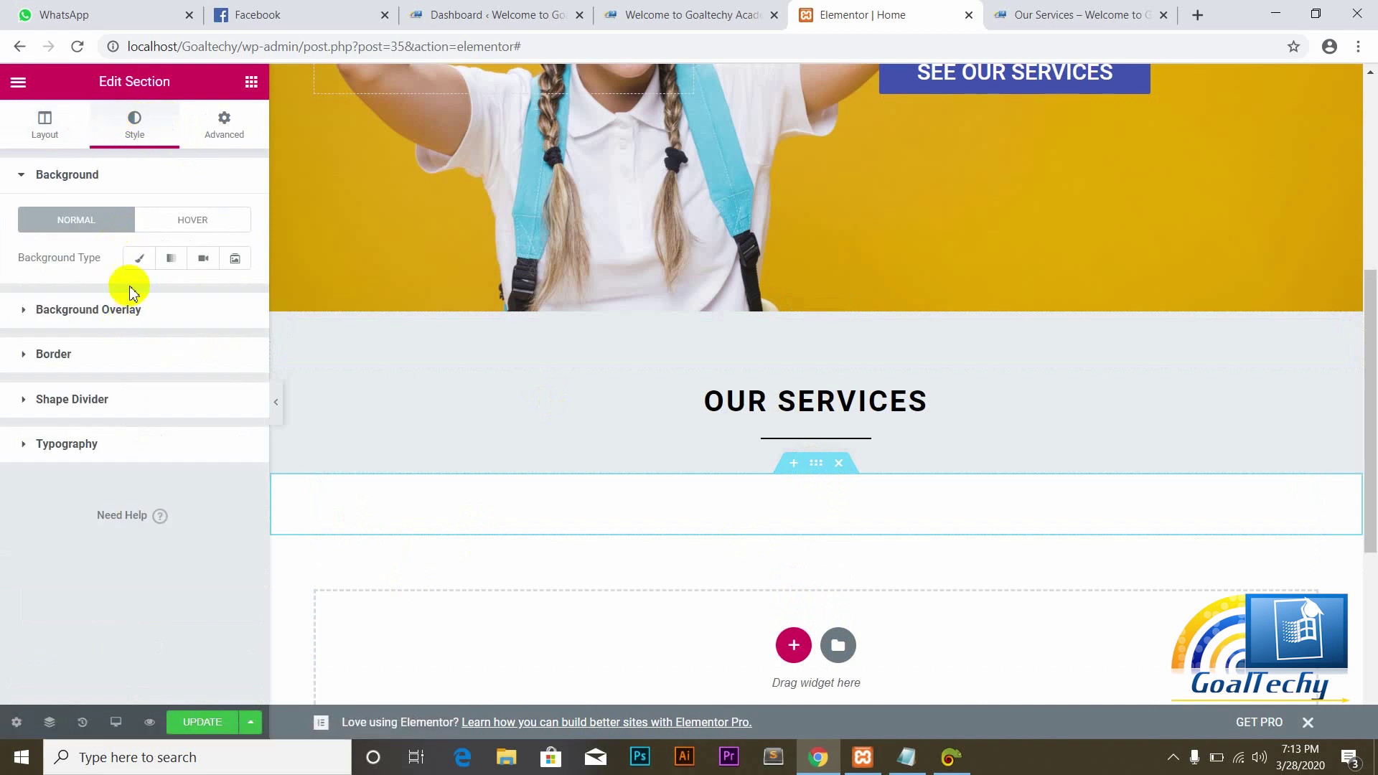
{"action": "left_click", "coordinate": [137, 265]}
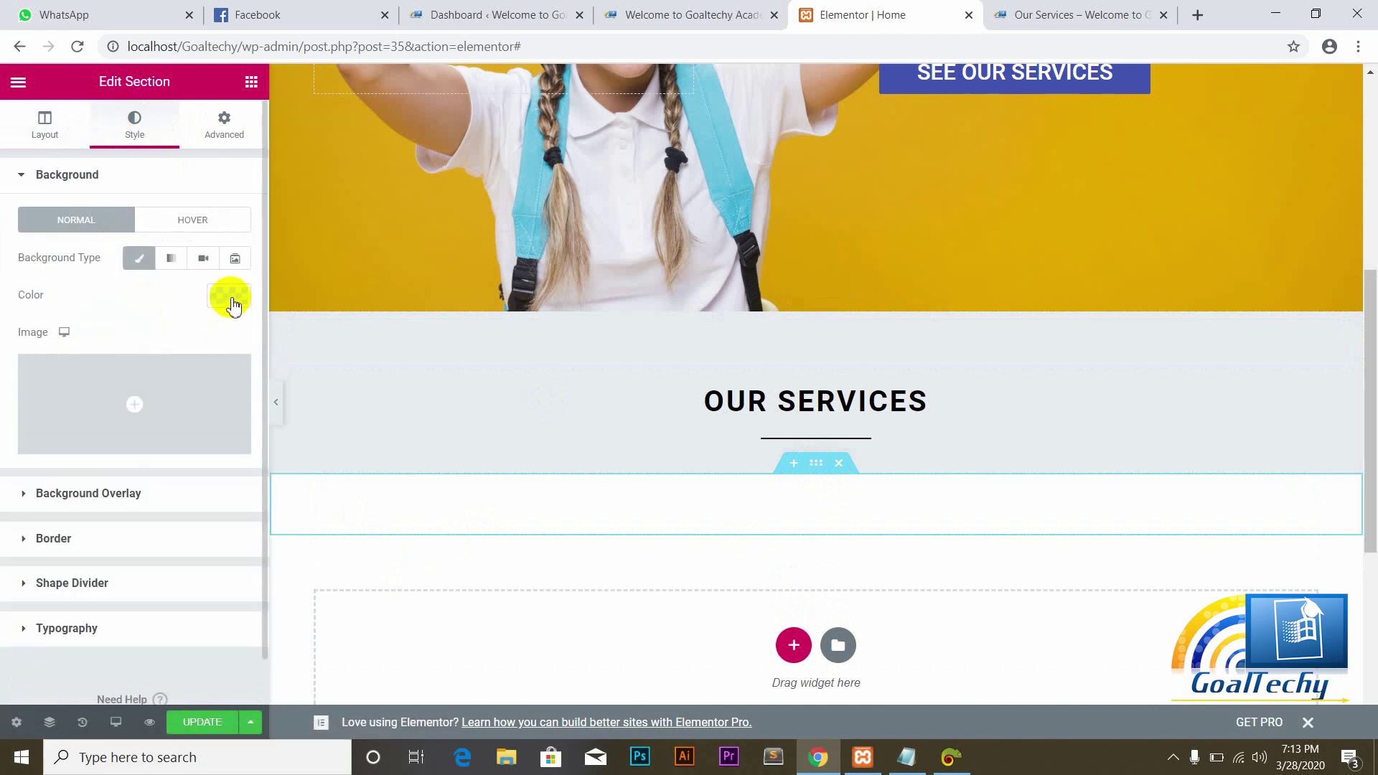
{"action": "left_click", "coordinate": [230, 296]}
{"action": "left_click", "coordinate": [117, 571]}
{"action": "type", "text": "#E7EAED"}
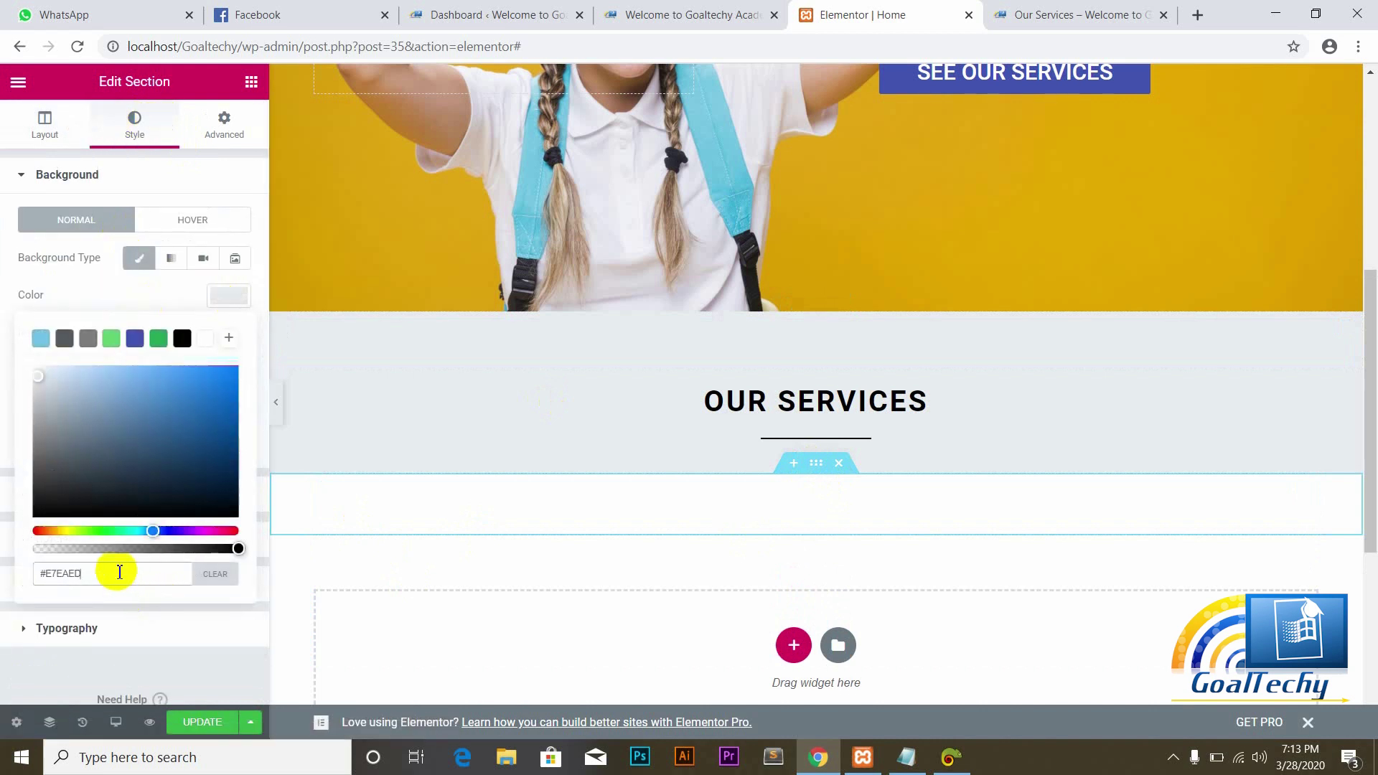
{"action": "left_click", "coordinate": [2, 305]}
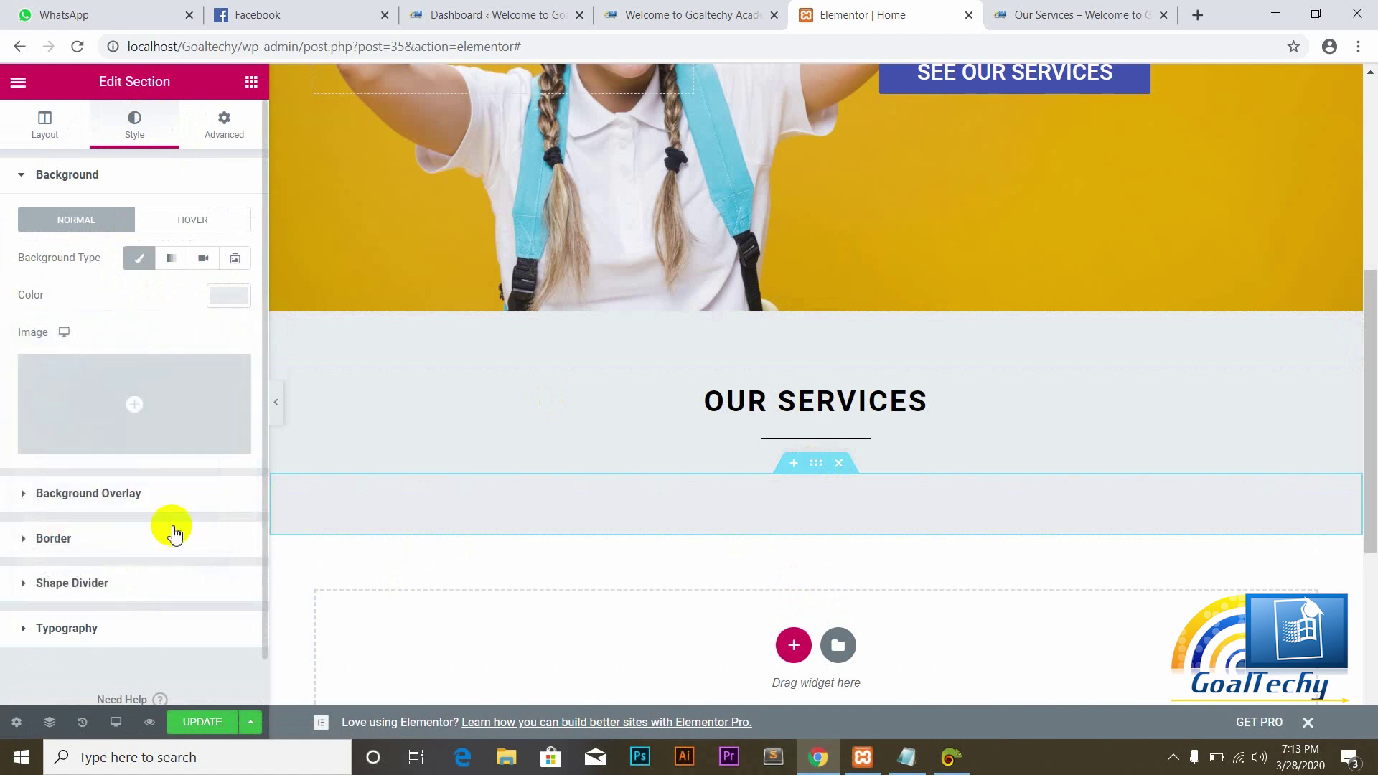
{"action": "left_click", "coordinate": [200, 720]}
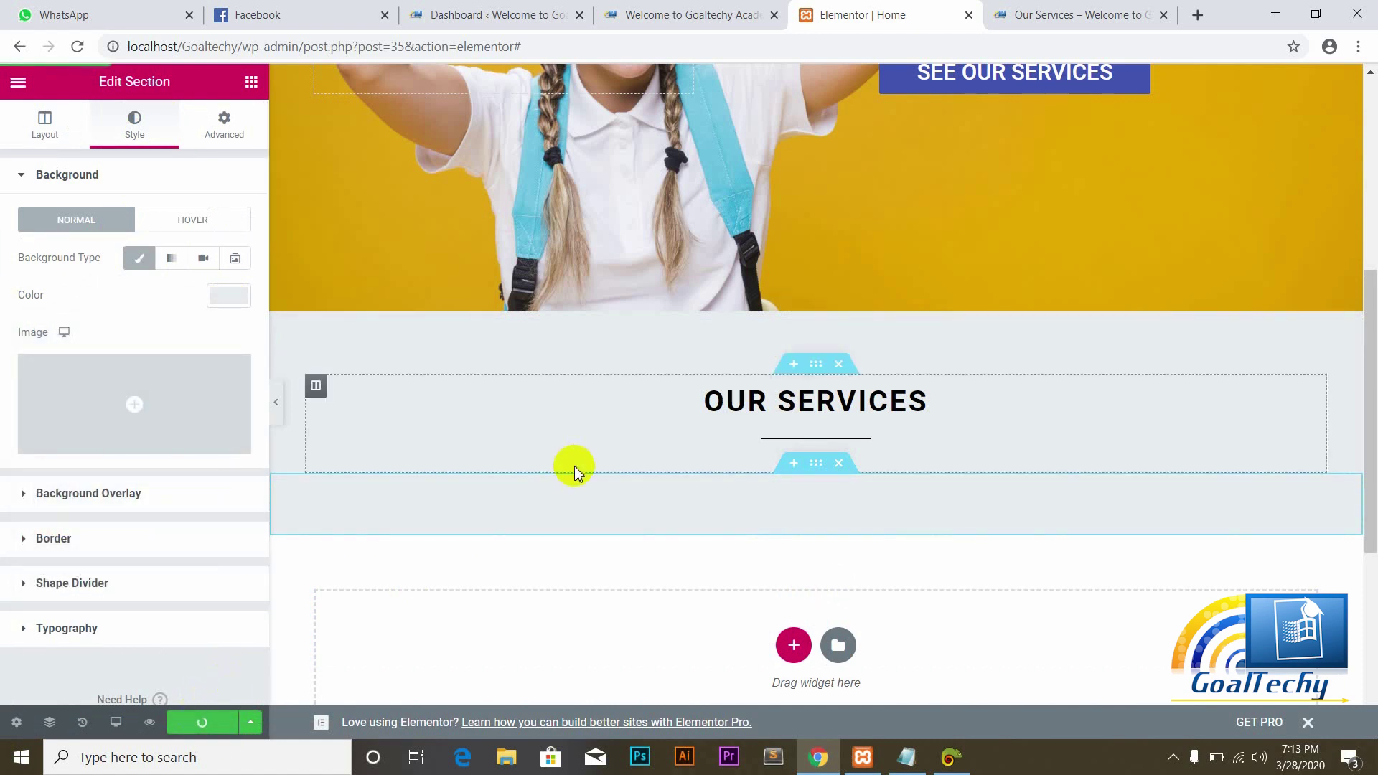
{"action": "left_click", "coordinate": [701, 15]}
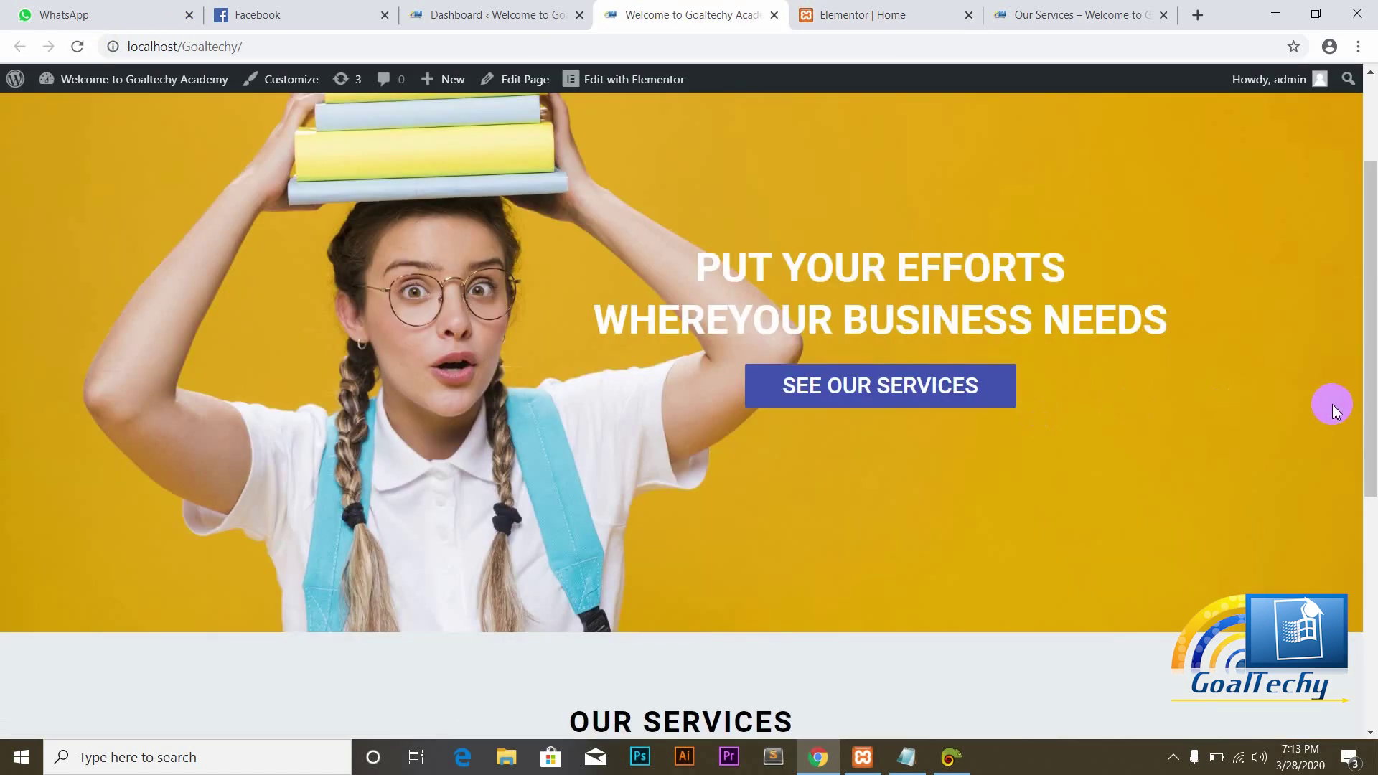
{"action": "left_click_drag", "start_coordinate": [1373, 374], "coordinate": [1373, 471]}
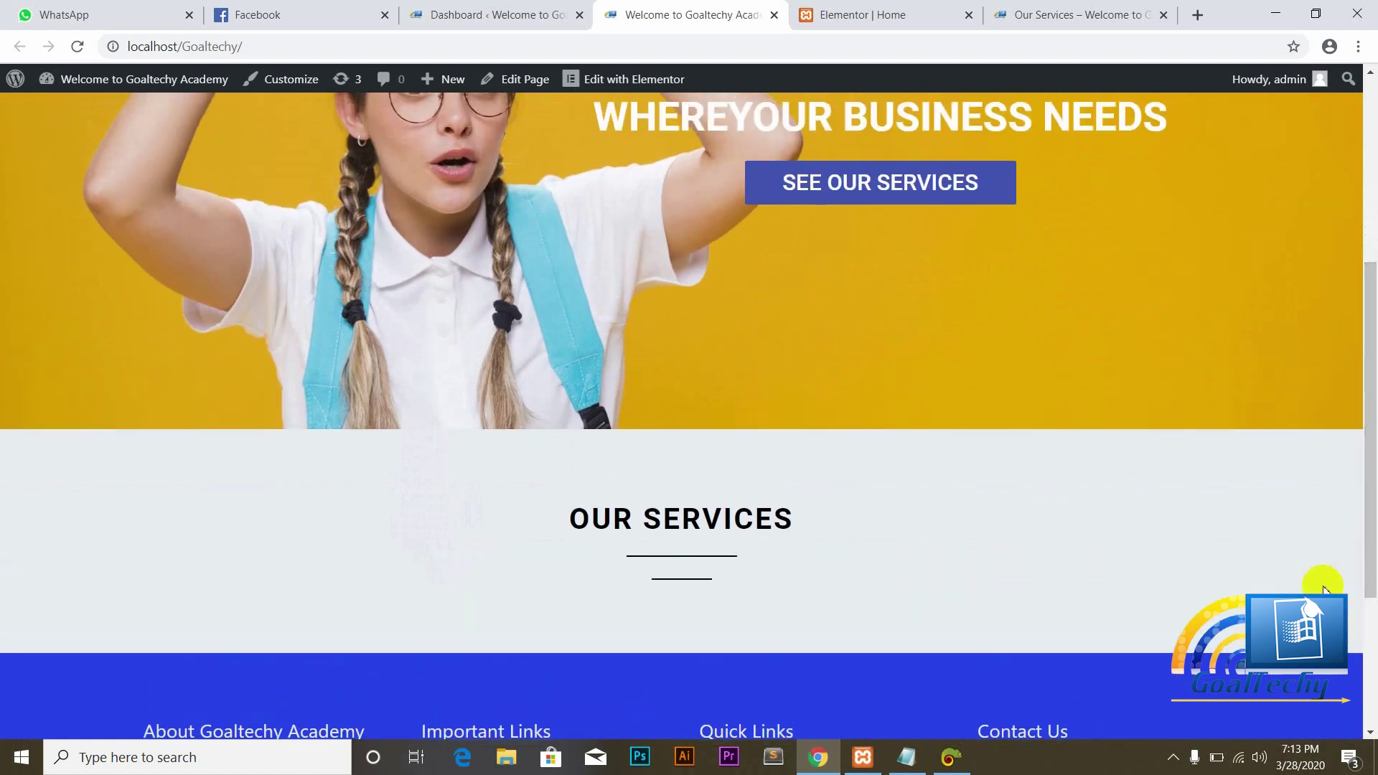
{"action": "left_click_drag", "start_coordinate": [1369, 569], "coordinate": [1371, 331]}
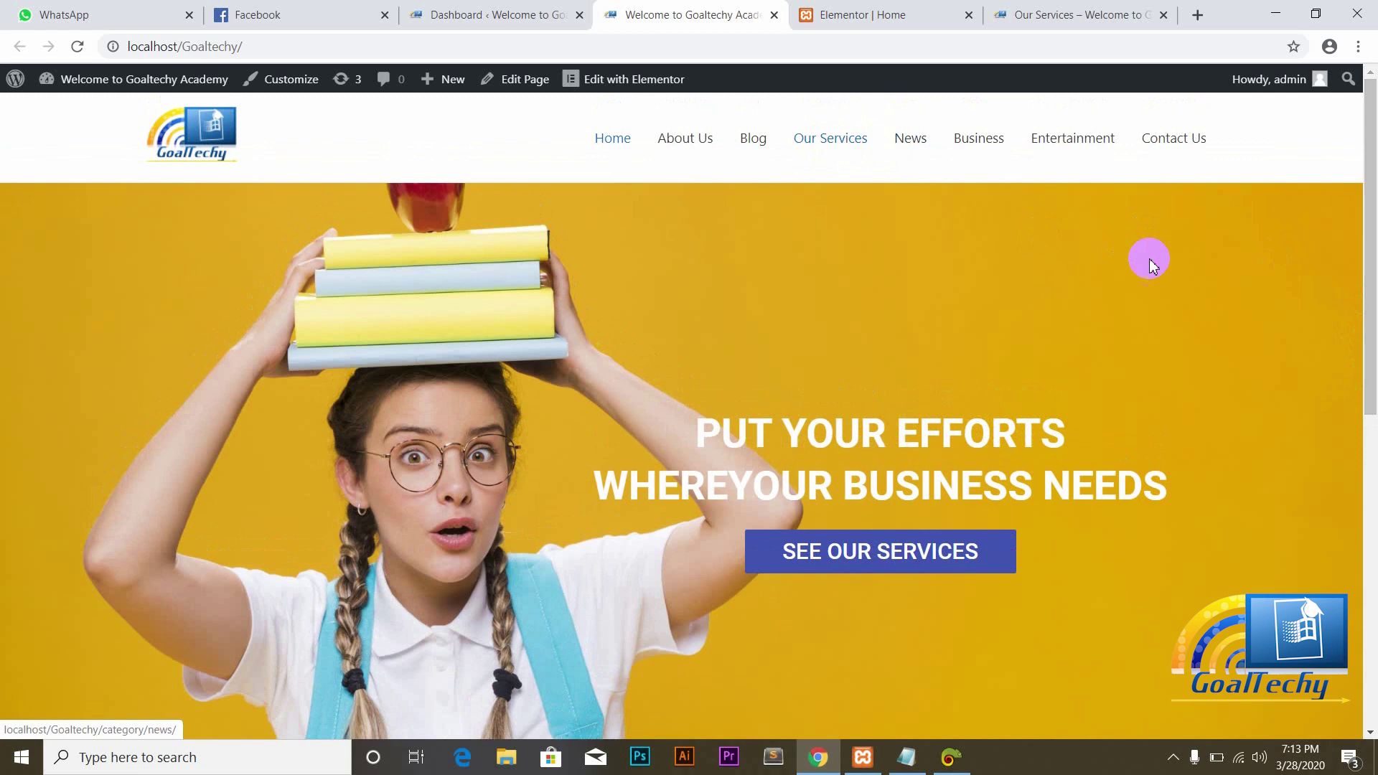
{"action": "left_click_drag", "start_coordinate": [1369, 291], "coordinate": [1366, 527]}
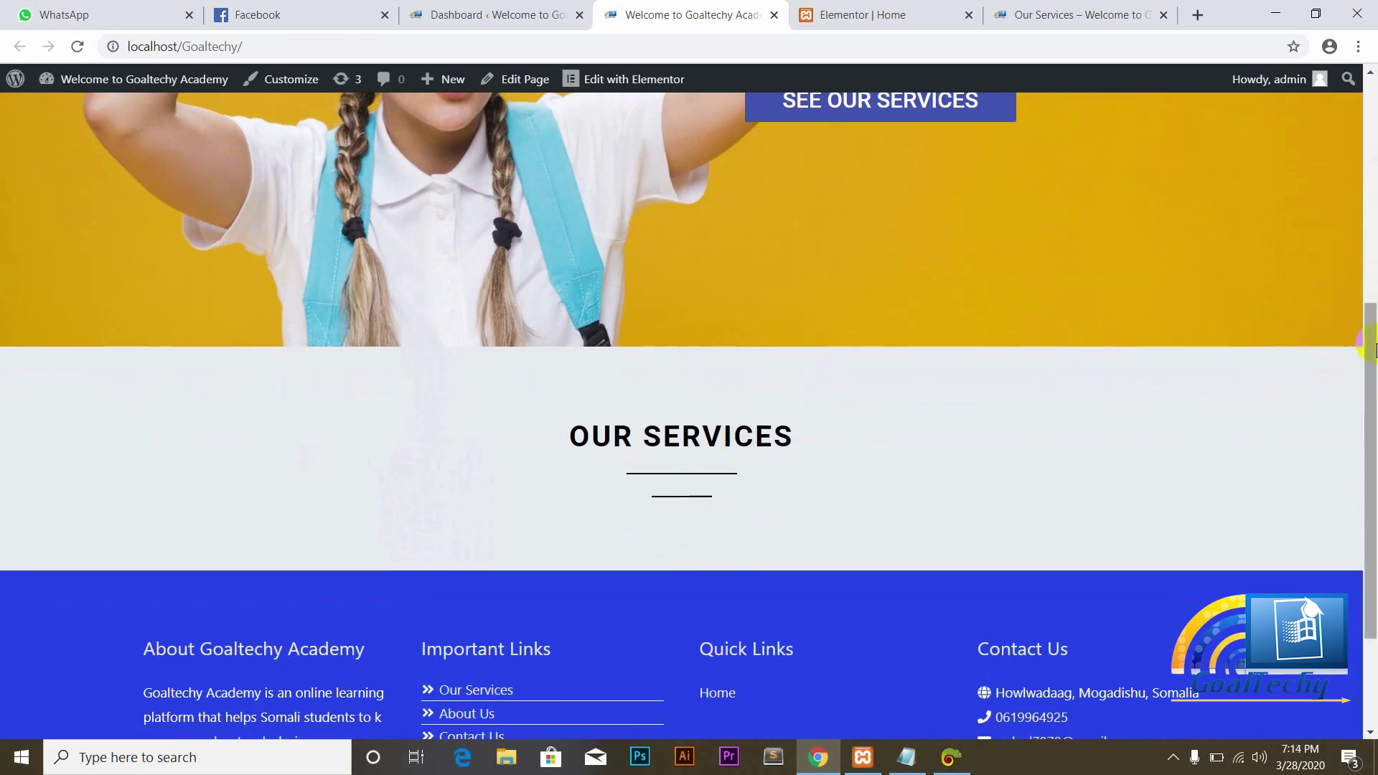
{"action": "left_click_drag", "start_coordinate": [1369, 346], "coordinate": [1356, 369]}
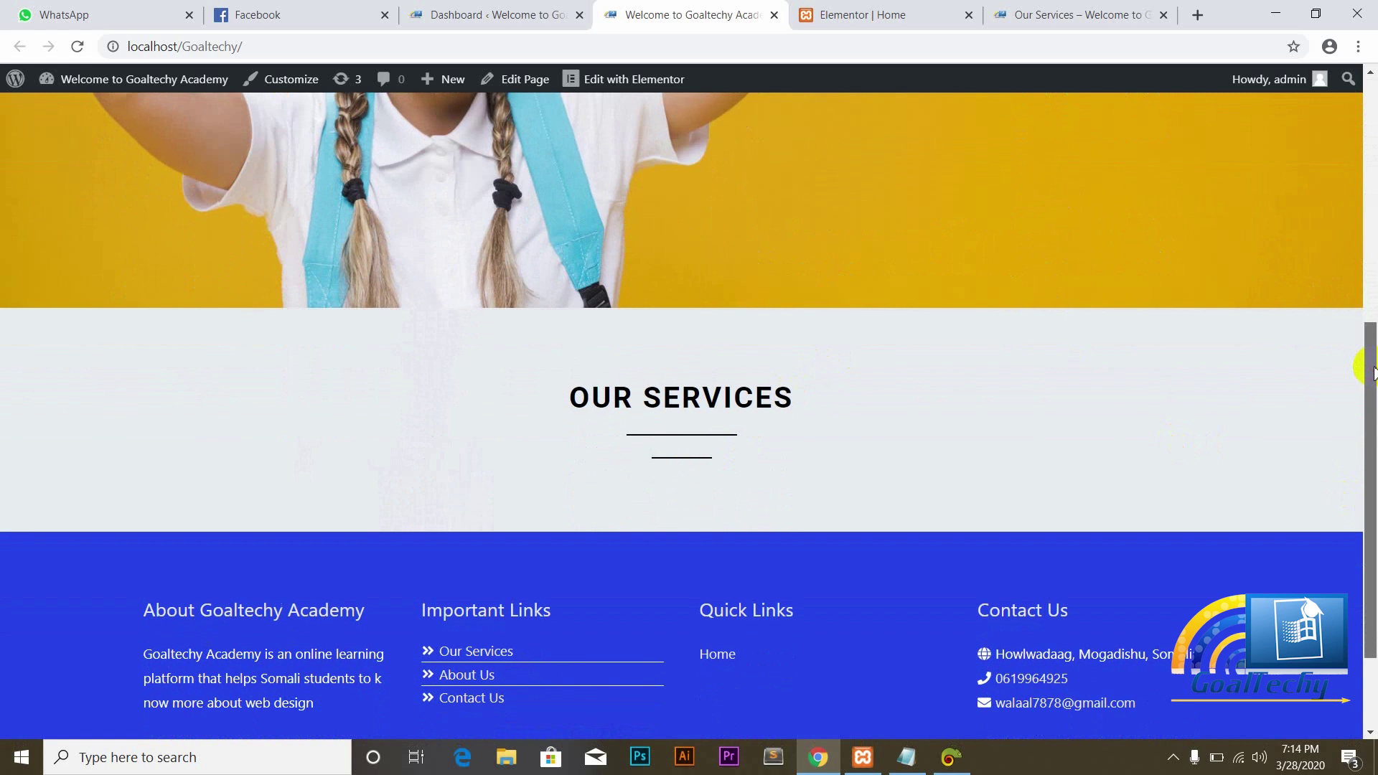
{"action": "left_click", "coordinate": [869, 17]}
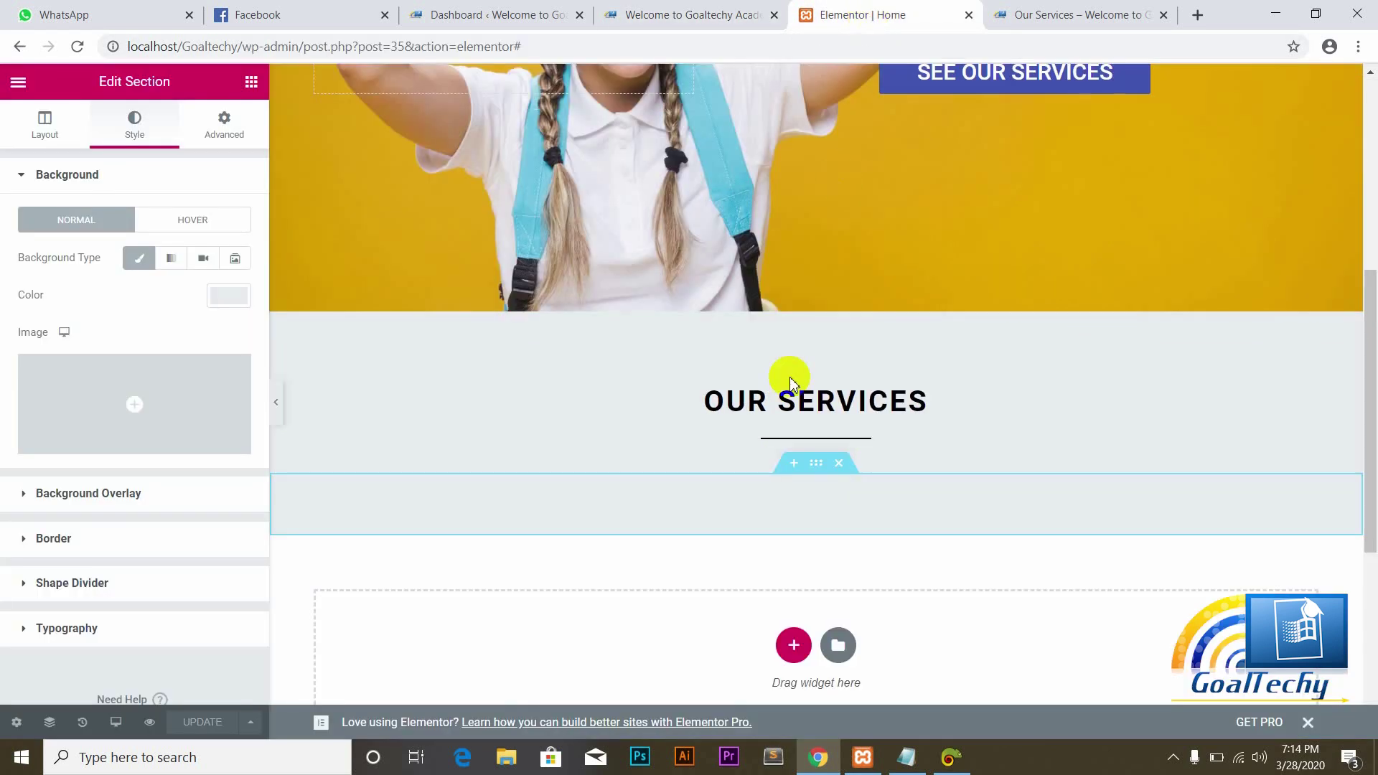
Step: Add a three-column section below the services area with a classic #E7EAED background
{"action": "left_click", "coordinate": [794, 645]}
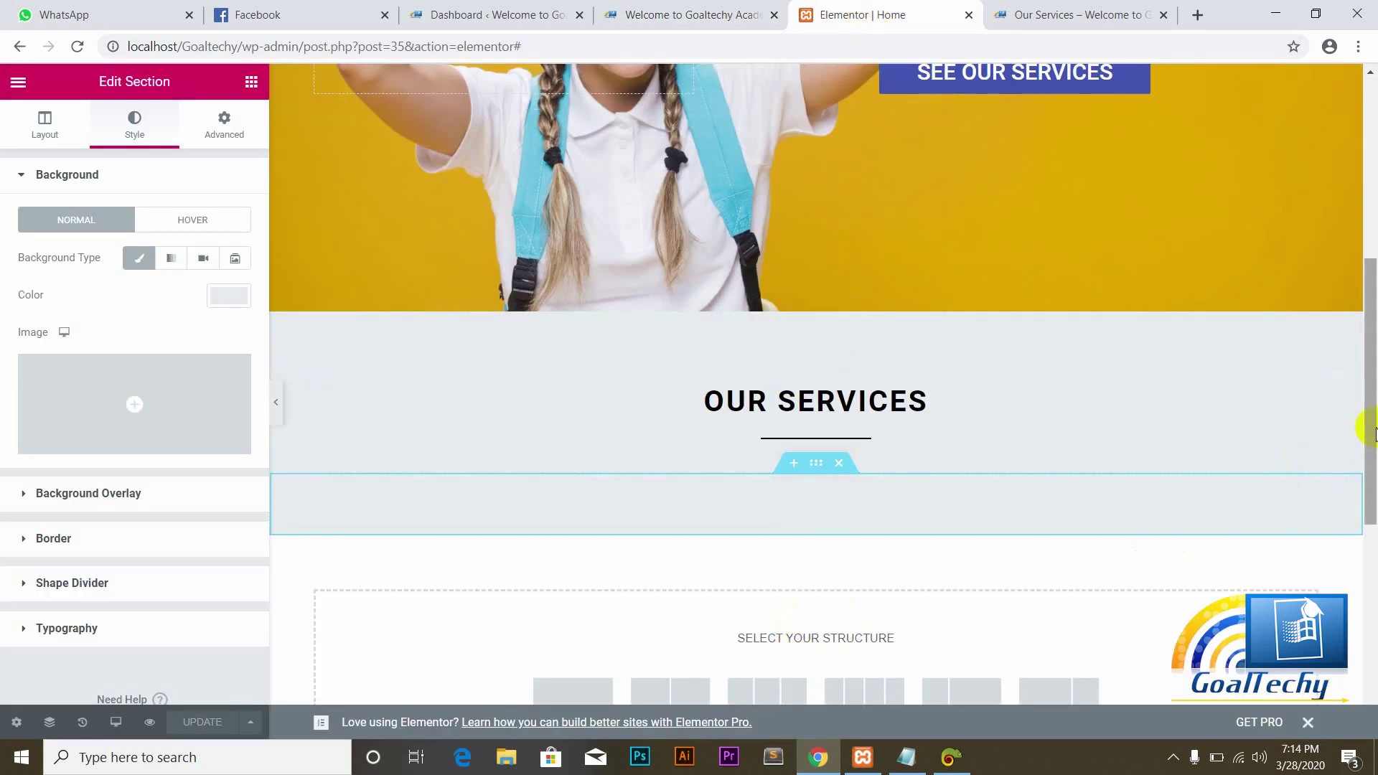
{"action": "left_click_drag", "start_coordinate": [1375, 431], "coordinate": [1366, 546]}
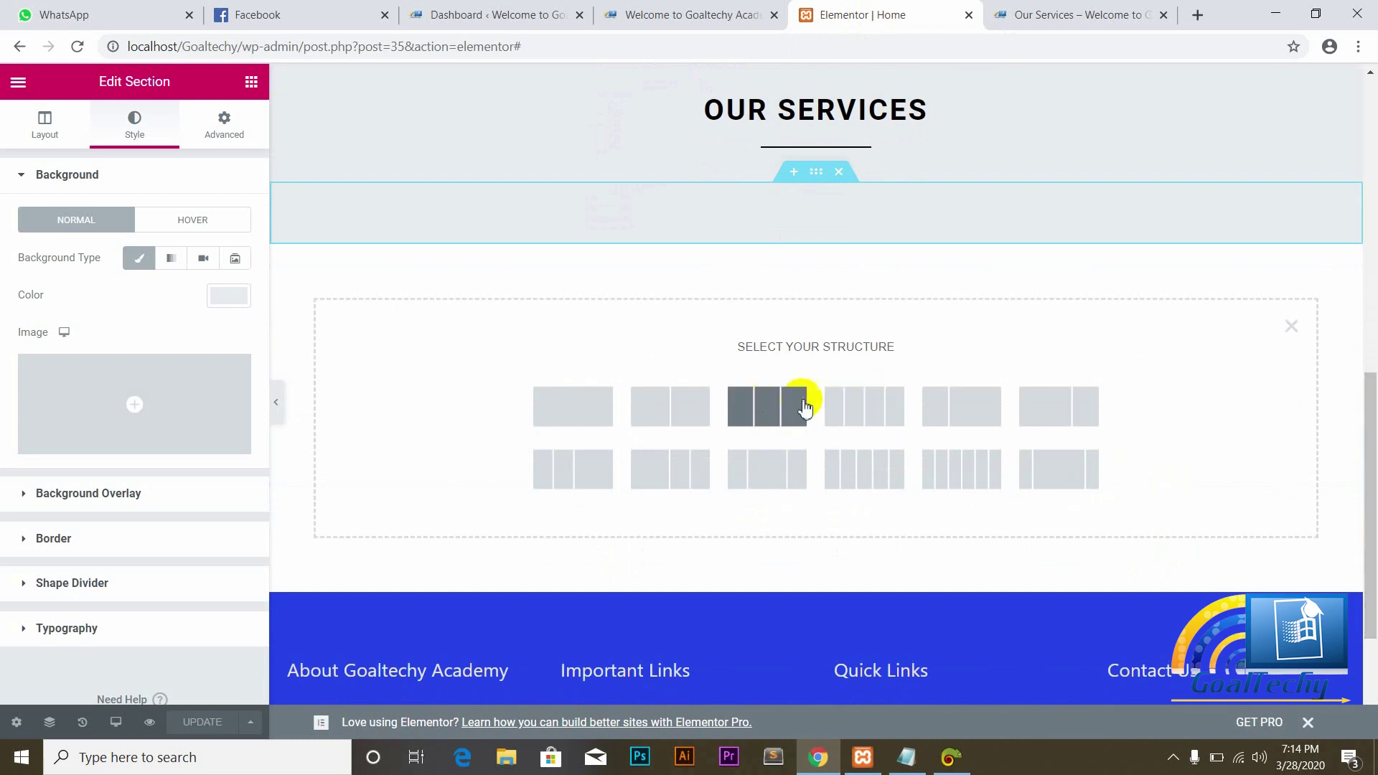
{"action": "left_click", "coordinate": [778, 407]}
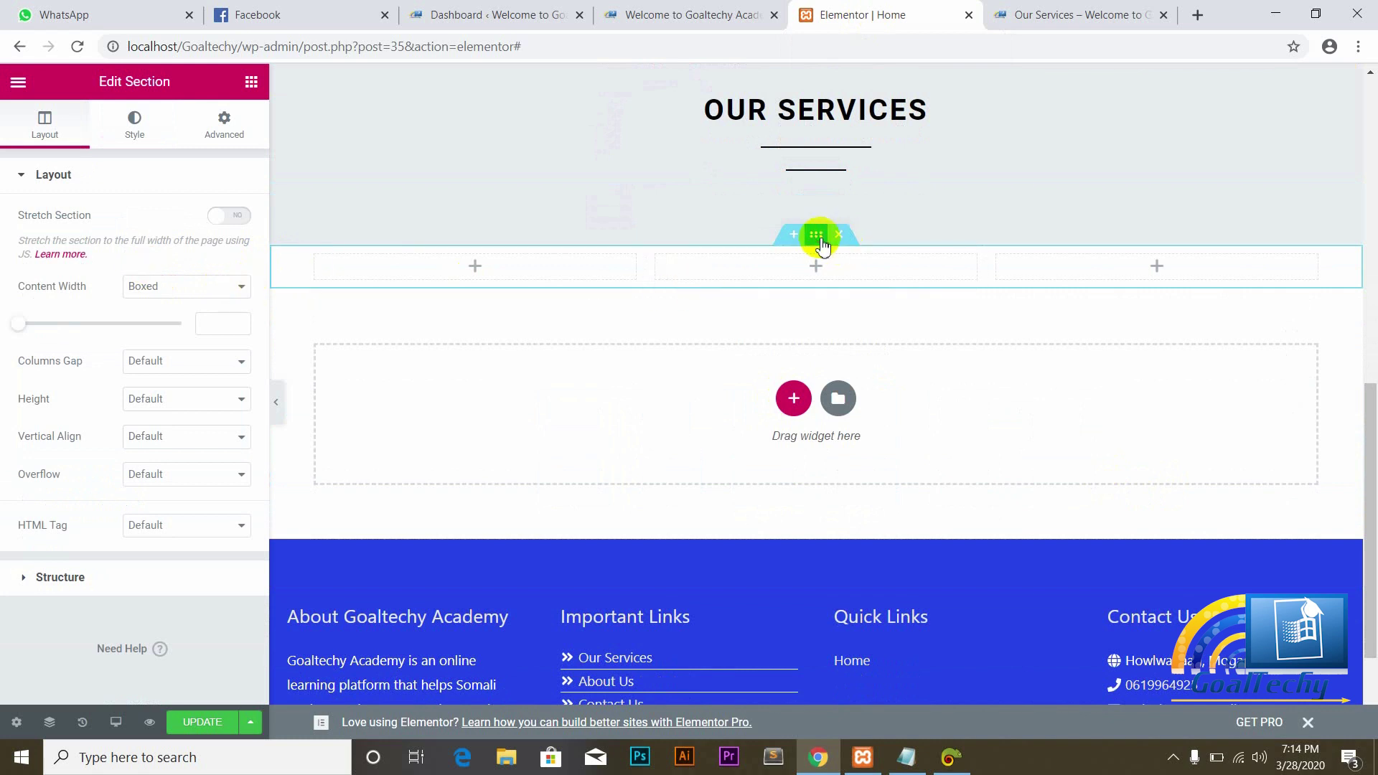
{"action": "left_click", "coordinate": [125, 119]}
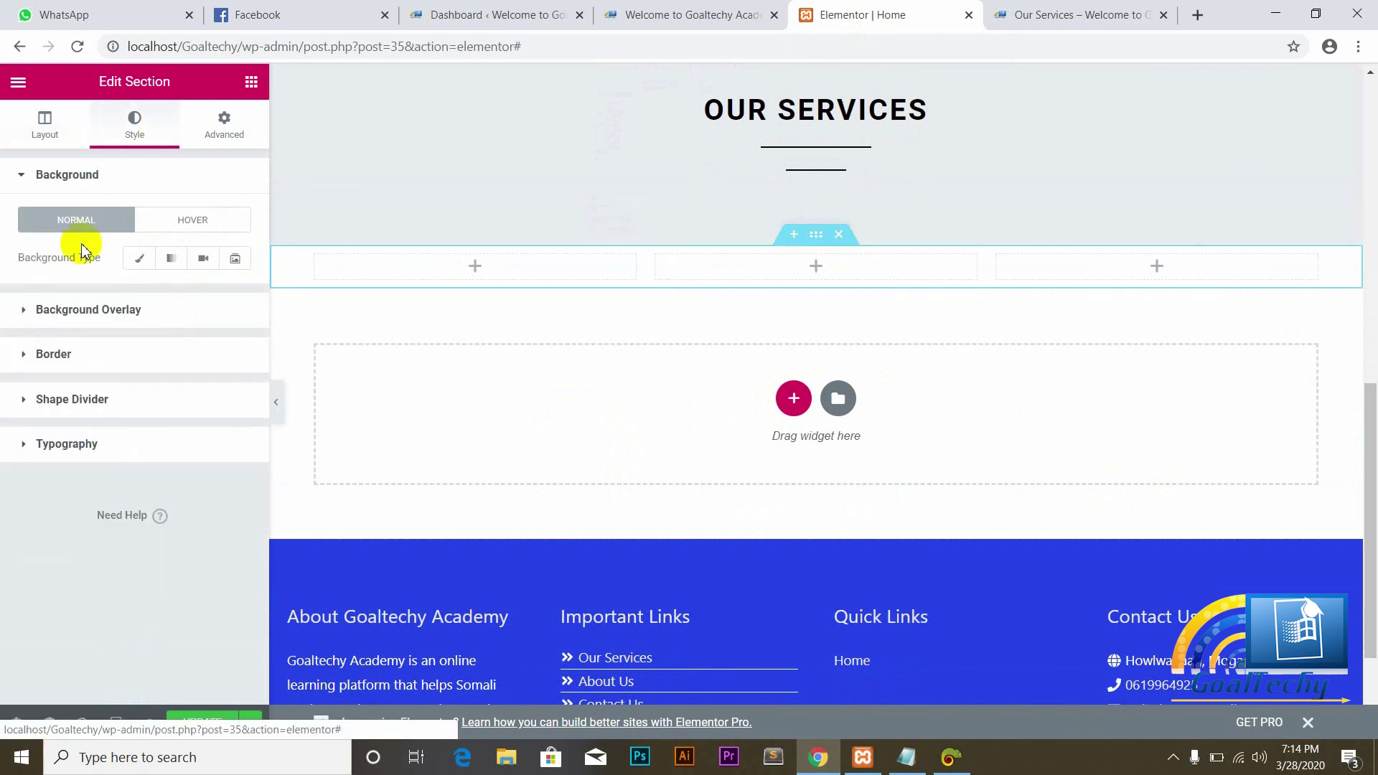
{"action": "left_click", "coordinate": [139, 258]}
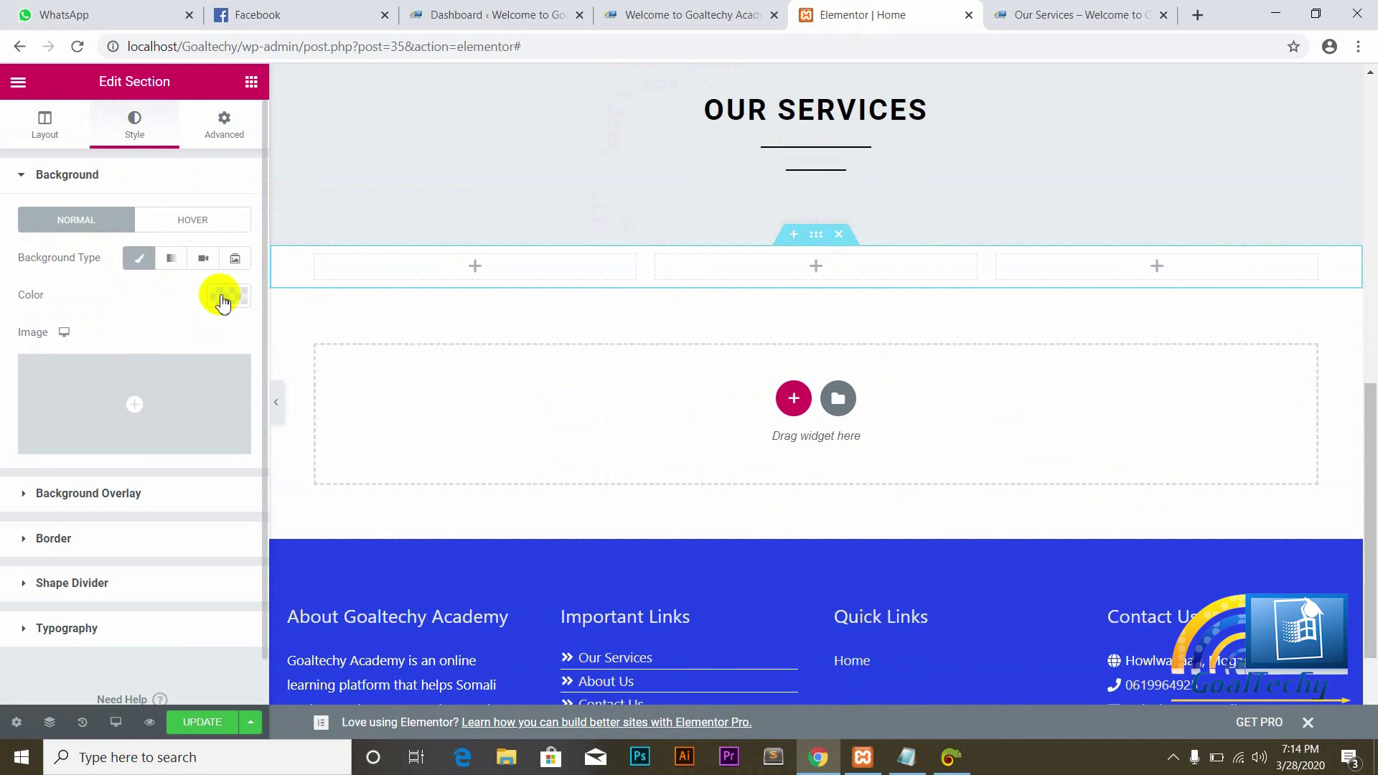
{"action": "left_click", "coordinate": [224, 297]}
{"action": "left_click", "coordinate": [71, 574]}
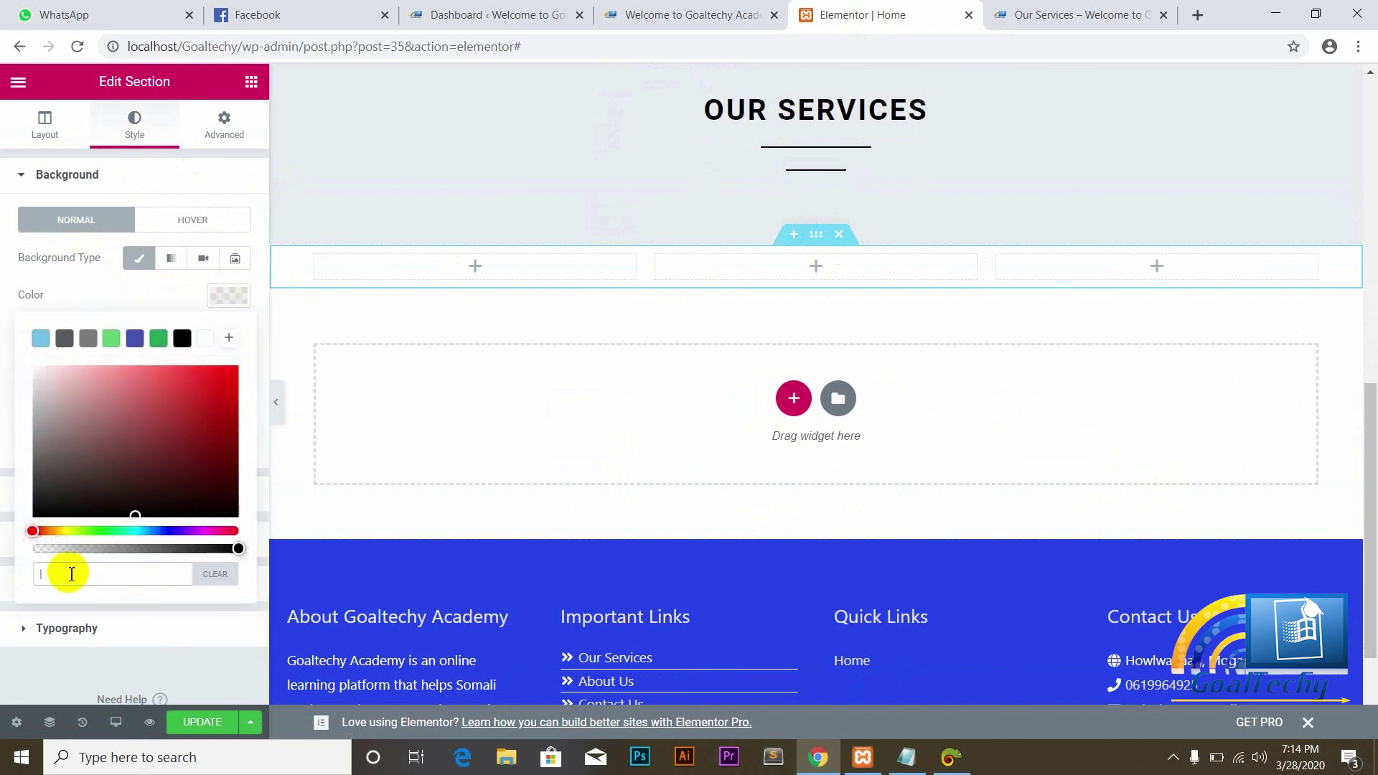
{"action": "type", "text": "#E7EAED"}
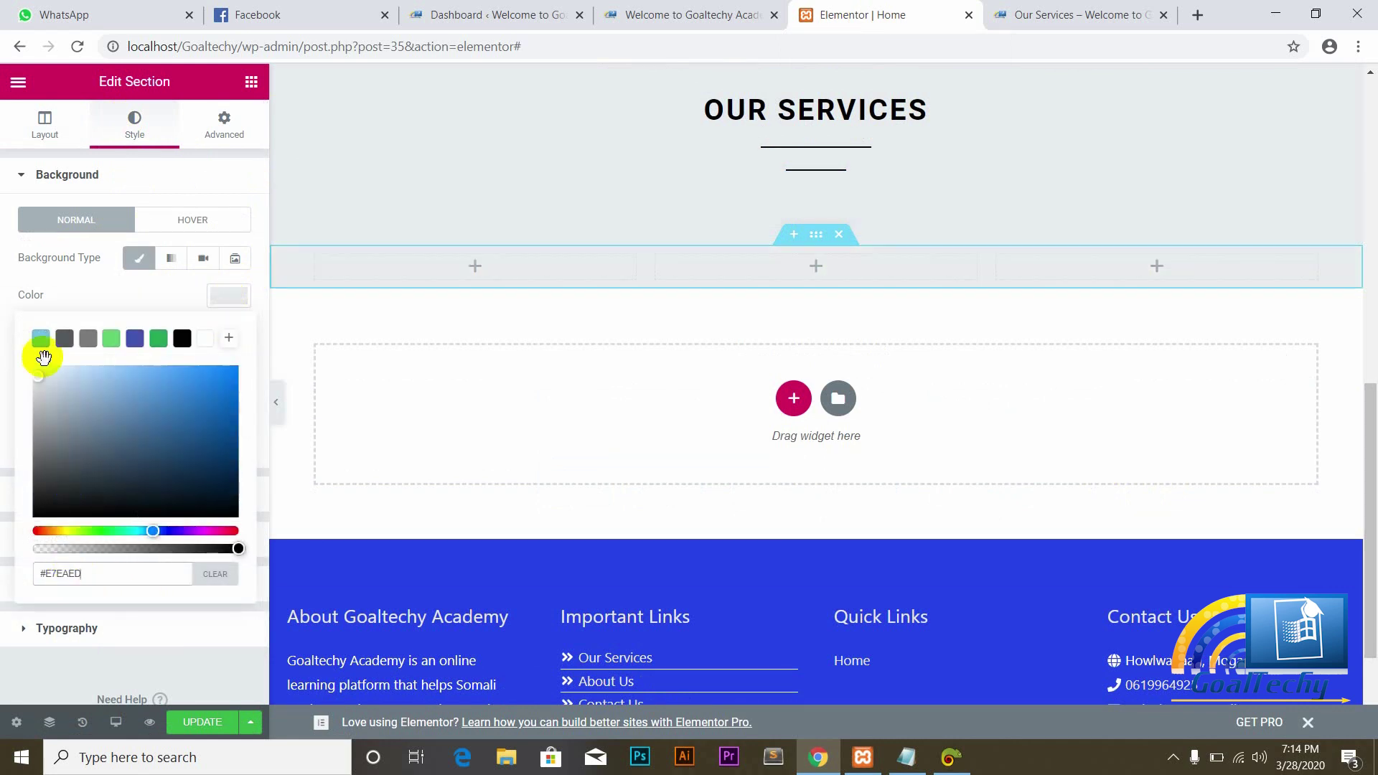
{"action": "left_click", "coordinate": [23, 291]}
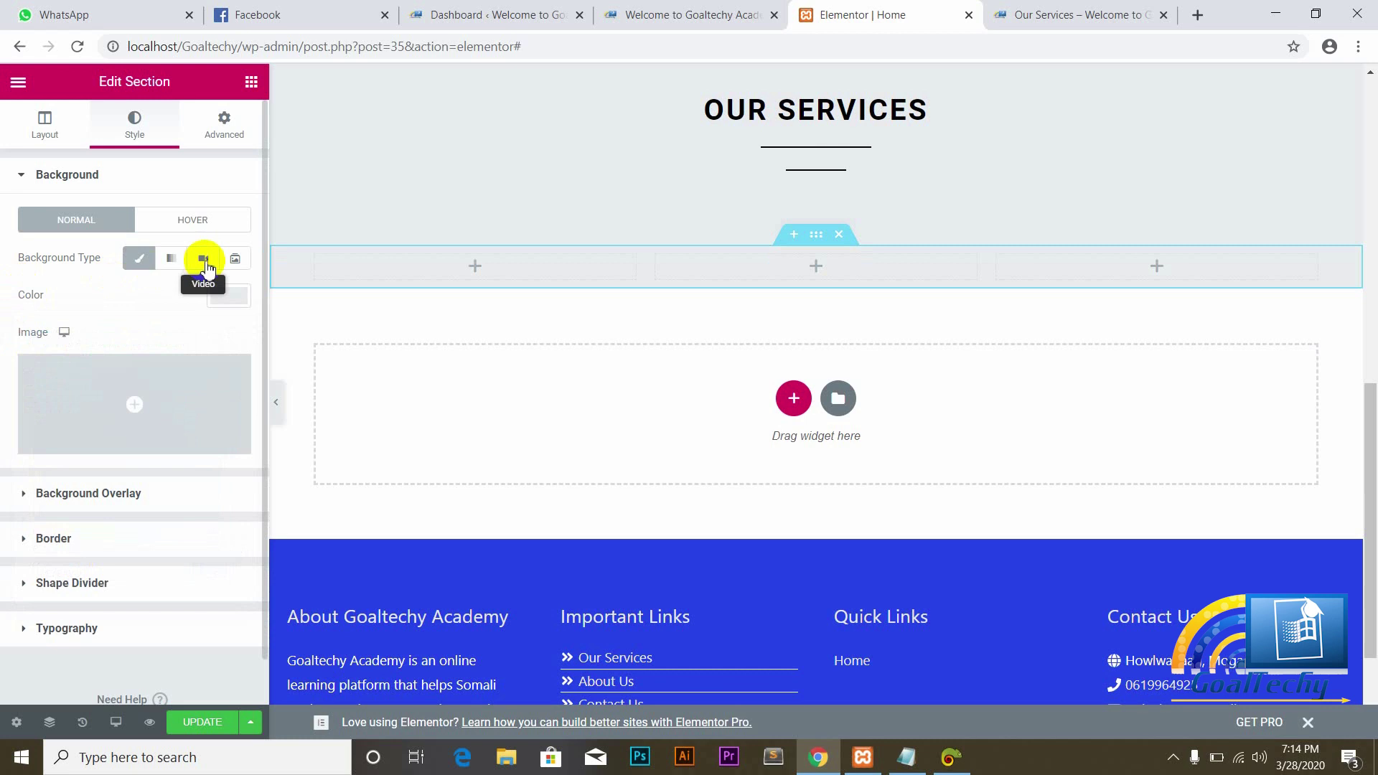
Step: Preview the Gradient, Video and Slideshow background types, then return to Classic
{"action": "left_click", "coordinate": [176, 260]}
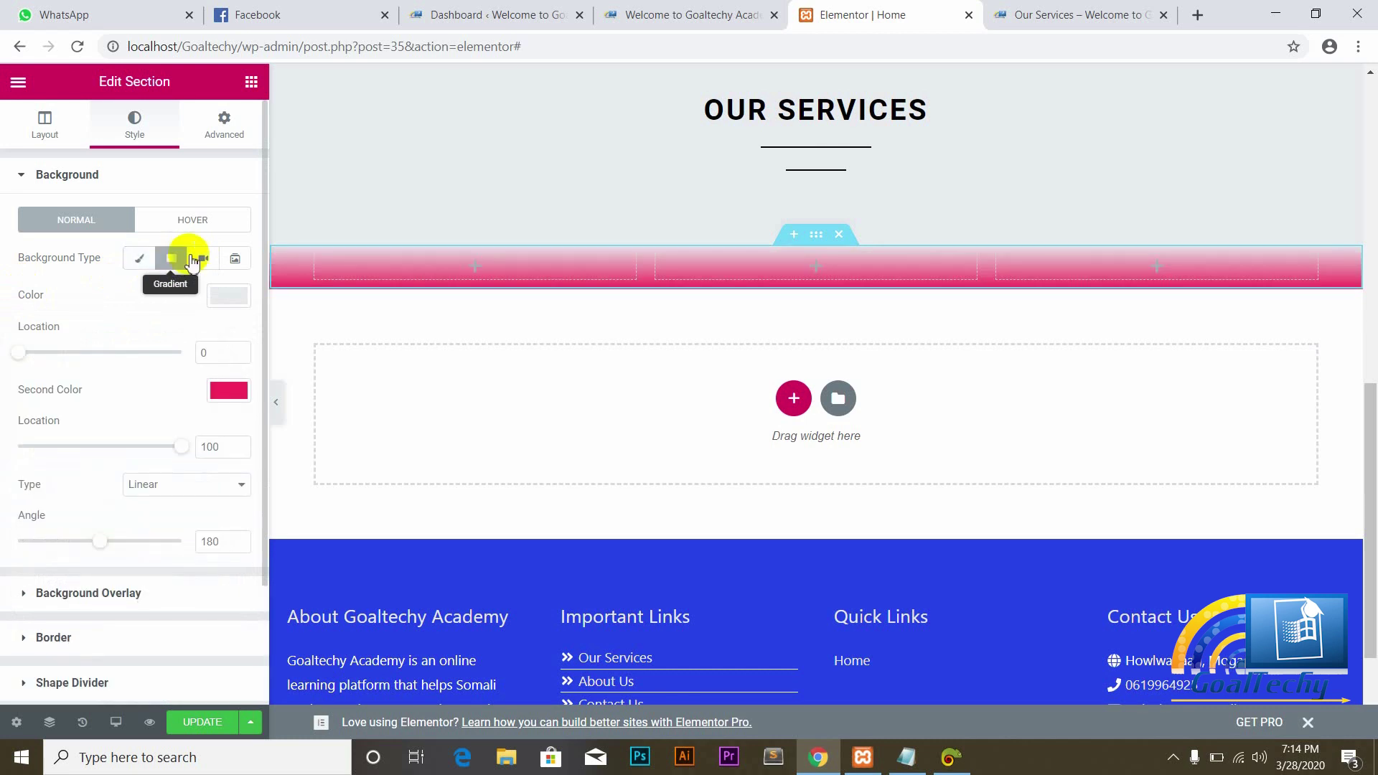
{"action": "left_click", "coordinate": [205, 261]}
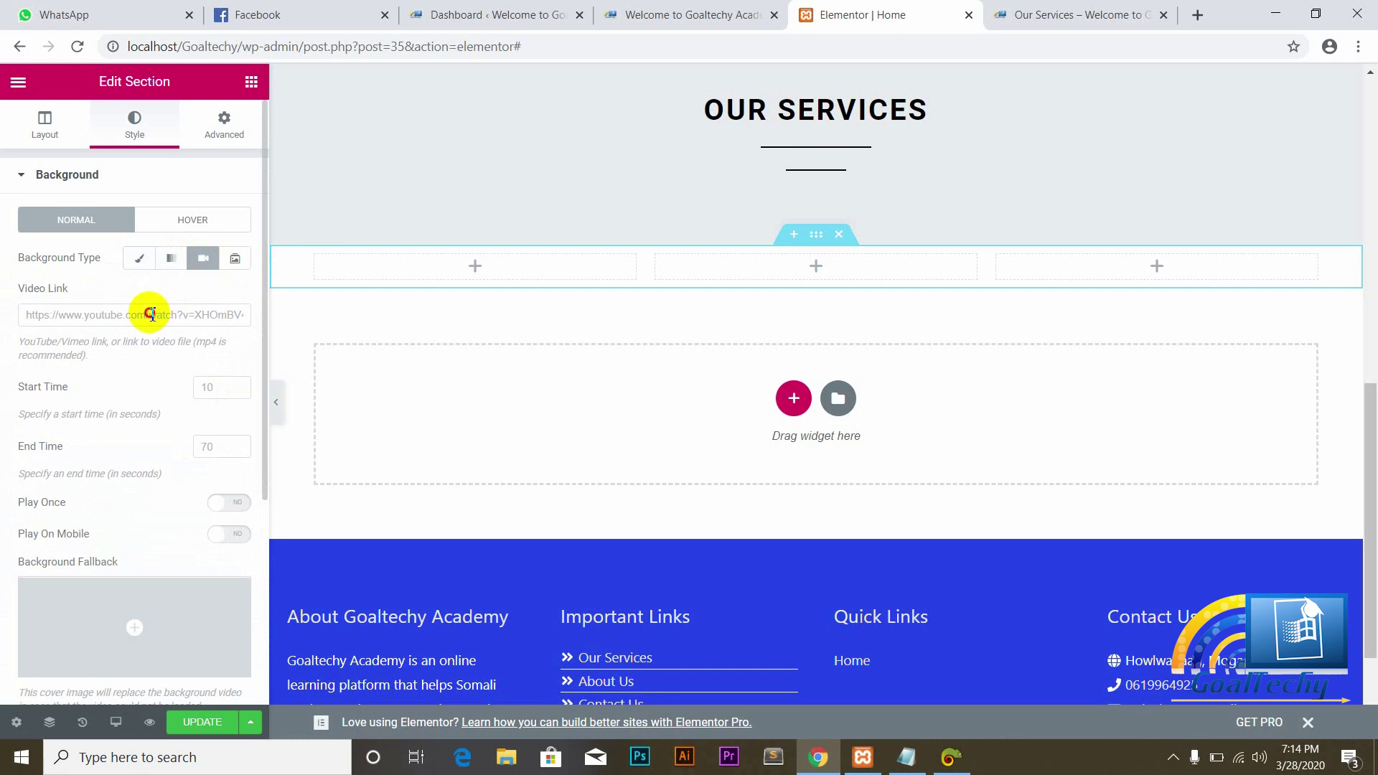
{"action": "left_click", "coordinate": [238, 260]}
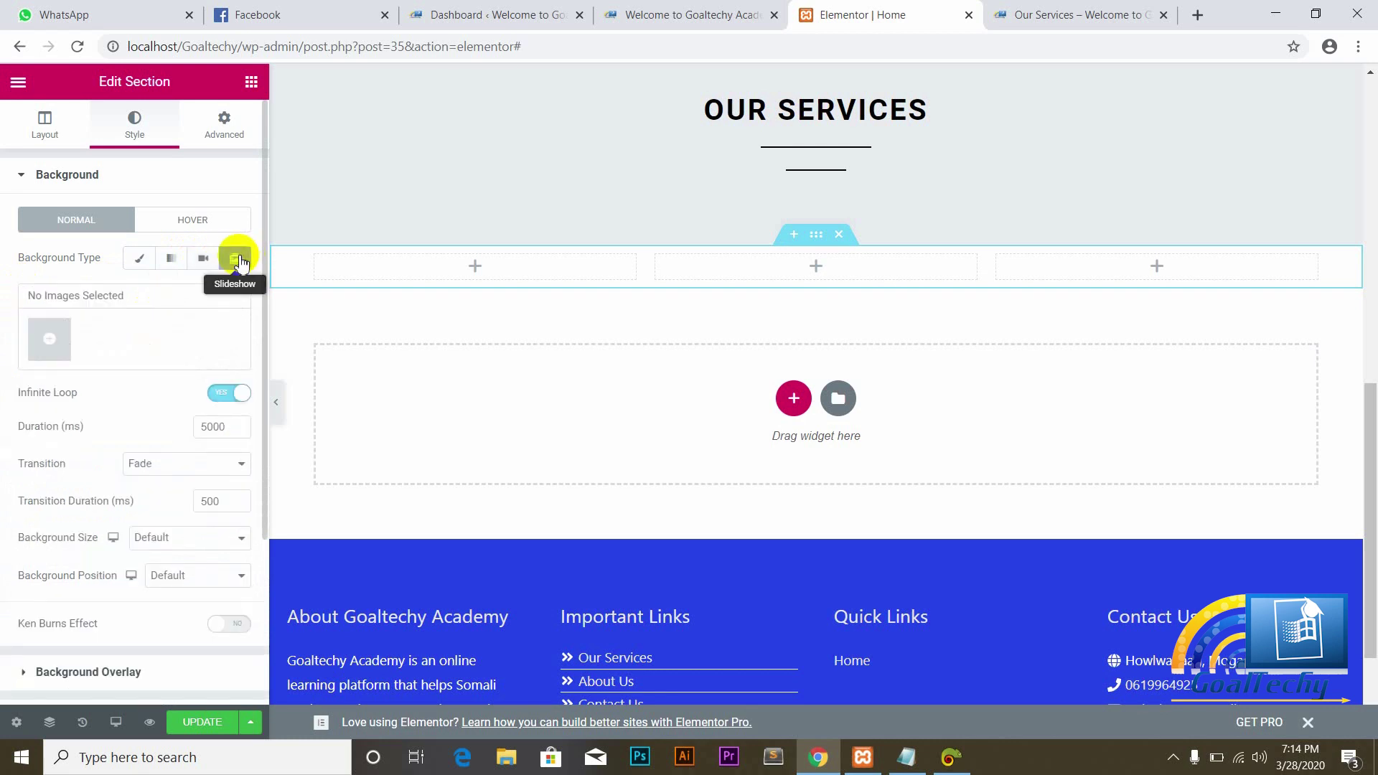
{"action": "left_click", "coordinate": [144, 261]}
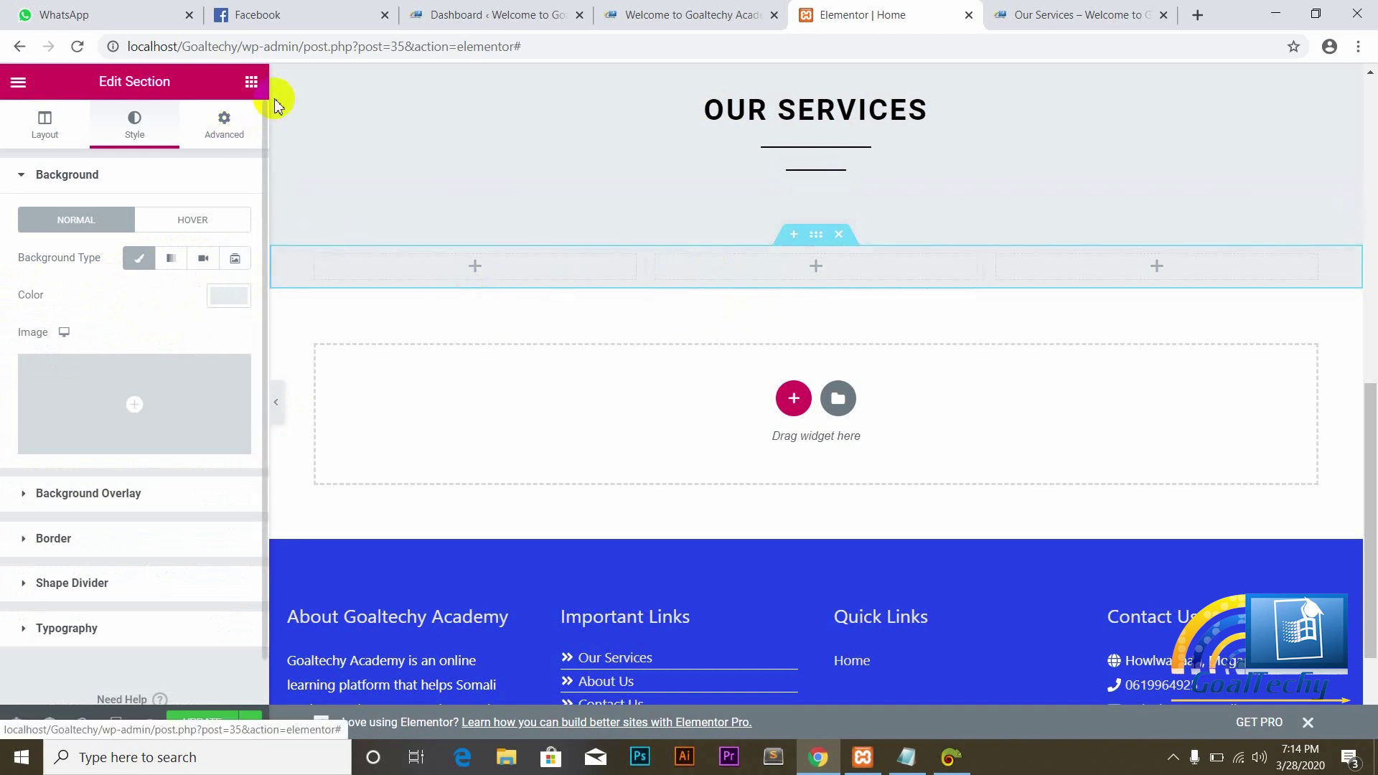
{"action": "left_click", "coordinate": [250, 82]}
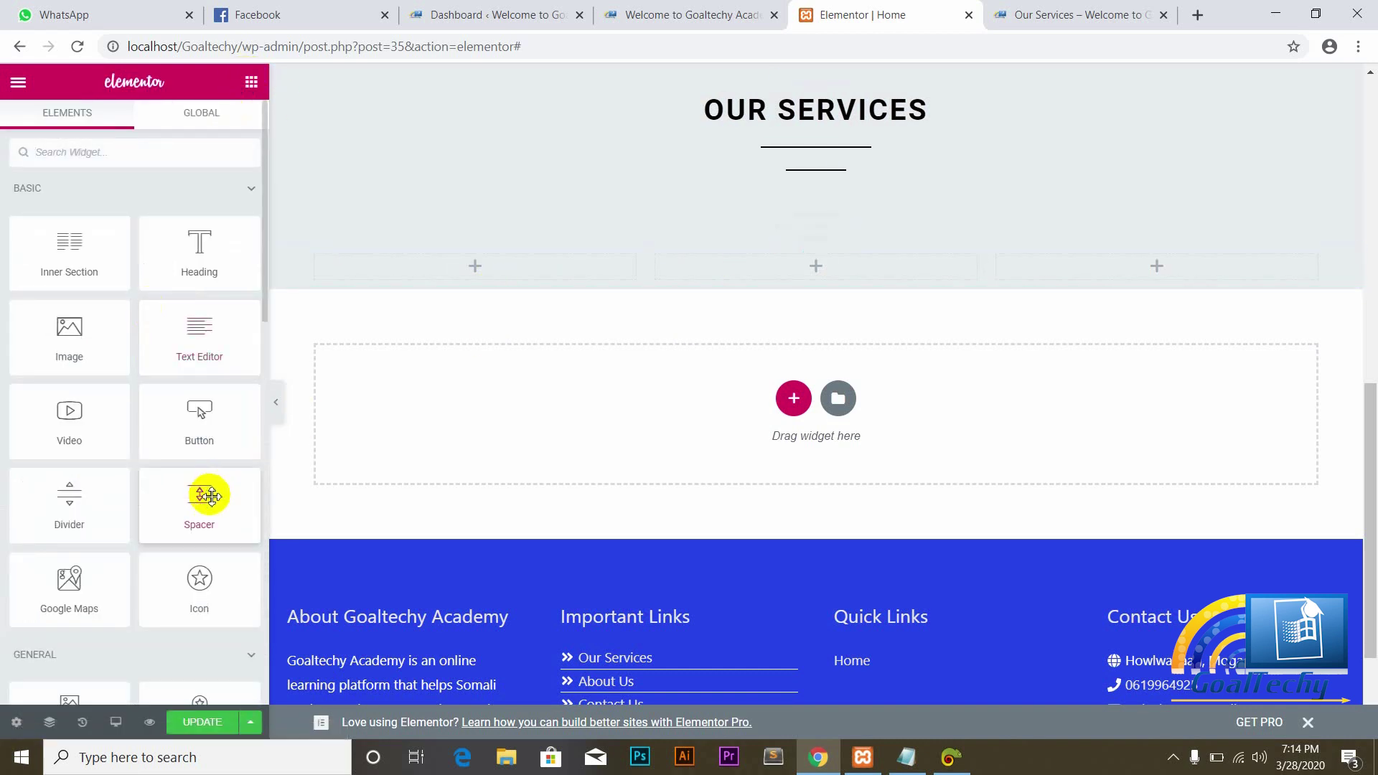
Step: Place a Spacer below the three columns in a full-width section
{"action": "left_click_drag", "start_coordinate": [203, 493], "coordinate": [480, 409]}
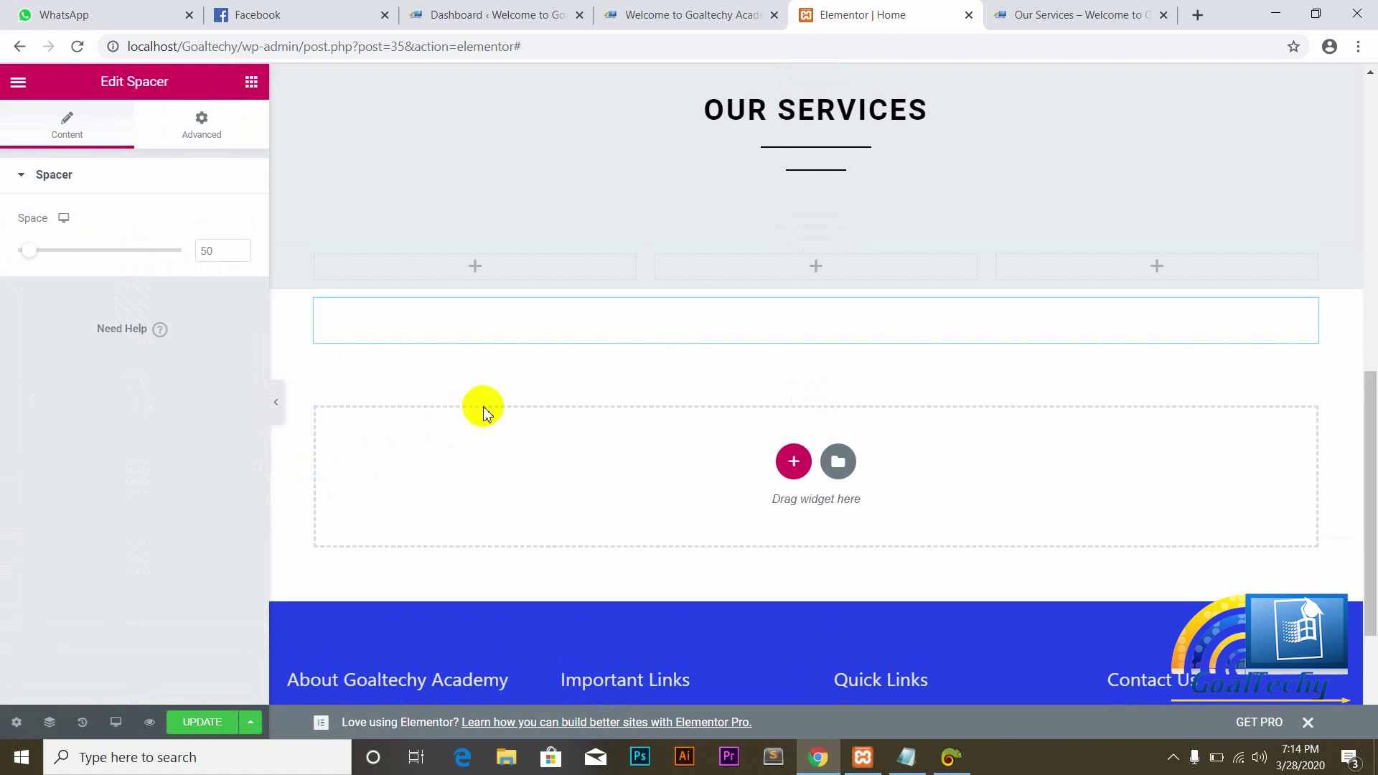
{"action": "left_click", "coordinate": [821, 284]}
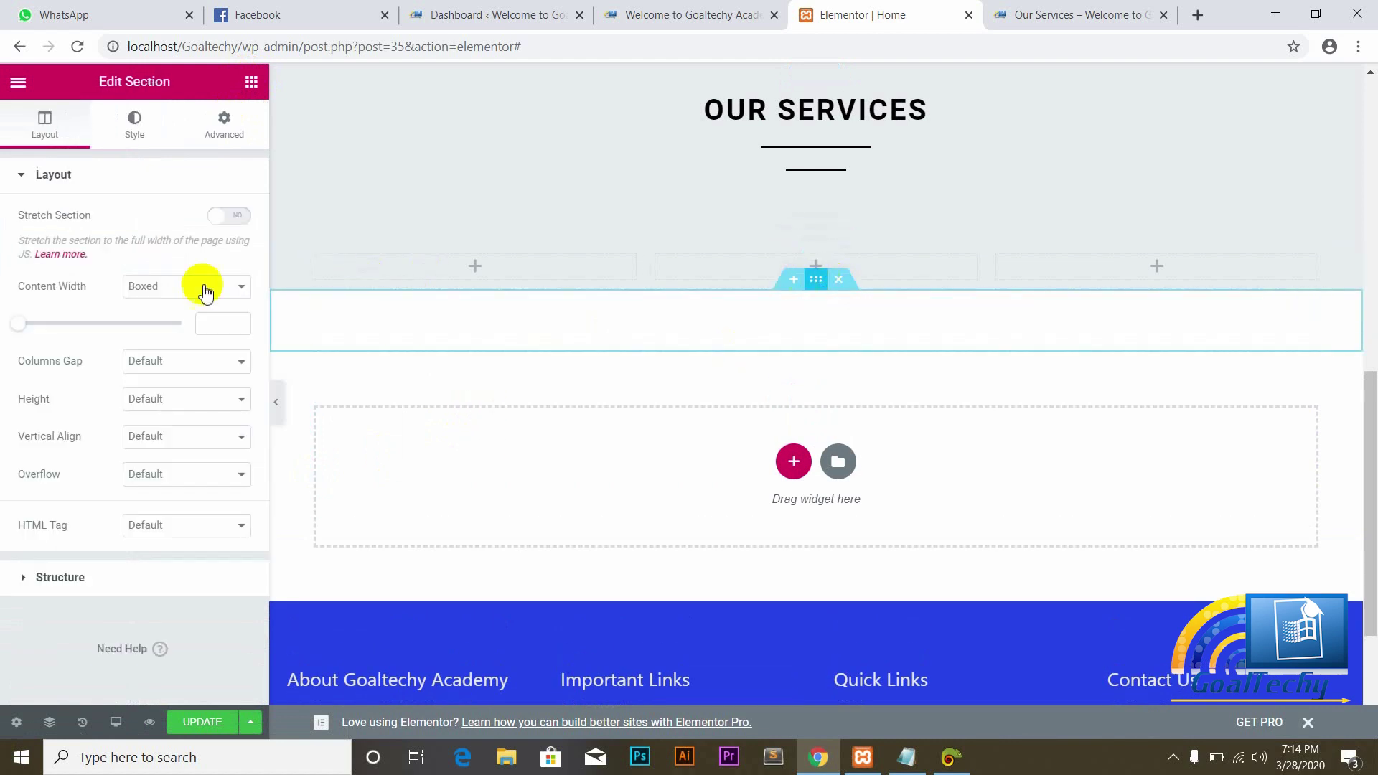
{"action": "left_click", "coordinate": [236, 287]}
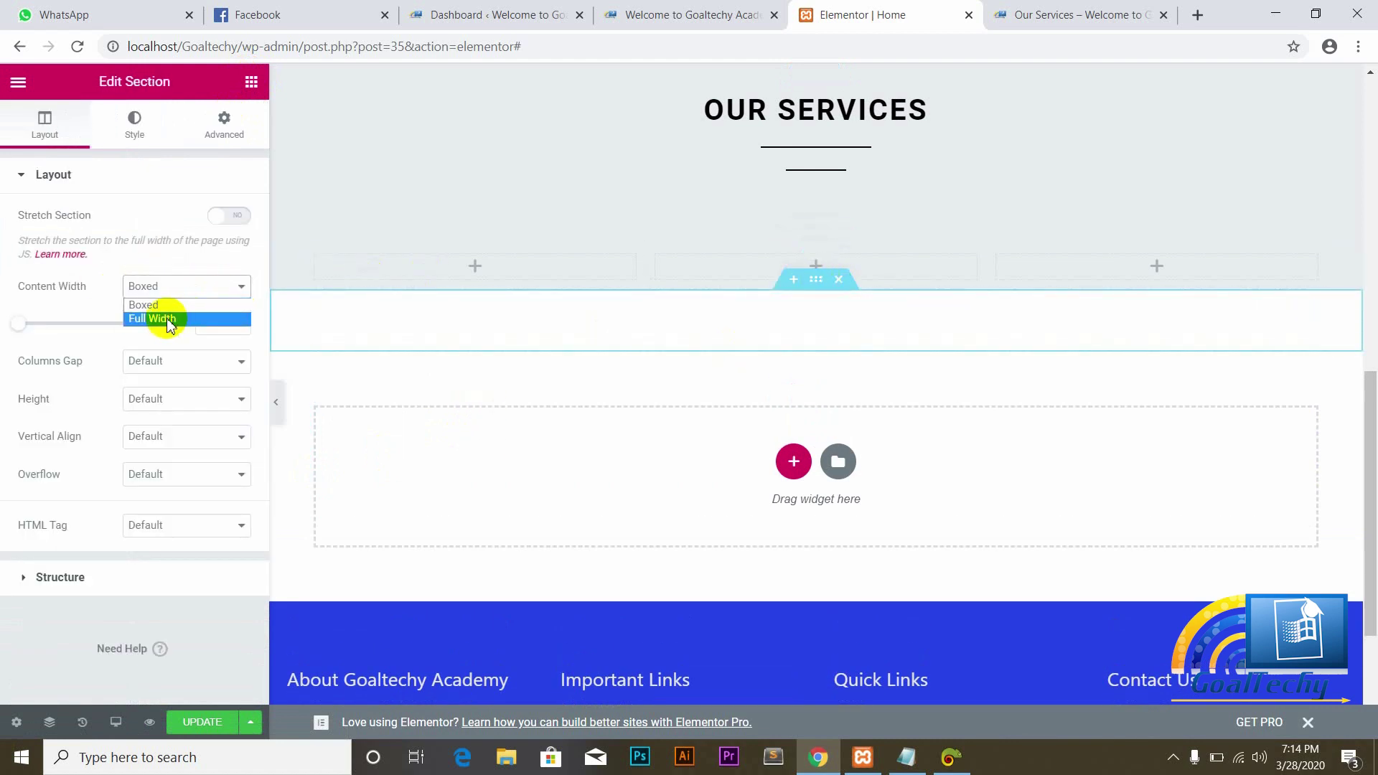
{"action": "left_click", "coordinate": [166, 318]}
Step: Give the spacer section a classic #E7EAED background and save the page
{"action": "left_click", "coordinate": [138, 143]}
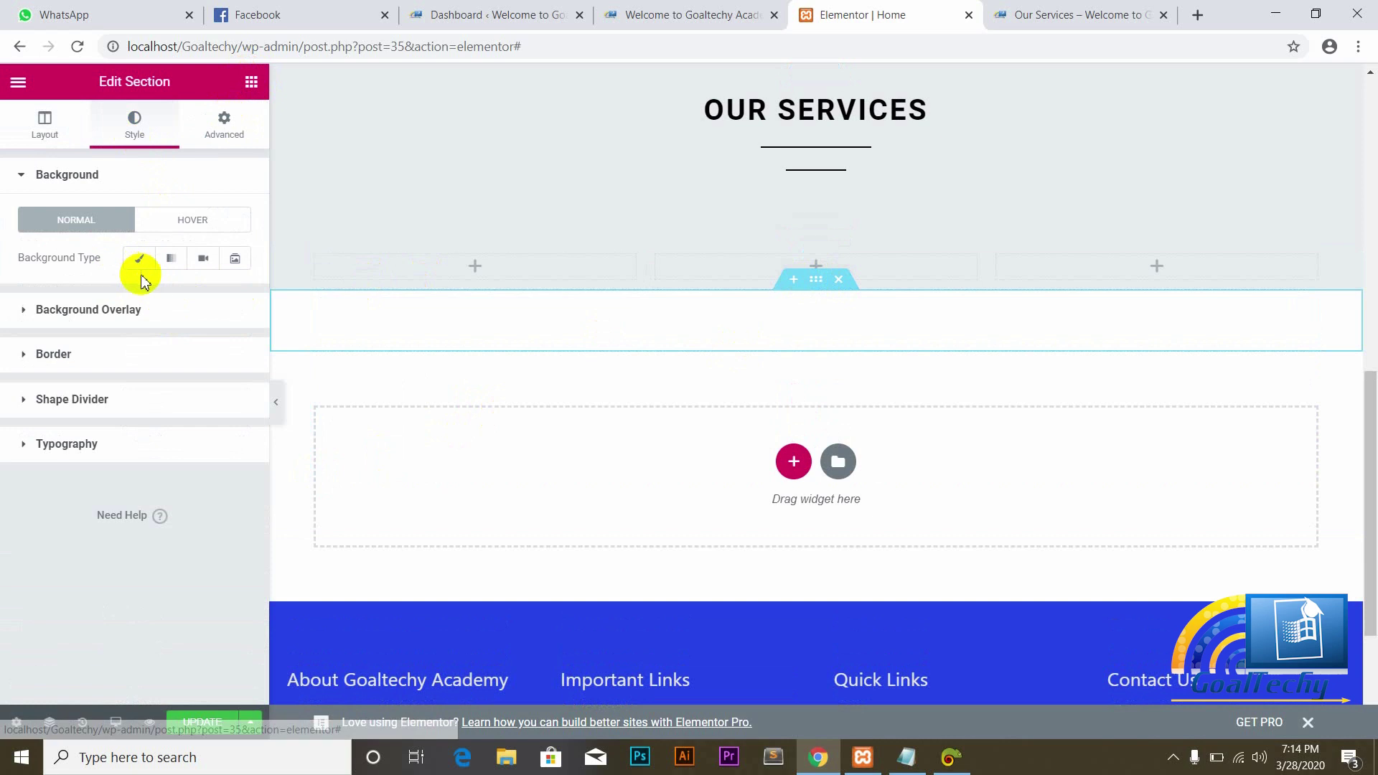
{"action": "left_click", "coordinate": [138, 258]}
{"action": "left_click", "coordinate": [232, 297]}
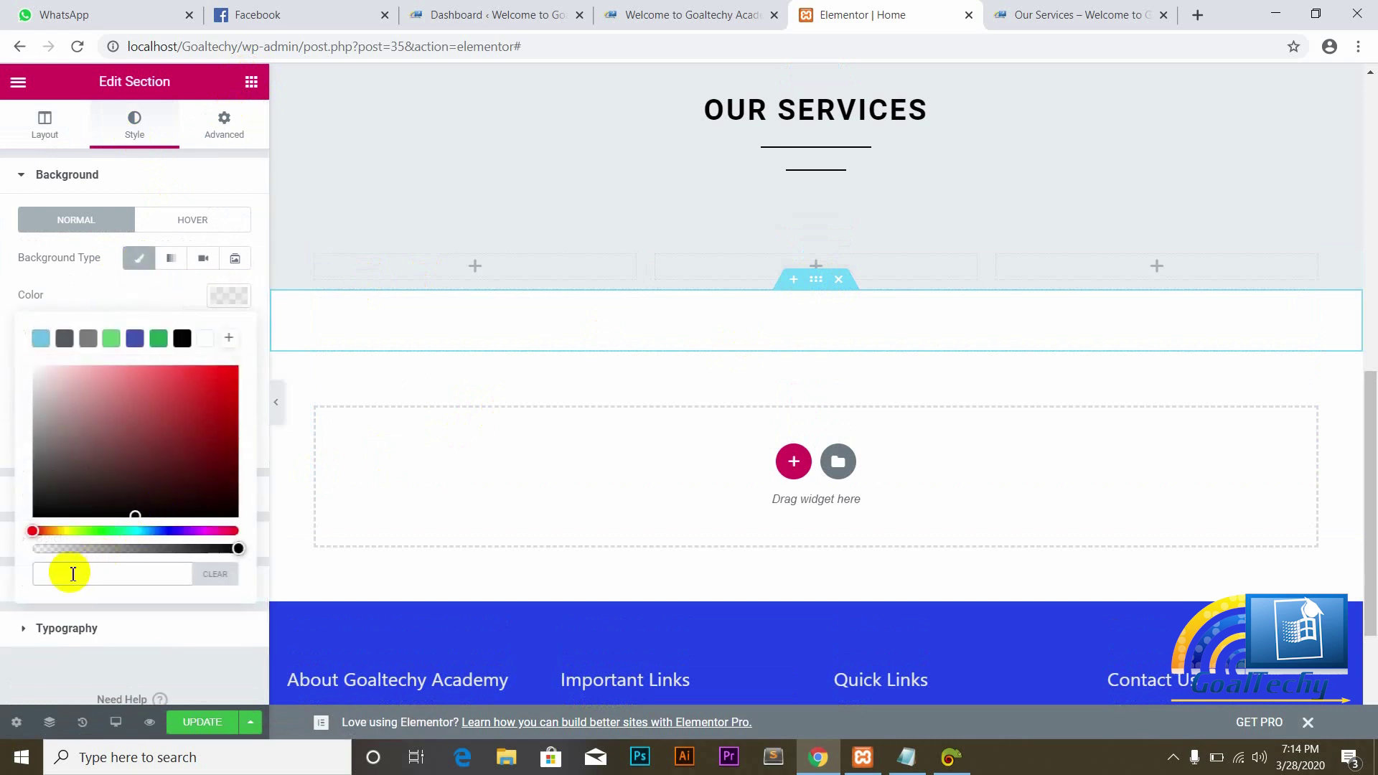
{"action": "type", "text": "#E7EAED"}
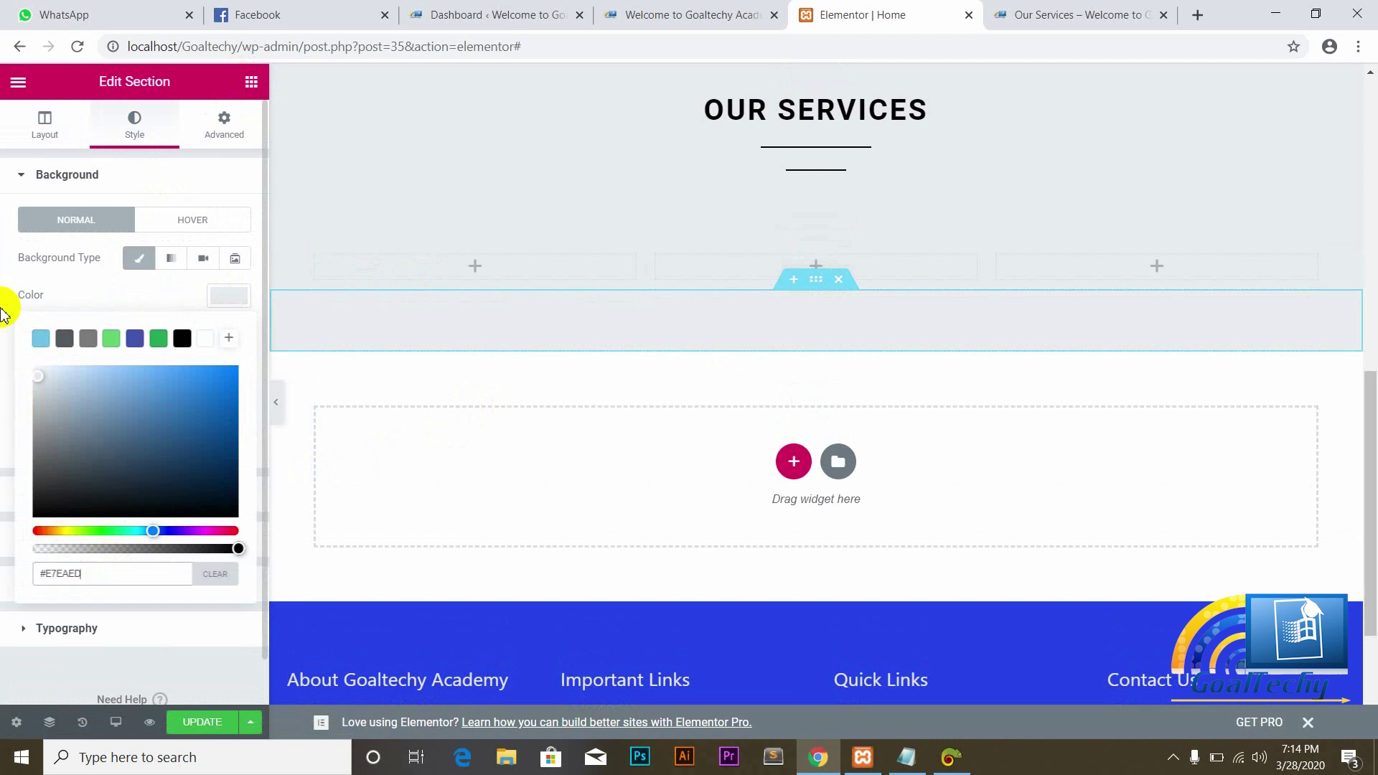
{"action": "left_click", "coordinate": [6, 300]}
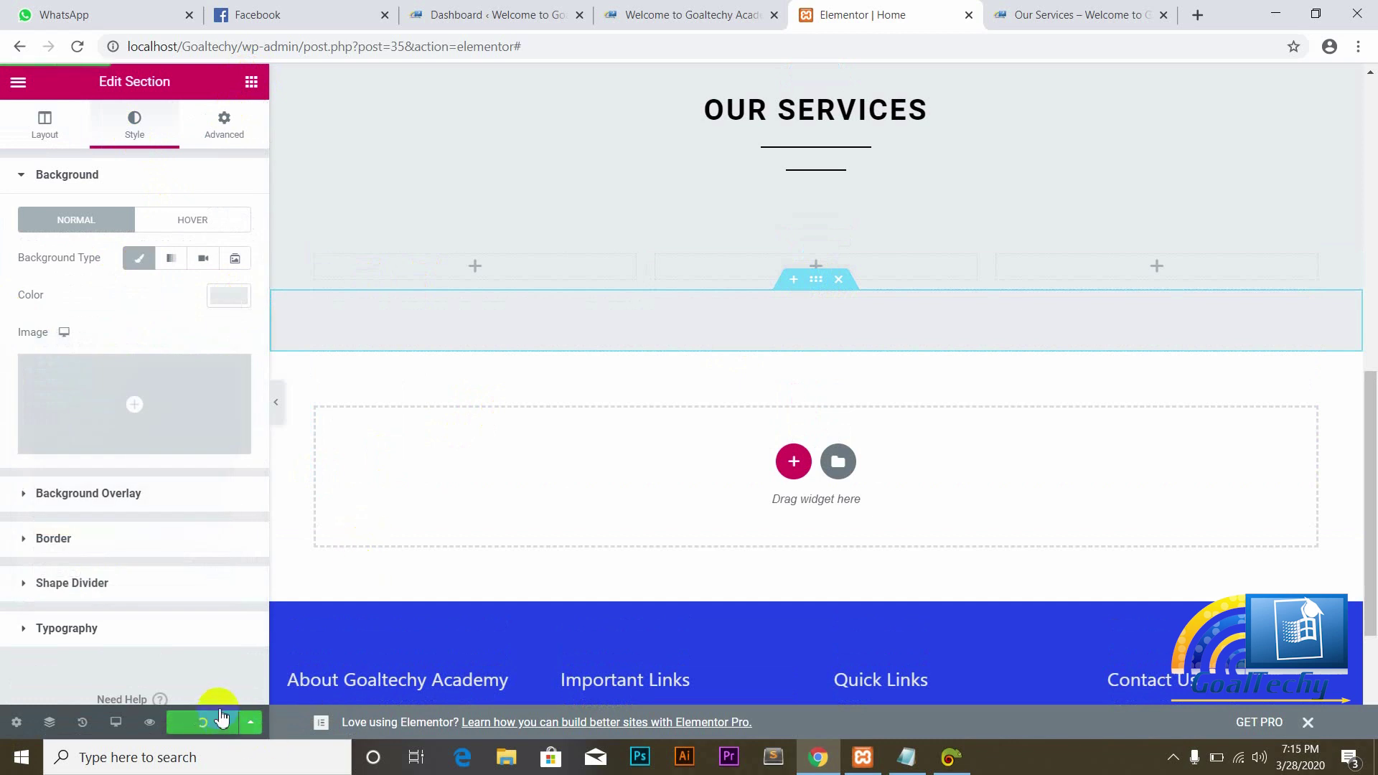
{"action": "left_click", "coordinate": [639, 14]}
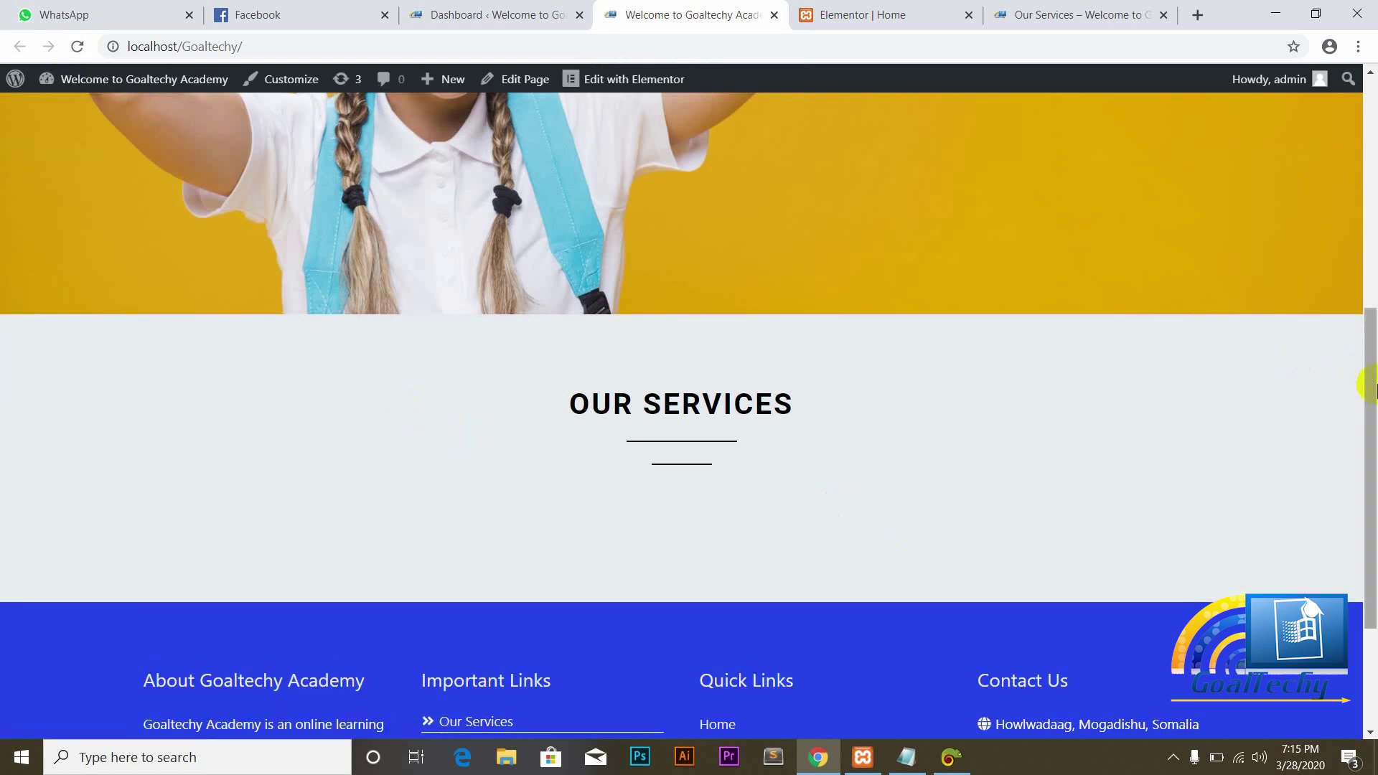
Step: Scroll the live home page to the grey OUR SERVICES area, then return to the editor
{"action": "mouse_move", "coordinate": [1365, 385]}
{"action": "left_mouse_down"}
{"action": "mouse_move", "coordinate": [1374, 494]}
{"action": "mouse_move", "coordinate": [1374, 351]}
{"action": "mouse_move", "coordinate": [1374, 370]}
{"action": "left_mouse_up"}
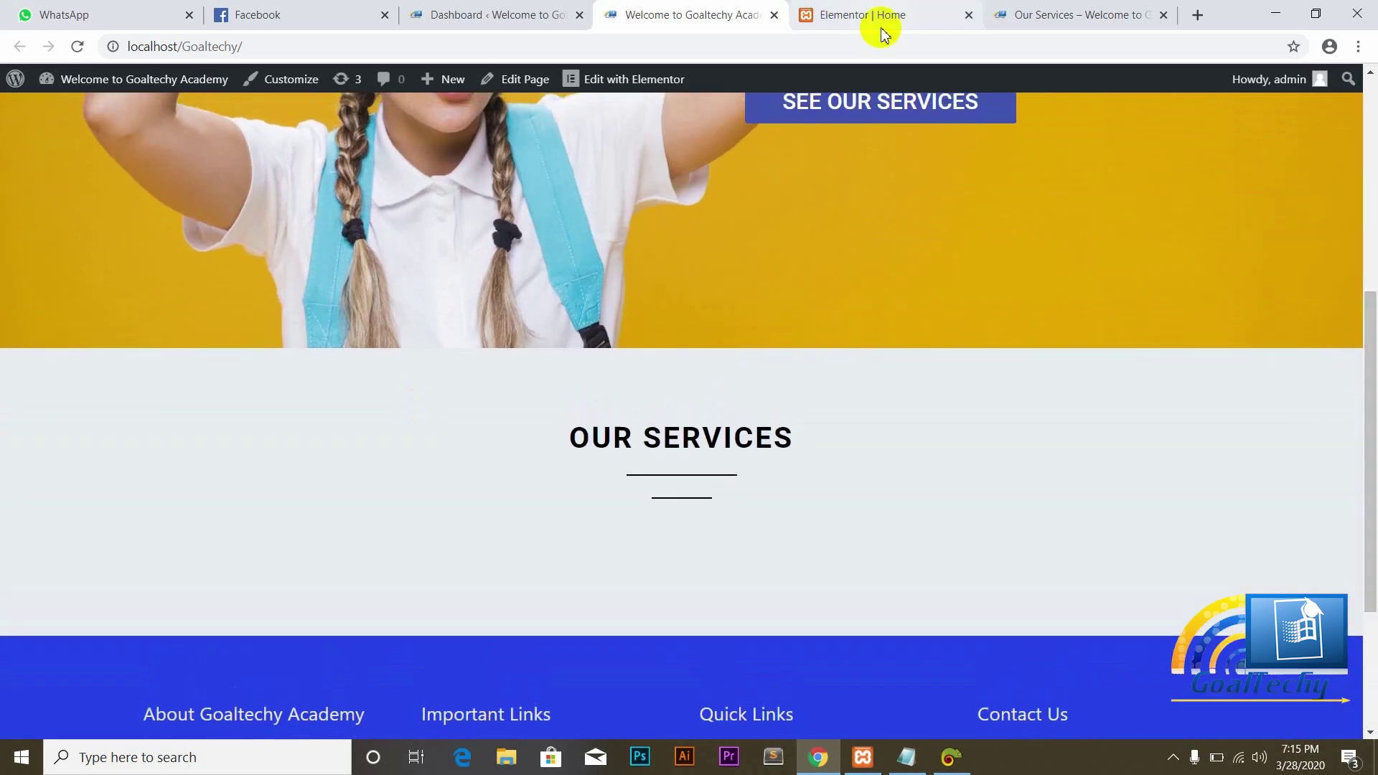
{"action": "left_click", "coordinate": [870, 15]}
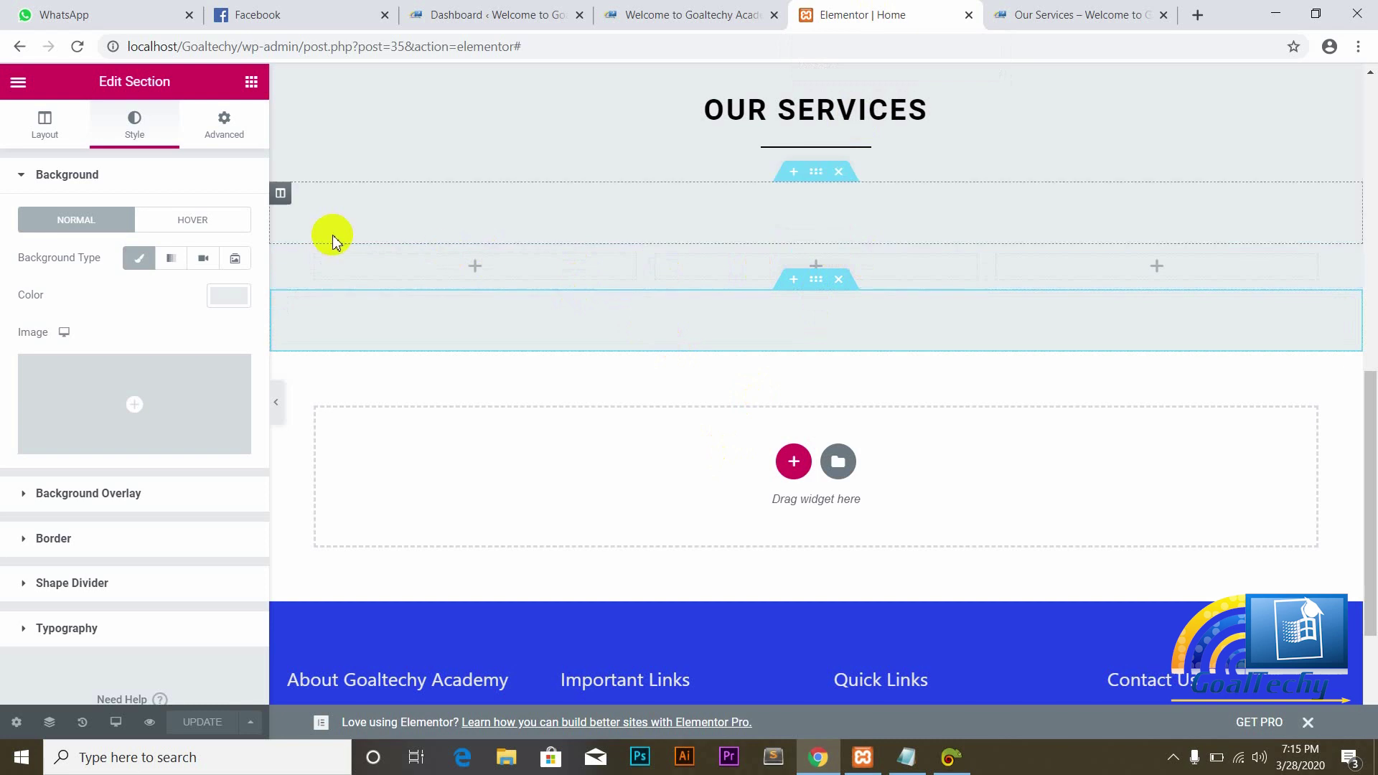
Step: Place an Icon Box in the first column and clear its placeholder description
{"action": "left_click", "coordinate": [252, 82]}
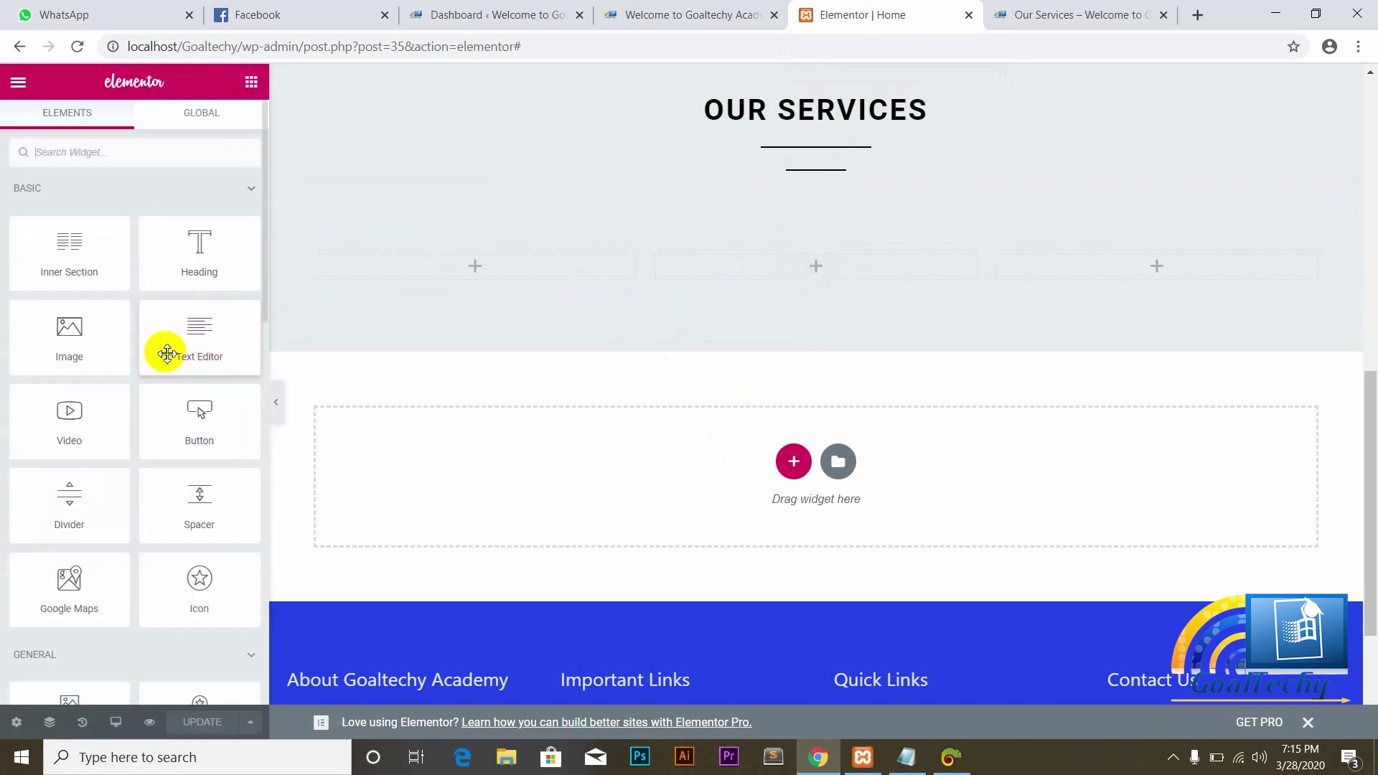
{"action": "left_click", "coordinate": [263, 315]}
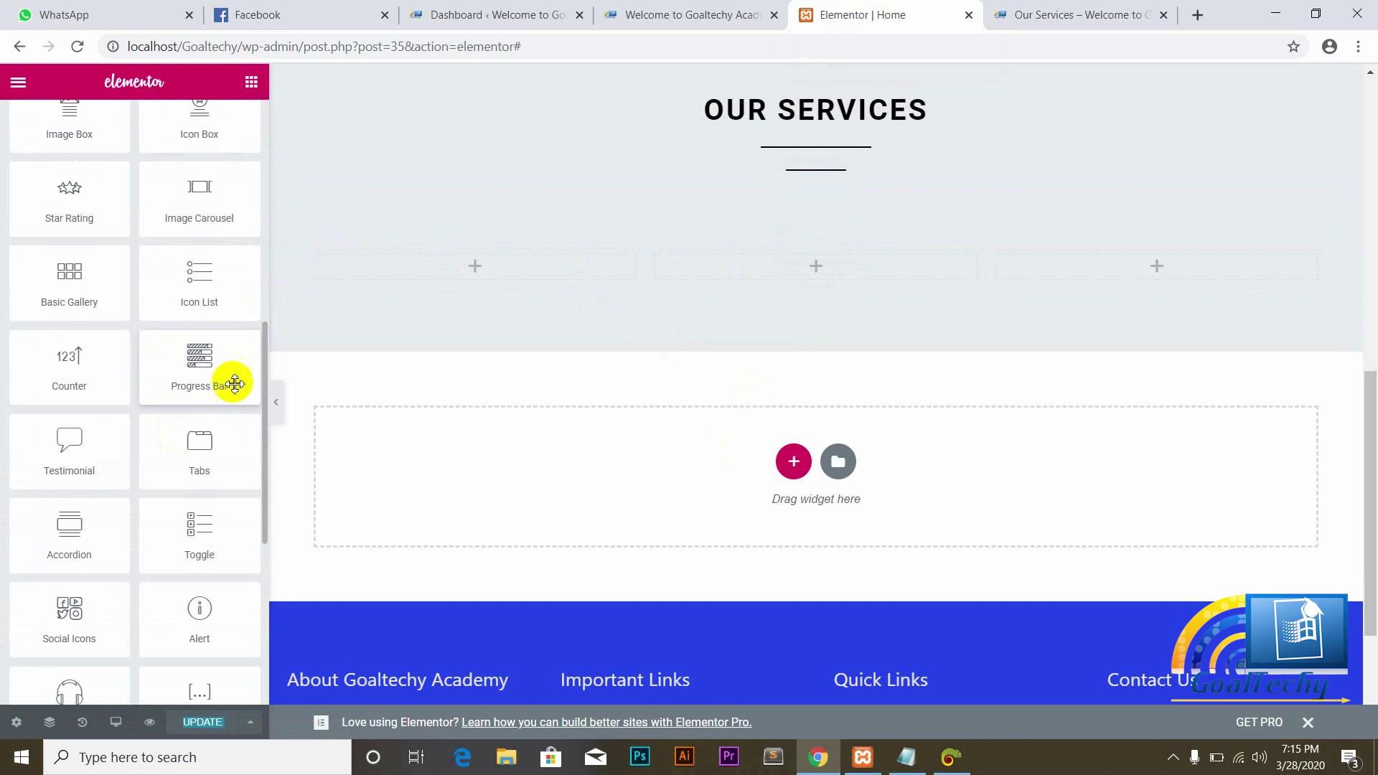
{"action": "scroll", "coordinate": [123, 417], "scroll_direction": "up", "scroll_amount": 2}
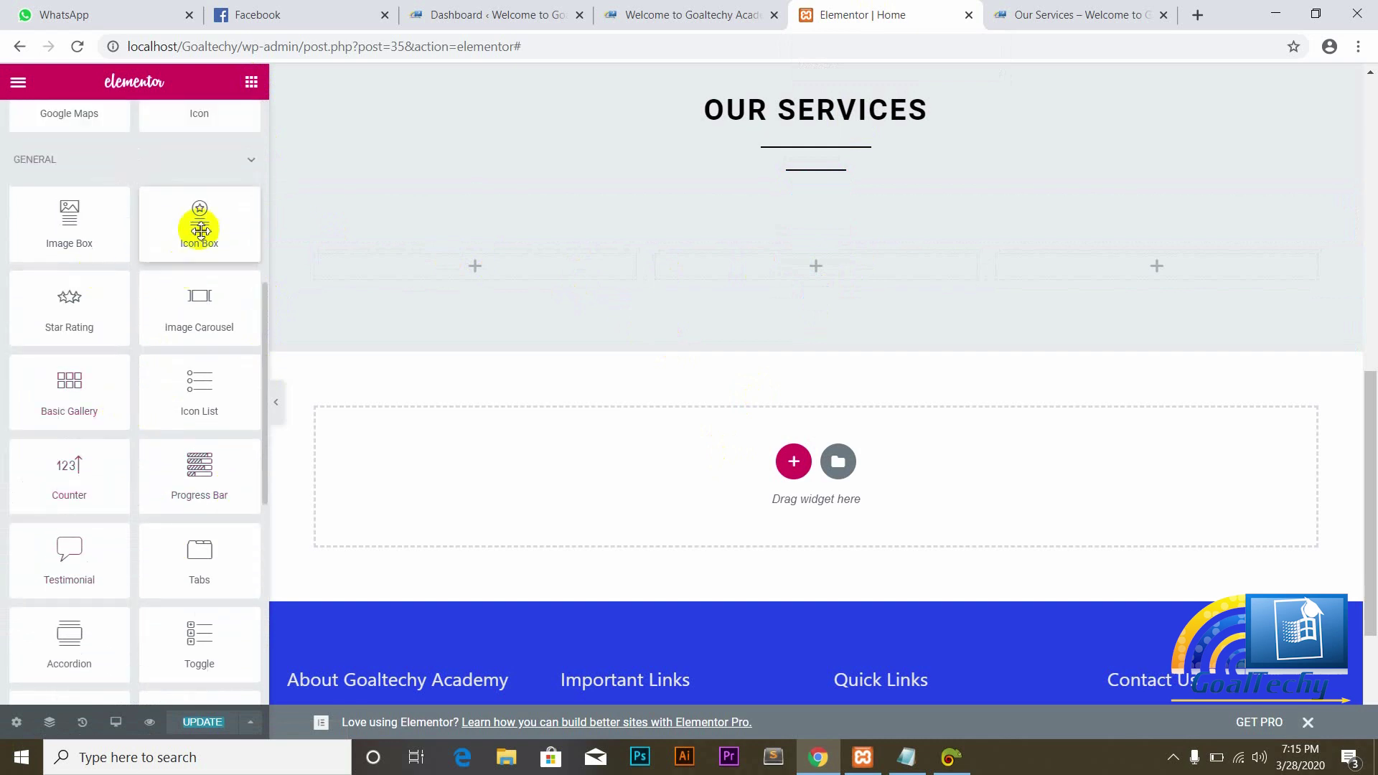
{"action": "left_click_drag", "start_coordinate": [197, 212], "coordinate": [416, 268]}
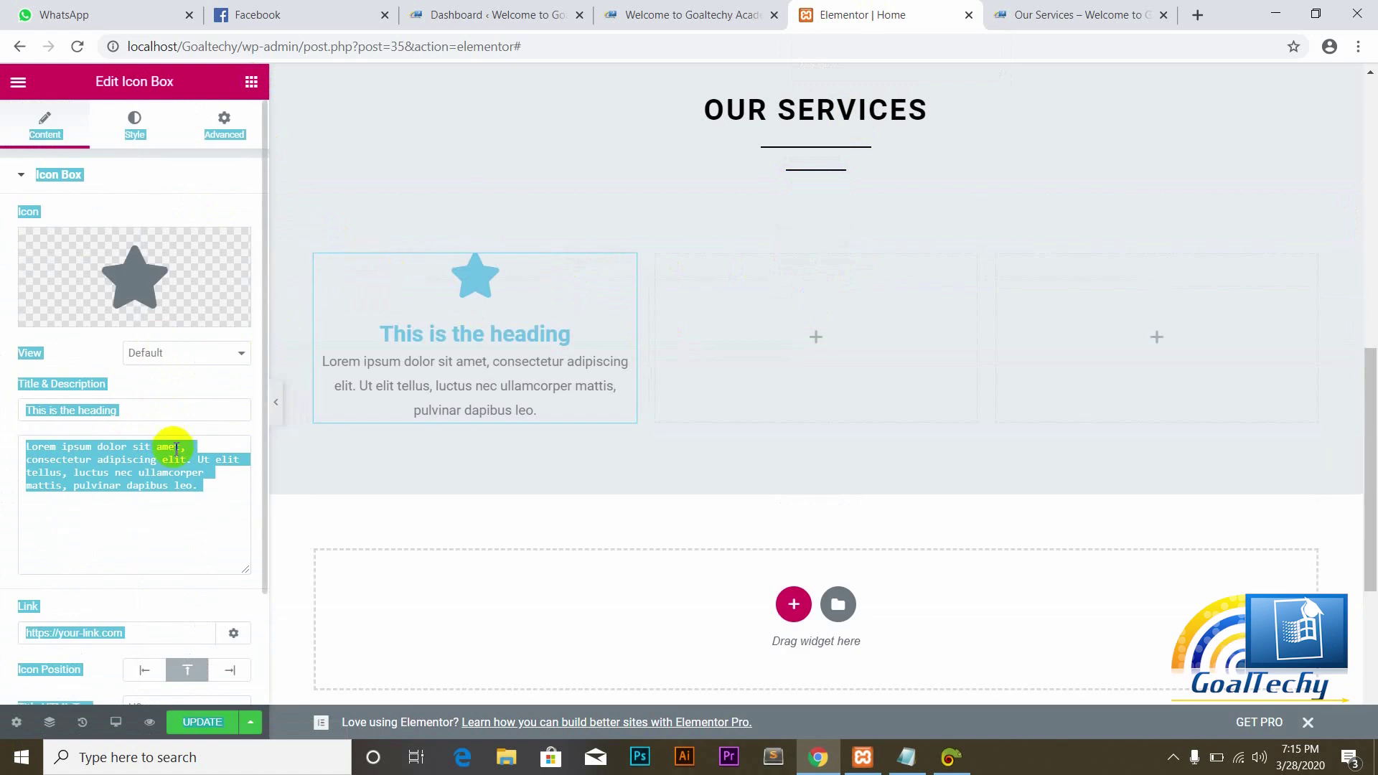
{"action": "left_click", "coordinate": [152, 477]}
{"action": "left_click", "coordinate": [182, 485]}
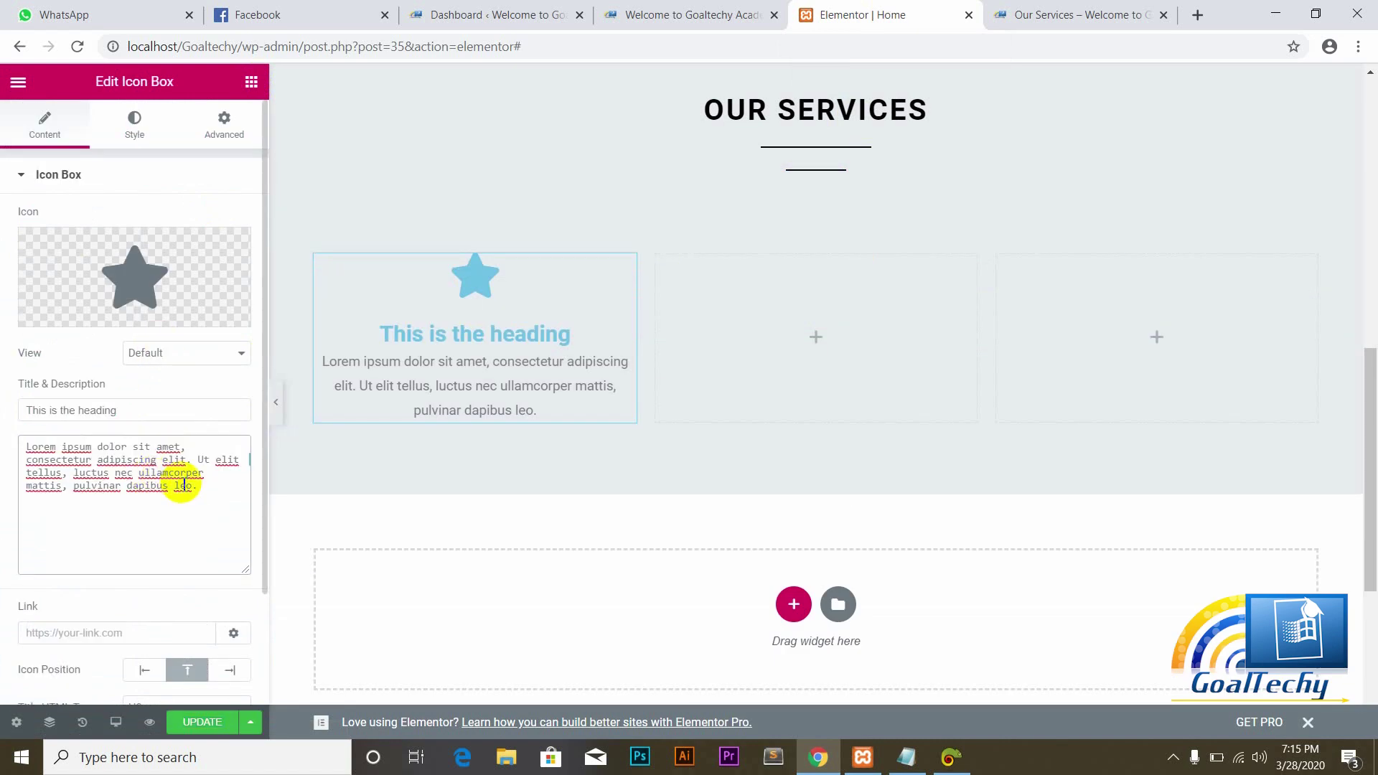
{"action": "key", "text": "ctrl+a"}
{"action": "key", "text": "Delete"}
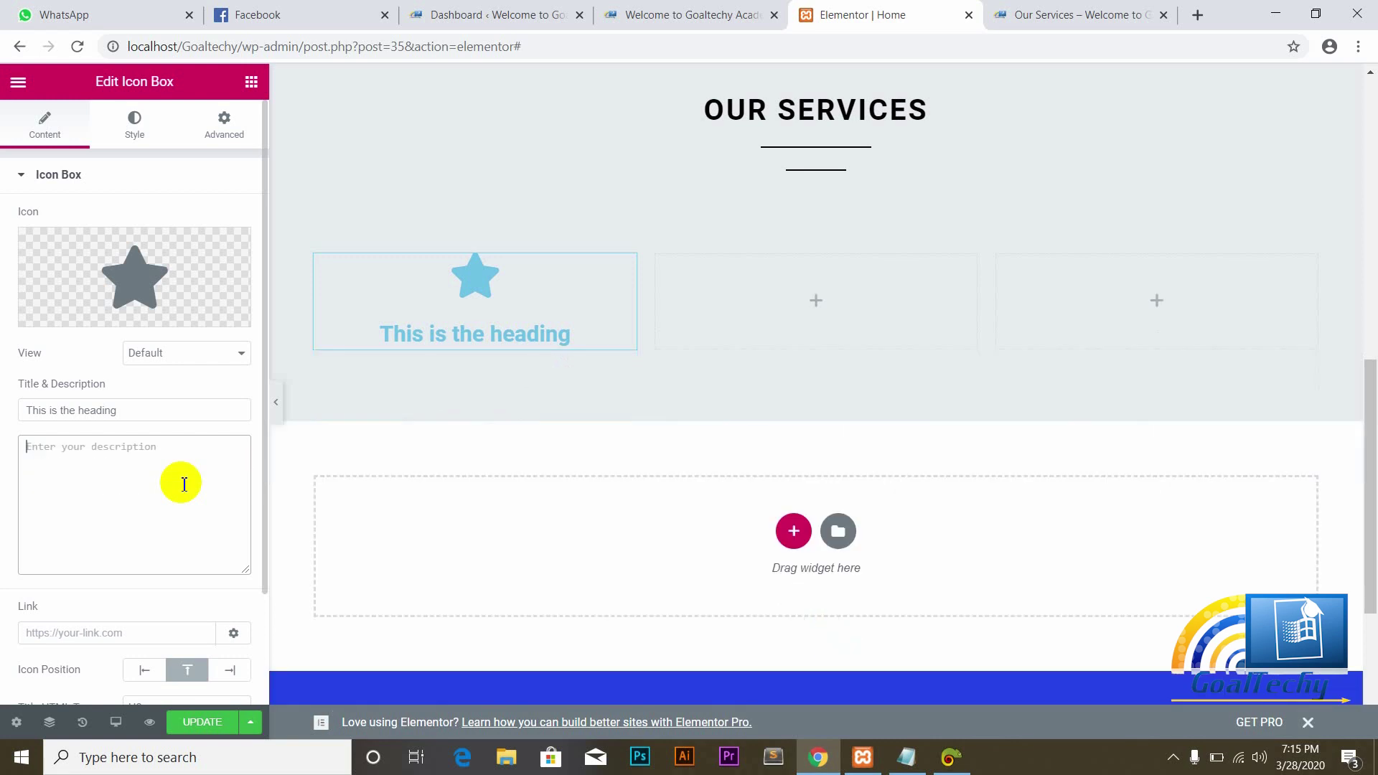
Step: Title the icon box CONSULTING and save the page
{"action": "left_click", "coordinate": [136, 410]}
{"action": "key", "text": "BackSpace"}
{"action": "key", "text": "BackSpace"}
{"action": "key", "text": "BackSpace"}
{"action": "key", "text": "BackSpace"}
{"action": "key", "text": "BackSpace"}
{"action": "key", "text": "BackSpace"}
{"action": "key", "text": "BackSpace"}
{"action": "key", "text": "BackSpace"}
{"action": "key", "text": "BackSpace"}
{"action": "key", "text": "BackSpace"}
{"action": "key", "text": "BackSpace"}
{"action": "key", "text": "BackSpace"}
{"action": "key", "text": "BackSpace"}
{"action": "key", "text": "BackSpace"}
{"action": "key", "text": "BackSpace"}
{"action": "key", "text": "BackSpace"}
{"action": "key", "text": "BackSpace"}
{"action": "key", "text": "BackSpace"}
{"action": "key", "text": "BackSpace"}
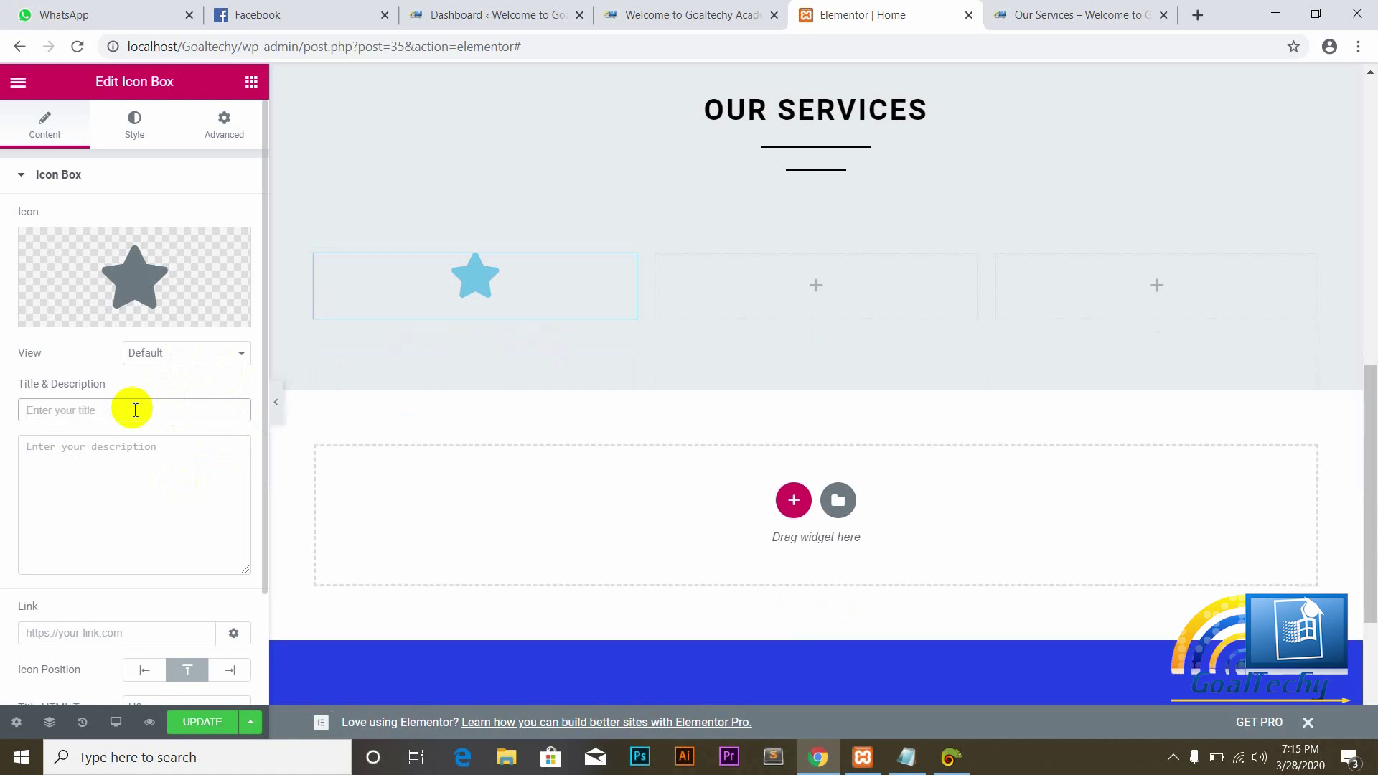
{"action": "type", "text": "CON"}
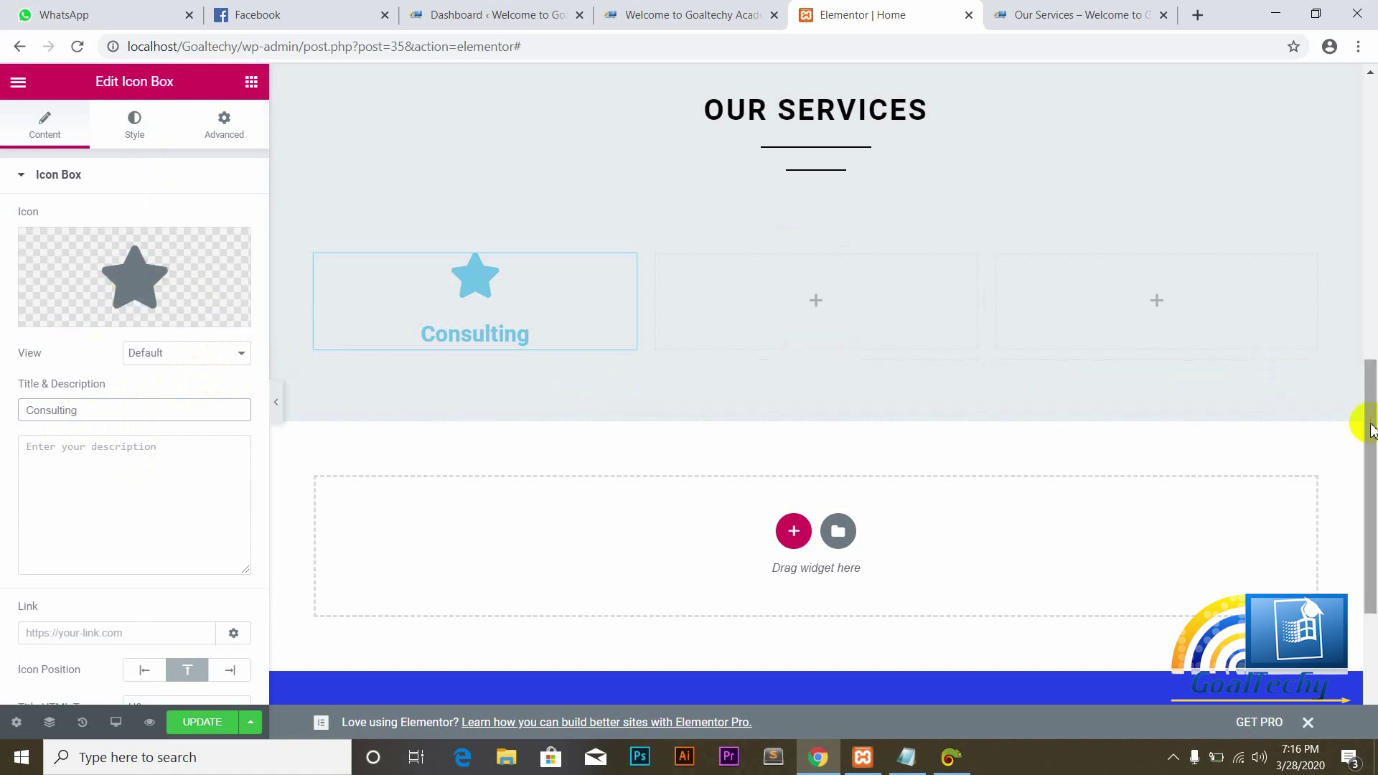
{"action": "left_click_drag", "start_coordinate": [1370, 425], "coordinate": [1052, 471]}
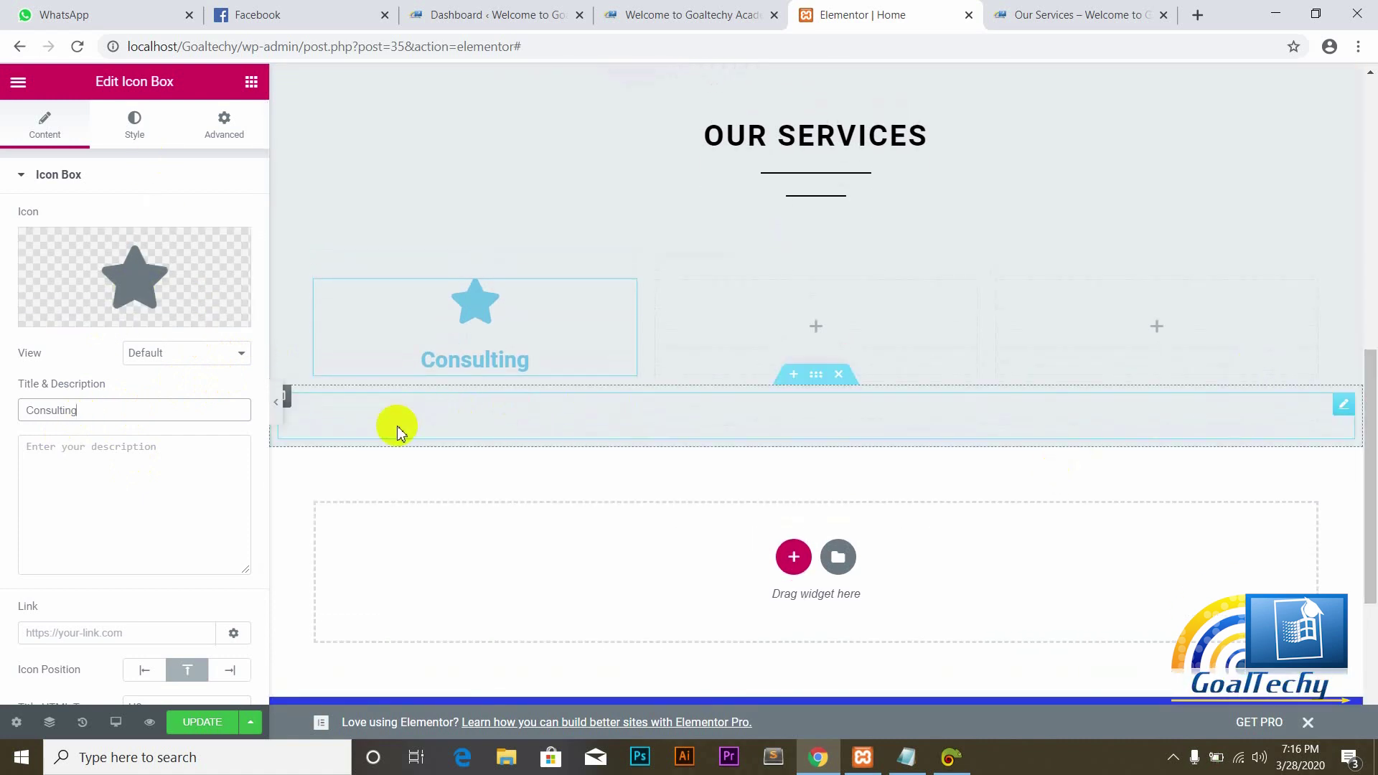
{"action": "left_click", "coordinate": [150, 403]}
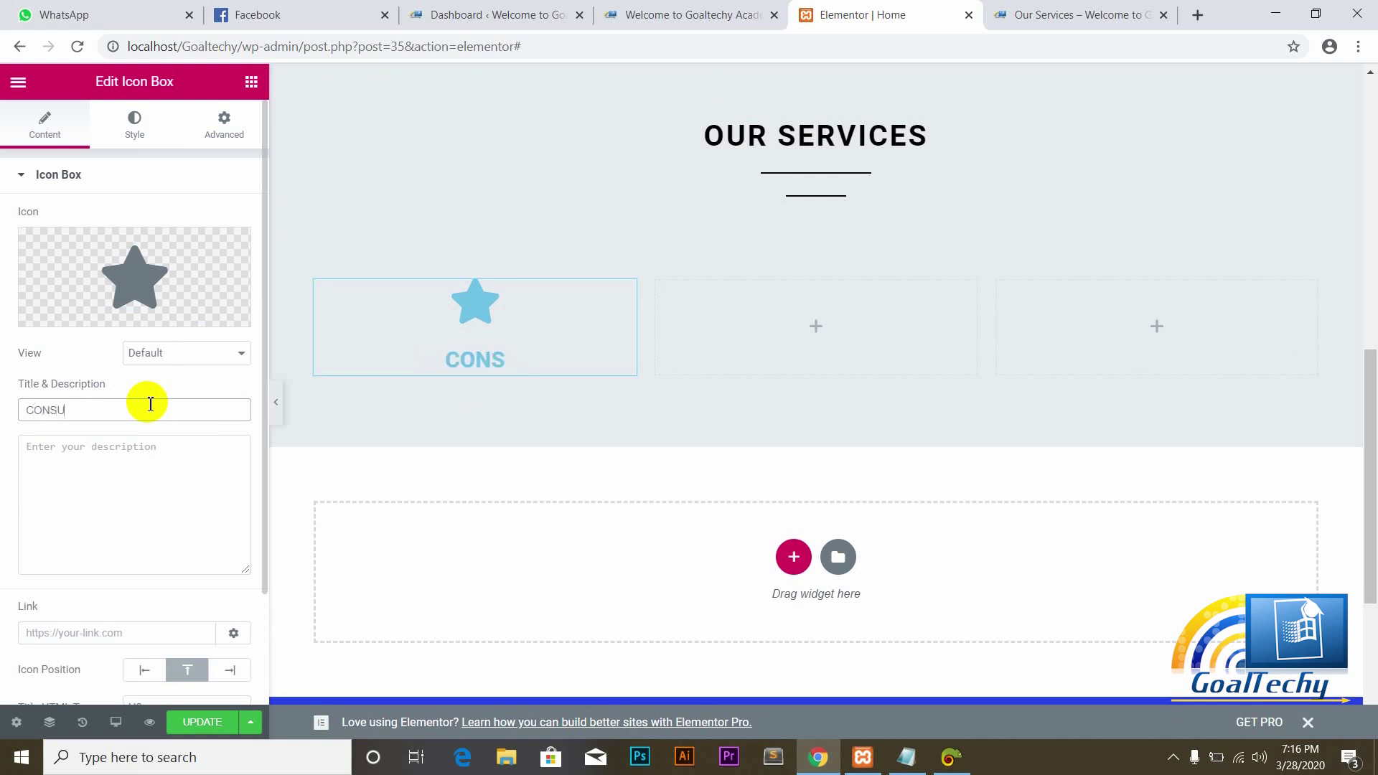
{"action": "type", "text": "CONSULTING"}
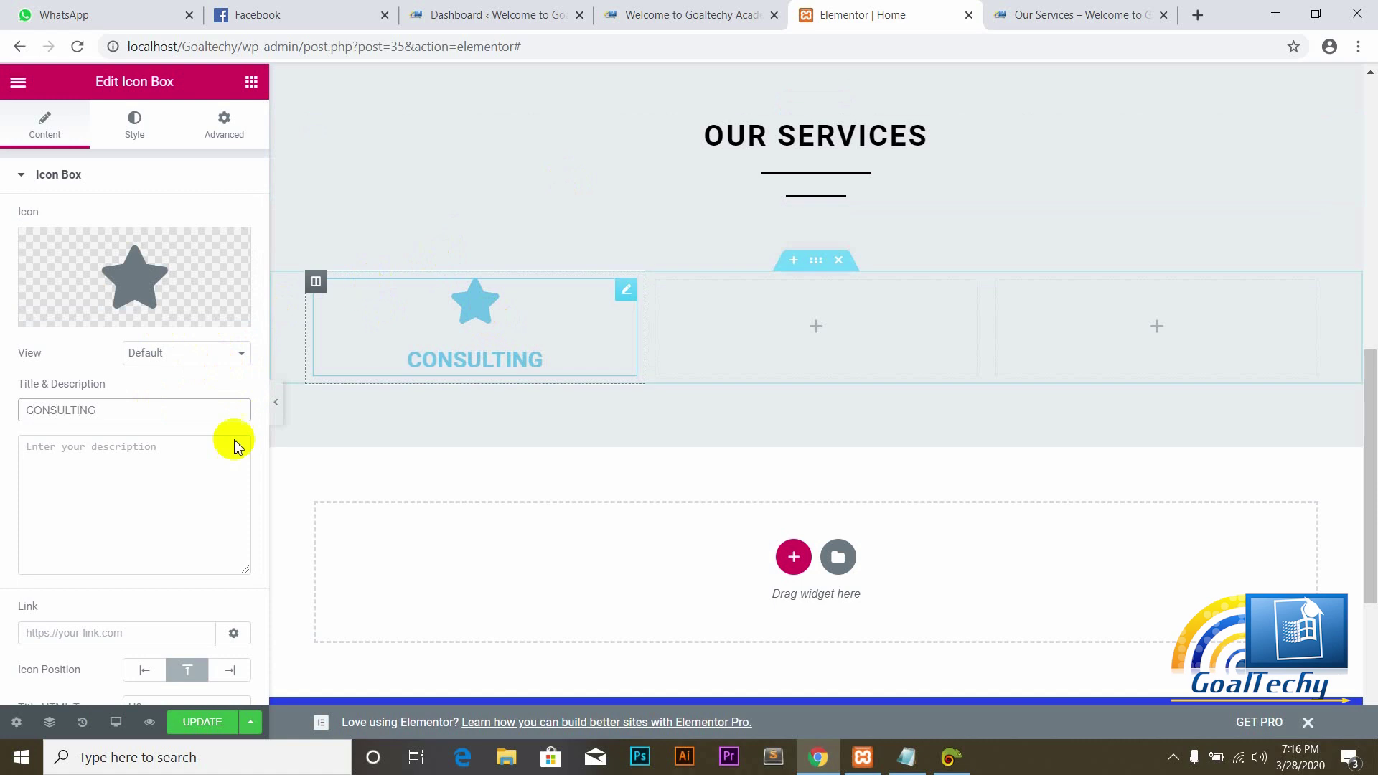
{"action": "left_click", "coordinate": [201, 722]}
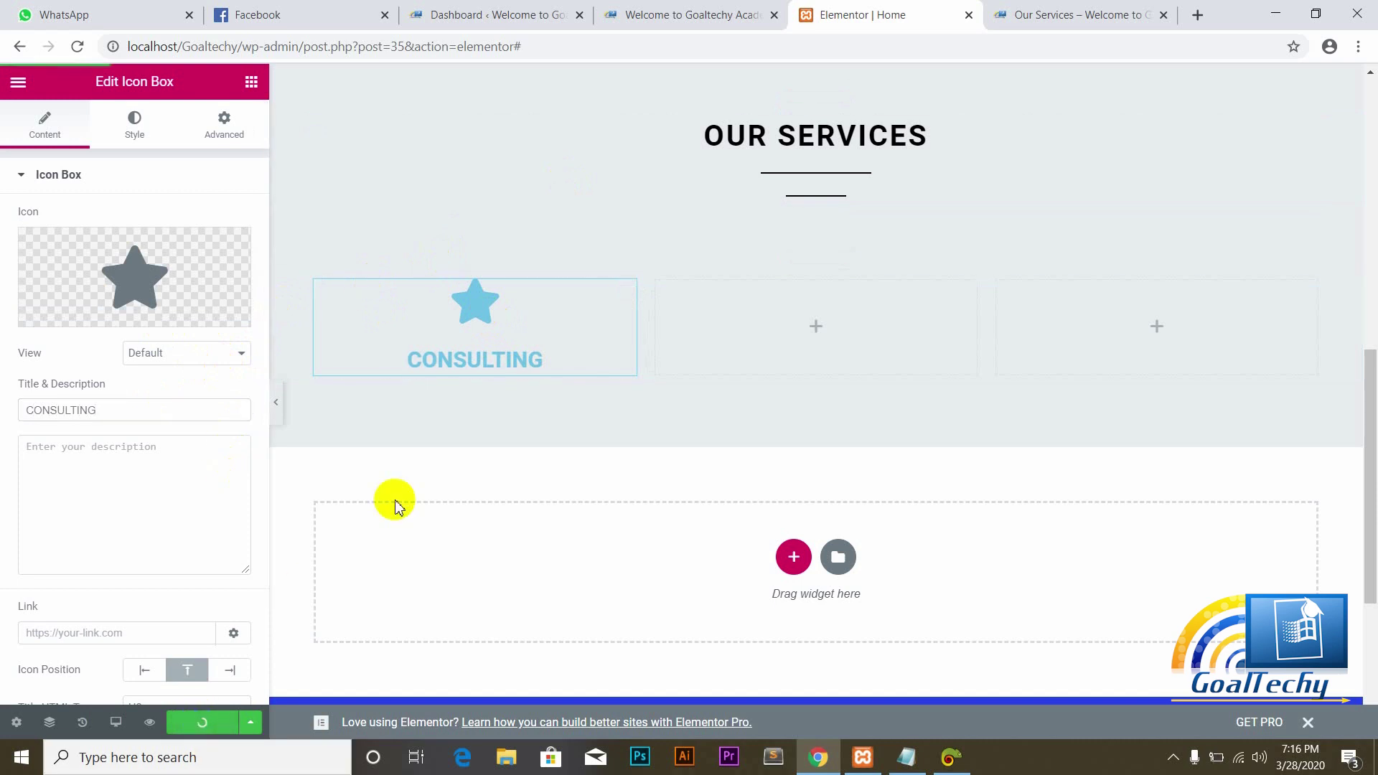
{"action": "left_click", "coordinate": [689, 15]}
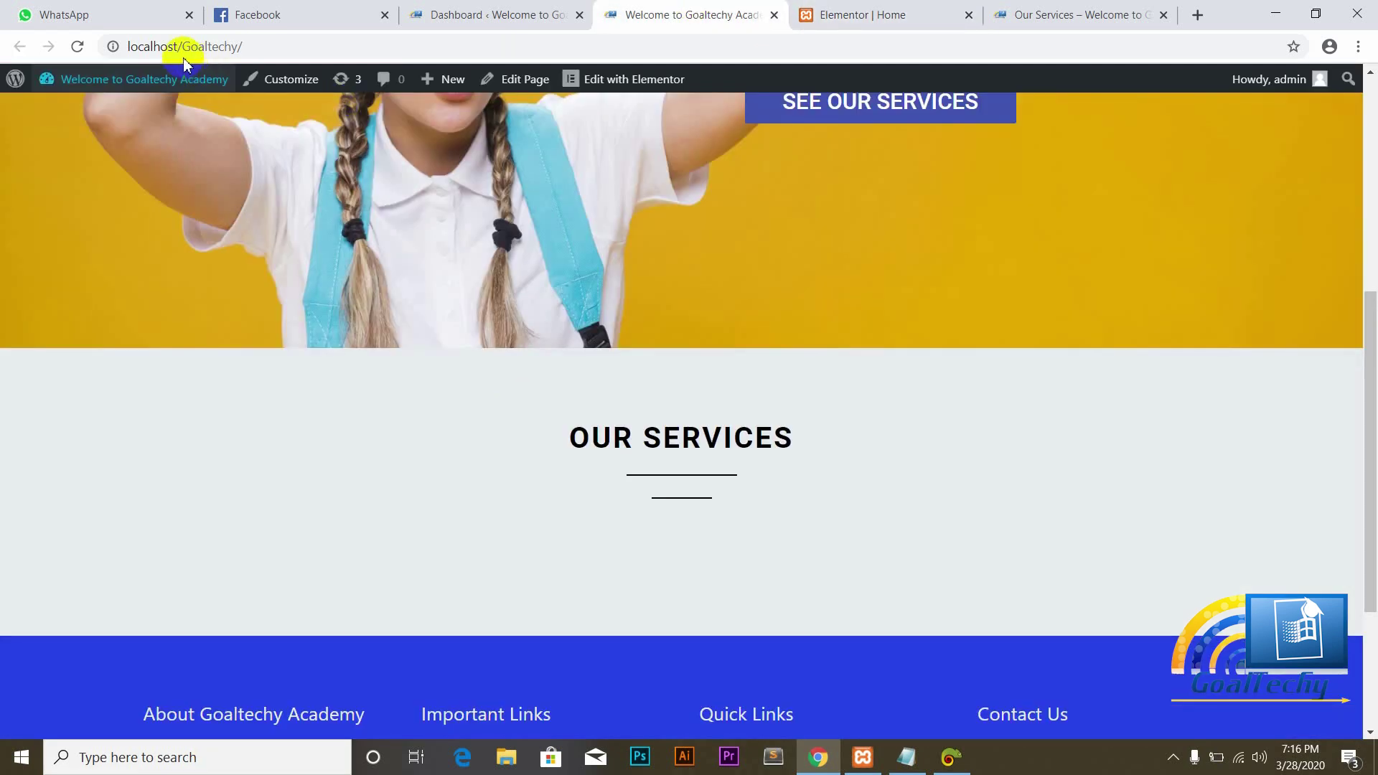
{"action": "left_click", "coordinate": [77, 46]}
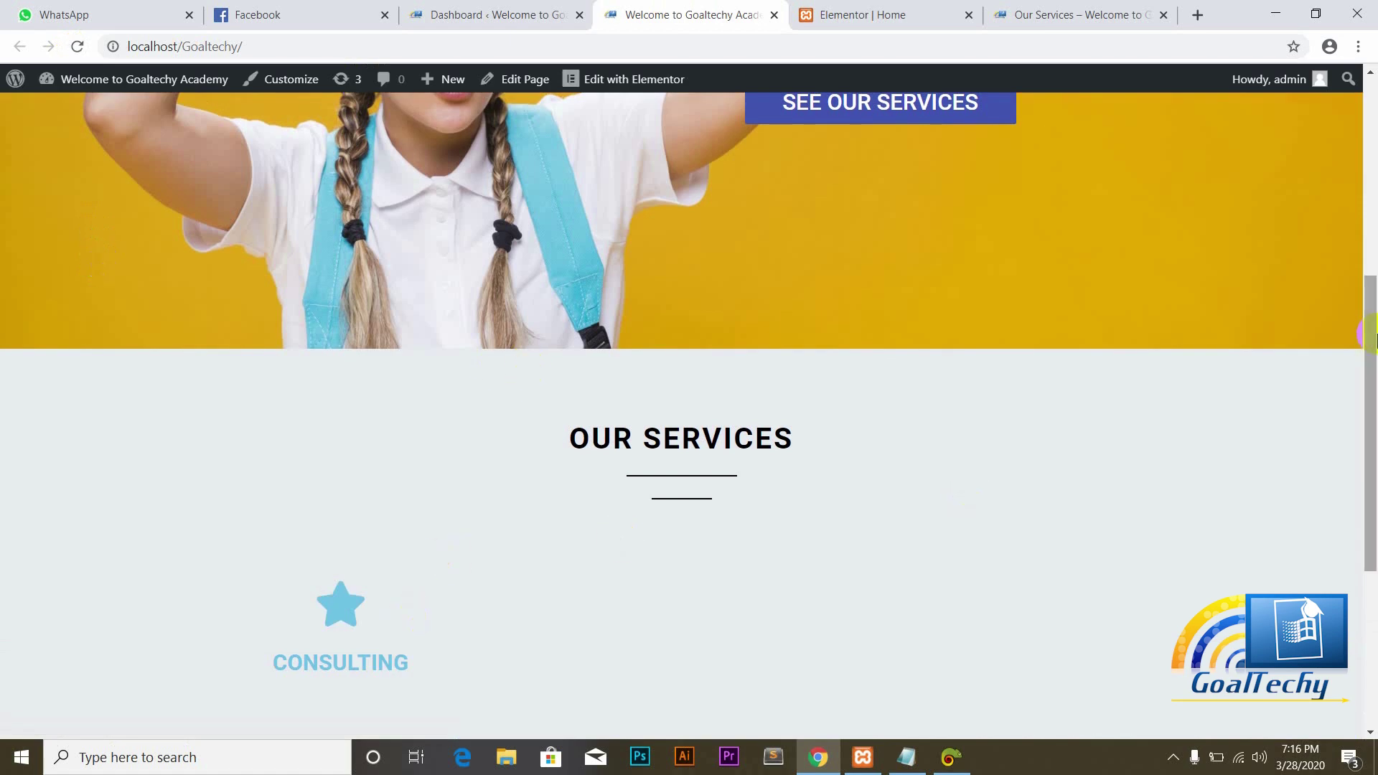
{"action": "left_click_drag", "start_coordinate": [1371, 333], "coordinate": [1114, 409]}
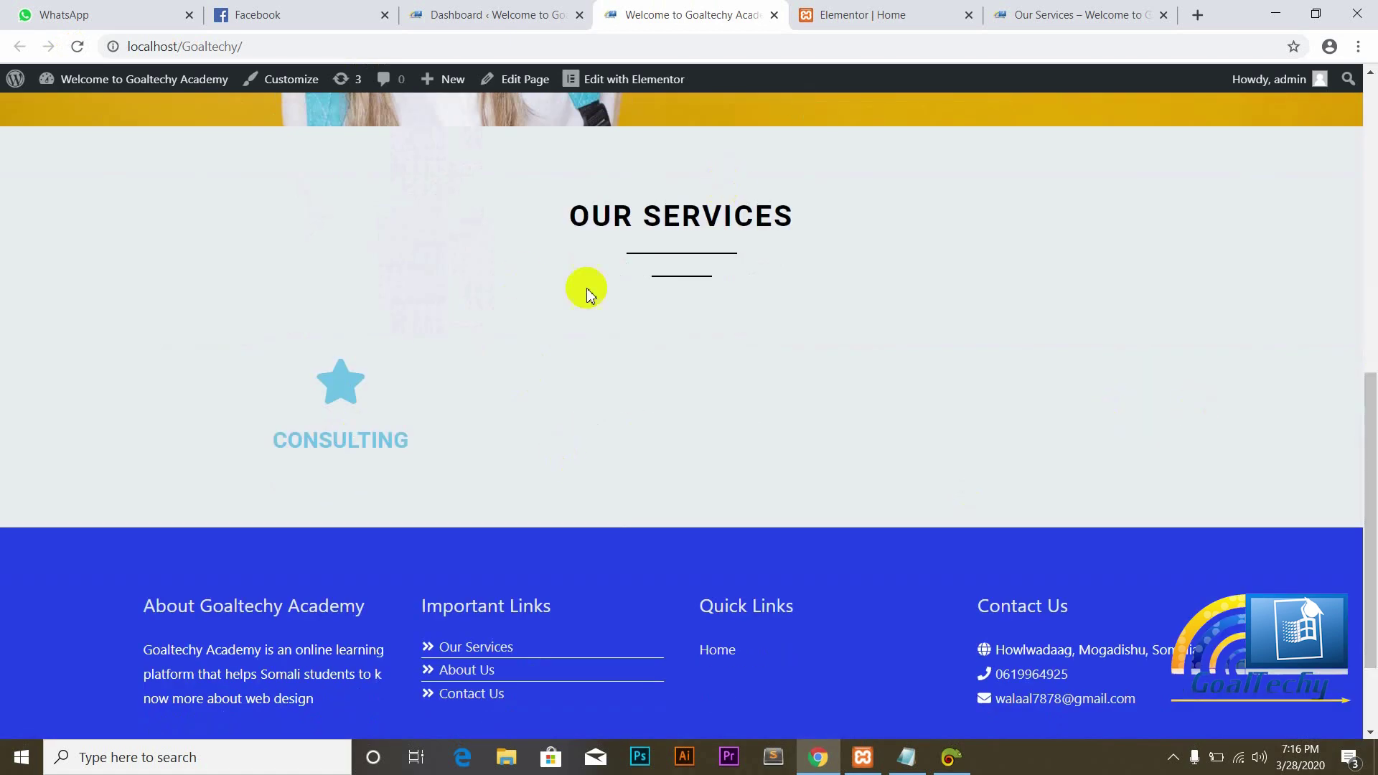
{"action": "left_click", "coordinate": [806, 11]}
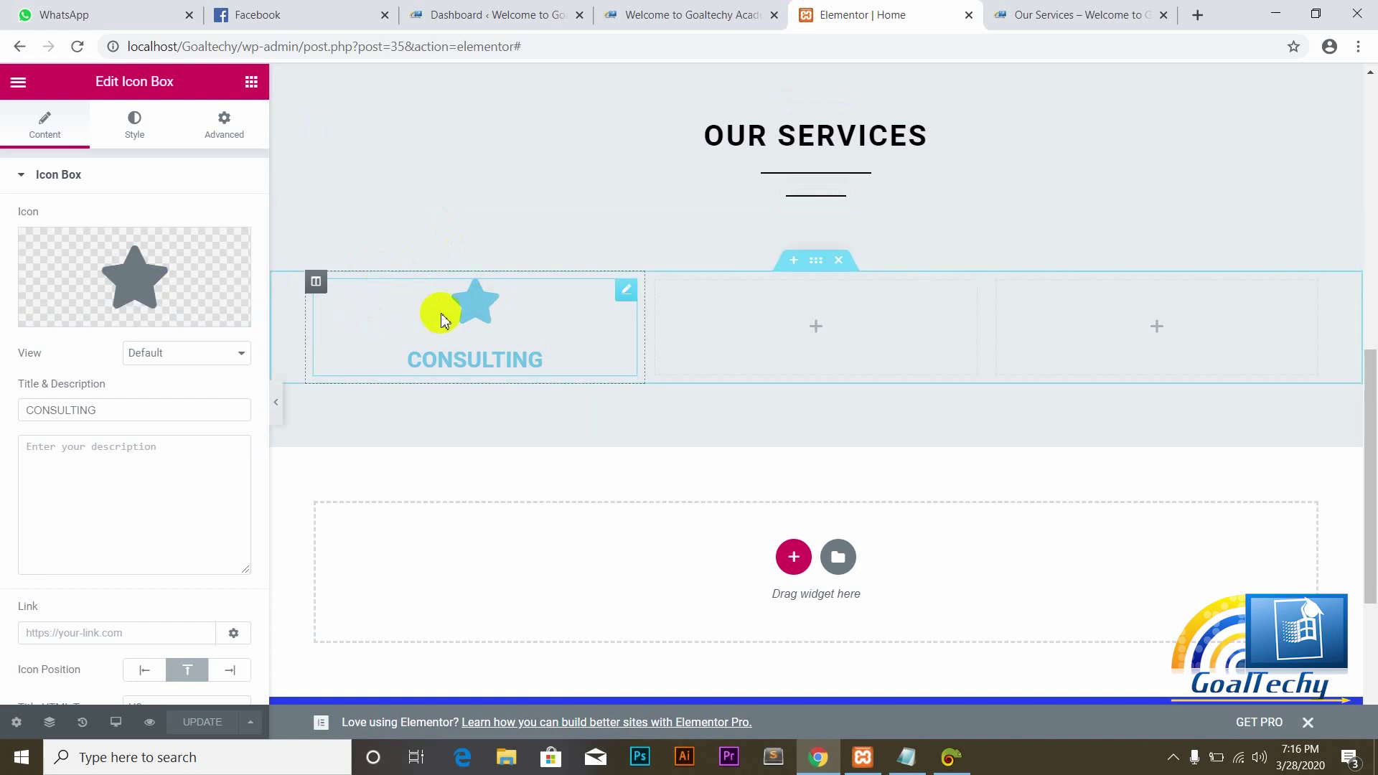
Step: Set the CONSULTING title colour to dark navy #071247 and update the page
{"action": "left_click", "coordinate": [135, 130]}
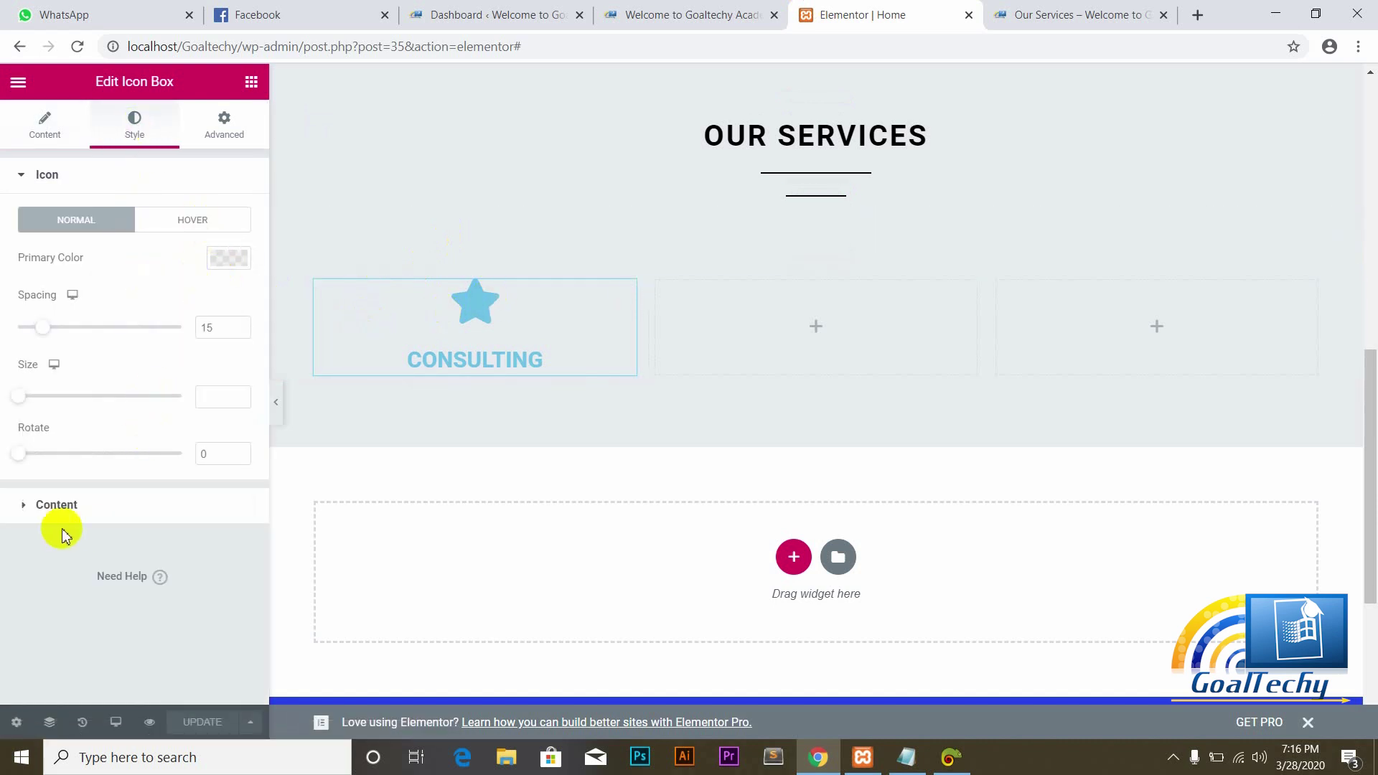
{"action": "left_click", "coordinate": [22, 505]}
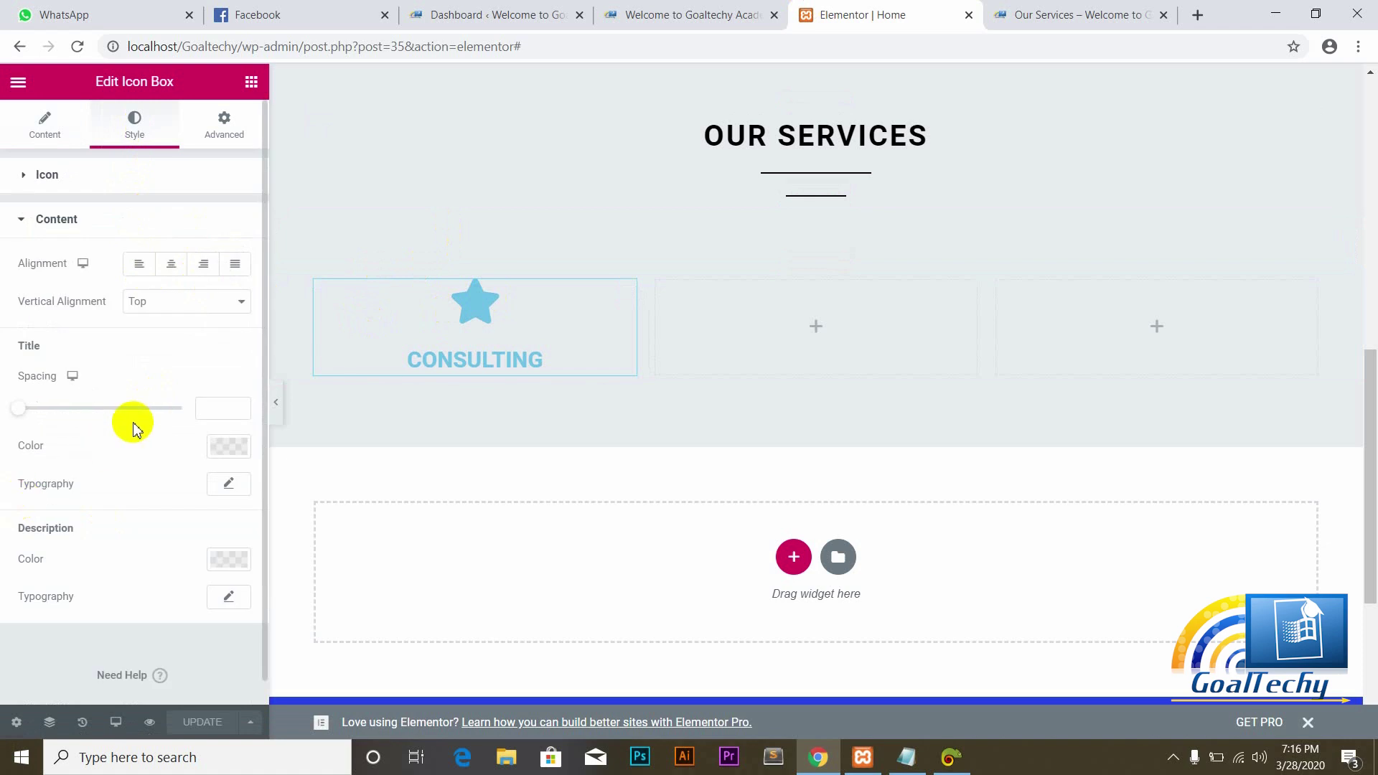
{"action": "left_click", "coordinate": [221, 448]}
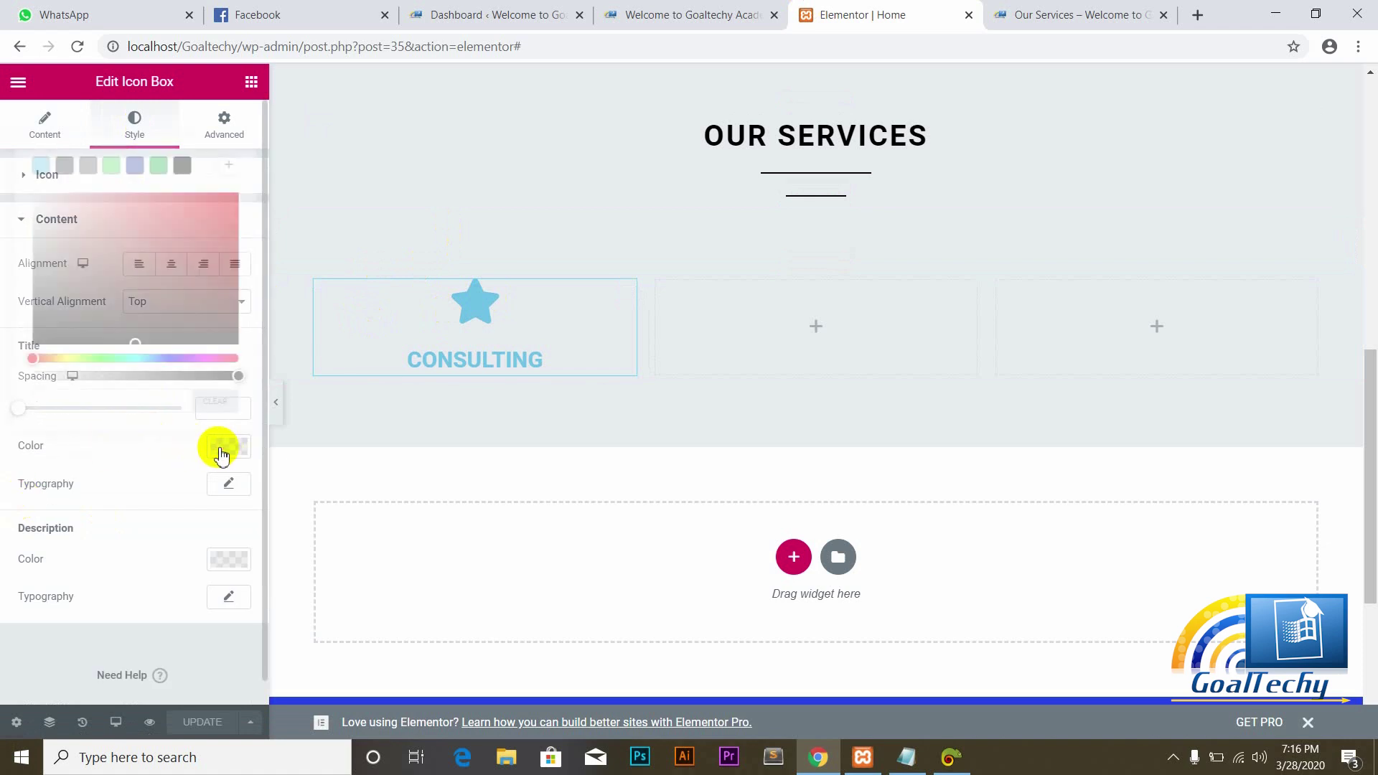
{"action": "left_click", "coordinate": [183, 167]}
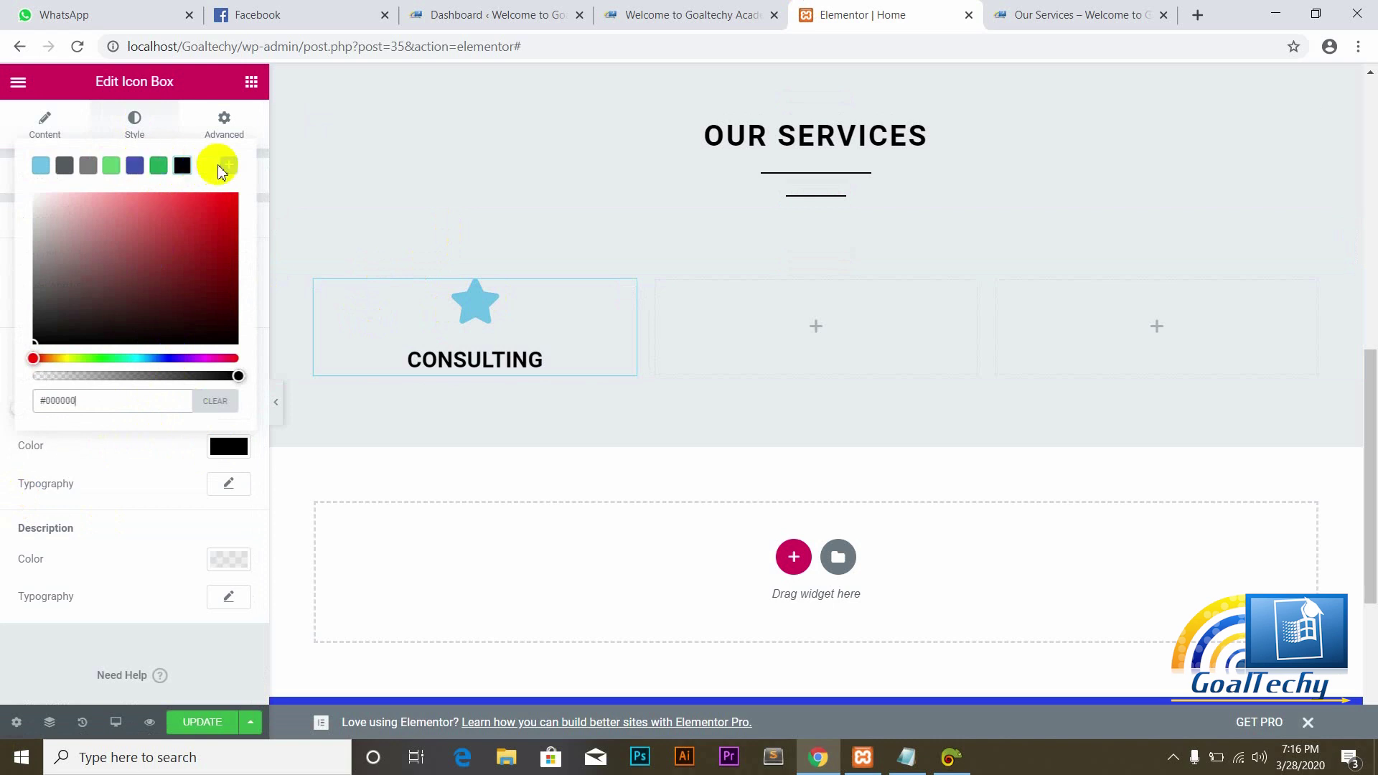
{"action": "left_click", "coordinate": [205, 168]}
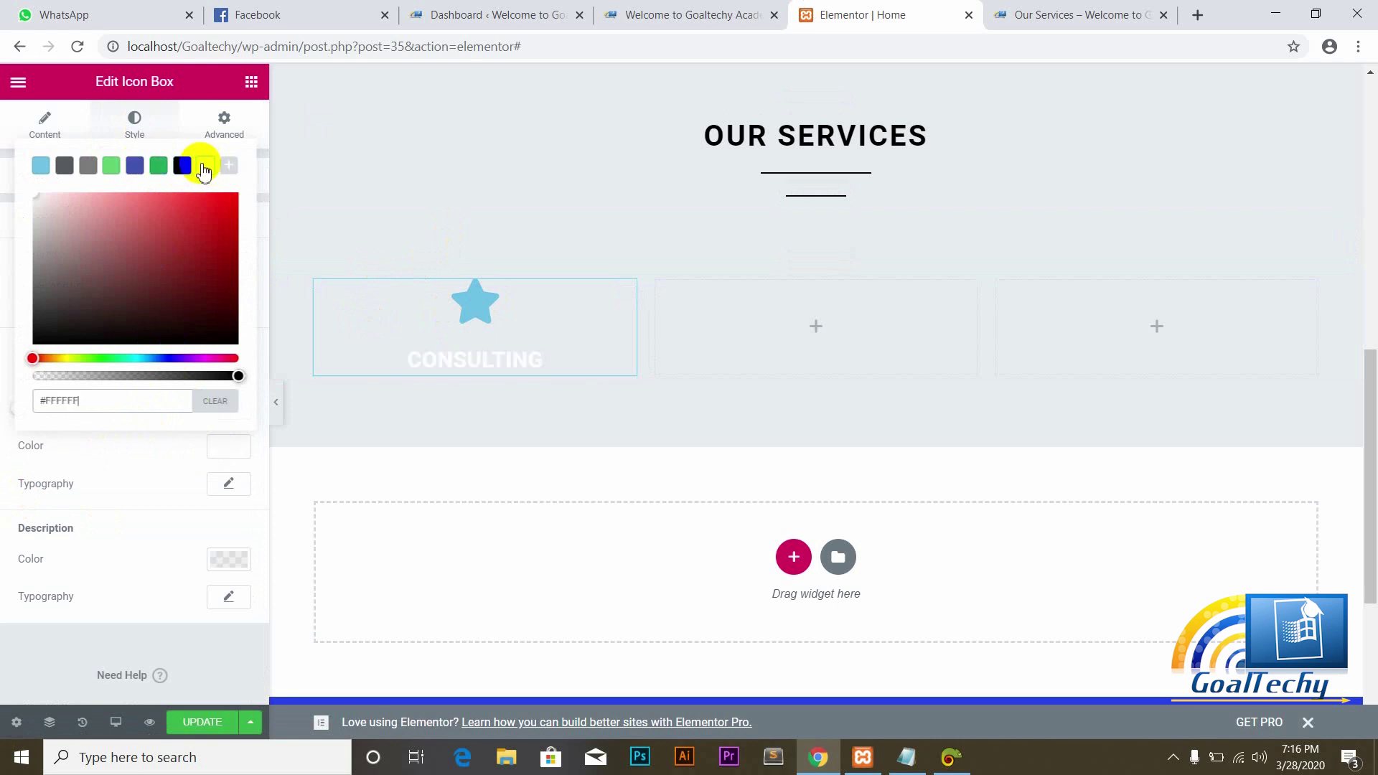
{"action": "left_click", "coordinate": [136, 166]}
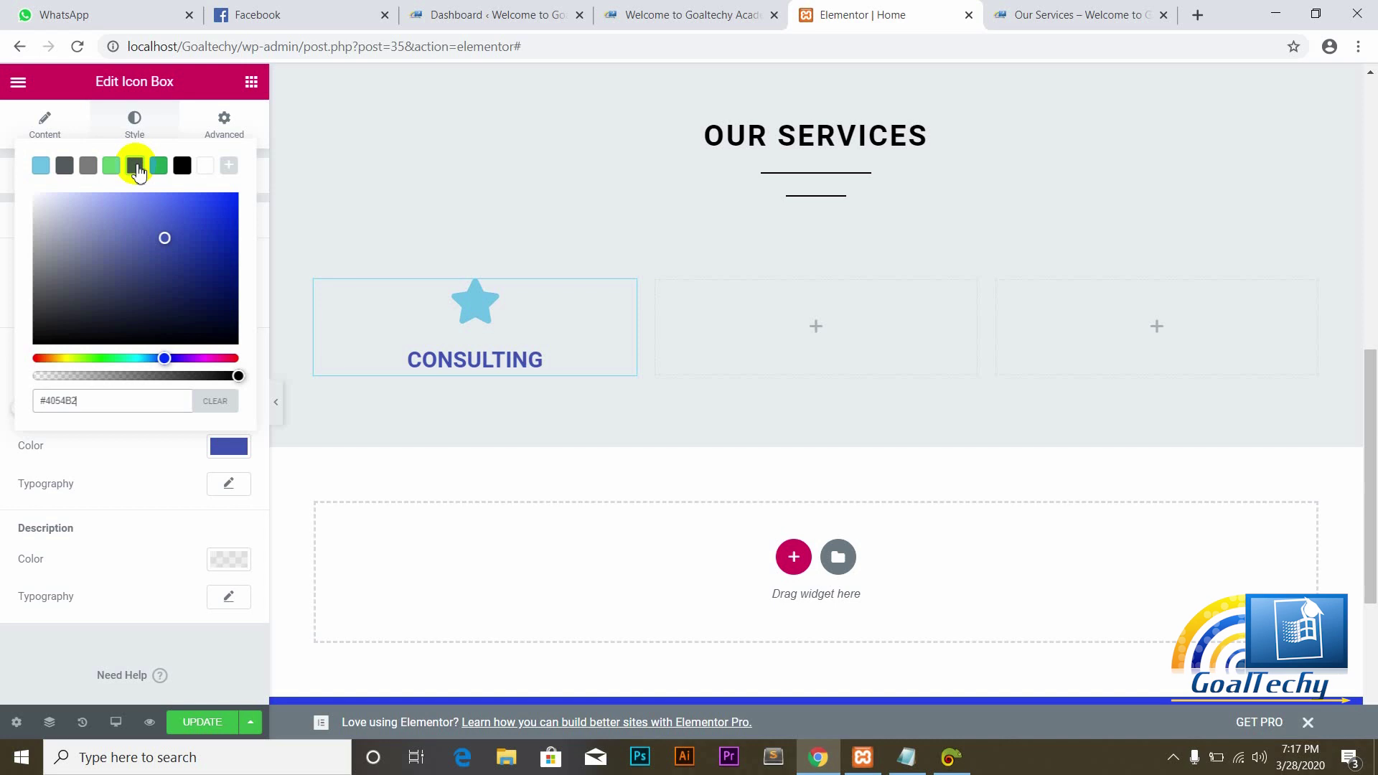
{"action": "left_click", "coordinate": [220, 305]}
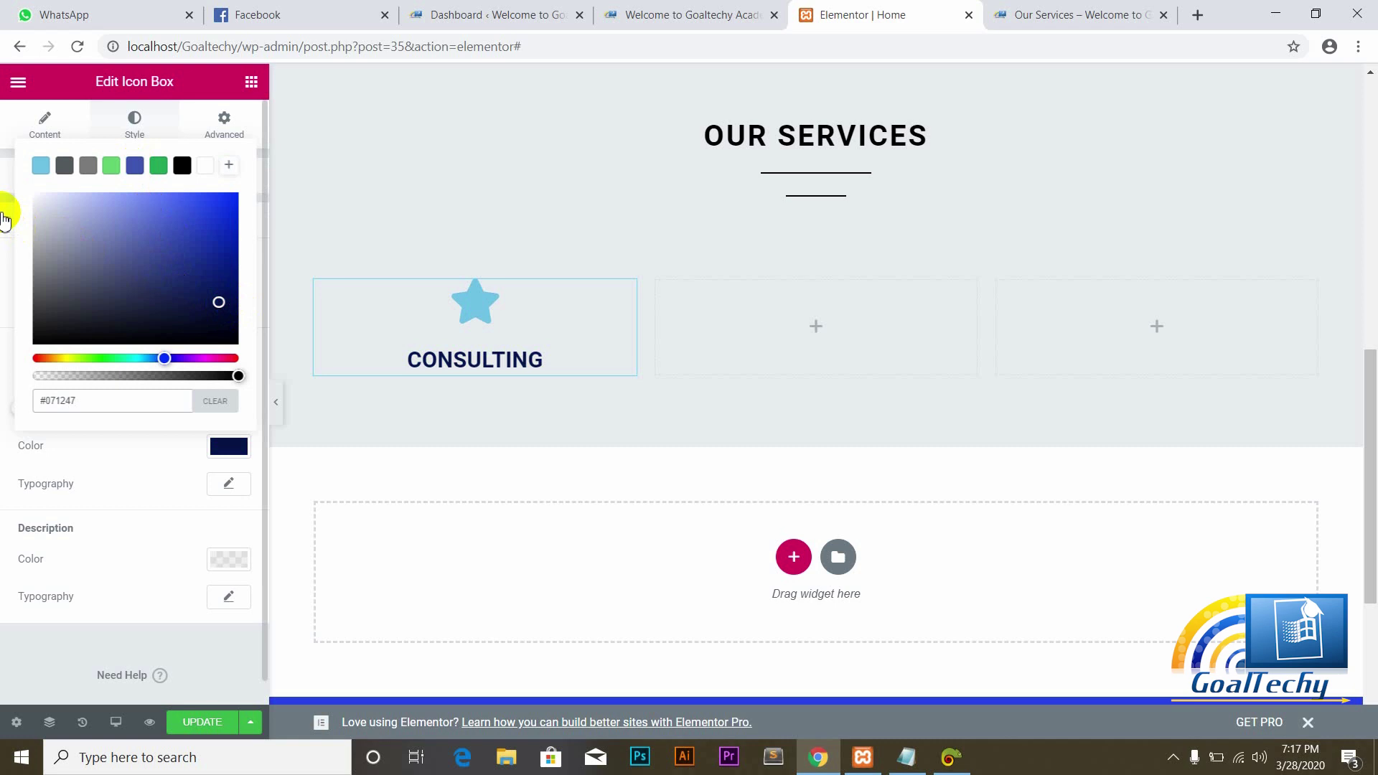
{"action": "left_click", "coordinate": [385, 333]}
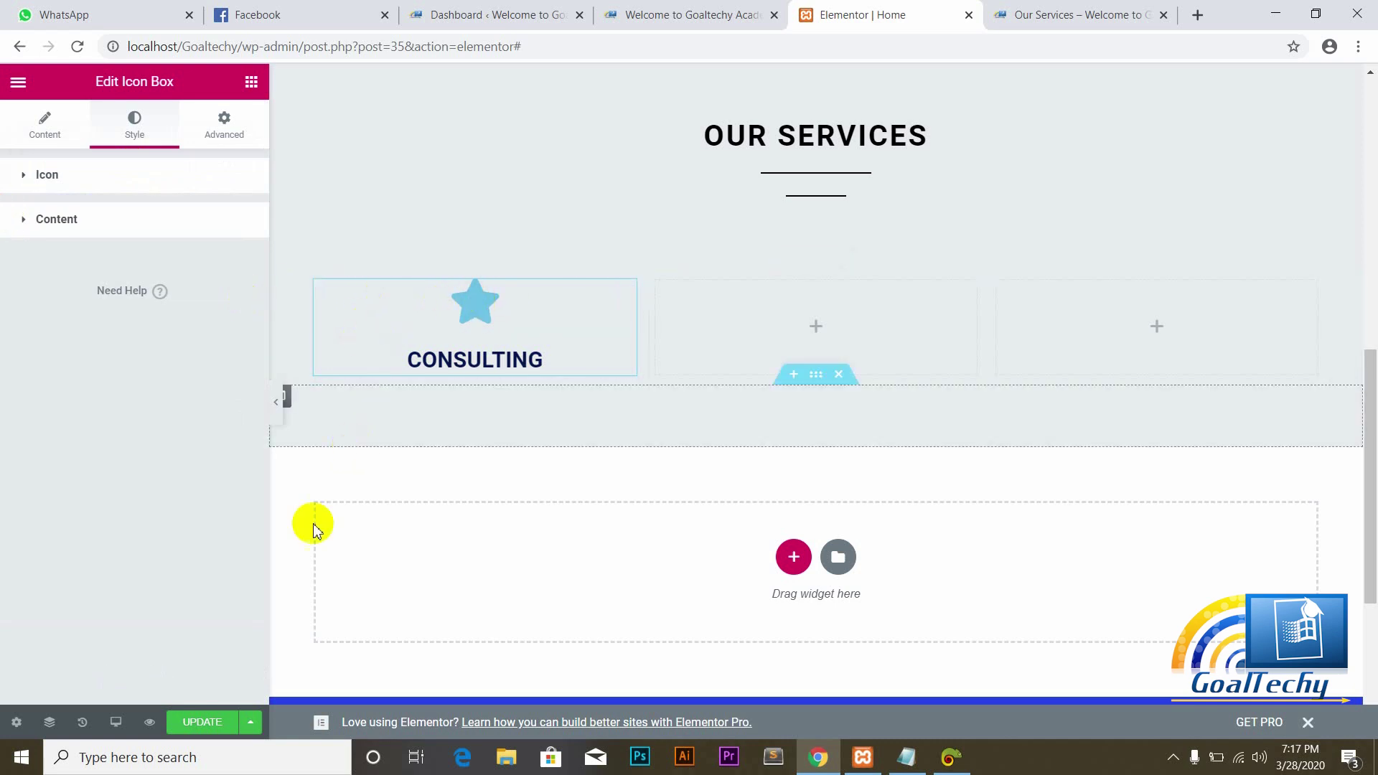
{"action": "left_click", "coordinate": [210, 728]}
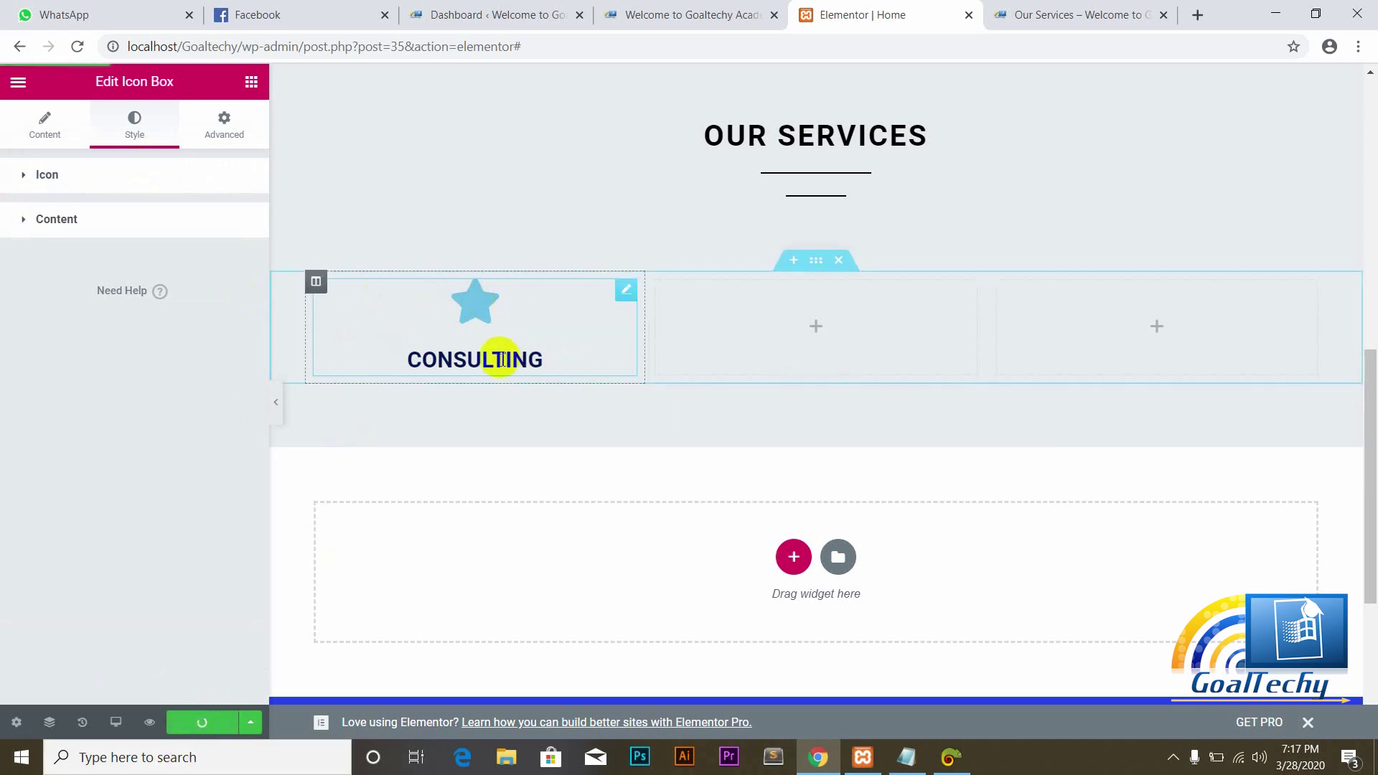
Step: Reload the live site to check the navy title, then open flaticon.com in a new tab
{"action": "left_click", "coordinate": [745, 10]}
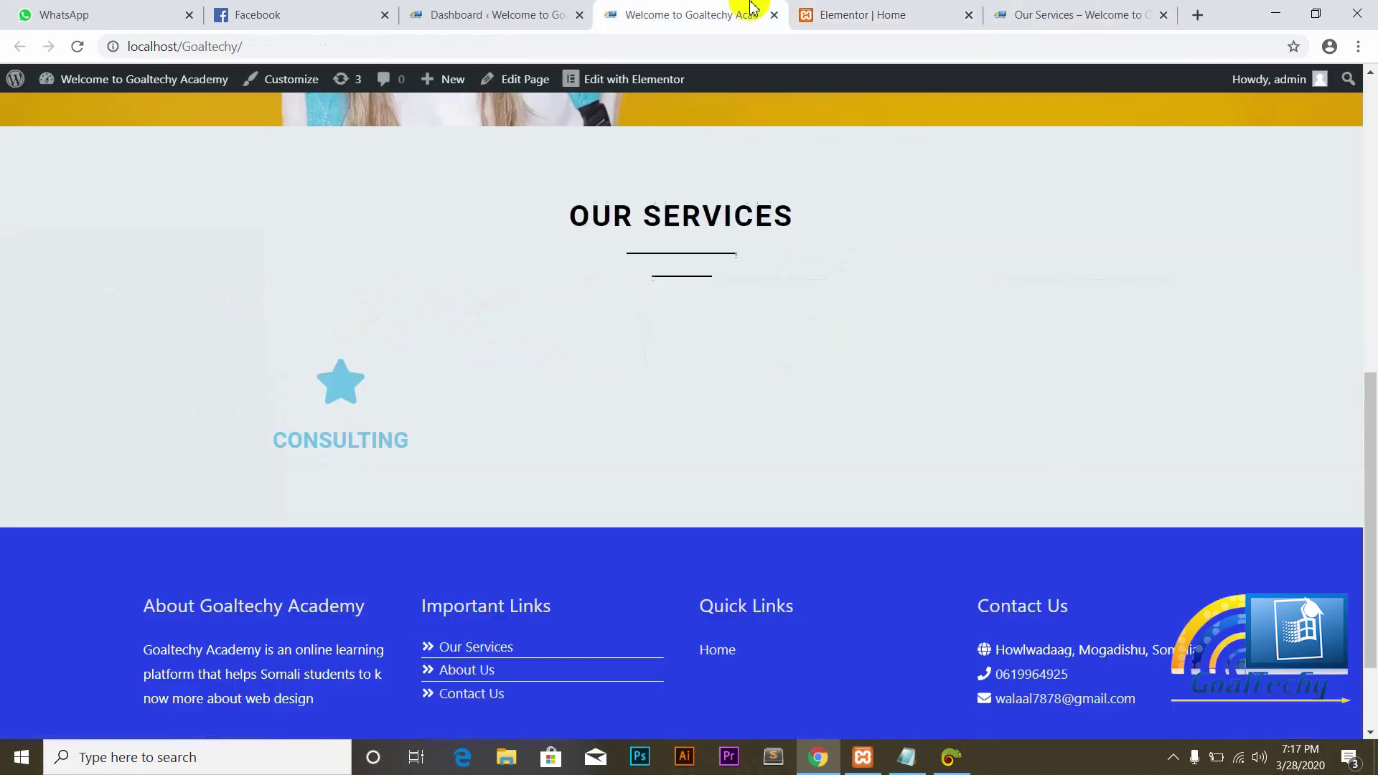
{"action": "left_click", "coordinate": [77, 47]}
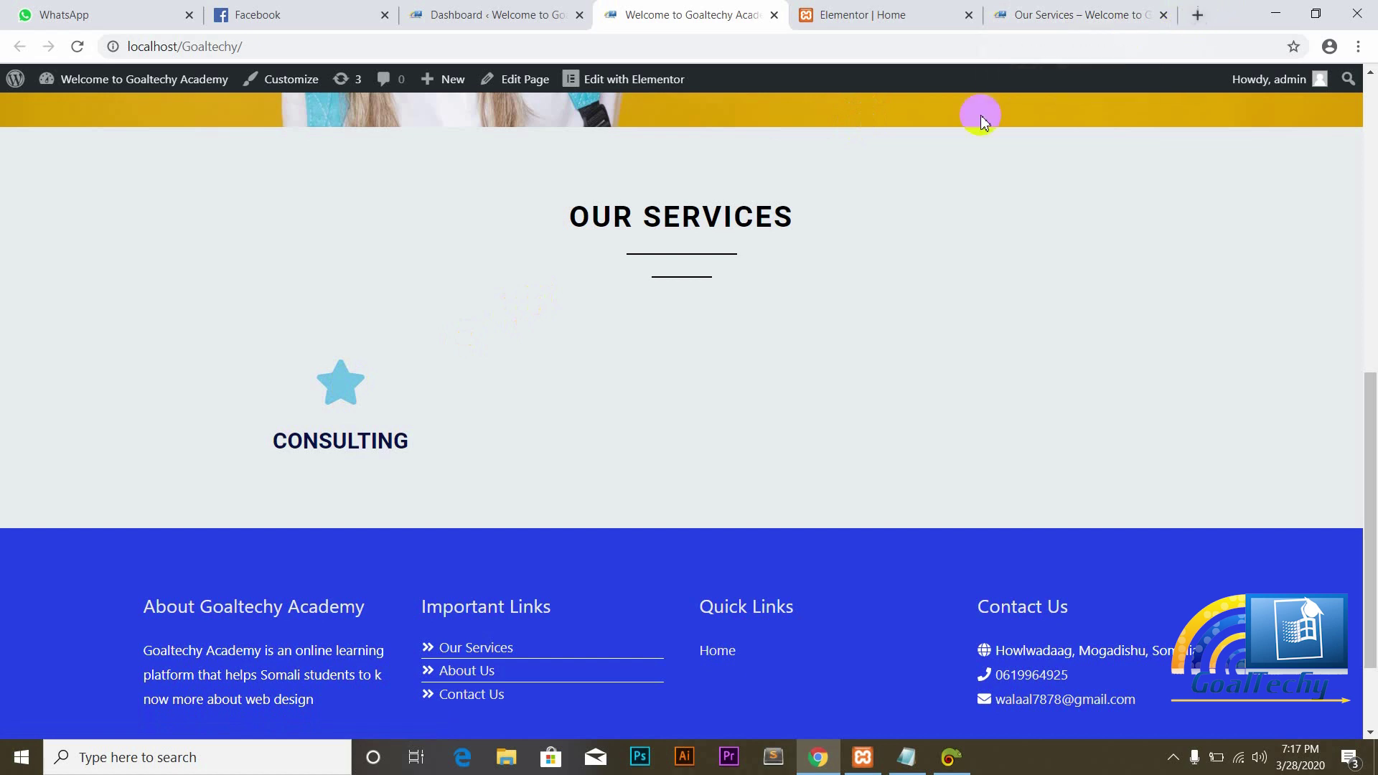
{"action": "left_click", "coordinate": [1198, 15]}
{"action": "type", "text": "FLA"}
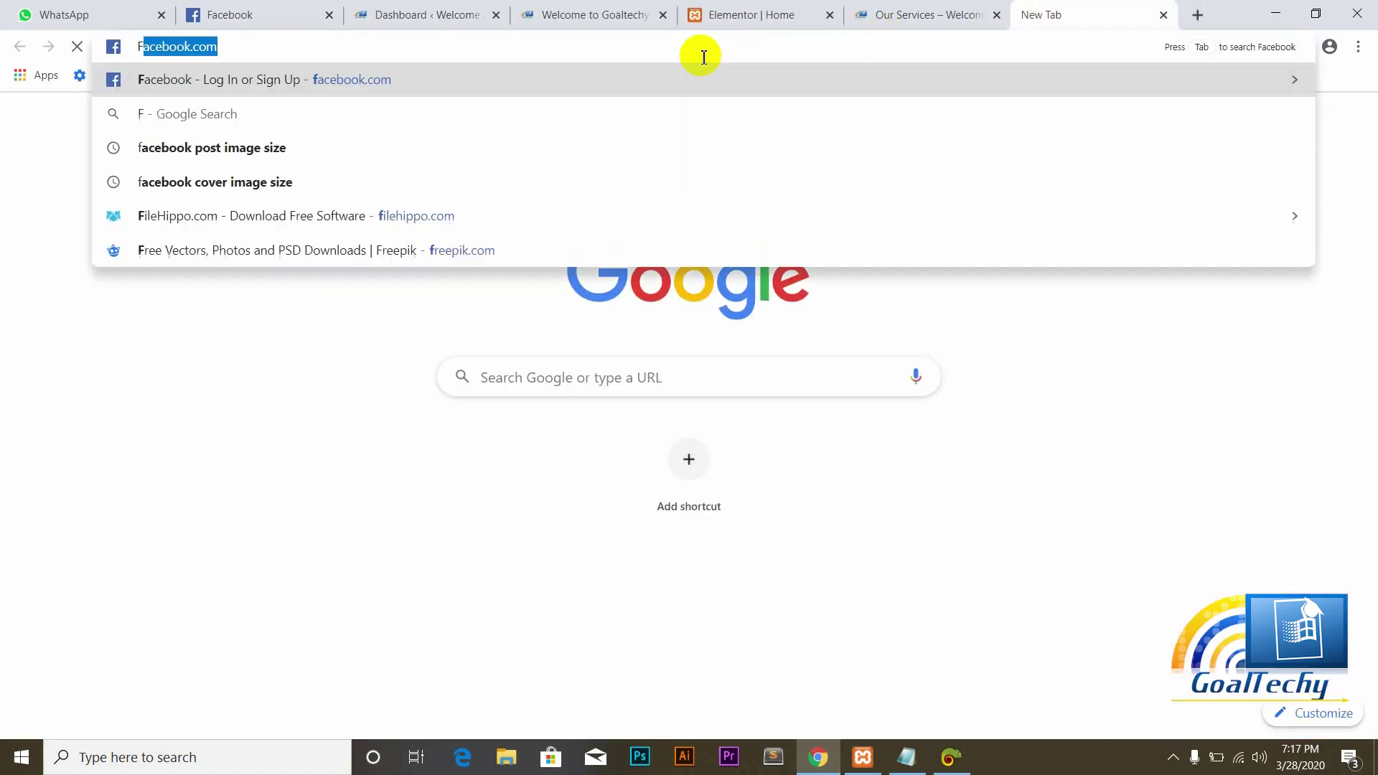
{"action": "key", "text": "BackSpace"}
{"action": "key", "text": "BackSpace"}
{"action": "key", "text": "BackSpace"}
{"action": "key", "text": "BackSpace"}
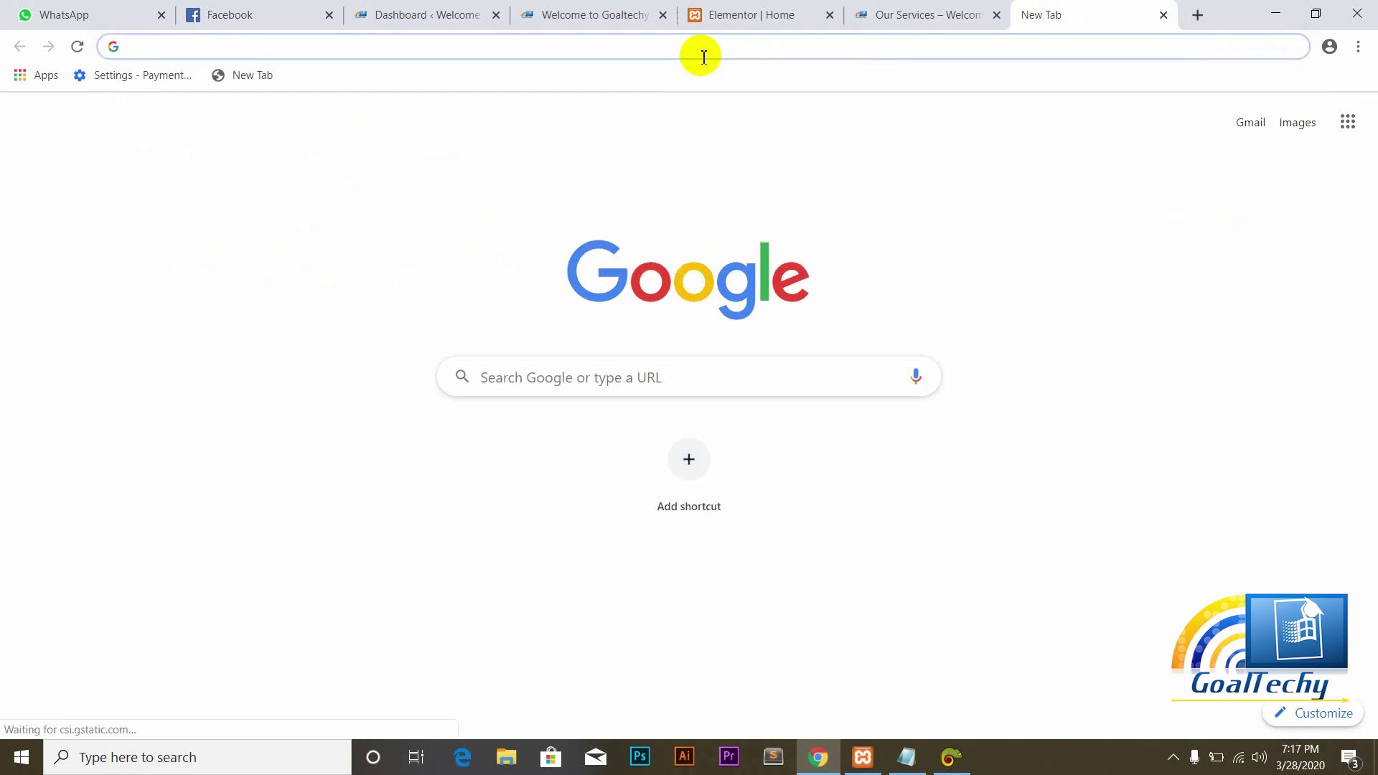
{"action": "type", "text": "flatico"}
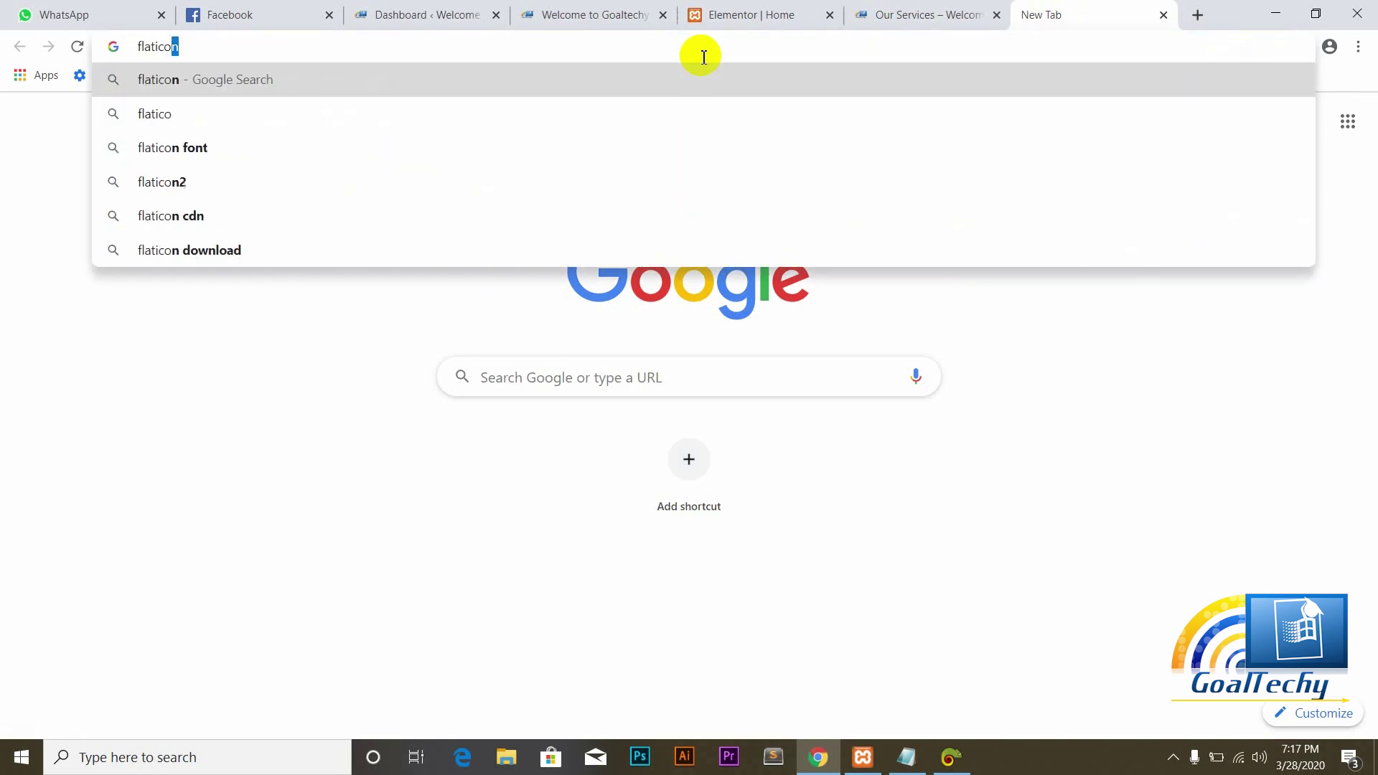
{"action": "type", "text": "n"}
{"action": "key", "text": "Return"}
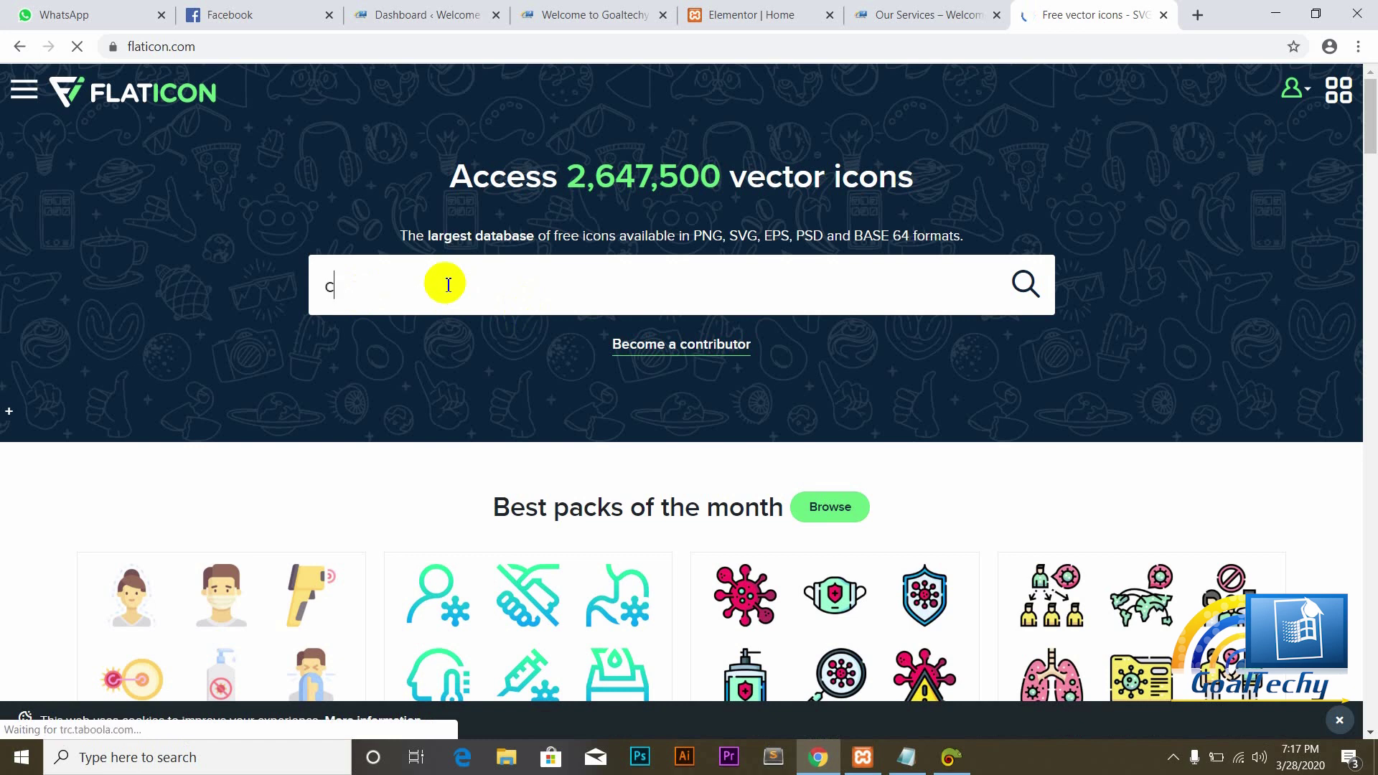
Step: Search Flaticon for business consulting icons and dismiss the premium promotion popup
{"action": "type", "text": "nsul"}
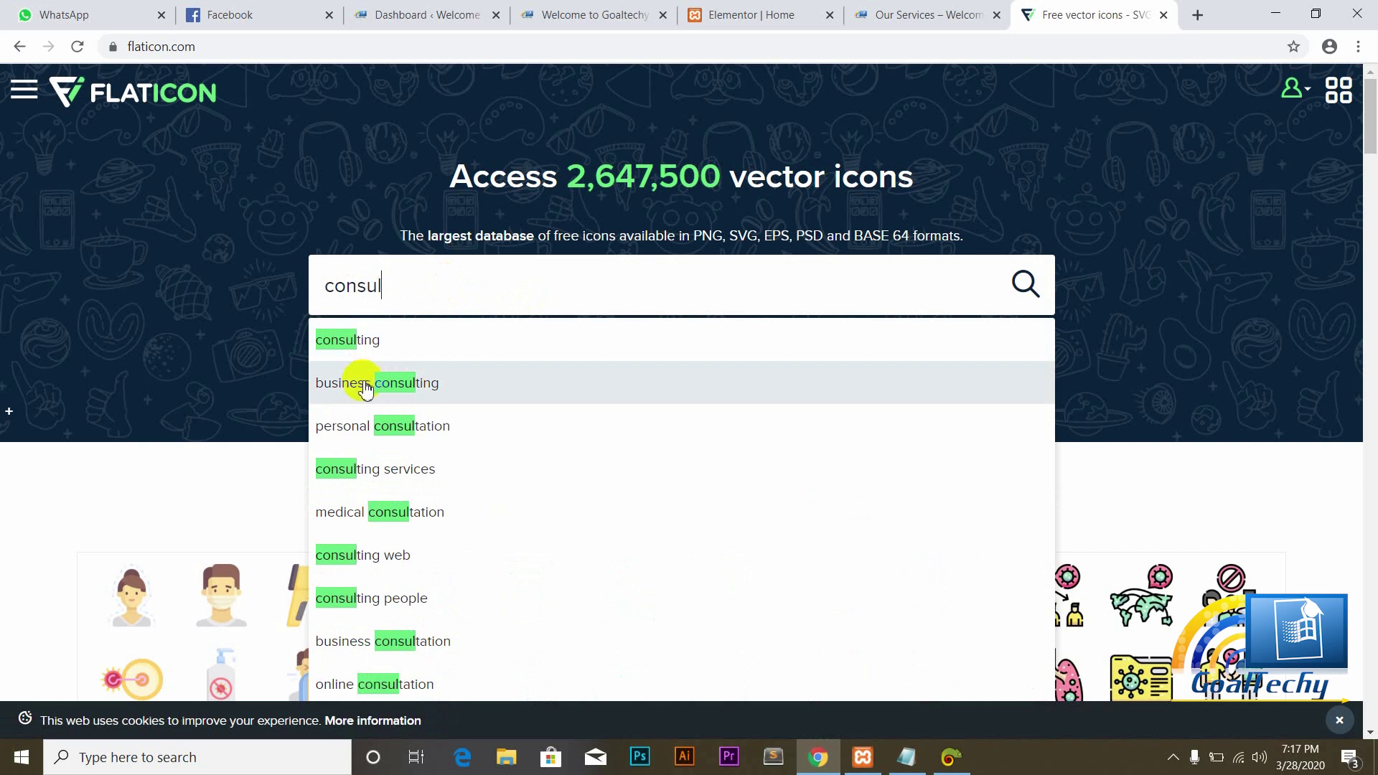
{"action": "left_click", "coordinate": [374, 384]}
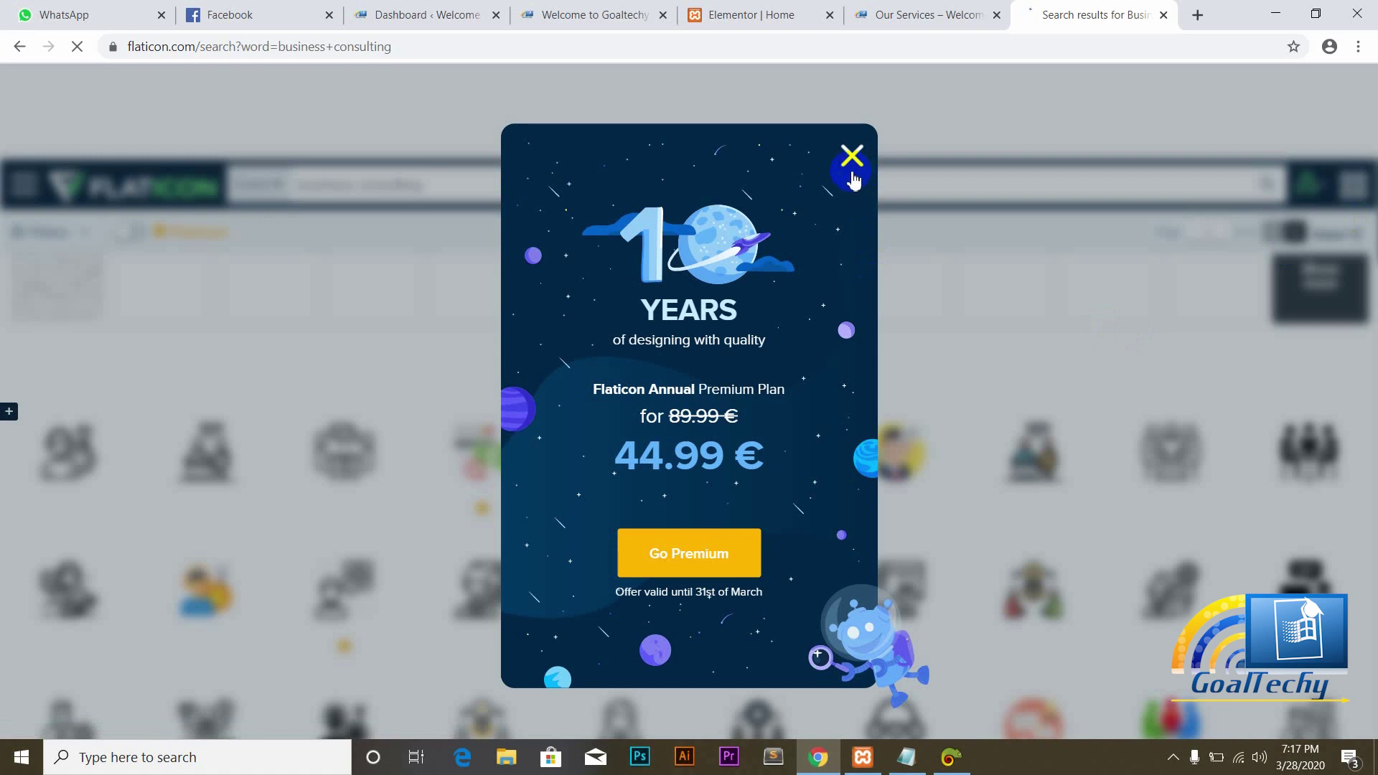
{"action": "left_click", "coordinate": [852, 155]}
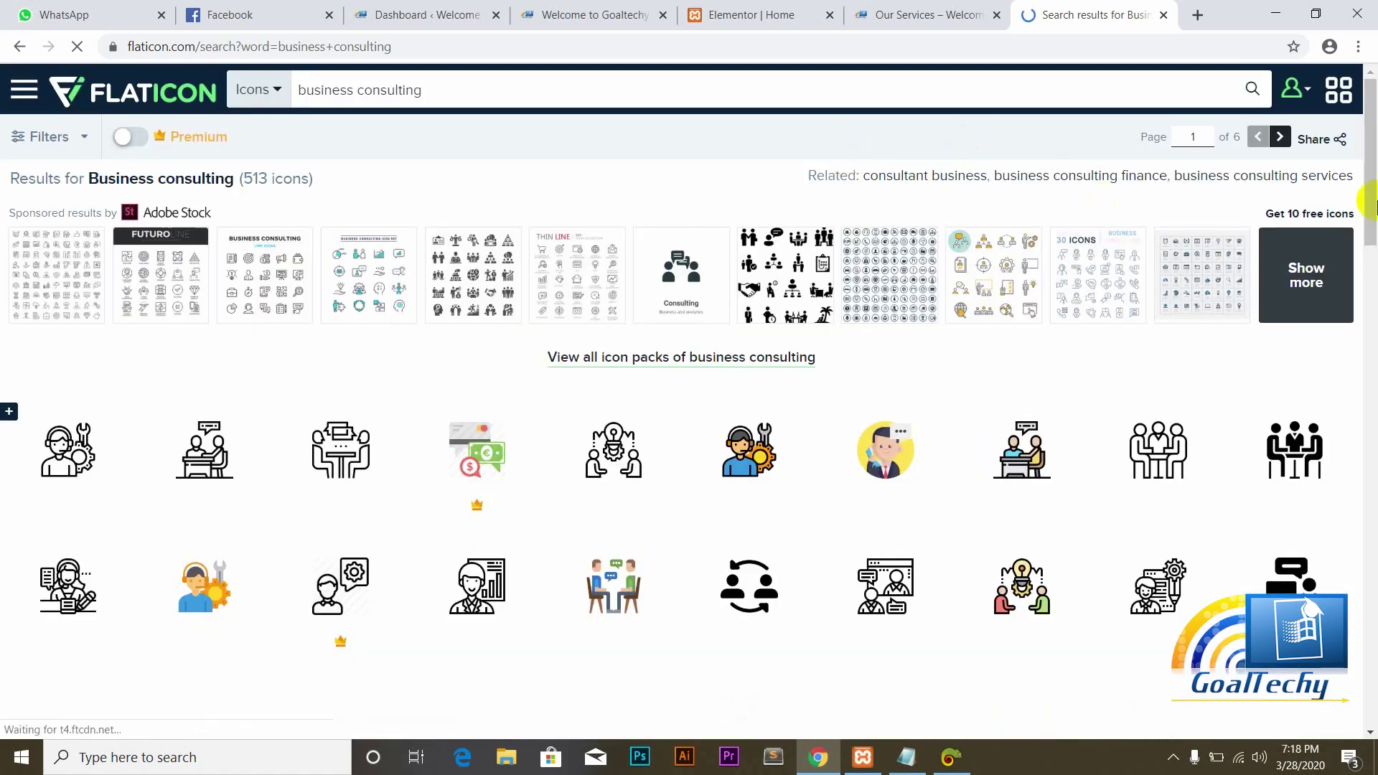
{"action": "scroll", "coordinate": [1372, 216], "scroll_direction": "down", "scroll_amount": 2}
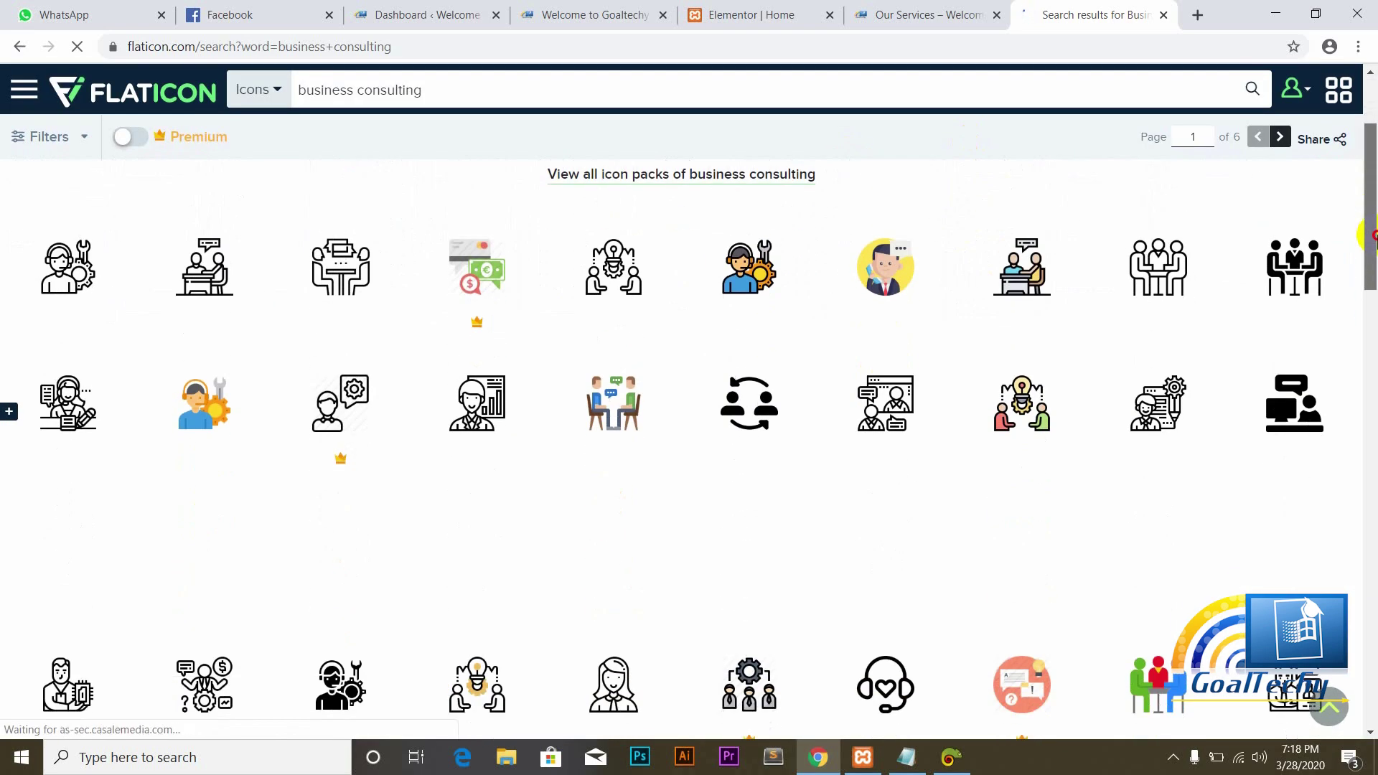
{"action": "mouse_move", "coordinate": [1373, 237]}
{"action": "left_mouse_down"}
{"action": "mouse_move", "coordinate": [1374, 508]}
{"action": "mouse_move", "coordinate": [1338, 359]}
{"action": "mouse_move", "coordinate": [1344, 252]}
{"action": "mouse_move", "coordinate": [1367, 222]}
{"action": "left_mouse_up"}
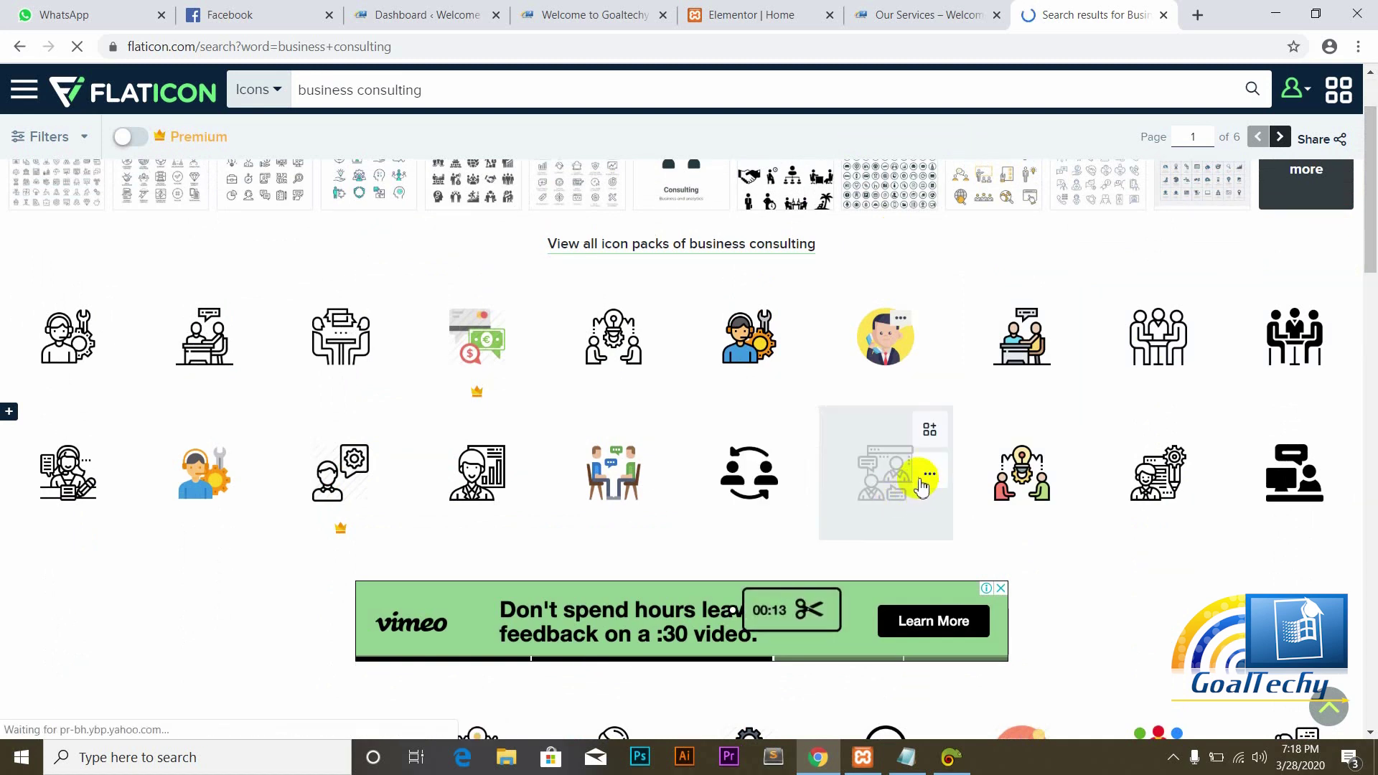
Step: Download the consultant icon as a free SVG file and go back to Elementor
{"action": "left_click", "coordinate": [929, 477]}
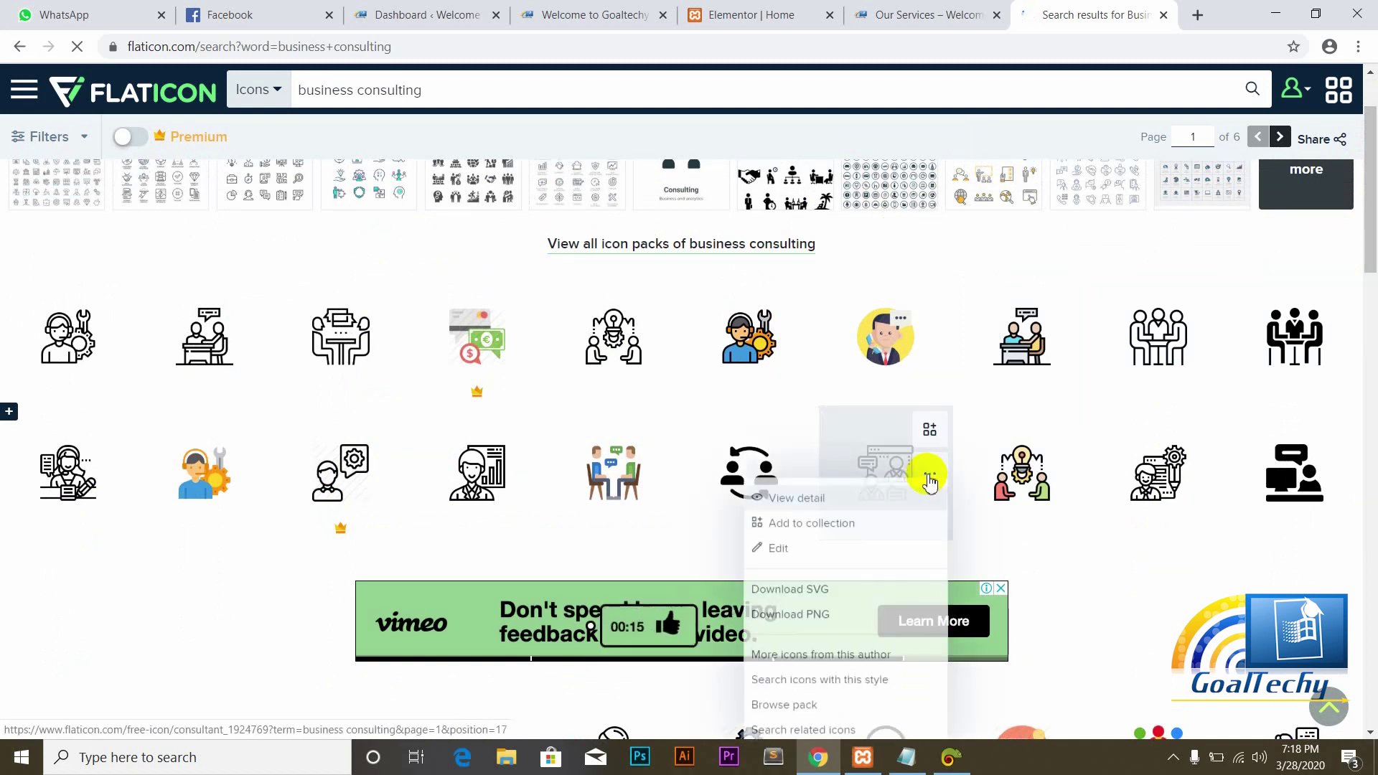
{"action": "left_click", "coordinate": [805, 595]}
{"action": "left_click", "coordinate": [874, 420]}
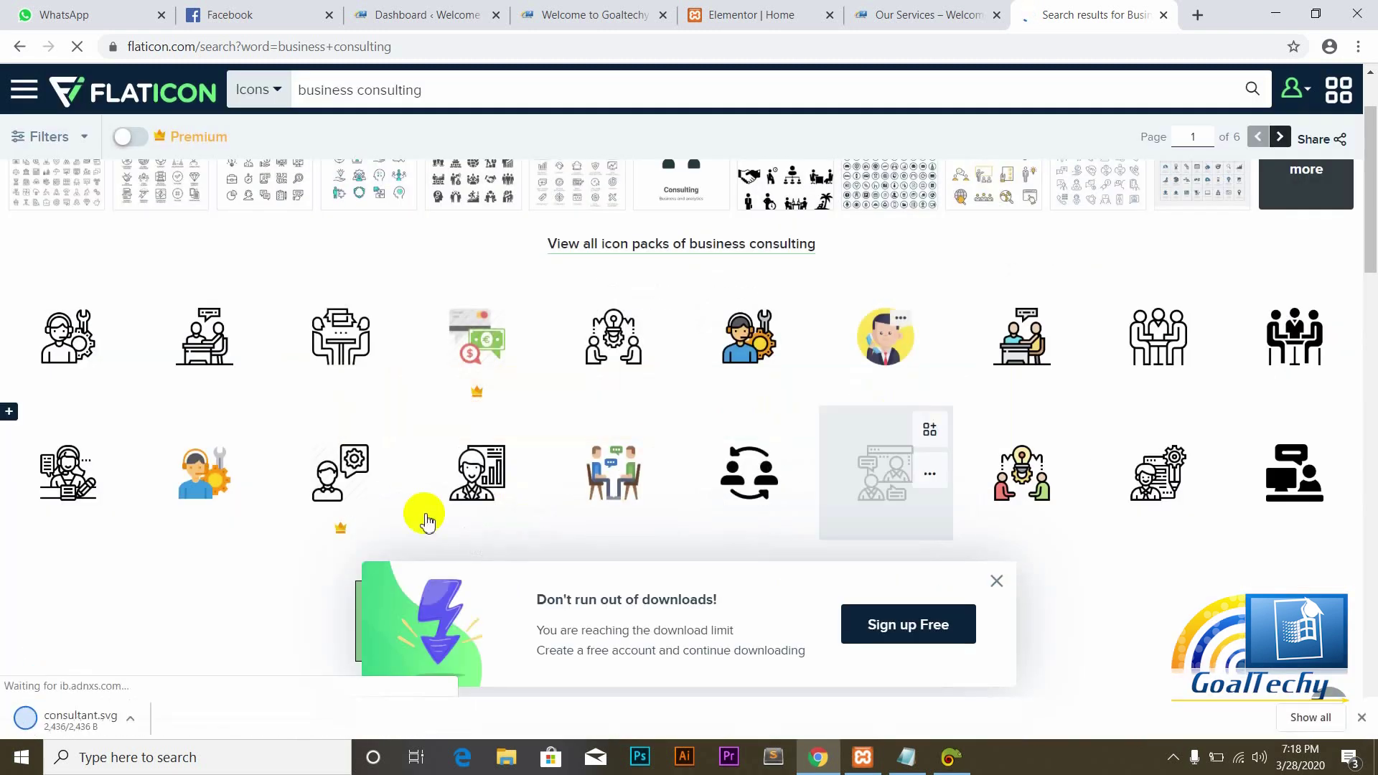
{"action": "left_click", "coordinate": [754, 10]}
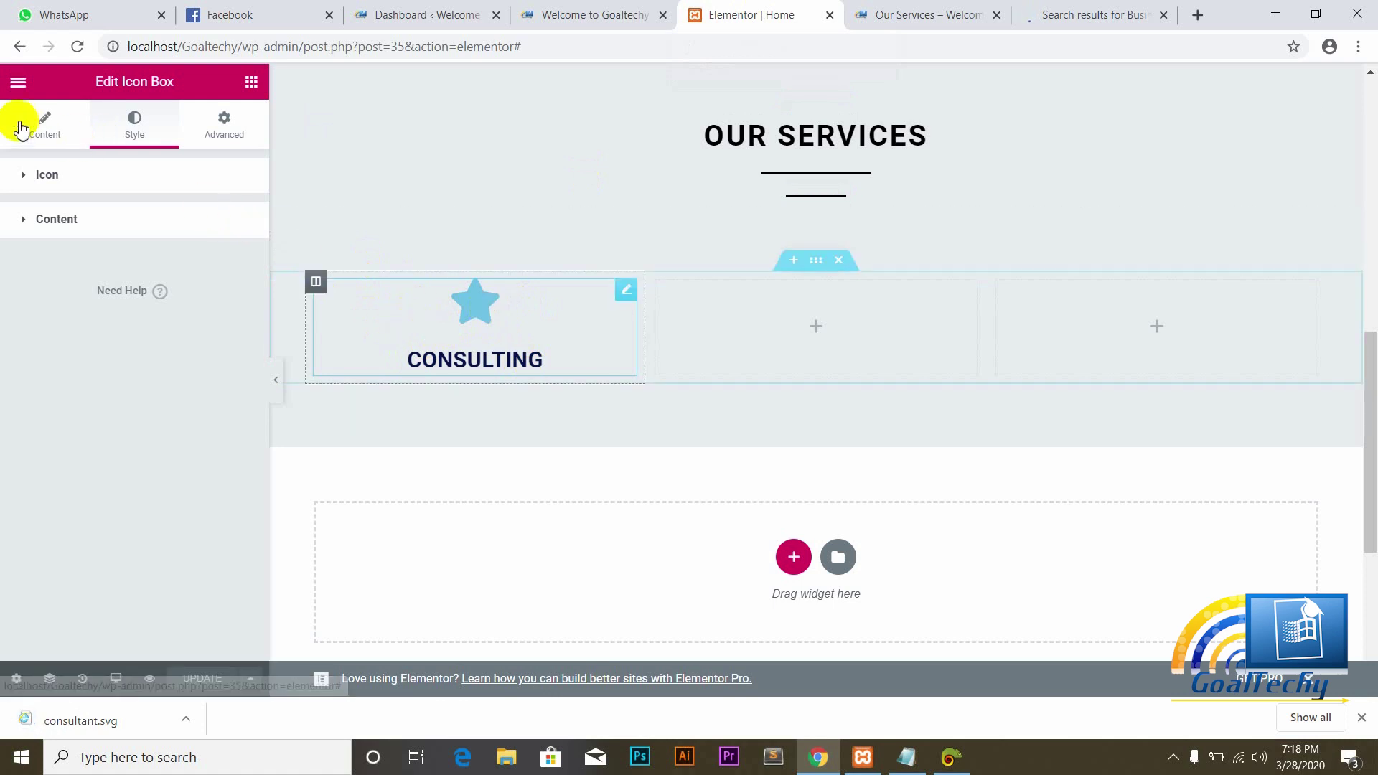
Step: Enable SVG uploads and insert consultant.svg as the CONSULTING icon box's icon
{"action": "left_click", "coordinate": [43, 132]}
{"action": "mouse_move", "coordinate": [183, 265]}
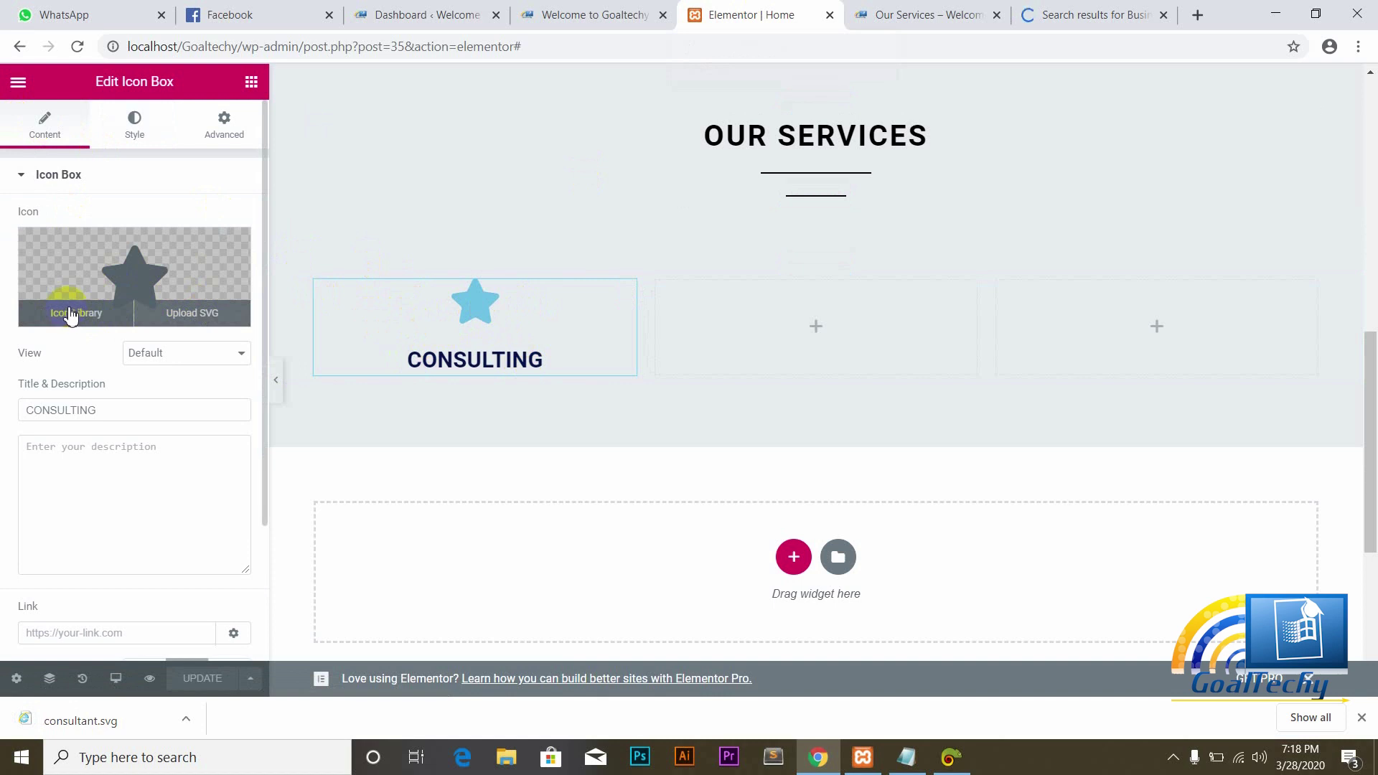
{"action": "left_click", "coordinate": [186, 315]}
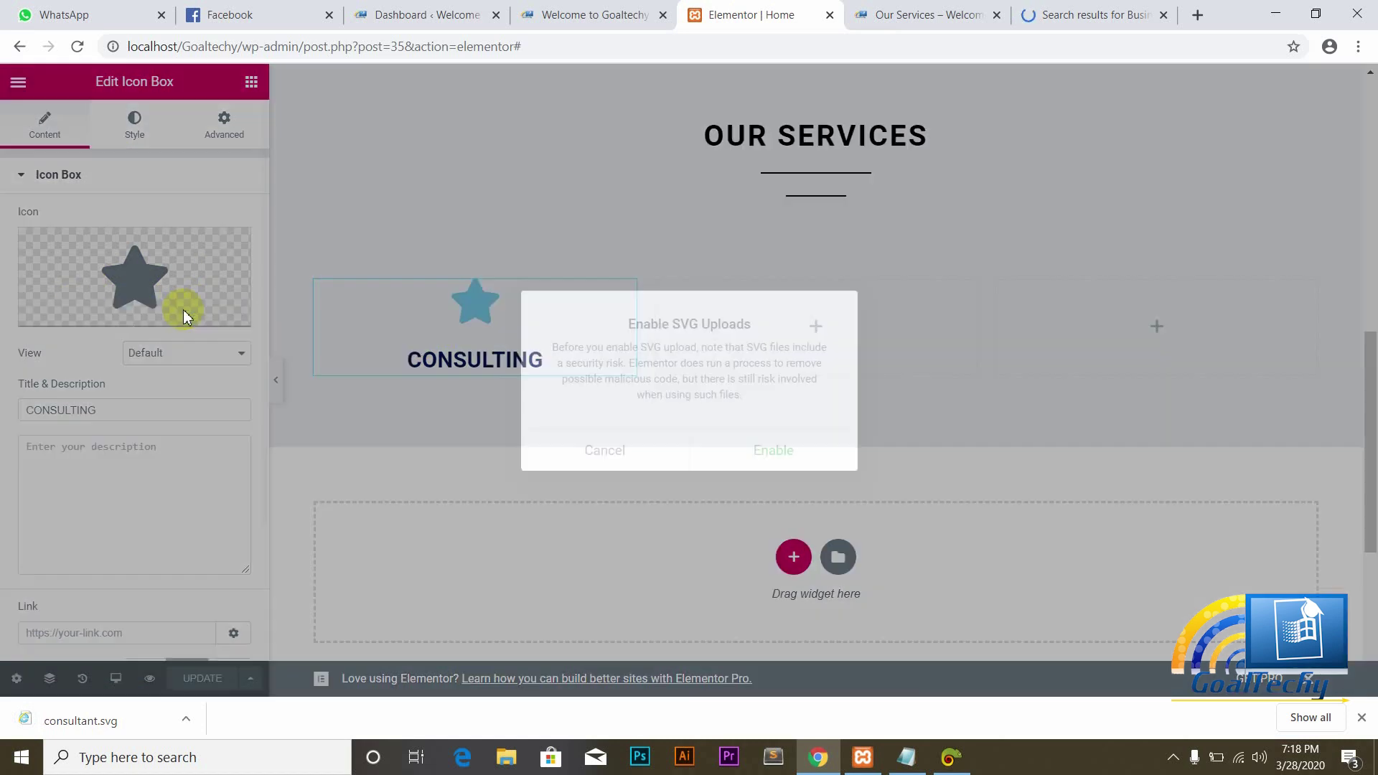
{"action": "left_click", "coordinate": [759, 457]}
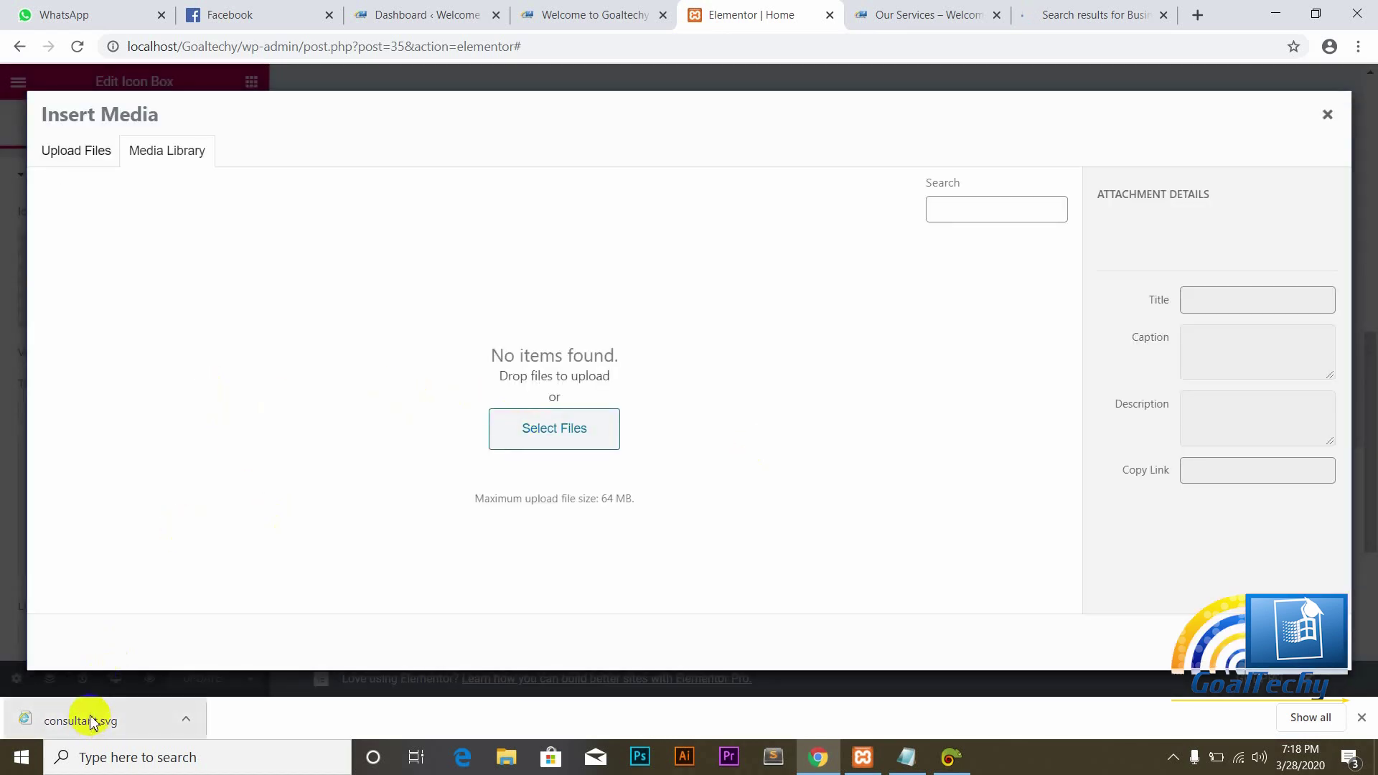
{"action": "left_click_drag", "start_coordinate": [86, 726], "coordinate": [687, 371]}
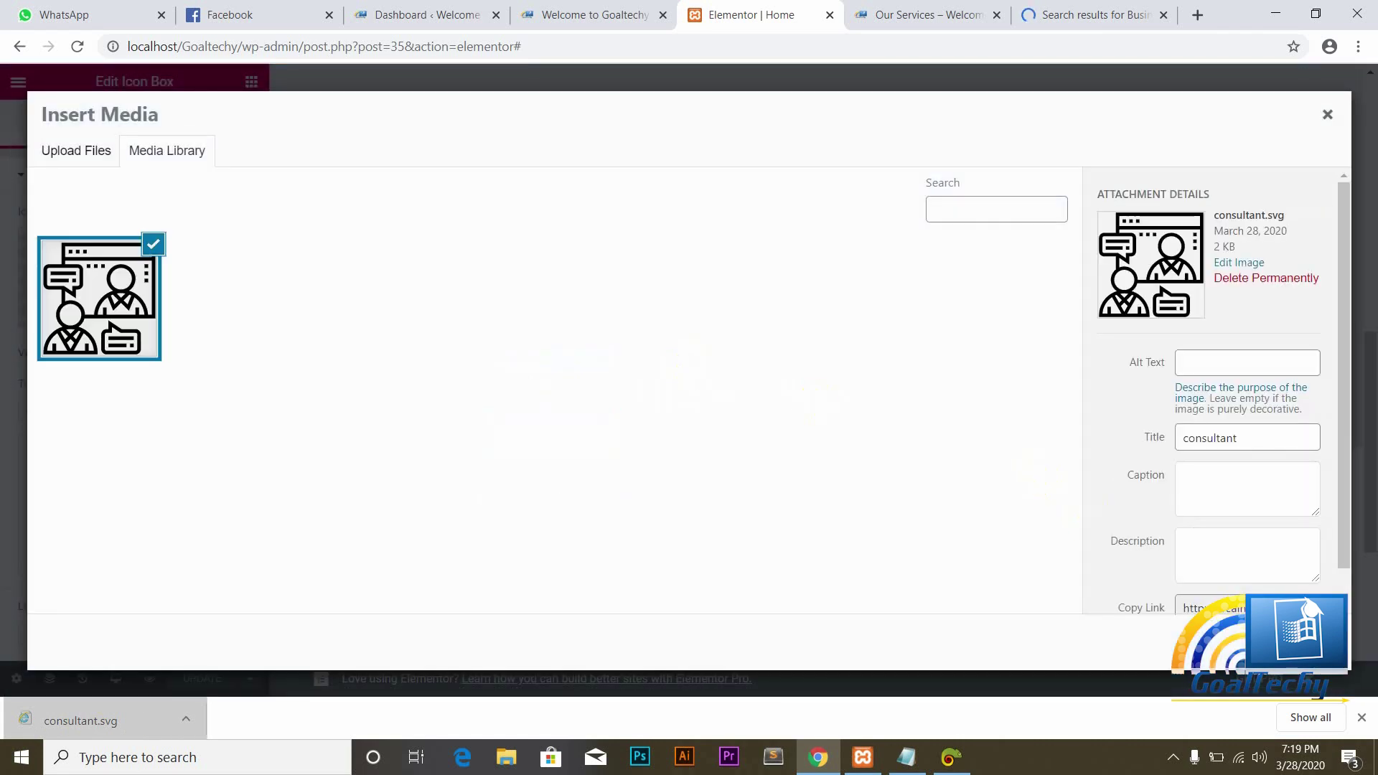
{"action": "left_click", "coordinate": [1291, 642]}
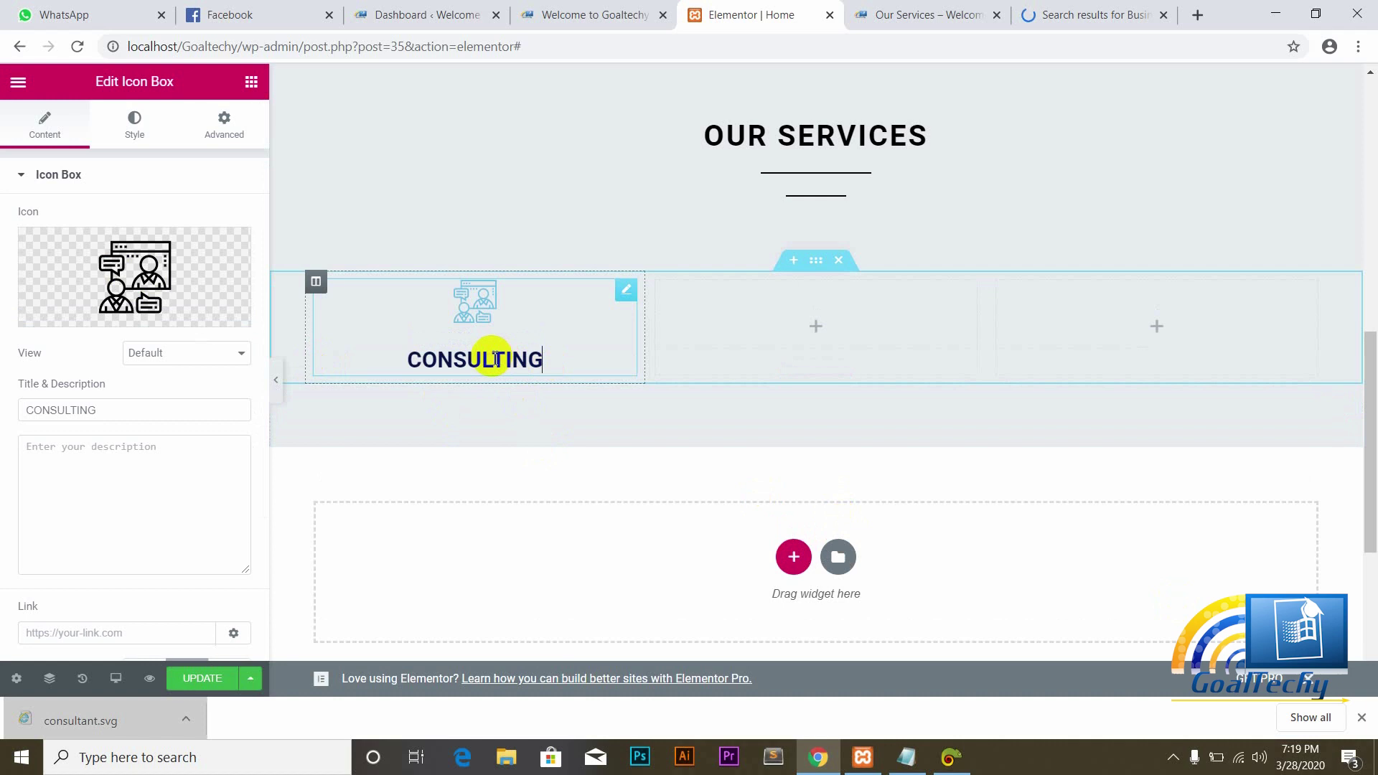
Step: Copy the title's navy #071247 and apply it as the icon's primary colour
{"action": "left_click", "coordinate": [140, 132]}
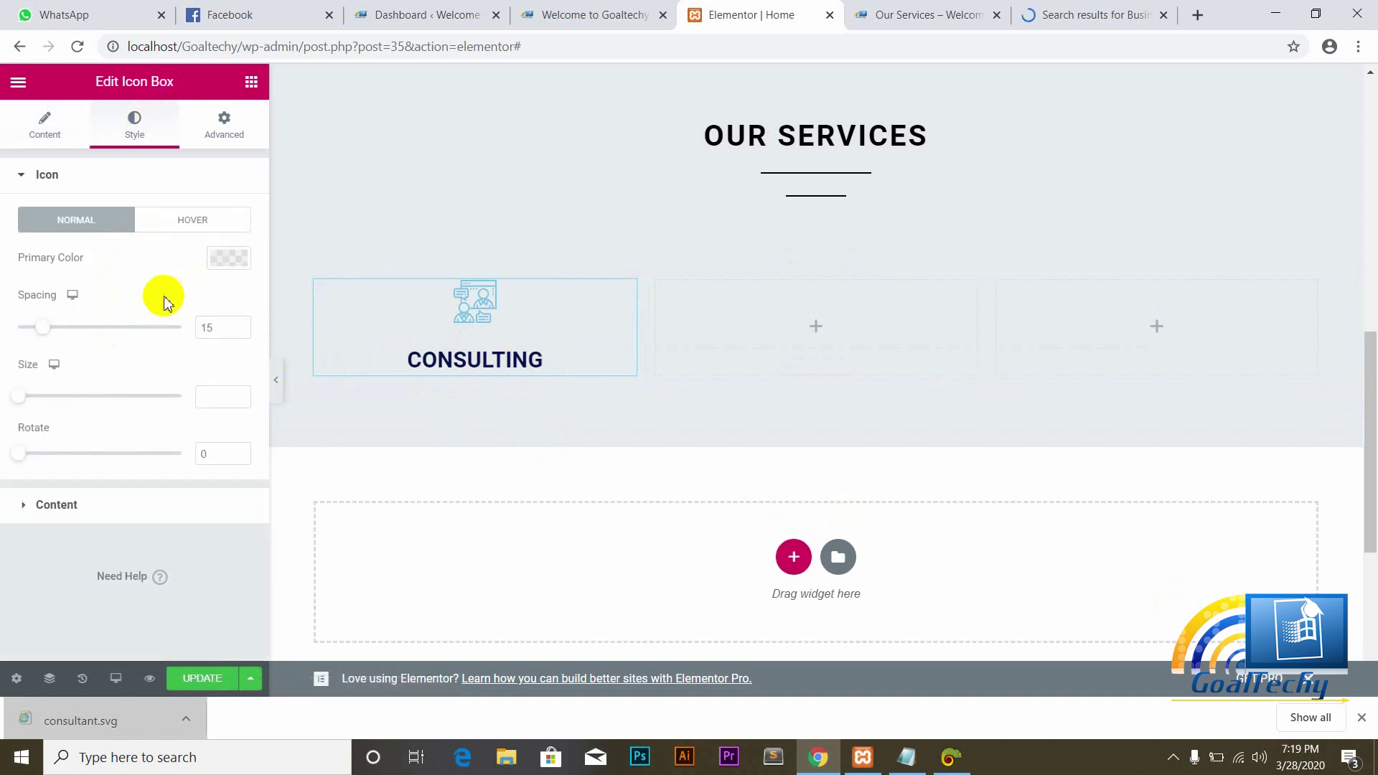
{"action": "left_click", "coordinate": [28, 508]}
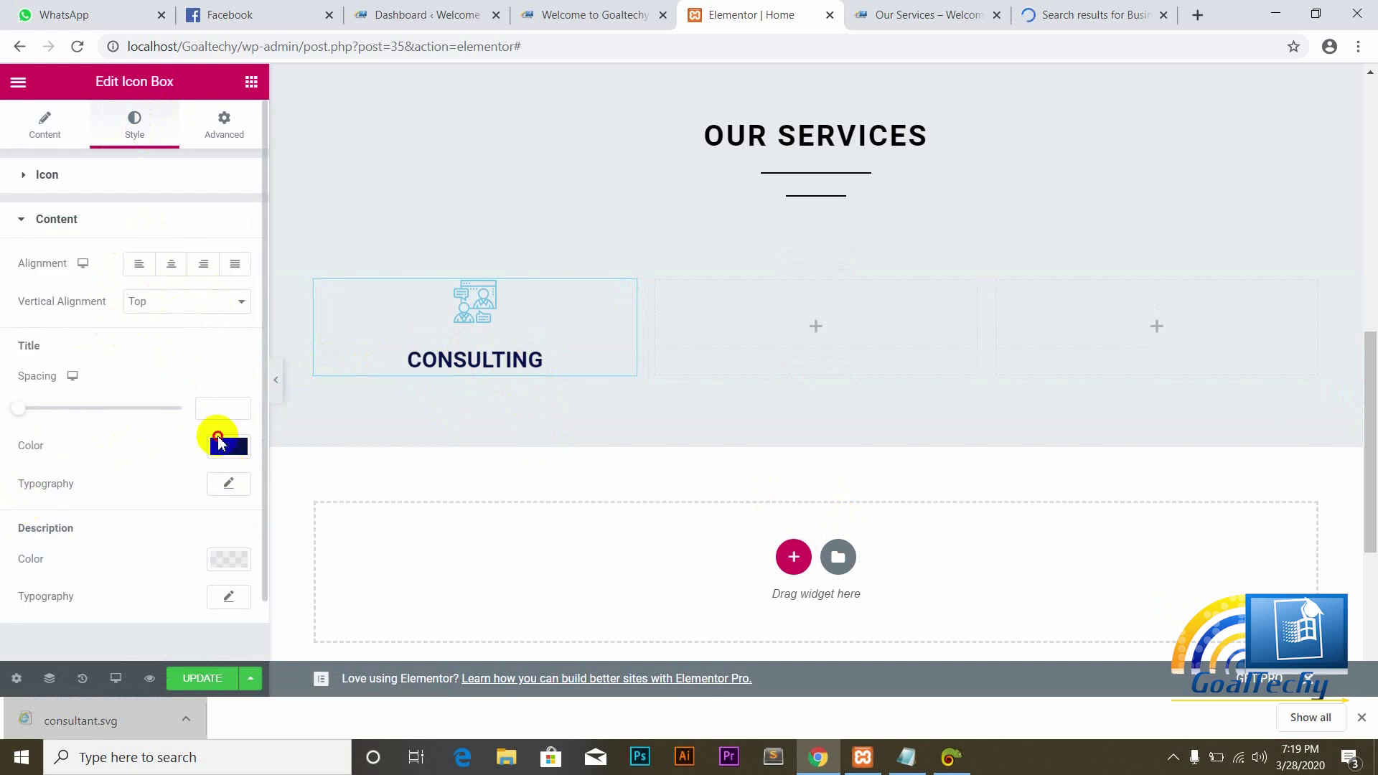
{"action": "left_click", "coordinate": [227, 446]}
{"action": "key", "text": "ctrl+c"}
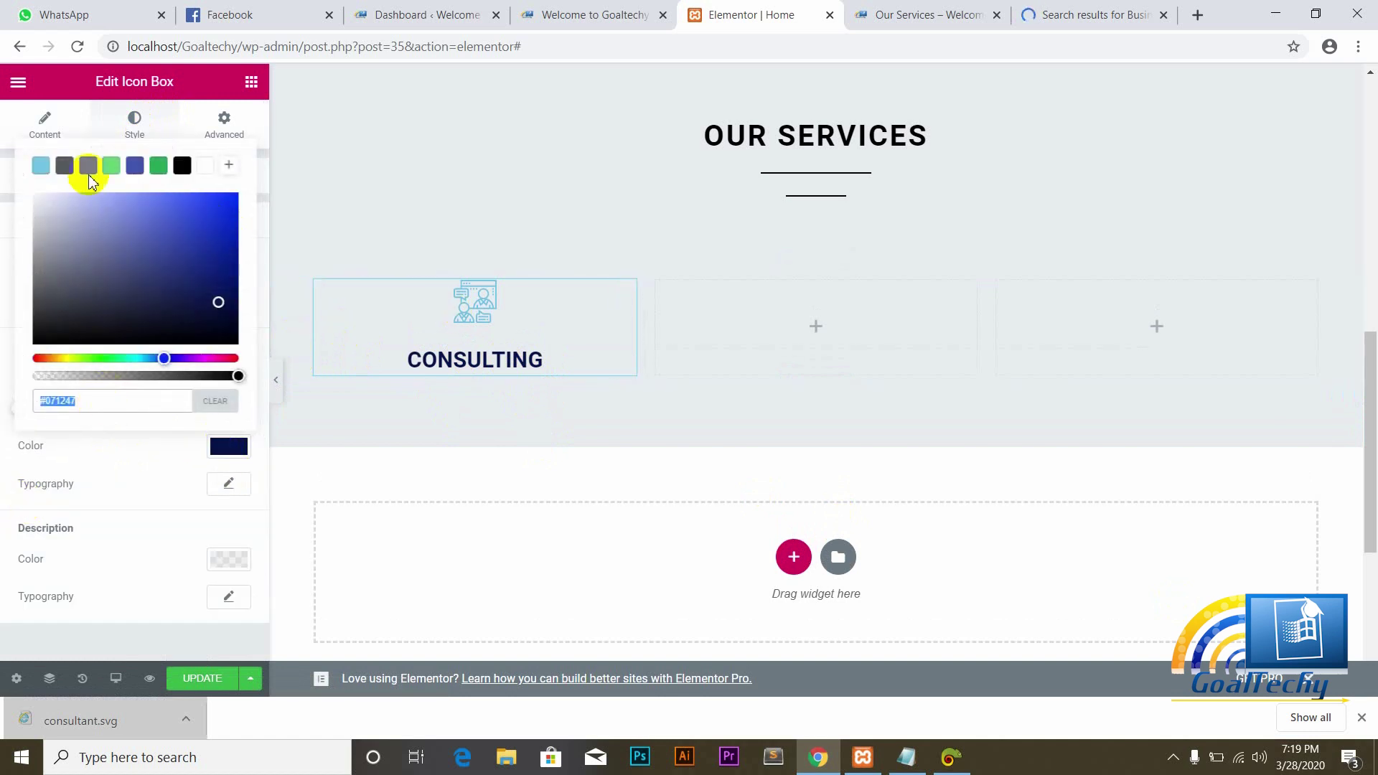
{"action": "left_click", "coordinate": [13, 147]}
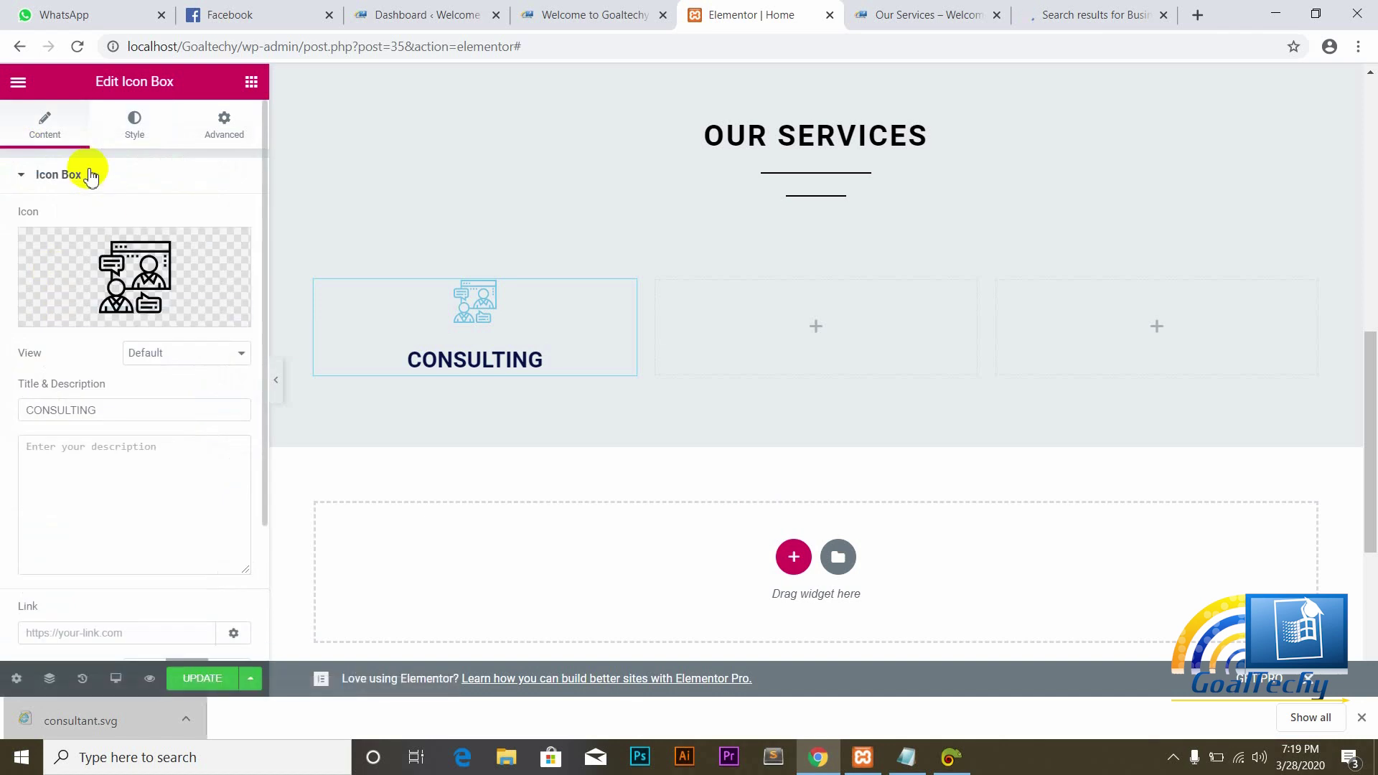
{"action": "left_click", "coordinate": [144, 134]}
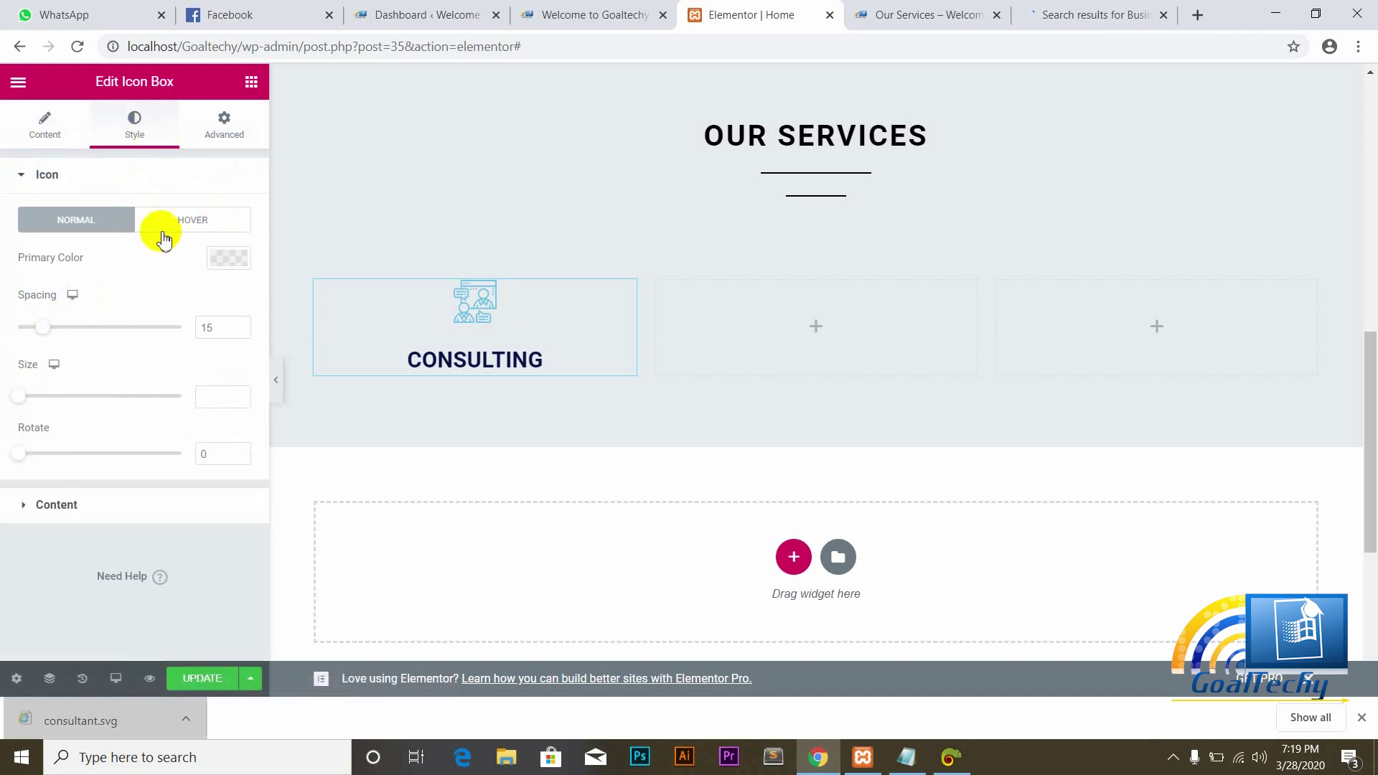
{"action": "left_click", "coordinate": [227, 260]}
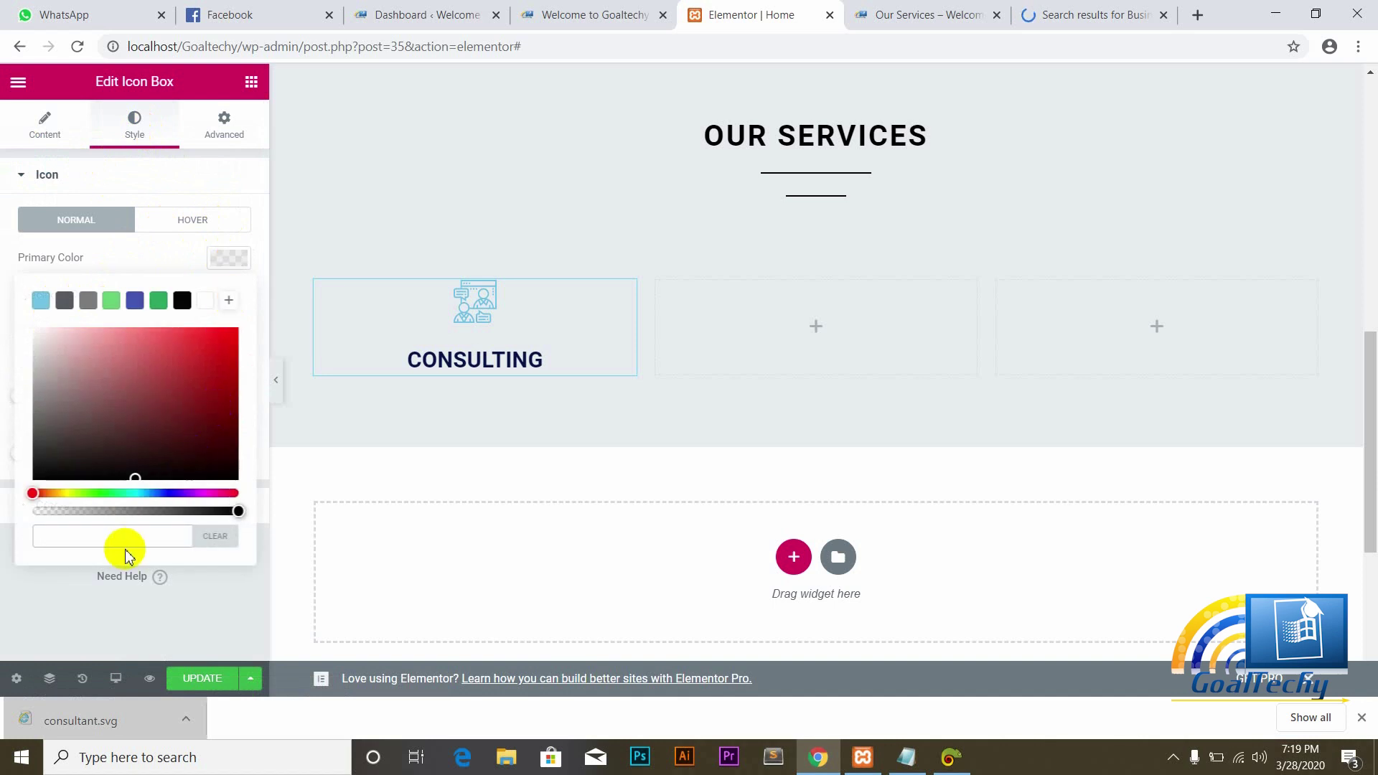
{"action": "left_click", "coordinate": [83, 538]}
{"action": "key", "text": "ctrl+v"}
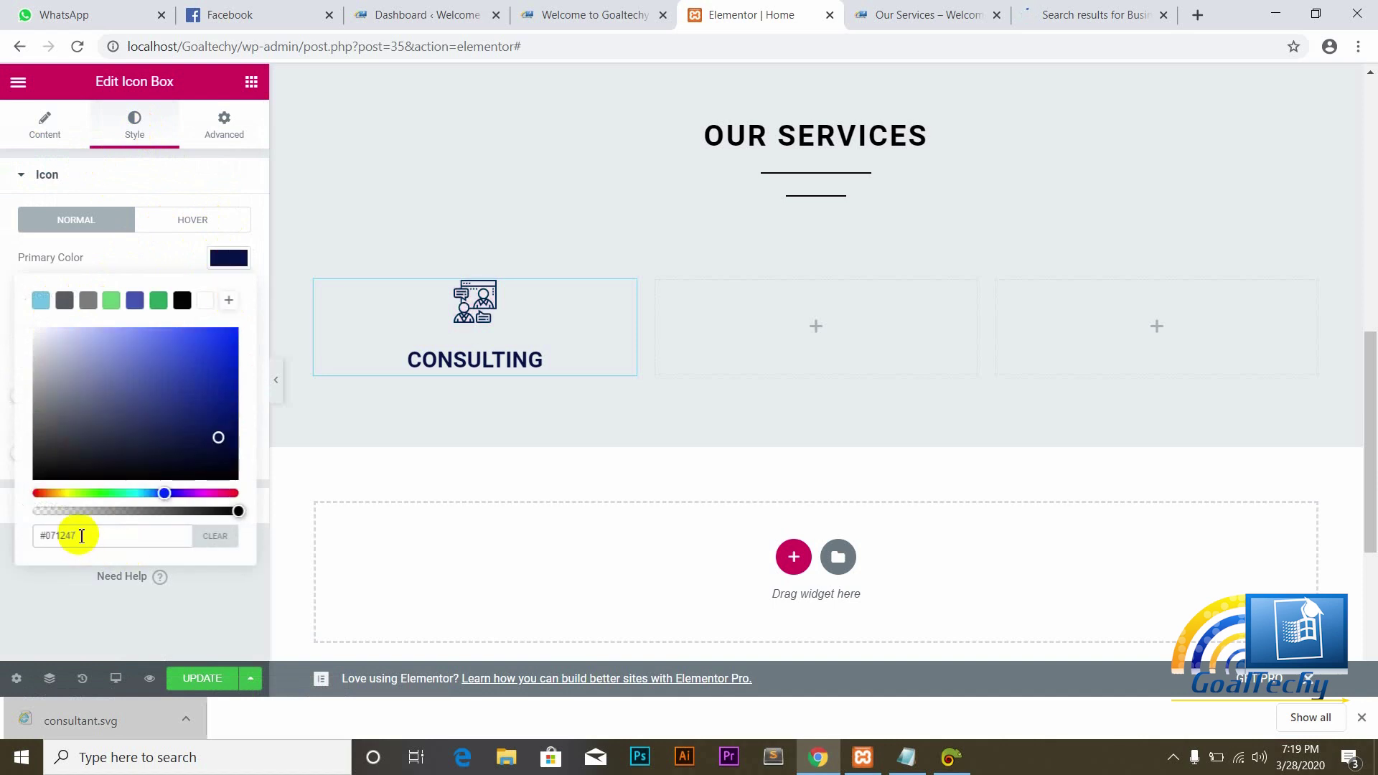
{"action": "left_click", "coordinate": [3, 280]}
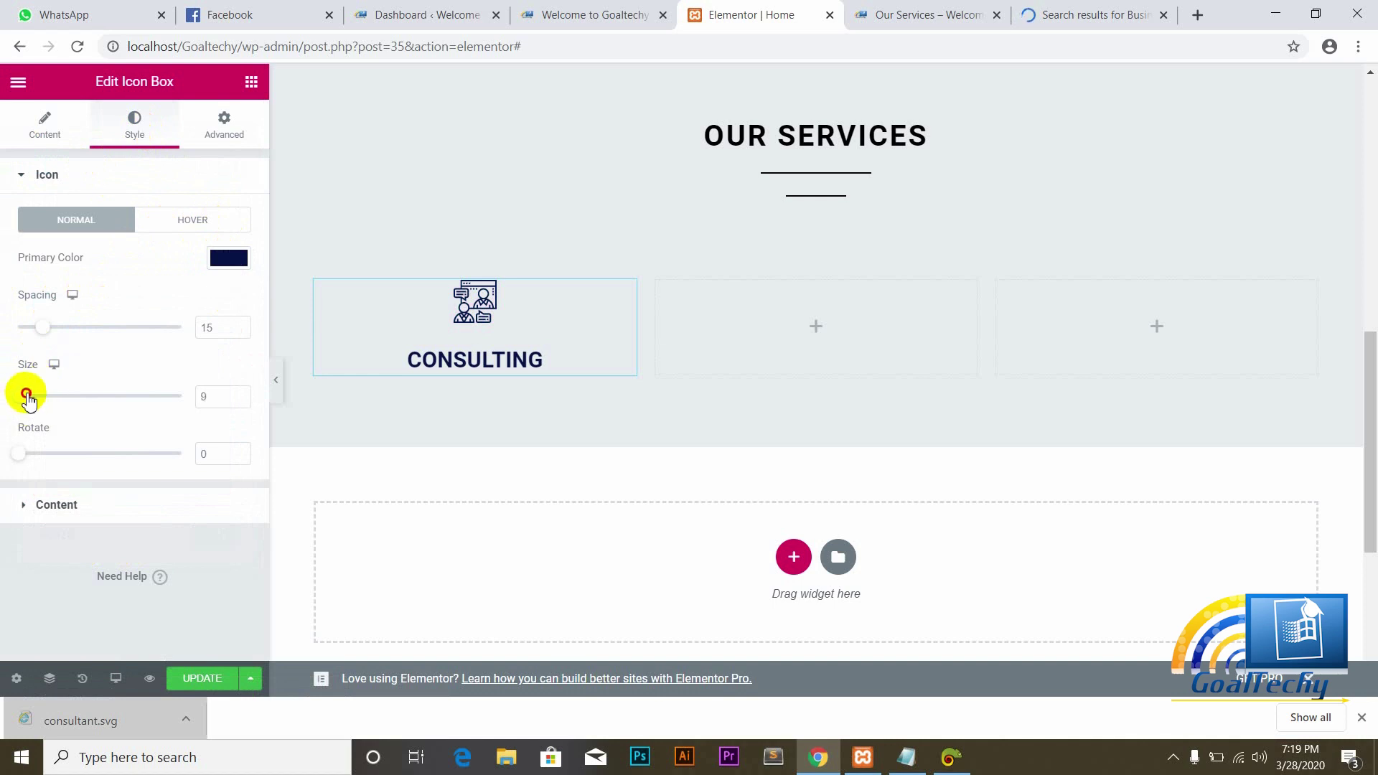
Step: Enlarge the Consulting icon to size 99 and reduce its spacing to 1
{"action": "left_click_drag", "start_coordinate": [26, 396], "coordinate": [63, 399]}
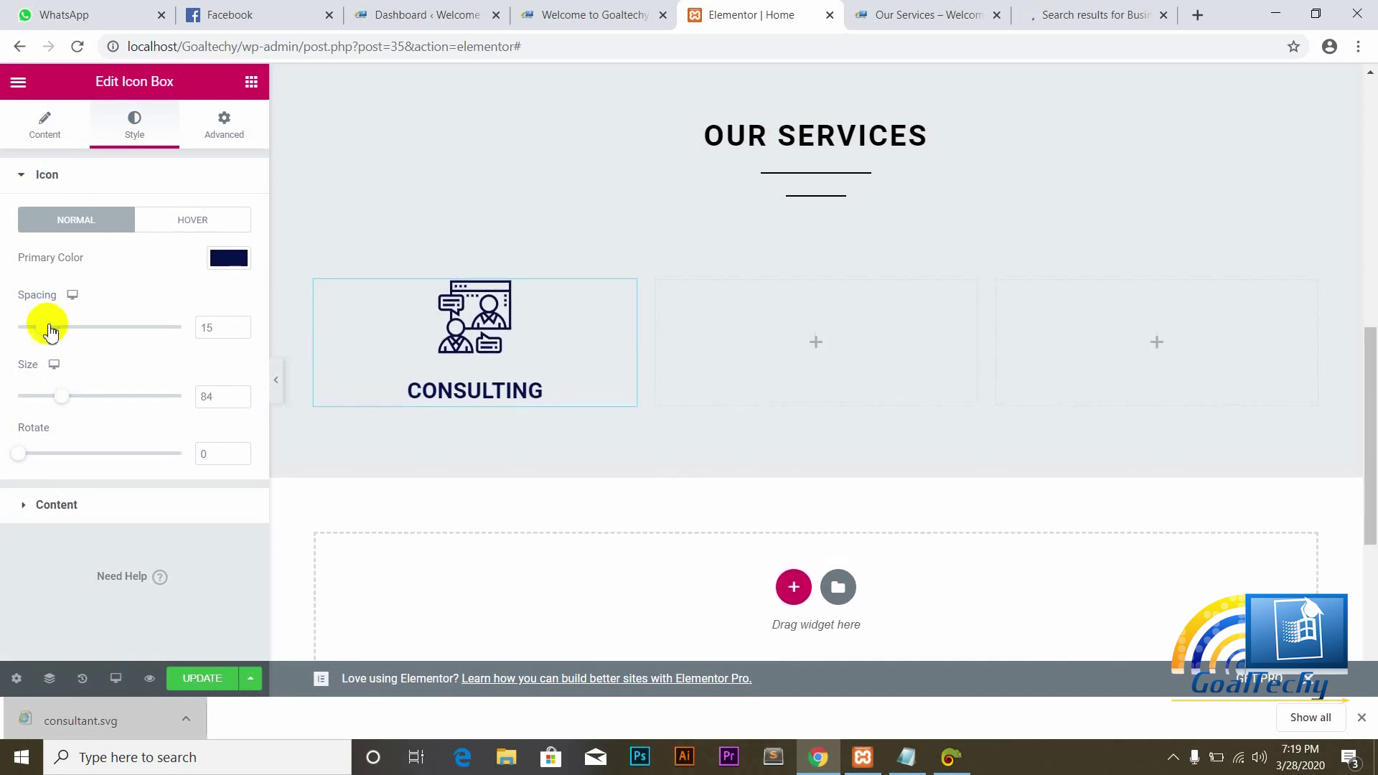
{"action": "left_click_drag", "start_coordinate": [48, 328], "coordinate": [21, 329]}
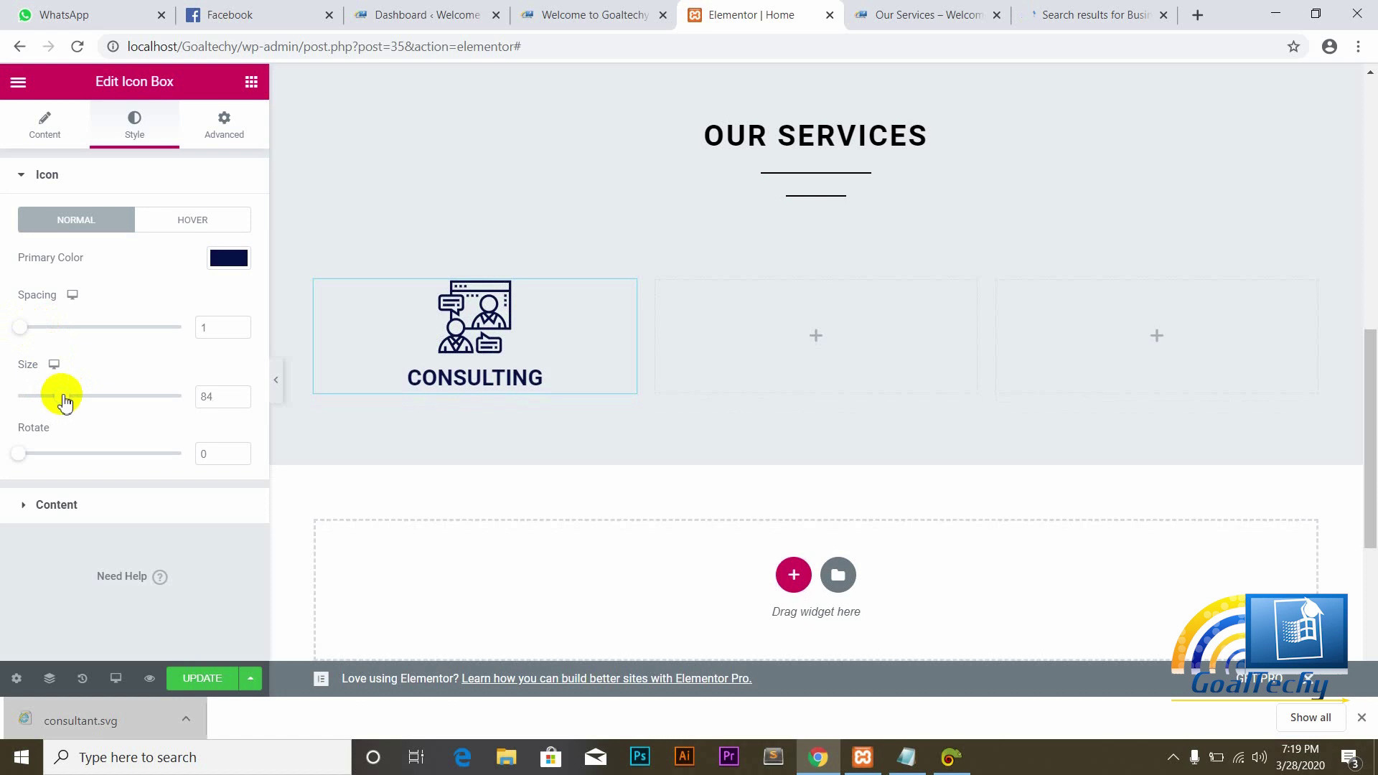
{"action": "left_click_drag", "start_coordinate": [64, 401], "coordinate": [71, 400]}
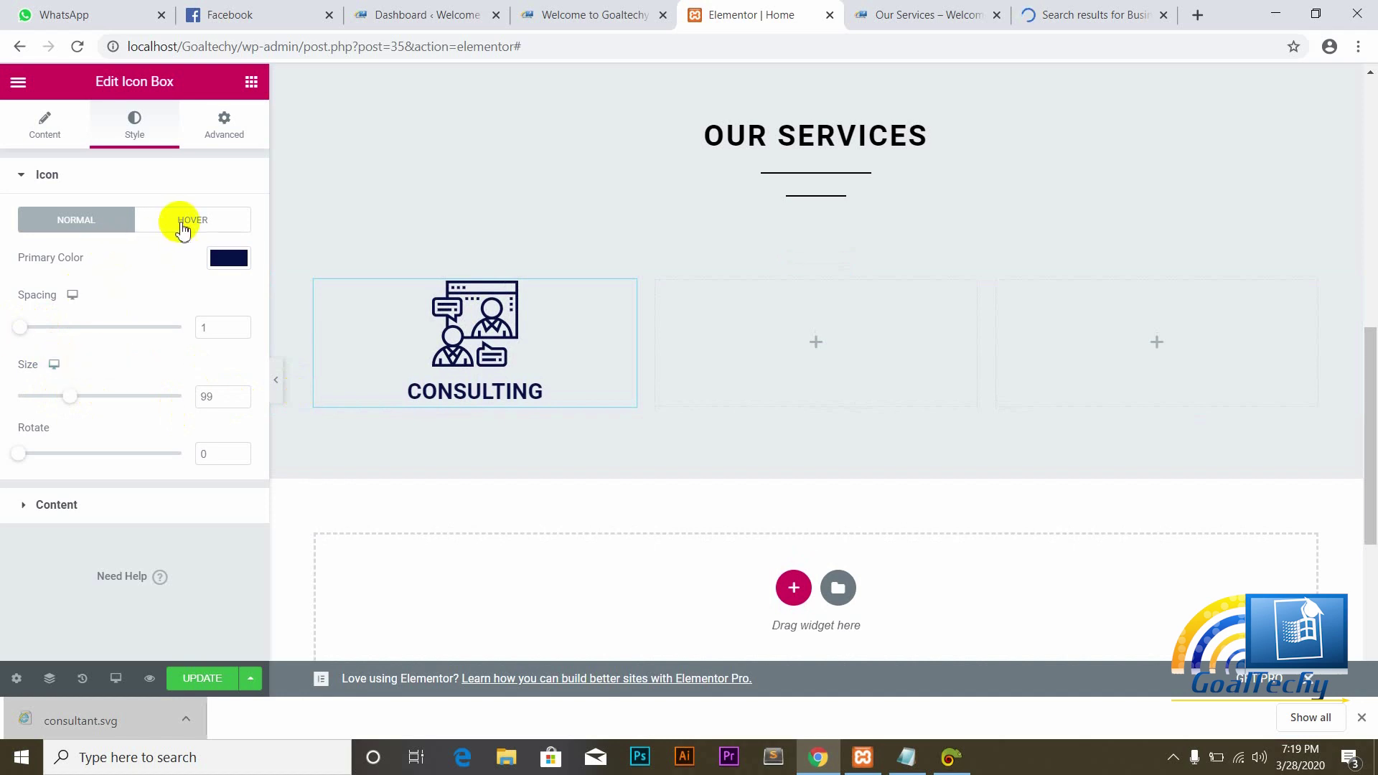
Step: Set the icon box View to Stacked with a Circle shape
{"action": "left_click", "coordinate": [32, 126]}
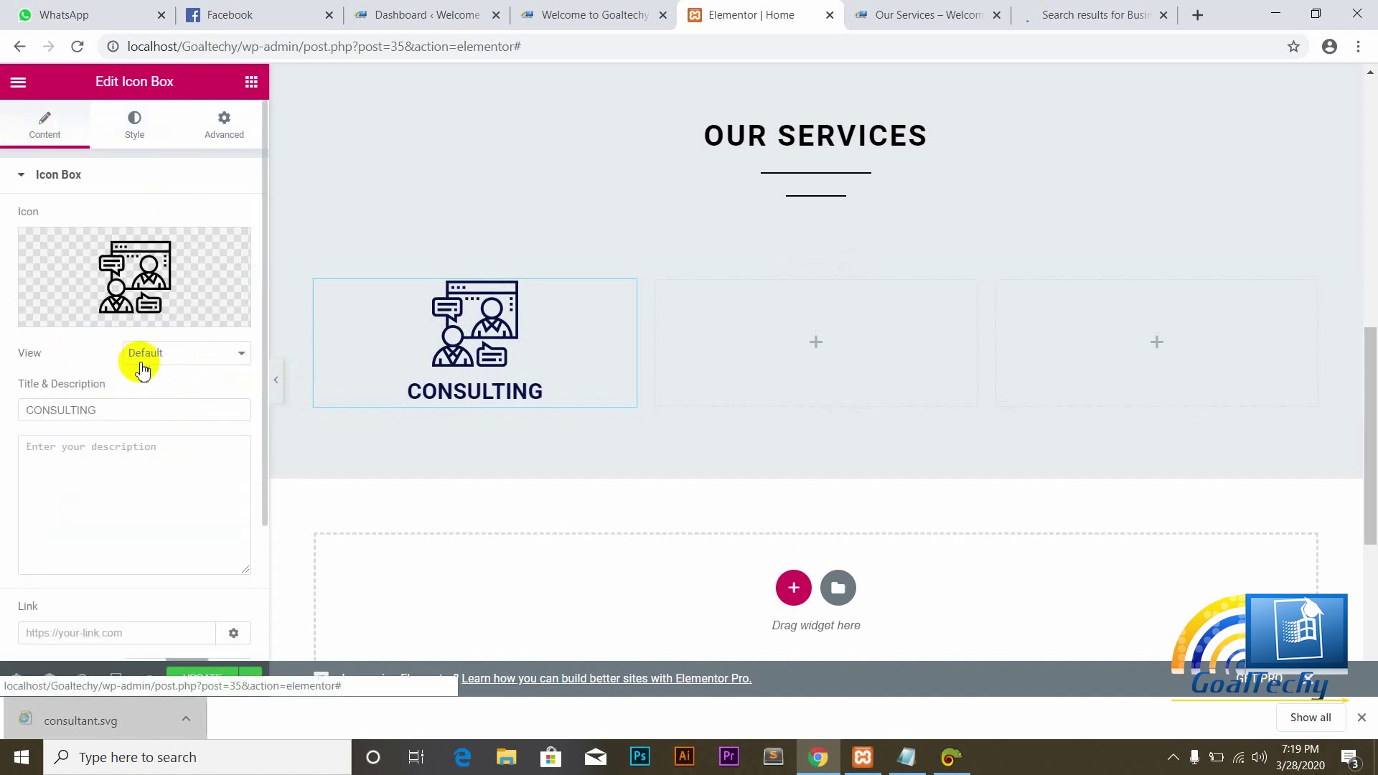
{"action": "left_click", "coordinate": [234, 355]}
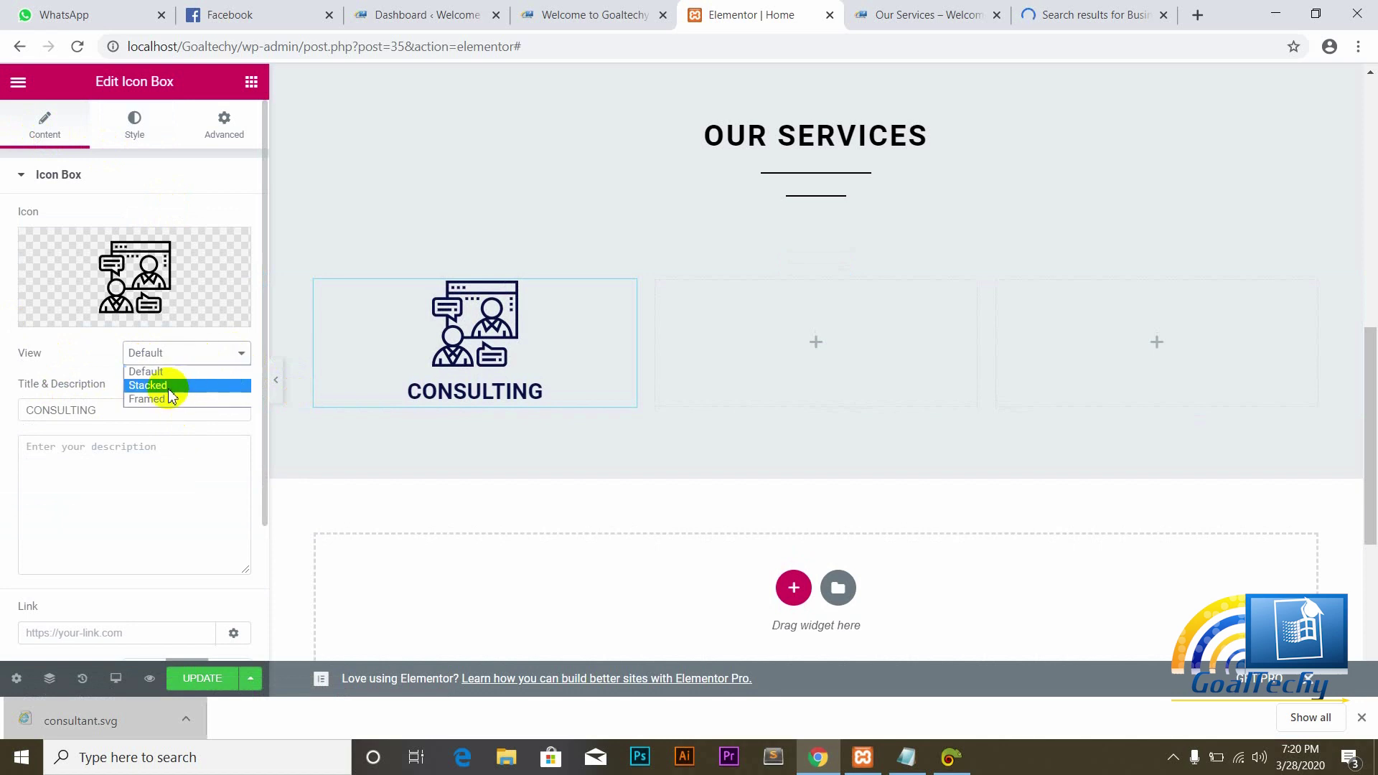
{"action": "left_click", "coordinate": [157, 386]}
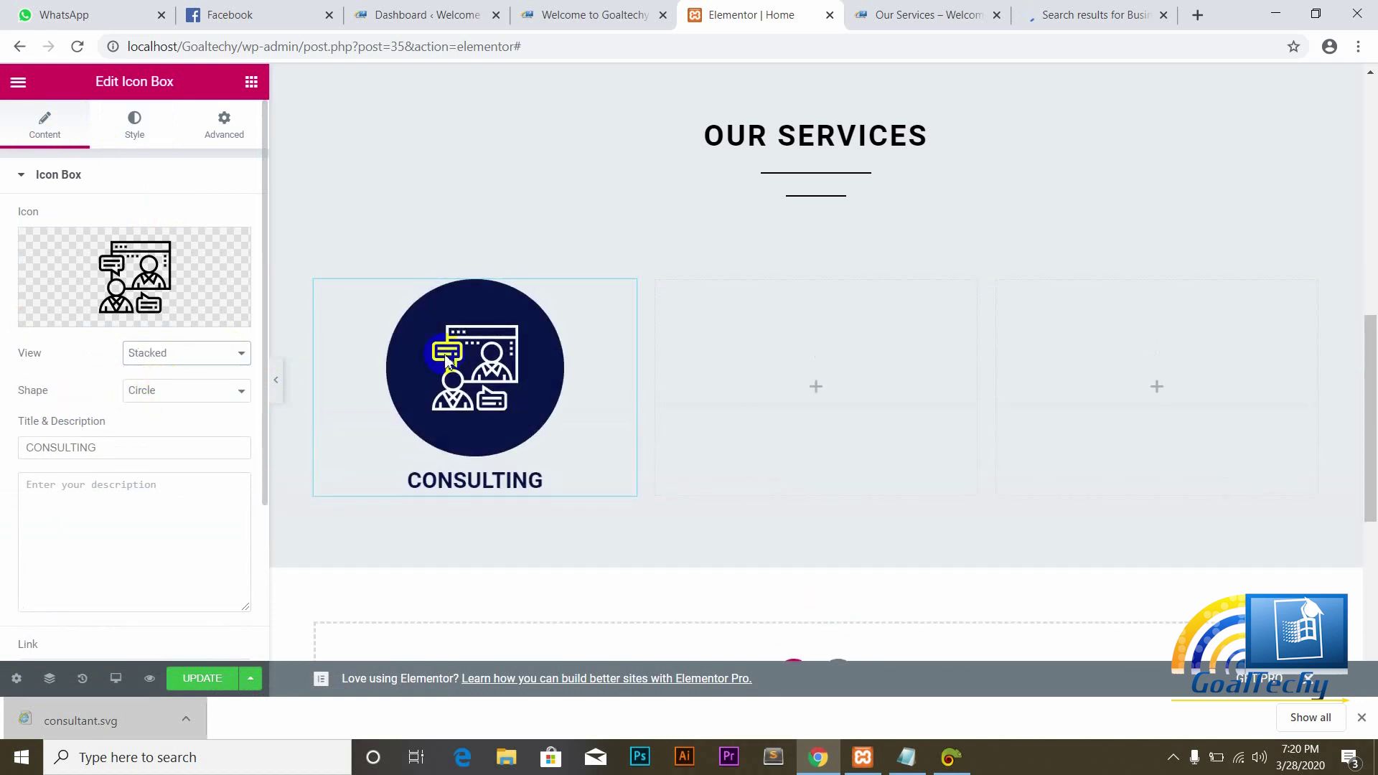
{"action": "mouse_move", "coordinate": [130, 239]}
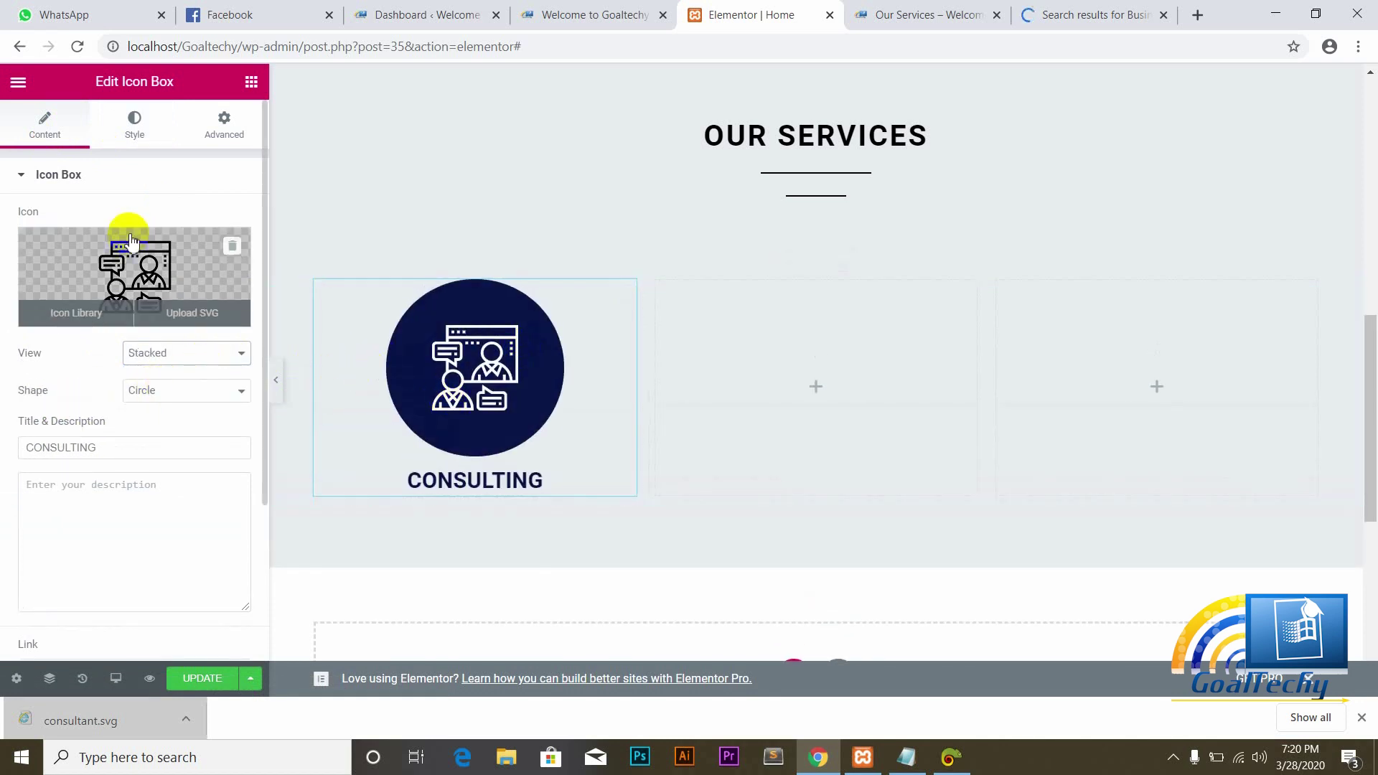
{"action": "left_click", "coordinate": [135, 131]}
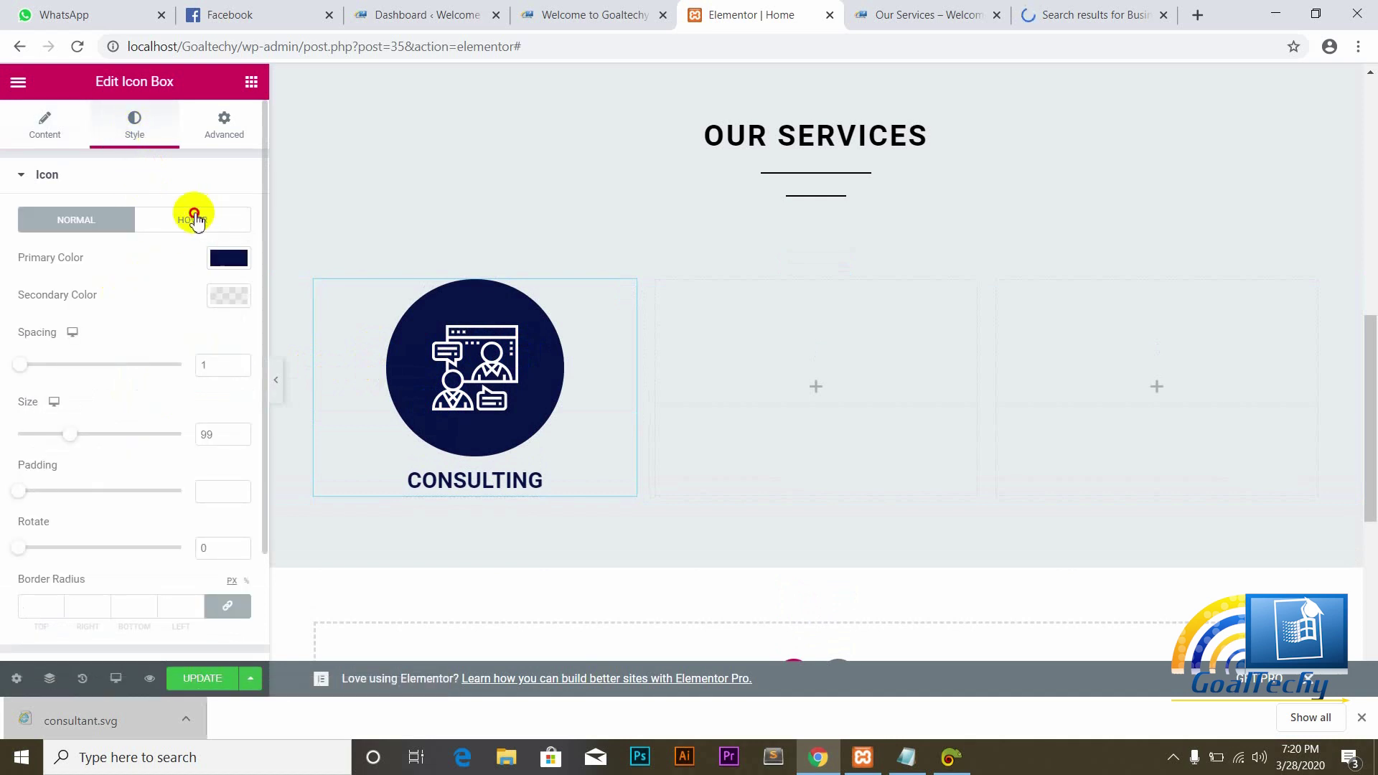
Step: Look through the icon's hover and normal colour pickers without changing anything
{"action": "left_click", "coordinate": [194, 219]}
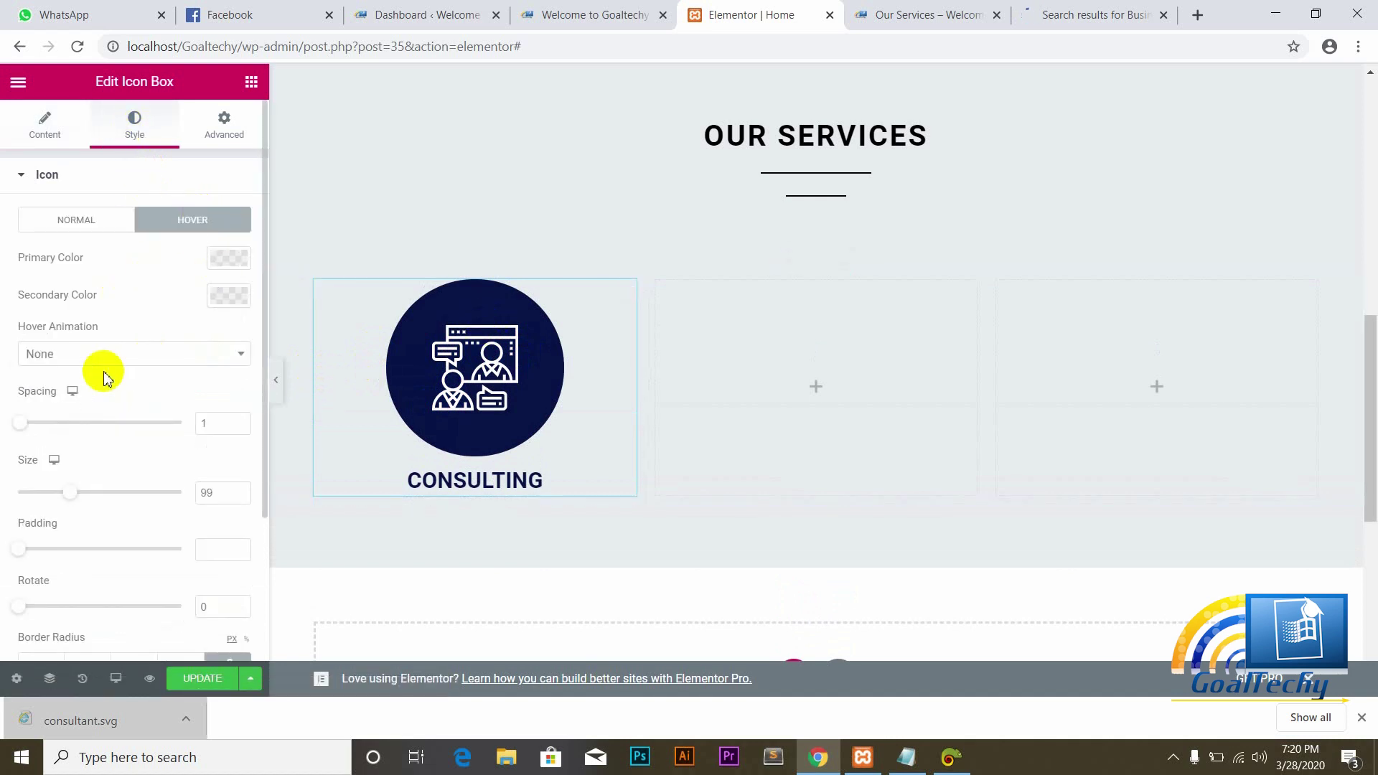
{"action": "left_click", "coordinate": [231, 296]}
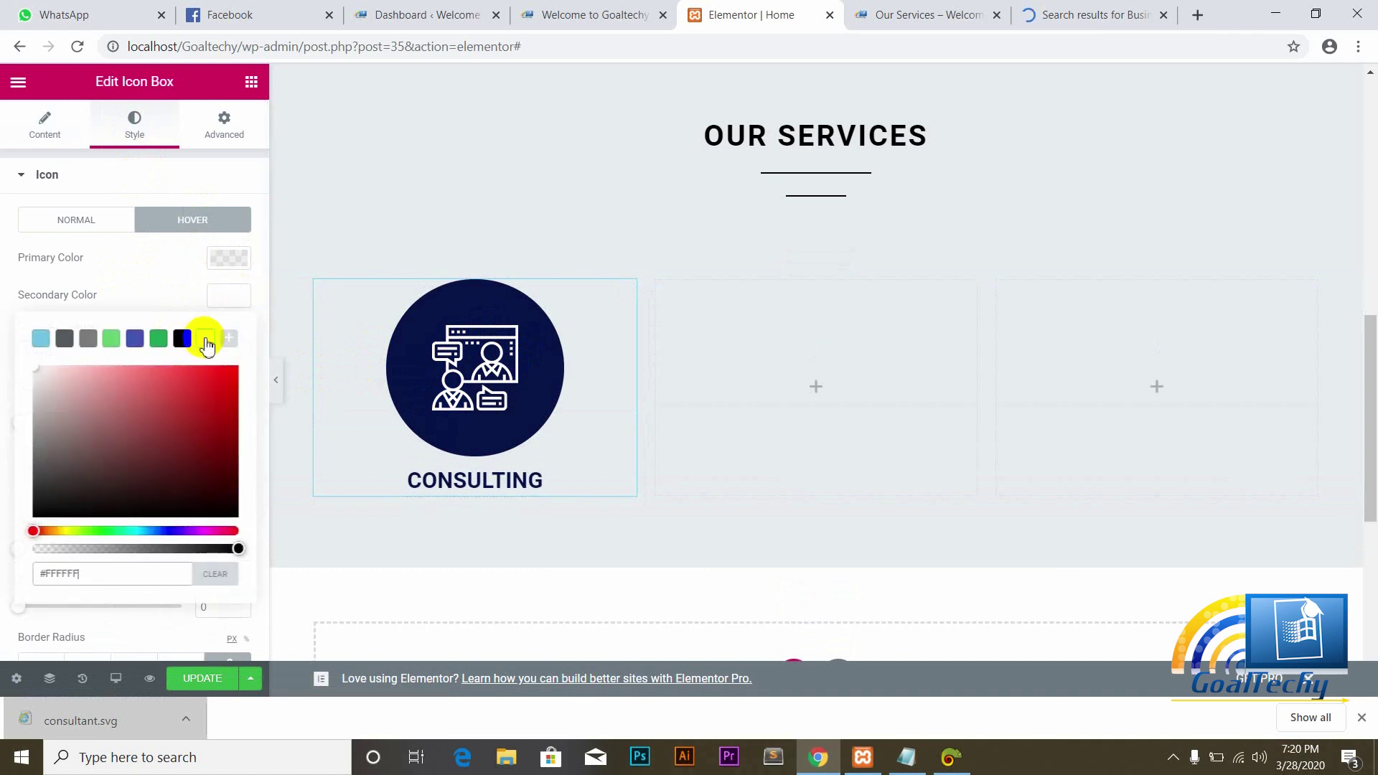
{"action": "left_click", "coordinate": [142, 267]}
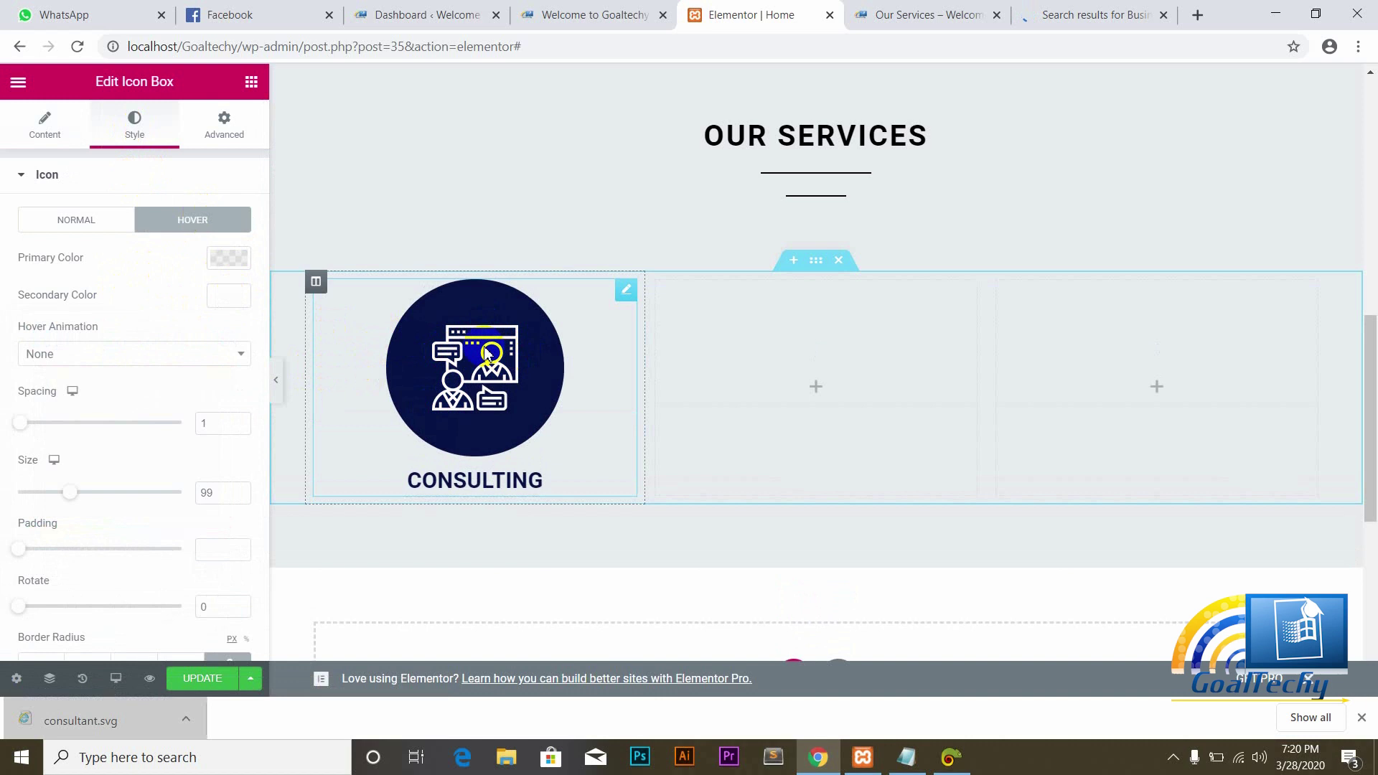
{"action": "left_click", "coordinate": [226, 300]}
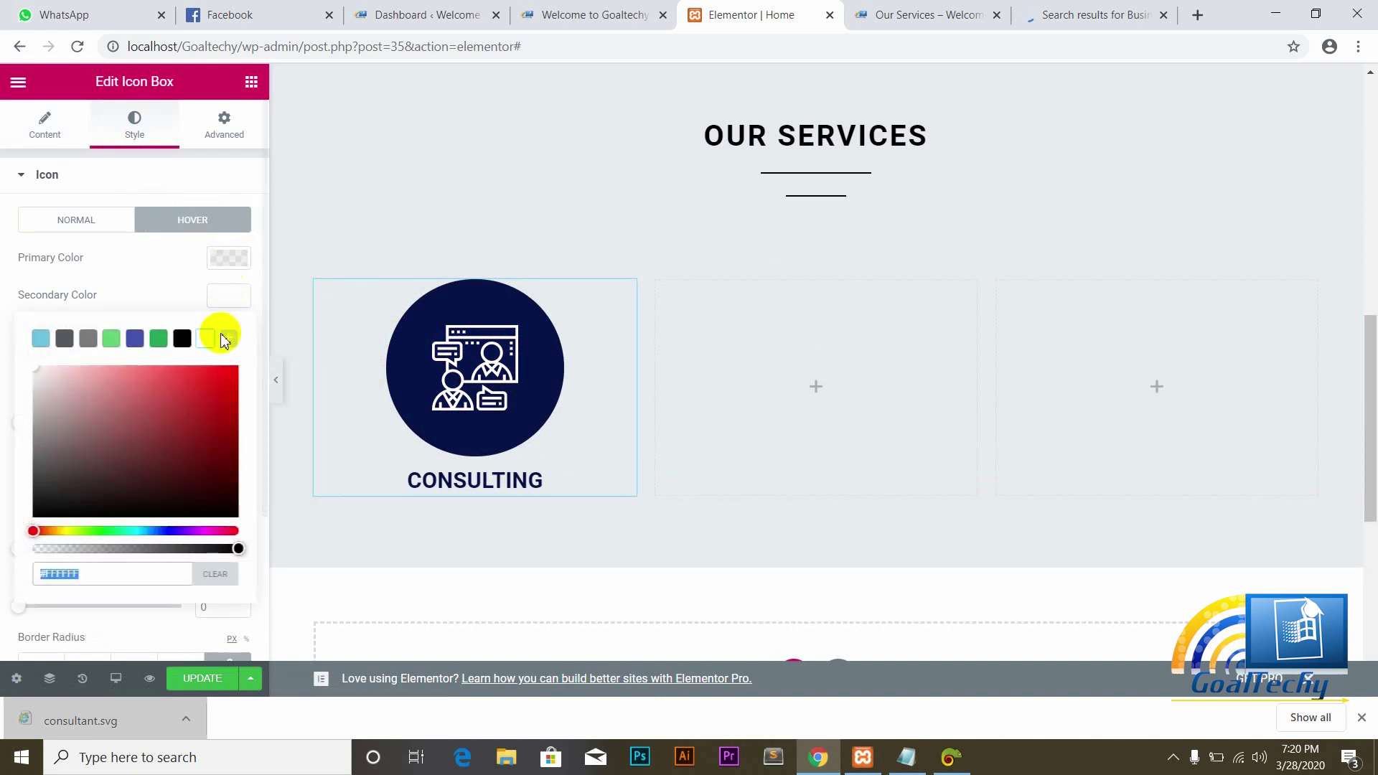
{"action": "left_click", "coordinate": [143, 296]}
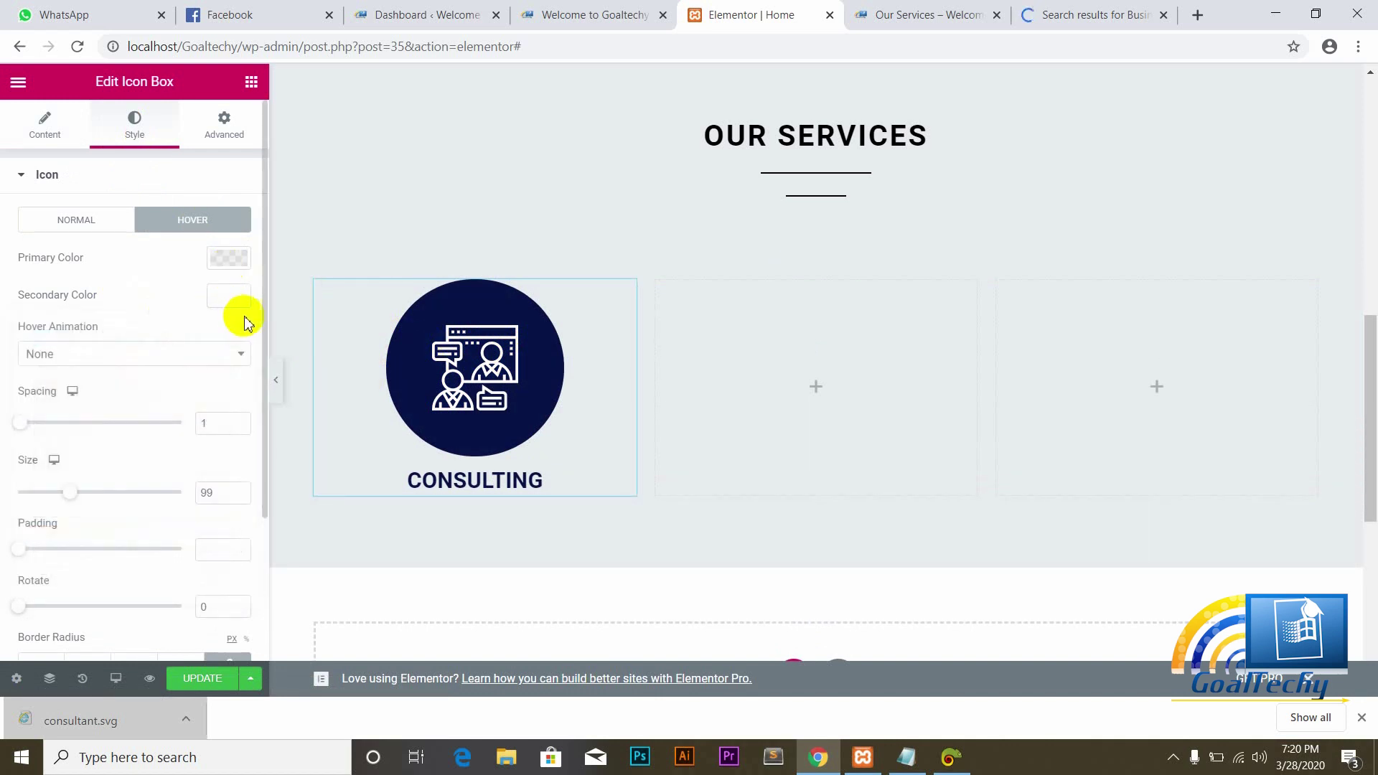
{"action": "left_click", "coordinate": [87, 227]}
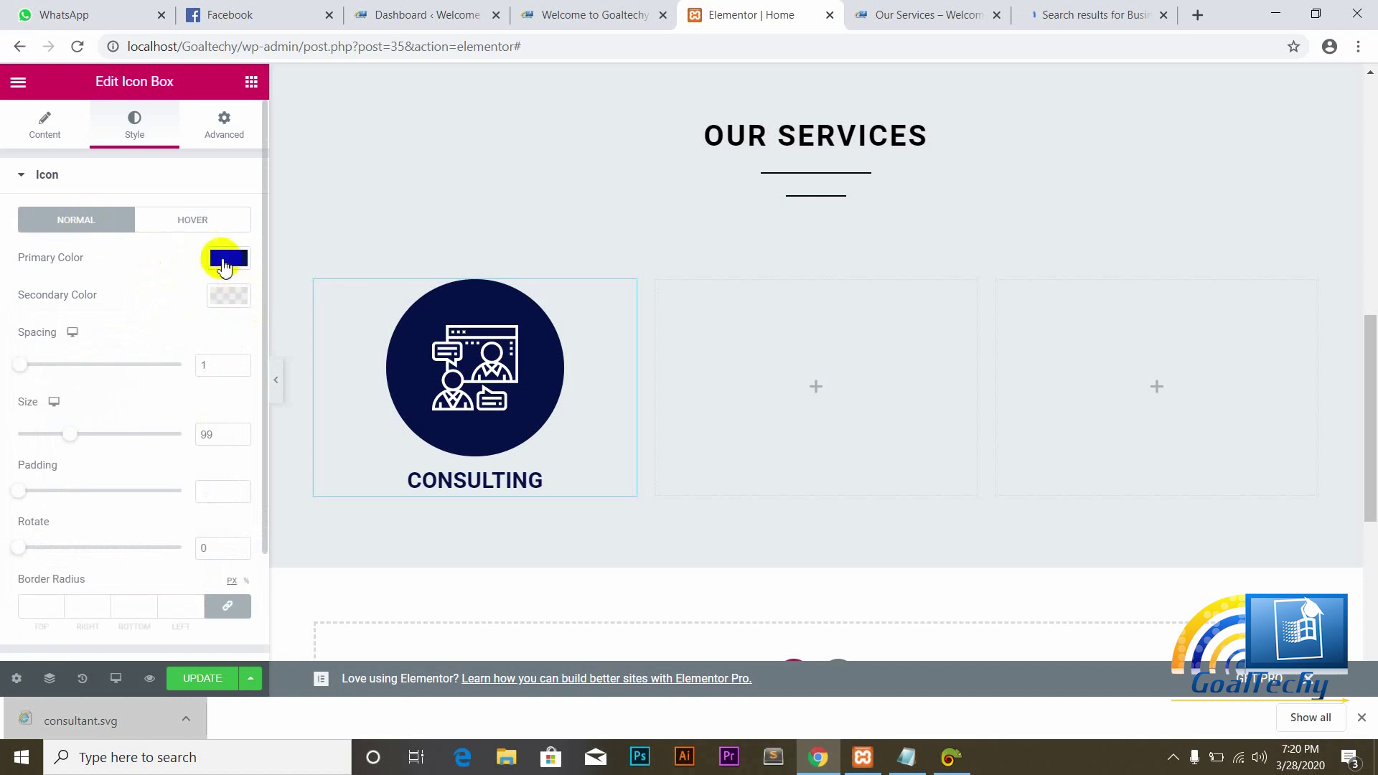
{"action": "left_click", "coordinate": [223, 260]}
{"action": "key", "text": "ctrl+c"}
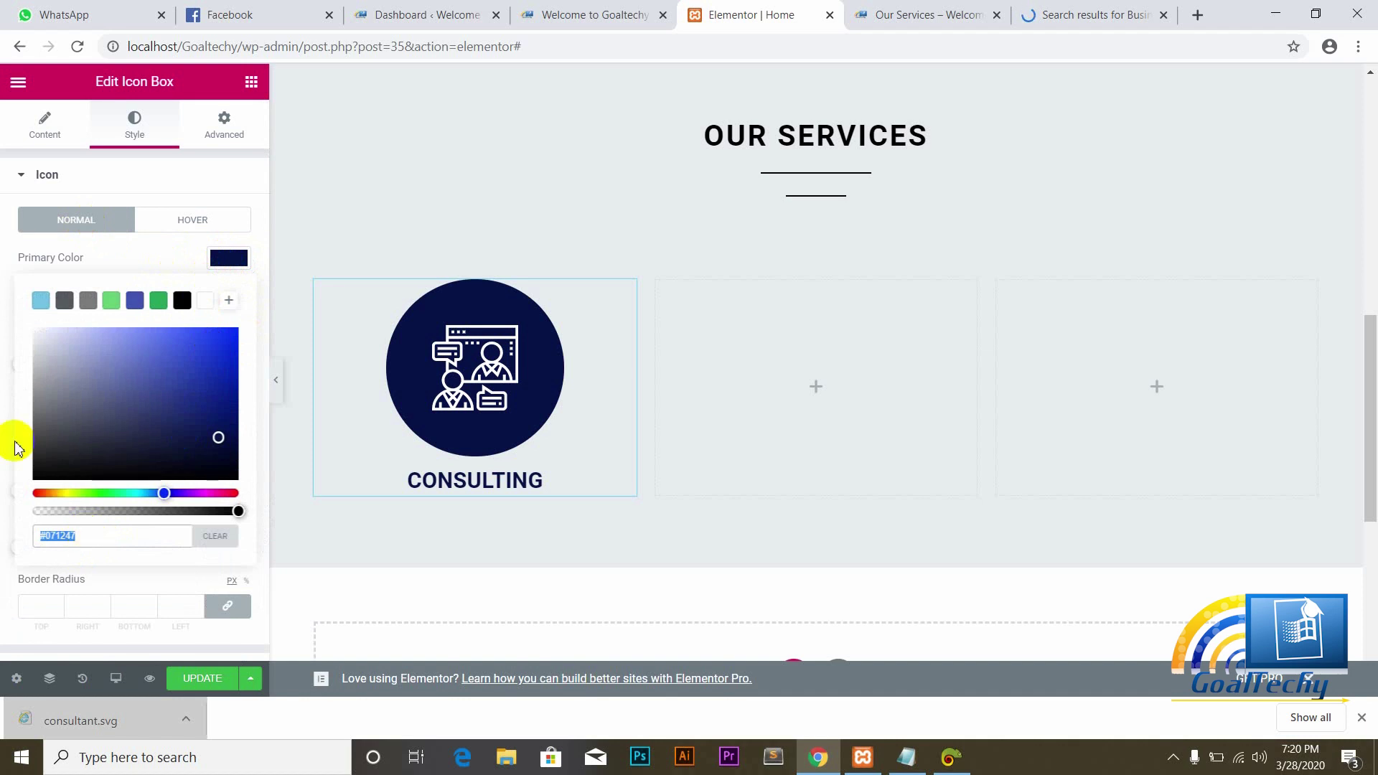
{"action": "left_click", "coordinate": [61, 269]}
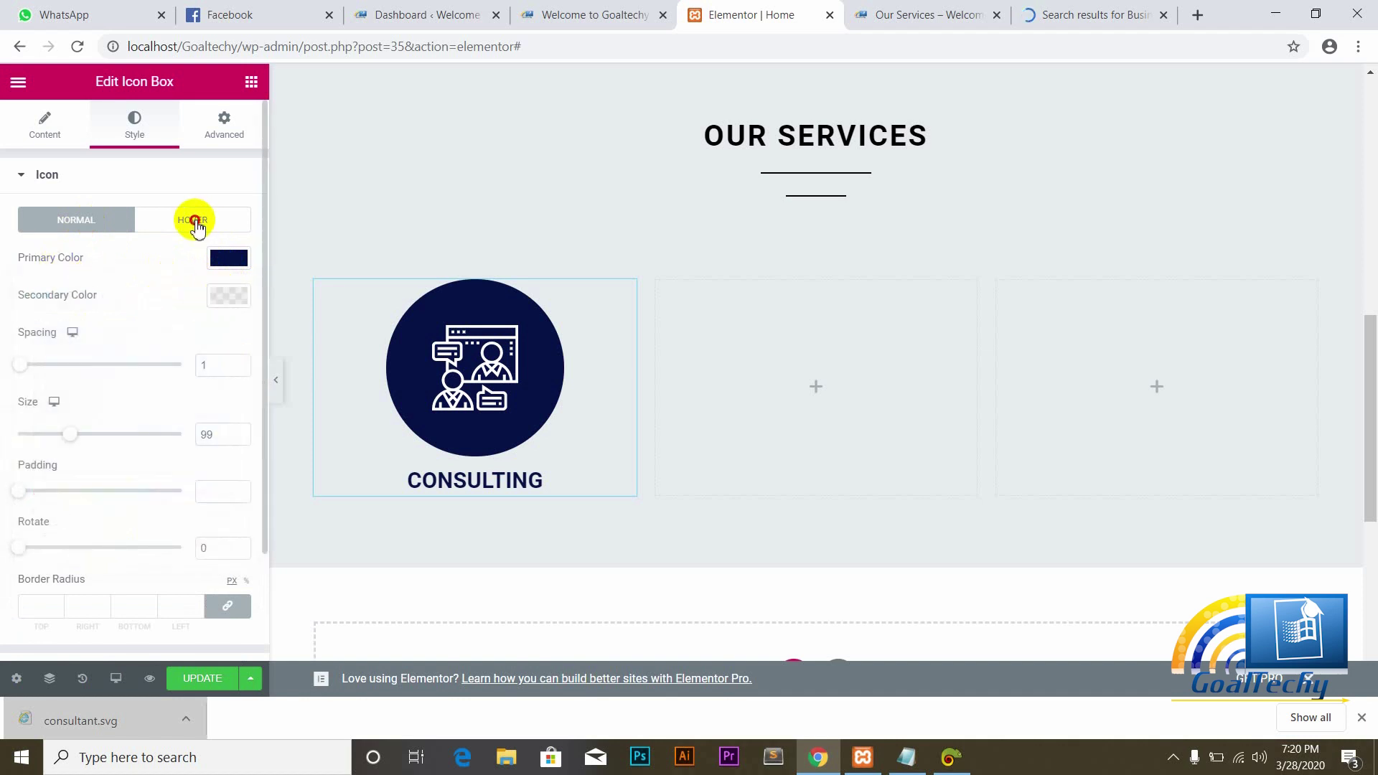
Step: Set the hover primary colour to white #FFFFFF and secondary colour to navy #071247
{"action": "left_click", "coordinate": [200, 224]}
{"action": "left_click", "coordinate": [228, 259]}
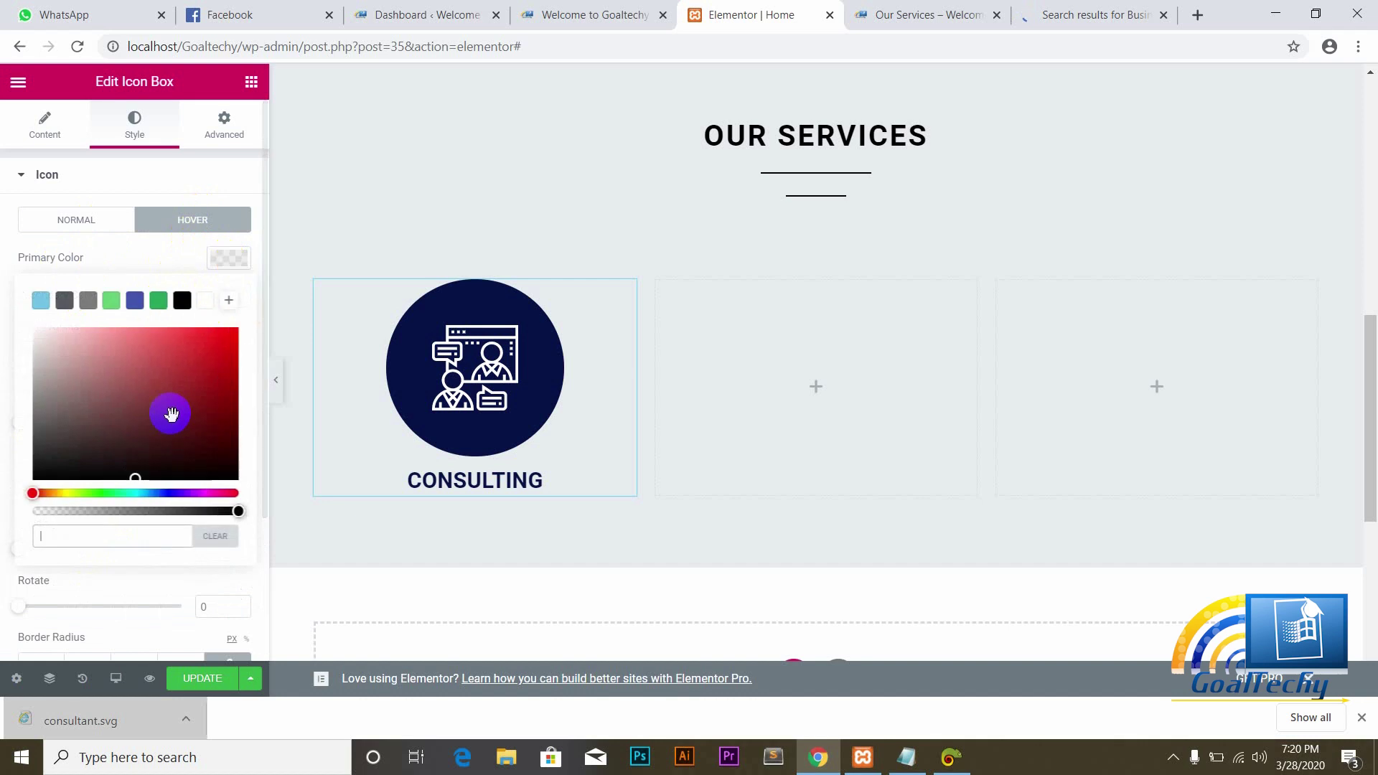
{"action": "key", "text": "ctrl+v"}
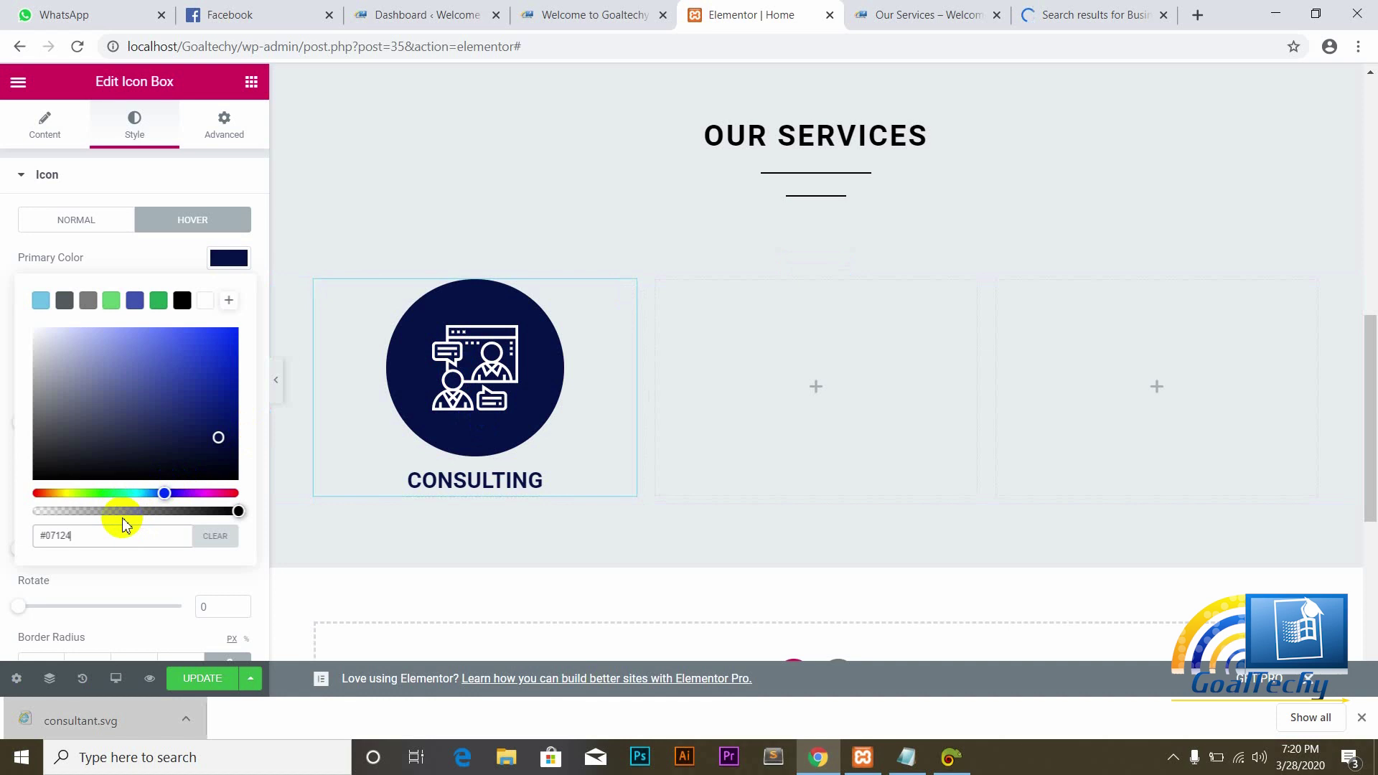
{"action": "key", "text": "BackSpace"}
{"action": "key", "text": "BackSpace"}
{"action": "key", "text": "BackSpace"}
{"action": "key", "text": "BackSpace"}
{"action": "key", "text": "BackSpace"}
{"action": "key", "text": "BackSpace"}
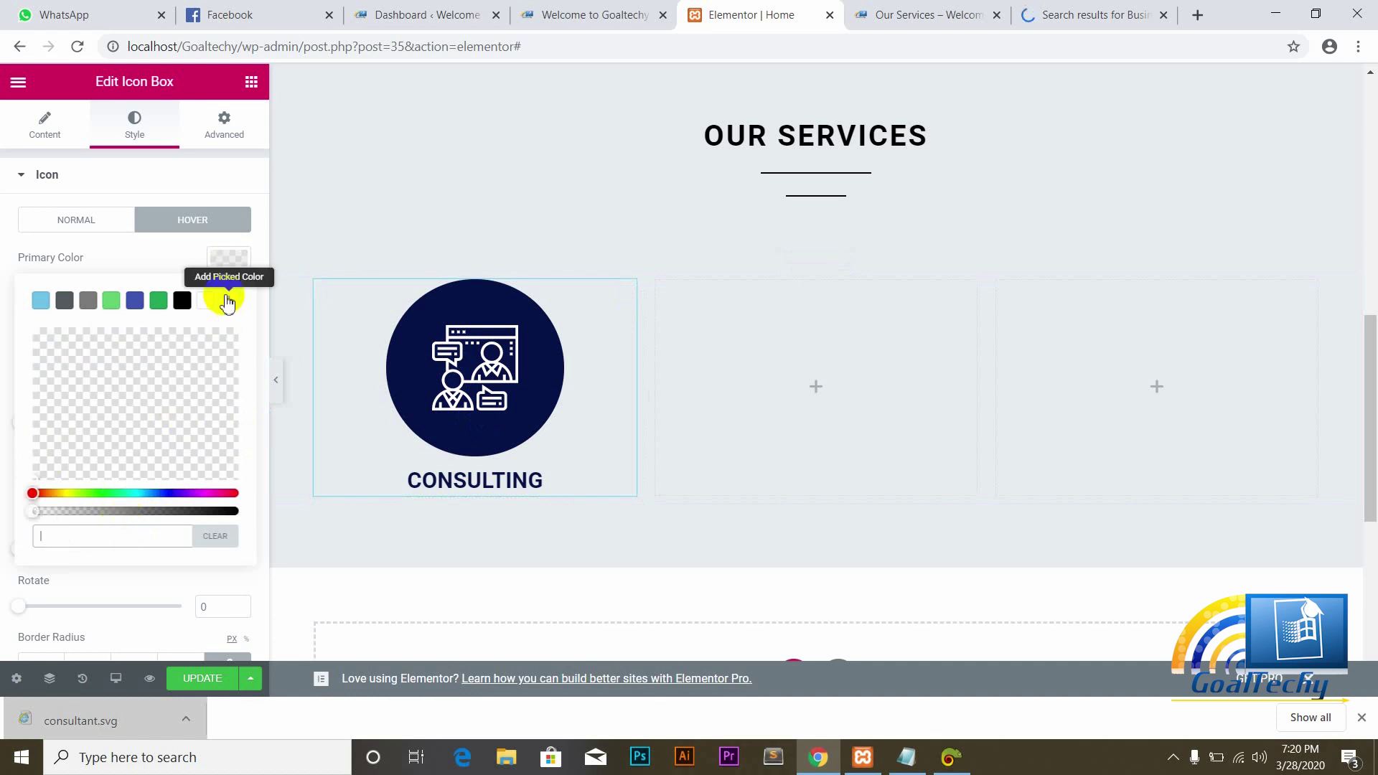
{"action": "left_click", "coordinate": [206, 301]}
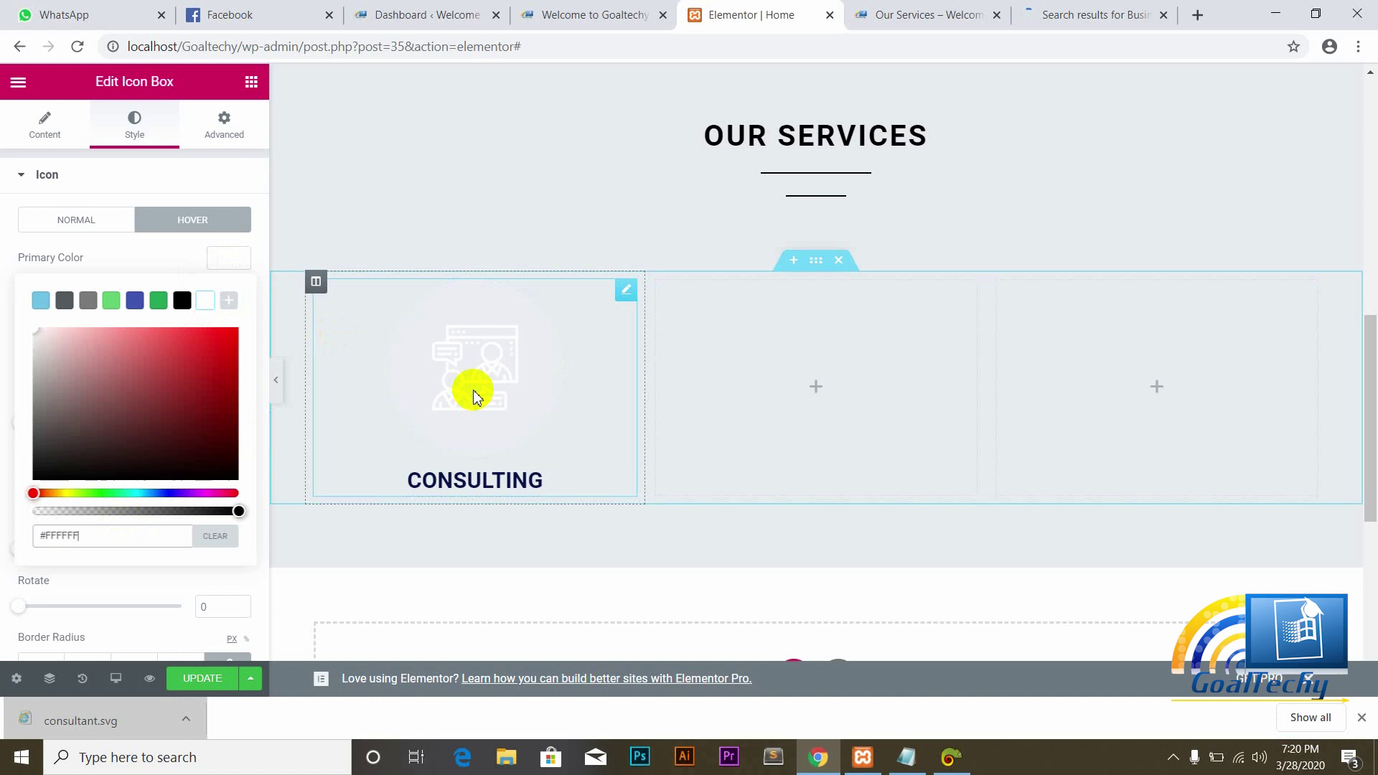
{"action": "left_click", "coordinate": [15, 260]}
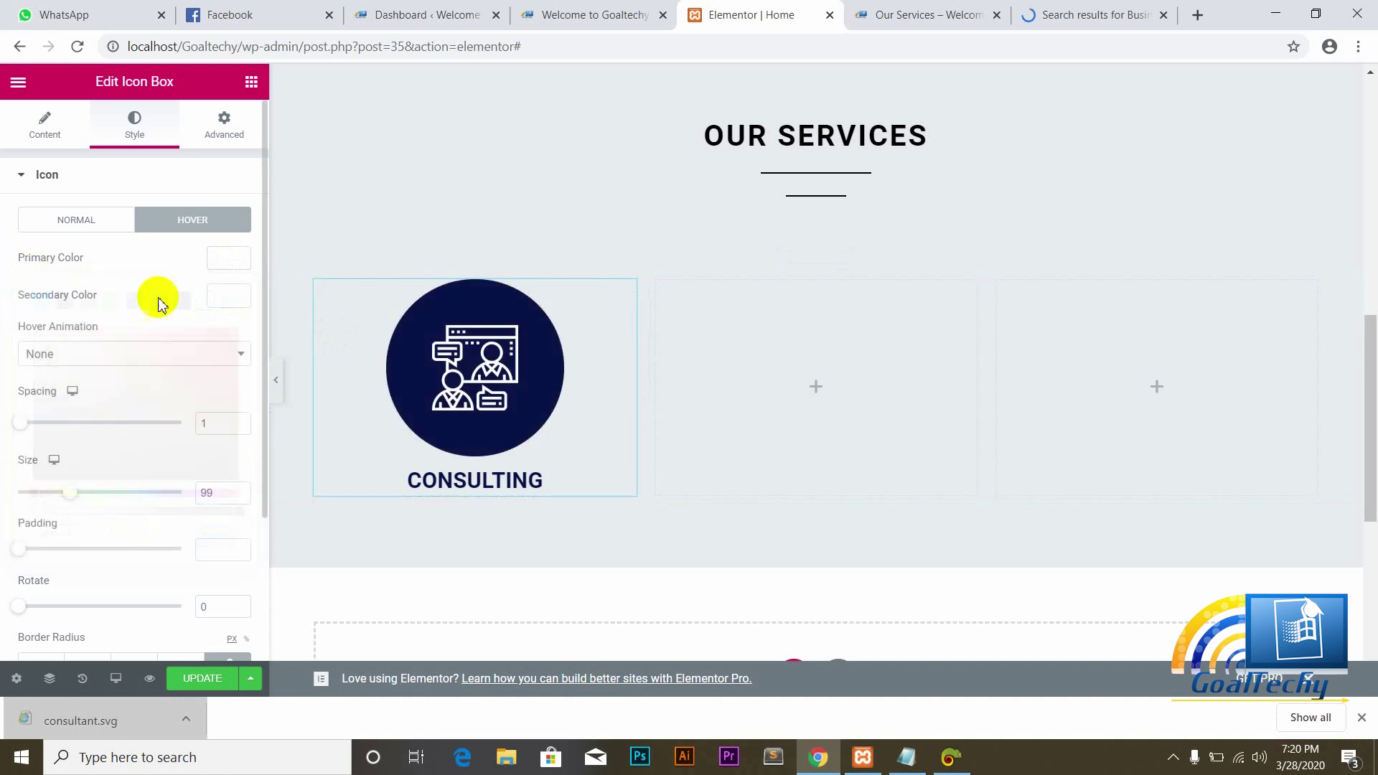
{"action": "left_click", "coordinate": [220, 304]}
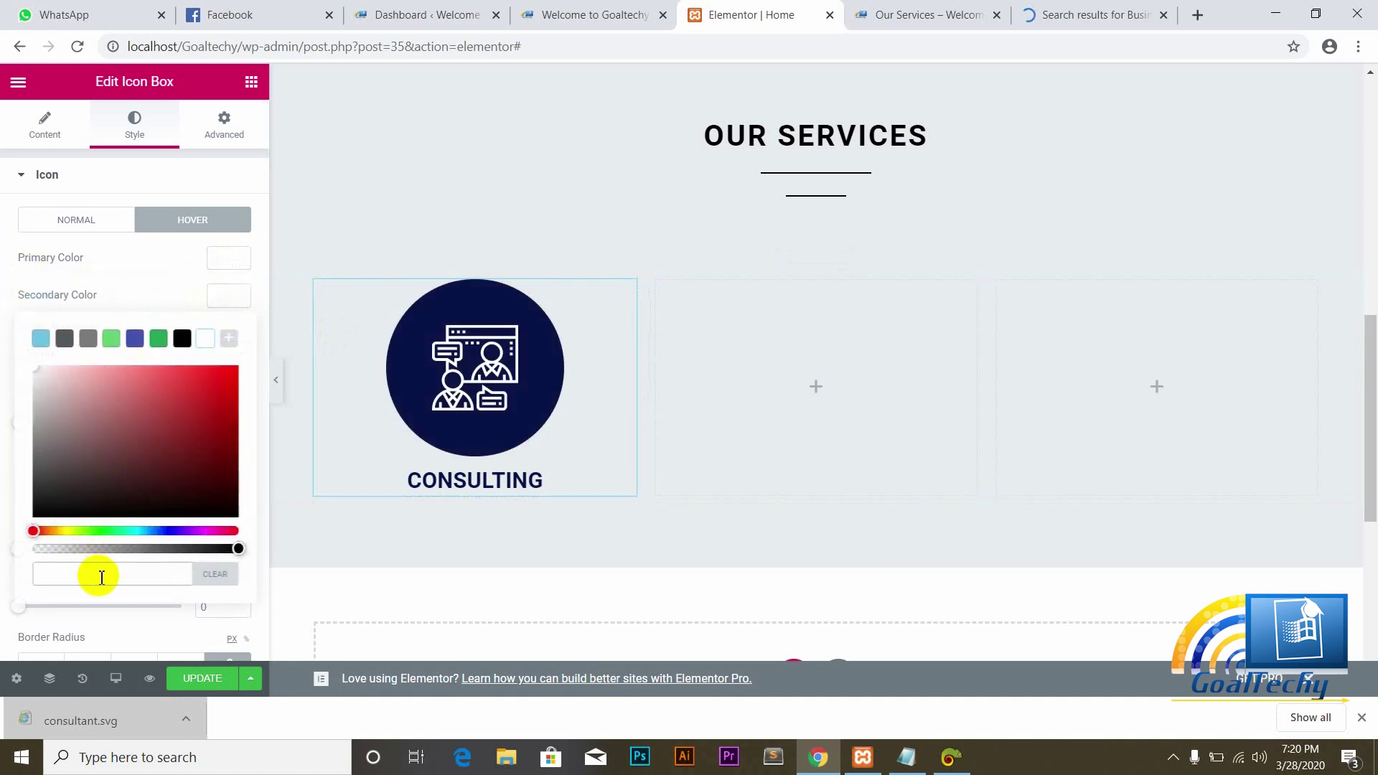
{"action": "key", "text": "ctrl+v"}
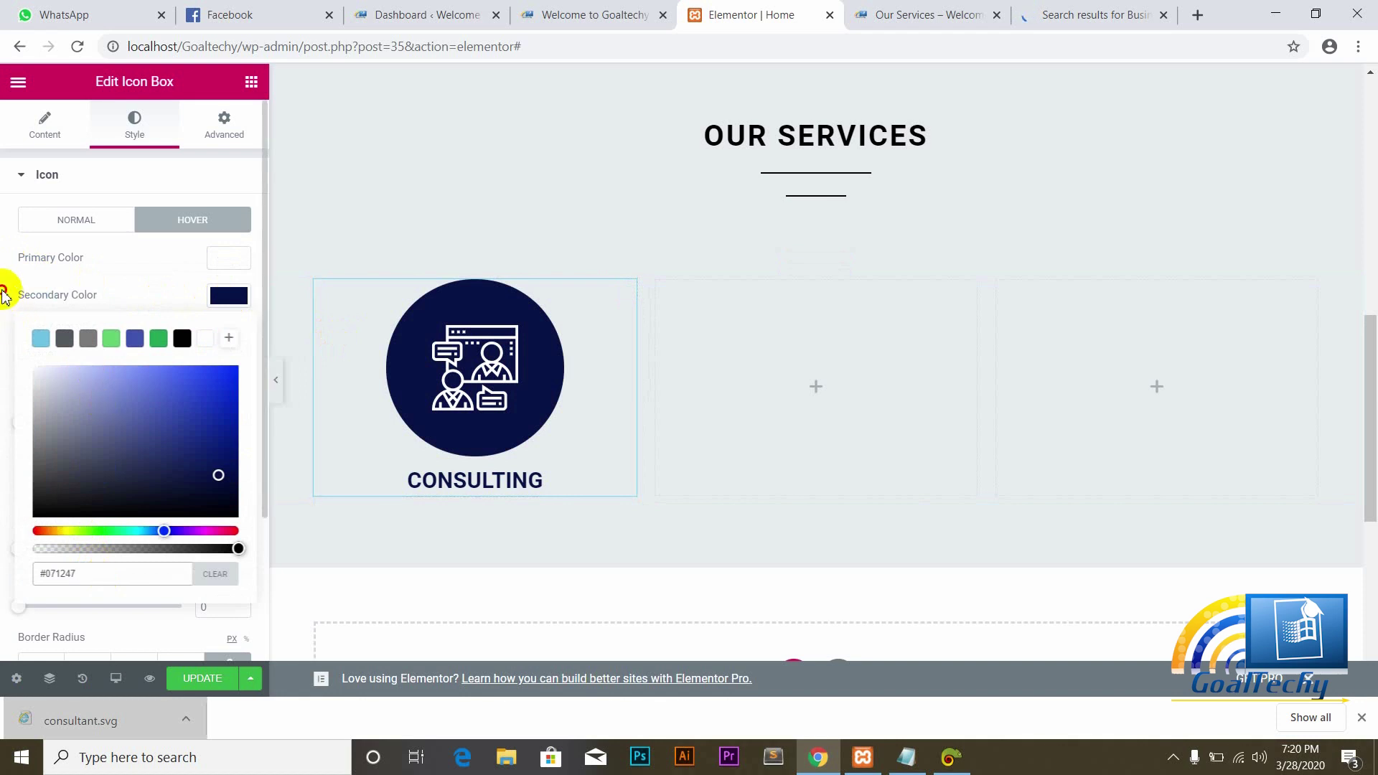
{"action": "left_click", "coordinate": [7, 287]}
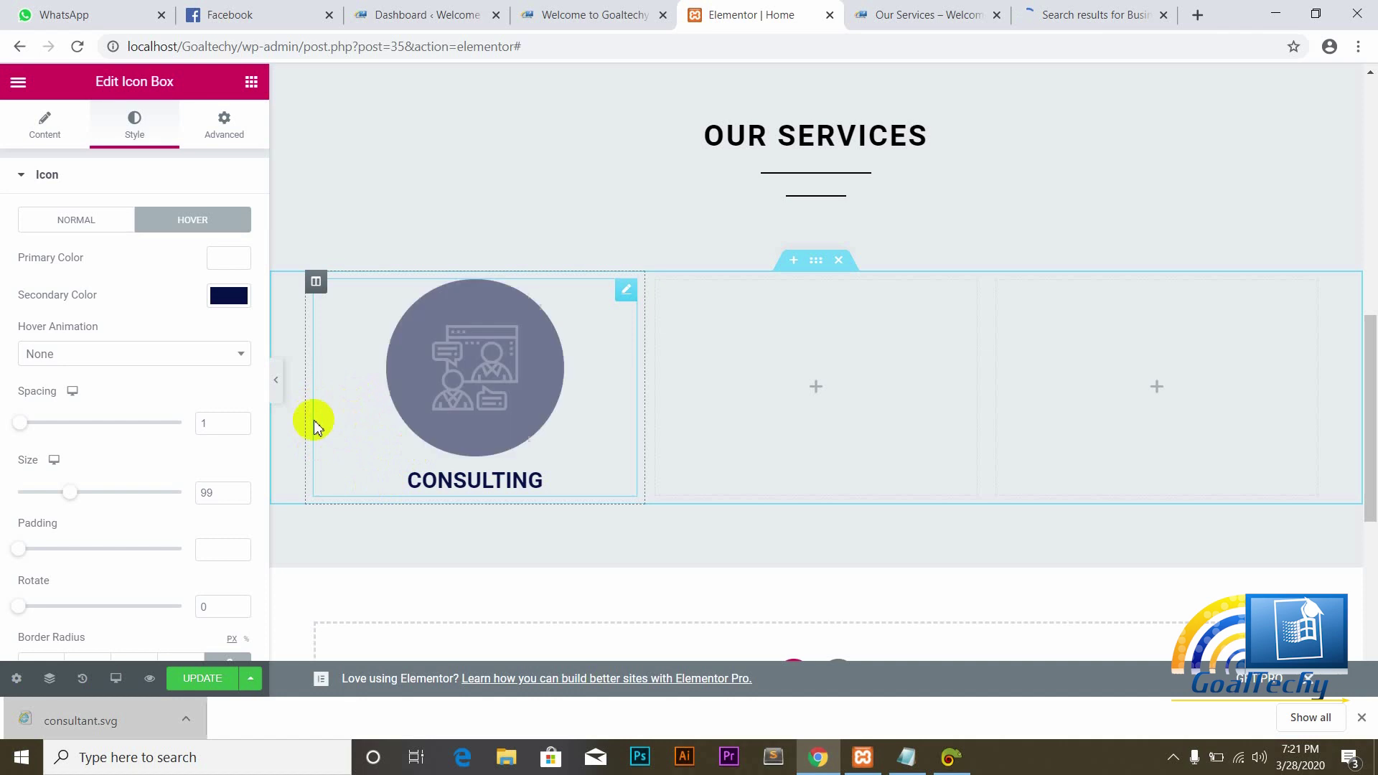
{"action": "left_click", "coordinate": [45, 128]}
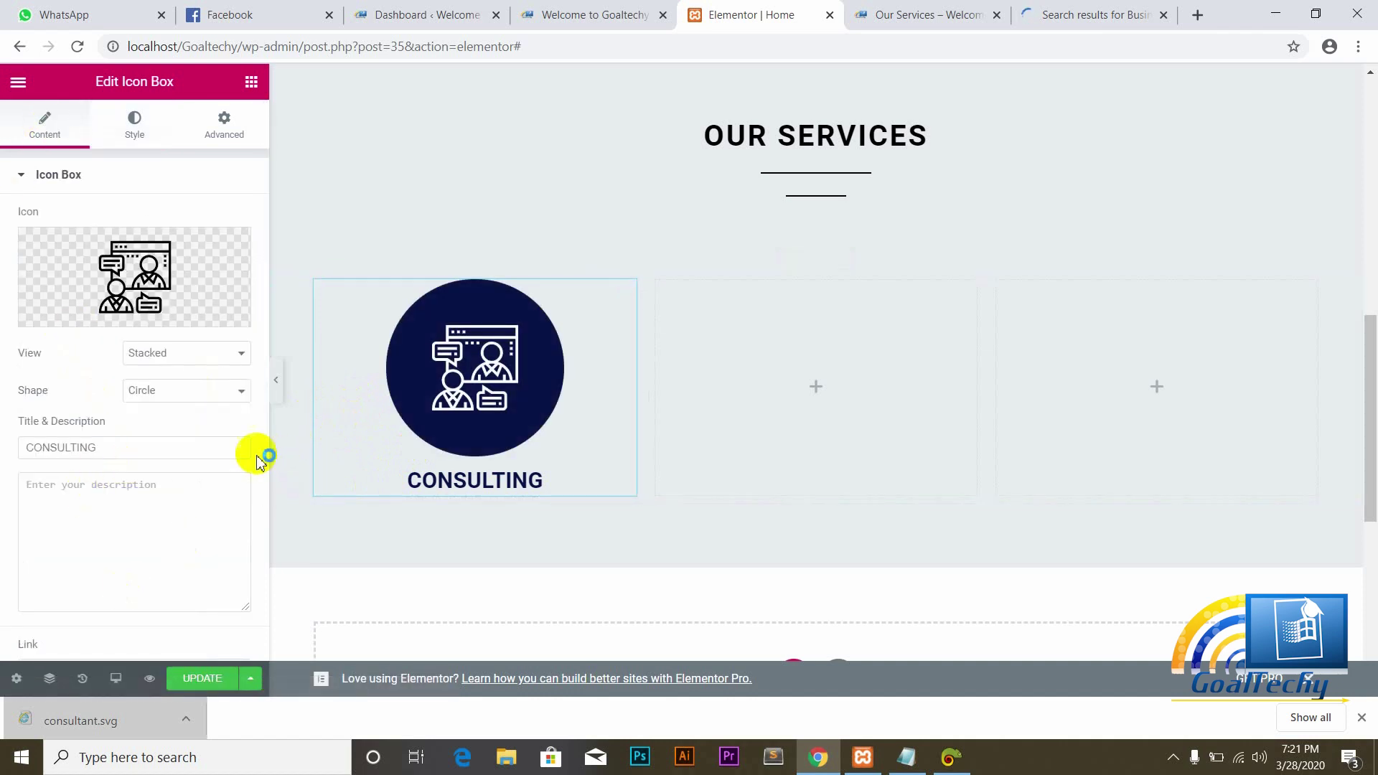
Step: Update the page, then switch to the 'Welcome to Goaltechy' live site tab
{"action": "scroll", "coordinate": [262, 523], "scroll_direction": "down", "scroll_amount": 3}
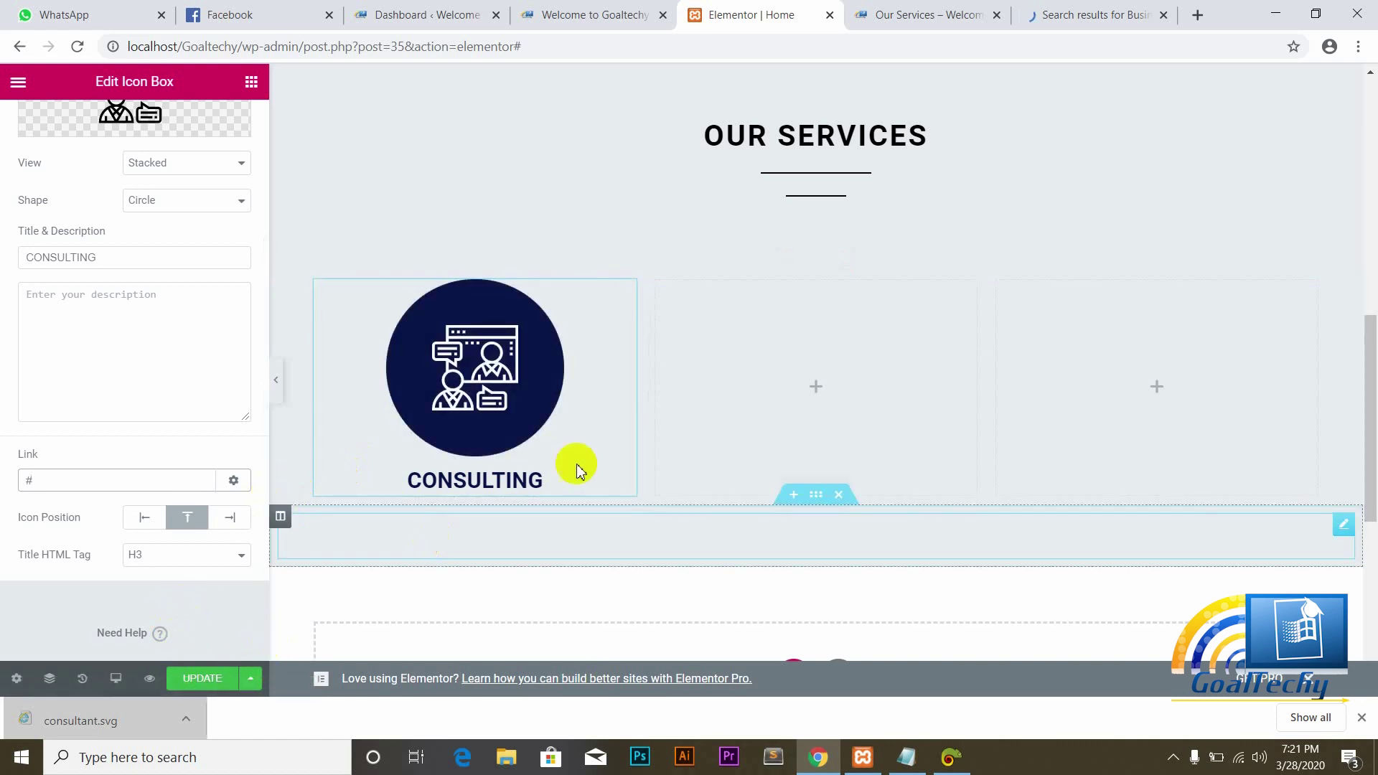
{"action": "left_click", "coordinate": [217, 678]}
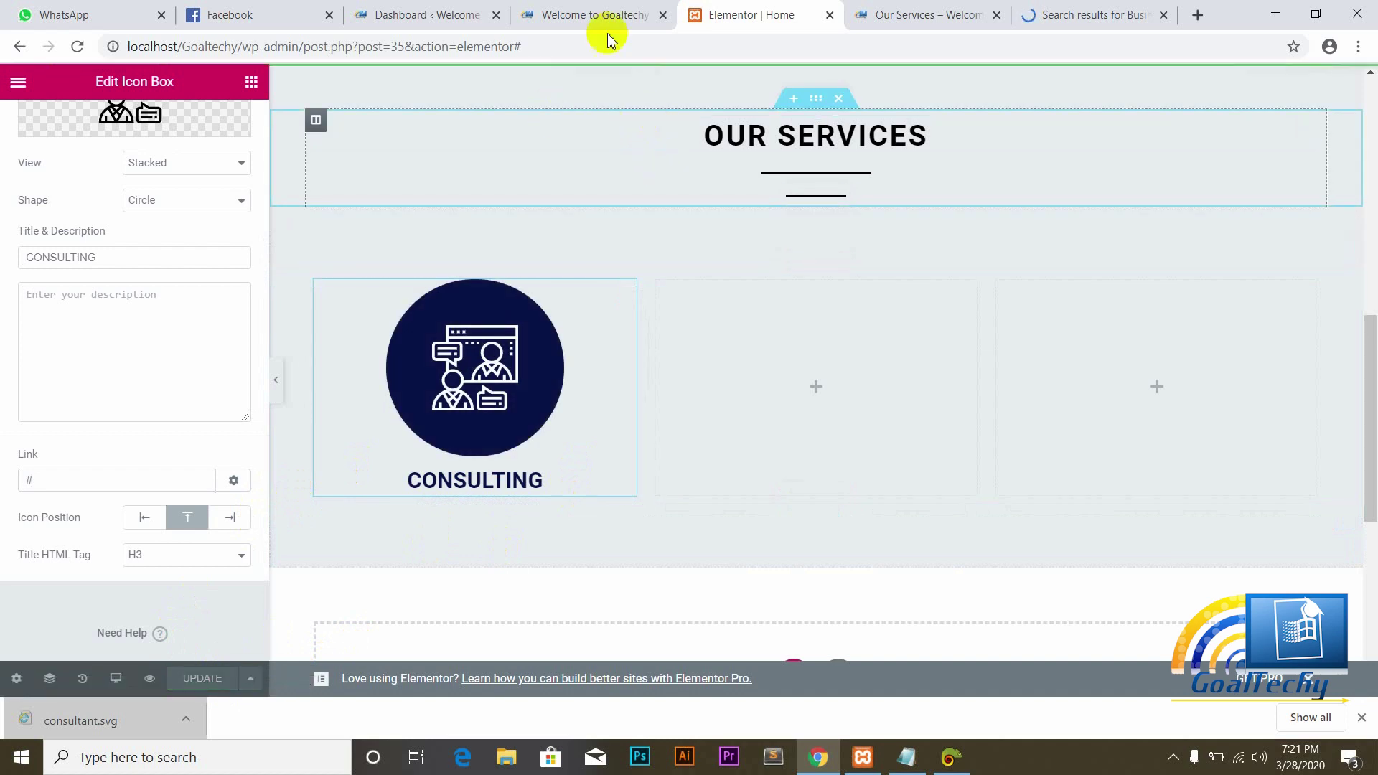
{"action": "left_click", "coordinate": [593, 15]}
Step: Reload the live site to check the Consulting hover effect, then return to the Elementor tab
{"action": "left_click", "coordinate": [77, 49]}
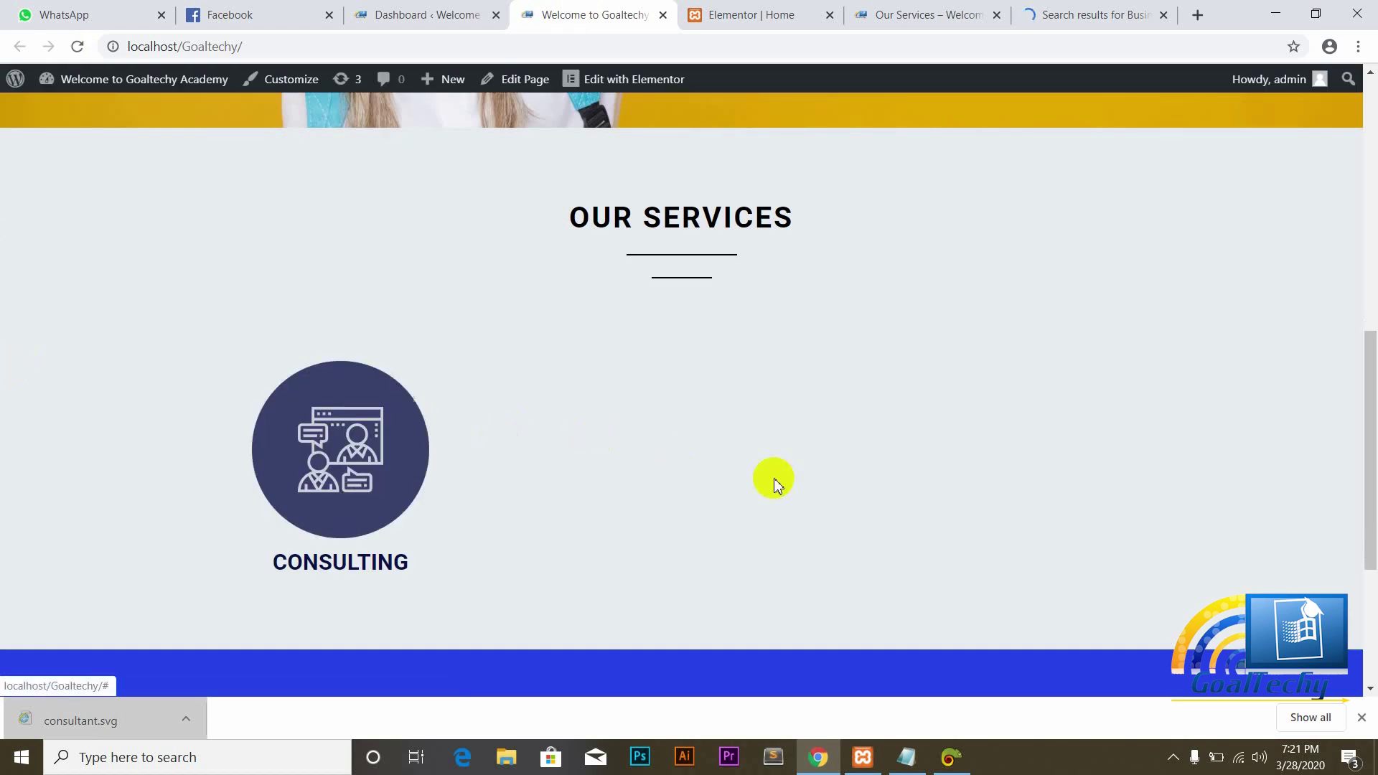
{"action": "scroll", "coordinate": [1364, 412], "scroll_direction": "down", "scroll_amount": 4}
{"action": "scroll", "coordinate": [1364, 387], "scroll_direction": "up", "scroll_amount": 4}
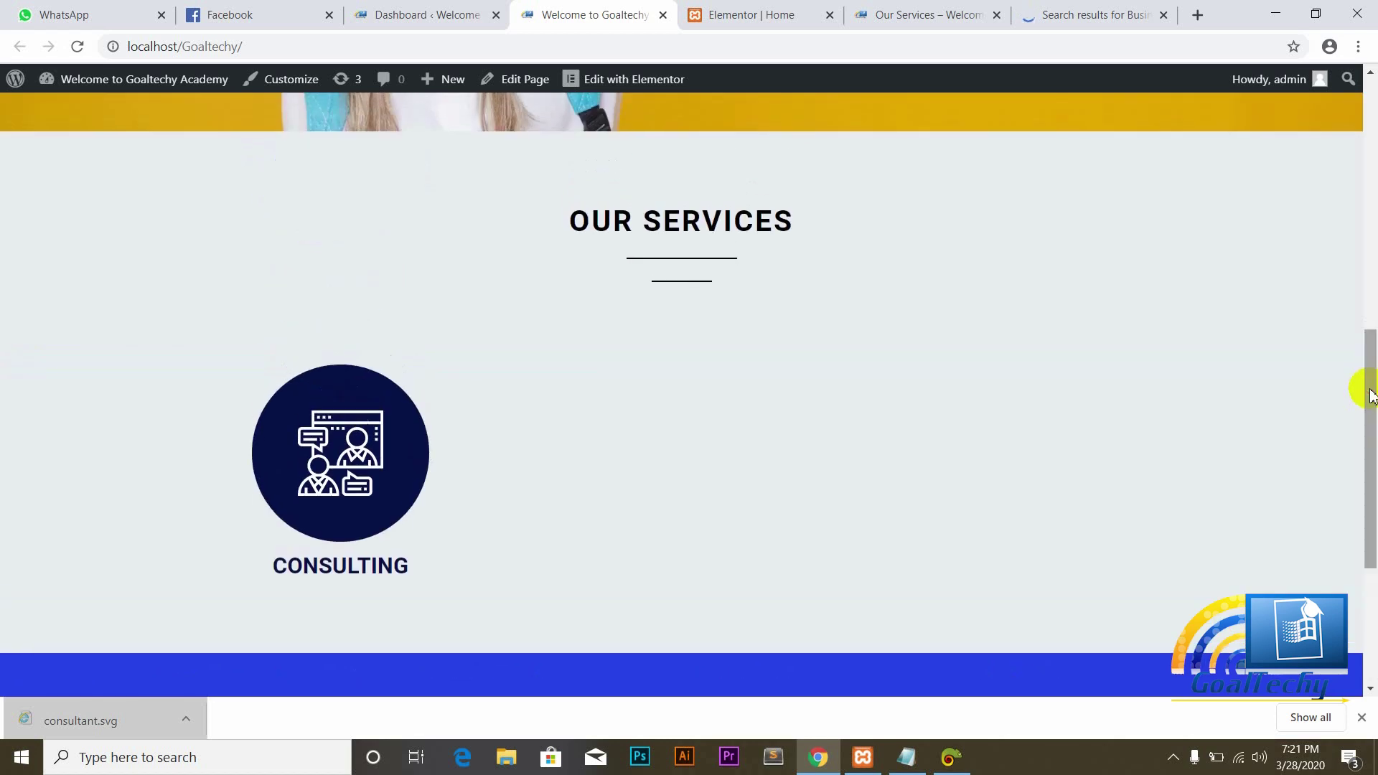
{"action": "left_click", "coordinate": [726, 13]}
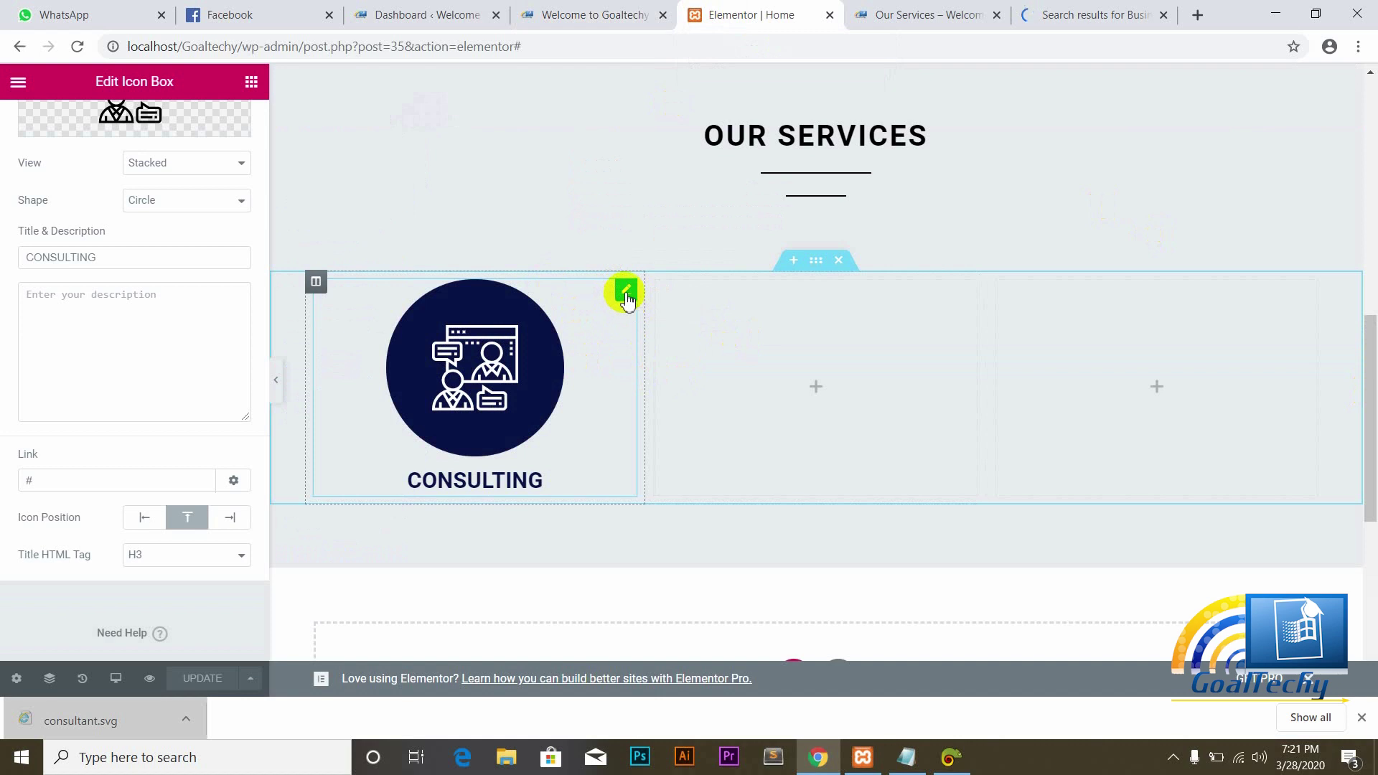
Step: Copy the Consulting icon box and paste it into the middle and third services columns
{"action": "right_click", "coordinate": [626, 301]}
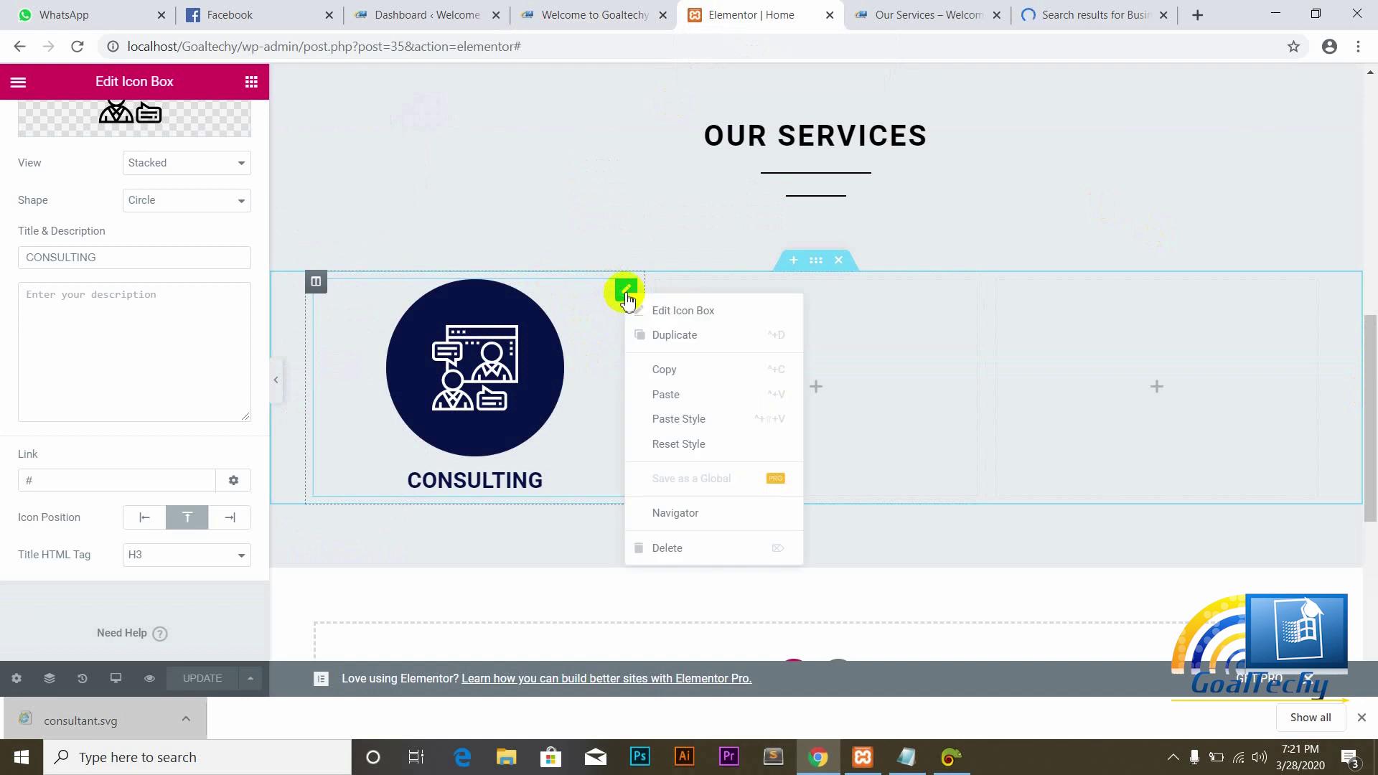
{"action": "left_click", "coordinate": [672, 372]}
{"action": "right_click", "coordinate": [817, 389]}
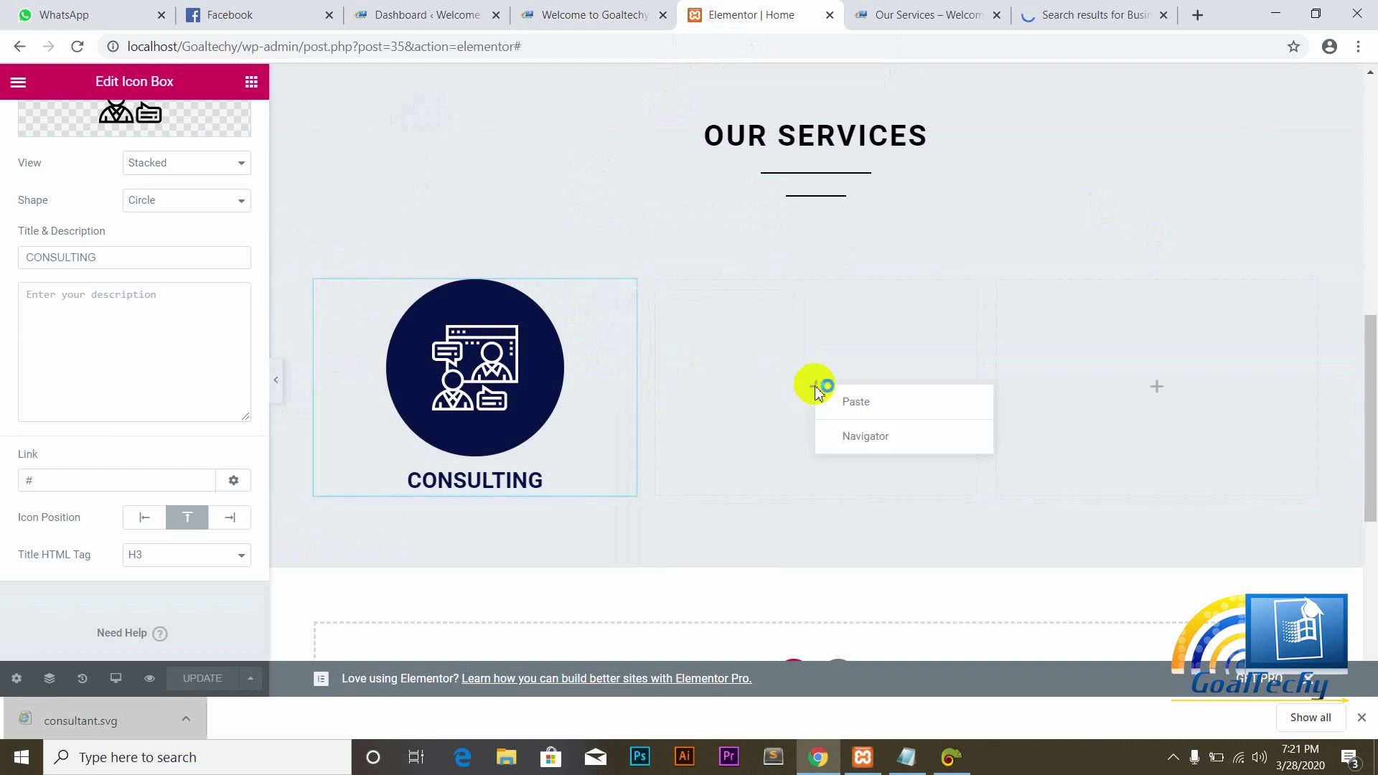
{"action": "left_click", "coordinate": [856, 406]}
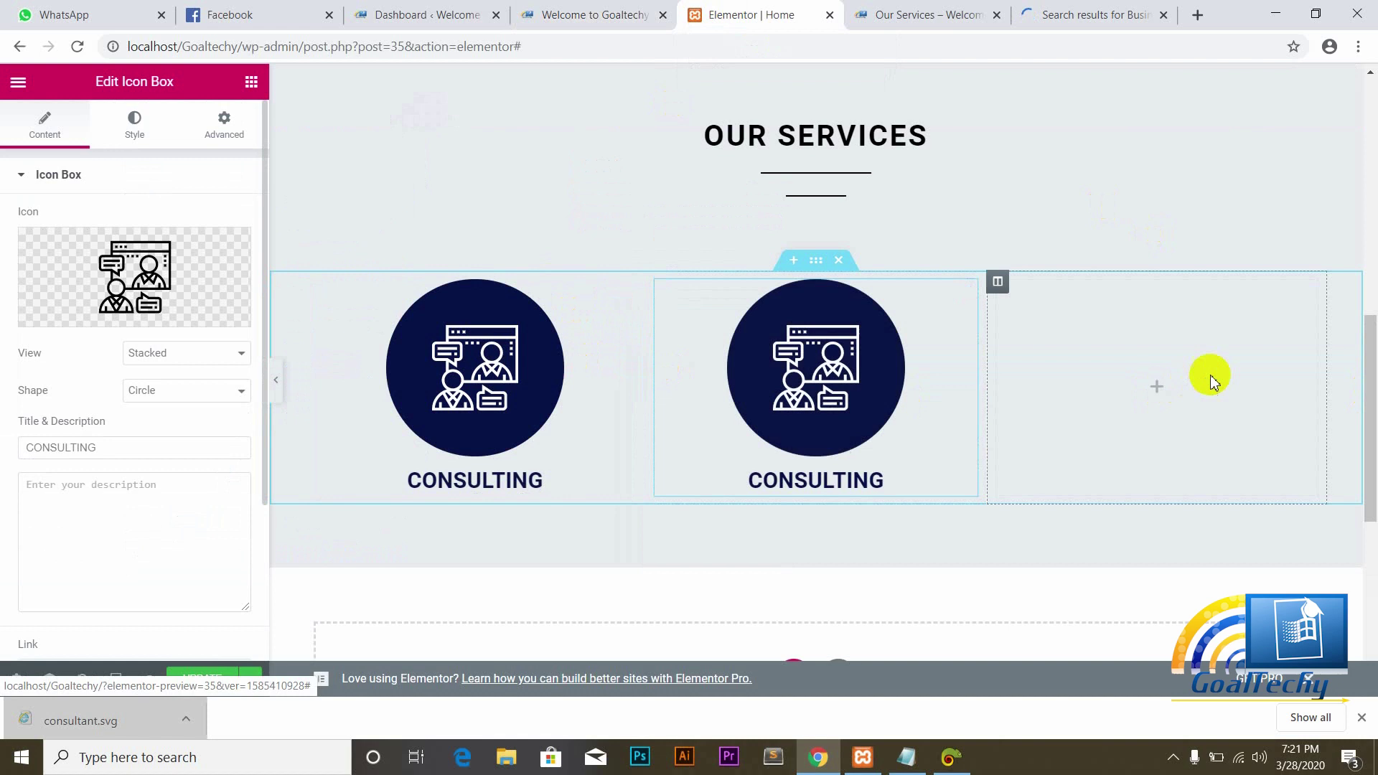
{"action": "right_click", "coordinate": [1154, 390]}
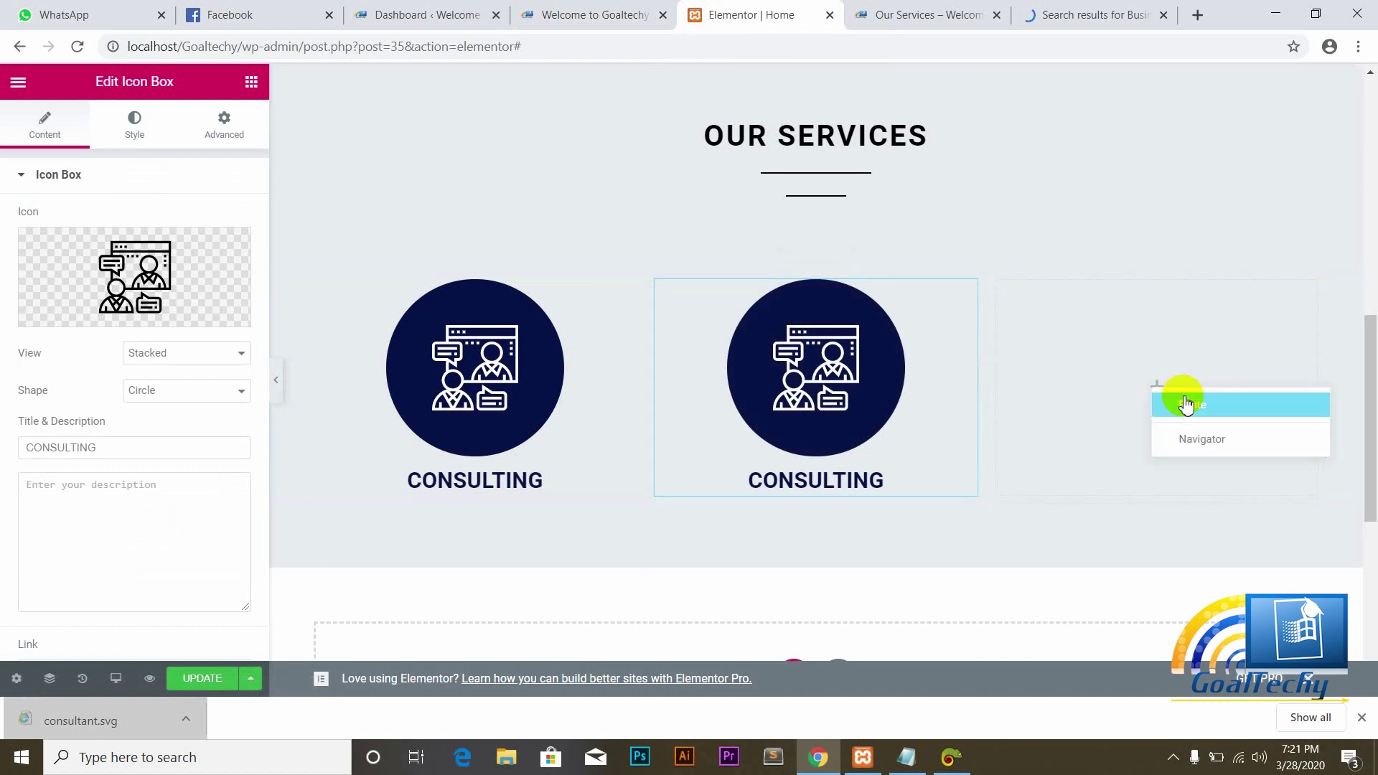
{"action": "left_click", "coordinate": [1185, 402]}
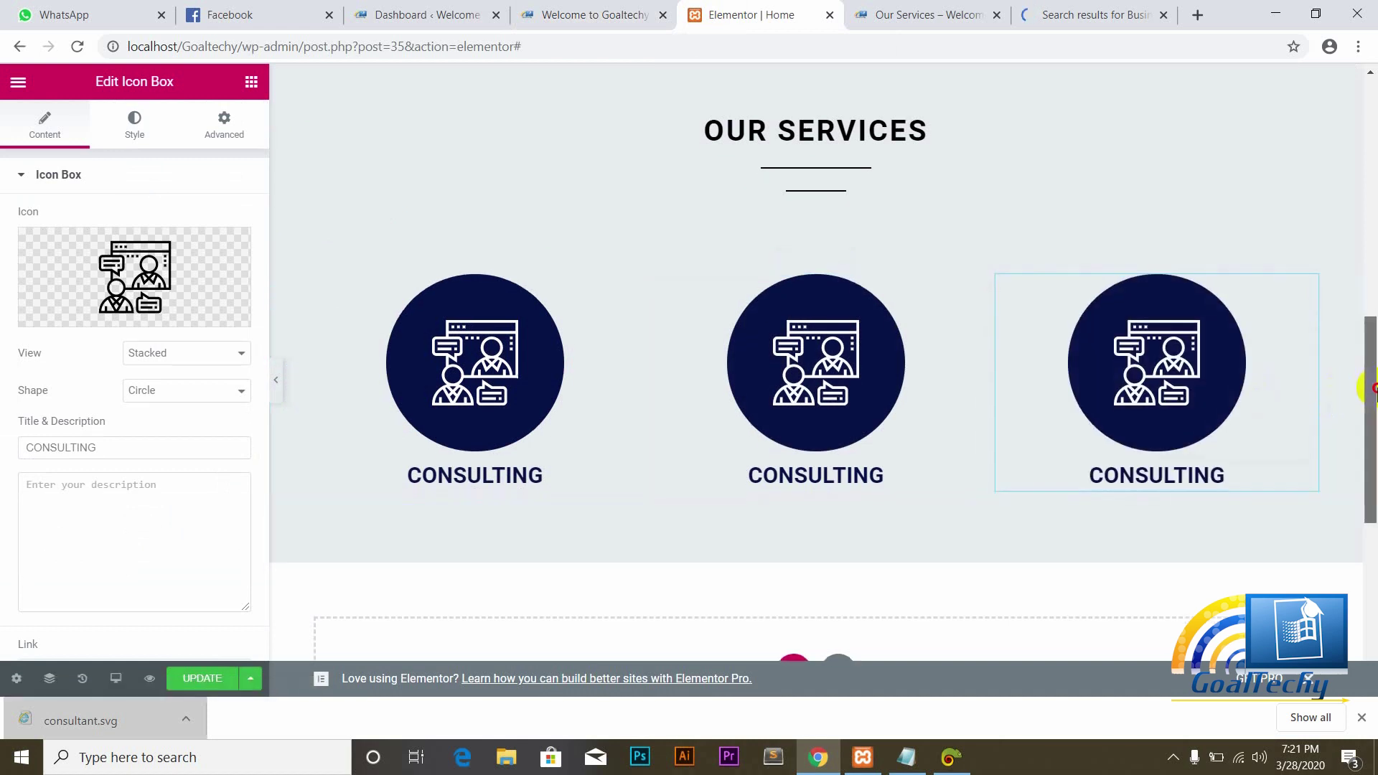
{"action": "scroll", "coordinate": [1361, 381], "scroll_direction": "down", "scroll_amount": 2}
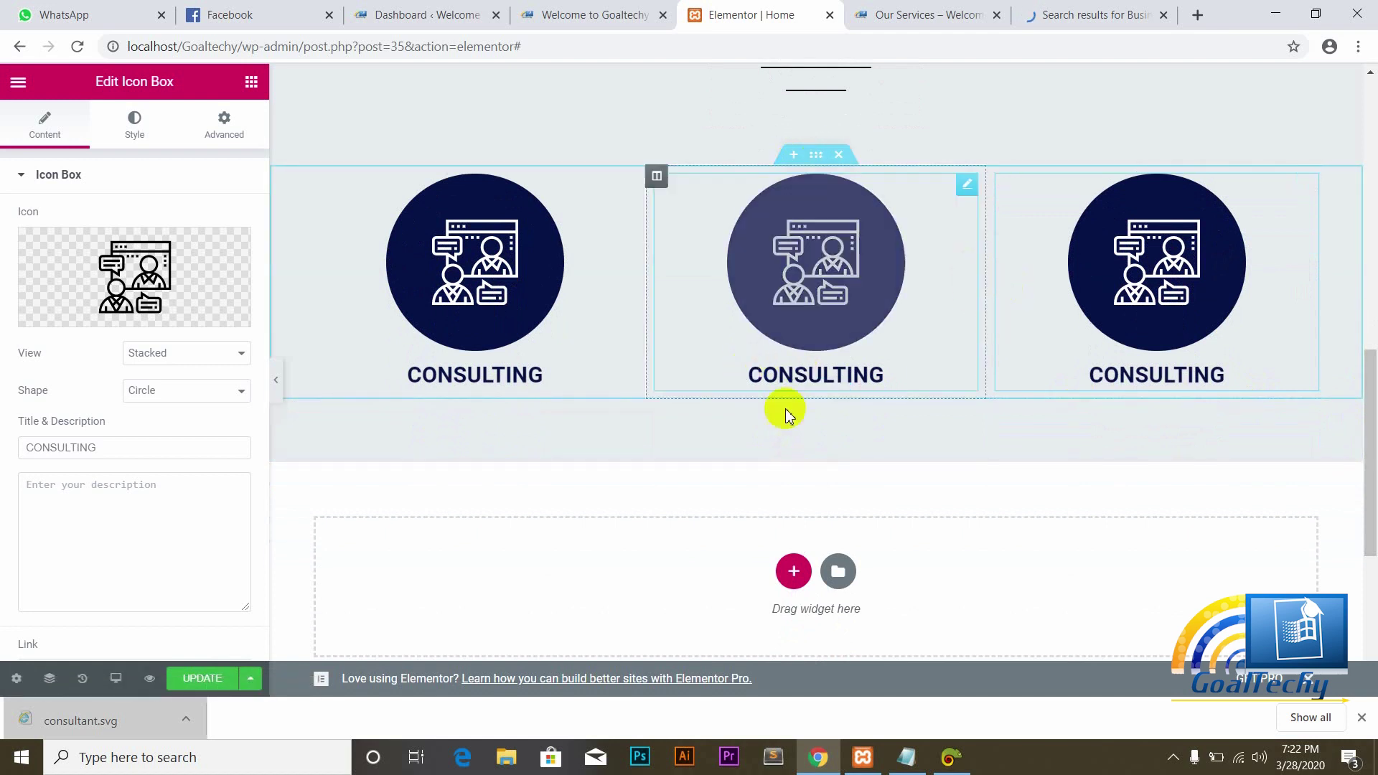
Step: Duplicate the icon row into a second row of three Consulting boxes, with an empty section between the rows
{"action": "right_click", "coordinate": [812, 161]}
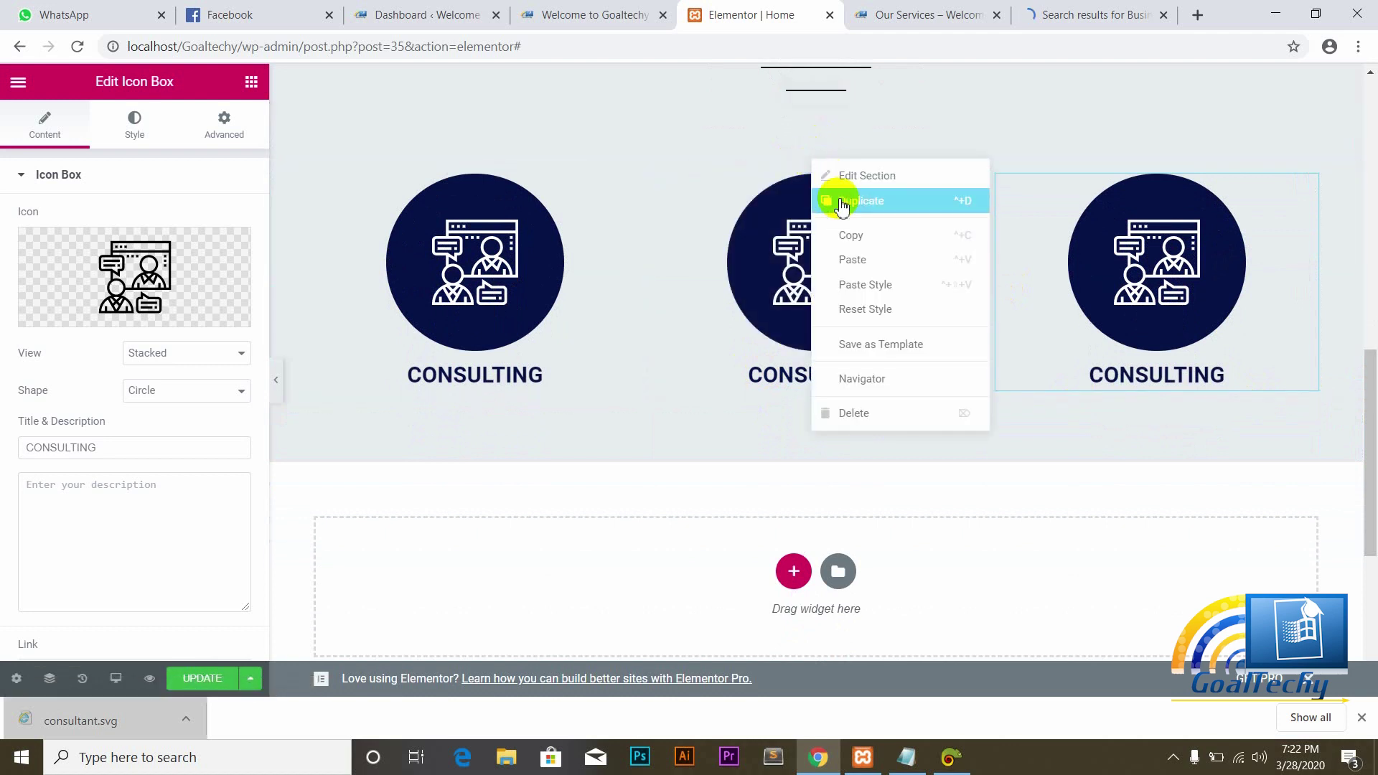
{"action": "left_click", "coordinate": [841, 204]}
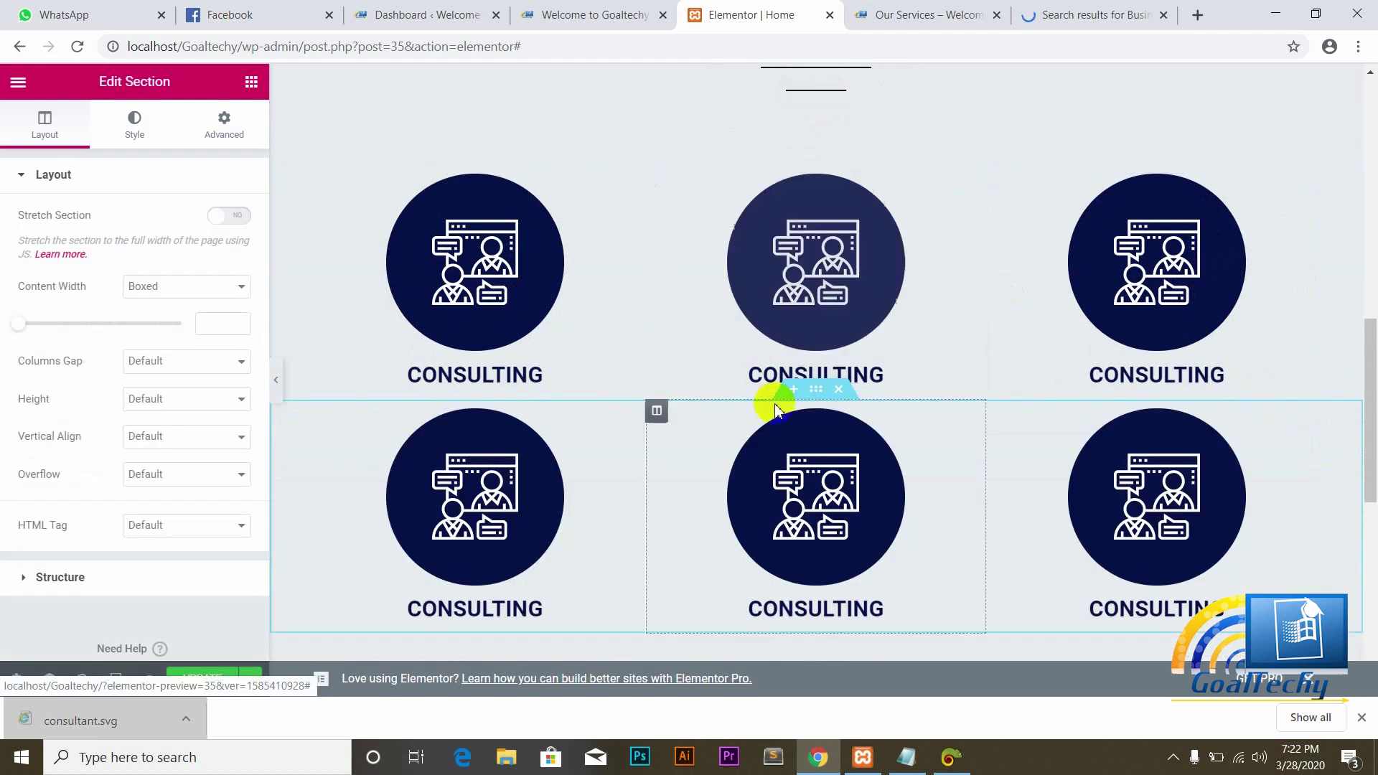
{"action": "left_click", "coordinate": [795, 393]}
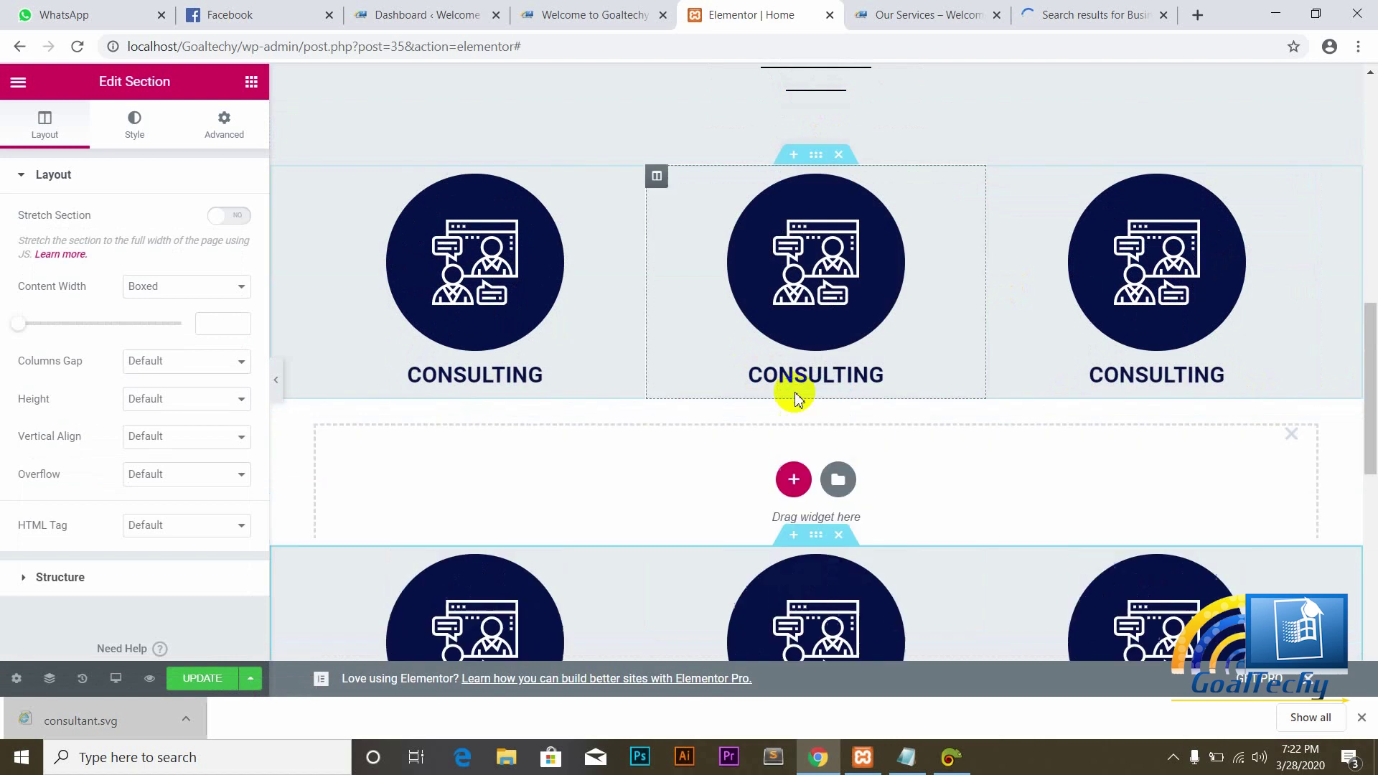
Step: Place a Spacer widget in the middle section and set its content width to Full Width
{"action": "left_click", "coordinate": [251, 81]}
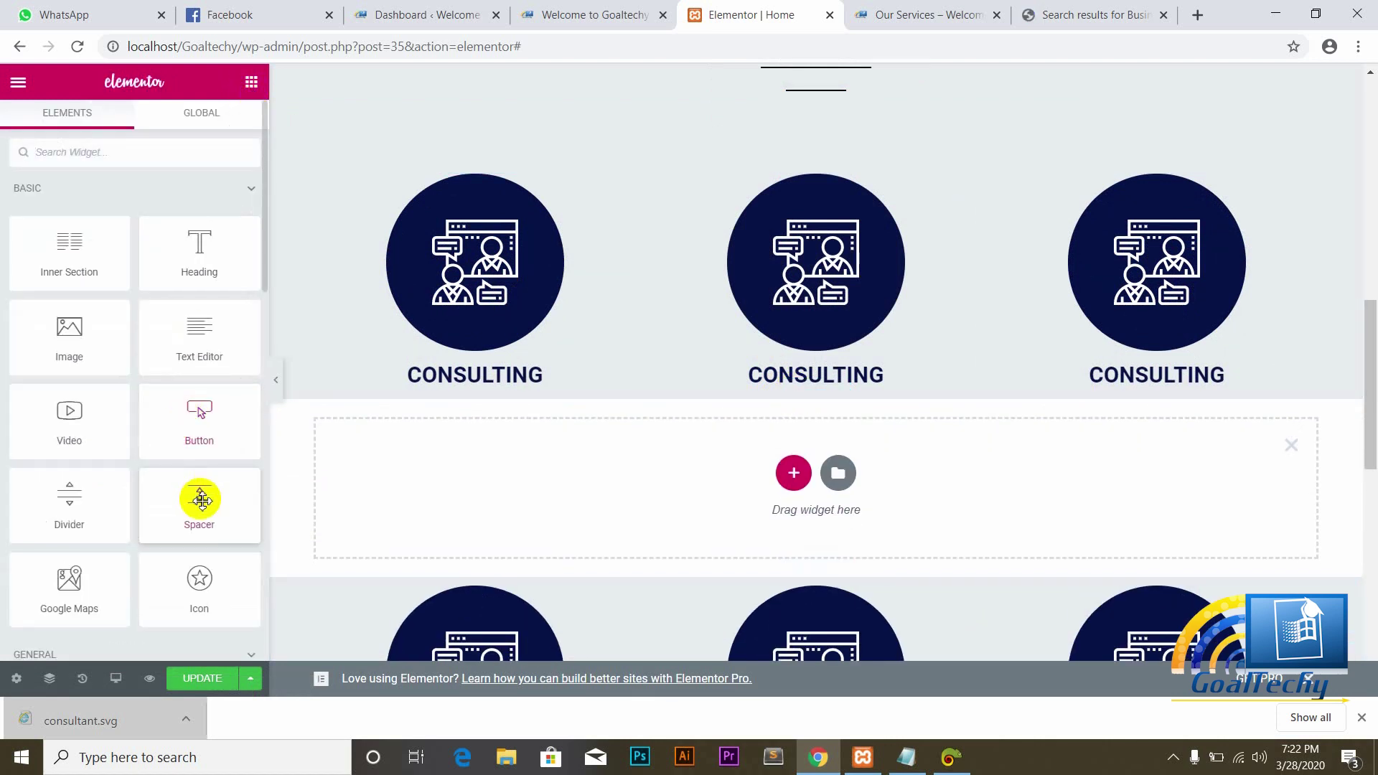
{"action": "left_click_drag", "start_coordinate": [200, 498], "coordinate": [445, 470]}
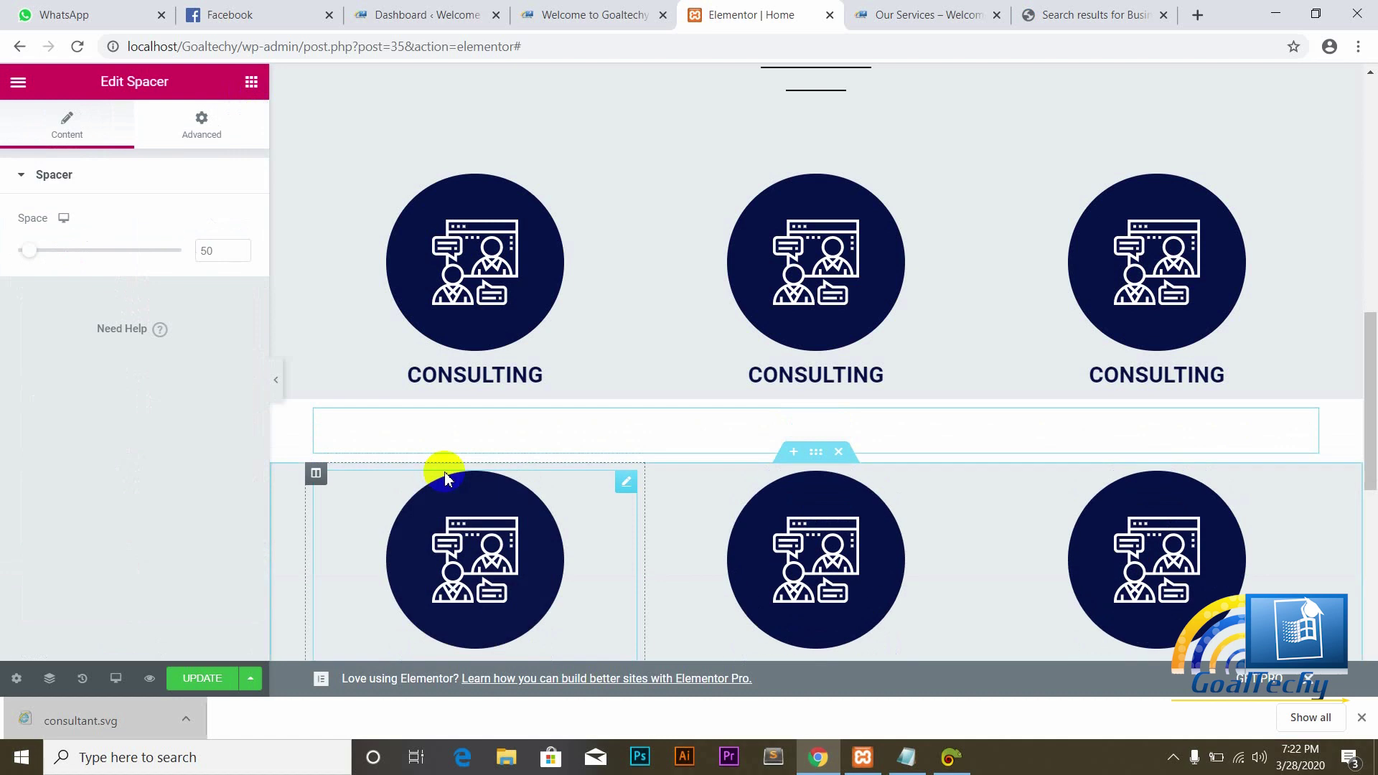
{"action": "left_click", "coordinate": [815, 394]}
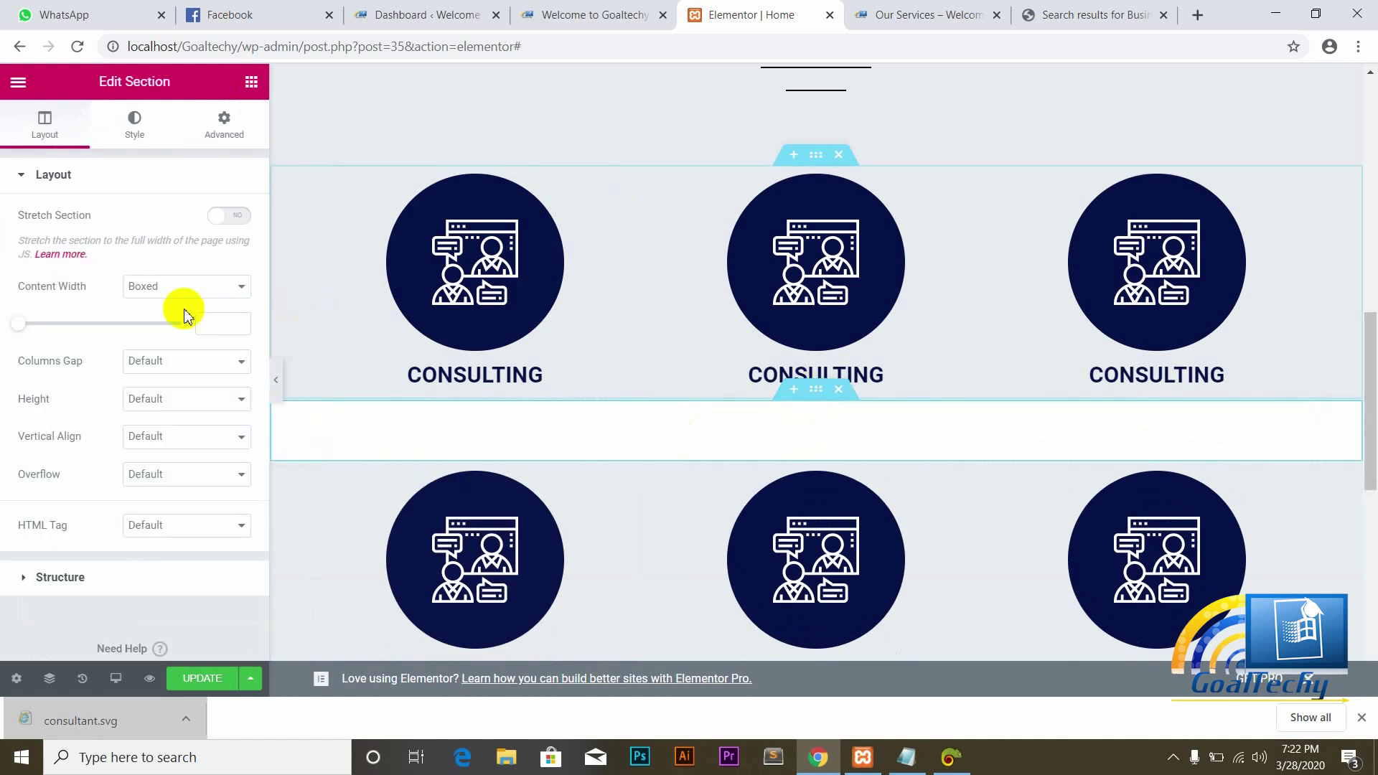
{"action": "left_click", "coordinate": [223, 286]}
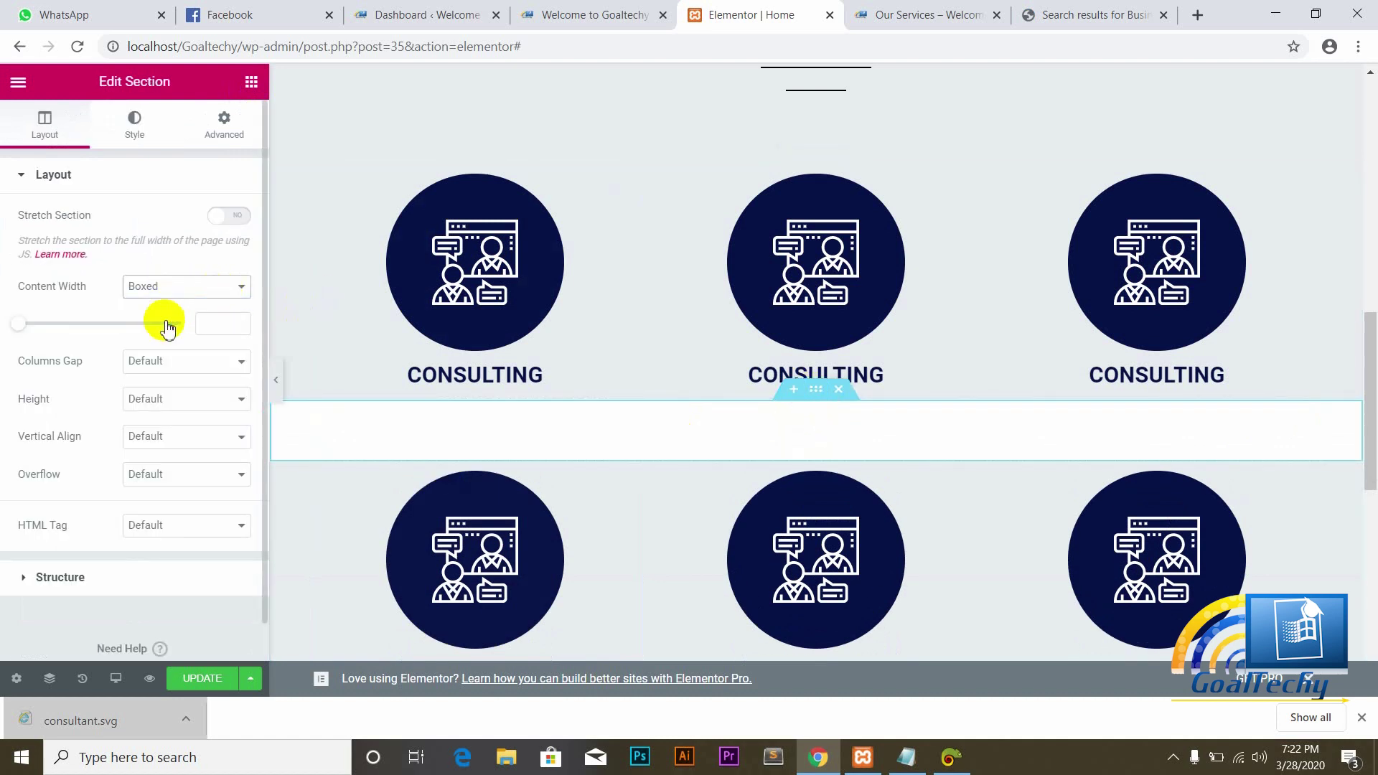
{"action": "left_click", "coordinate": [165, 327]}
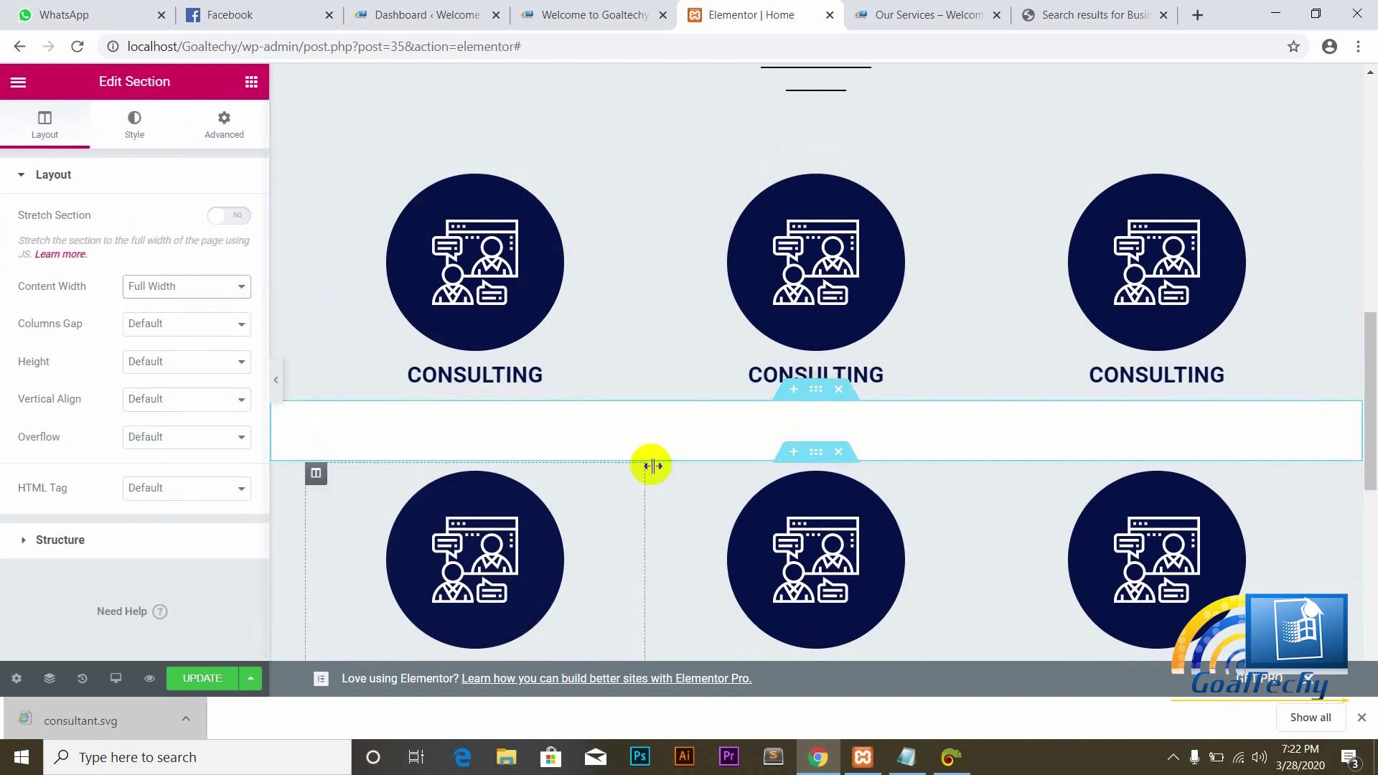
Step: Copy the sampled grey #E7EAED from Just Color Picker and minimize the picker
{"action": "left_click", "coordinate": [948, 761]}
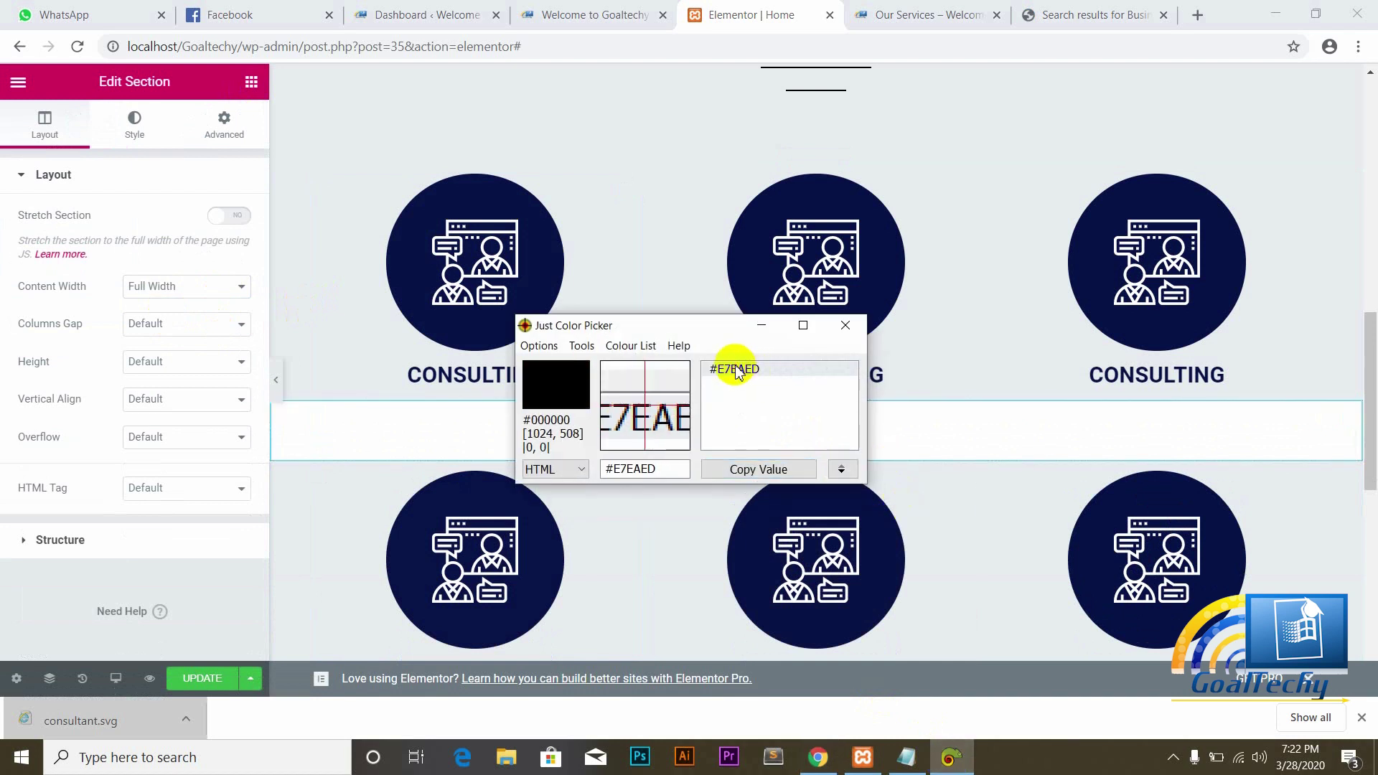
{"action": "left_click", "coordinate": [763, 468]}
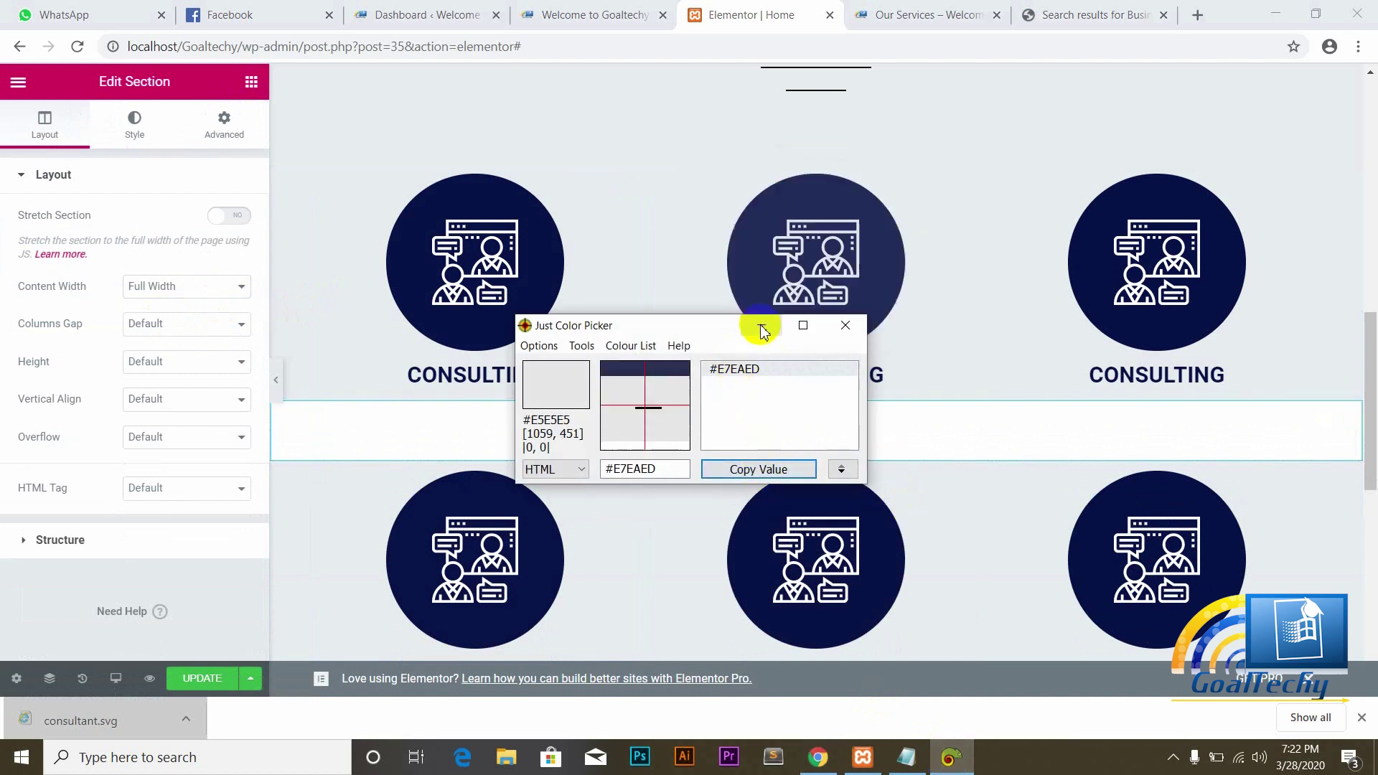
{"action": "left_click", "coordinate": [762, 329]}
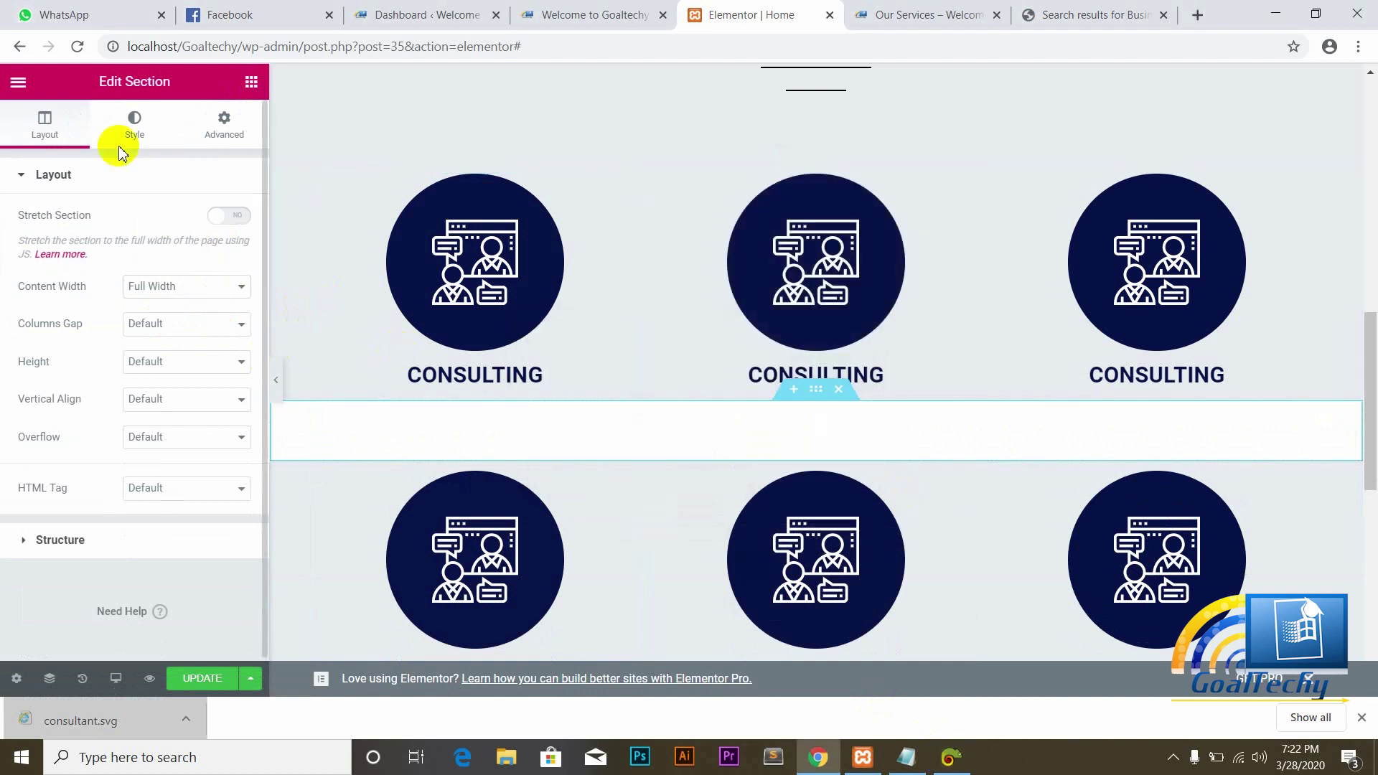
Step: Give the spacer section a Classic background colour of #E7EAED
{"action": "left_click", "coordinate": [134, 126]}
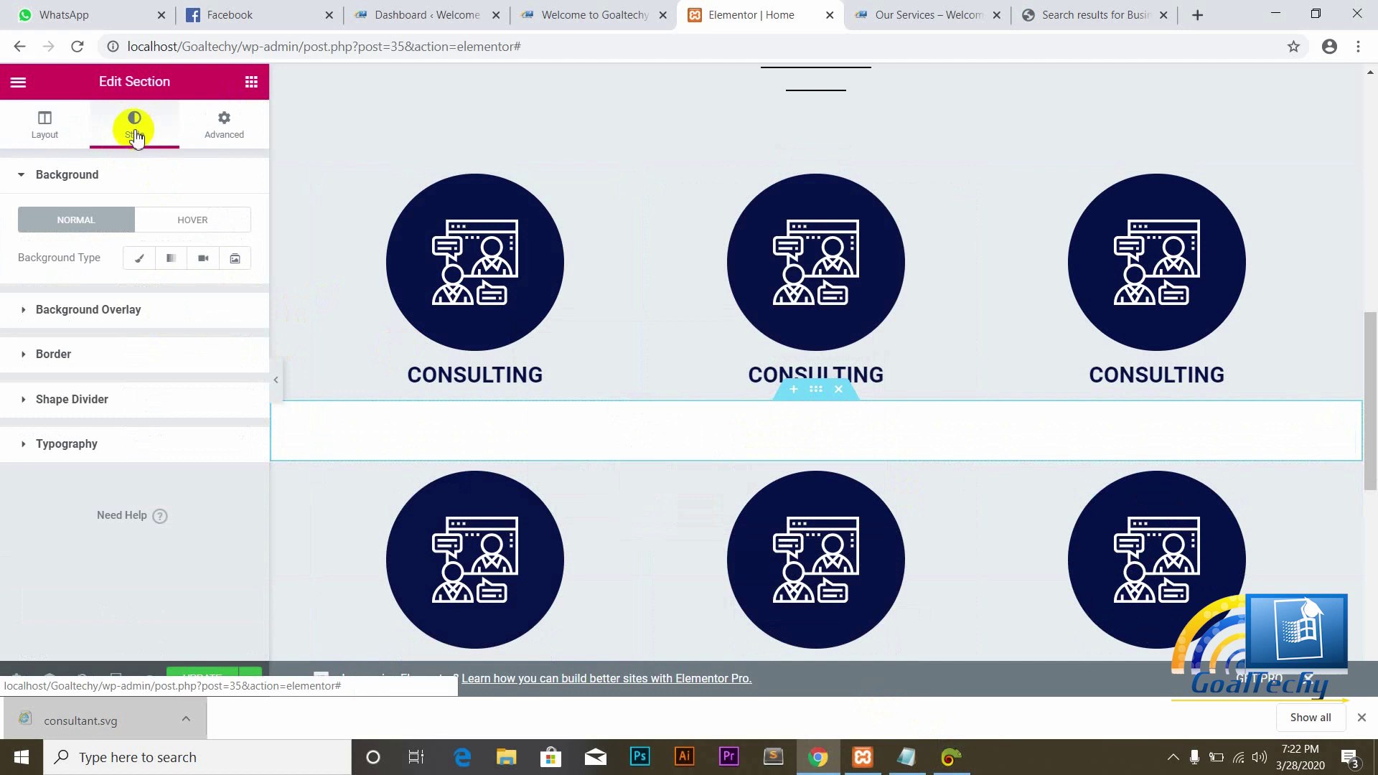
{"action": "left_click", "coordinate": [144, 260]}
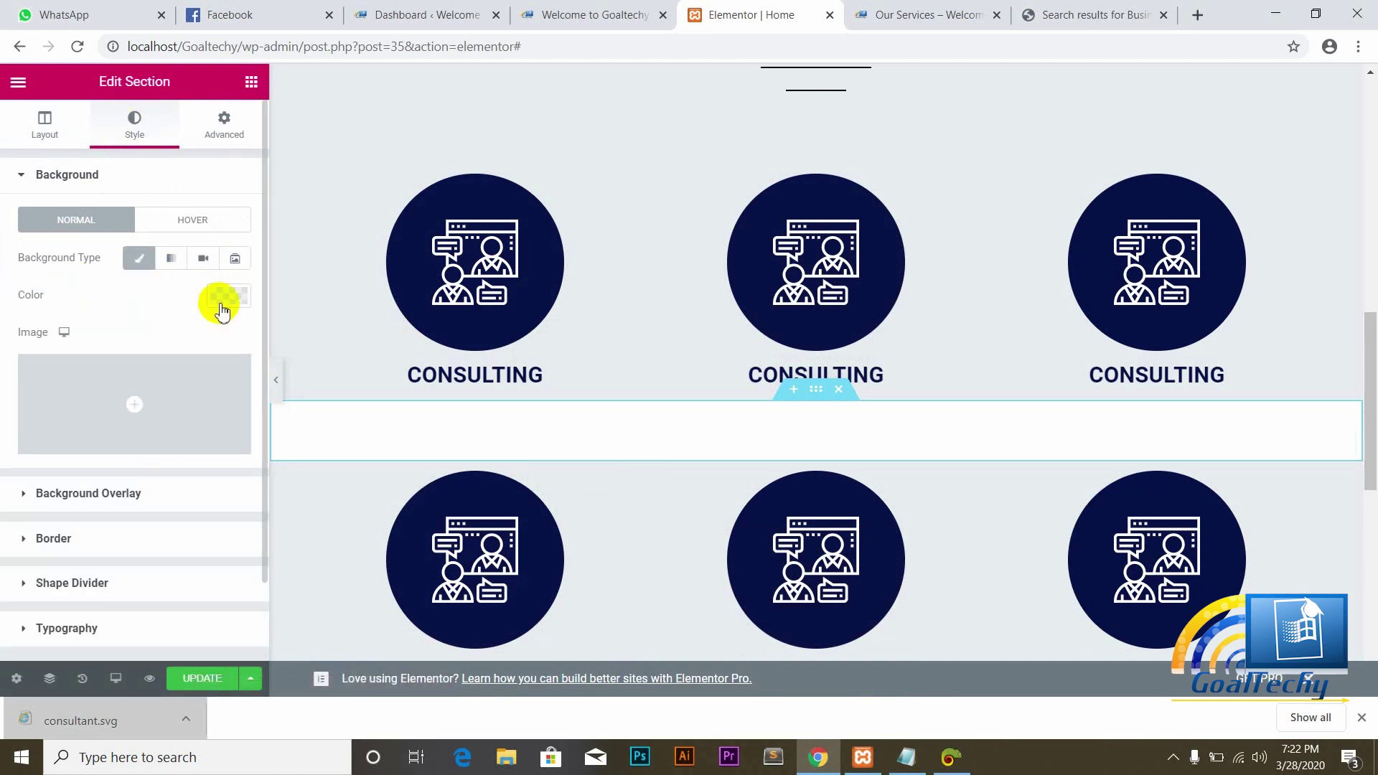
{"action": "left_click", "coordinate": [228, 300]}
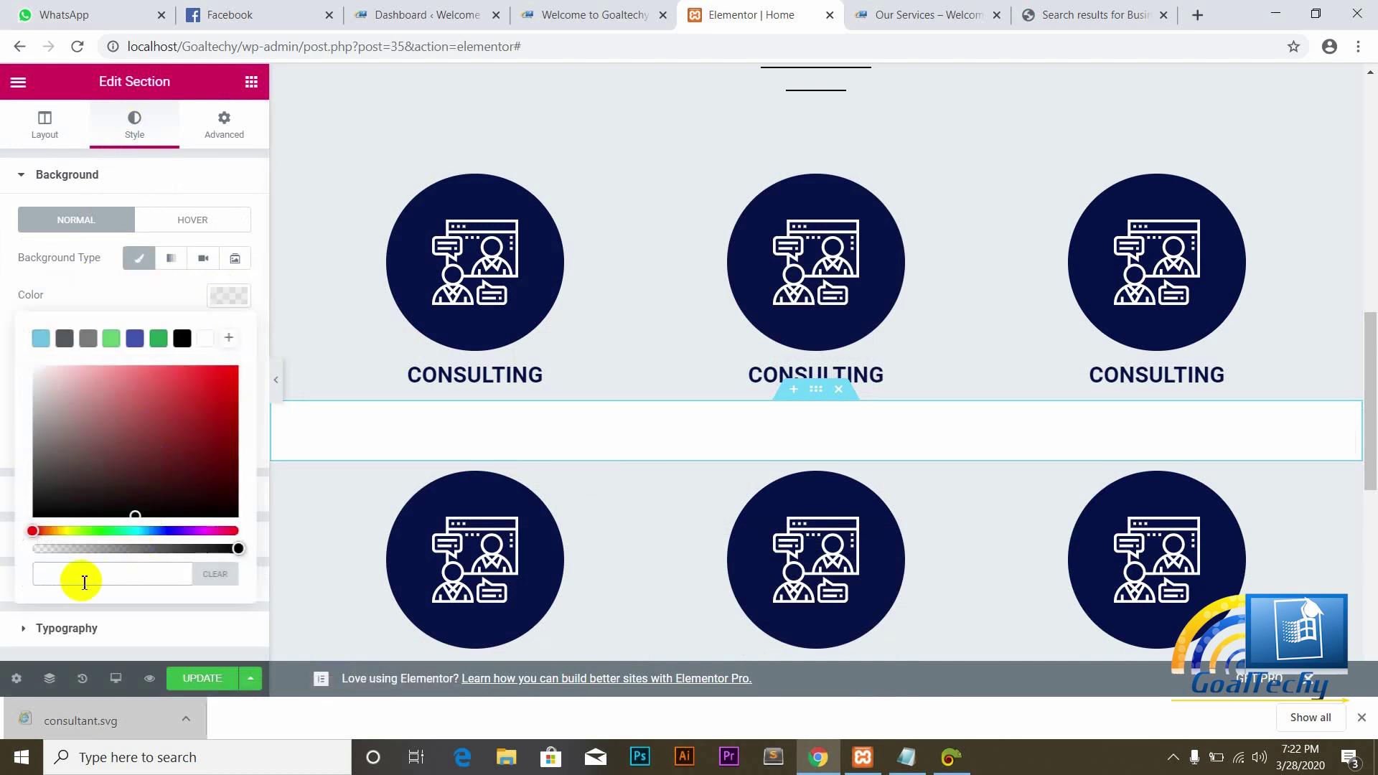
{"action": "type", "text": "#E7EAED"}
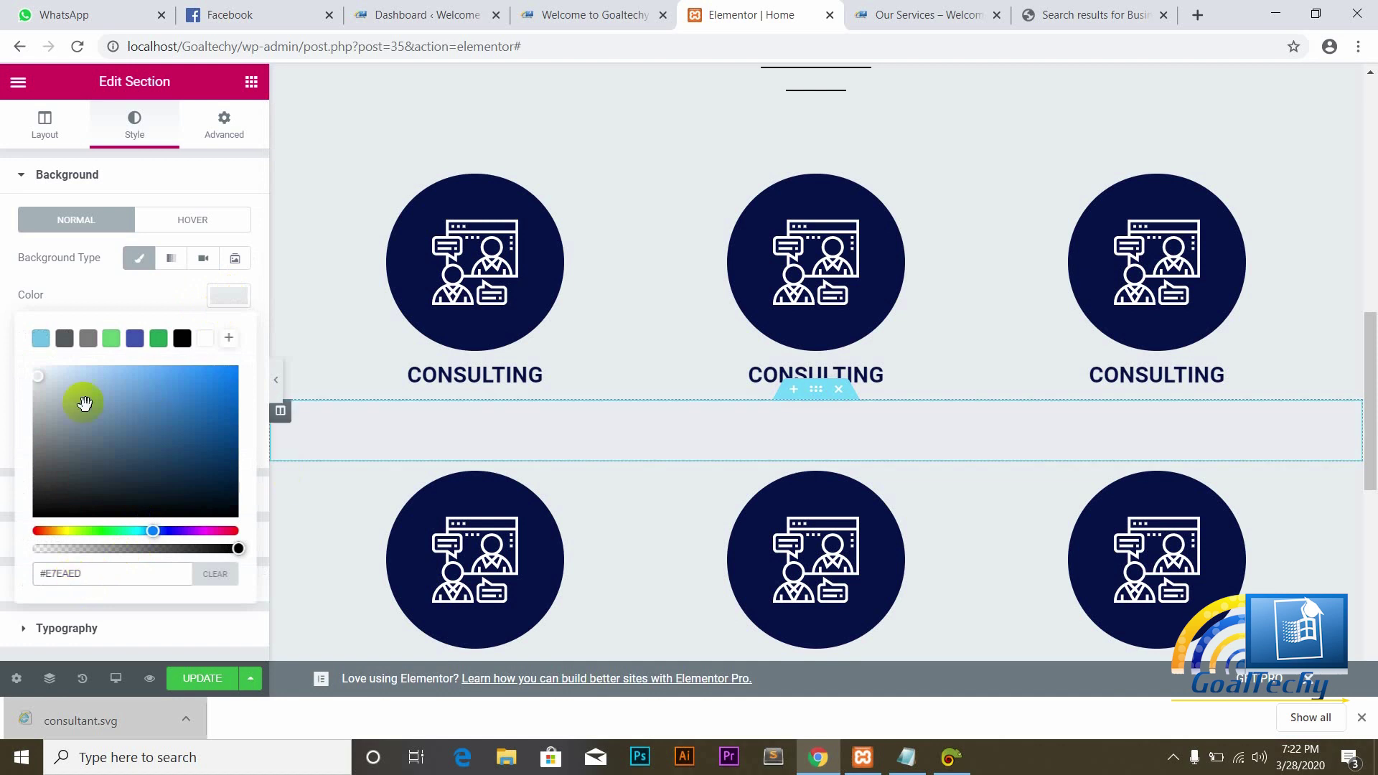
{"action": "left_click", "coordinate": [3, 334]}
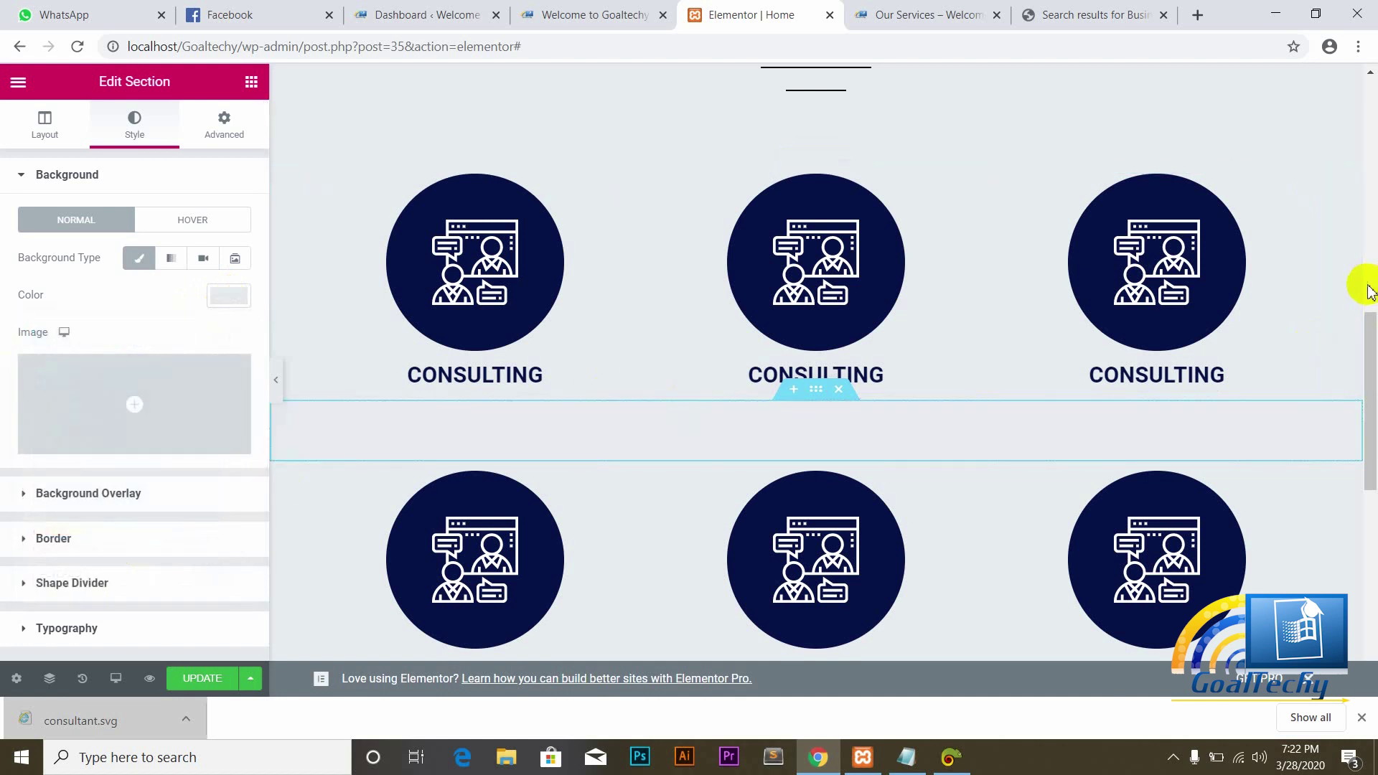
{"action": "scroll", "coordinate": [1373, 402], "scroll_direction": "down", "scroll_amount": 1}
{"action": "scroll", "coordinate": [1372, 402], "scroll_direction": "down", "scroll_amount": 4}
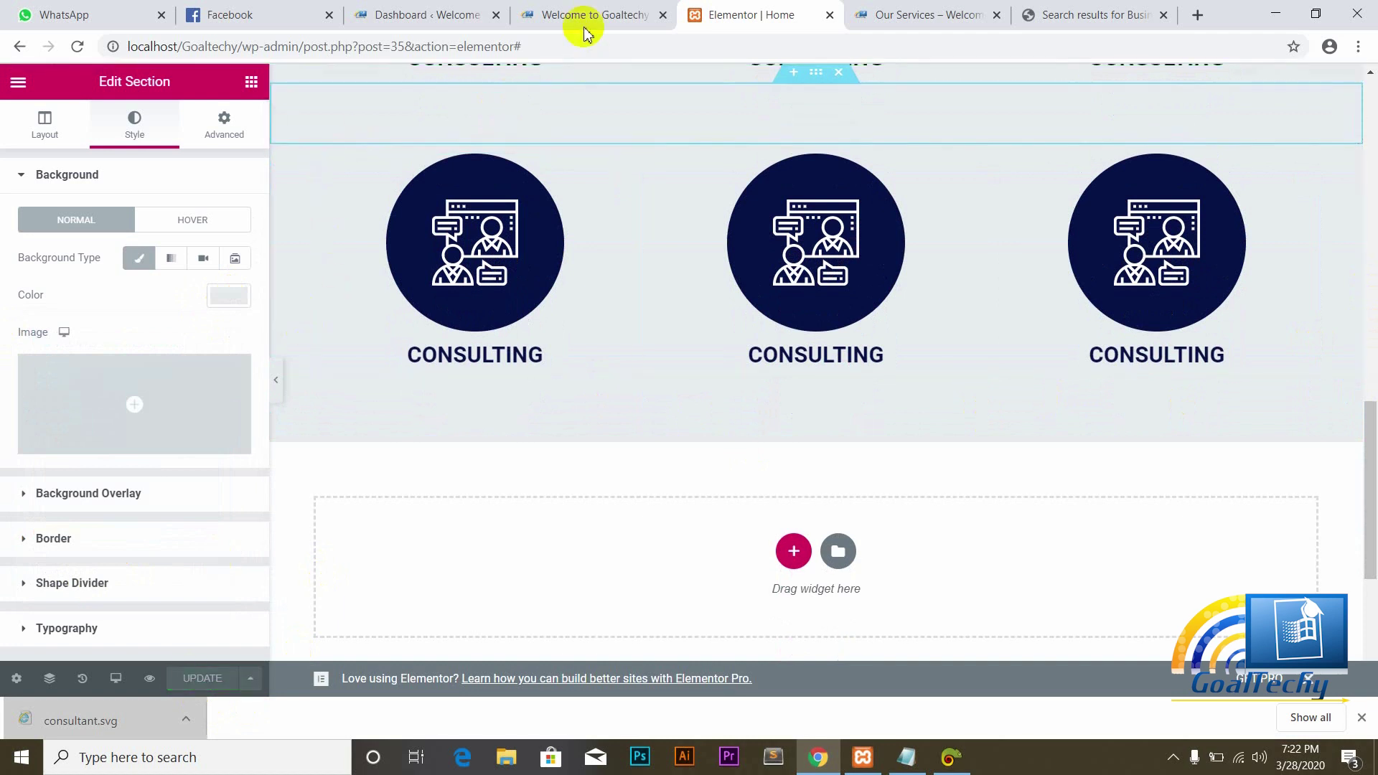
{"action": "left_click", "coordinate": [574, 9]}
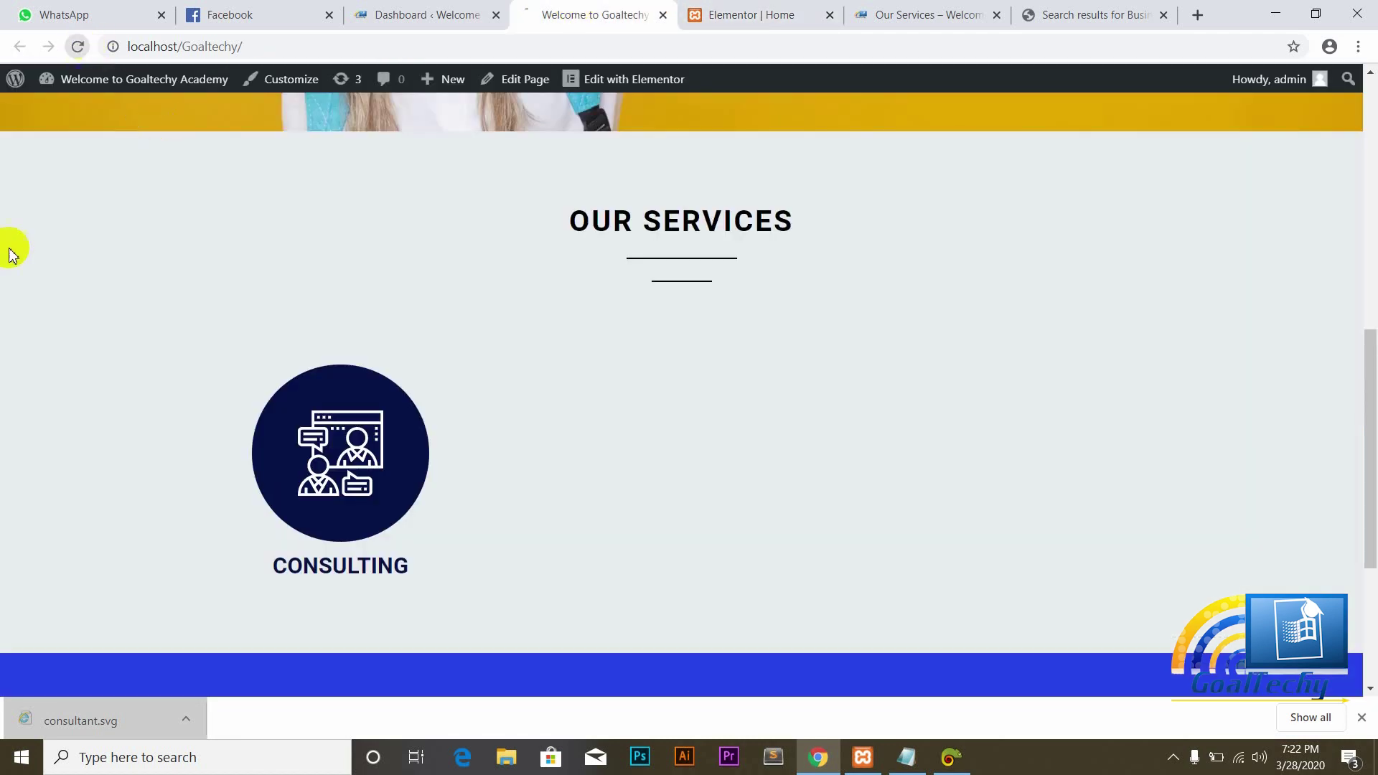
{"action": "key", "text": "F5"}
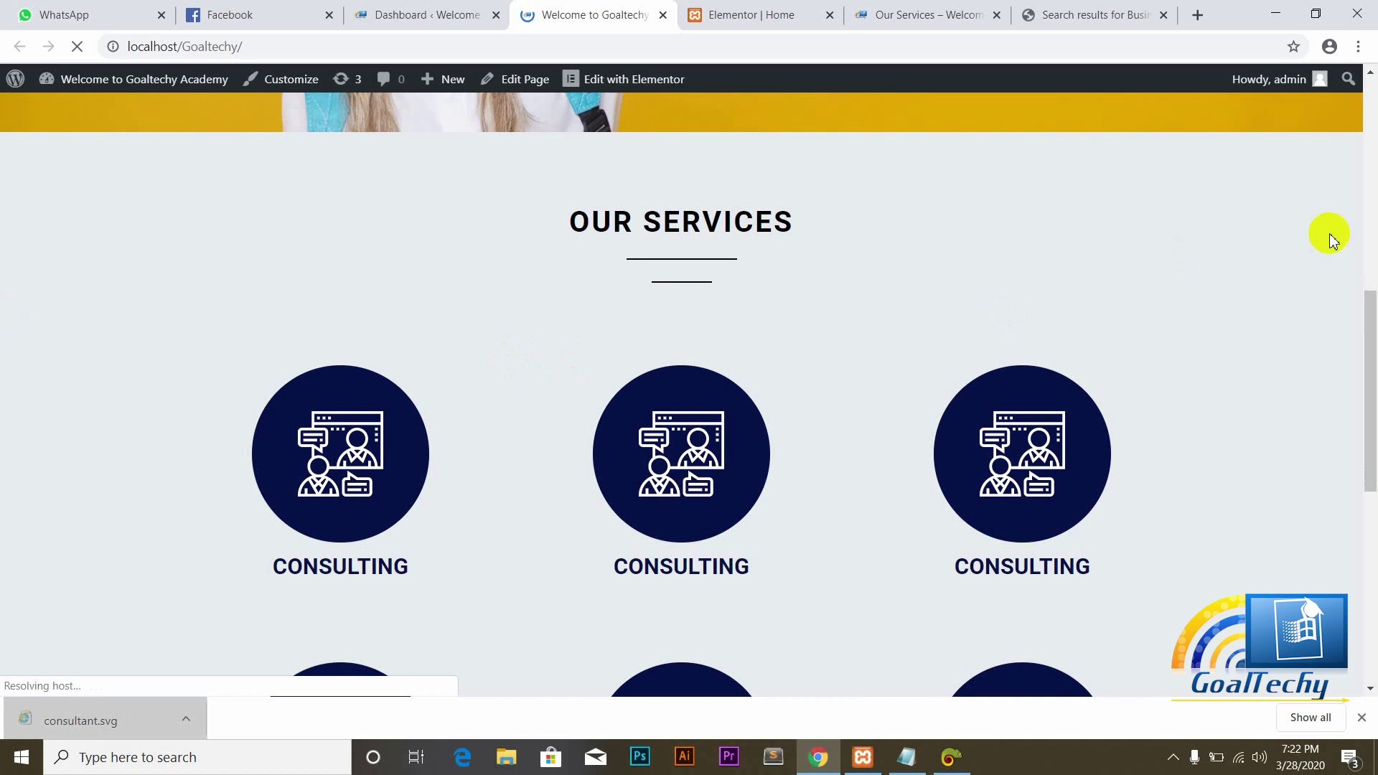
{"action": "left_click_drag", "start_coordinate": [1371, 323], "coordinate": [1371, 448]}
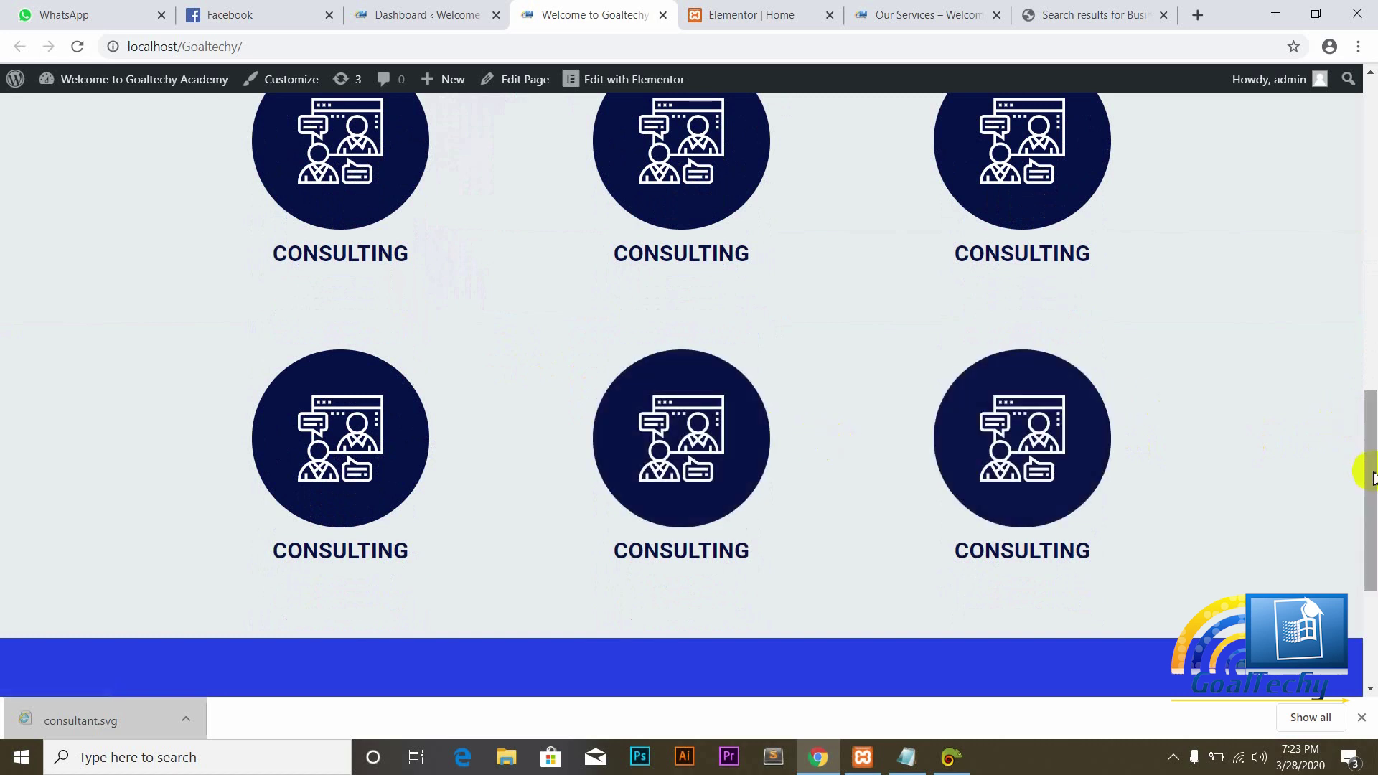
{"action": "left_click_drag", "start_coordinate": [1371, 438], "coordinate": [1368, 385]}
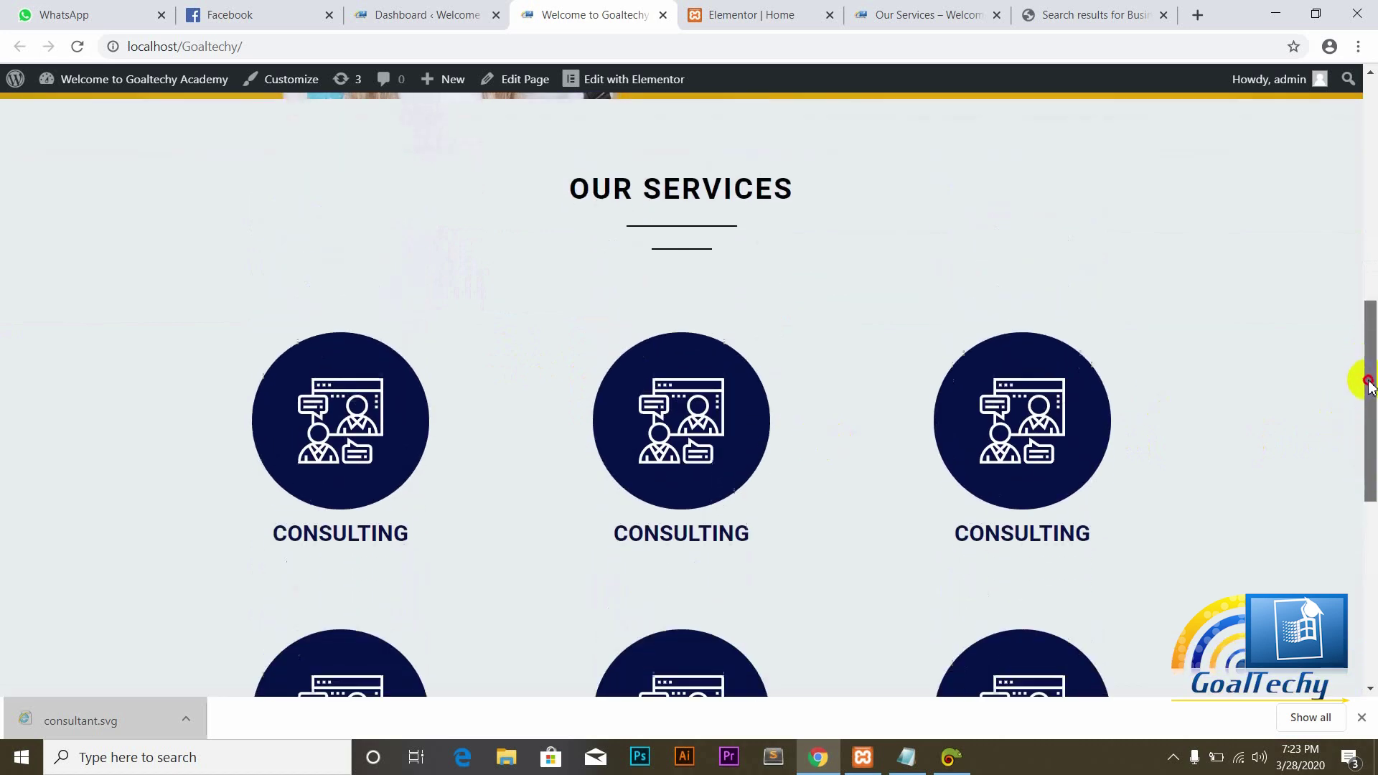
{"action": "left_click", "coordinate": [948, 10]}
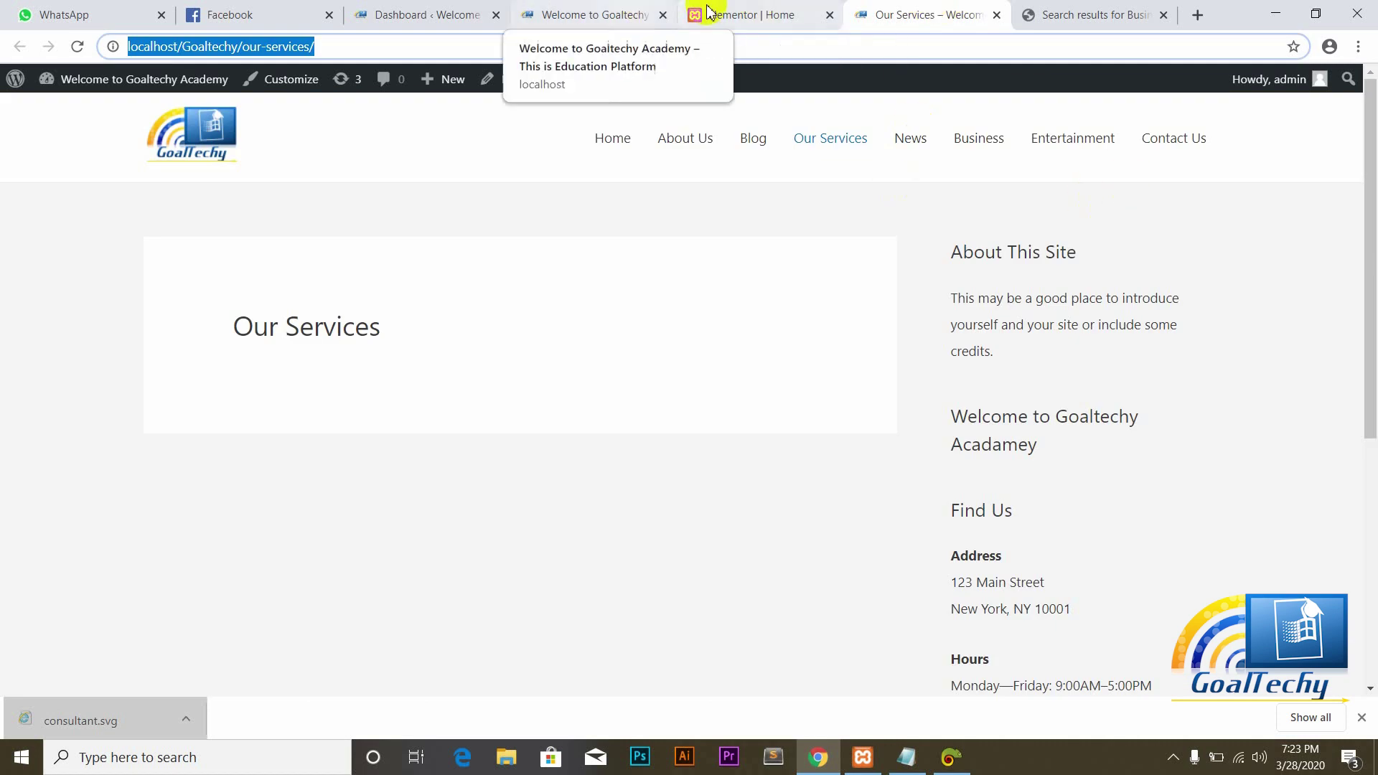
{"action": "left_click", "coordinate": [753, 12]}
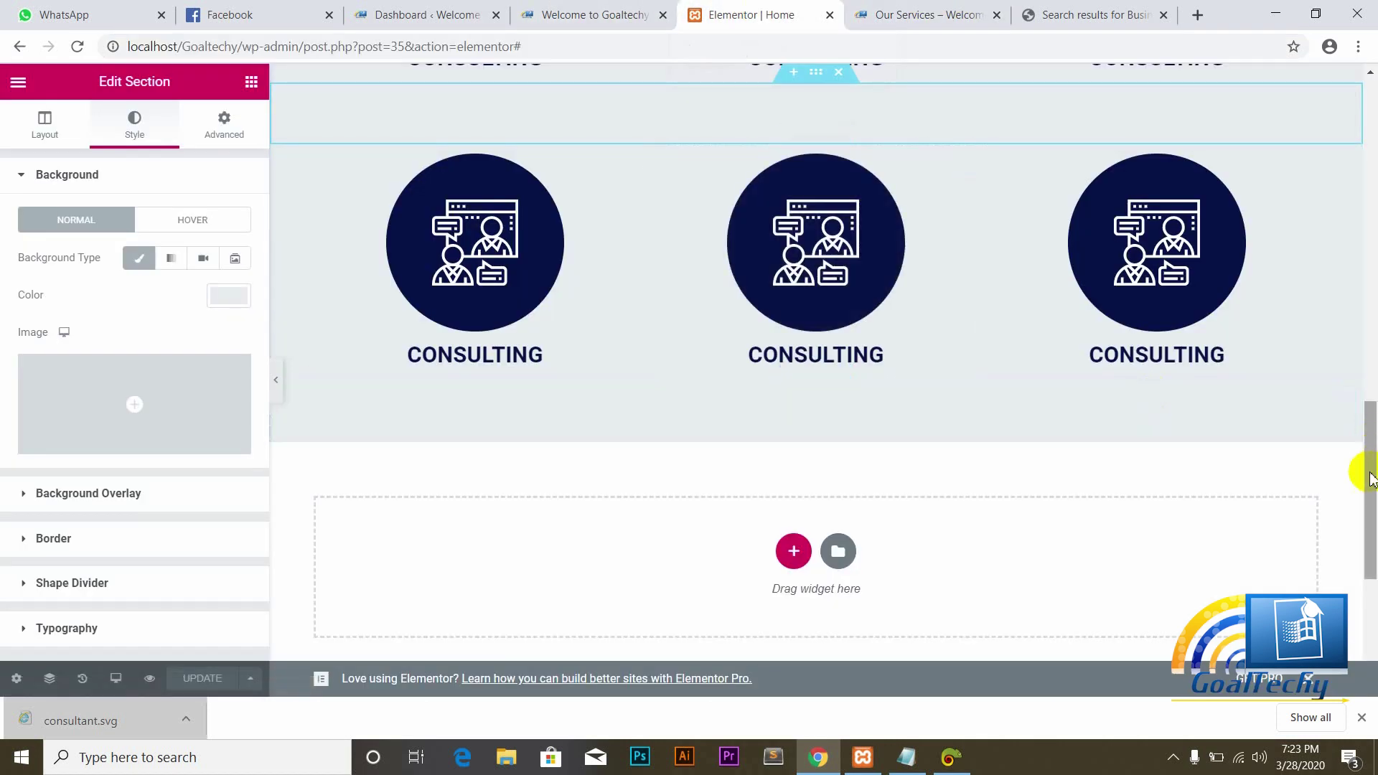
Step: Select the middle top-row icon box and replace its CONSULTING title with TRAINING
{"action": "left_click_drag", "start_coordinate": [1363, 461], "coordinate": [1363, 354]}
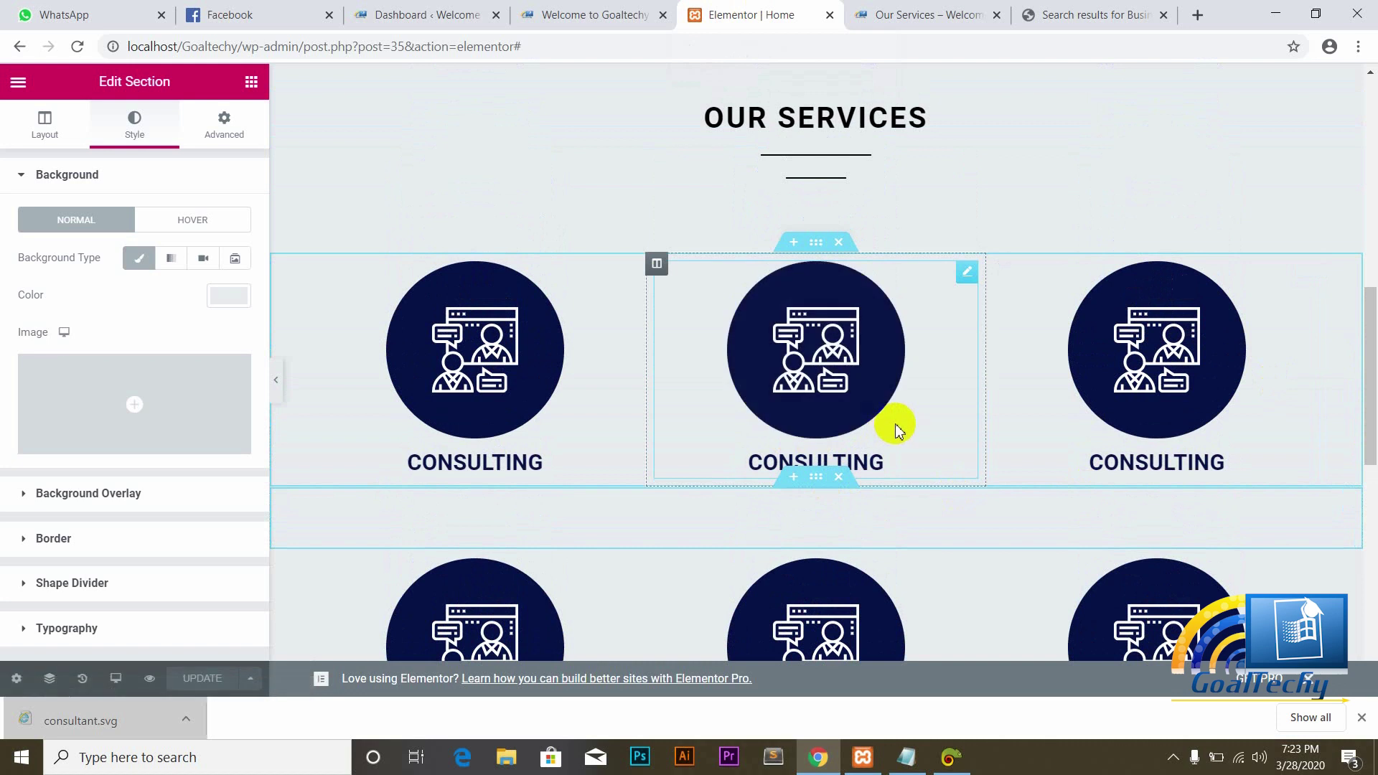
{"action": "left_click", "coordinate": [895, 429]}
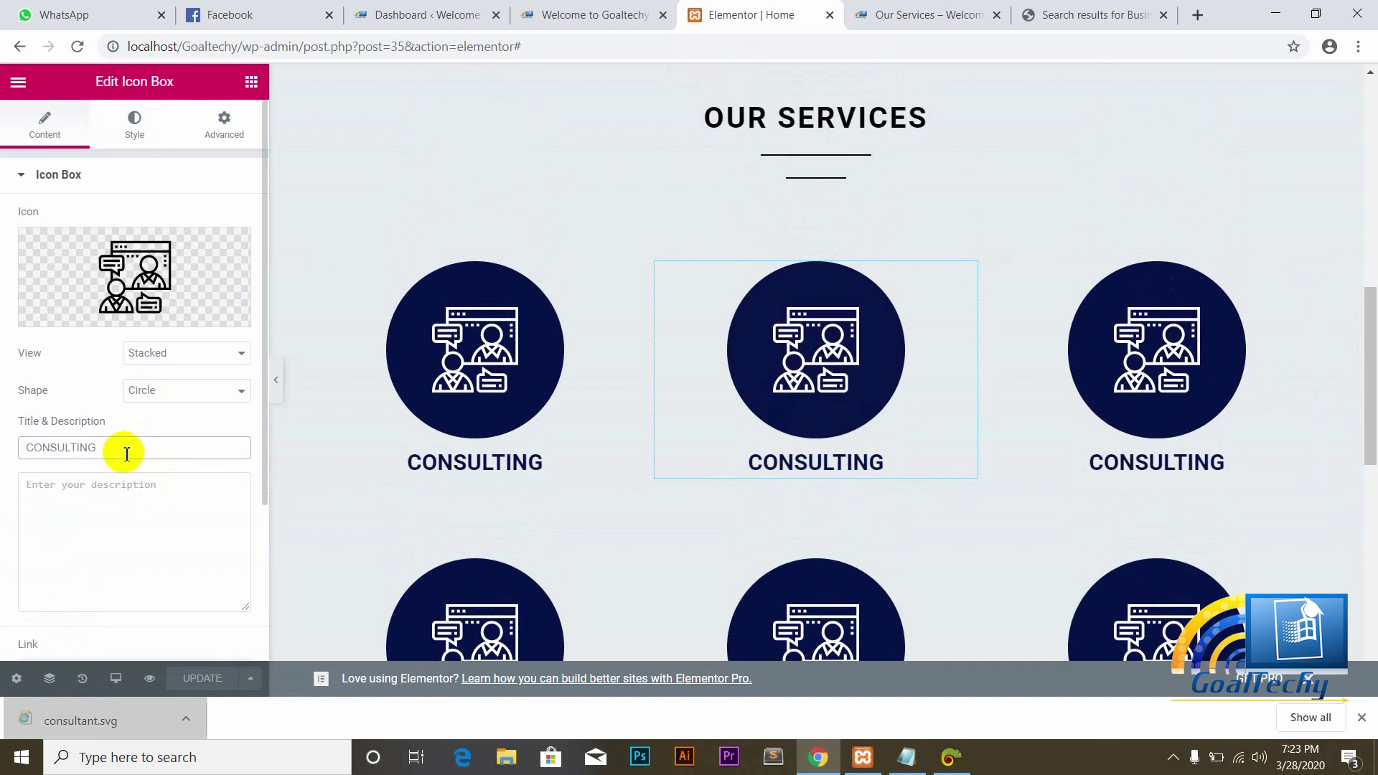
{"action": "key", "text": "BackSpace"}
{"action": "key", "text": "BackSpace"}
{"action": "key", "text": "BackSpace"}
{"action": "key", "text": "BackSpace"}
{"action": "key", "text": "BackSpace"}
{"action": "key", "text": "BackSpace"}
{"action": "key", "text": "BackSpace"}
{"action": "key", "text": "BackSpace"}
{"action": "key", "text": "BackSpace"}
{"action": "key", "text": "BackSpace"}
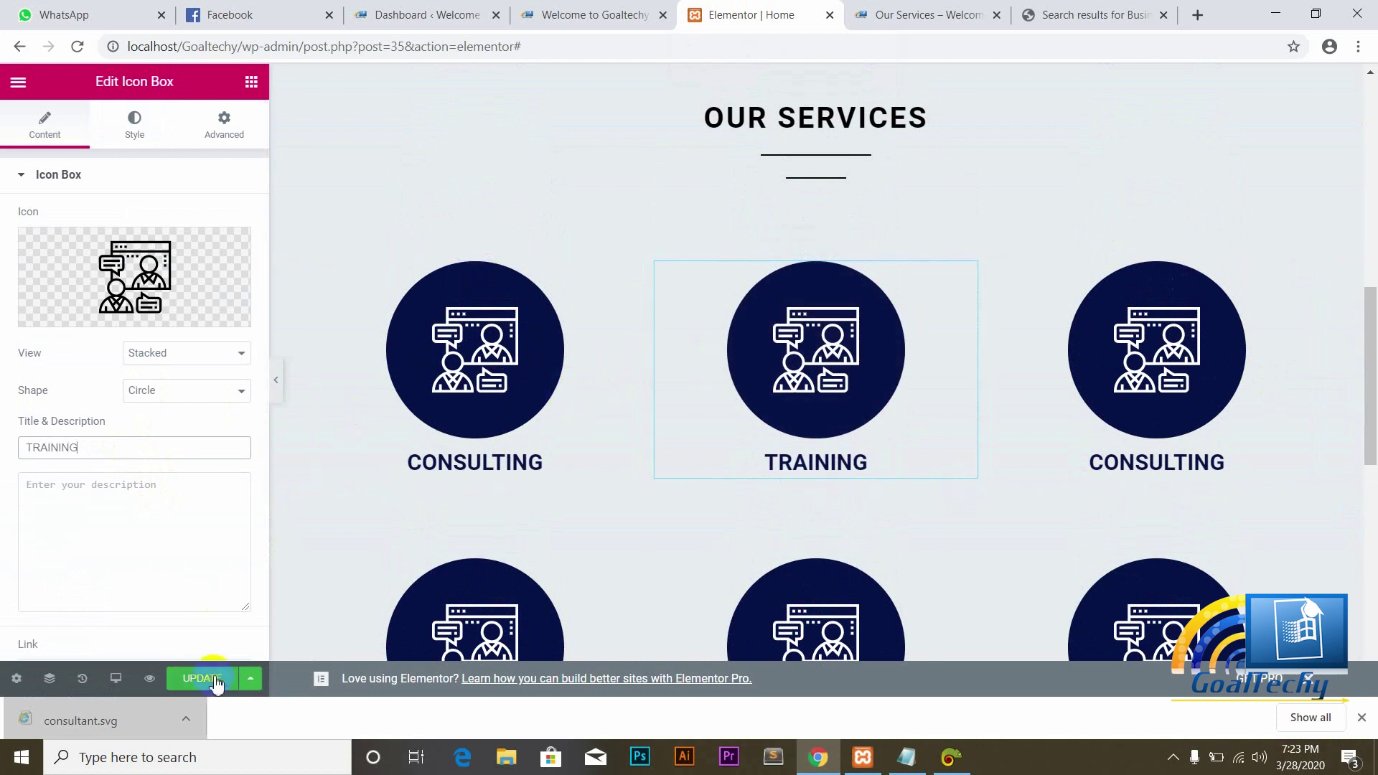
{"action": "left_click", "coordinate": [1098, 16]}
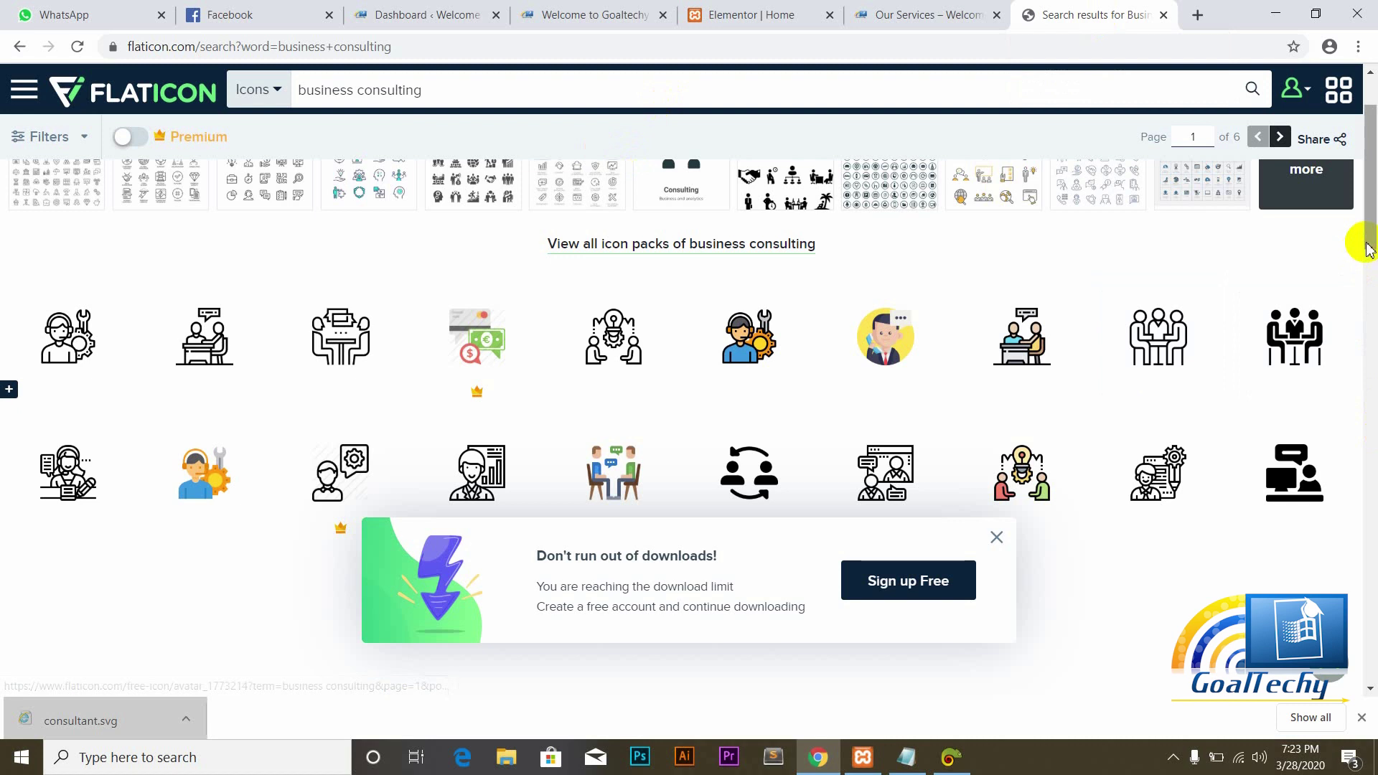
Step: Search Flaticon for 'business training' and download a training icon as the free SVG career.svg
{"action": "left_click_drag", "start_coordinate": [1368, 214], "coordinate": [1370, 185]}
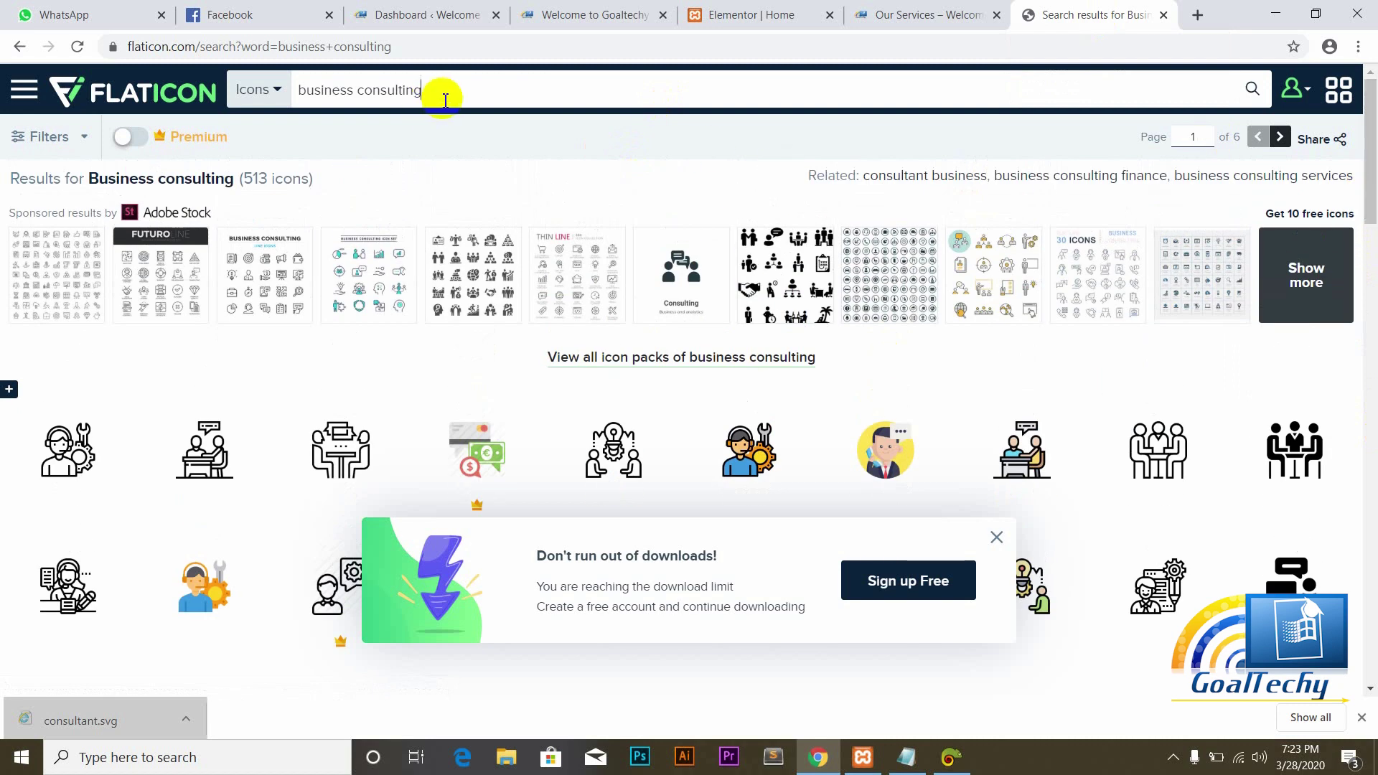
{"action": "key", "text": "BackSpace"}
{"action": "key", "text": "BackSpace"}
{"action": "key", "text": "BackSpace"}
{"action": "key", "text": "BackSpace"}
{"action": "key", "text": "BackSpace"}
{"action": "key", "text": "BackSpace"}
{"action": "key", "text": "BackSpace"}
{"action": "key", "text": "BackSpace"}
{"action": "key", "text": "BackSpace"}
{"action": "key", "text": "BackSpace"}
{"action": "key", "text": "BackSpace"}
{"action": "key", "text": "BackSpace"}
{"action": "key", "text": "BackSpace"}
{"action": "key", "text": "BackSpace"}
{"action": "key", "text": "BackSpace"}
{"action": "key", "text": "BackSpace"}
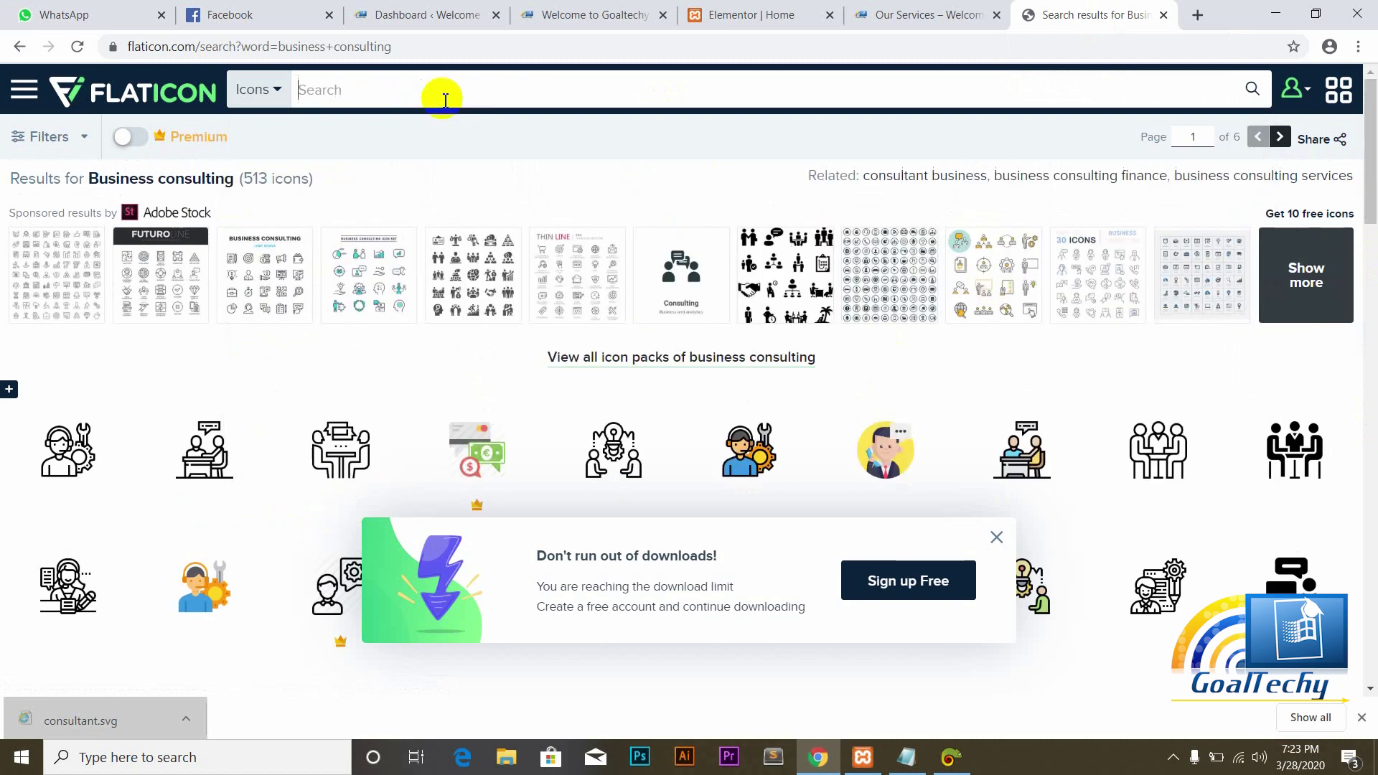
{"action": "type", "text": "tra"}
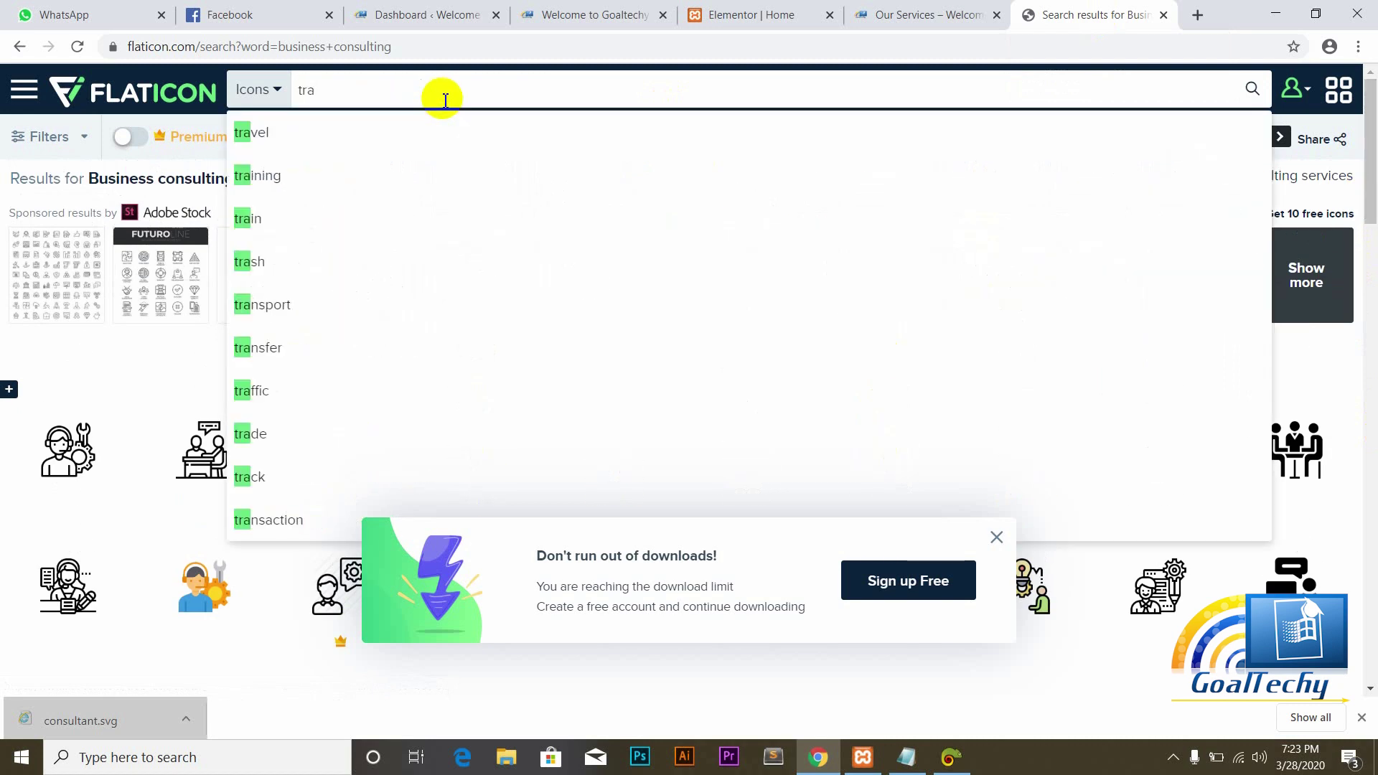
{"action": "type", "text": "ining"}
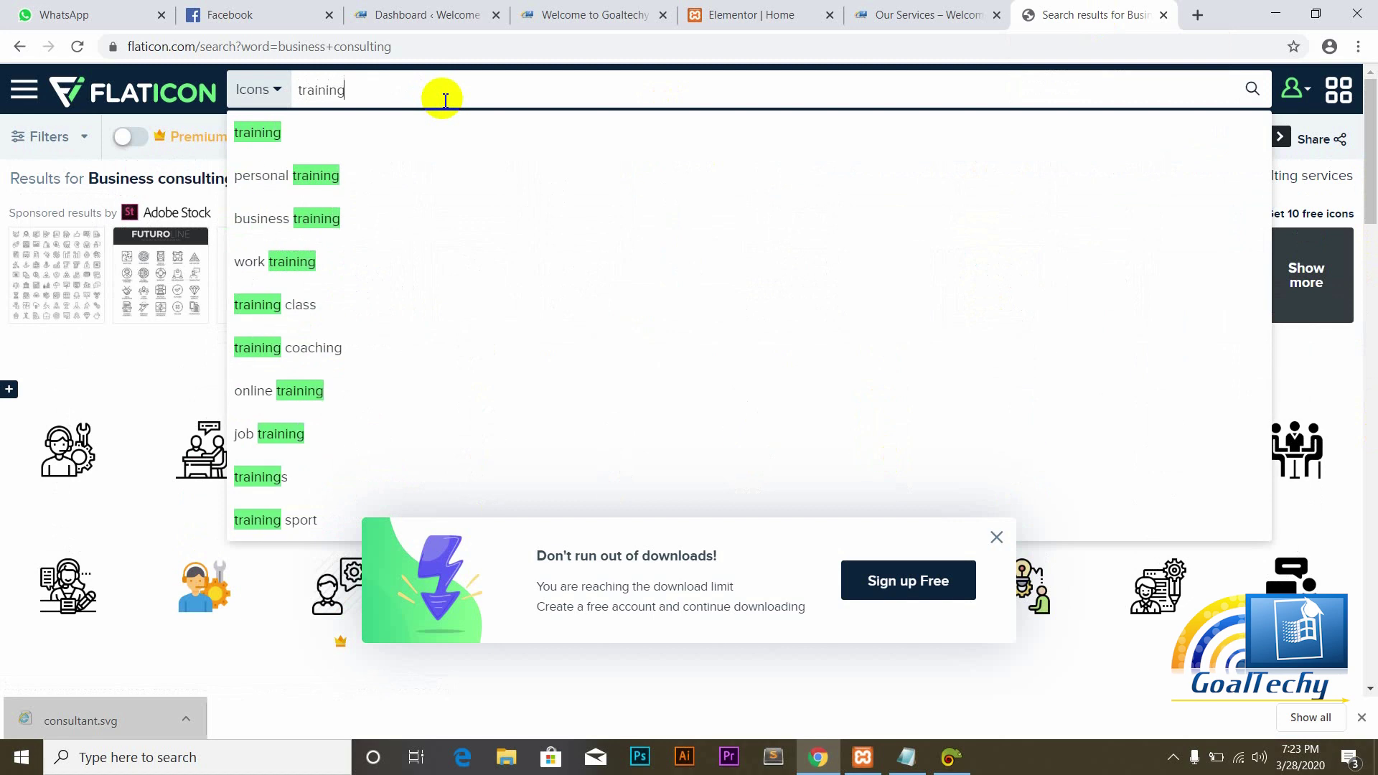
{"action": "left_click", "coordinate": [316, 219]}
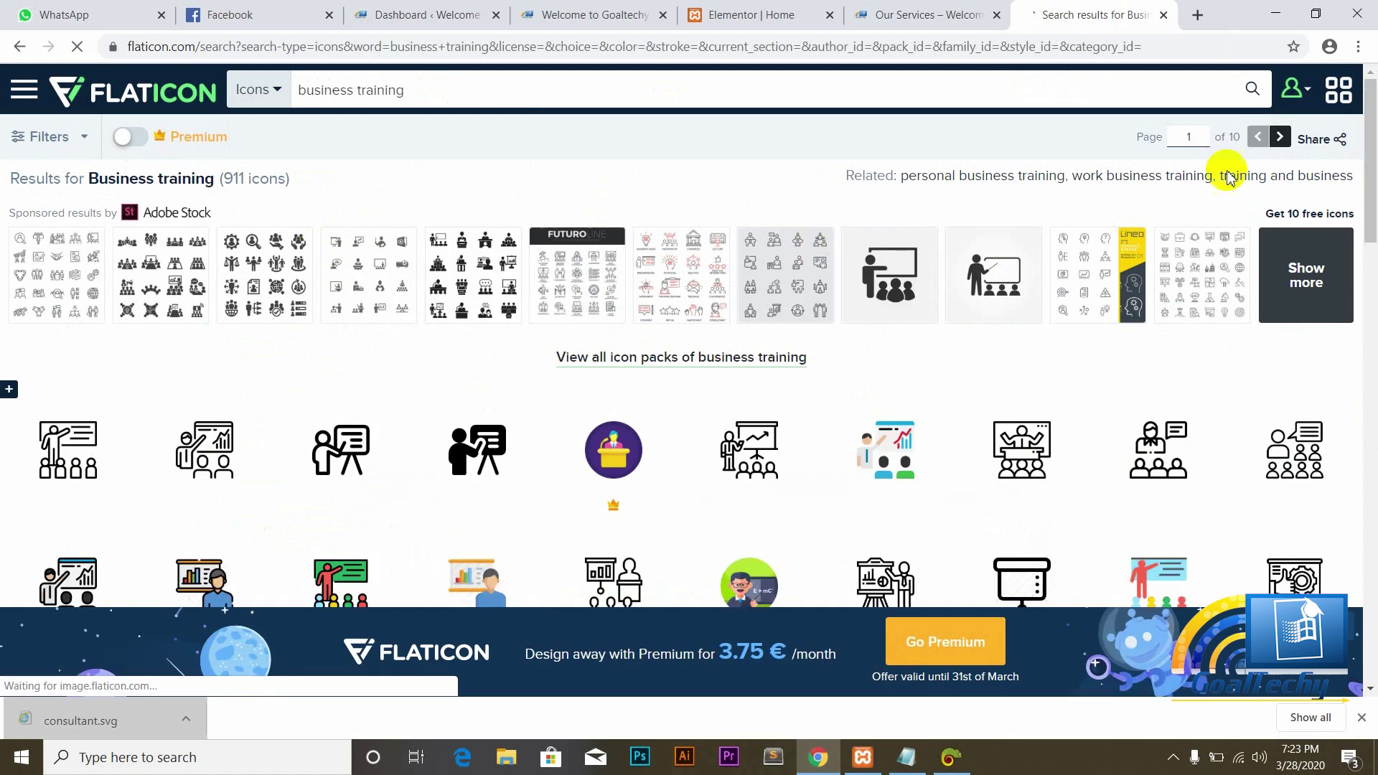
{"action": "left_click_drag", "start_coordinate": [1372, 126], "coordinate": [1372, 208]}
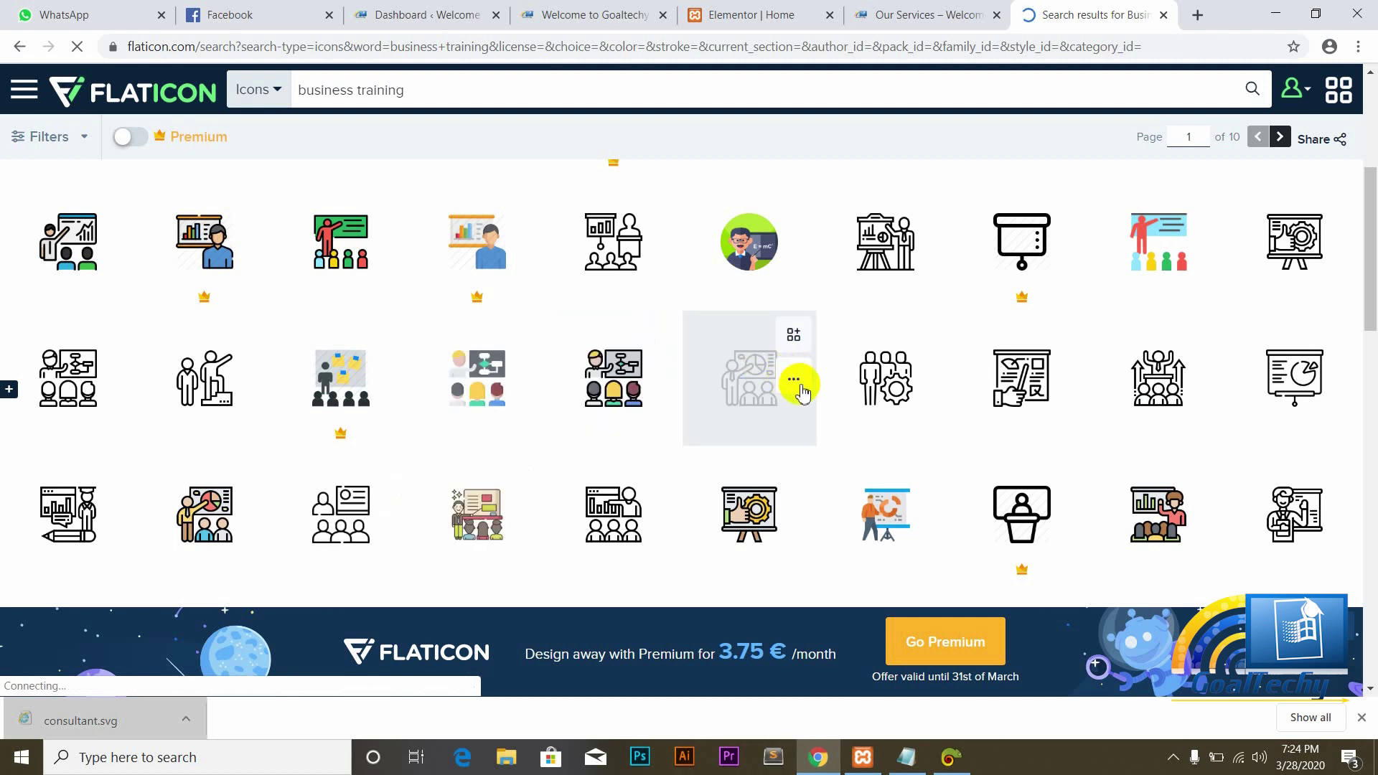
{"action": "left_click", "coordinate": [795, 379]}
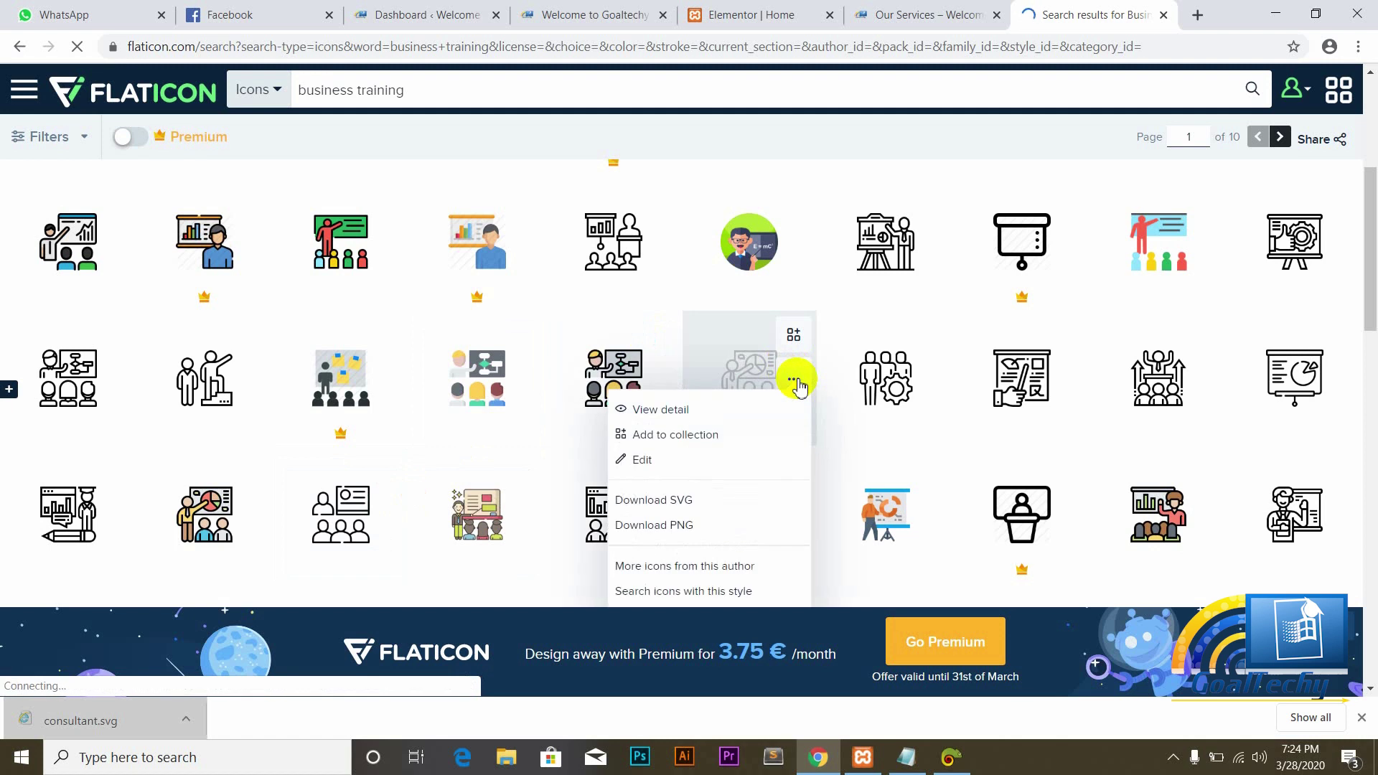
{"action": "left_click", "coordinate": [672, 502]}
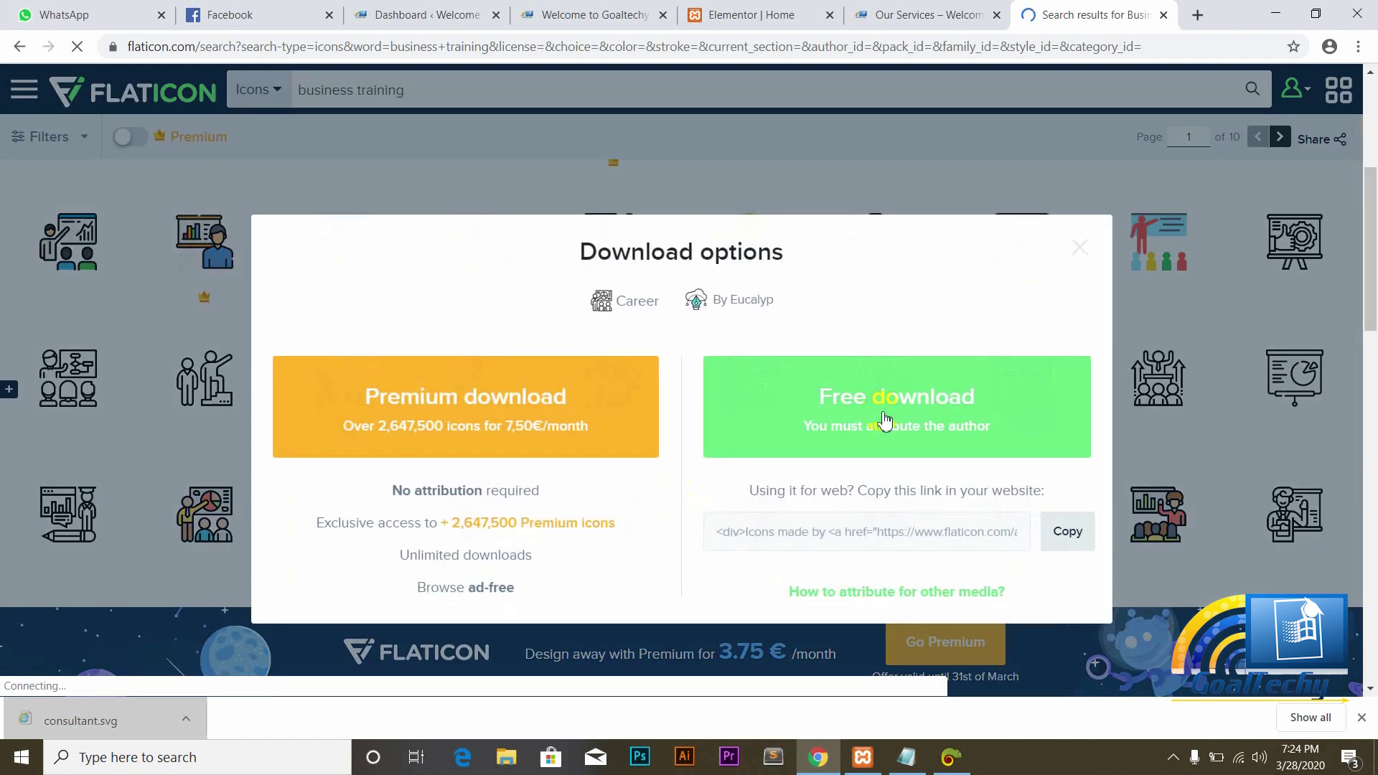
{"action": "left_click", "coordinate": [924, 402]}
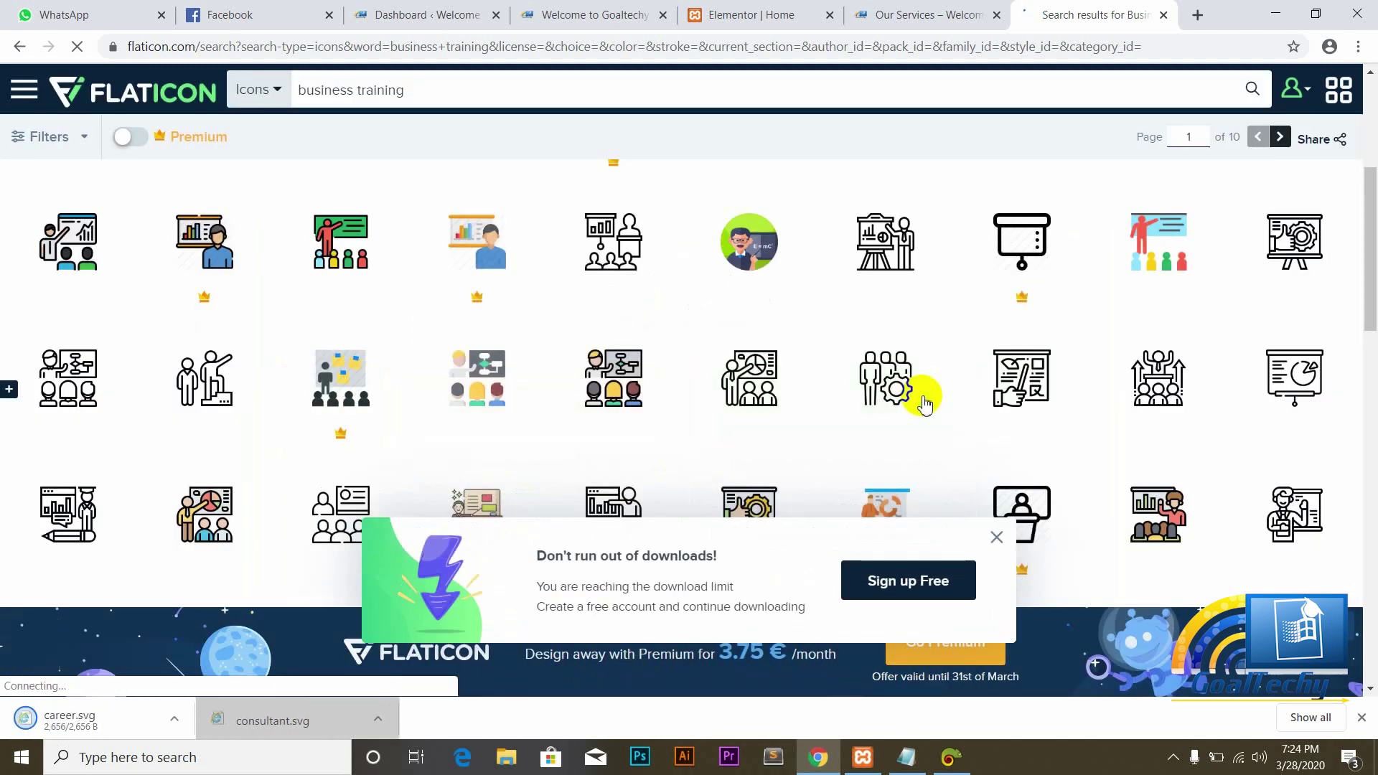
{"action": "left_click", "coordinate": [754, 20]}
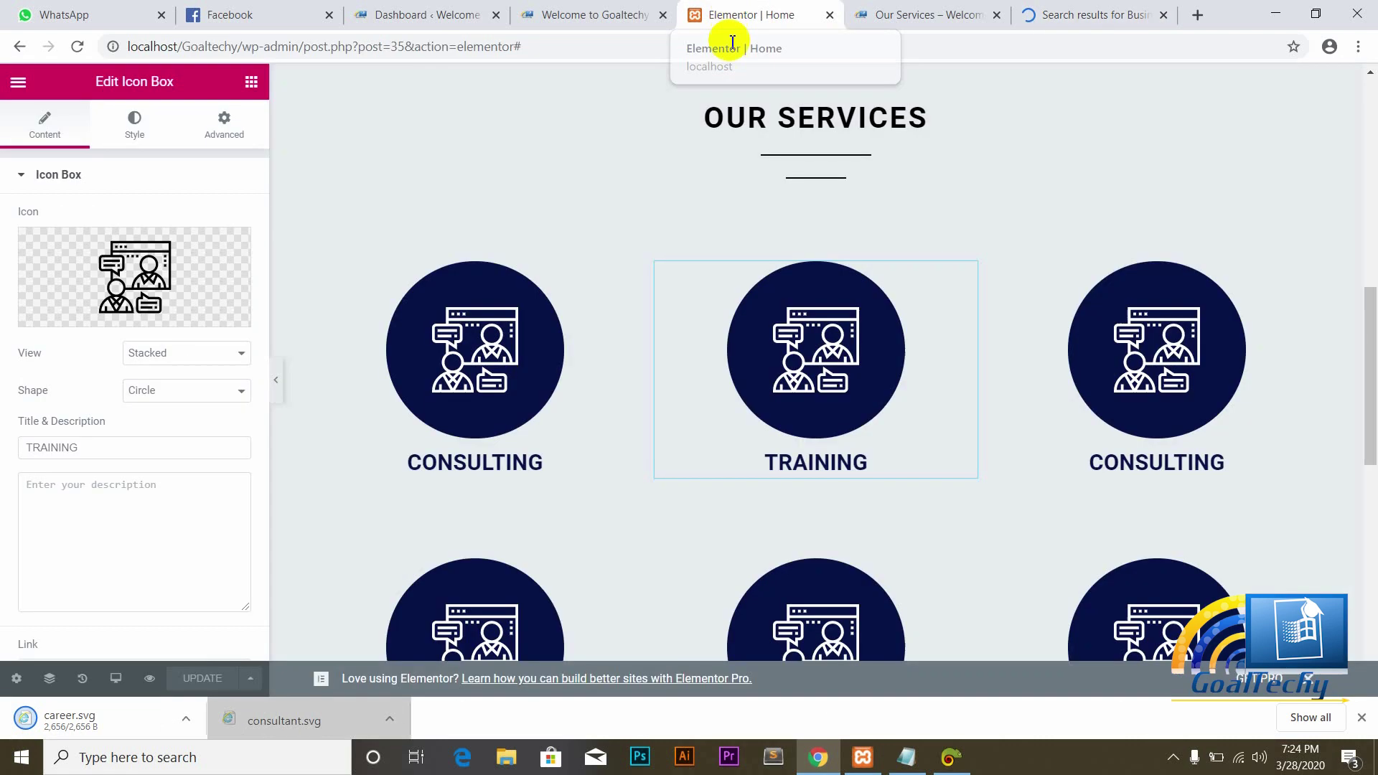
Step: Upload career.svg to the media library and set it as the TRAINING box icon
{"action": "mouse_move", "coordinate": [132, 231]}
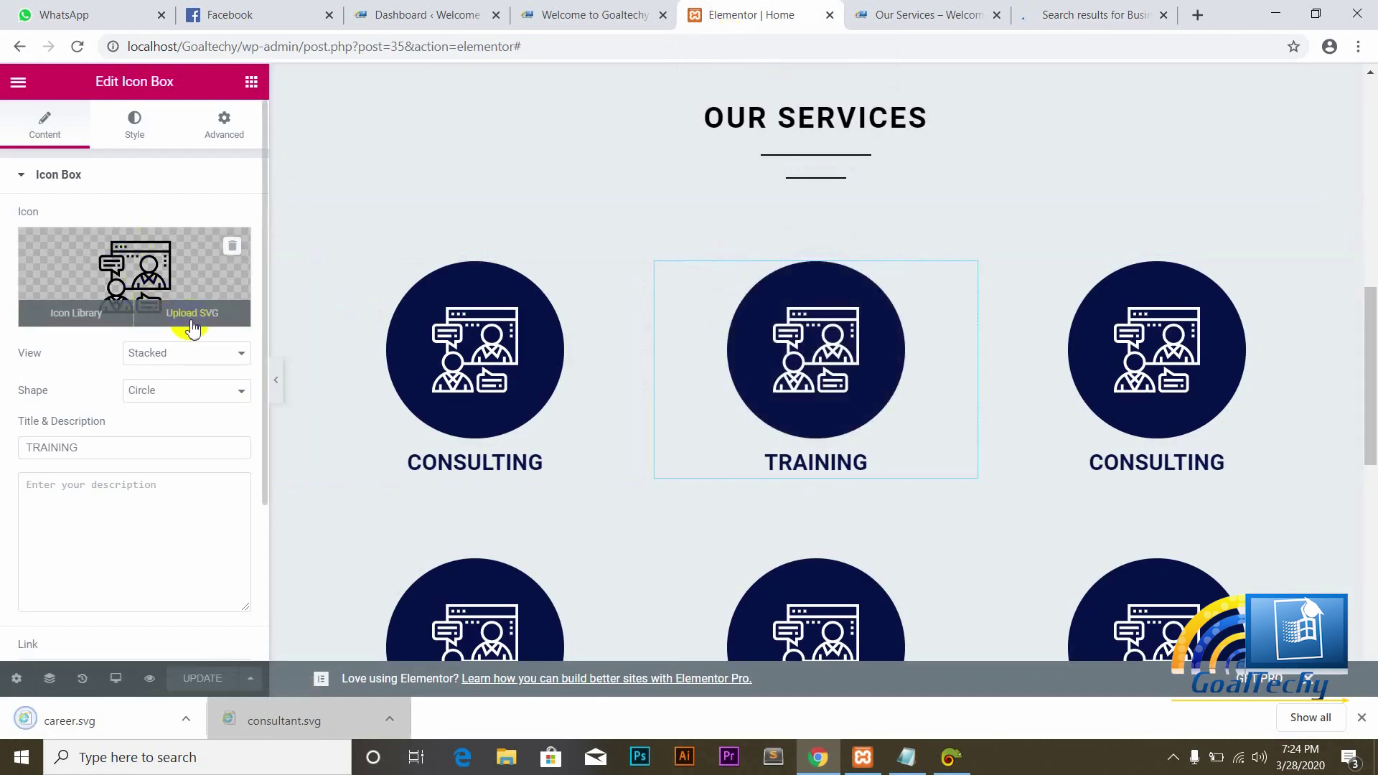
{"action": "left_click", "coordinate": [191, 314]}
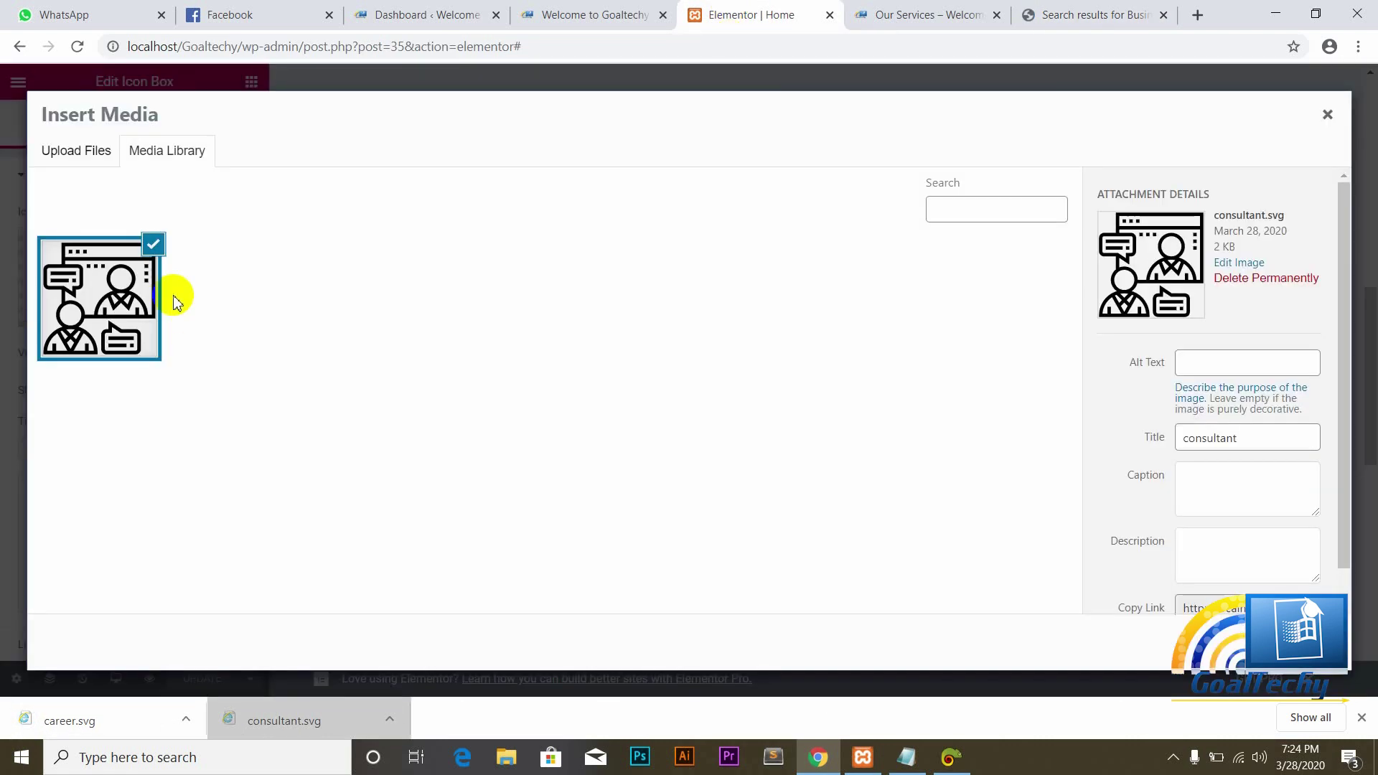
{"action": "left_click", "coordinate": [83, 162]}
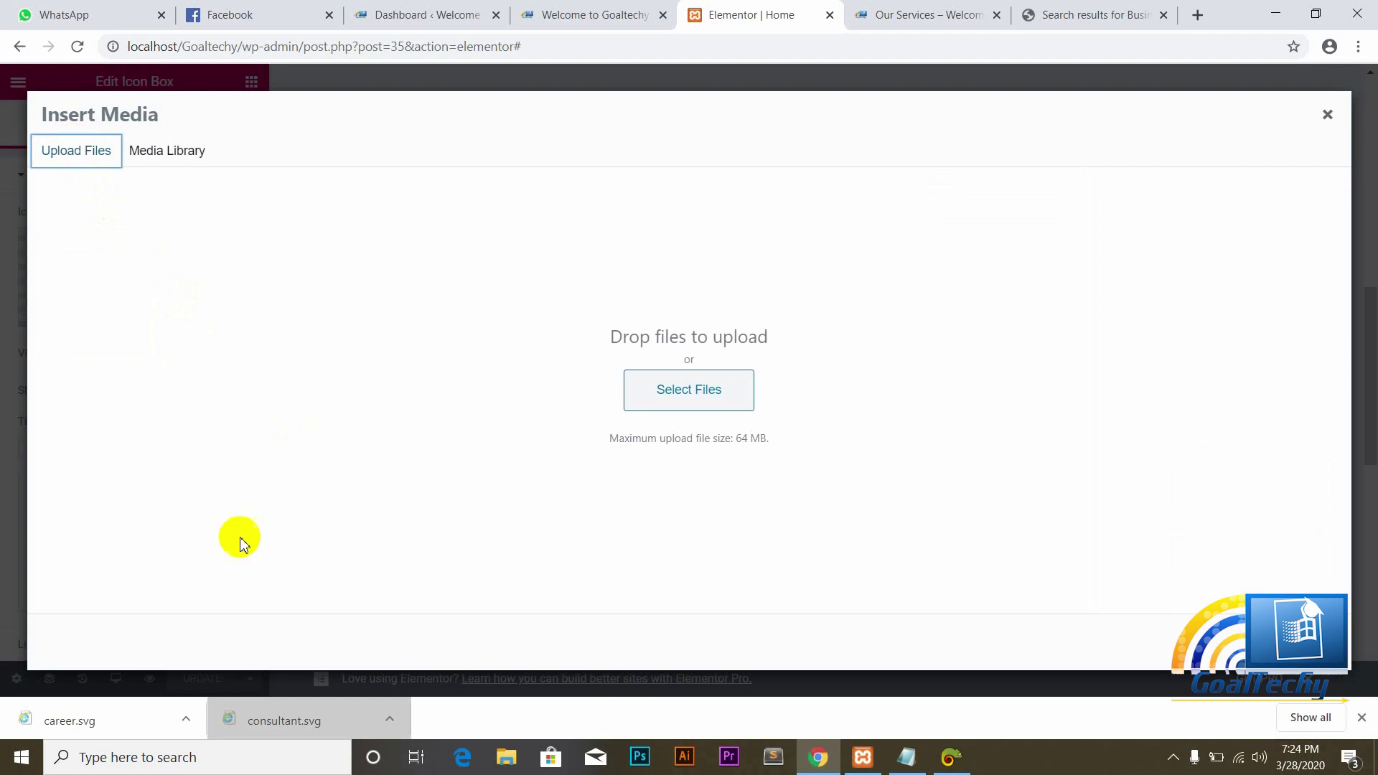
{"action": "left_click_drag", "start_coordinate": [93, 721], "coordinate": [436, 520]}
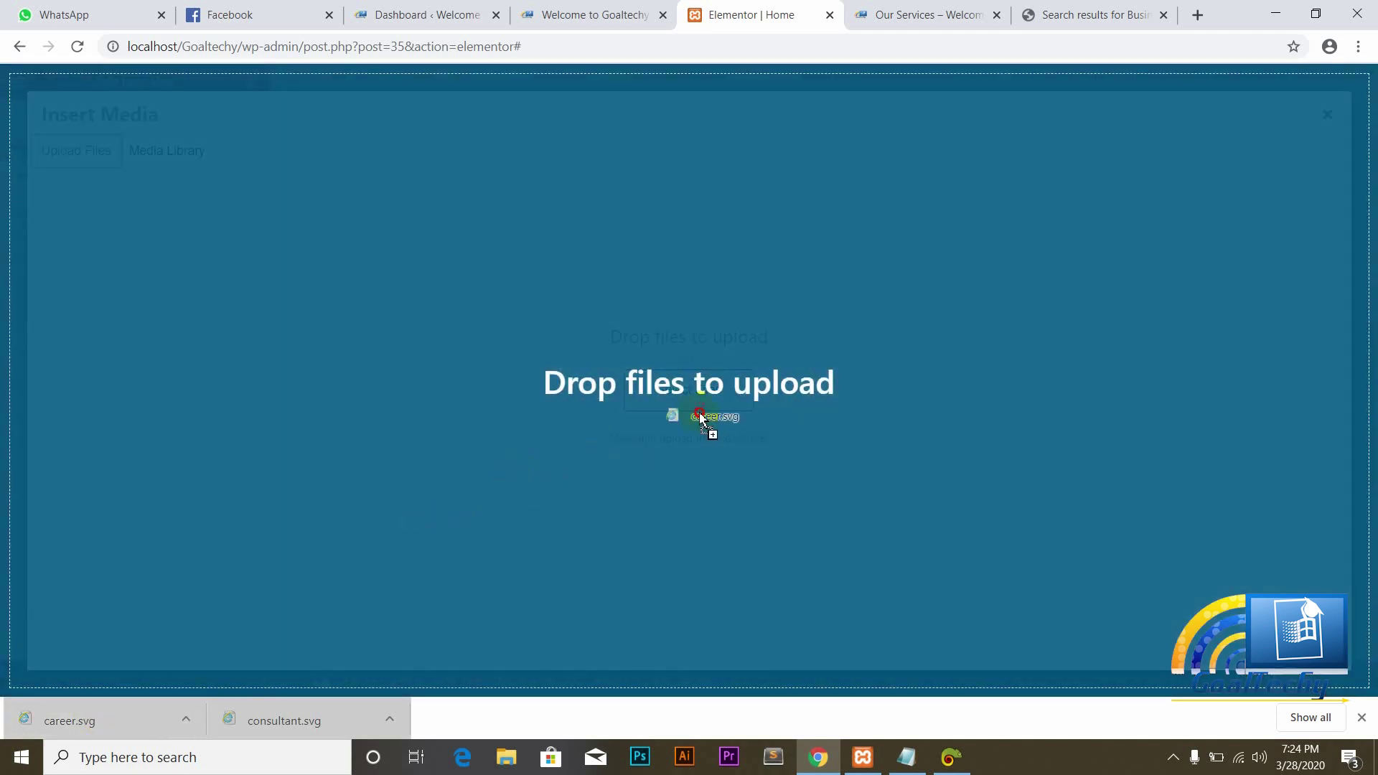
{"action": "left_click_drag", "start_coordinate": [700, 416], "coordinate": [701, 416]}
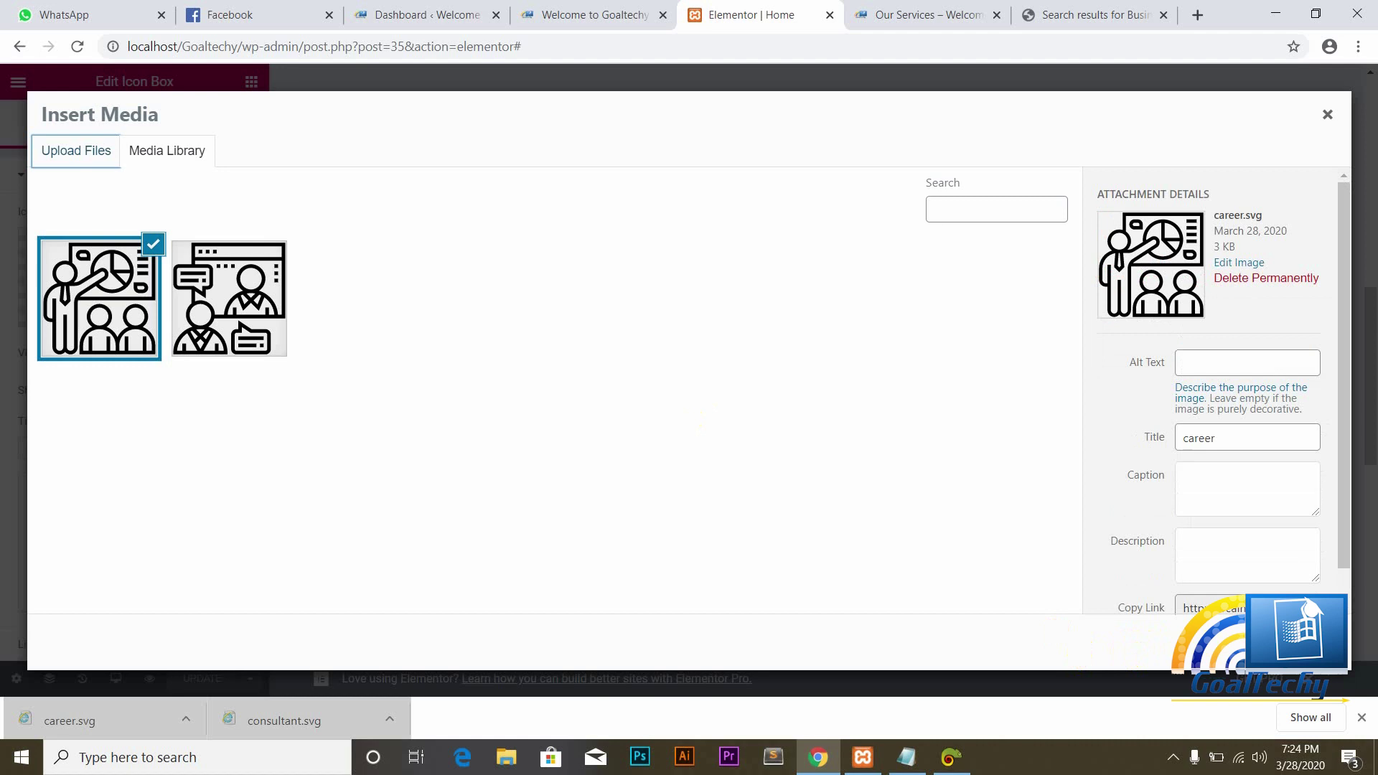
{"action": "left_click", "coordinate": [1299, 641]}
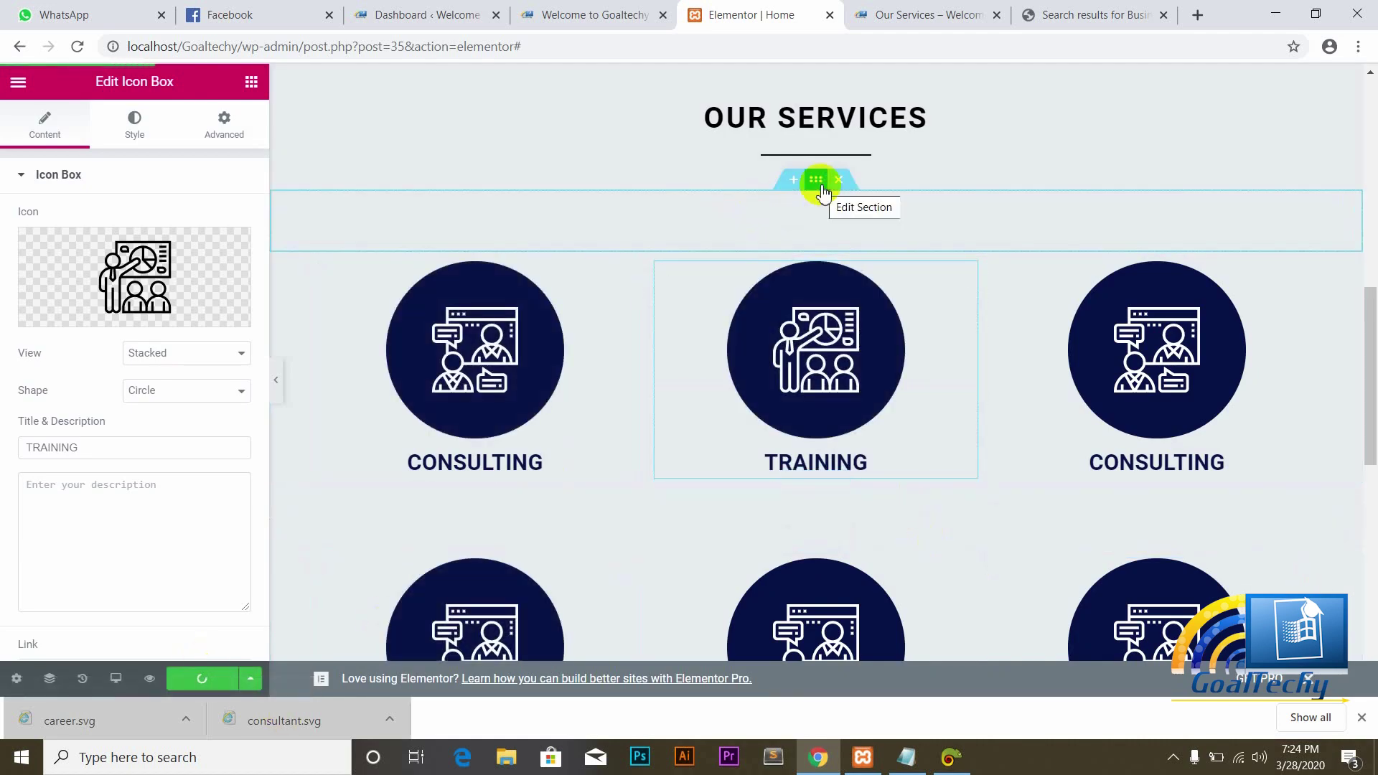
{"action": "left_click", "coordinate": [574, 15]}
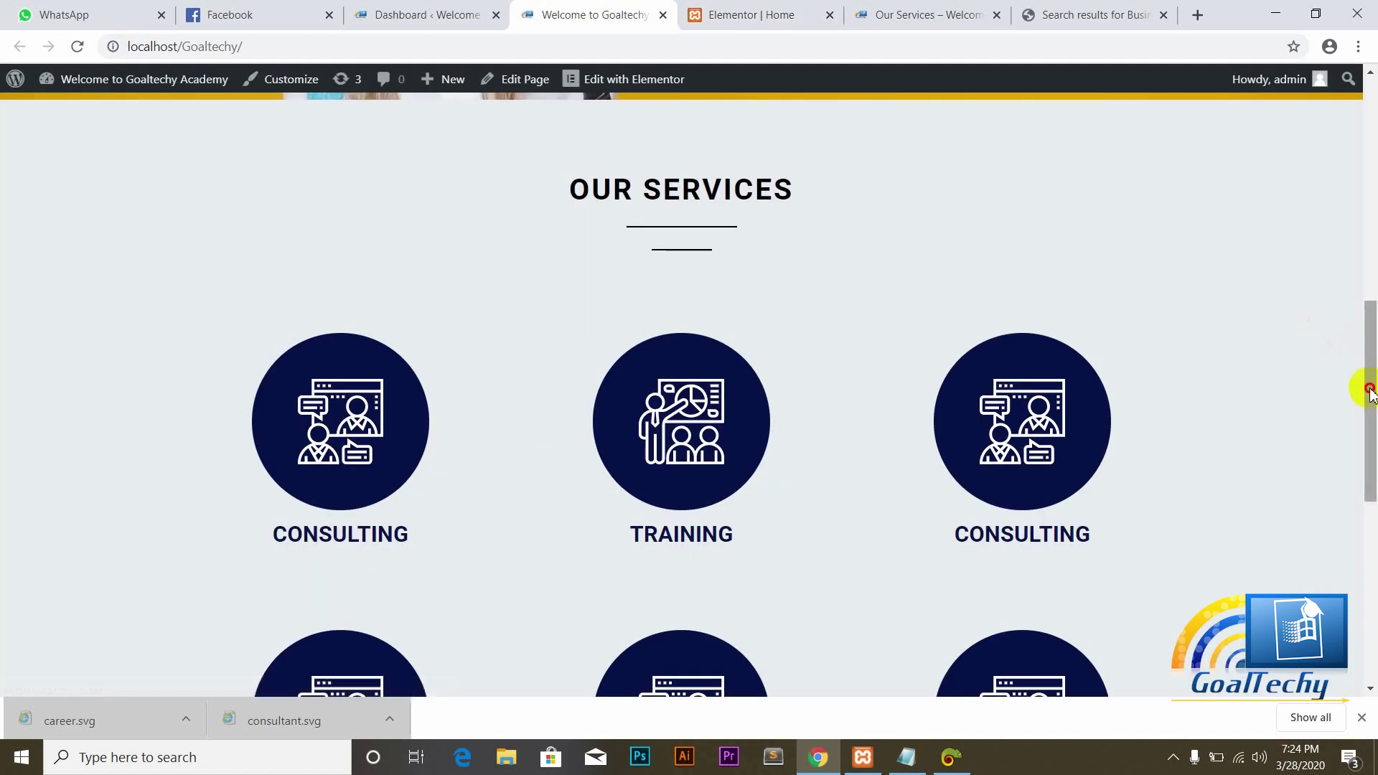
{"action": "left_click_drag", "start_coordinate": [1369, 391], "coordinate": [1370, 425]}
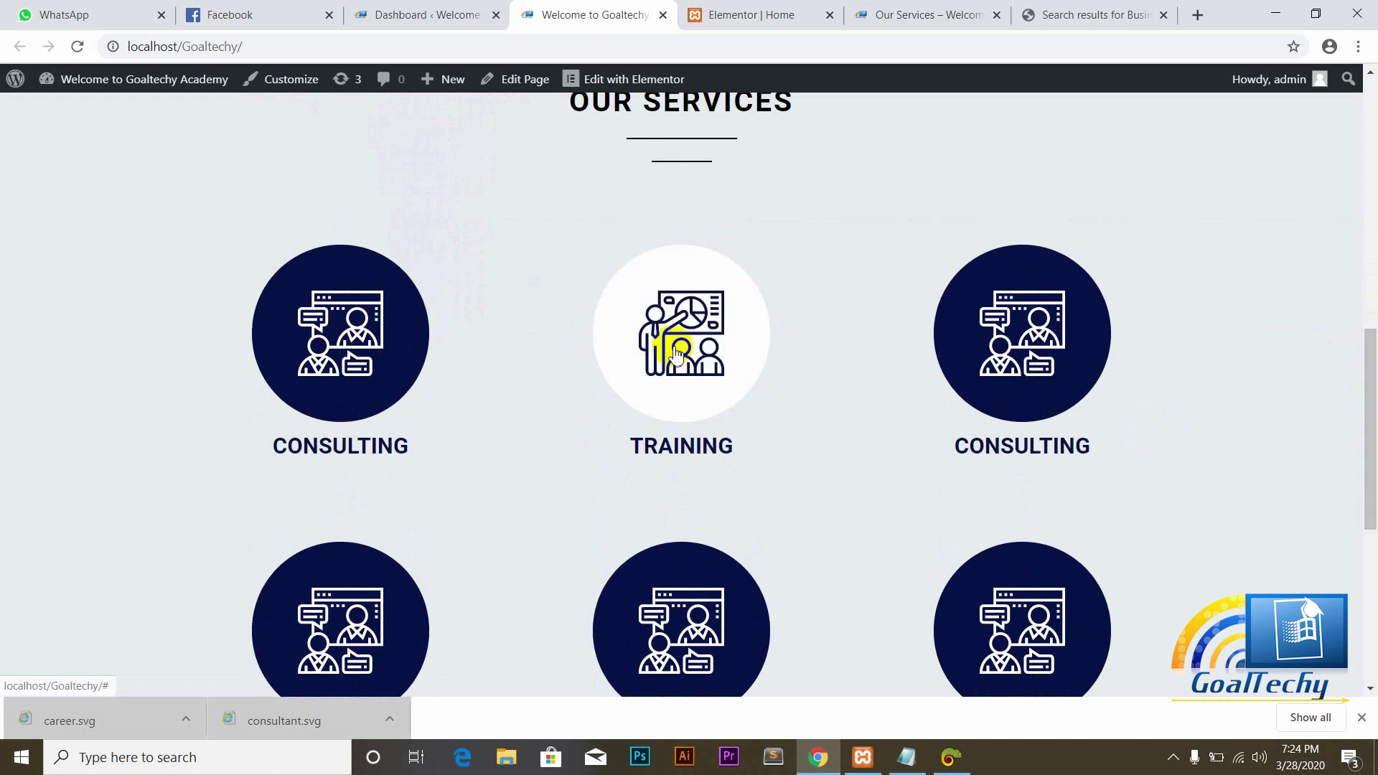
{"action": "mouse_move", "coordinate": [1362, 461]}
{"action": "left_mouse_down"}
{"action": "mouse_move", "coordinate": [1372, 513]}
{"action": "mouse_move", "coordinate": [1363, 437]}
{"action": "mouse_move", "coordinate": [1364, 472]}
{"action": "left_mouse_up"}
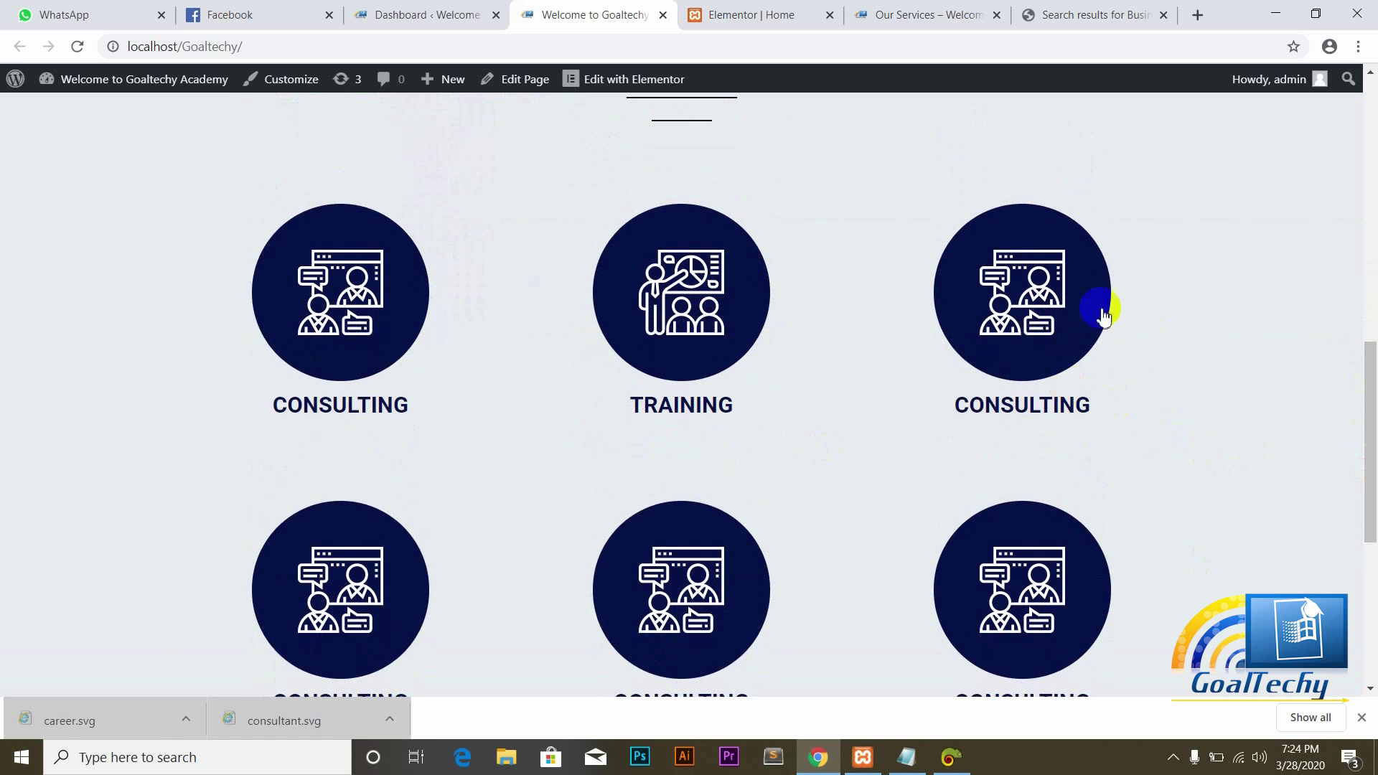
{"action": "left_click", "coordinate": [749, 14]}
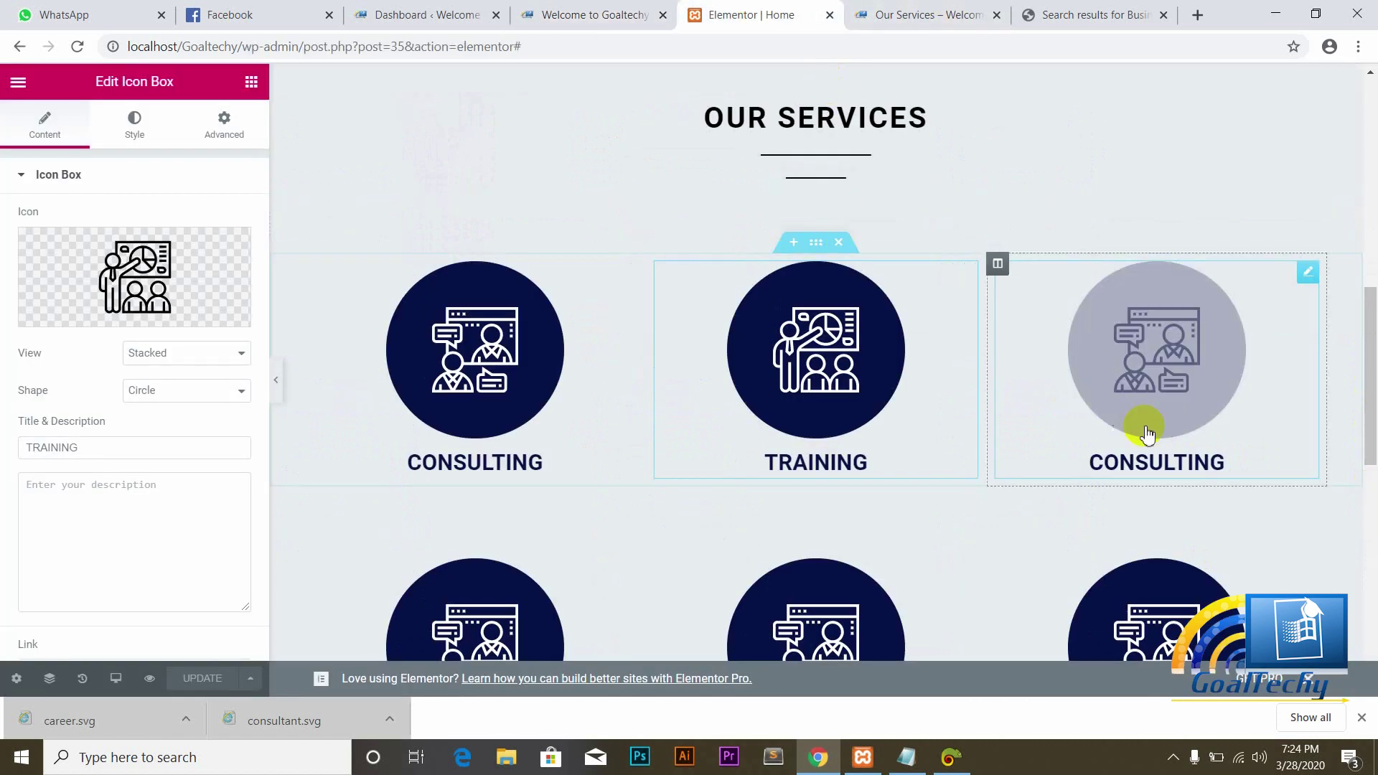
Step: Select the third top-row box and clear its CONSULTING title to make it LEARNING
{"action": "left_click", "coordinate": [1145, 457]}
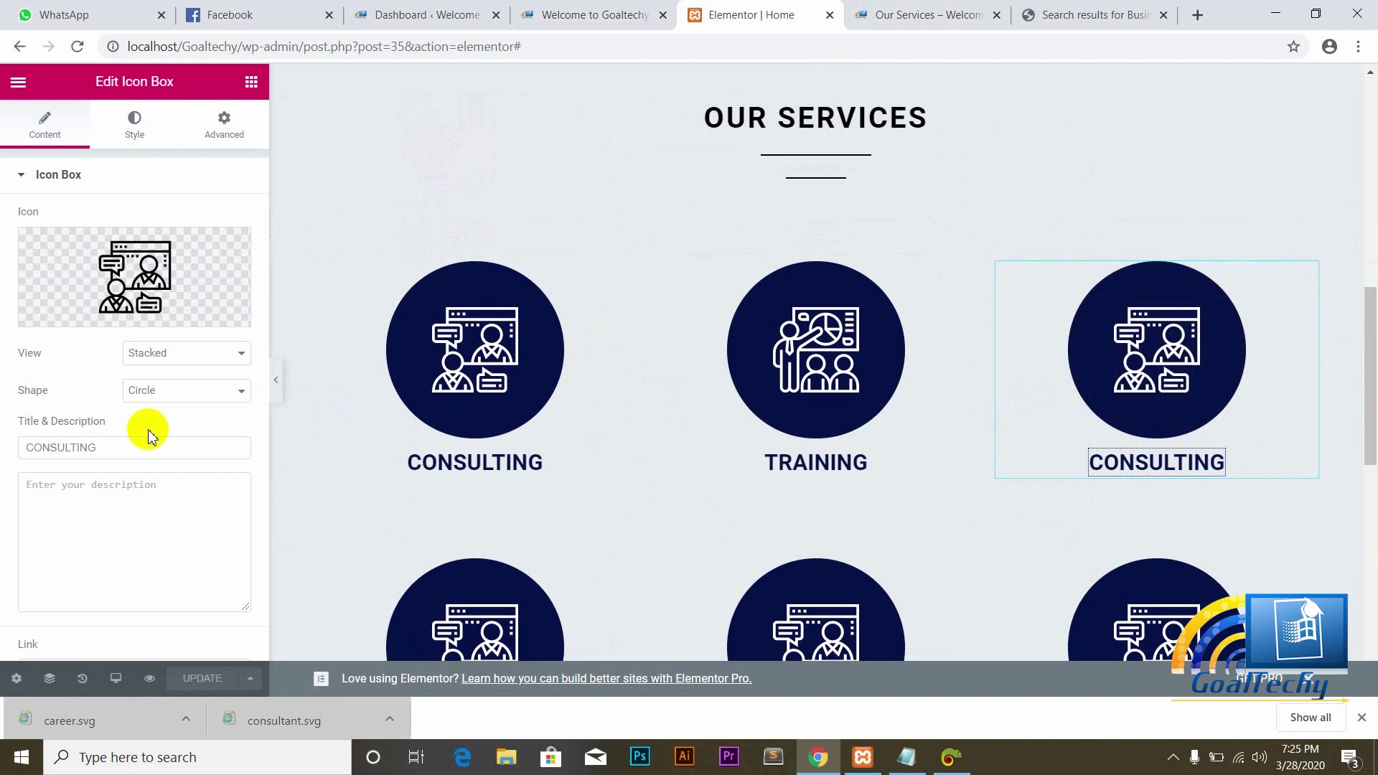
{"action": "left_click", "coordinate": [105, 449]}
{"action": "key", "text": "BackSpace"}
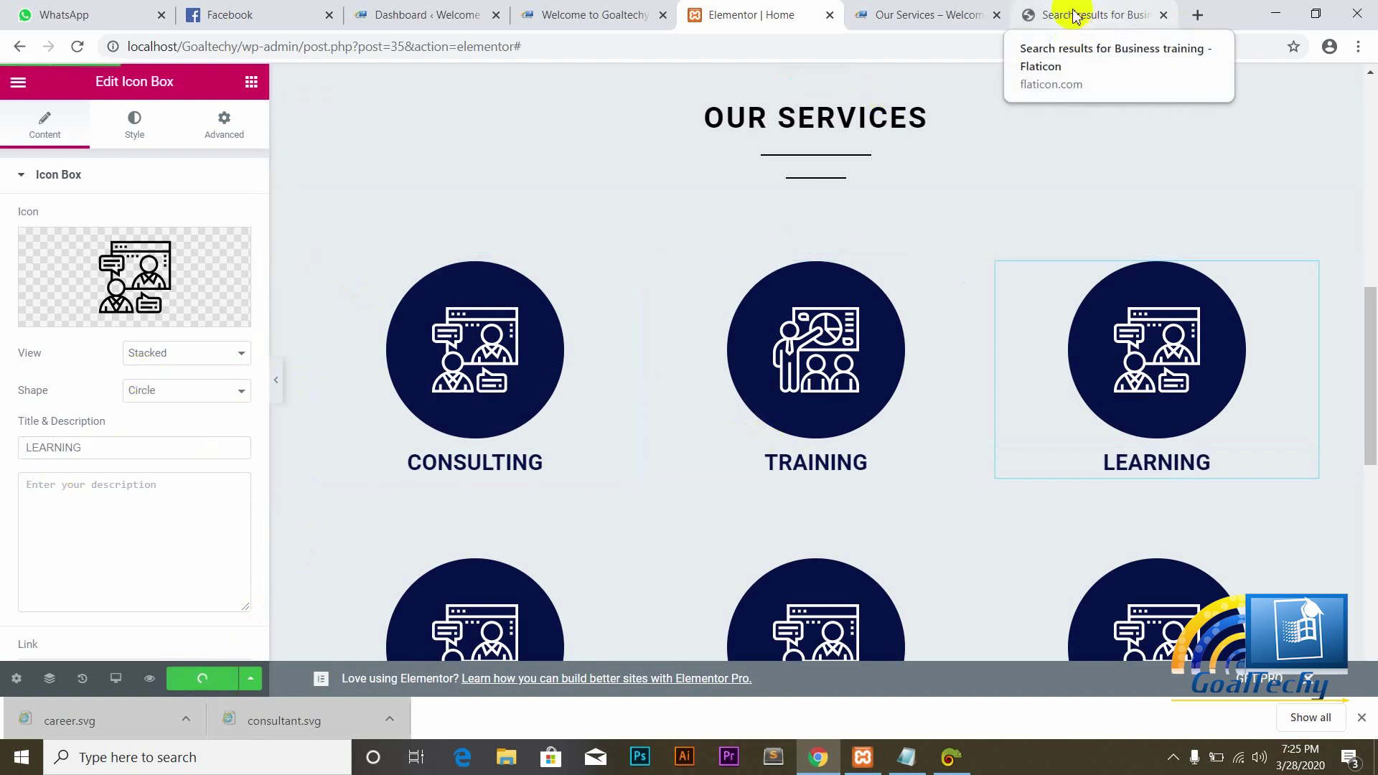
Step: Search Flaticon for 'learning' and download the Online Learning icon as the free SVG course.svg
{"action": "left_click", "coordinate": [1045, 16]}
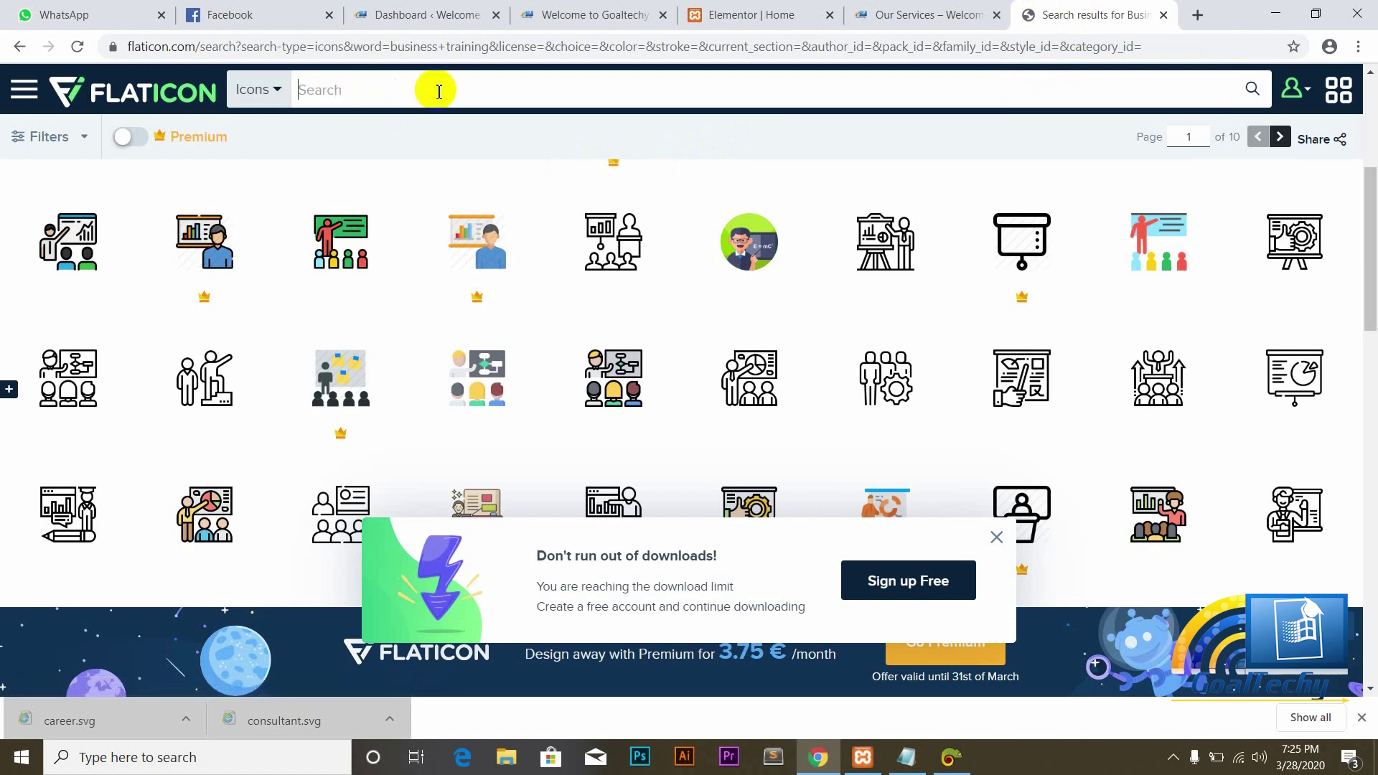
{"action": "type", "text": "r"}
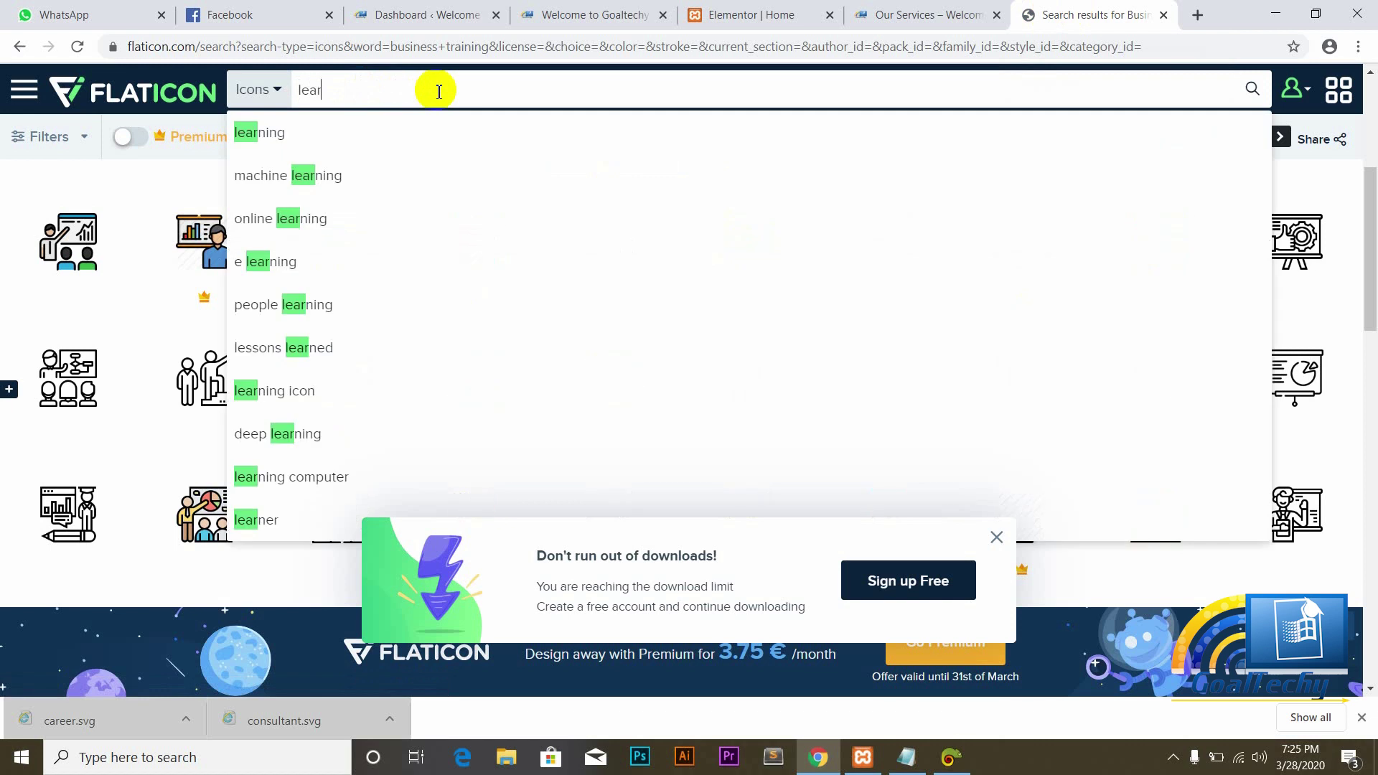
{"action": "type", "text": "ning"}
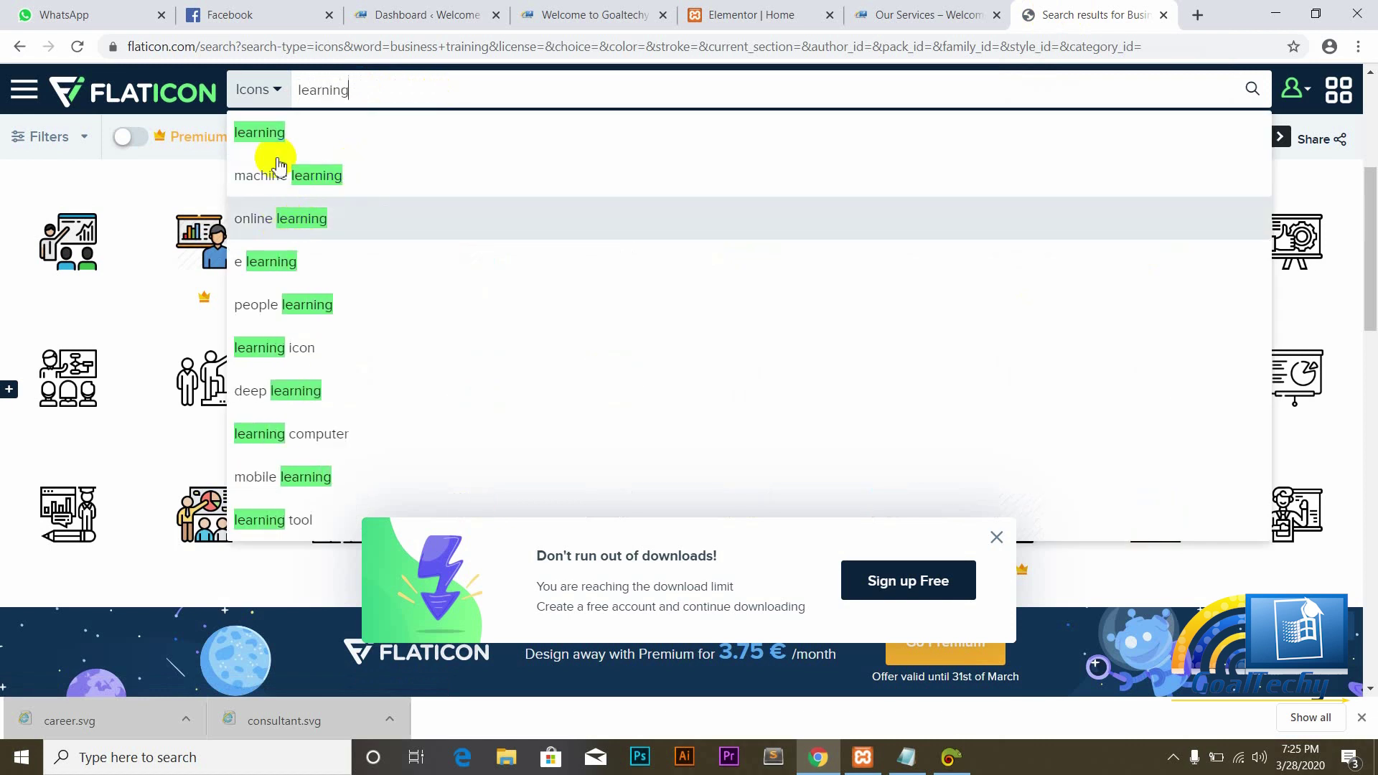
{"action": "left_click", "coordinate": [272, 137]}
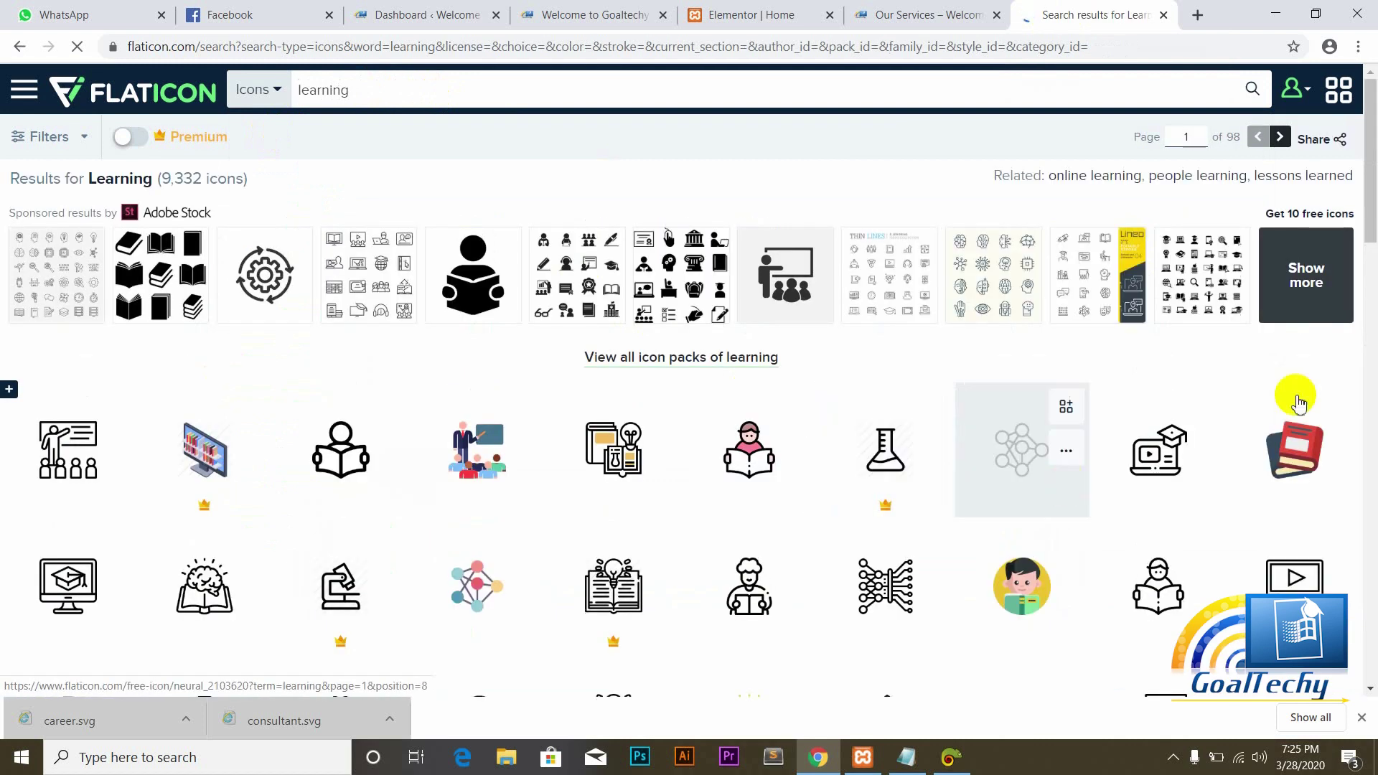
{"action": "left_click_drag", "start_coordinate": [1371, 231], "coordinate": [1345, 285]}
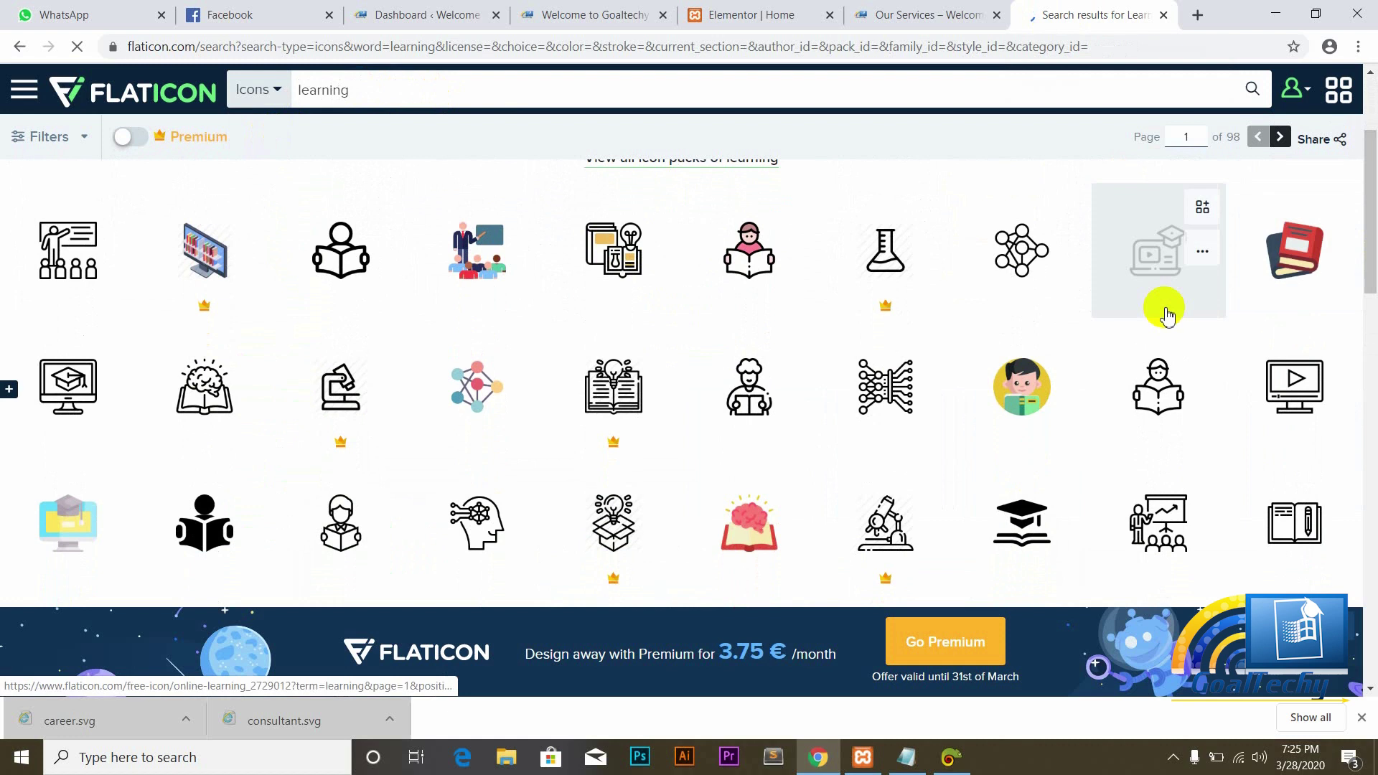
{"action": "left_click", "coordinate": [1131, 271]}
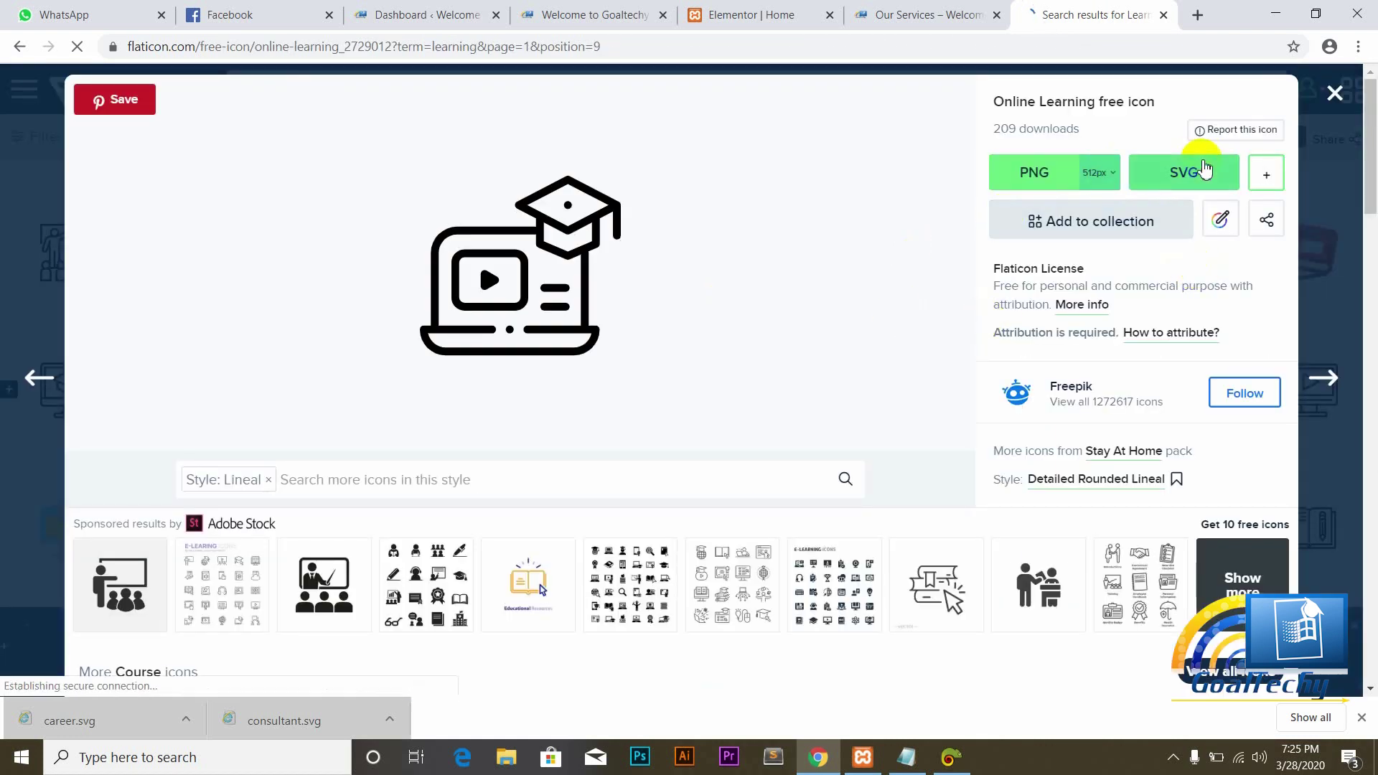
{"action": "right_click", "coordinate": [1198, 167]}
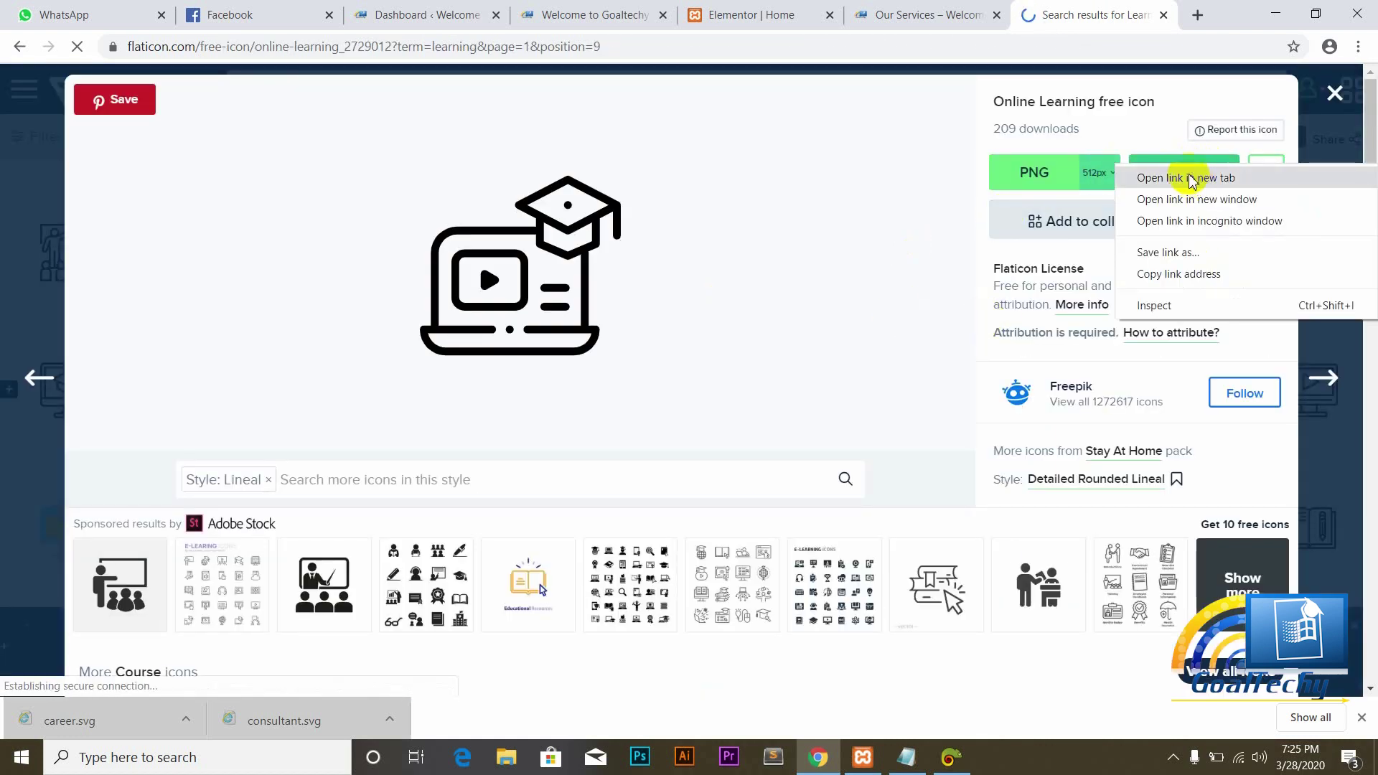
{"action": "left_click", "coordinate": [1146, 133]}
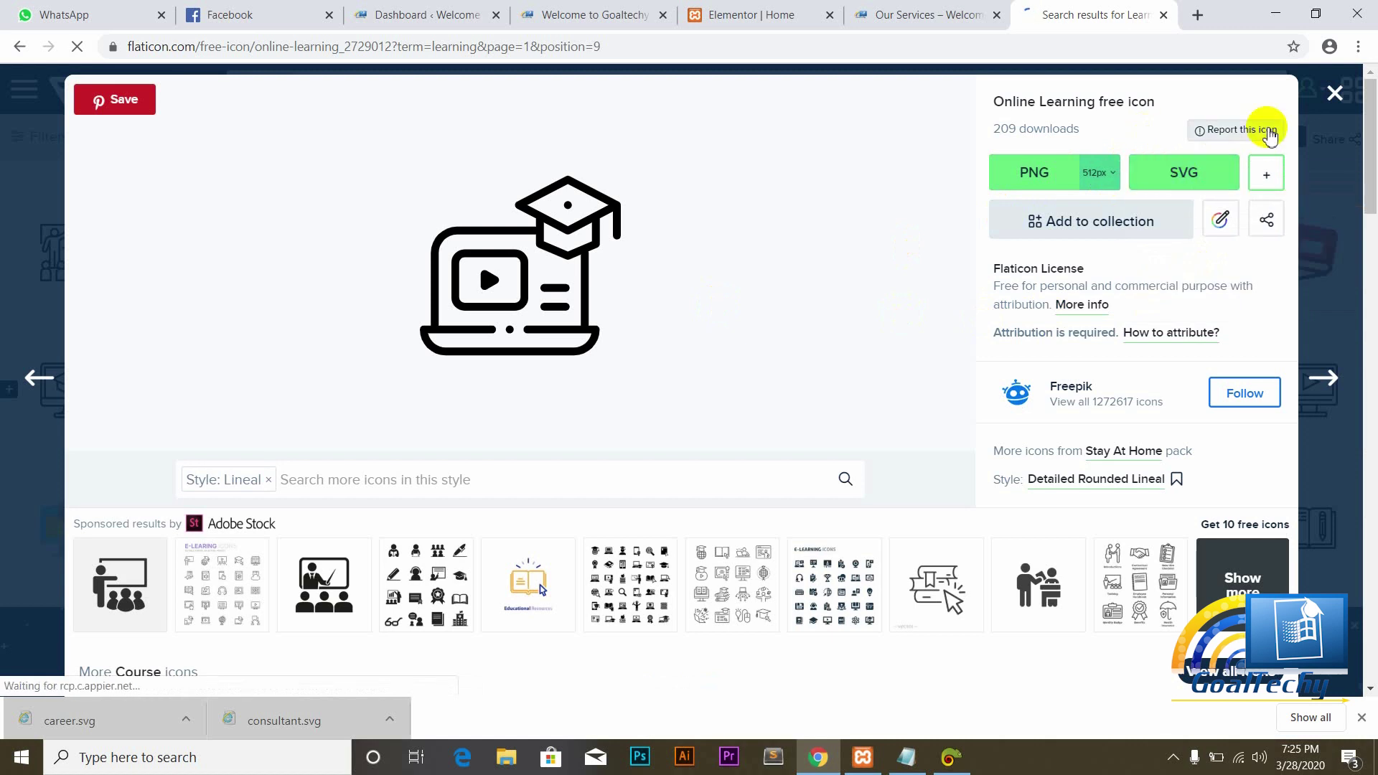
{"action": "left_click", "coordinate": [1177, 169]}
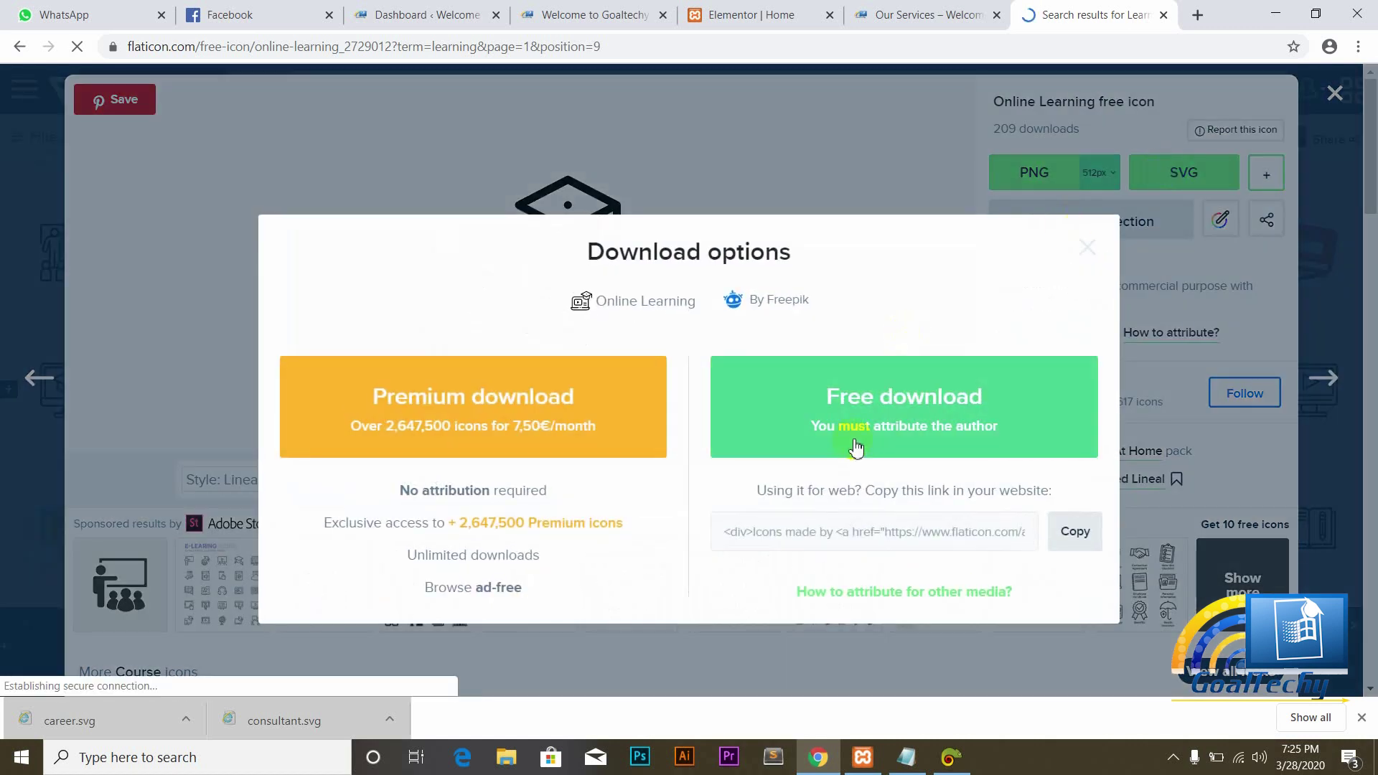
{"action": "left_click", "coordinate": [866, 426]}
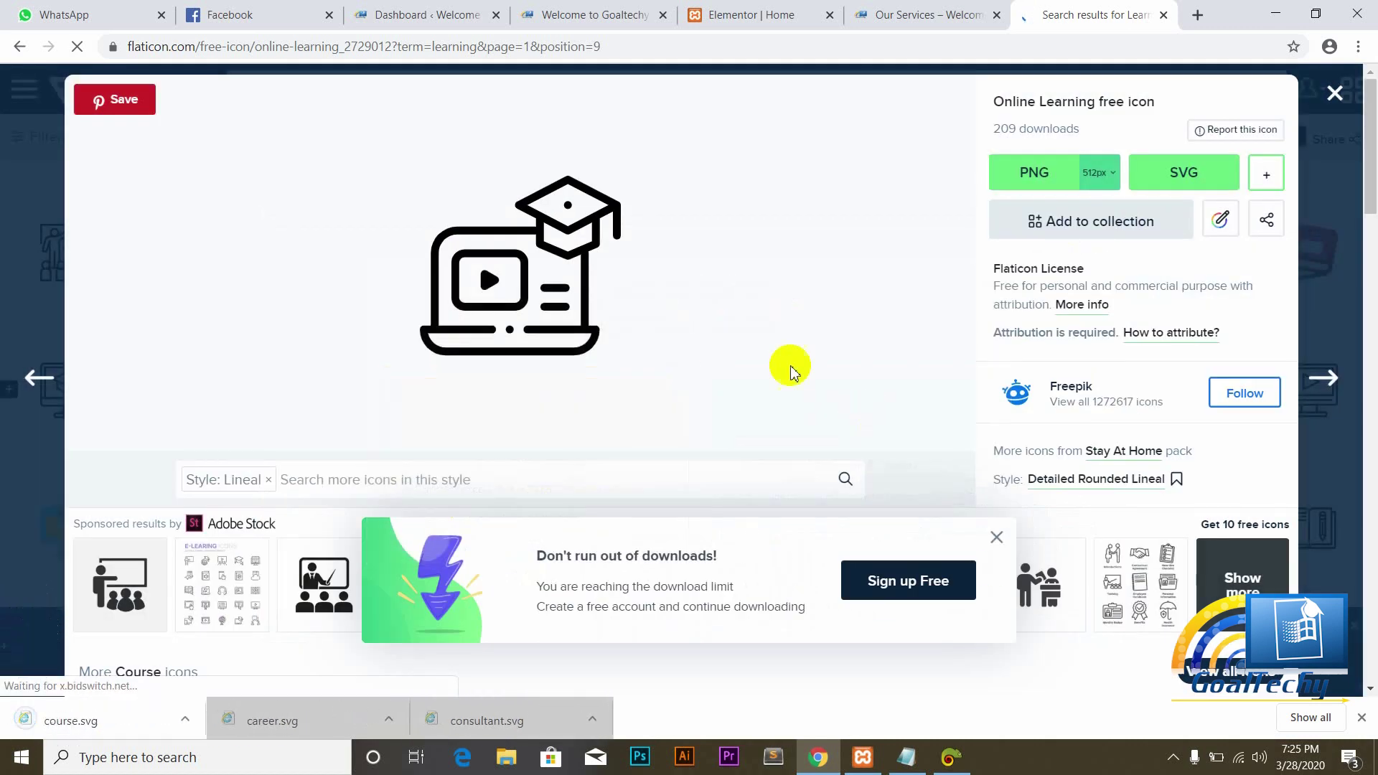
{"action": "left_click", "coordinate": [755, 13]}
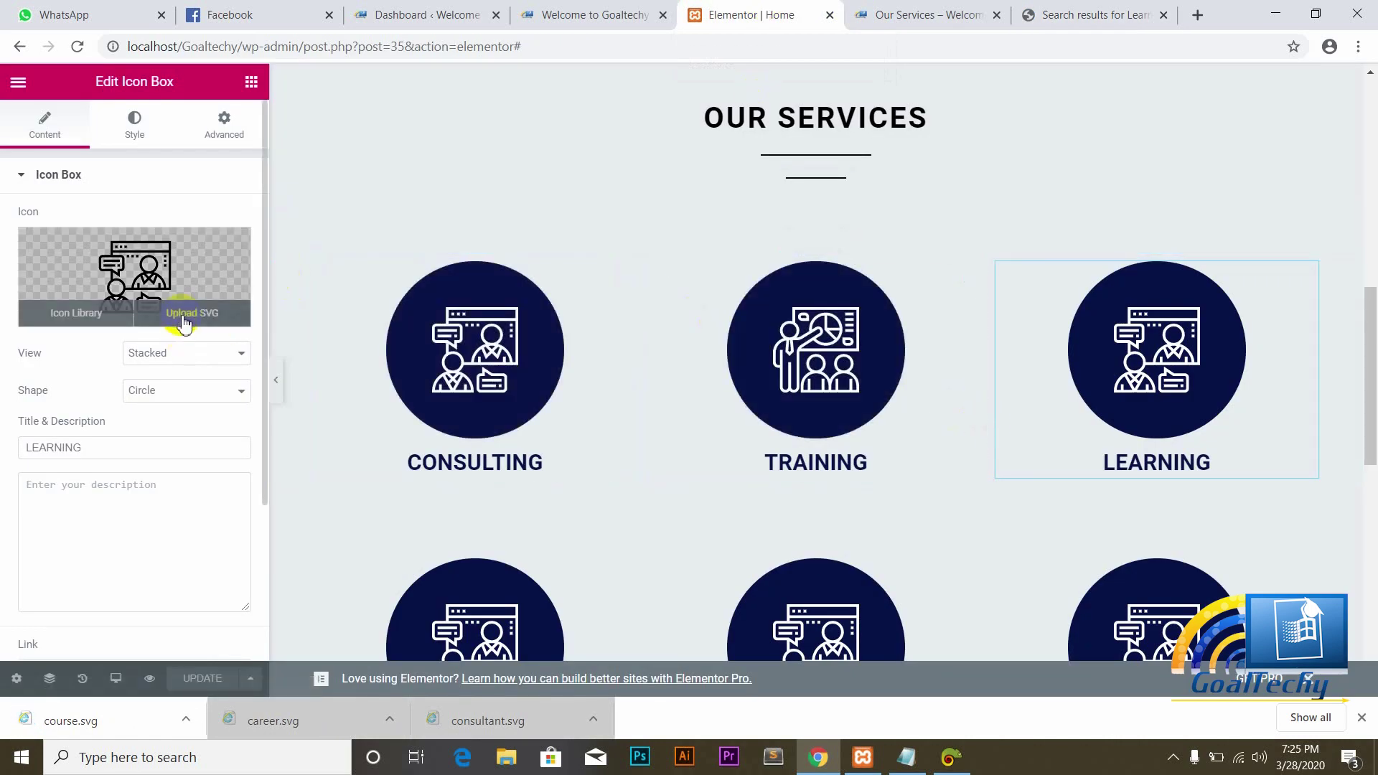
Step: Upload course.svg as the LEARNING box icon and update the page
{"action": "left_click", "coordinate": [176, 310]}
{"action": "left_click", "coordinate": [76, 152]}
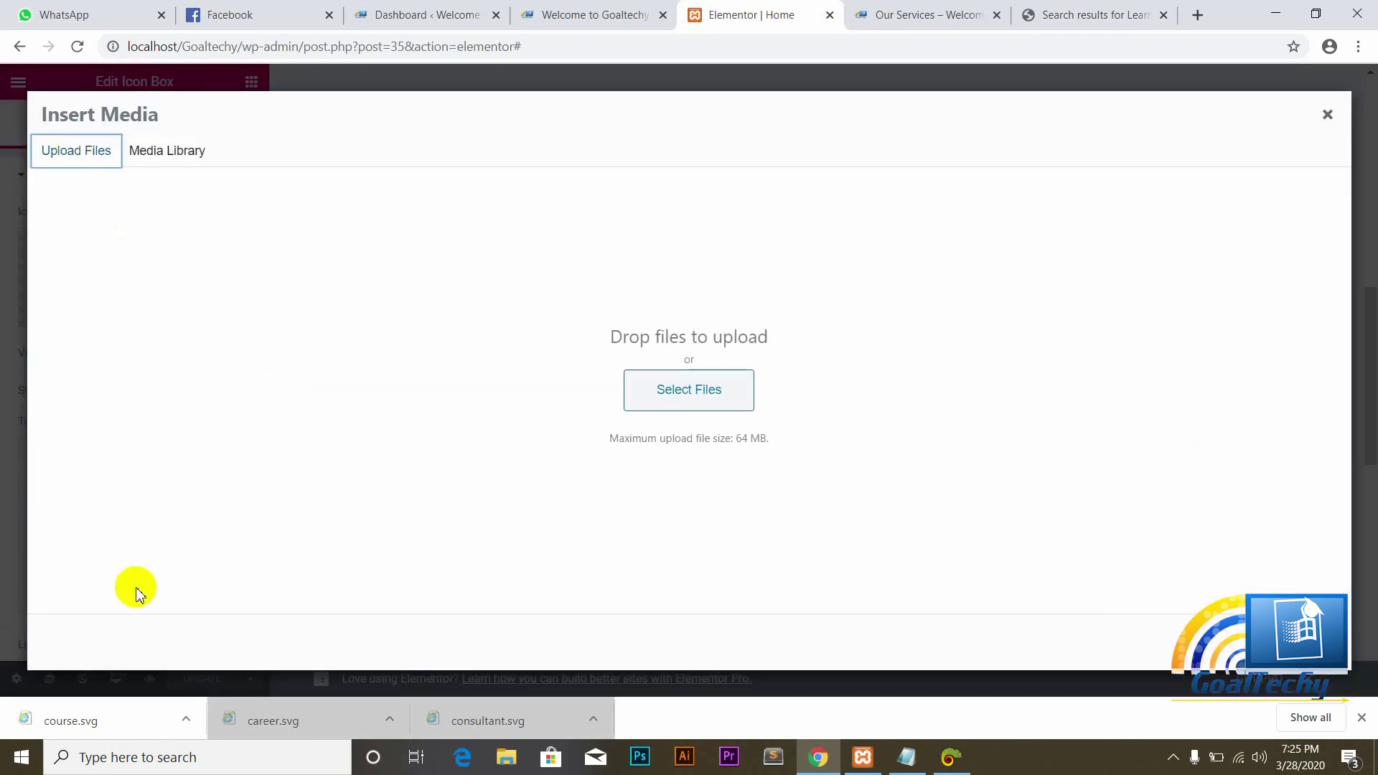
{"action": "left_click_drag", "start_coordinate": [78, 731], "coordinate": [305, 547]}
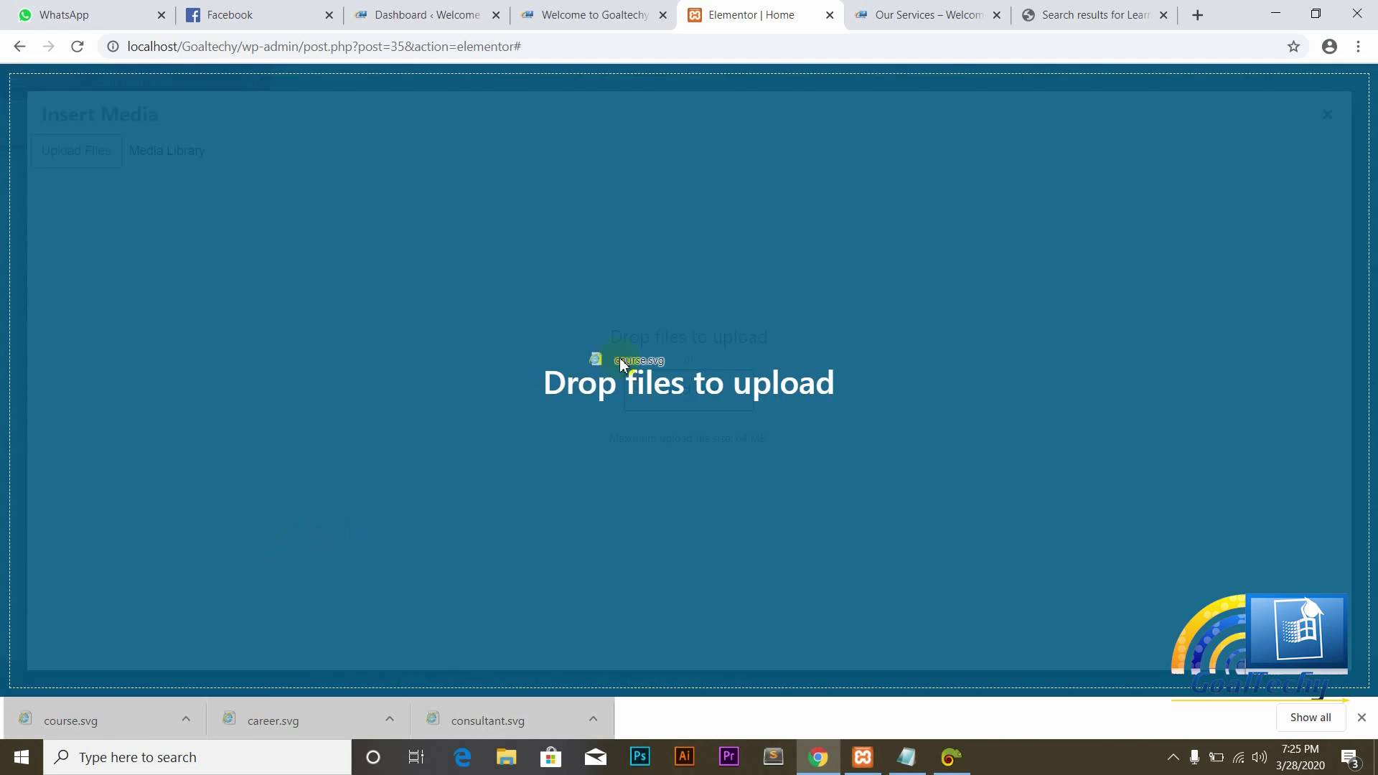
{"action": "left_click_drag", "start_coordinate": [619, 357], "coordinate": [619, 359]}
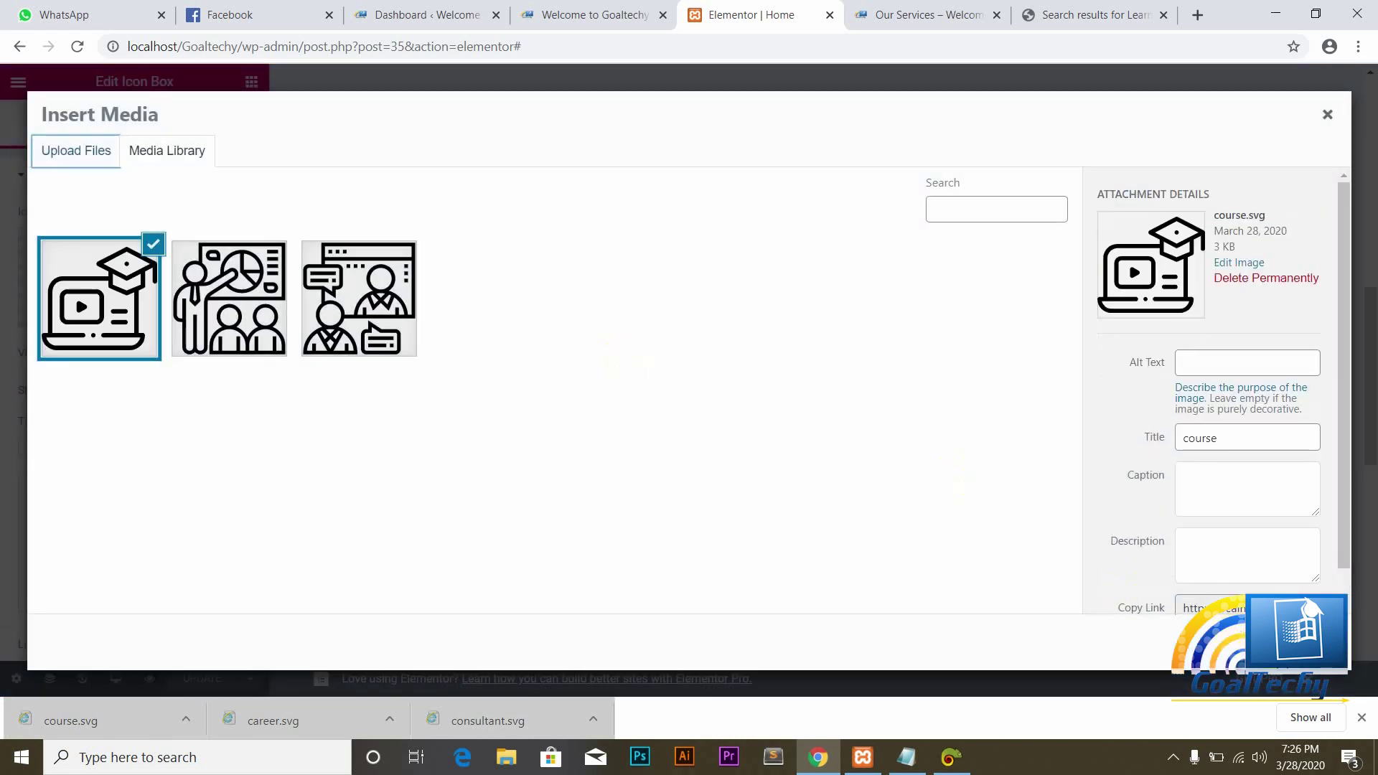
{"action": "left_click", "coordinate": [1294, 641]}
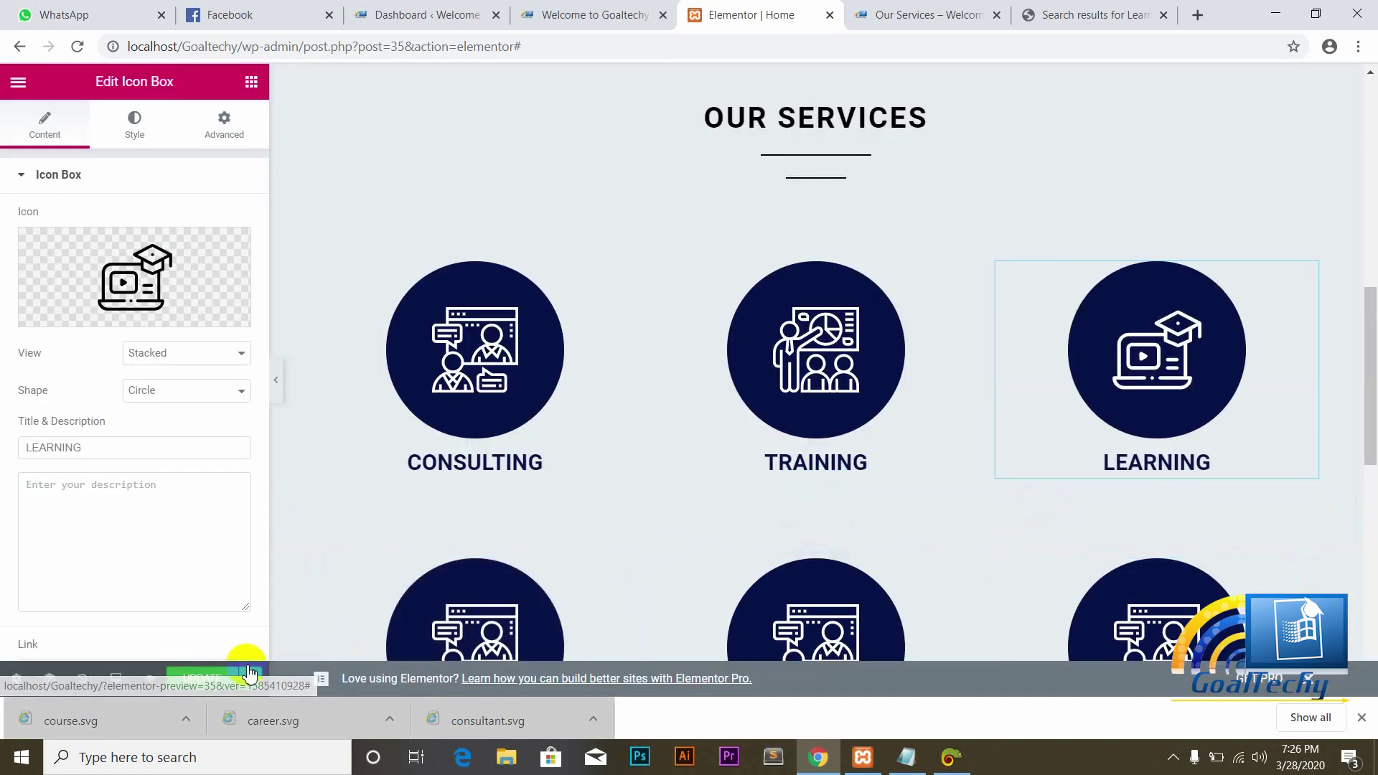
{"action": "left_click", "coordinate": [203, 679]}
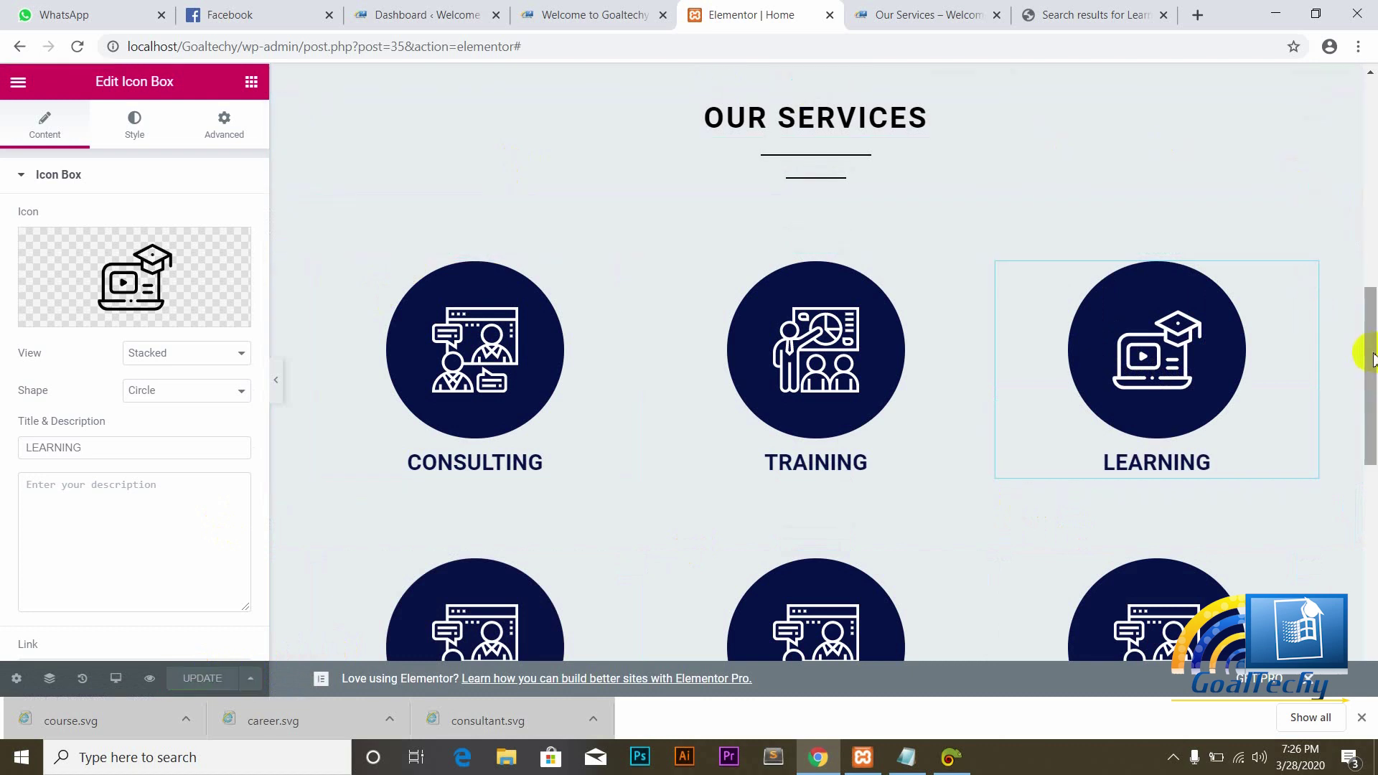
{"action": "left_click_drag", "start_coordinate": [1370, 363], "coordinate": [1362, 452]}
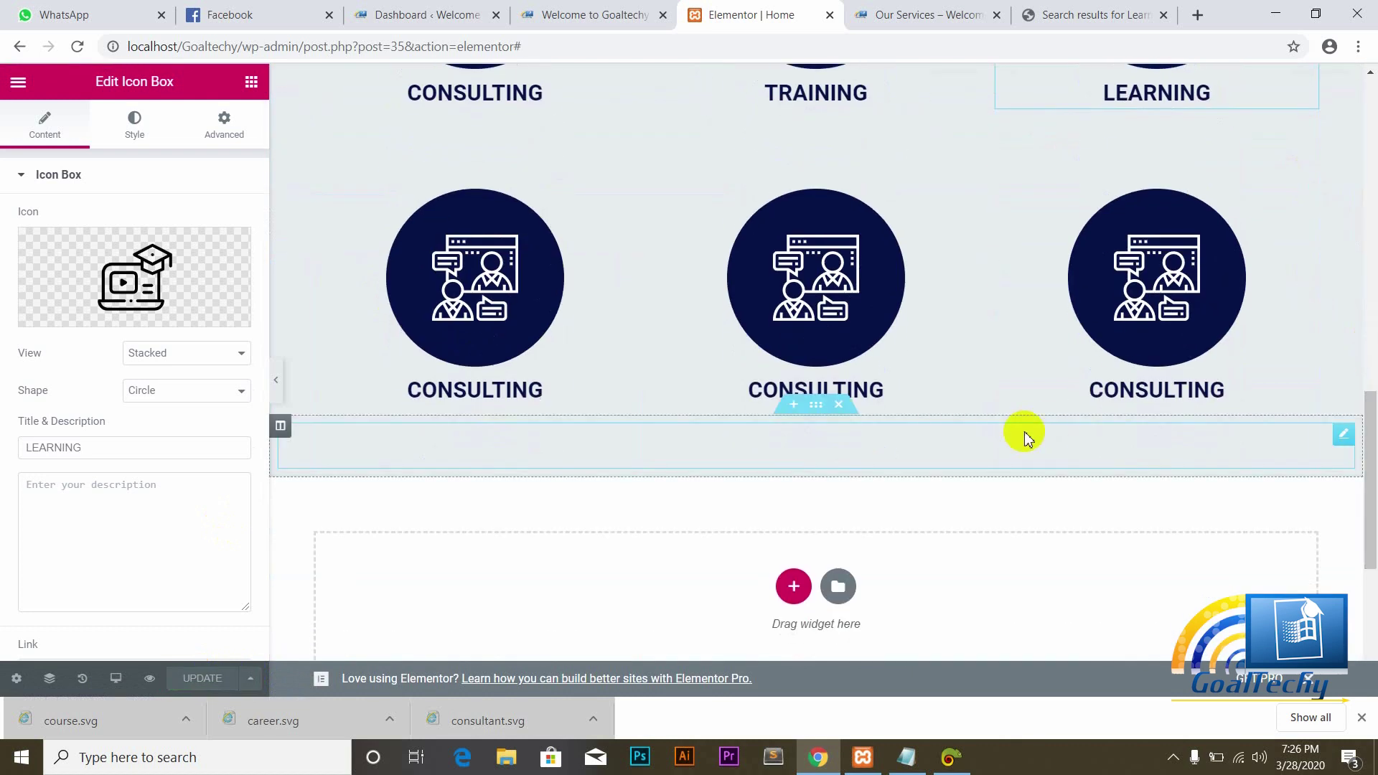
Step: Retitle the second row's first box PERSONAL DEVELOPMENT and update the page
{"action": "left_click", "coordinate": [490, 397]}
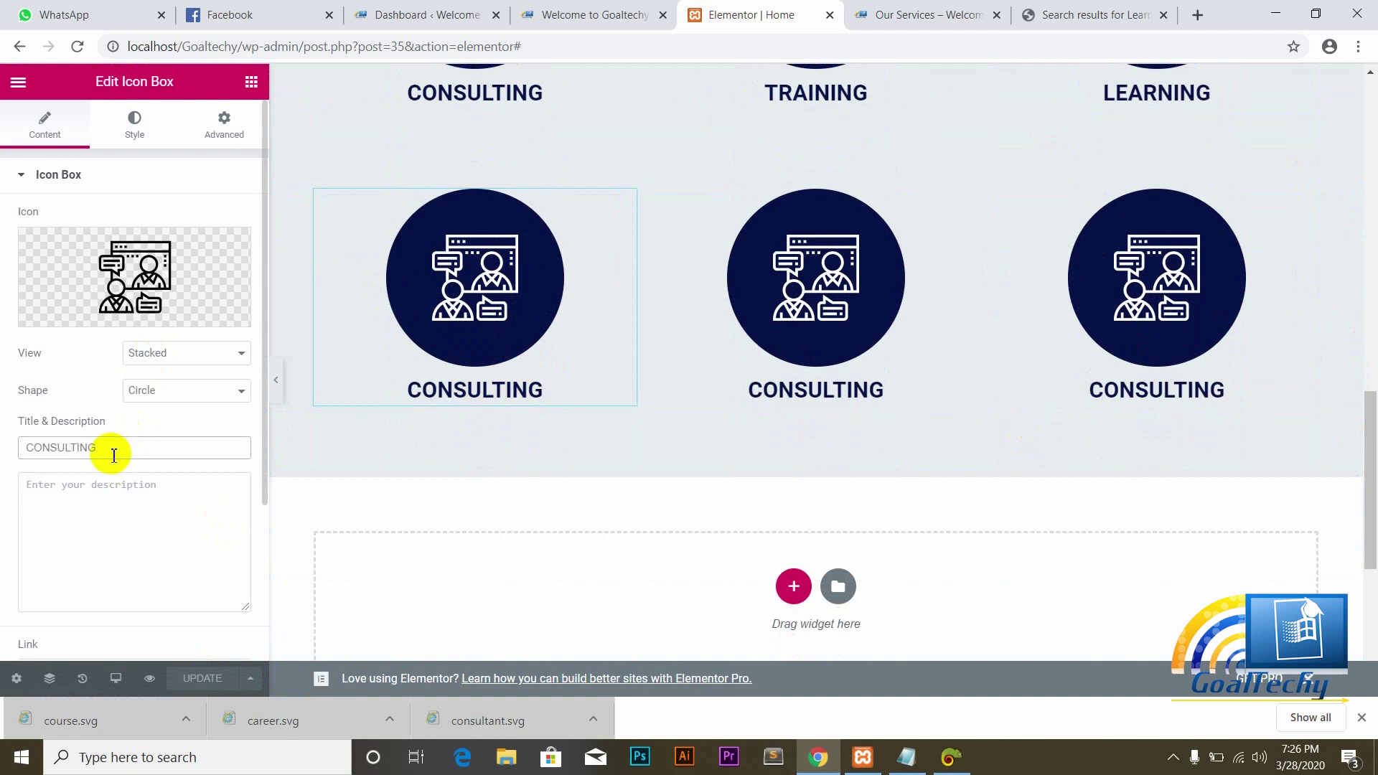
{"action": "key", "text": "BackSpace"}
{"action": "key", "text": "BackSpace"}
{"action": "key", "text": "BackSpace"}
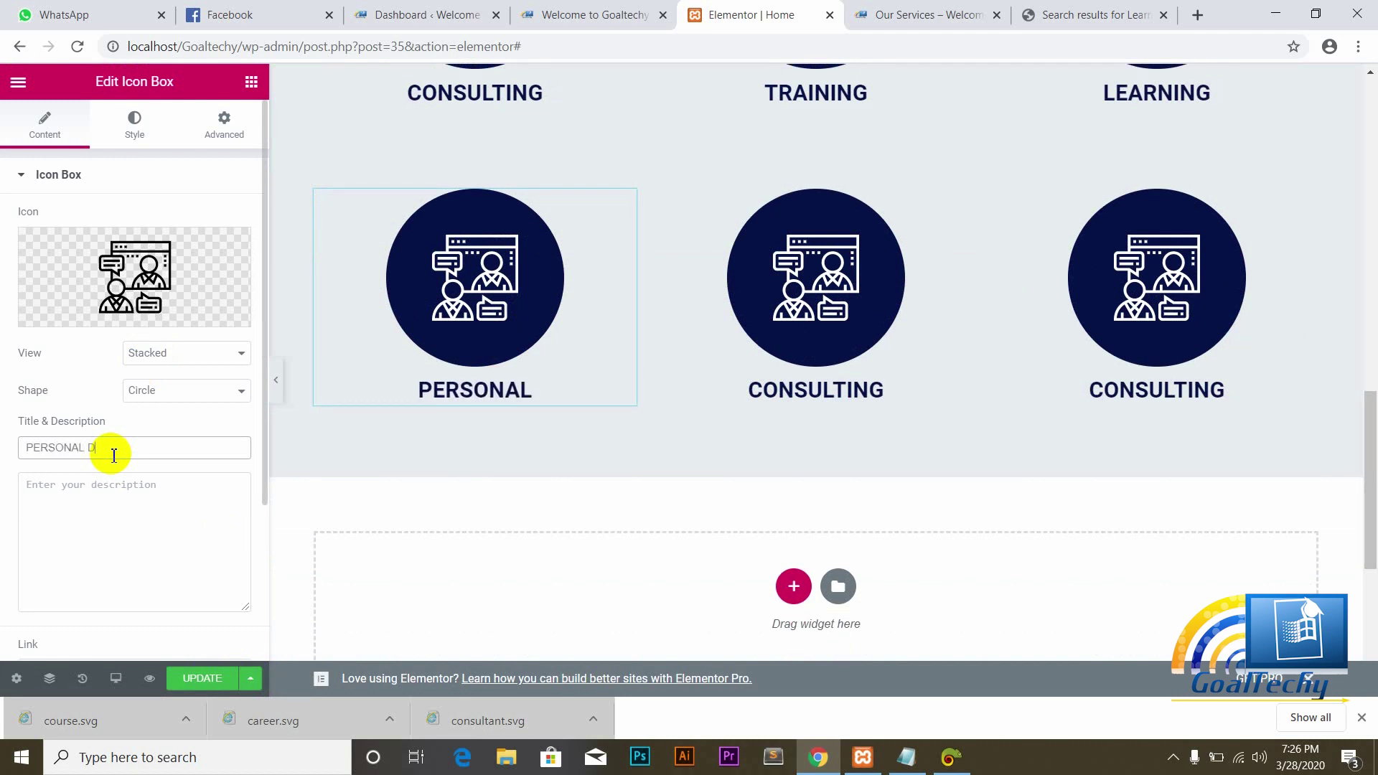
{"action": "type", "text": "LOPMENT"}
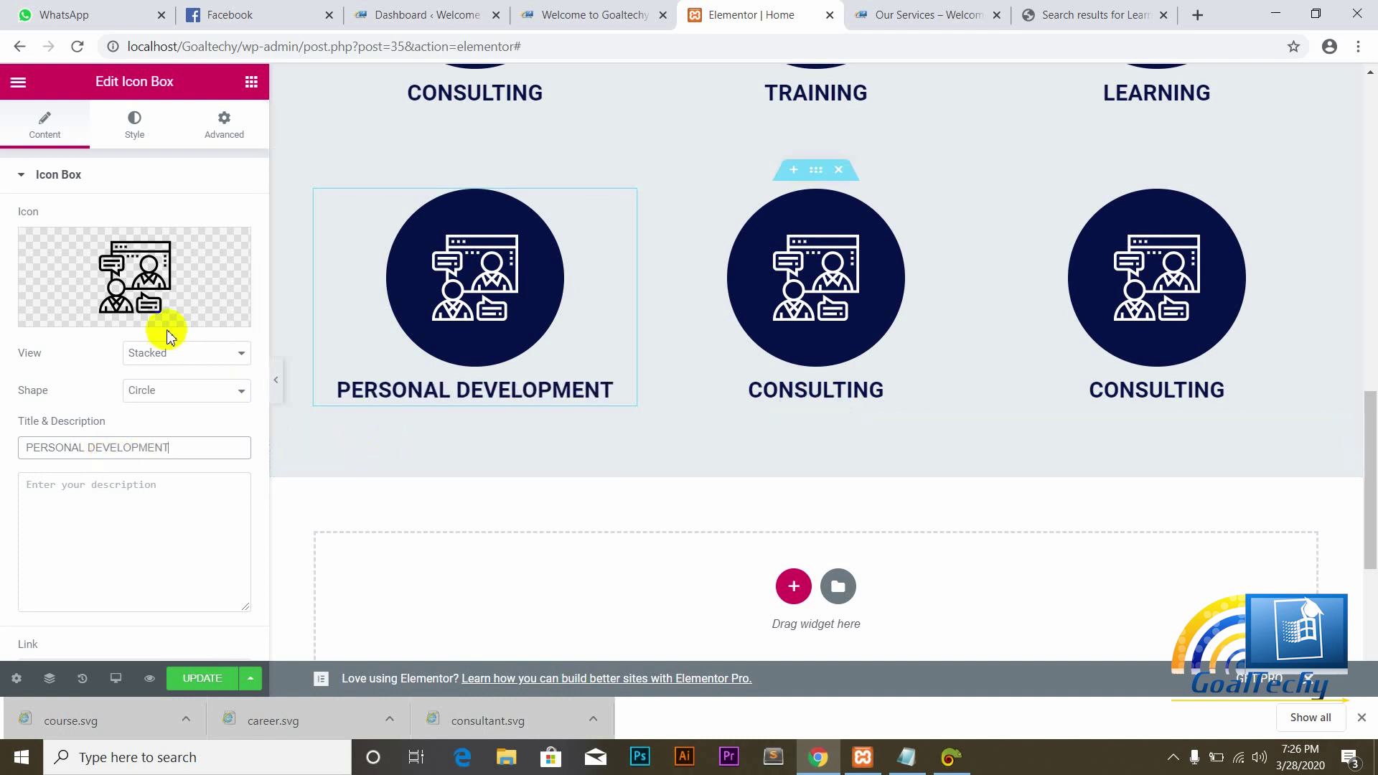
{"action": "left_click", "coordinate": [205, 680]}
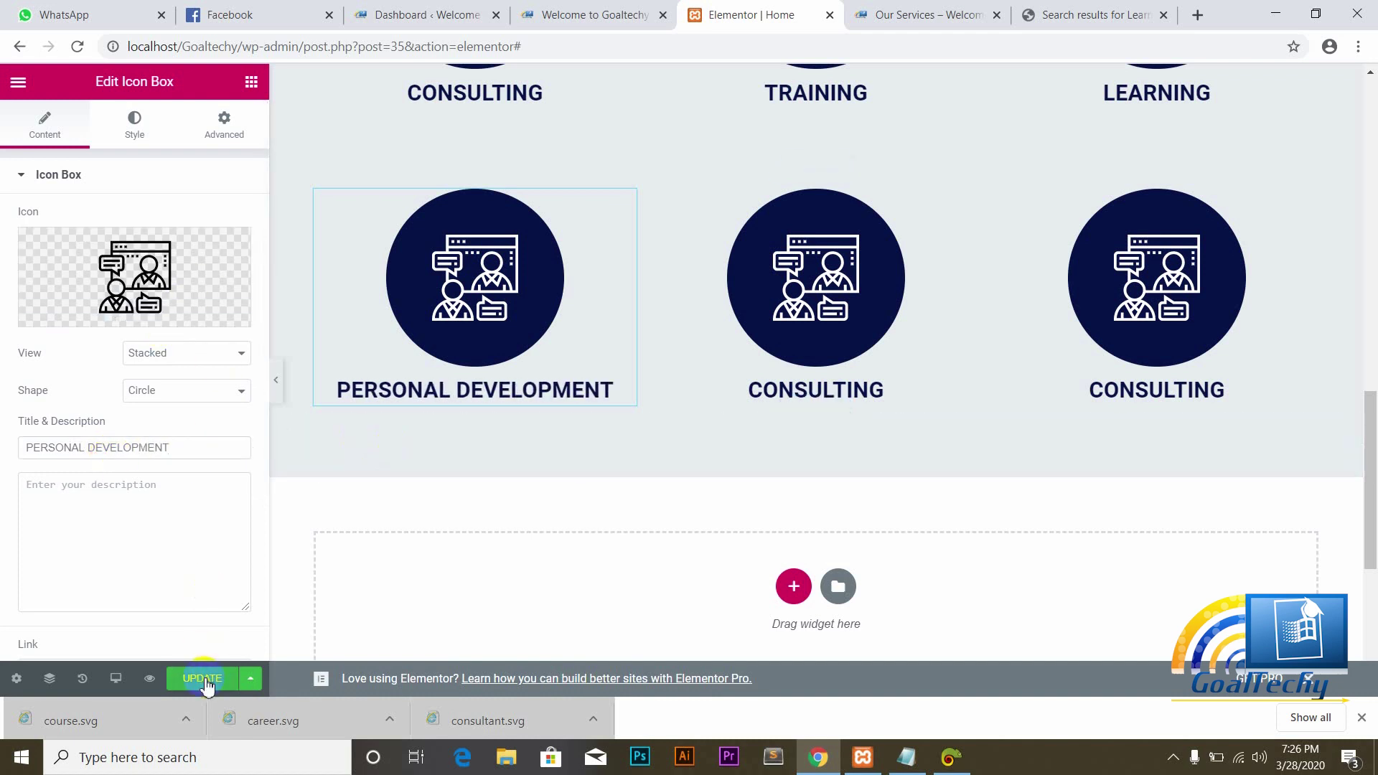
{"action": "left_click", "coordinate": [1101, 16]}
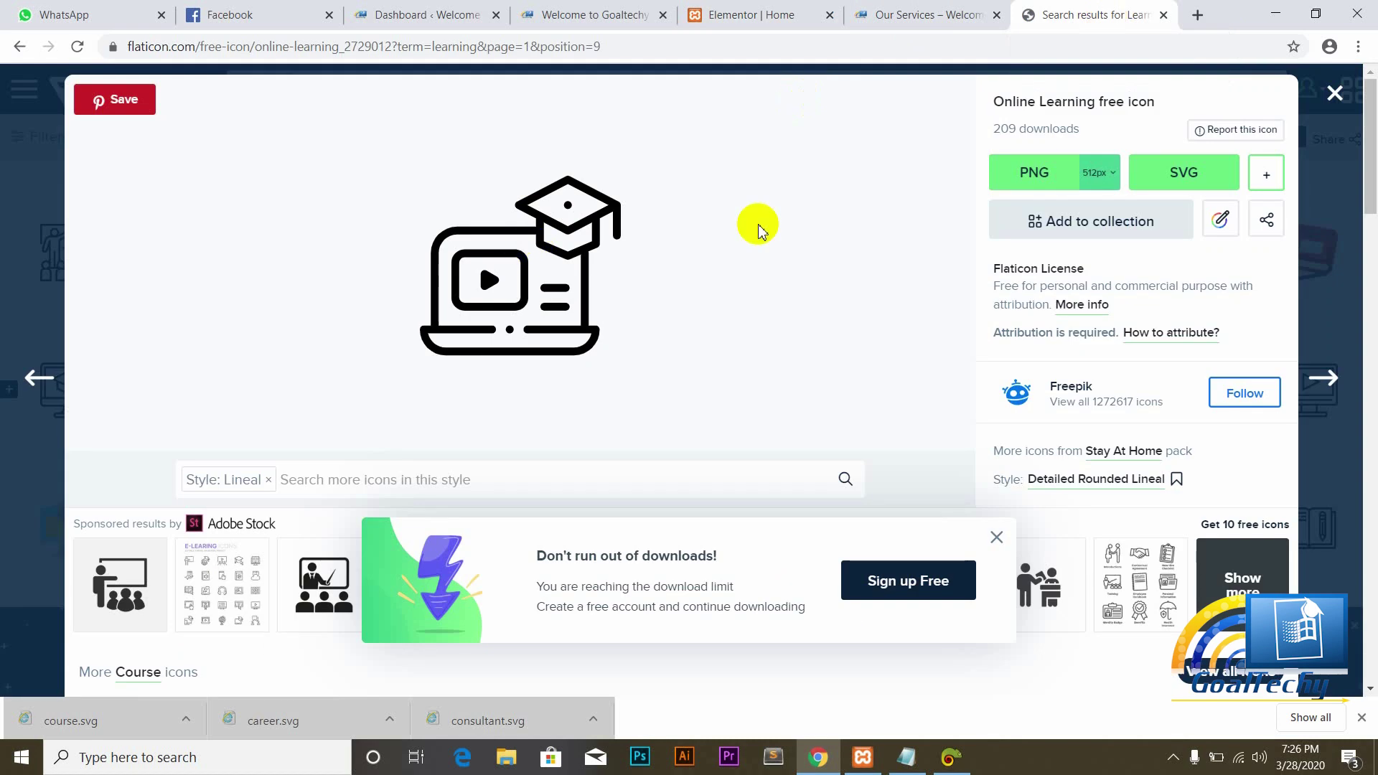
Step: Close the Online Learning details and search Flaticon for 'personal development' icons
{"action": "left_click", "coordinate": [1336, 90]}
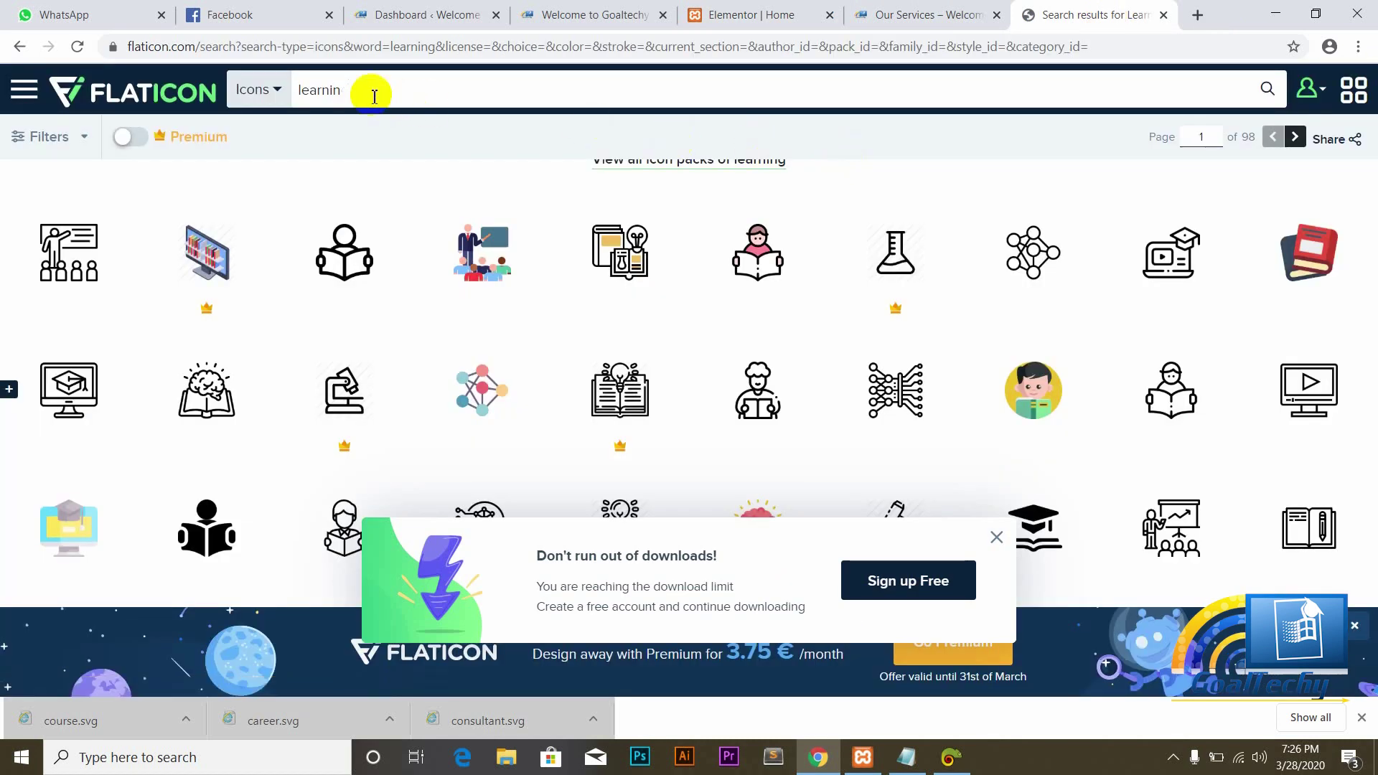
{"action": "key", "text": "BackSpace"}
{"action": "key", "text": "BackSpace"}
{"action": "key", "text": "BackSpace"}
{"action": "key", "text": "BackSpace"}
{"action": "key", "text": "BackSpace"}
{"action": "key", "text": "BackSpace"}
{"action": "key", "text": "BackSpace"}
{"action": "type", "text": "personal"}
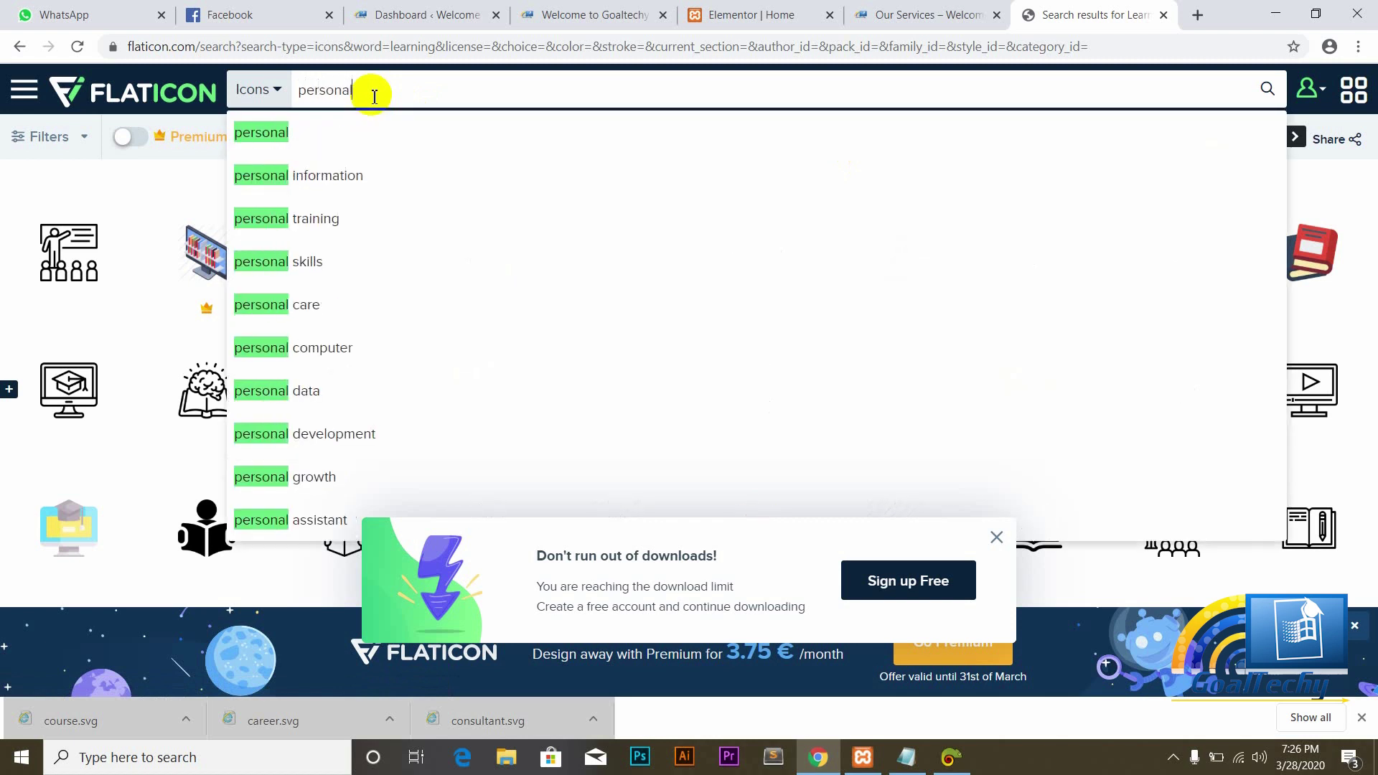
{"action": "type", "text": " dev e"}
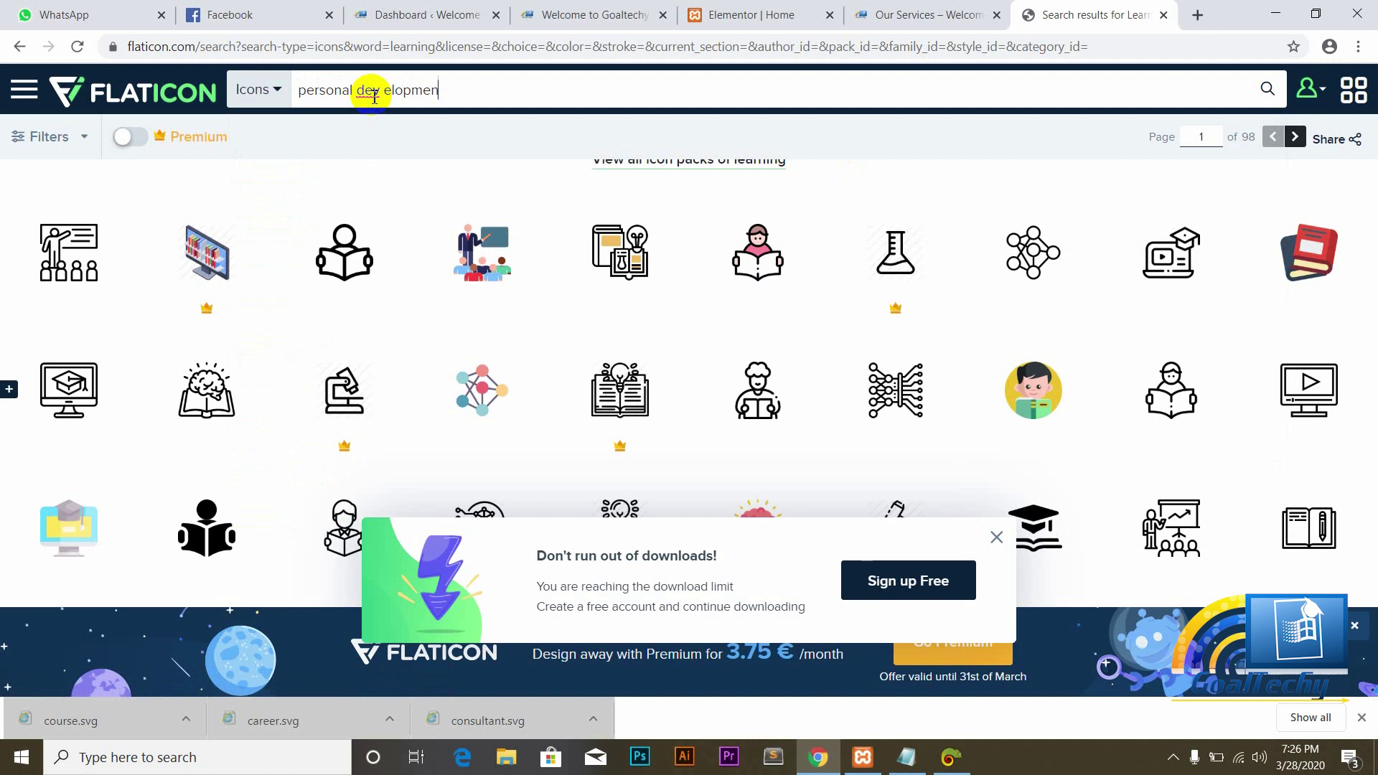
{"action": "key", "text": "BackSpace"}
{"action": "type", "text": "elopment"}
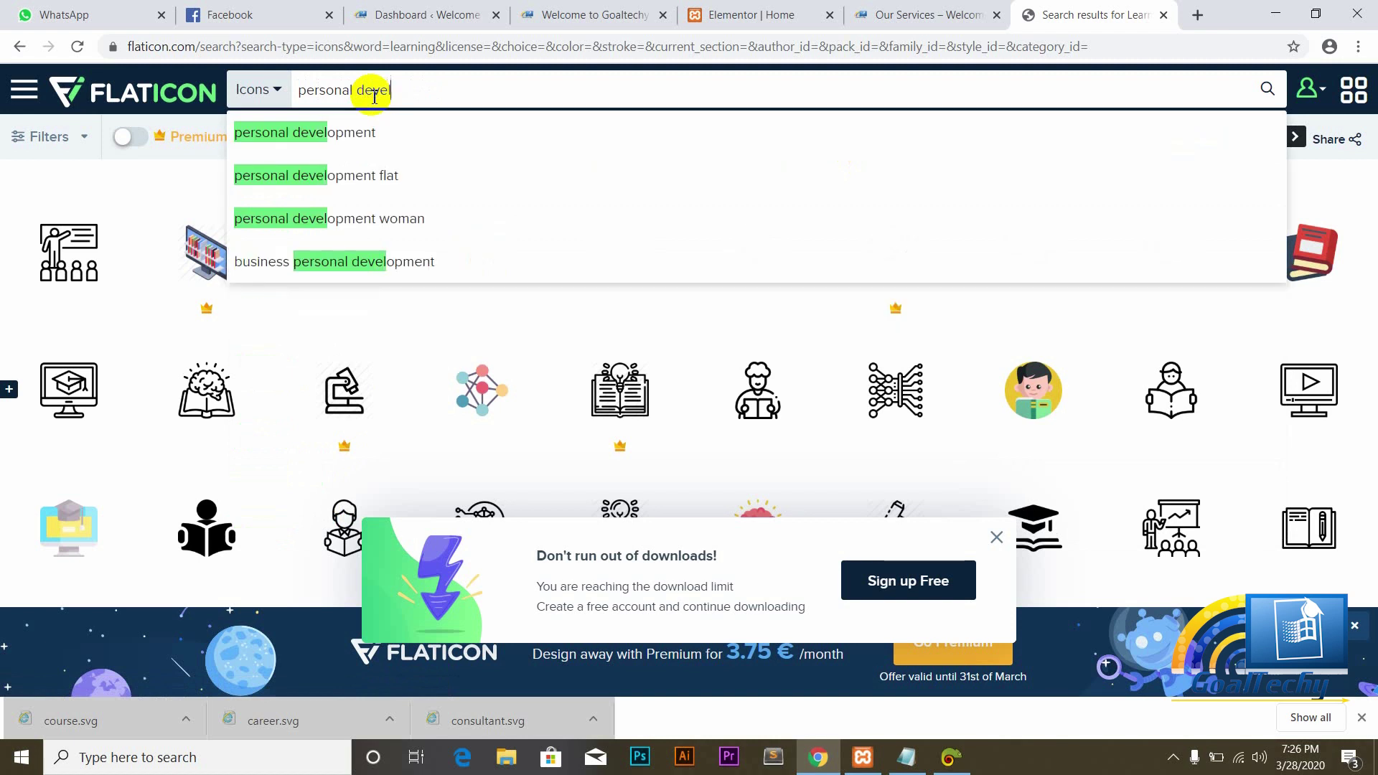
{"action": "left_click", "coordinate": [337, 133]}
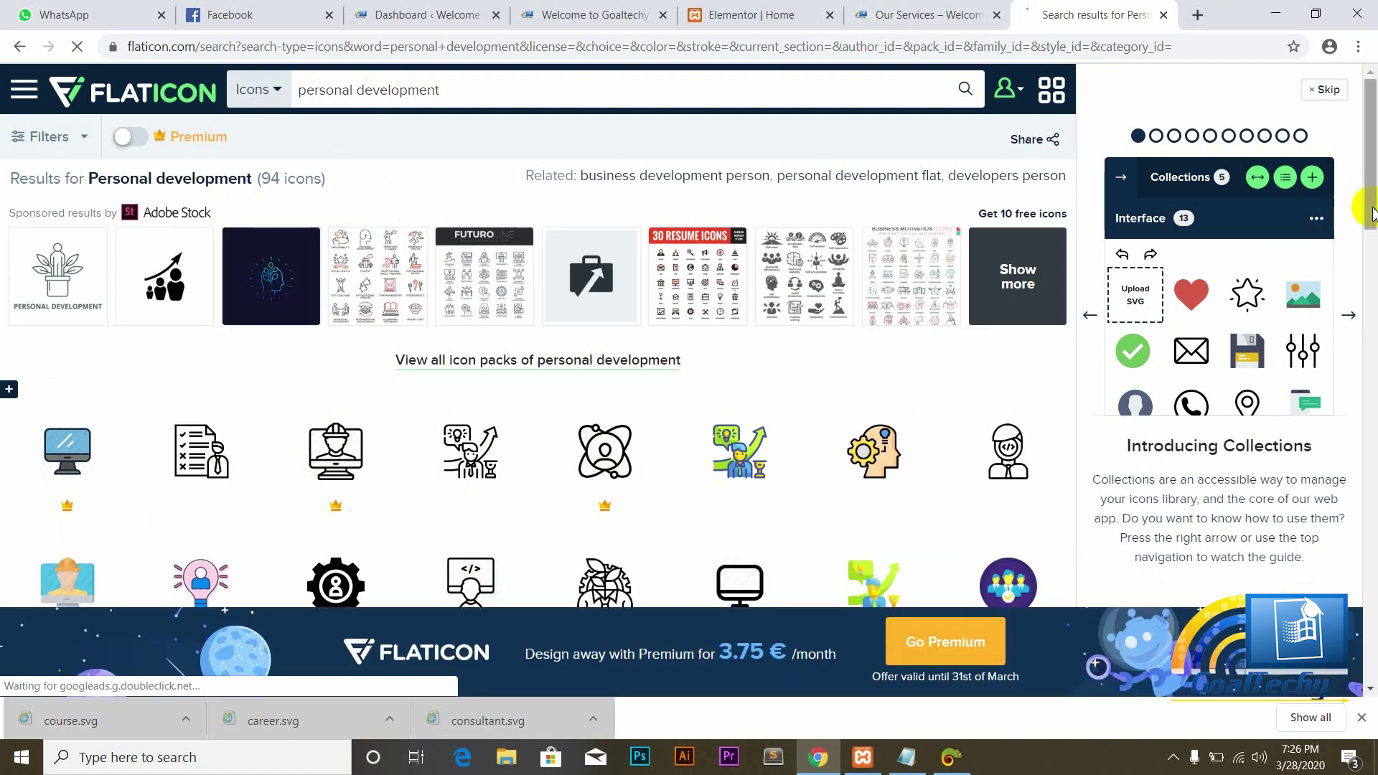
Step: Download the figure-climbing-steps icon as a free SVG, saved as career (1).svg
{"action": "left_click_drag", "start_coordinate": [1370, 209], "coordinate": [1371, 446]}
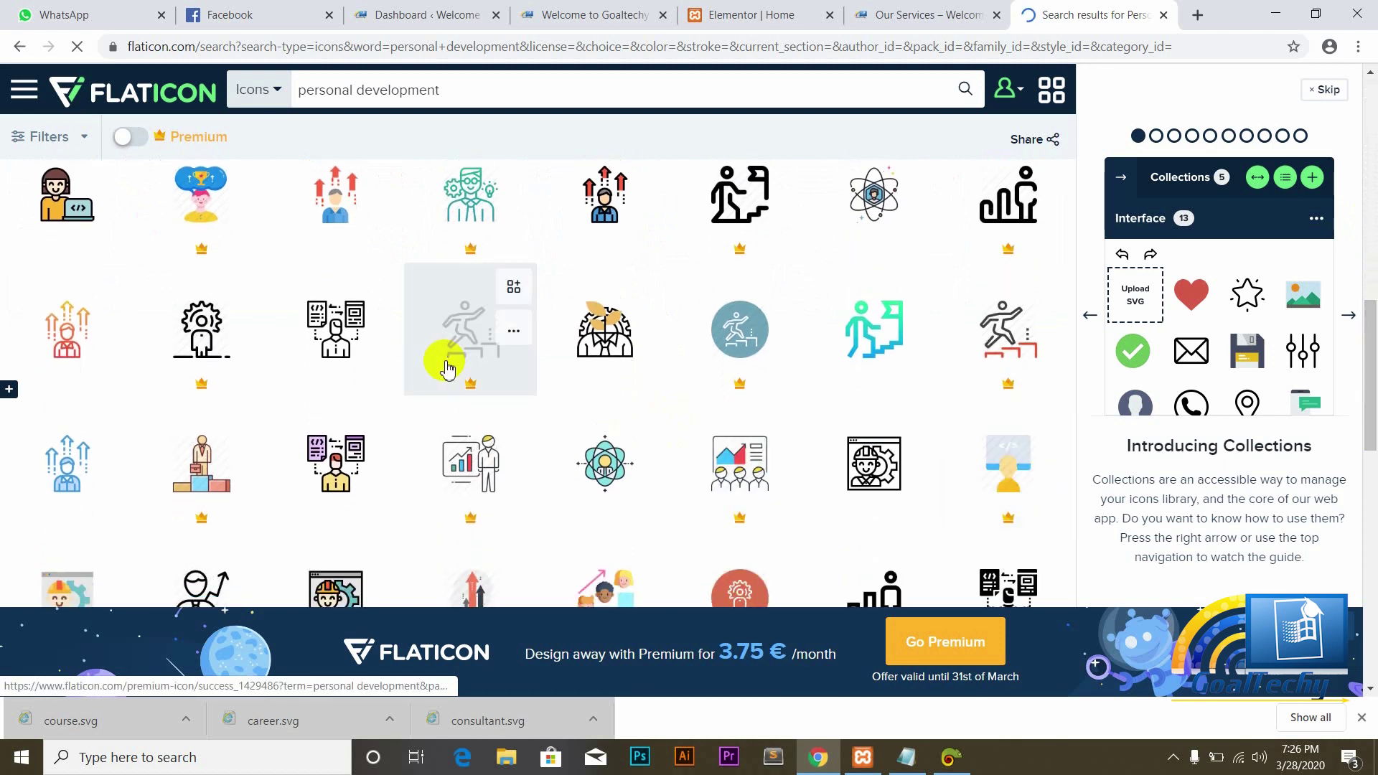
{"action": "mouse_move", "coordinate": [369, 329]}
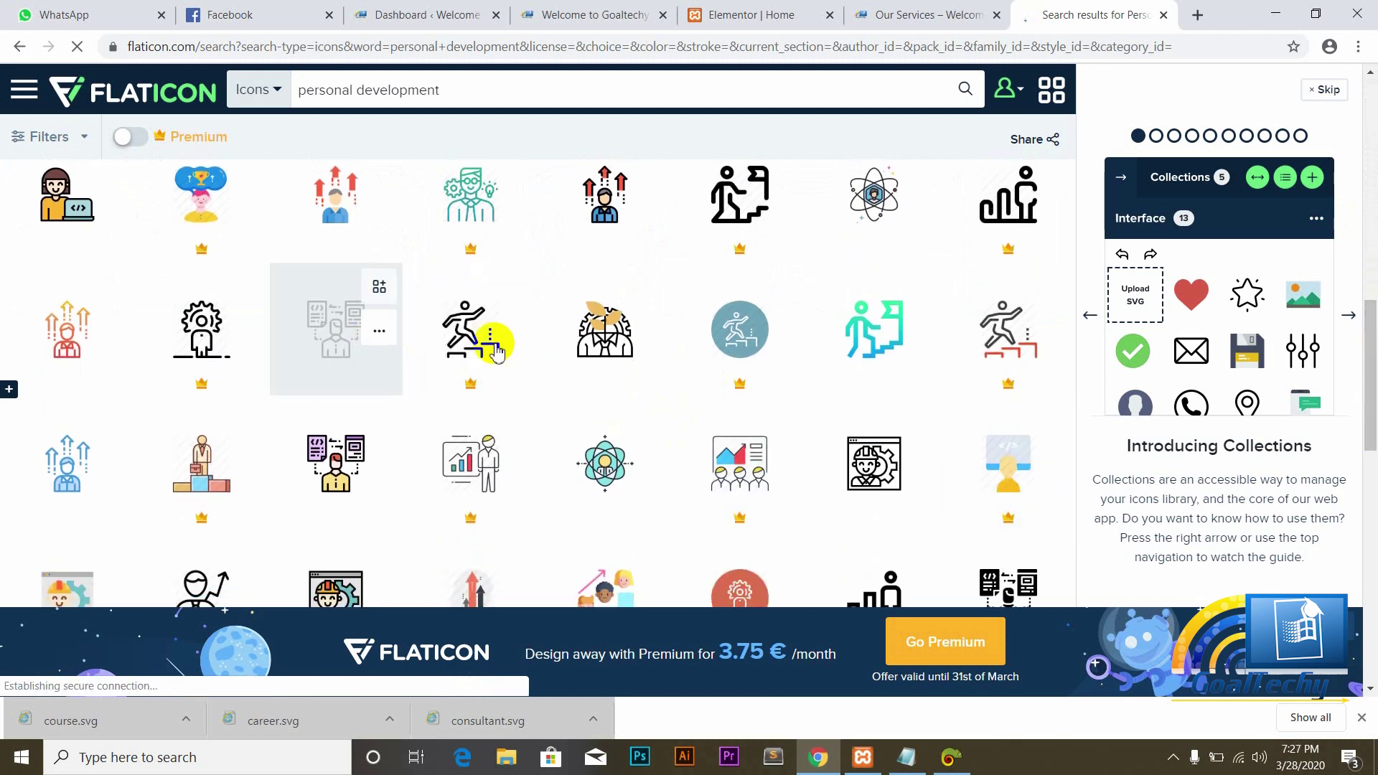
{"action": "left_click_drag", "start_coordinate": [1372, 445], "coordinate": [1374, 594]}
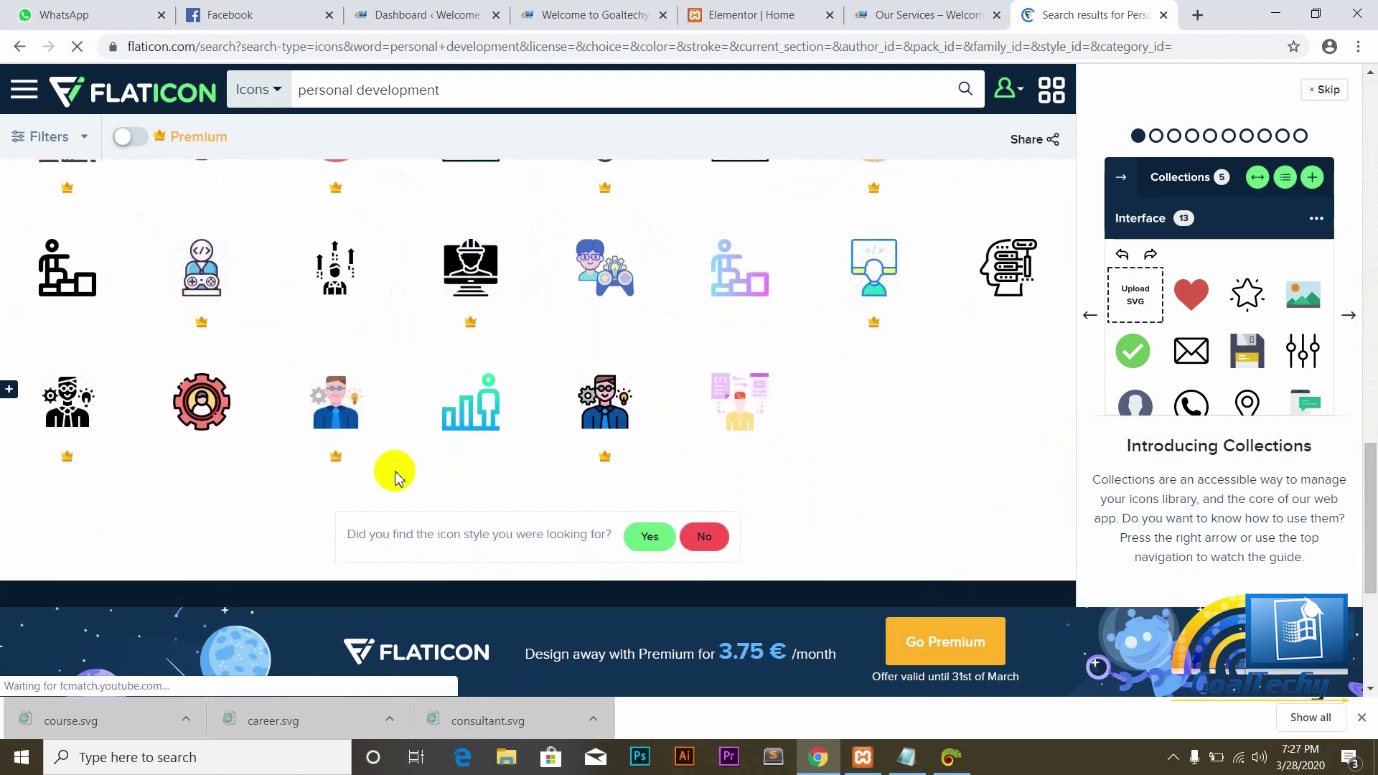
{"action": "mouse_move", "coordinate": [85, 311]}
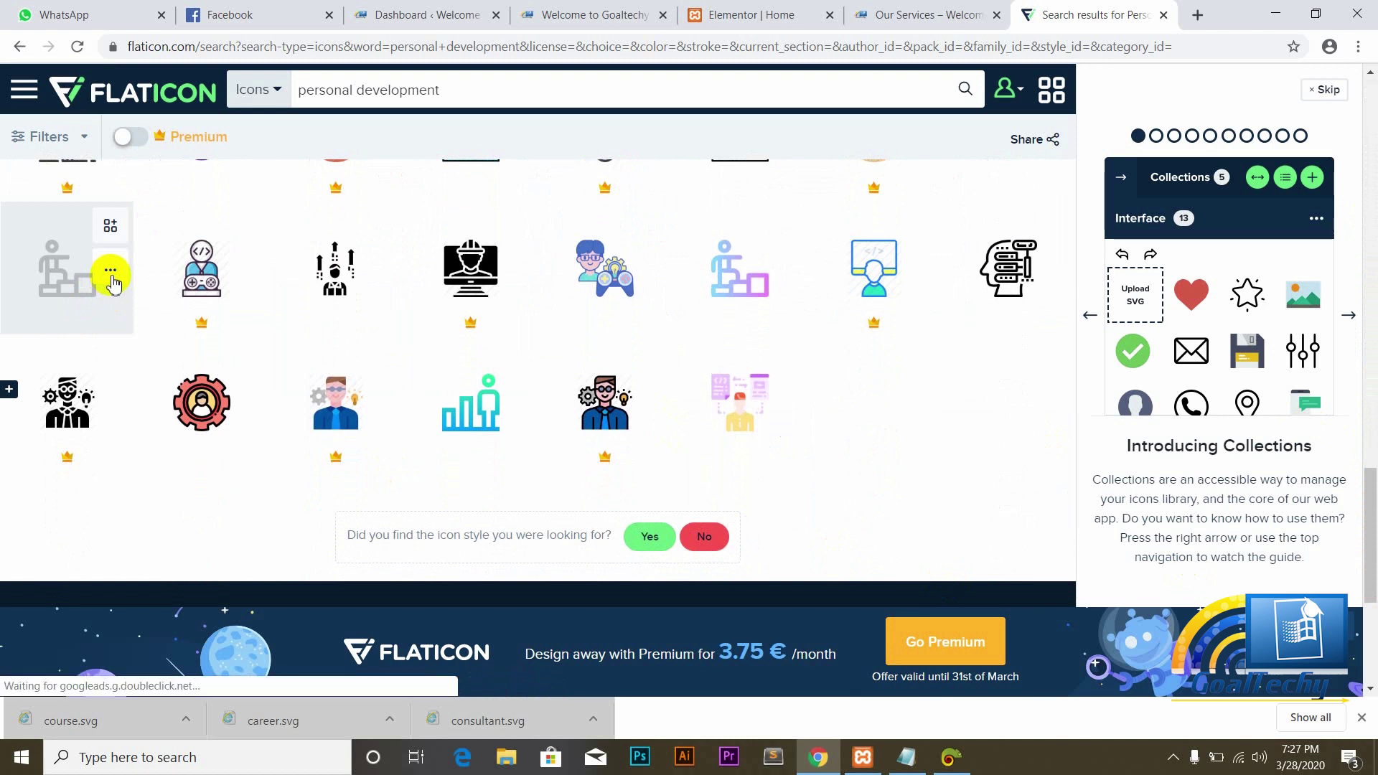
{"action": "left_click", "coordinate": [111, 272]}
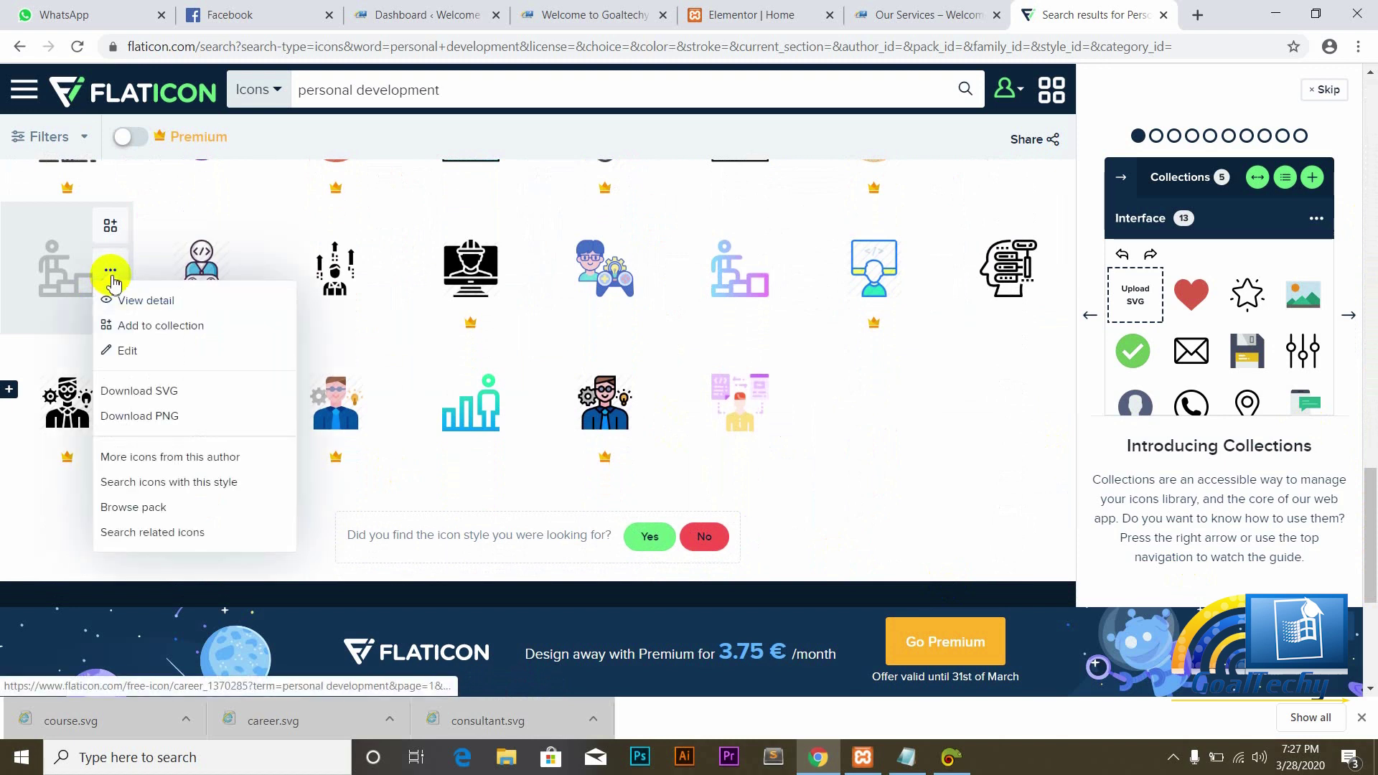
{"action": "left_click", "coordinate": [144, 385]}
{"action": "left_click", "coordinate": [1015, 399]}
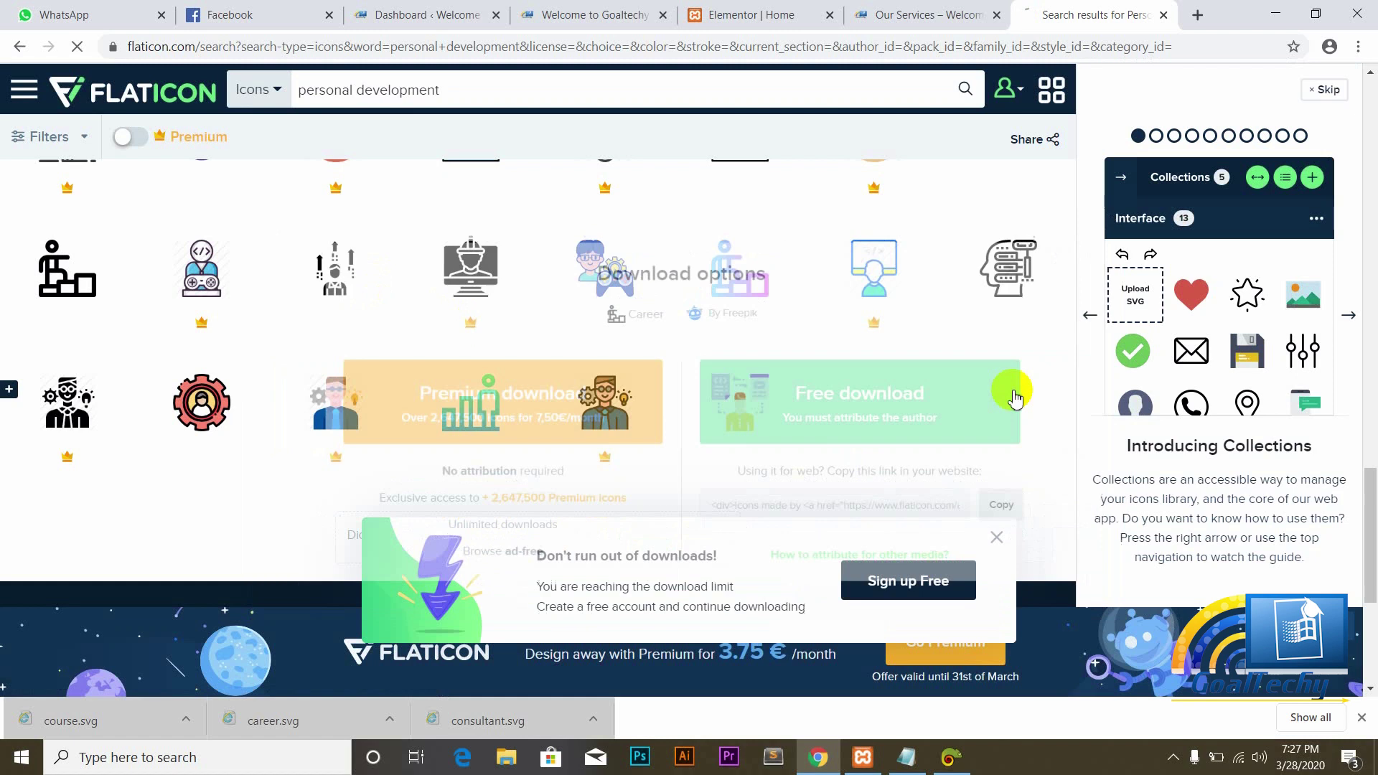
{"action": "left_click", "coordinate": [745, 18]}
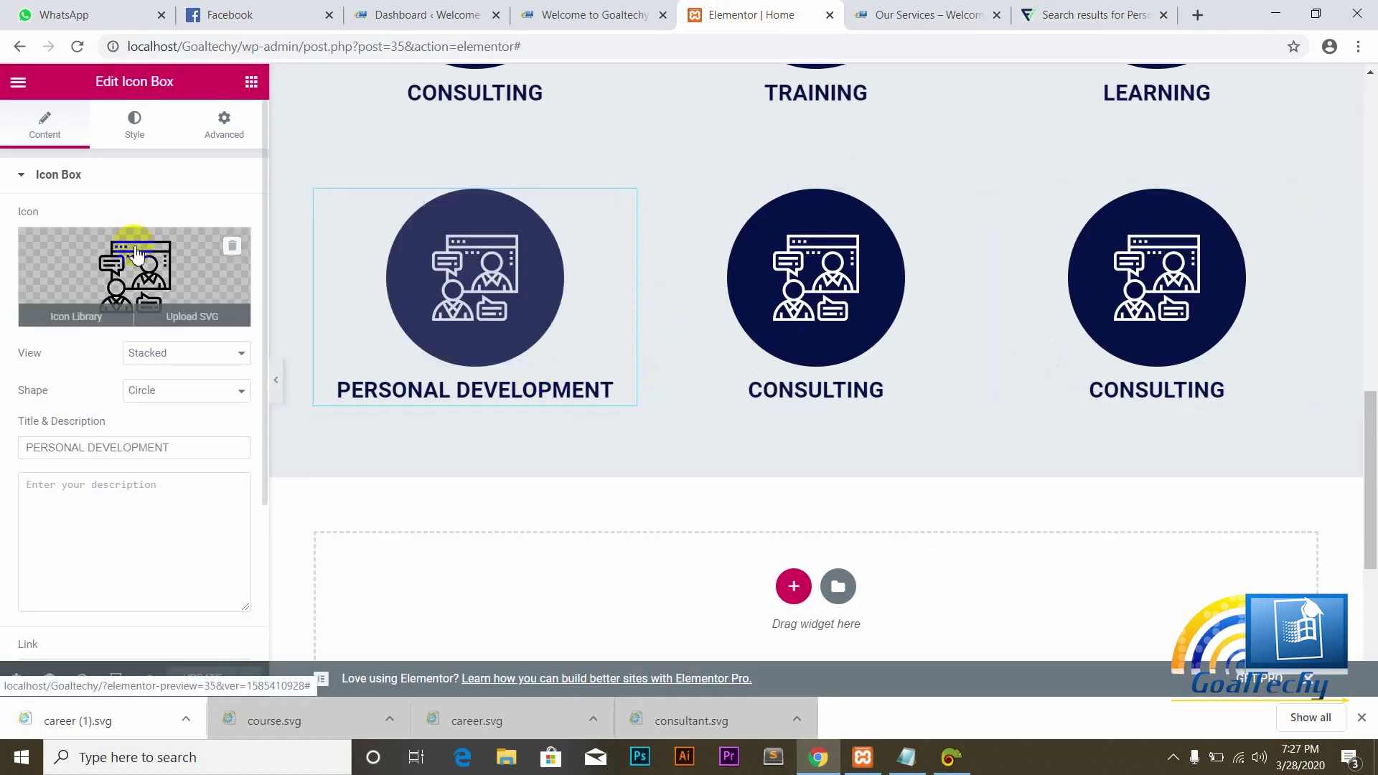
Step: Upload career (1).svg and insert it as the Personal Development box's icon
{"action": "left_click", "coordinate": [172, 320]}
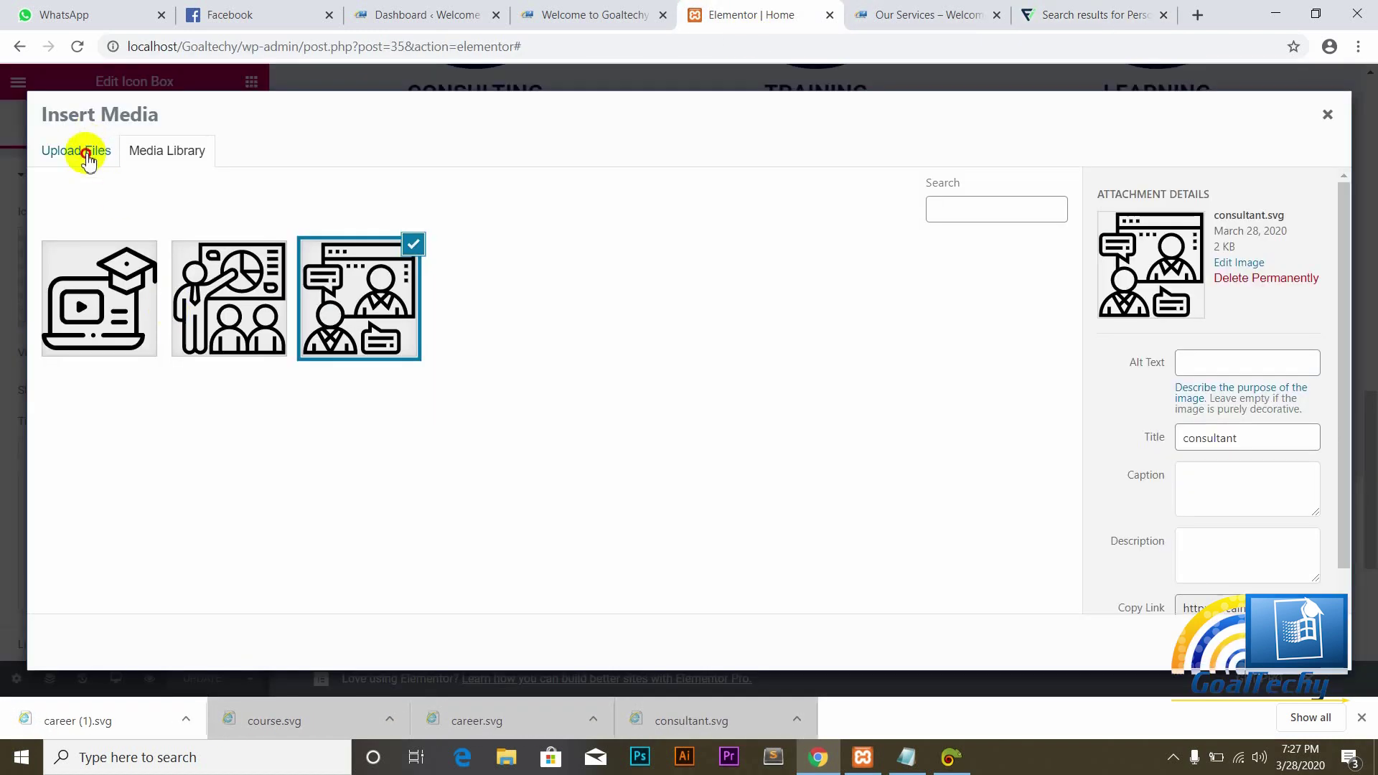
{"action": "left_click", "coordinate": [87, 160]}
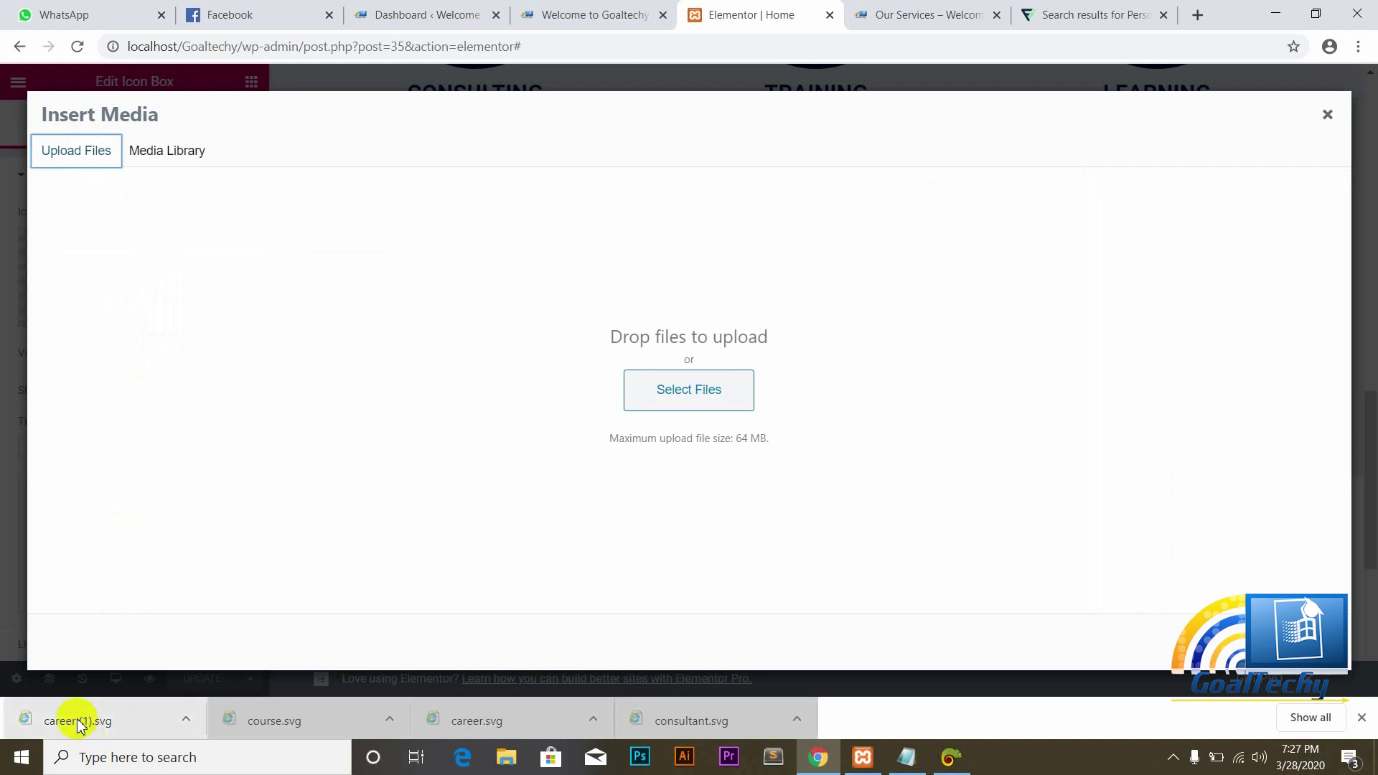
{"action": "left_click_drag", "start_coordinate": [77, 724], "coordinate": [265, 619]}
{"action": "left_click_drag", "start_coordinate": [688, 397], "coordinate": [688, 397]}
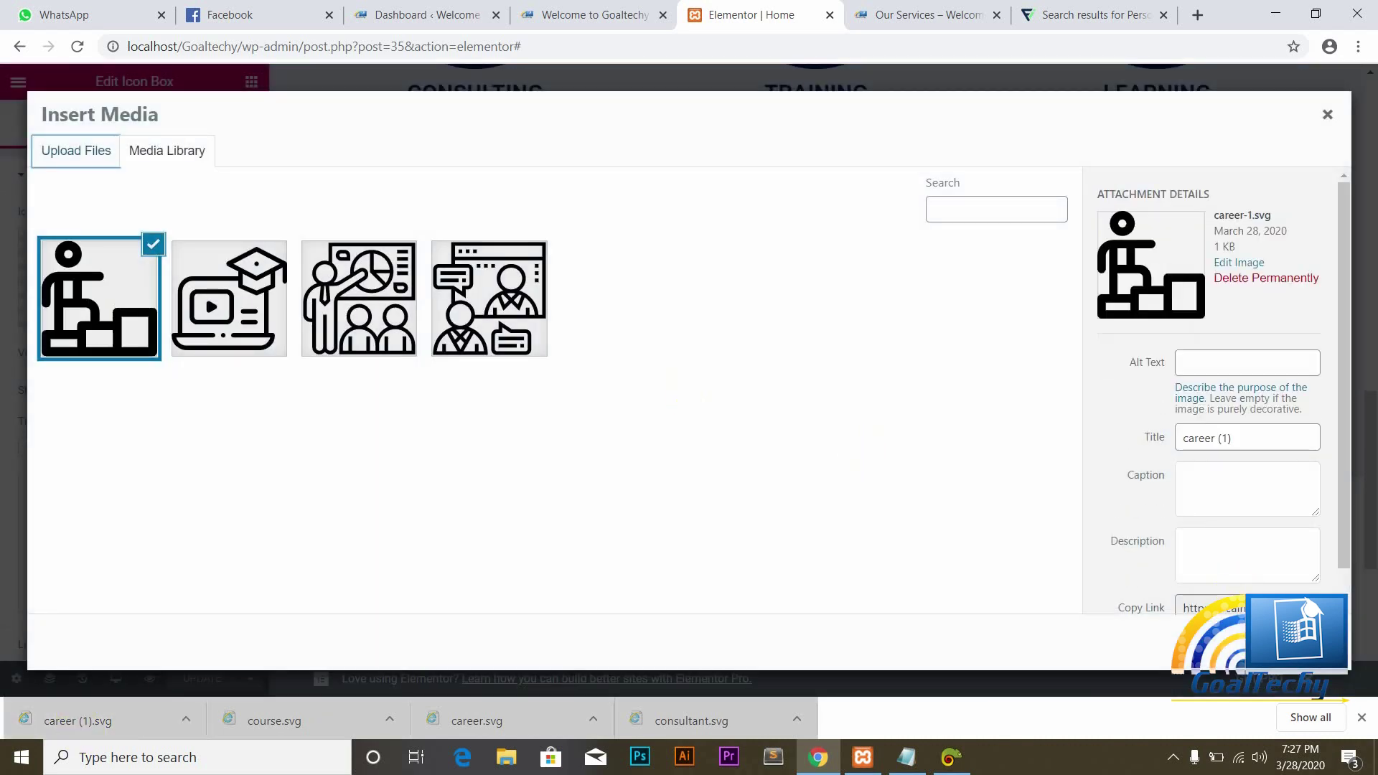
{"action": "left_click", "coordinate": [1292, 642]}
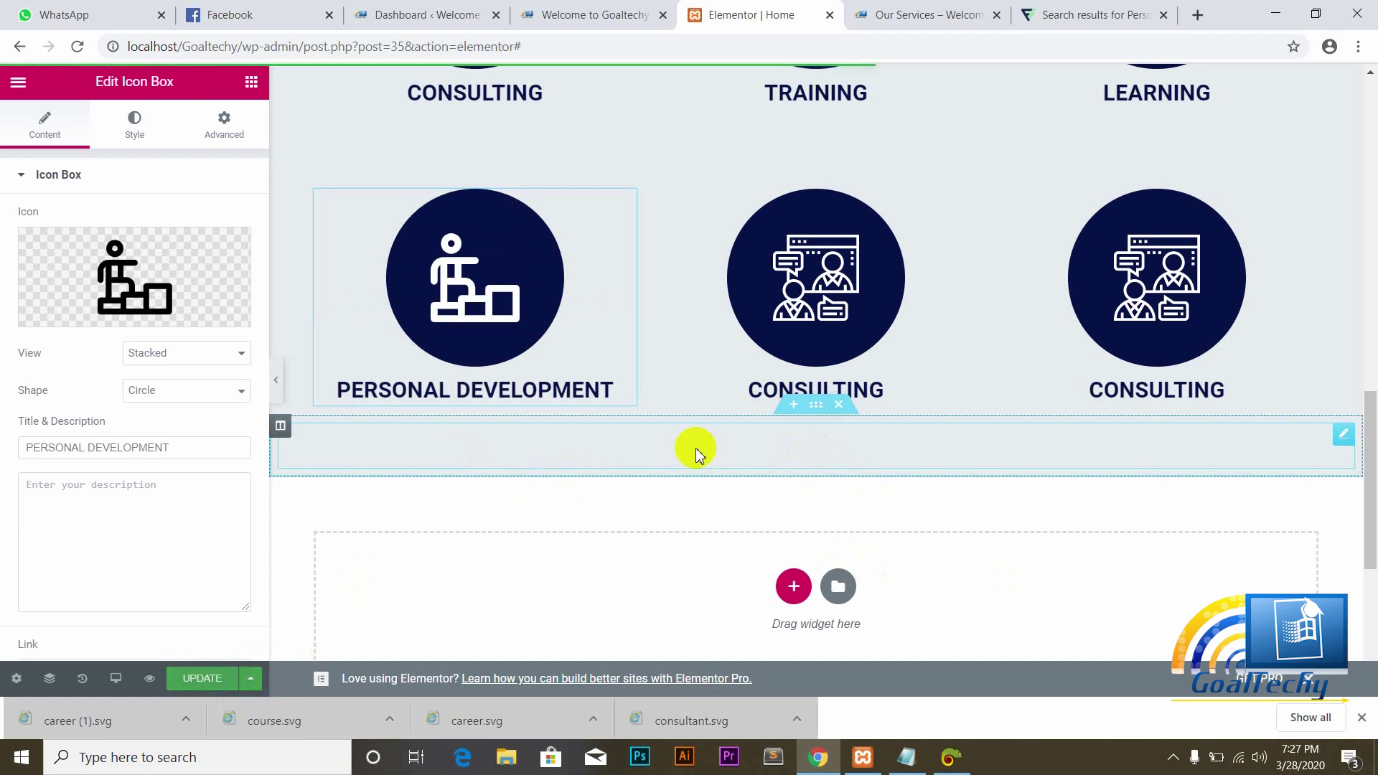
Step: Change the middle second-row box's title from CONSULTING to PROOFREADING
{"action": "left_click", "coordinate": [871, 375]}
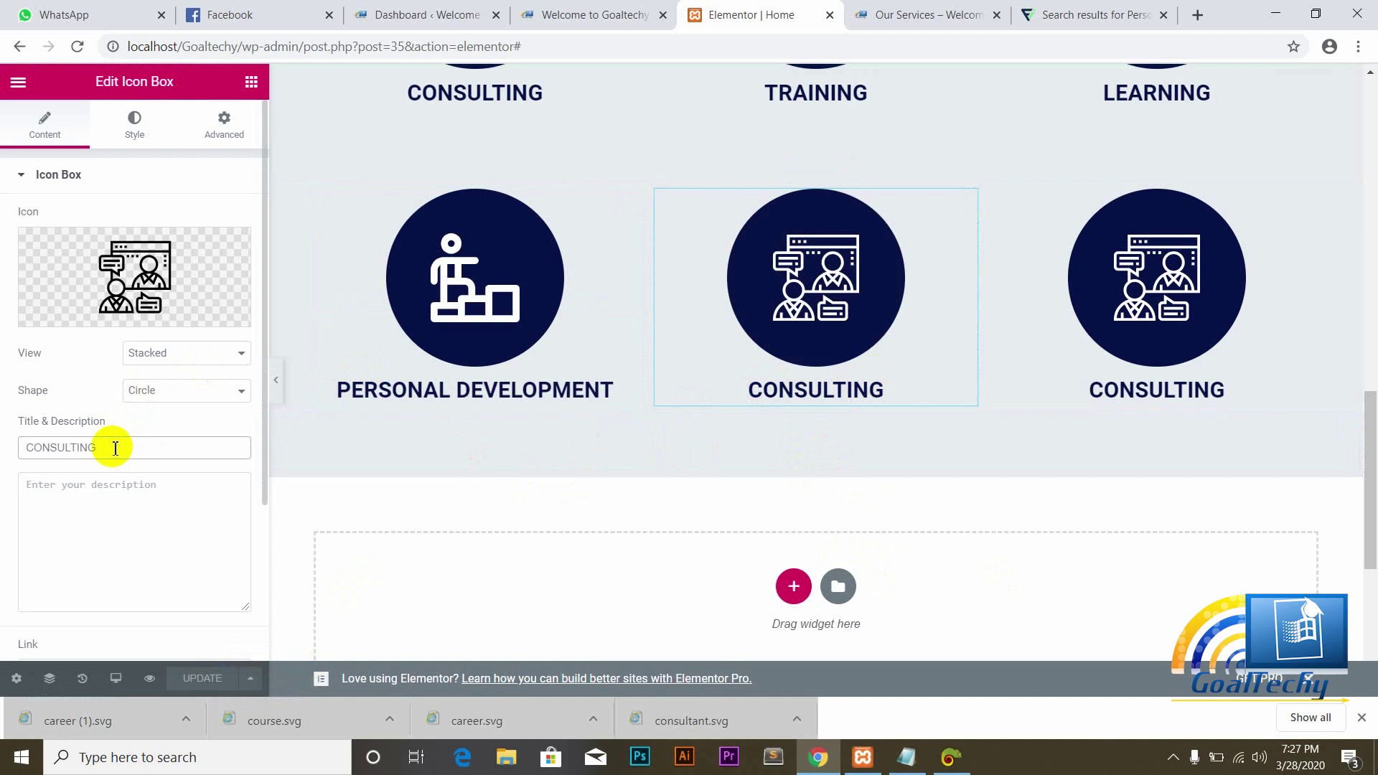
{"action": "key", "text": "BackSpace"}
{"action": "key", "text": "BackSpace"}
{"action": "key", "text": "BackSpace"}
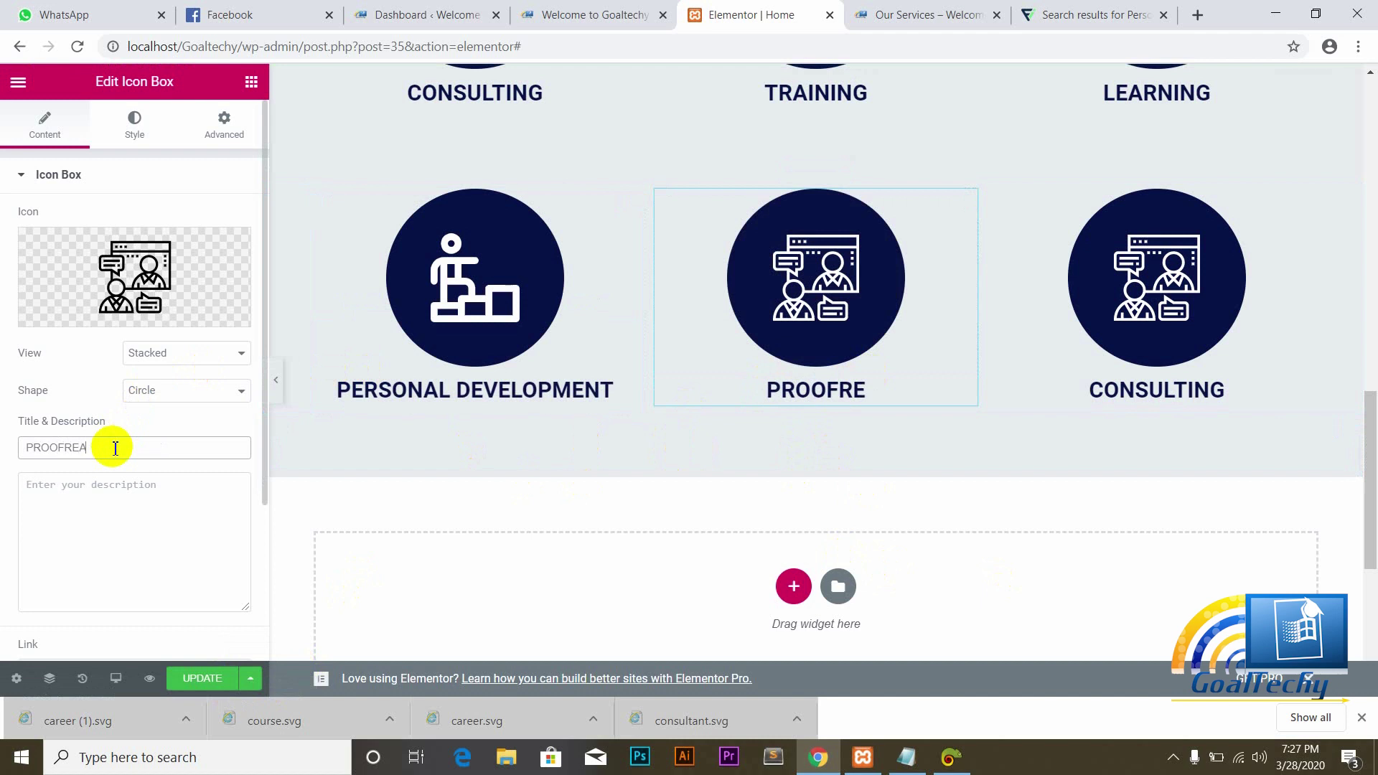
{"action": "type", "text": "ING"}
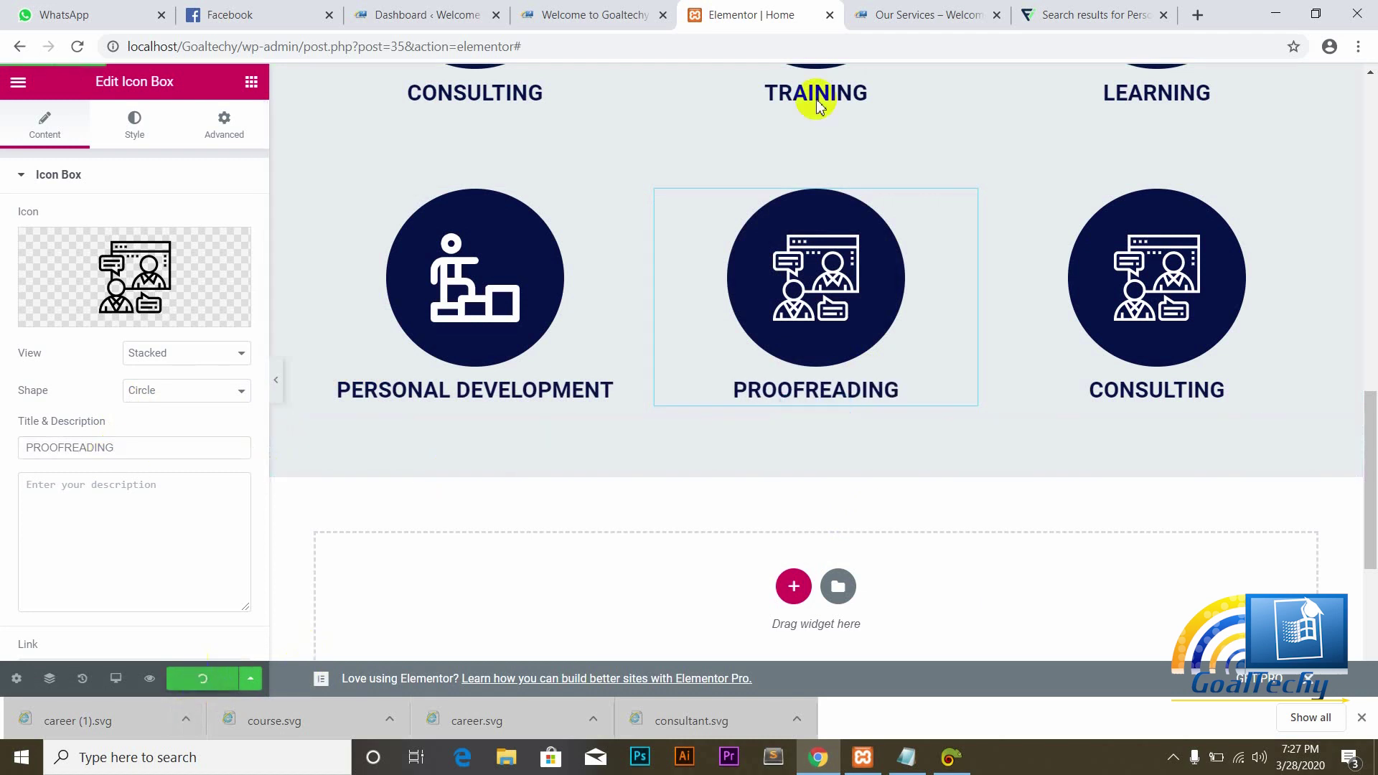
Step: Replace the personal development query in Flaticon's search with 'proofreading' and run it
{"action": "left_click", "coordinate": [1115, 8]}
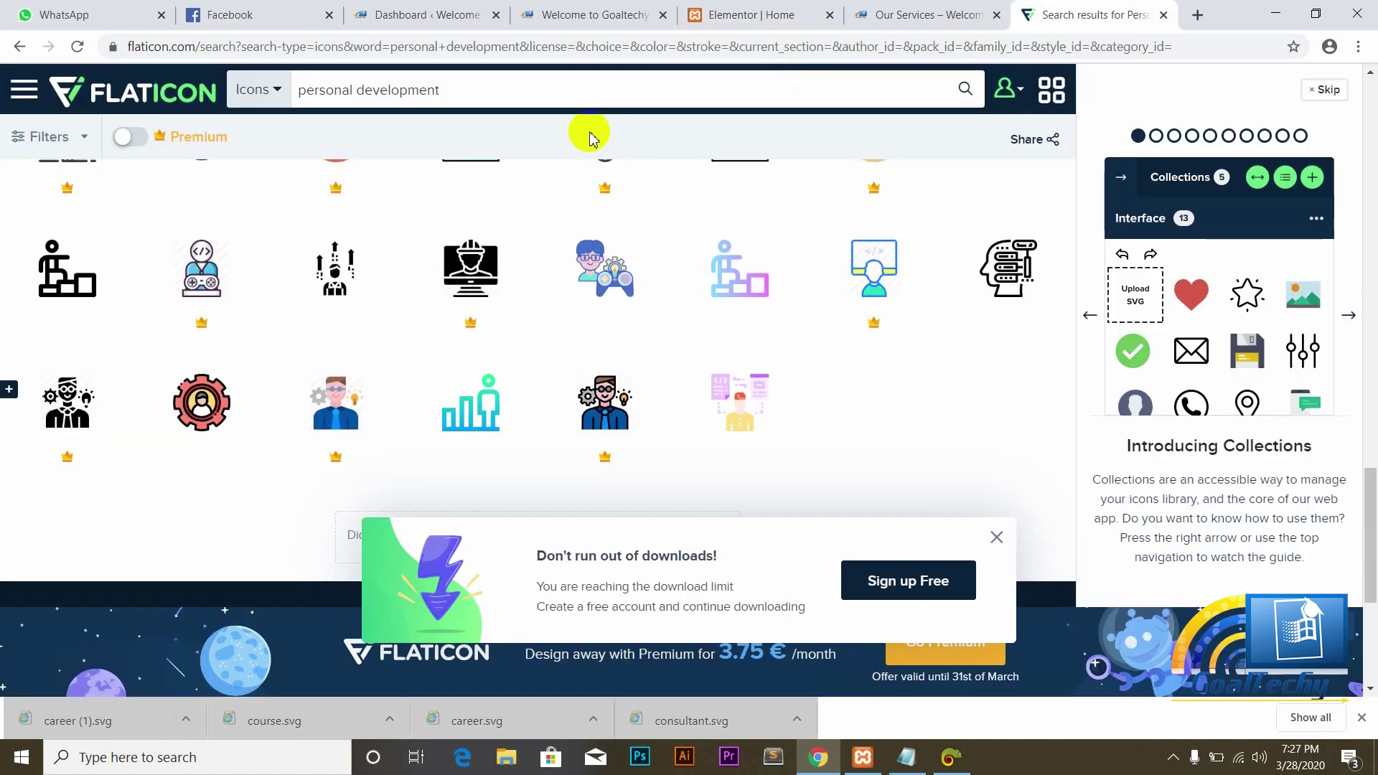
{"action": "left_click", "coordinate": [463, 96]}
{"action": "key", "text": "BackSpace"}
{"action": "key", "text": "BackSpace"}
{"action": "key", "text": "BackSpace"}
{"action": "key", "text": "BackSpace"}
{"action": "key", "text": "BackSpace"}
{"action": "key", "text": "BackSpace"}
{"action": "key", "text": "BackSpace"}
{"action": "key", "text": "BackSpace"}
{"action": "key", "text": "BackSpace"}
{"action": "key", "text": "BackSpace"}
{"action": "key", "text": "BackSpace"}
{"action": "key", "text": "BackSpace"}
{"action": "key", "text": "BackSpace"}
{"action": "key", "text": "BackSpace"}
{"action": "key", "text": "BackSpace"}
{"action": "key", "text": "BackSpace"}
{"action": "key", "text": "BackSpace"}
{"action": "key", "text": "BackSpace"}
{"action": "key", "text": "BackSpace"}
{"action": "key", "text": "BackSpace"}
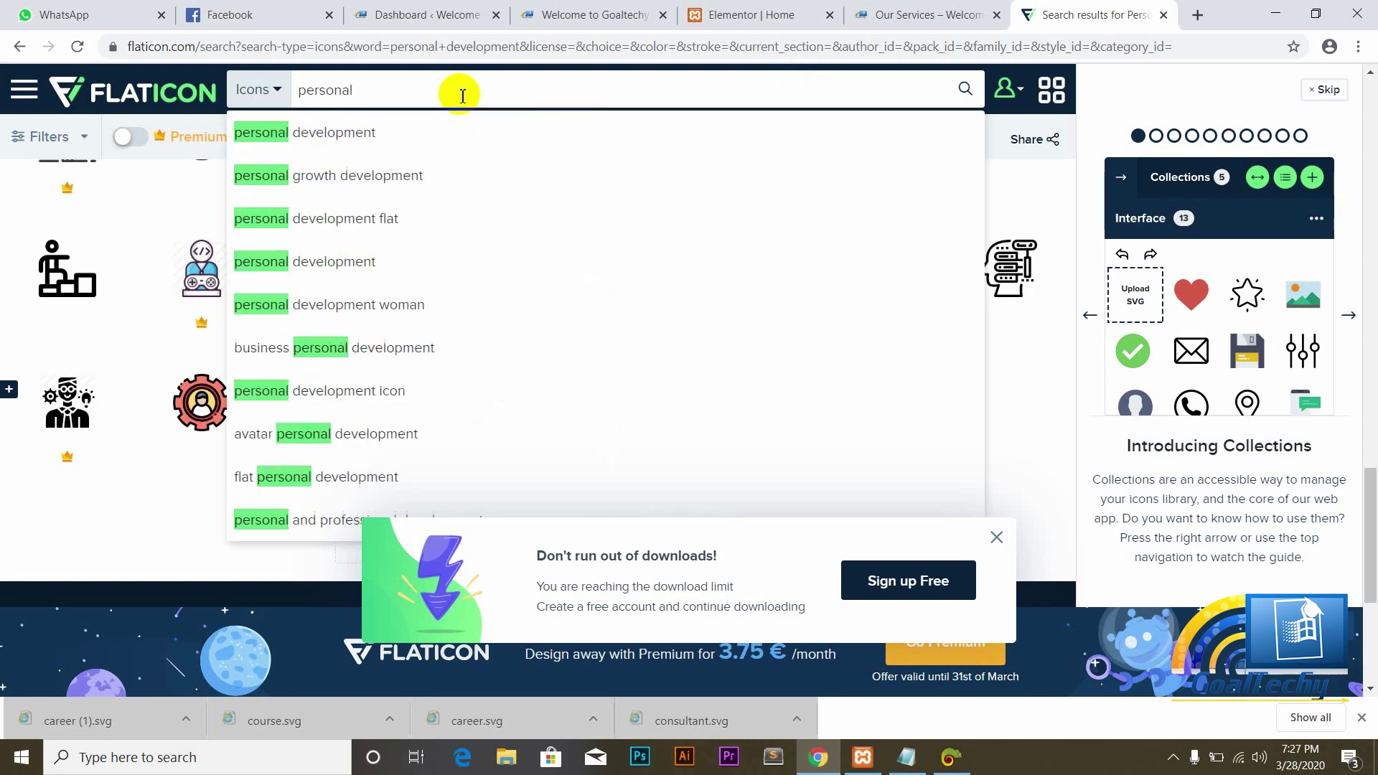
{"action": "type", "text": "pr"}
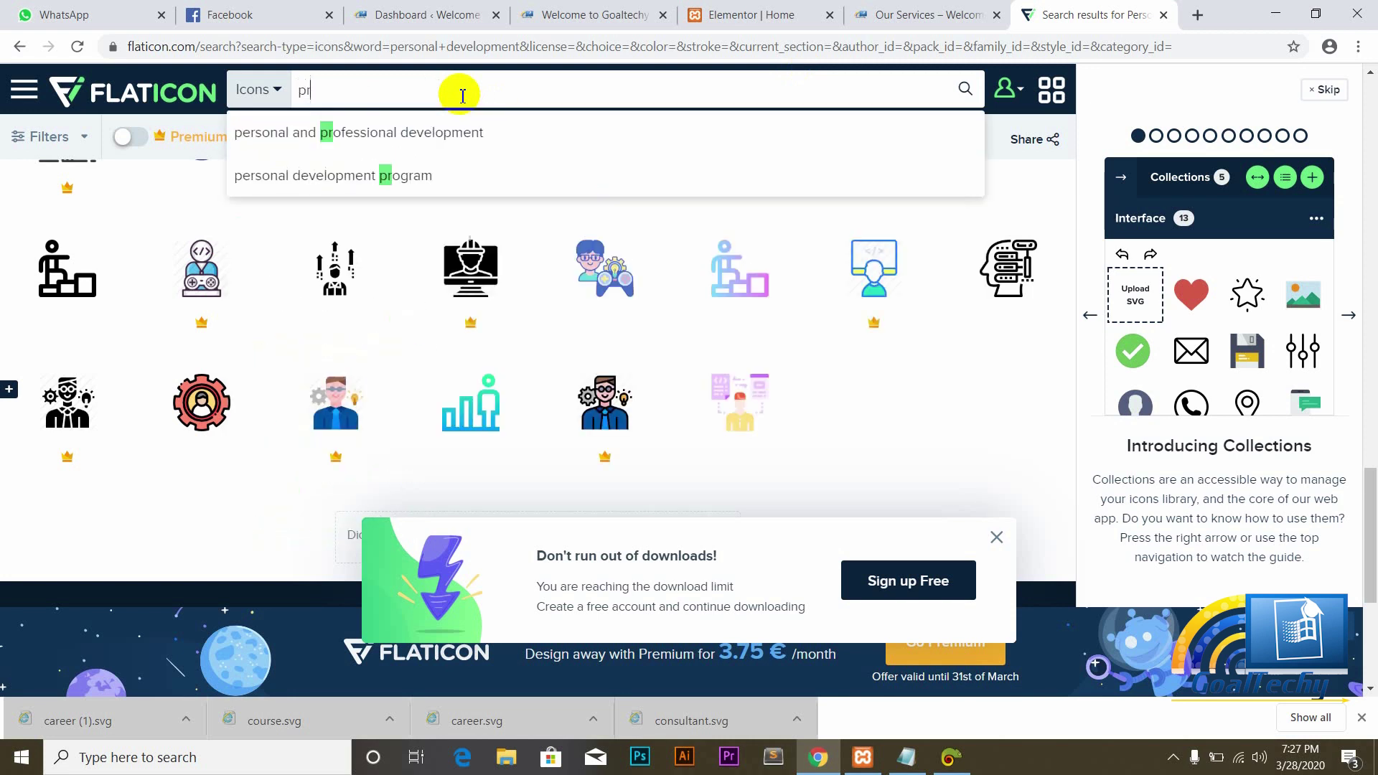
{"action": "type", "text": "oofreading"}
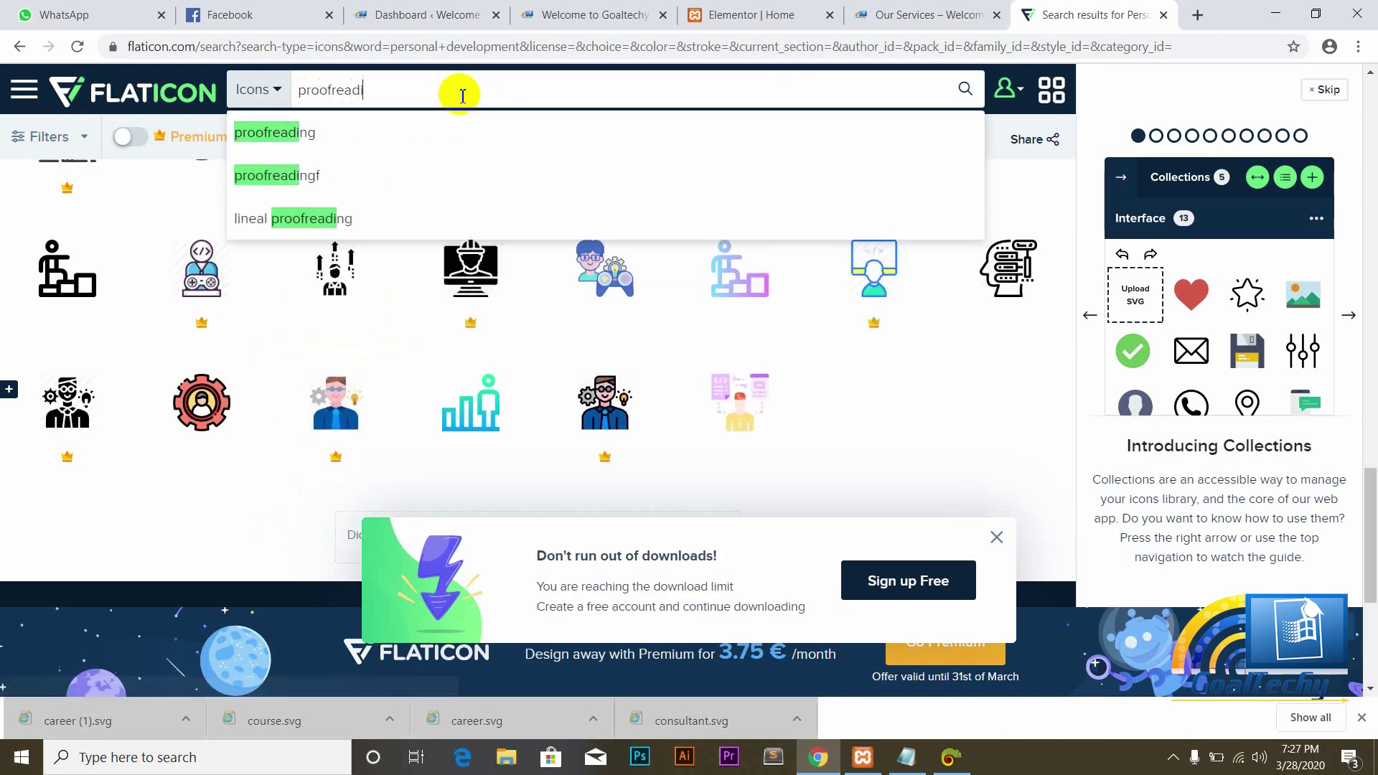
{"action": "left_click", "coordinate": [298, 148]}
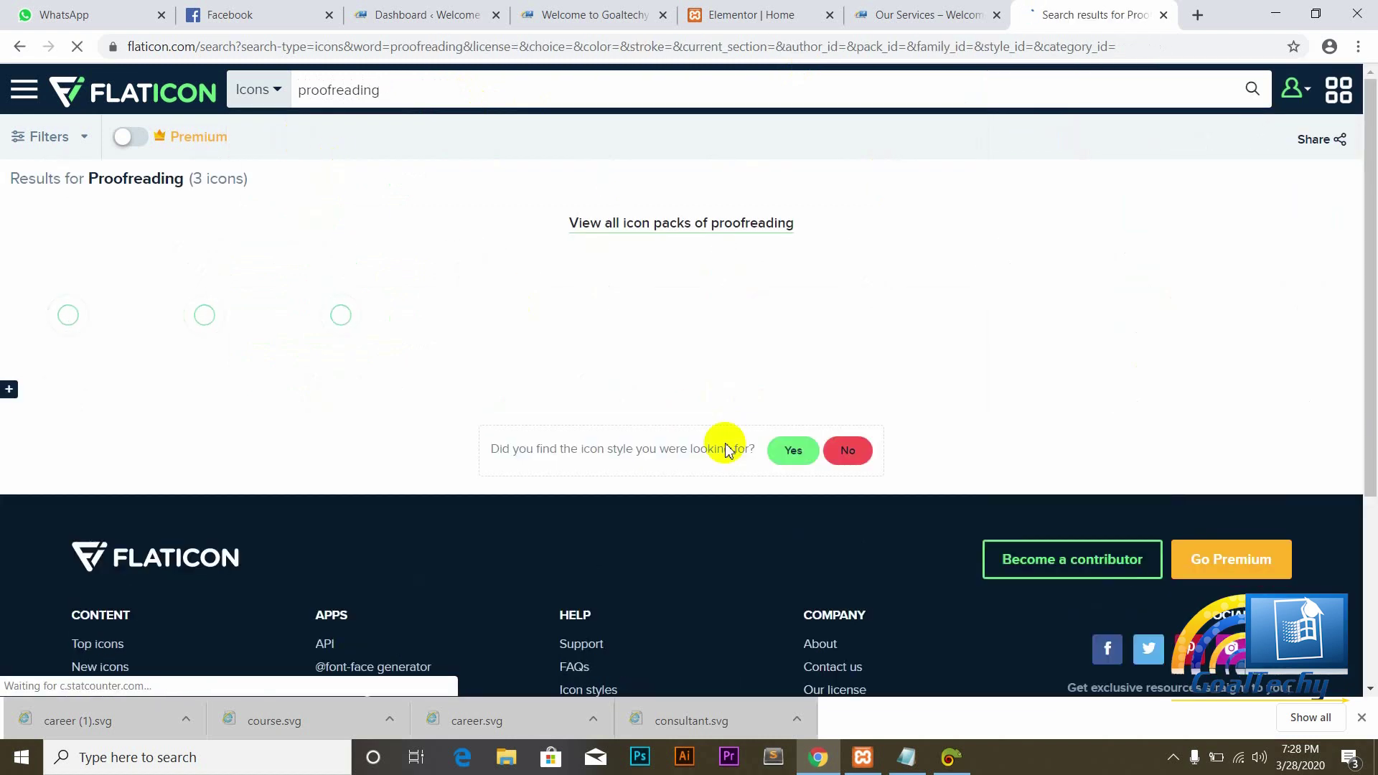
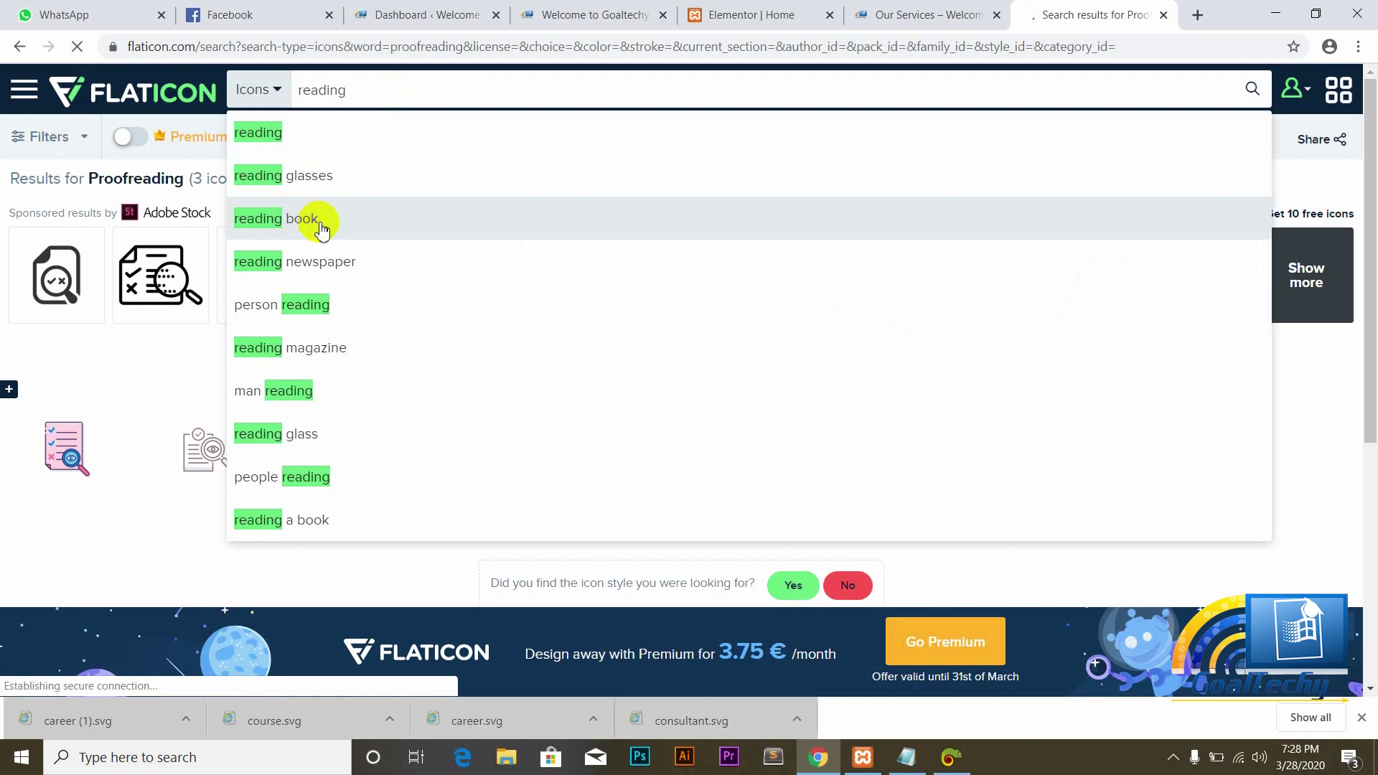
Step: Download the teacher-reading-at-a-desk icon from Flaticon's 'person reading' results as a free SVG
{"action": "left_click", "coordinate": [299, 309]}
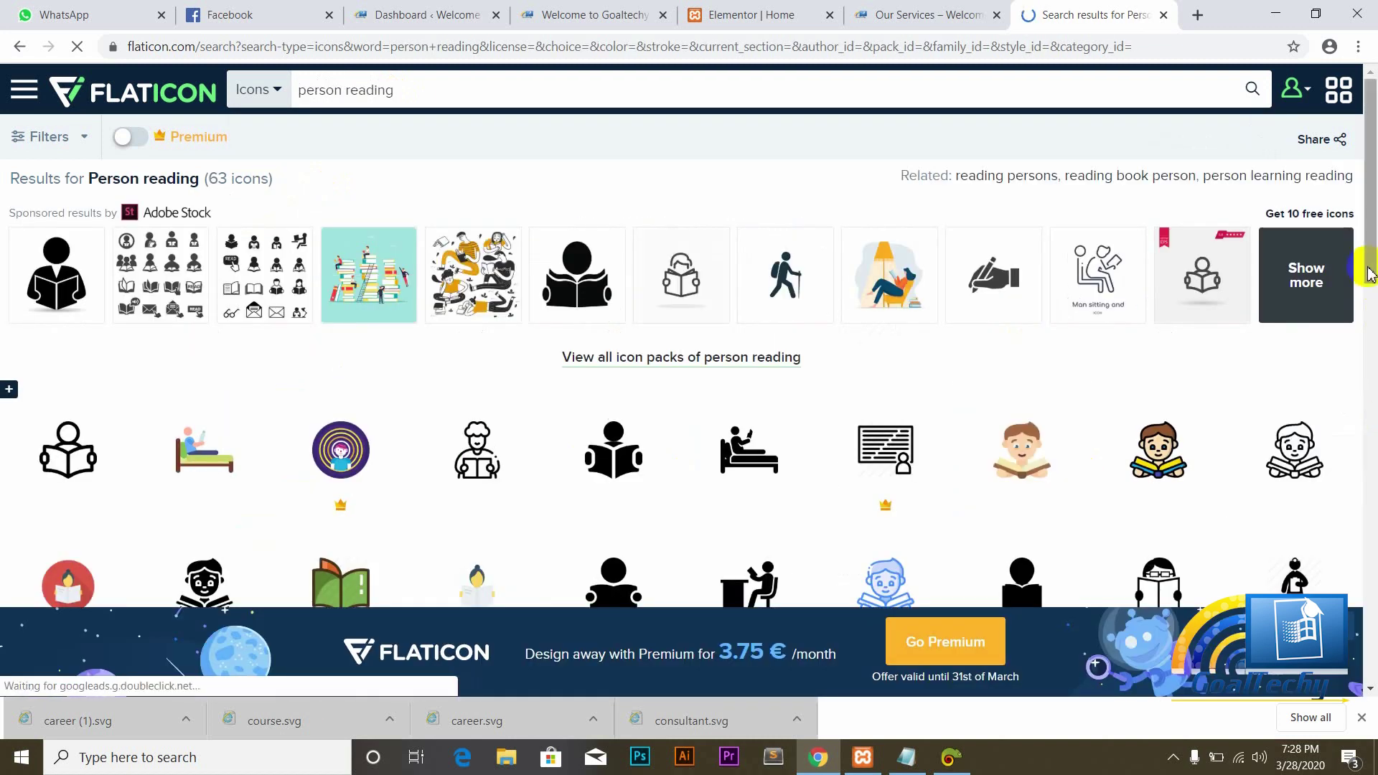
{"action": "left_click_drag", "start_coordinate": [1369, 269], "coordinate": [1371, 531]}
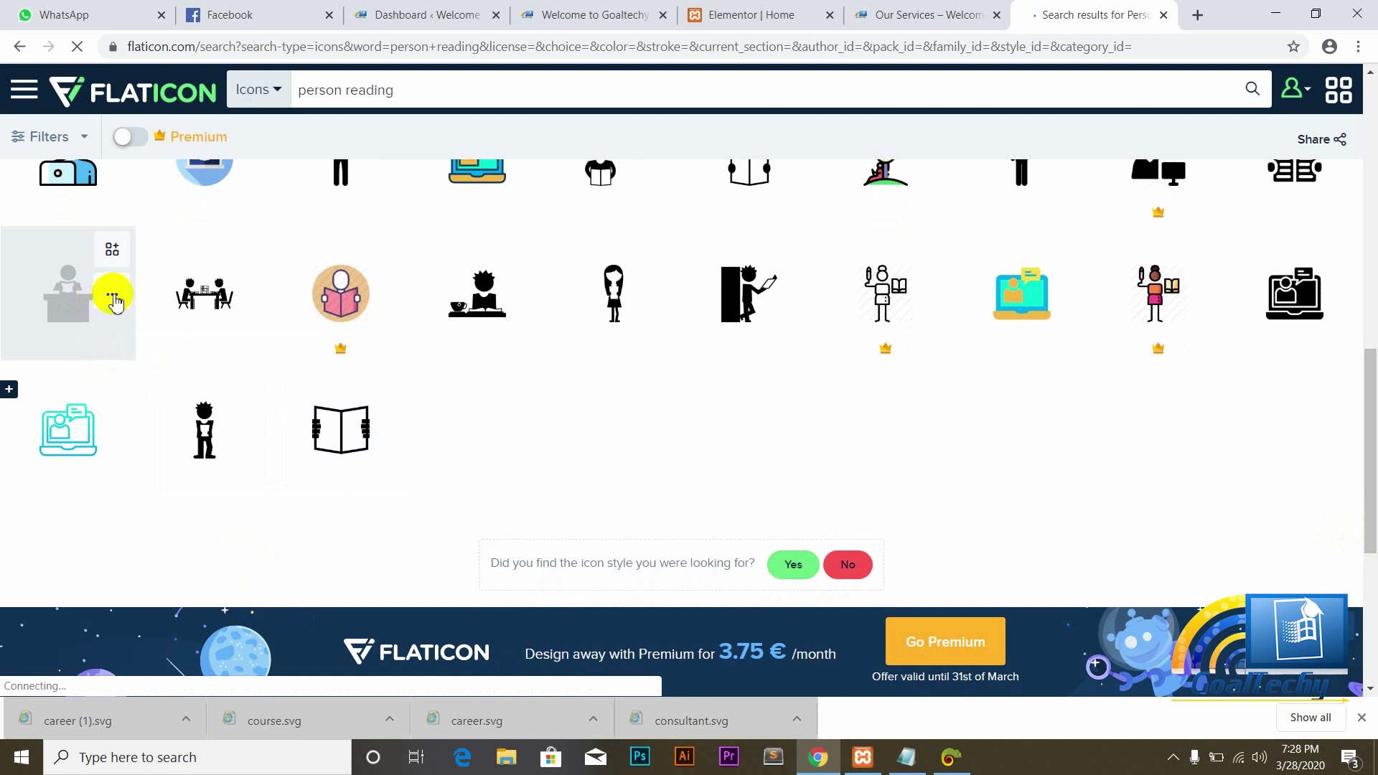
{"action": "left_click", "coordinate": [114, 297]}
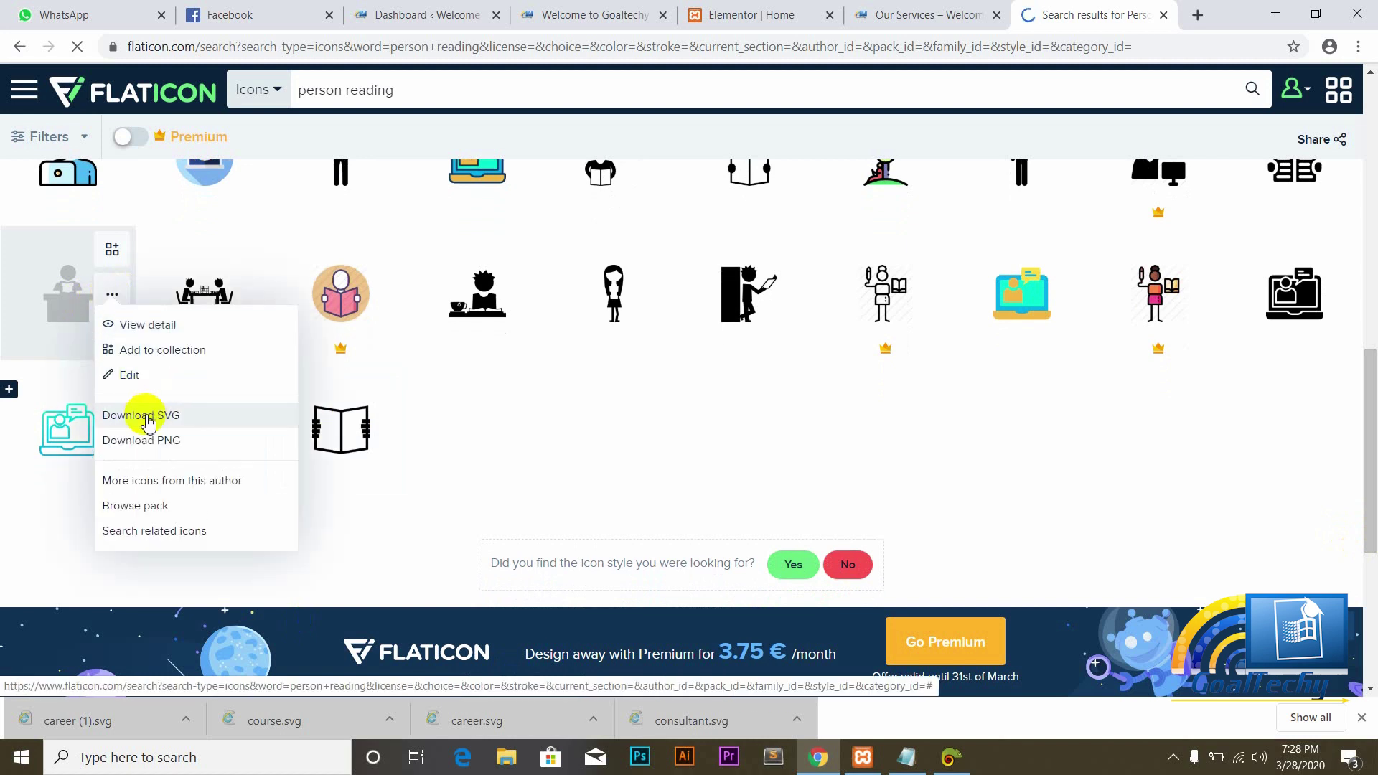
{"action": "left_click", "coordinate": [148, 420]}
{"action": "left_click", "coordinate": [892, 387]}
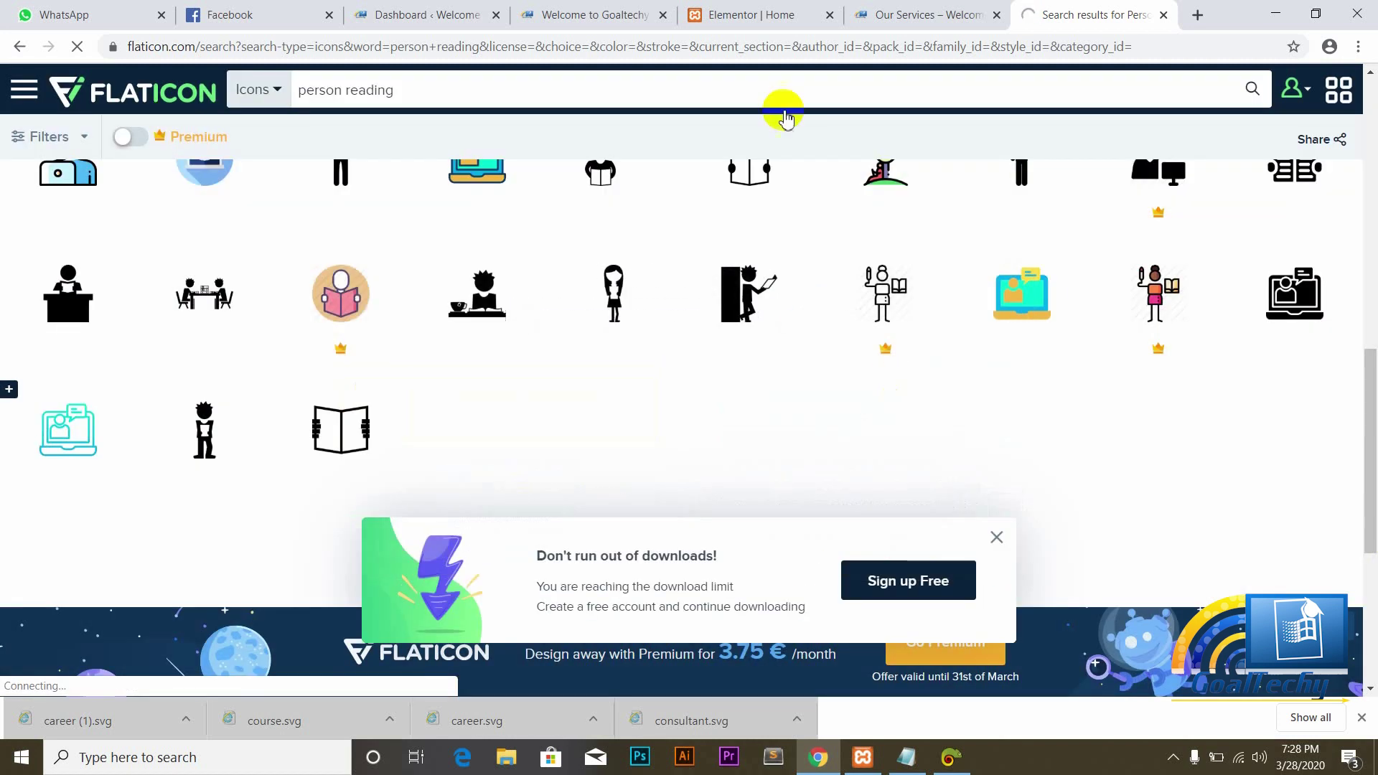
{"action": "left_click", "coordinate": [715, 9]}
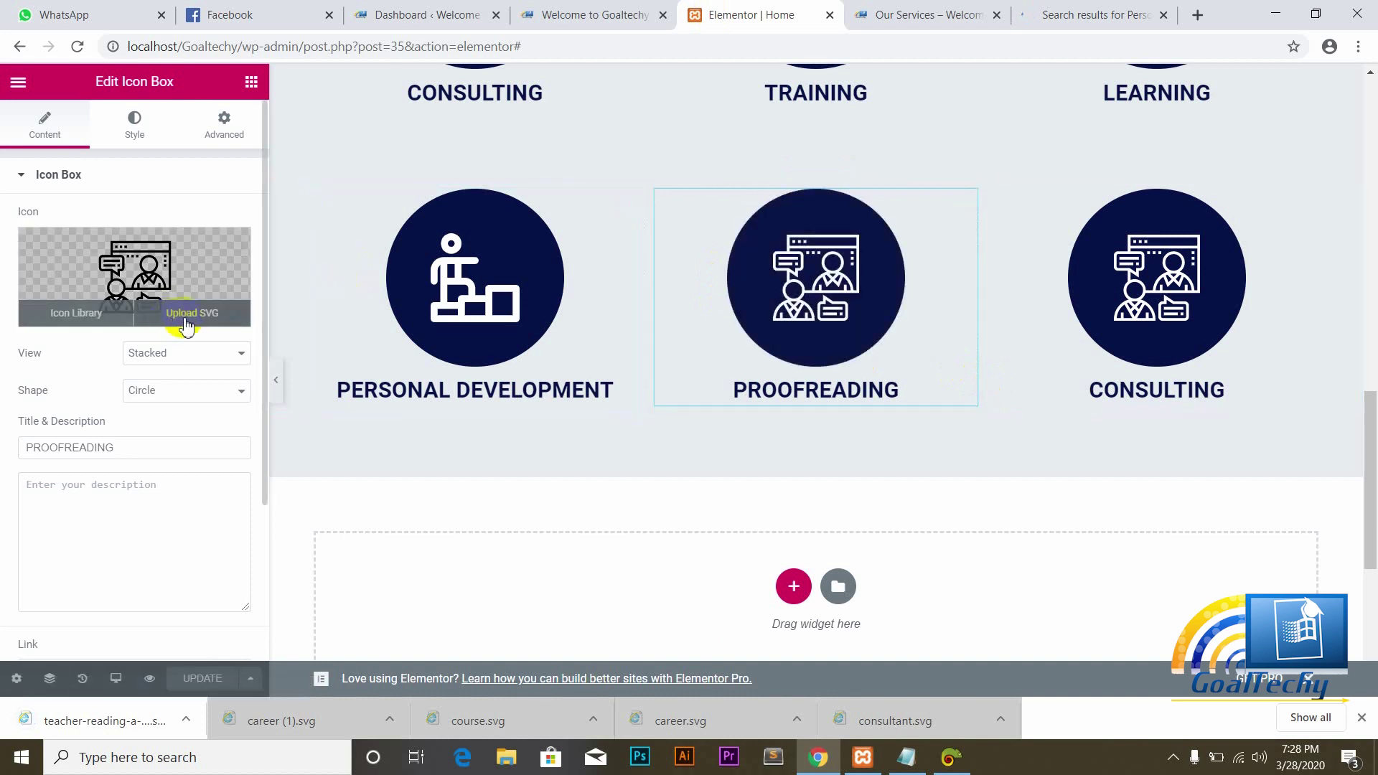
Step: Upload the teacher-reading SVG as the PROOFREADING box's icon and update the page
{"action": "left_click", "coordinate": [186, 315]}
{"action": "left_click", "coordinate": [79, 162]}
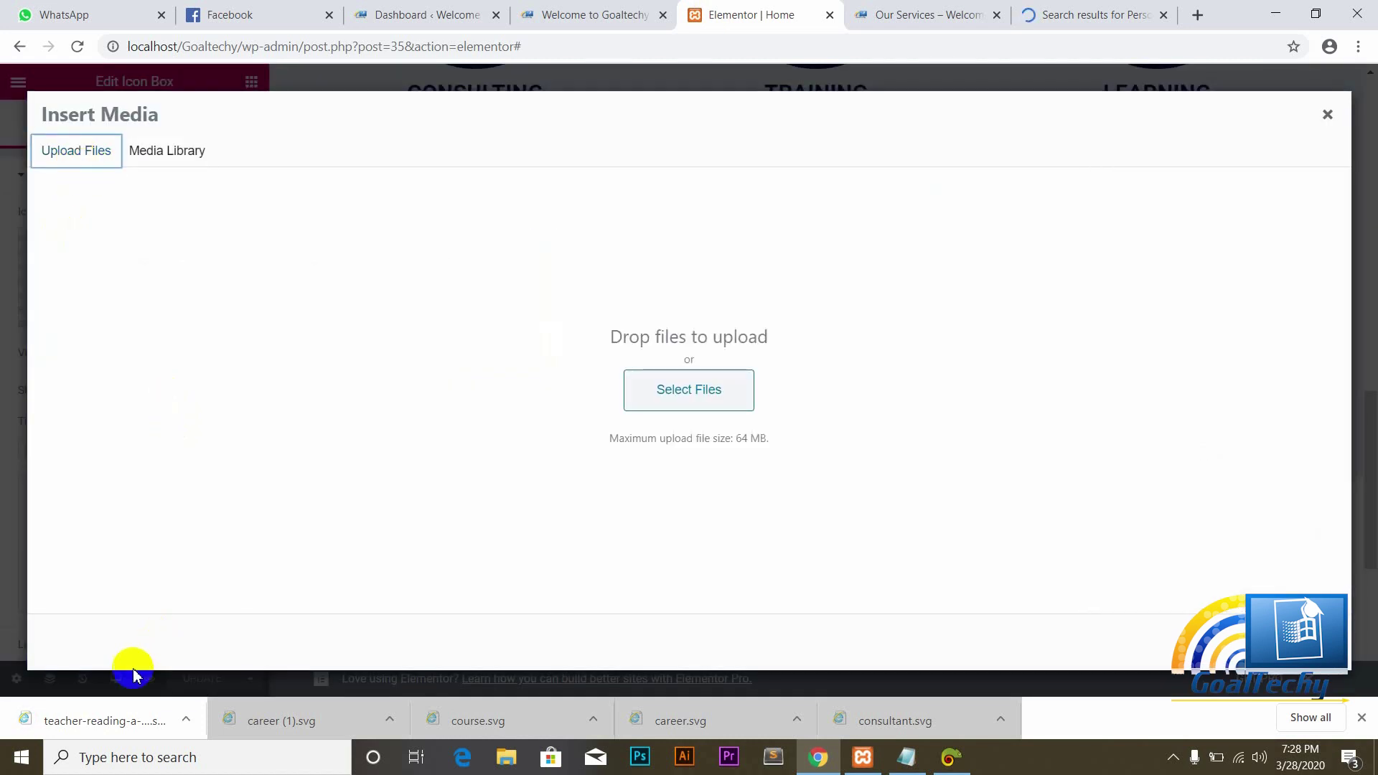
{"action": "left_click_drag", "start_coordinate": [84, 727], "coordinate": [674, 380]}
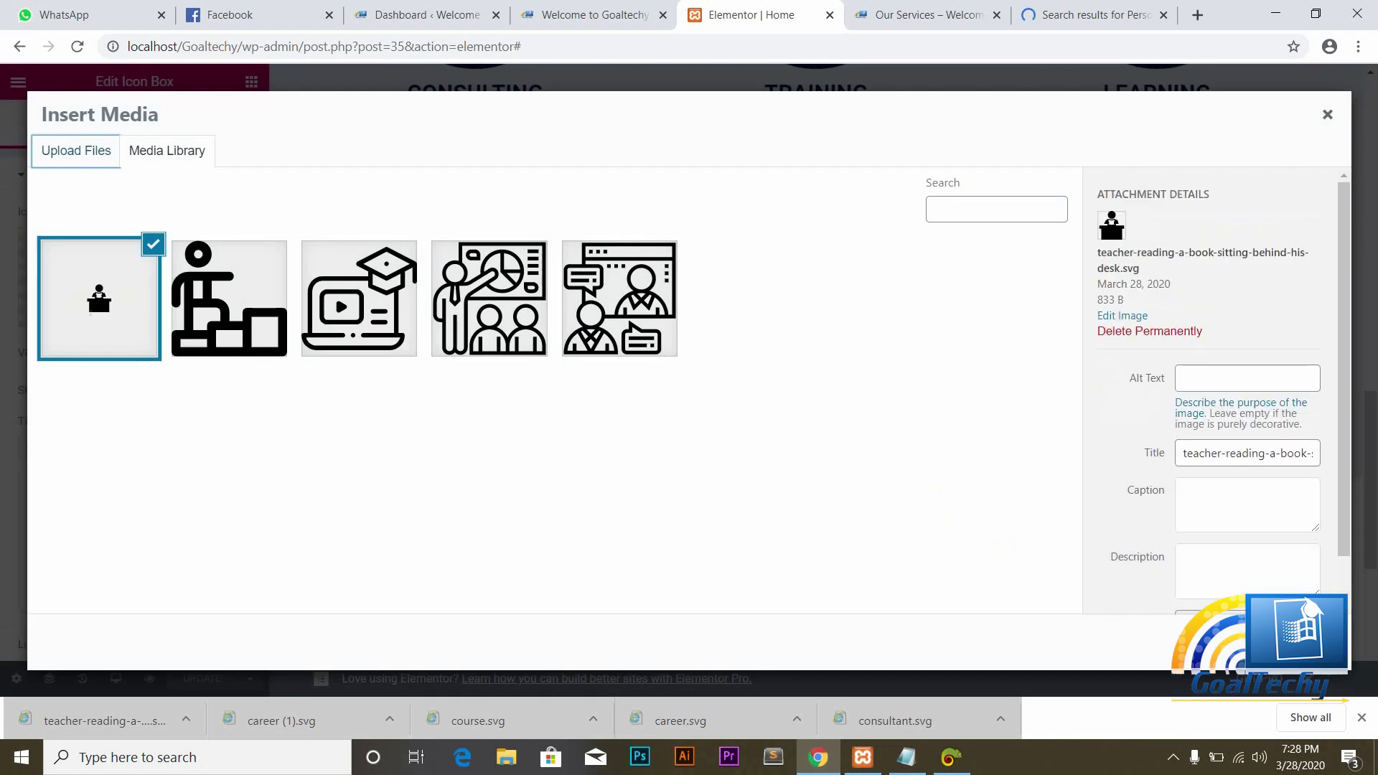
{"action": "left_click", "coordinate": [1299, 642]}
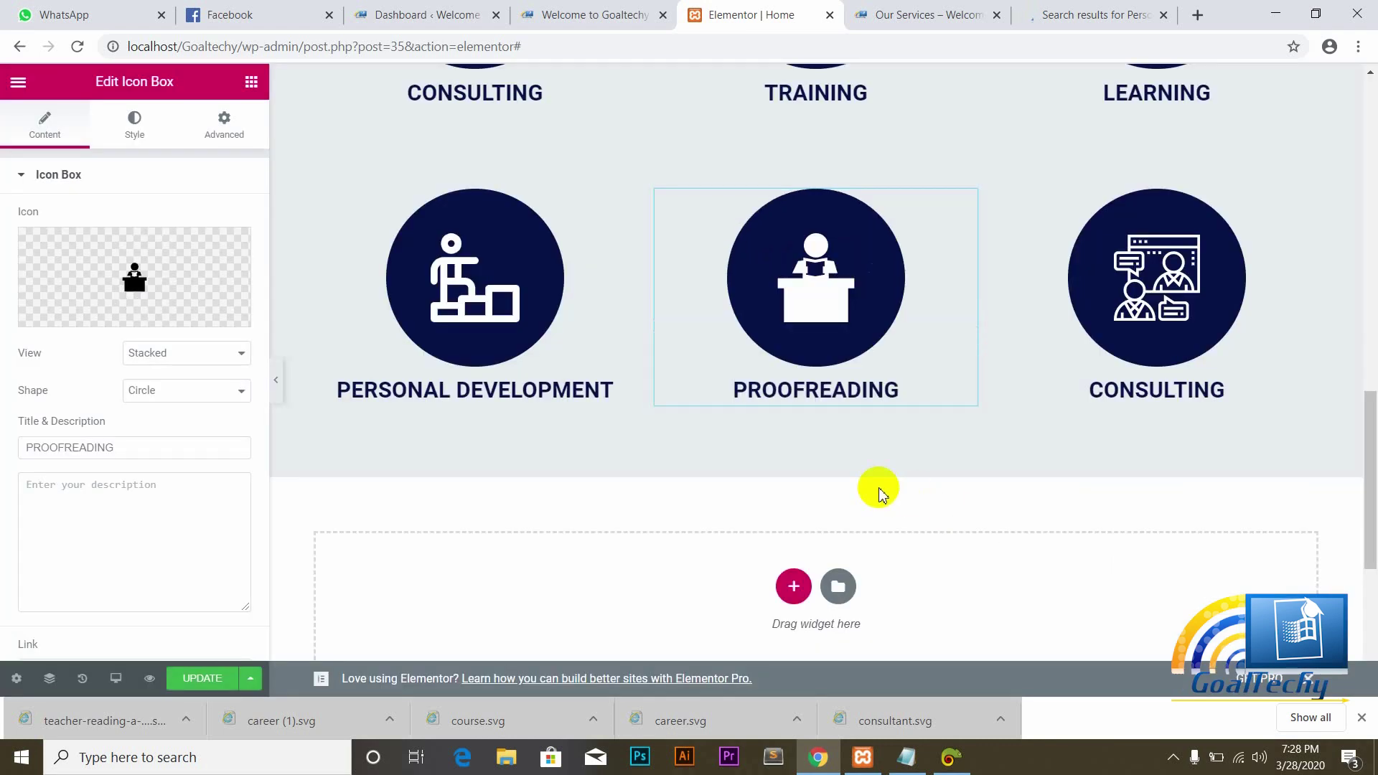
{"action": "left_click", "coordinate": [207, 680]}
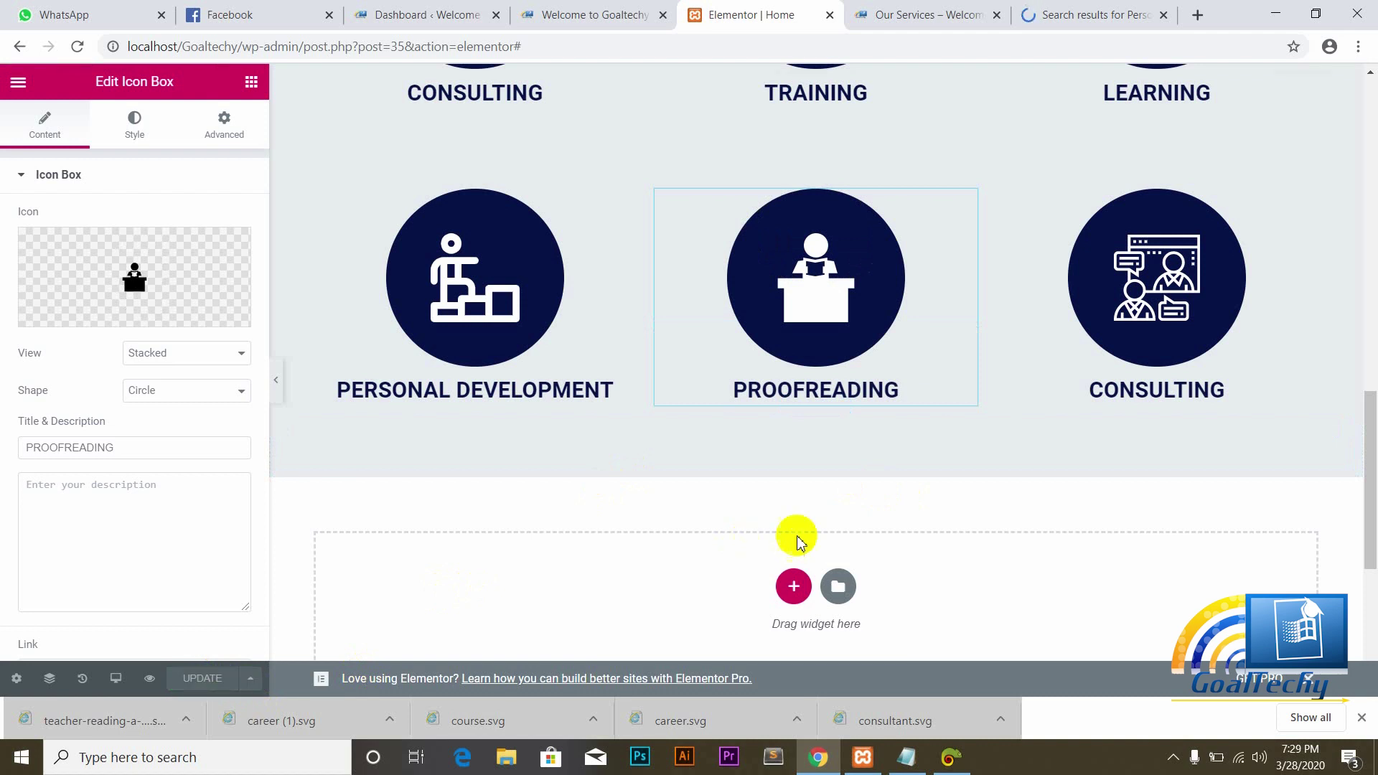
{"action": "scroll", "coordinate": [1367, 474], "scroll_direction": "up", "scroll_amount": 1}
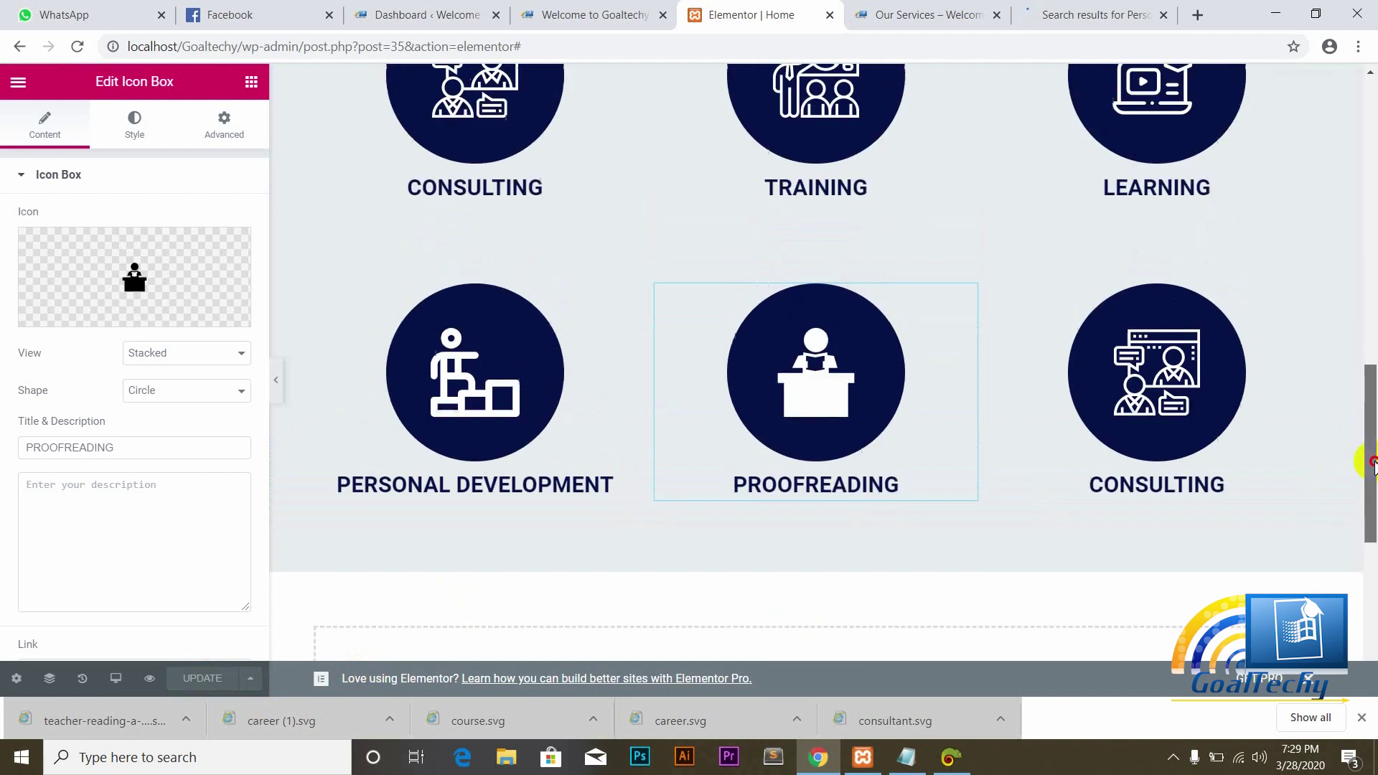
Step: Retitle the second-row box beside PROOFREADING from CONSULTING to MARKETING and update the page
{"action": "left_click", "coordinate": [1227, 488]}
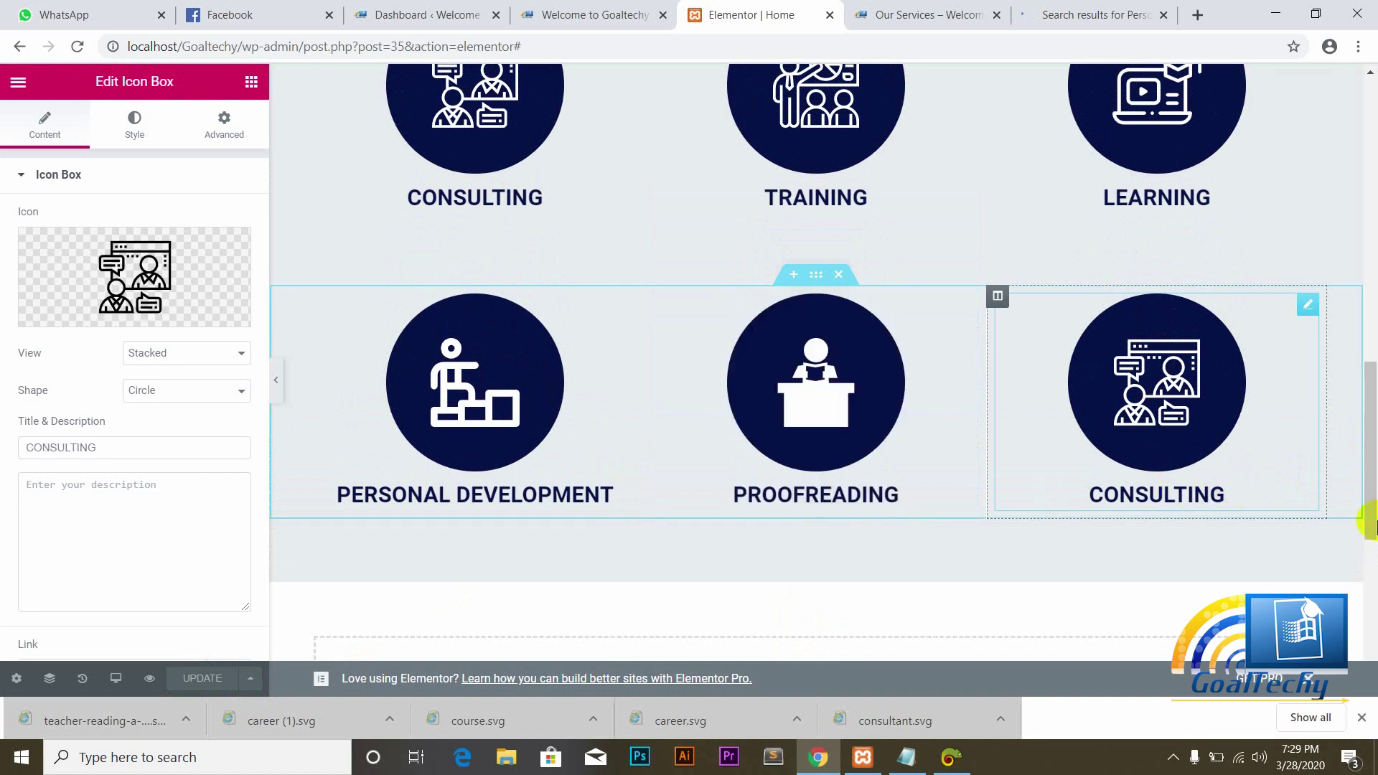
{"action": "mouse_move", "coordinate": [1371, 495]}
{"action": "left_mouse_down"}
{"action": "mouse_move", "coordinate": [1371, 453]}
{"action": "mouse_move", "coordinate": [1372, 528]}
{"action": "mouse_move", "coordinate": [1374, 492]}
{"action": "left_mouse_up"}
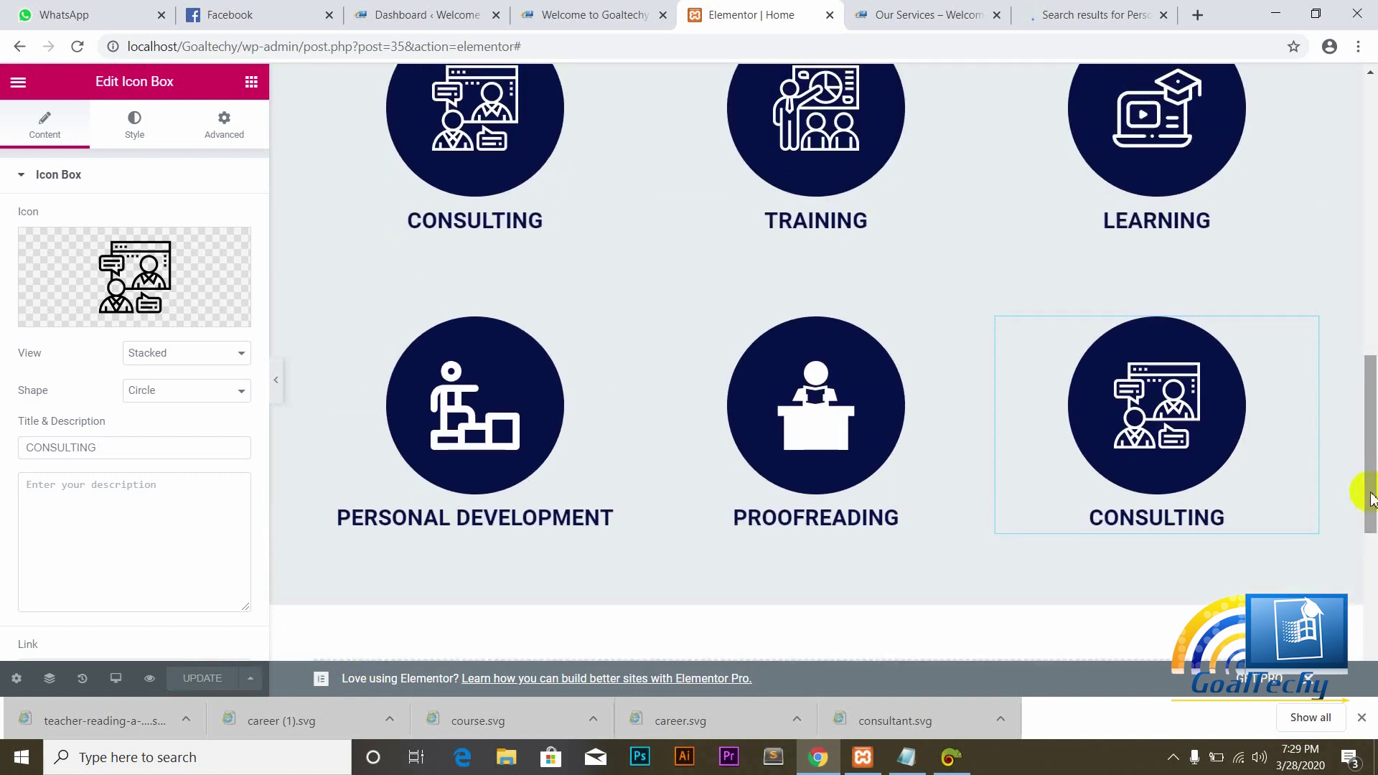
{"action": "left_click_drag", "start_coordinate": [1372, 495], "coordinate": [1372, 524]}
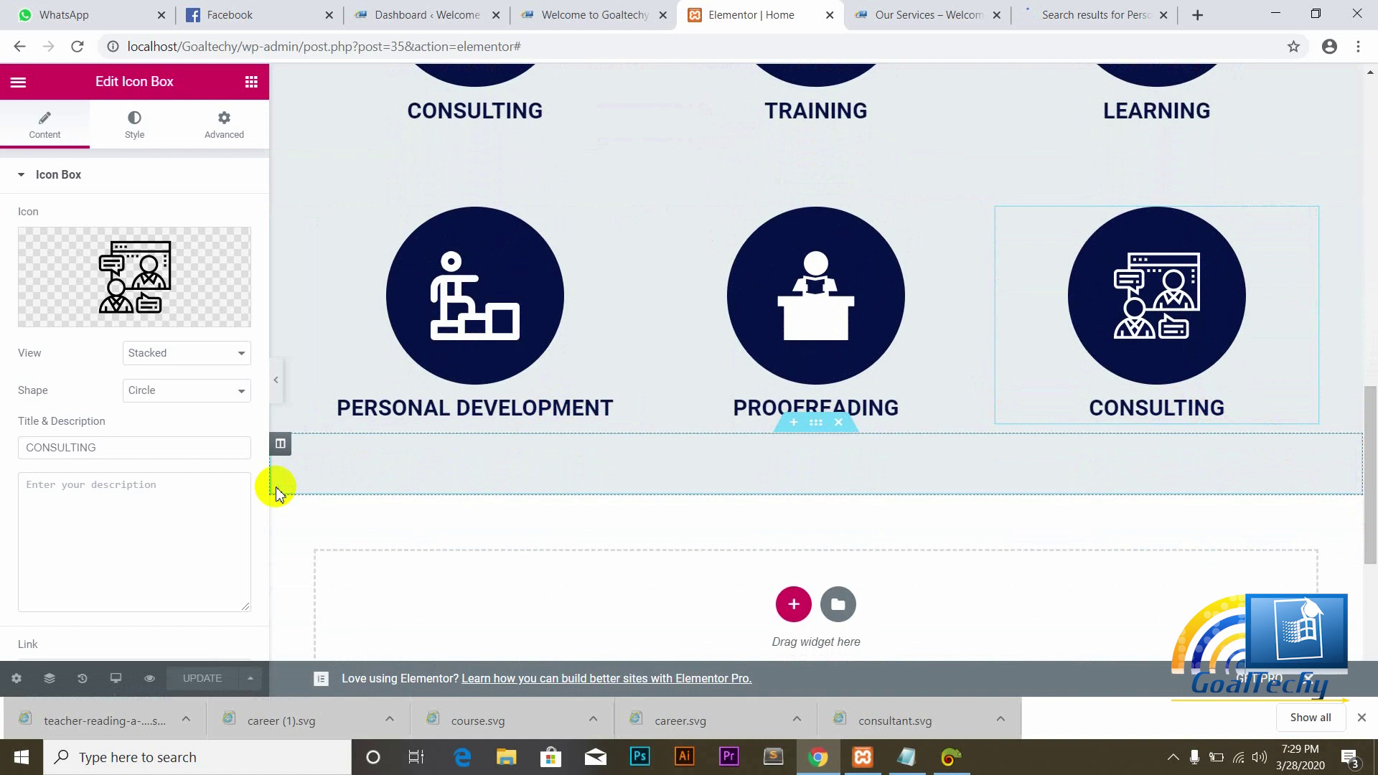
{"action": "left_click", "coordinate": [105, 453]}
{"action": "key", "text": "BackSpace"}
{"action": "key", "text": "BackSpace"}
{"action": "key", "text": "BackSpace"}
{"action": "key", "text": "BackSpace"}
{"action": "key", "text": "BackSpace"}
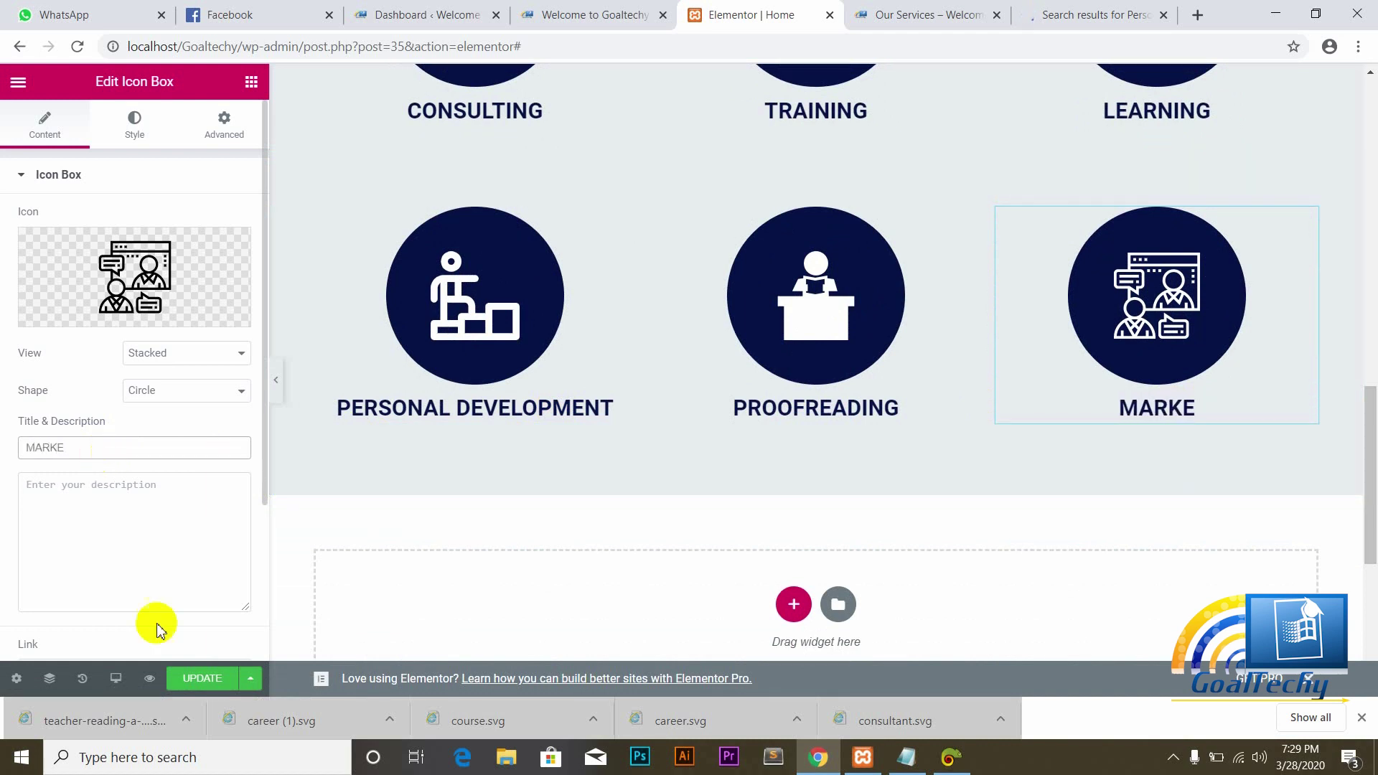
{"action": "left_click", "coordinate": [1176, 759]}
{"action": "left_click", "coordinate": [1174, 724]}
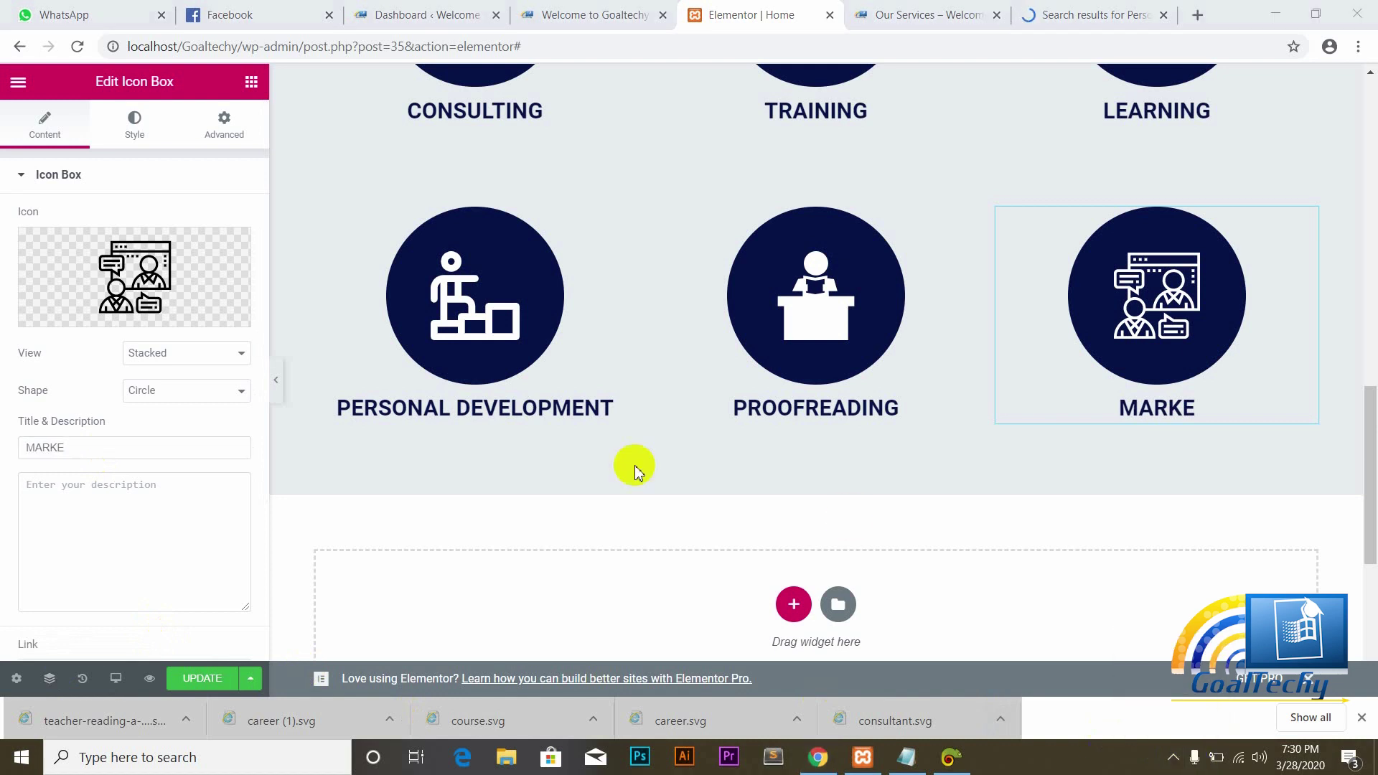
{"action": "left_click", "coordinate": [73, 448]}
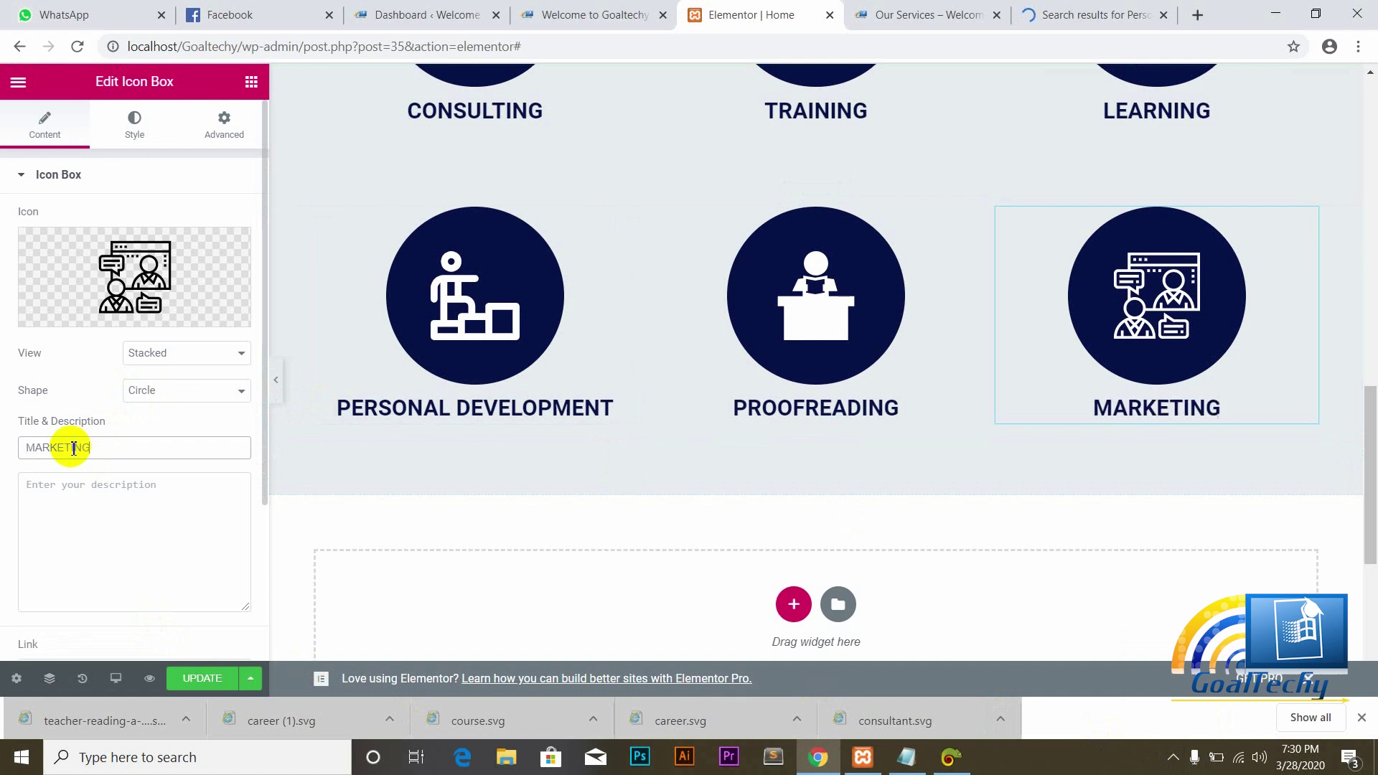
{"action": "left_click", "coordinate": [205, 679]}
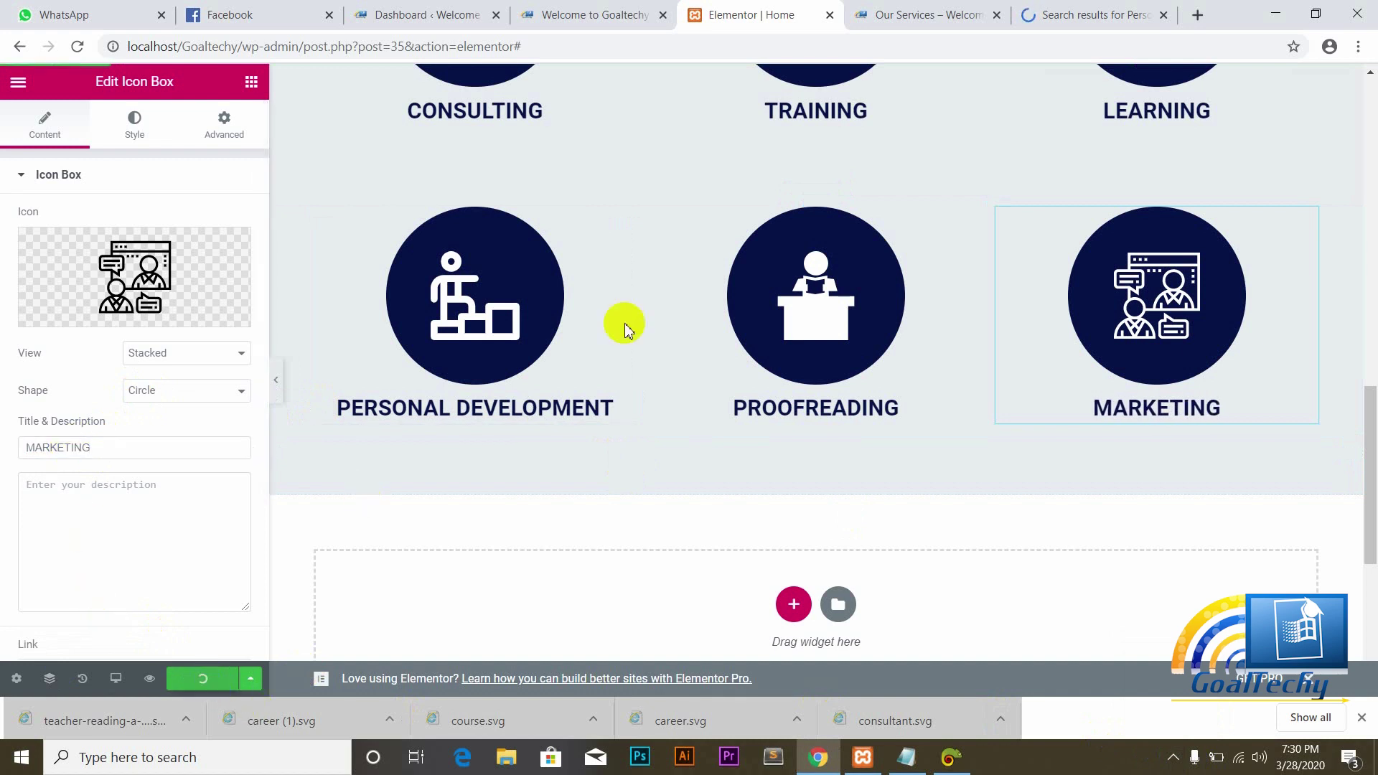
Step: Search Flaticon for 'marketing' icons in place of the previous query
{"action": "left_click", "coordinate": [1067, 11]}
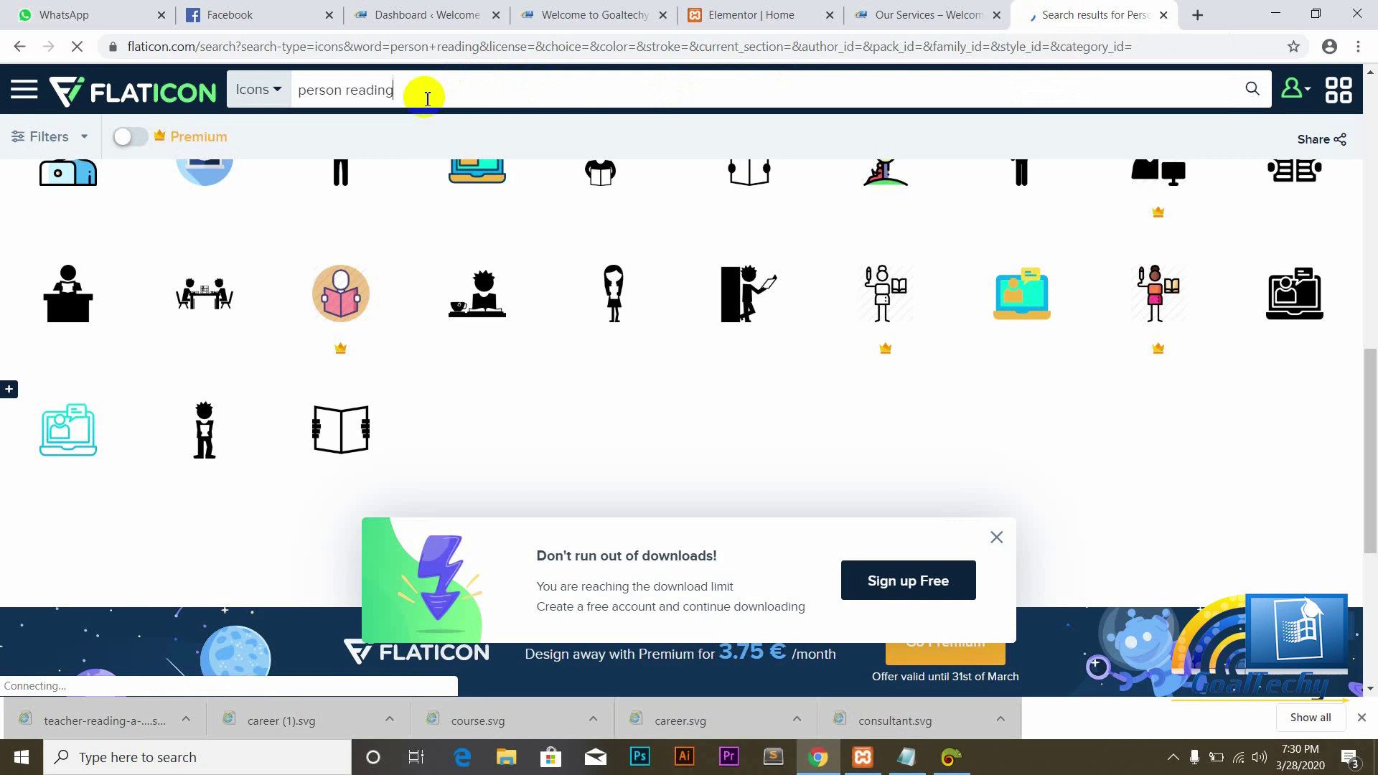
{"action": "key", "text": "BackSpace"}
{"action": "key", "text": "BackSpace"}
{"action": "key", "text": "BackSpace"}
{"action": "key", "text": "BackSpace"}
{"action": "key", "text": "BackSpace"}
{"action": "key", "text": "BackSpace"}
{"action": "key", "text": "BackSpace"}
{"action": "key", "text": "BackSpace"}
{"action": "key", "text": "BackSpace"}
{"action": "key", "text": "BackSpace"}
{"action": "key", "text": "BackSpace"}
{"action": "key", "text": "BackSpace"}
{"action": "key", "text": "BackSpace"}
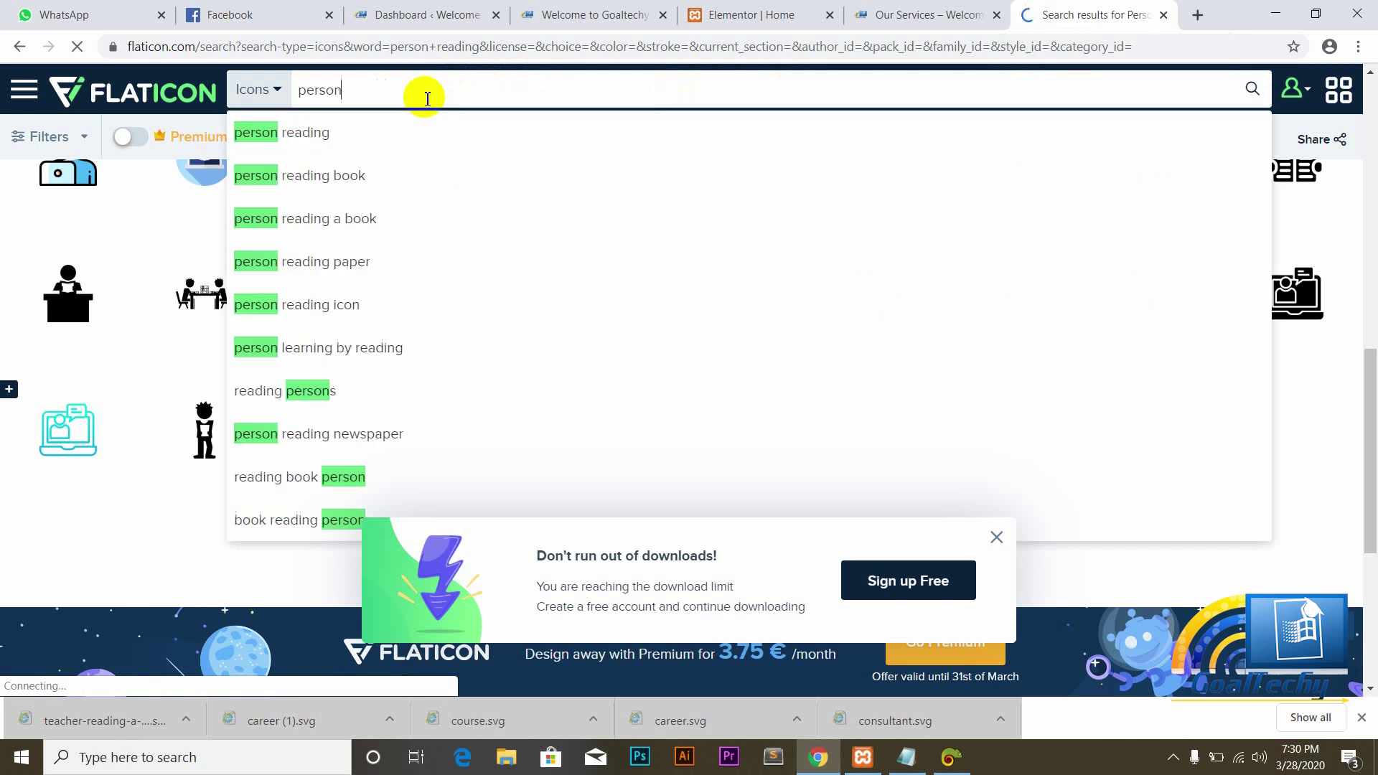
{"action": "type", "text": "MA"}
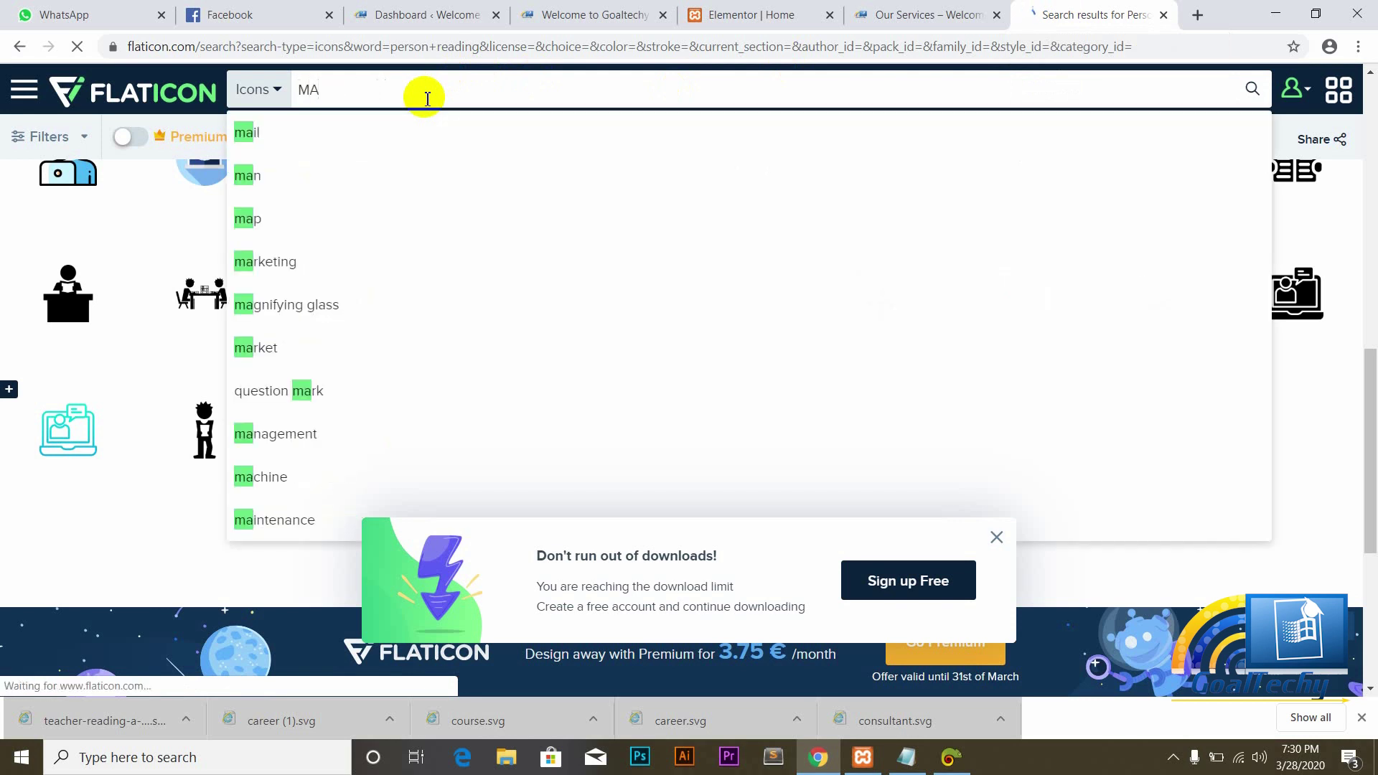
{"action": "key", "text": "BackSpace"}
{"action": "type", "text": "mar"}
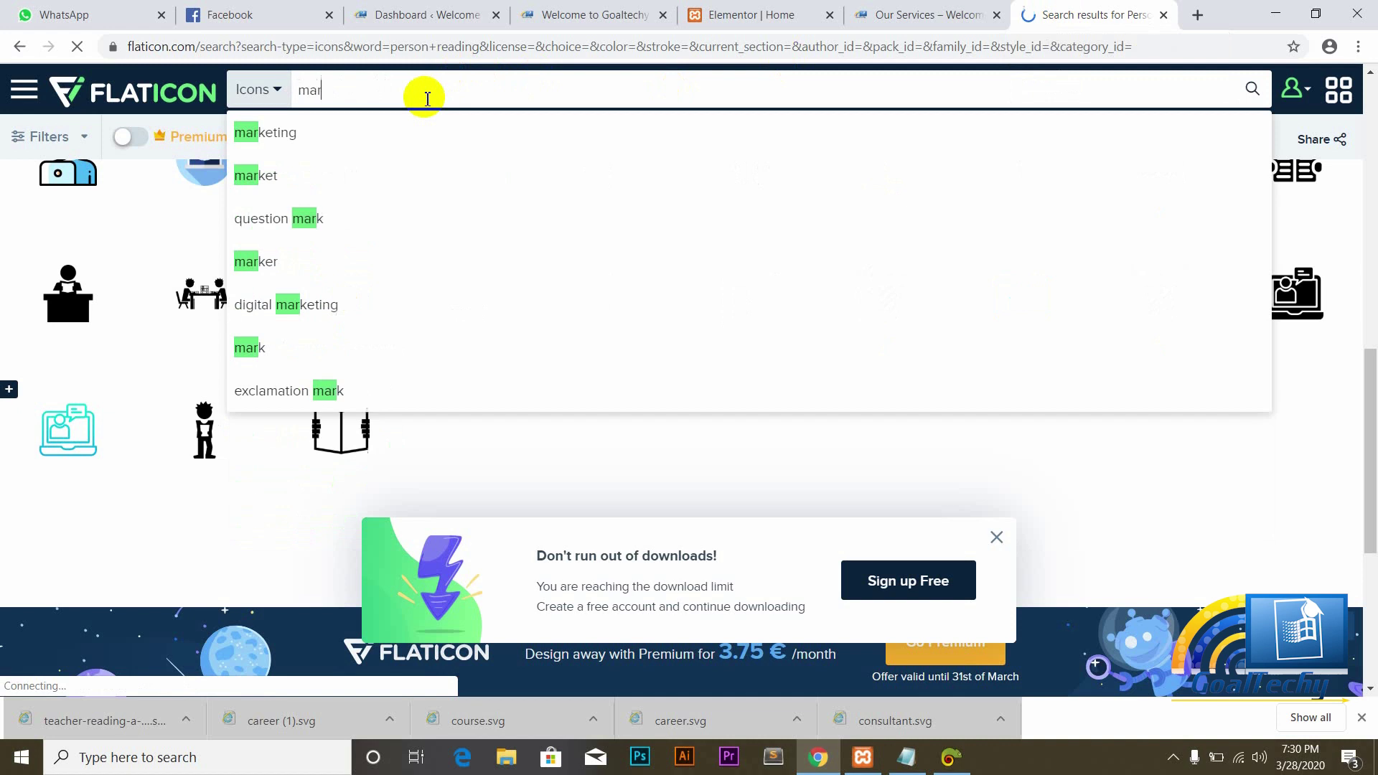
{"action": "type", "text": "keting"}
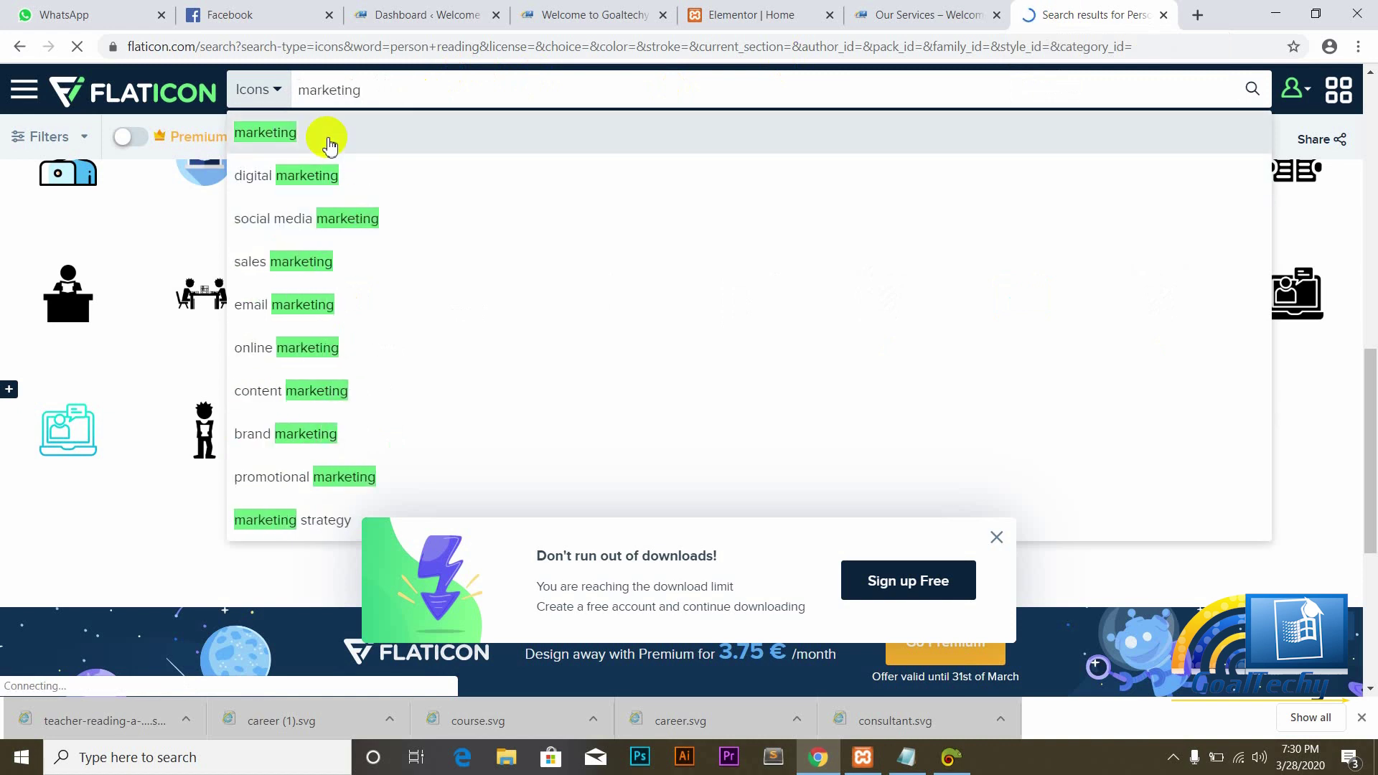
{"action": "left_click", "coordinate": [297, 137]}
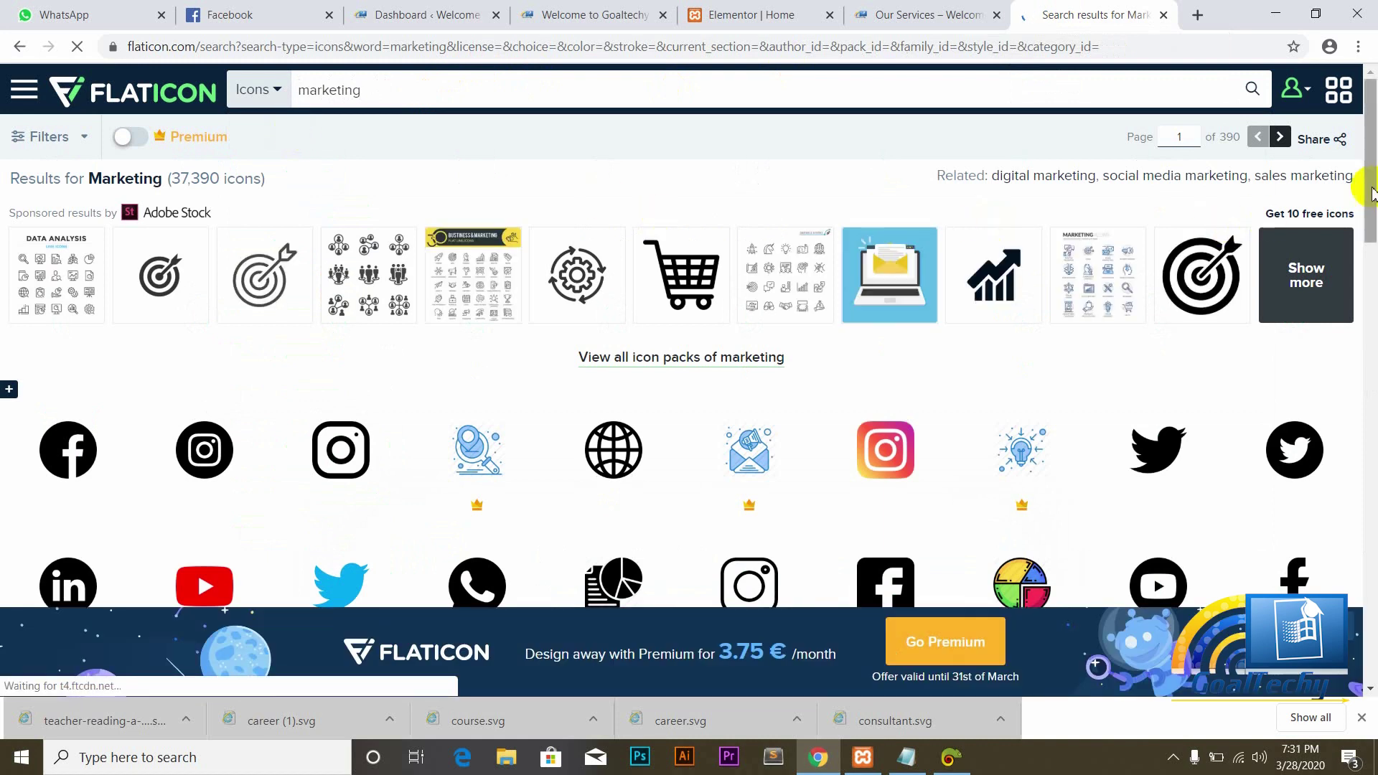
Step: Download the bullhorn icon from the marketing results as a free SVG
{"action": "left_click_drag", "start_coordinate": [1372, 188], "coordinate": [1372, 337]}
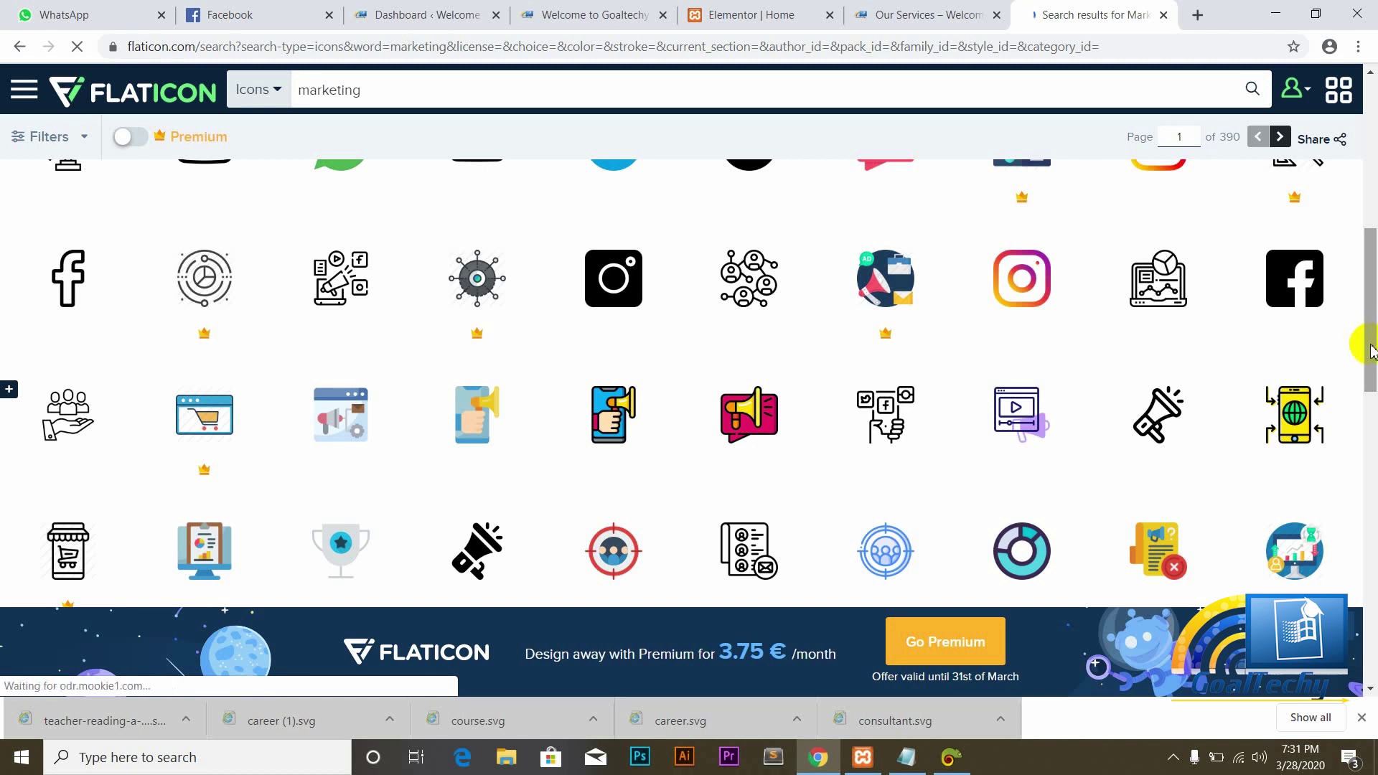
{"action": "mouse_move", "coordinate": [1372, 352]}
{"action": "left_mouse_down"}
{"action": "mouse_move", "coordinate": [1372, 392]}
{"action": "mouse_move", "coordinate": [1372, 335]}
{"action": "left_mouse_up"}
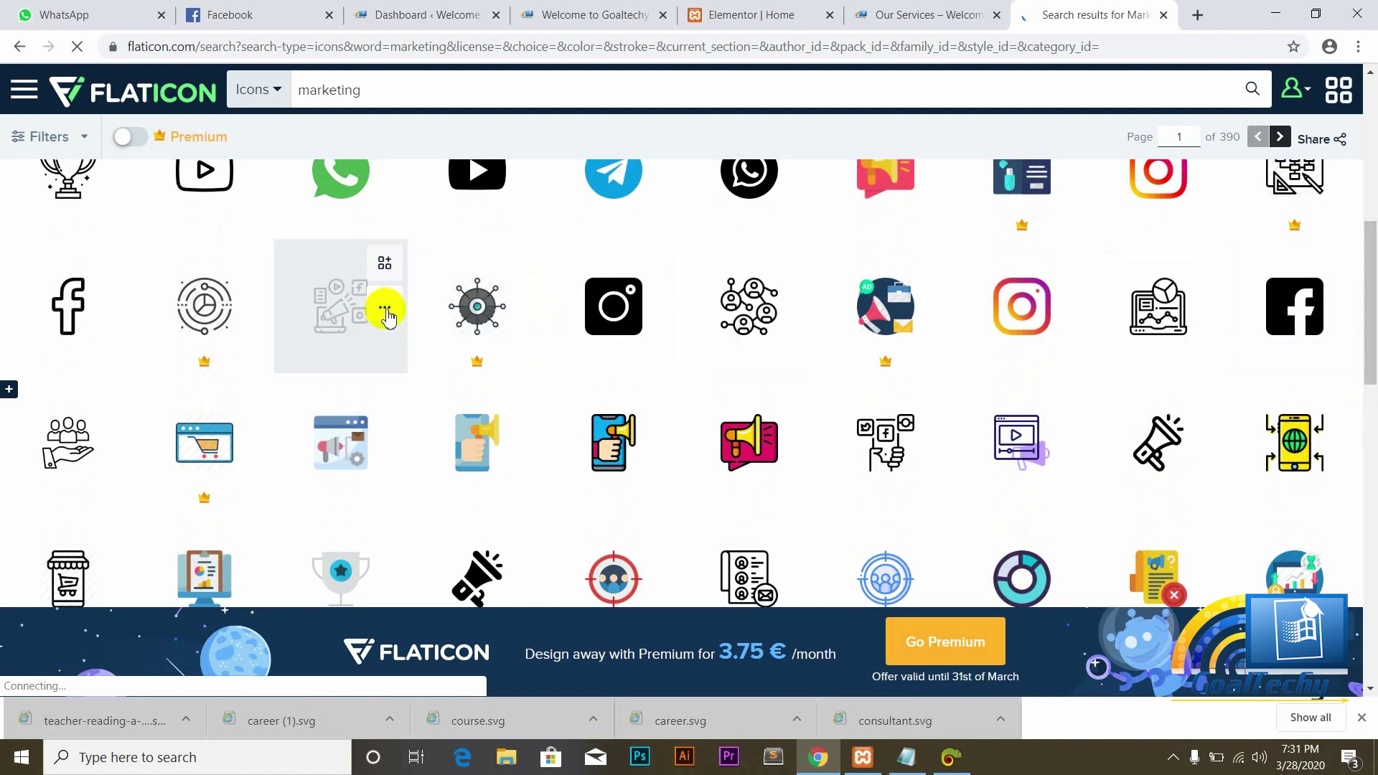
{"action": "left_click", "coordinate": [386, 314]}
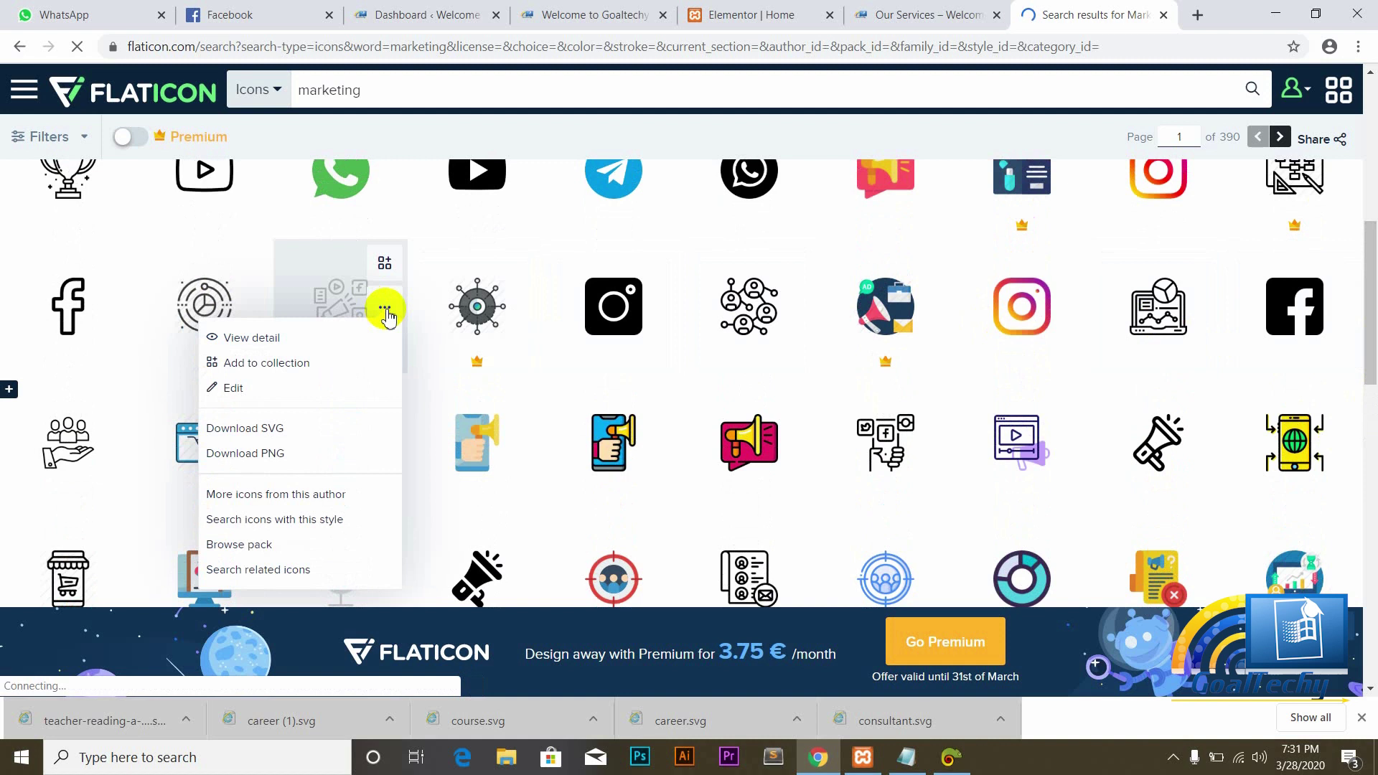
{"action": "left_click", "coordinate": [272, 435]}
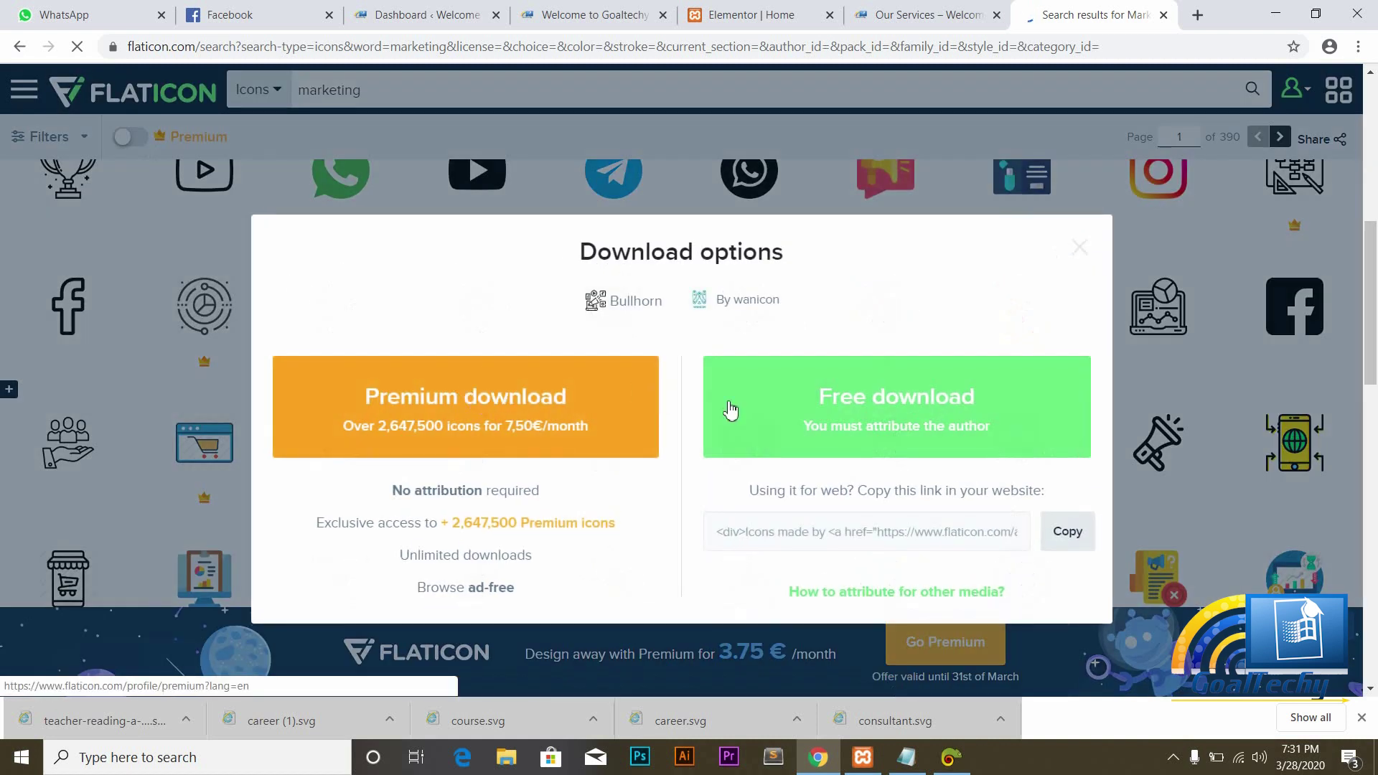
{"action": "left_click", "coordinate": [849, 399]}
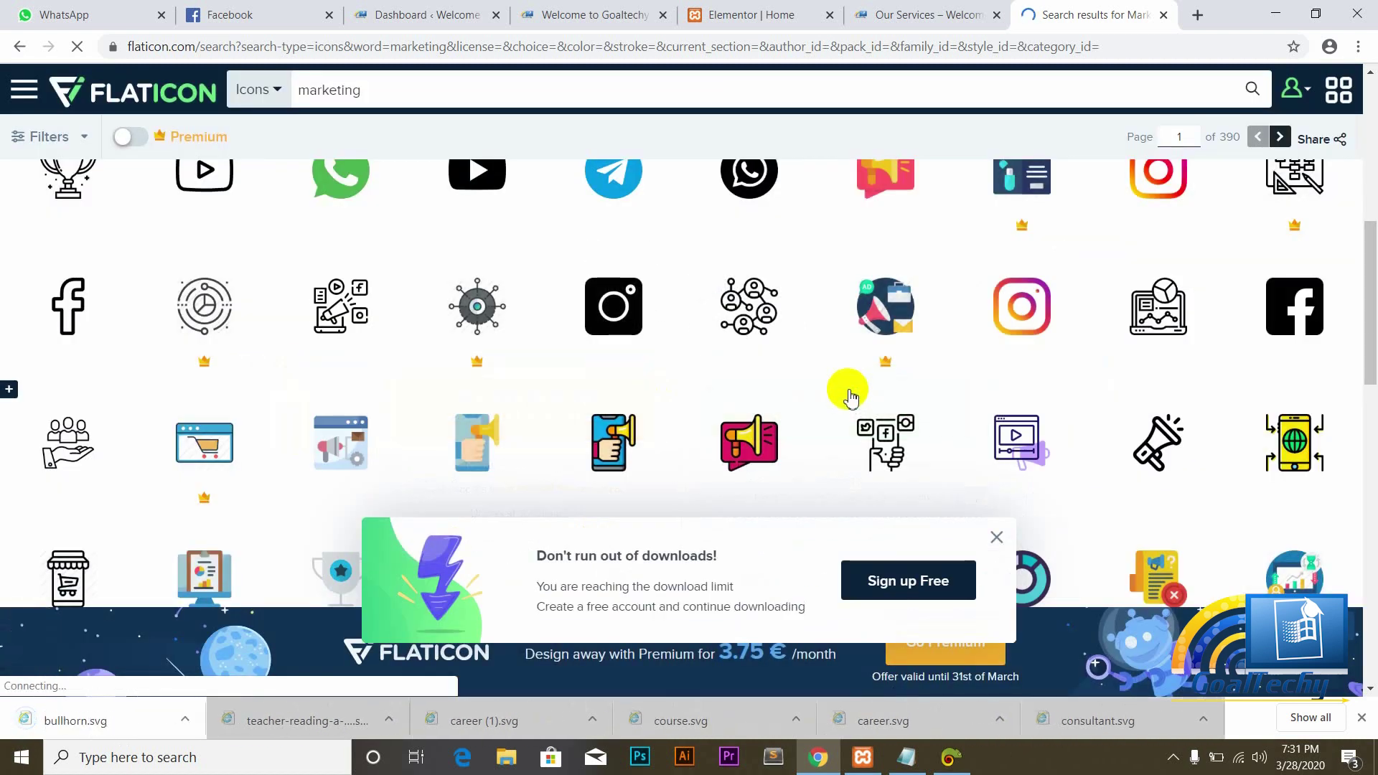
{"action": "left_click", "coordinate": [750, 14]}
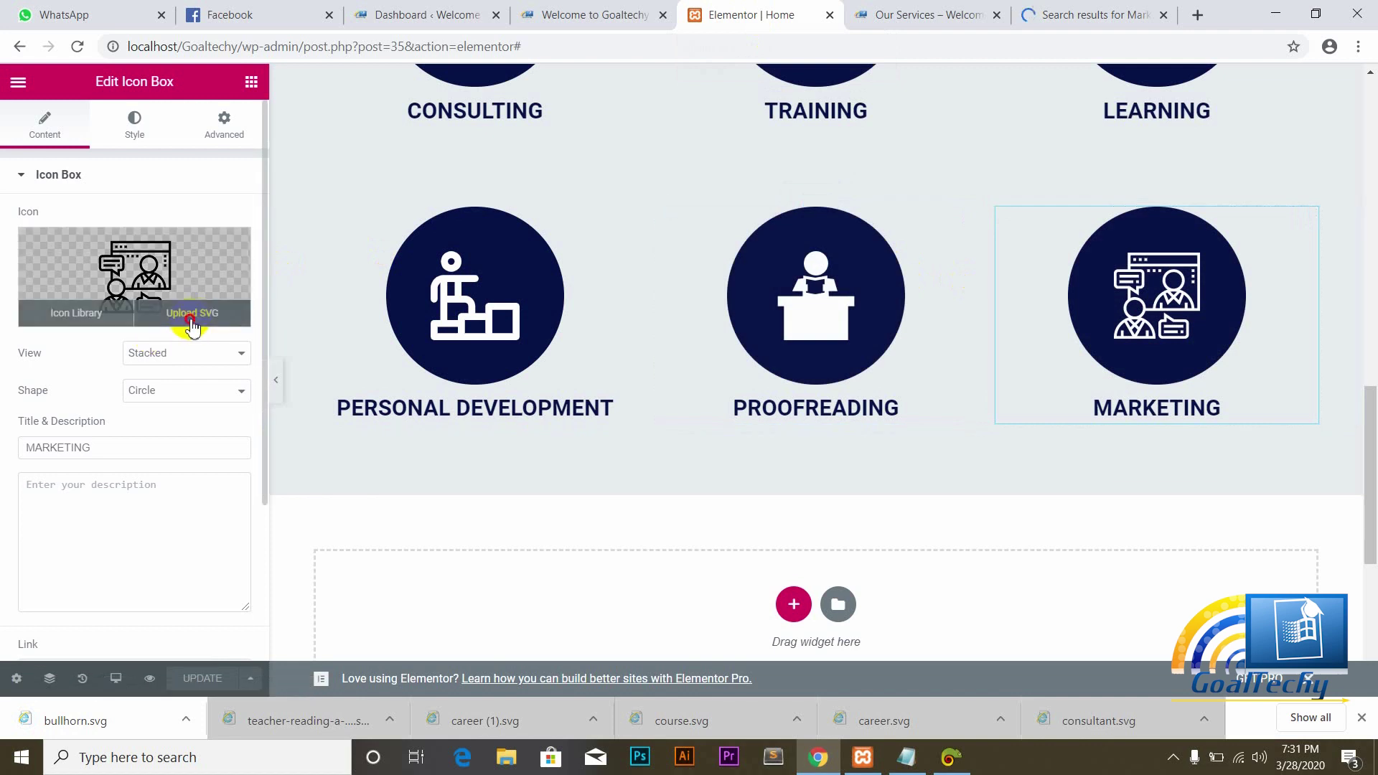
Step: Upload bullhorn.svg as the MARKETING box's icon and update the page
{"action": "left_click", "coordinate": [192, 316]}
{"action": "left_click", "coordinate": [69, 152]}
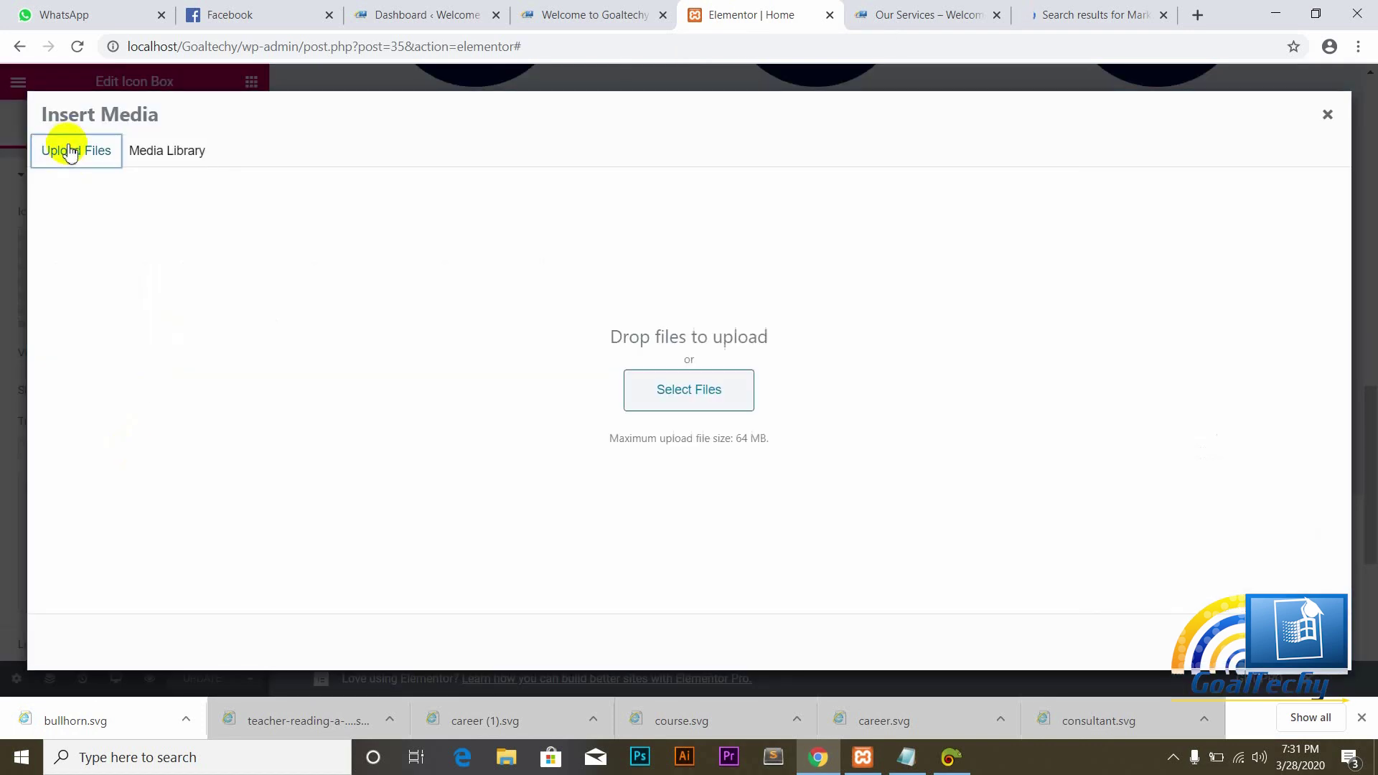
{"action": "left_click_drag", "start_coordinate": [66, 728], "coordinate": [617, 409]}
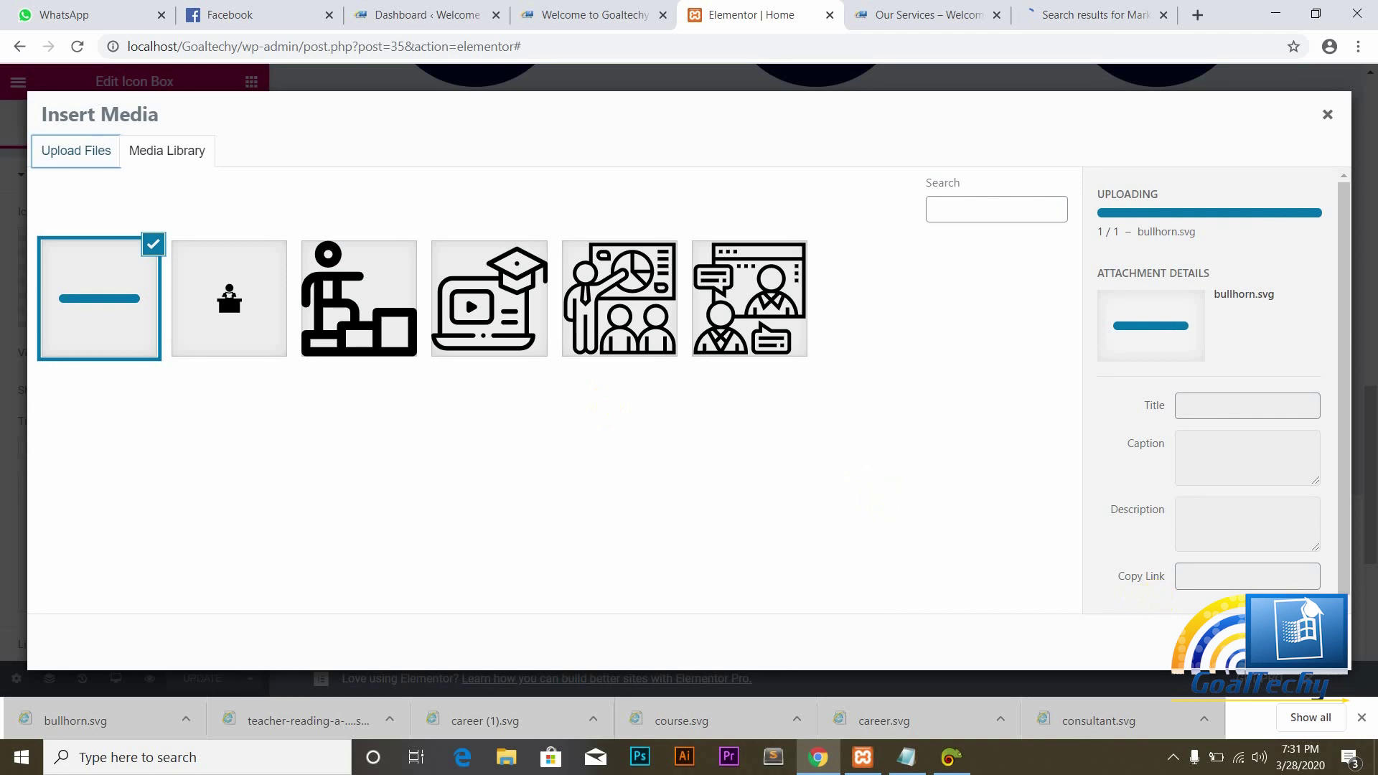
{"action": "left_click", "coordinate": [1292, 641]}
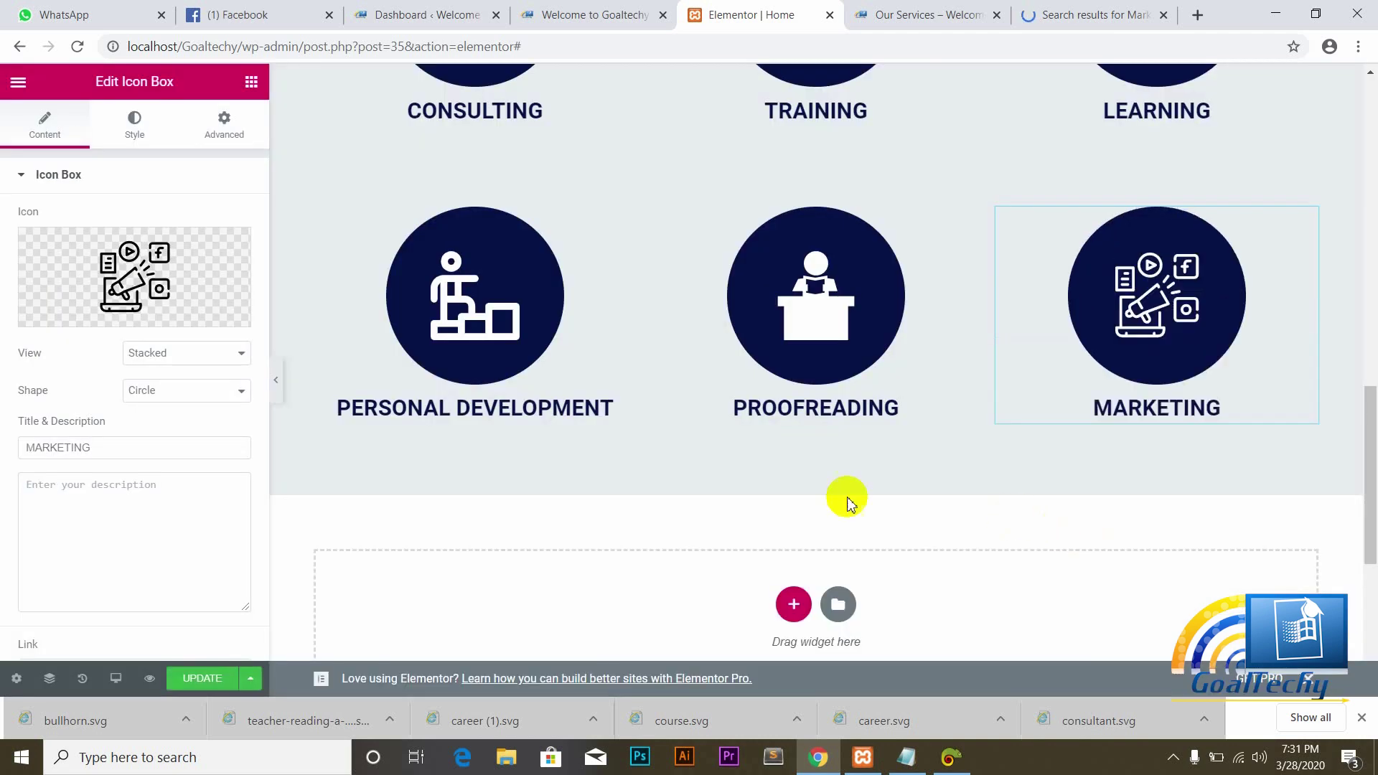
{"action": "left_click", "coordinate": [213, 682]}
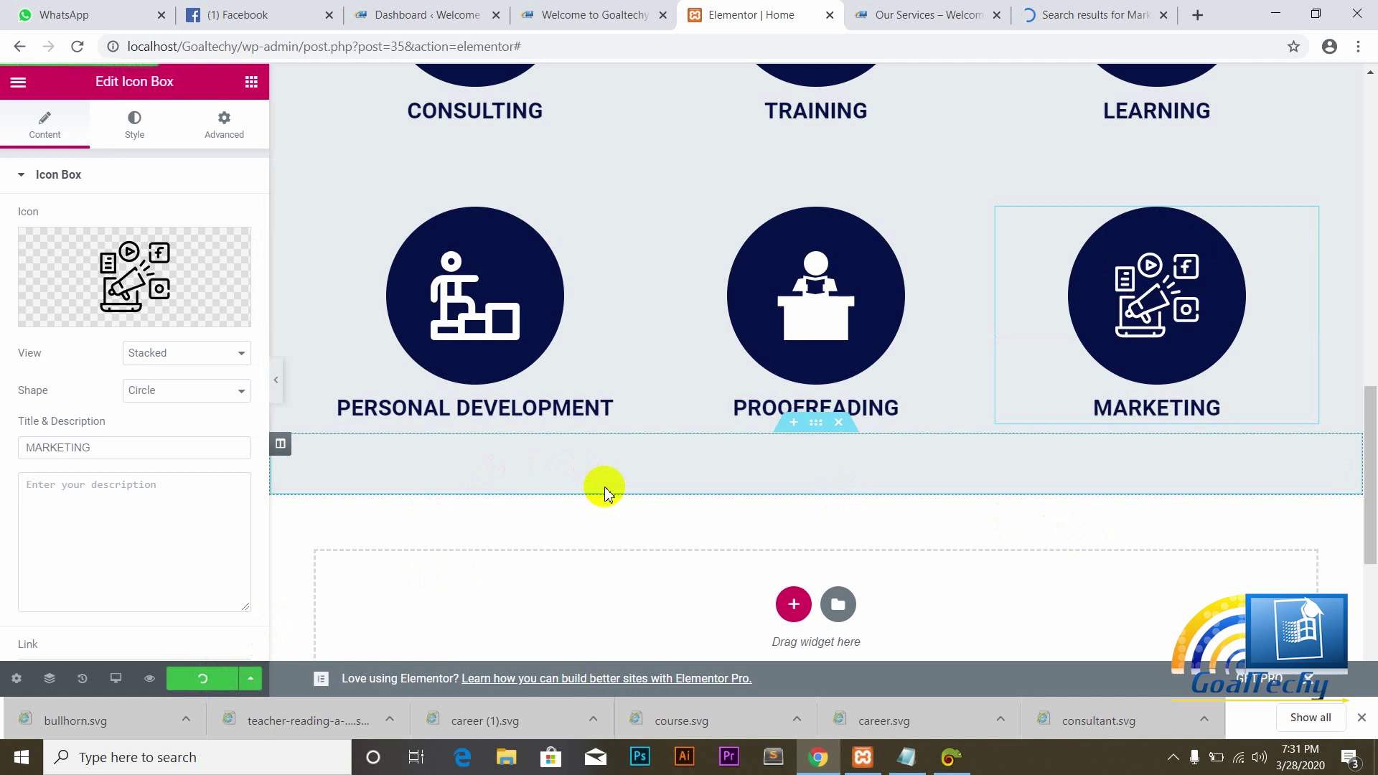
{"action": "left_click", "coordinate": [578, 14]}
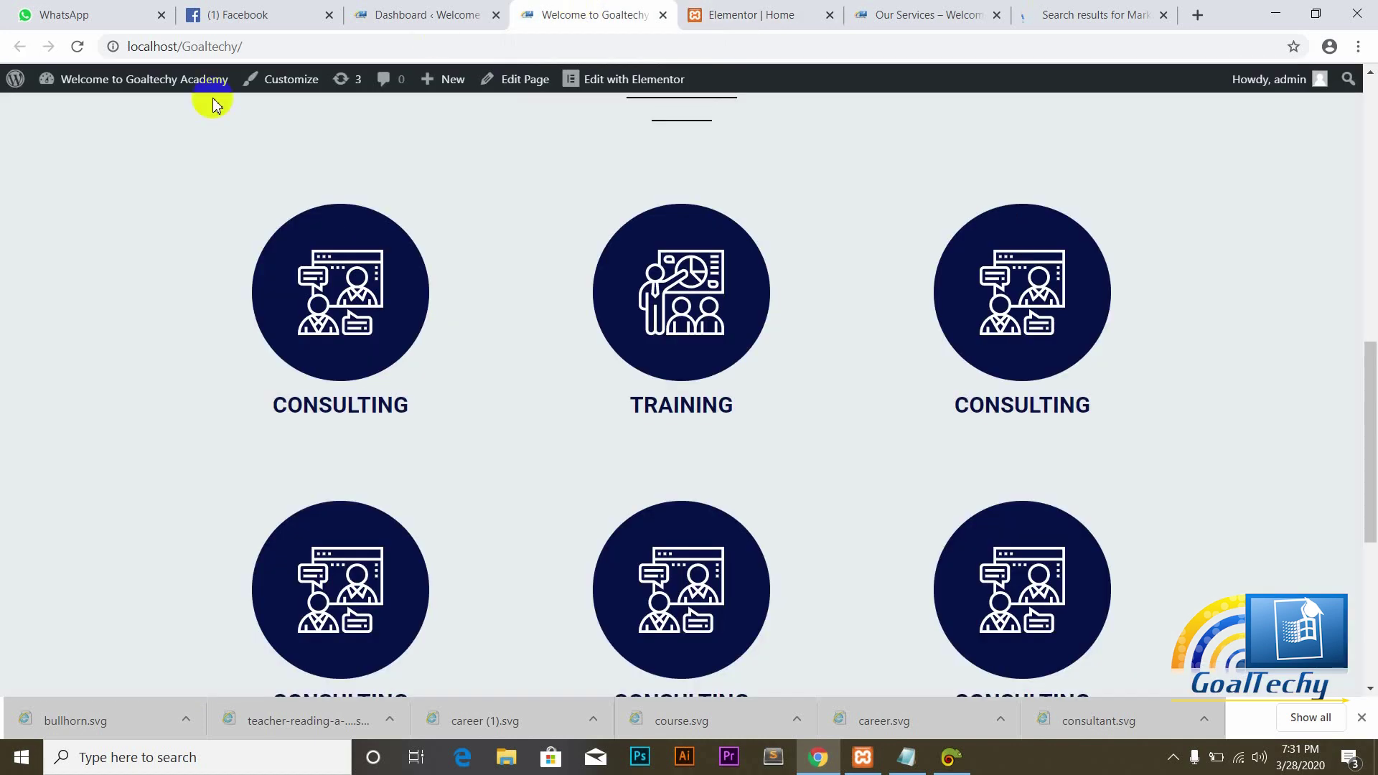
Step: Reload the live Goaltechy homepage and scroll through OUR SERVICES to check the six icon boxes
{"action": "left_click", "coordinate": [78, 49]}
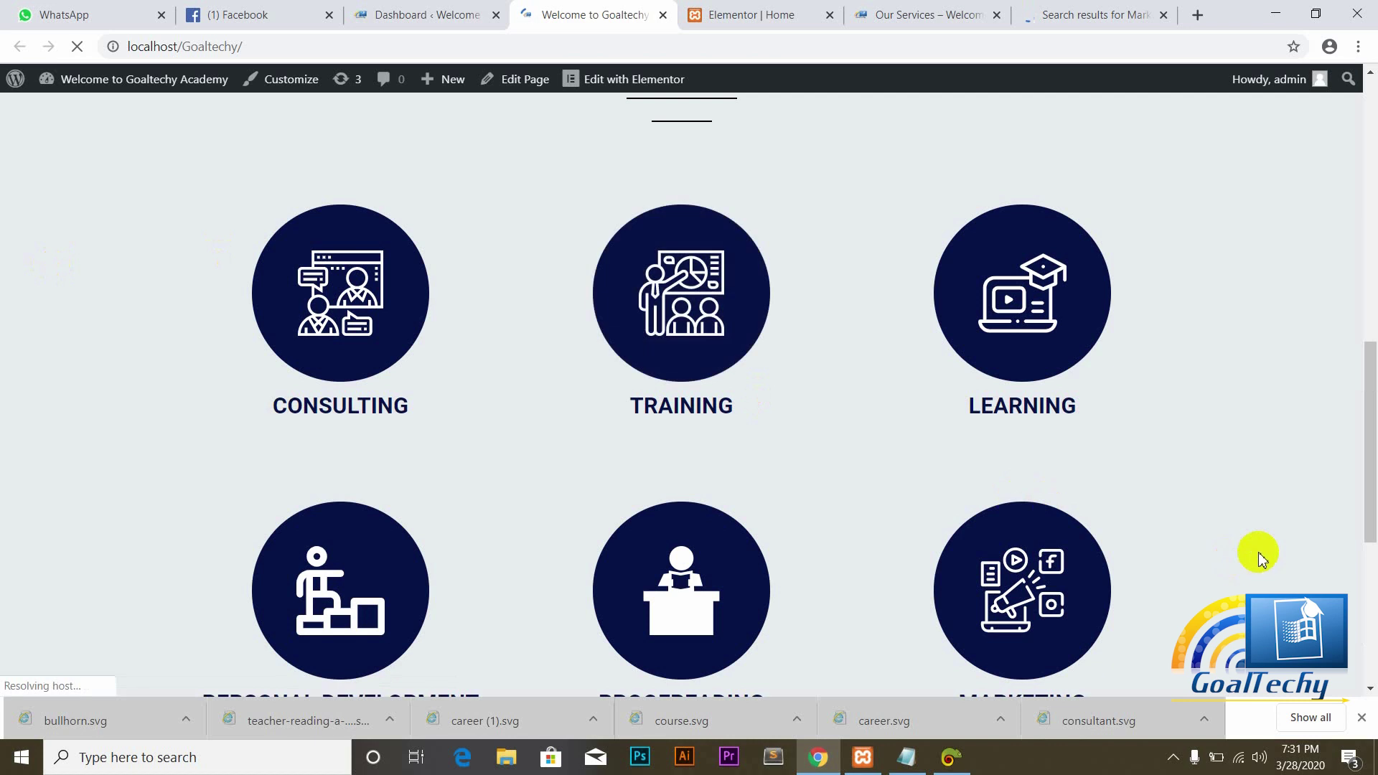
{"action": "scroll", "coordinate": [1375, 435], "scroll_direction": "down", "scroll_amount": 4}
{"action": "scroll", "coordinate": [1375, 436], "scroll_direction": "up", "scroll_amount": 3}
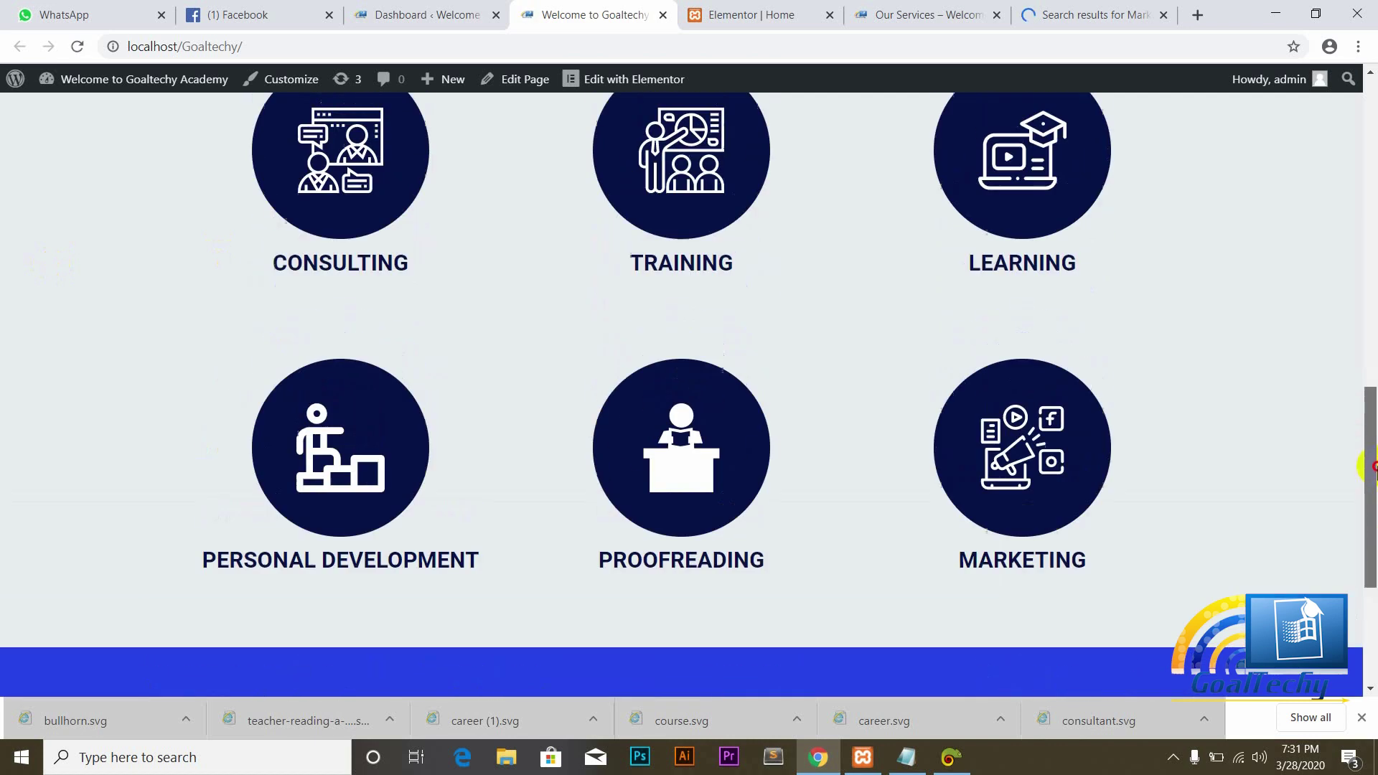
{"action": "left_click_drag", "start_coordinate": [1375, 434], "coordinate": [1371, 468]}
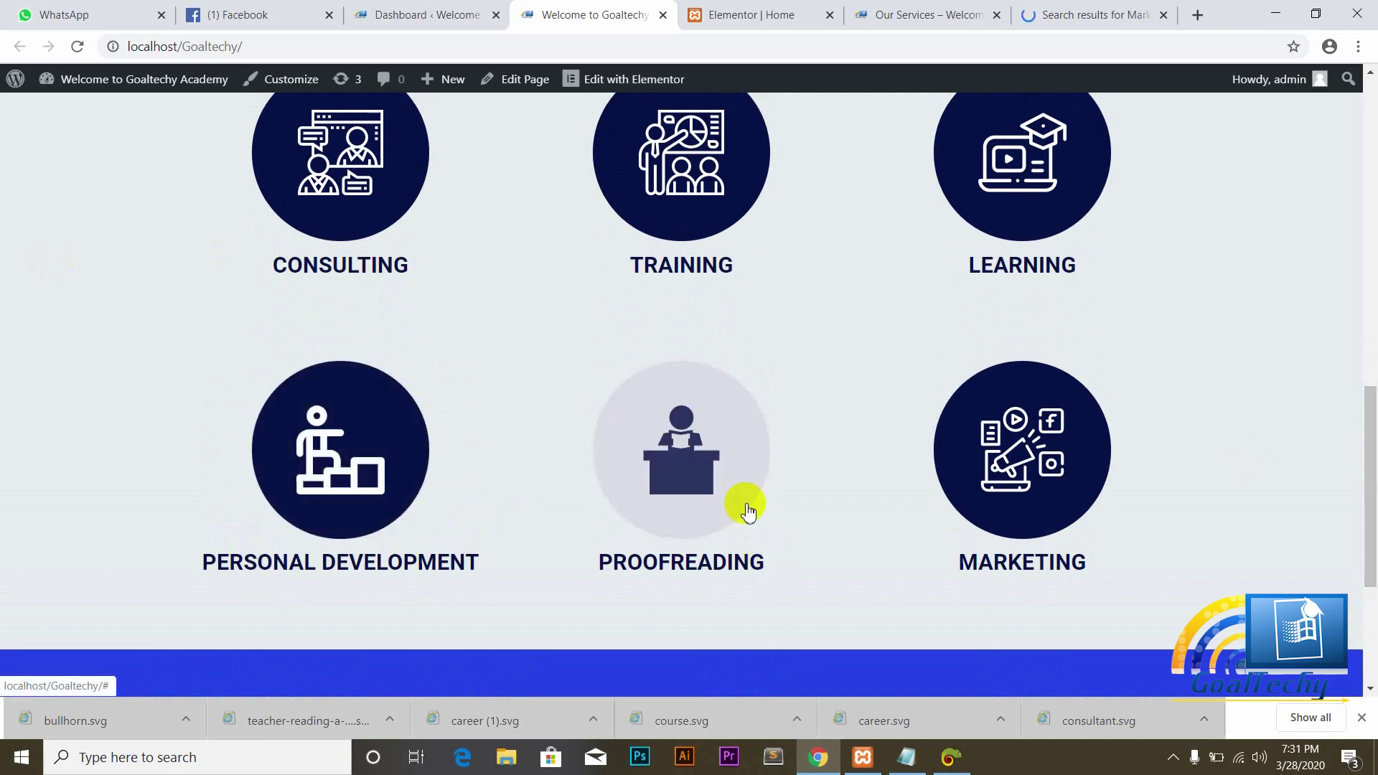
{"action": "left_click_drag", "start_coordinate": [1369, 508], "coordinate": [1371, 203]}
{"action": "left_click_drag", "start_coordinate": [1371, 296], "coordinate": [1367, 557]}
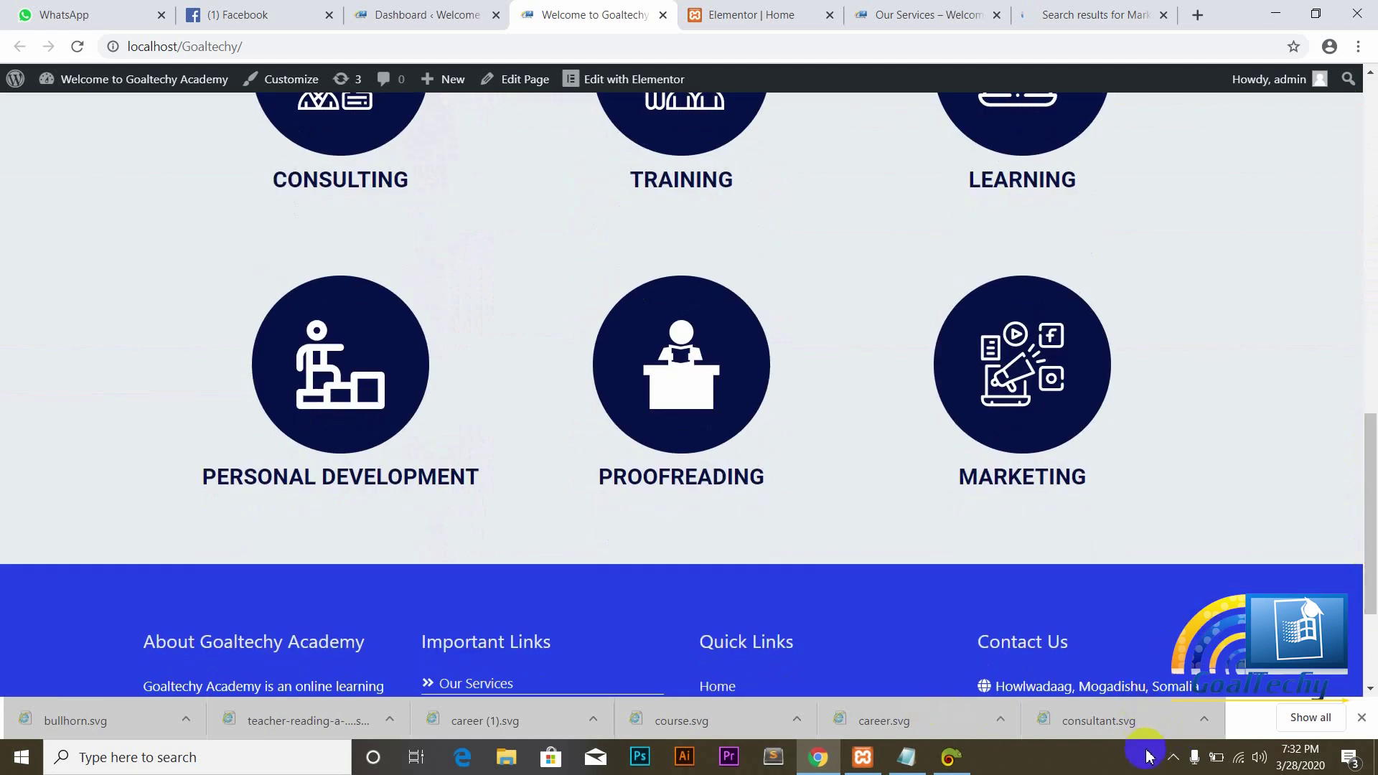
{"action": "left_click", "coordinate": [1175, 765]}
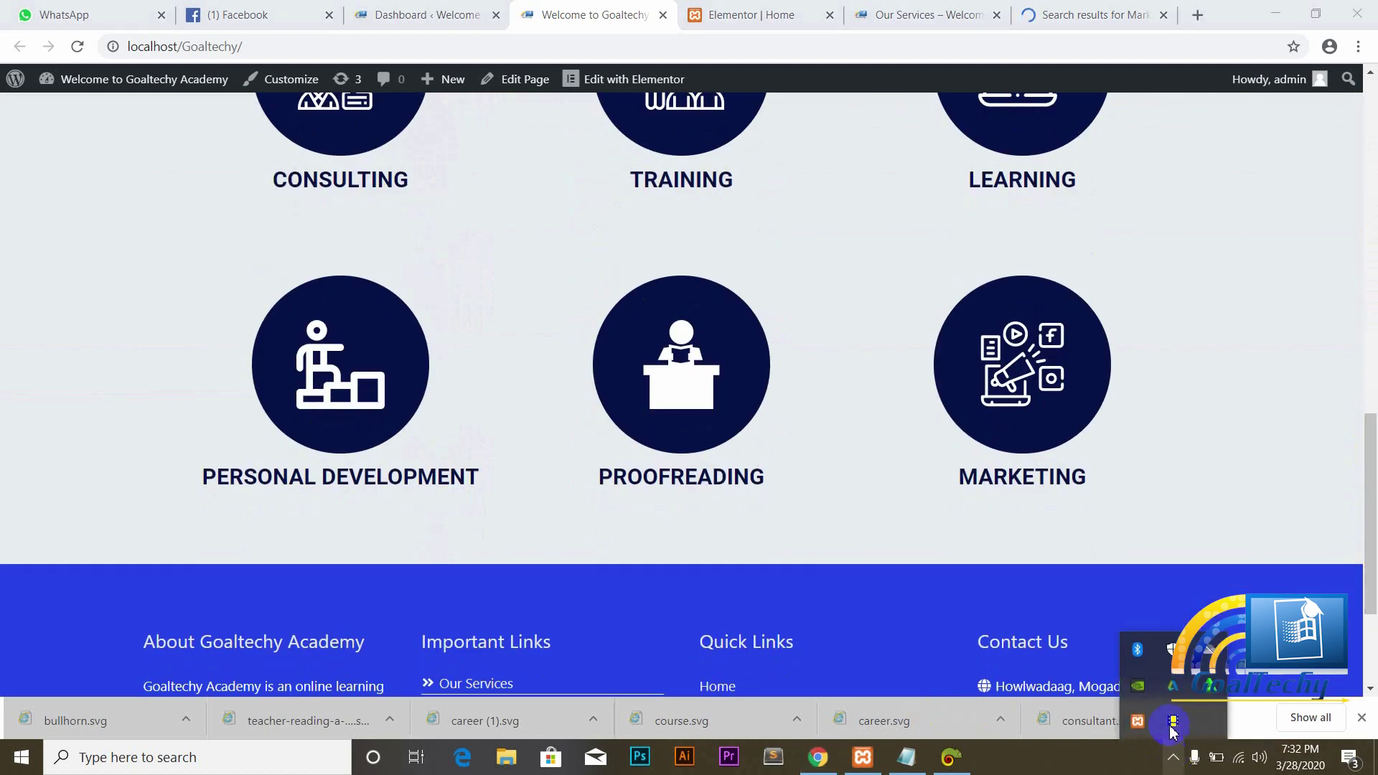